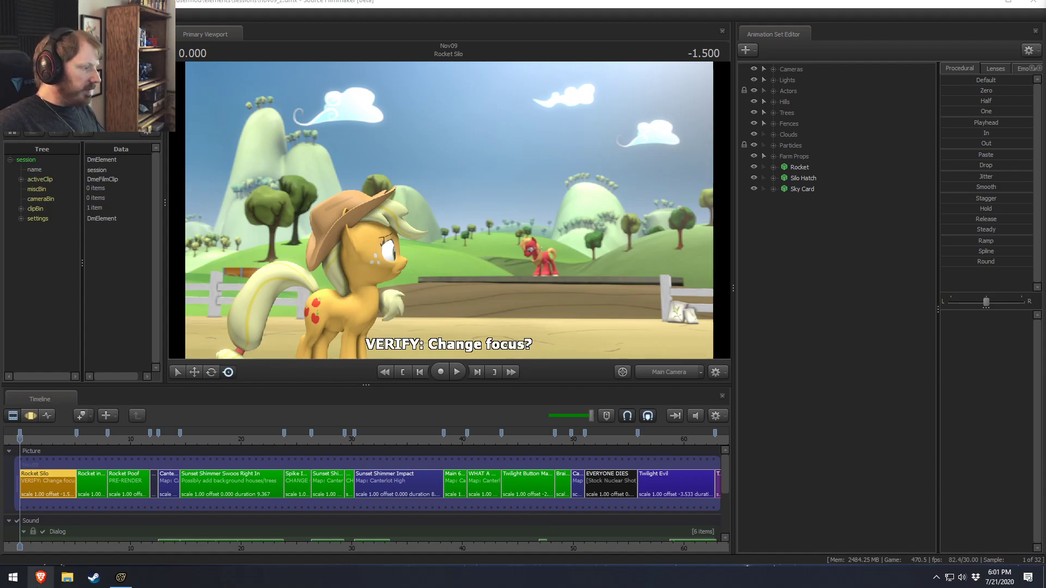
Step: Move the playhead to the Sunset Shimmer Impact shot at 30.700 s and load the shot's map
left_click(1009, 2)
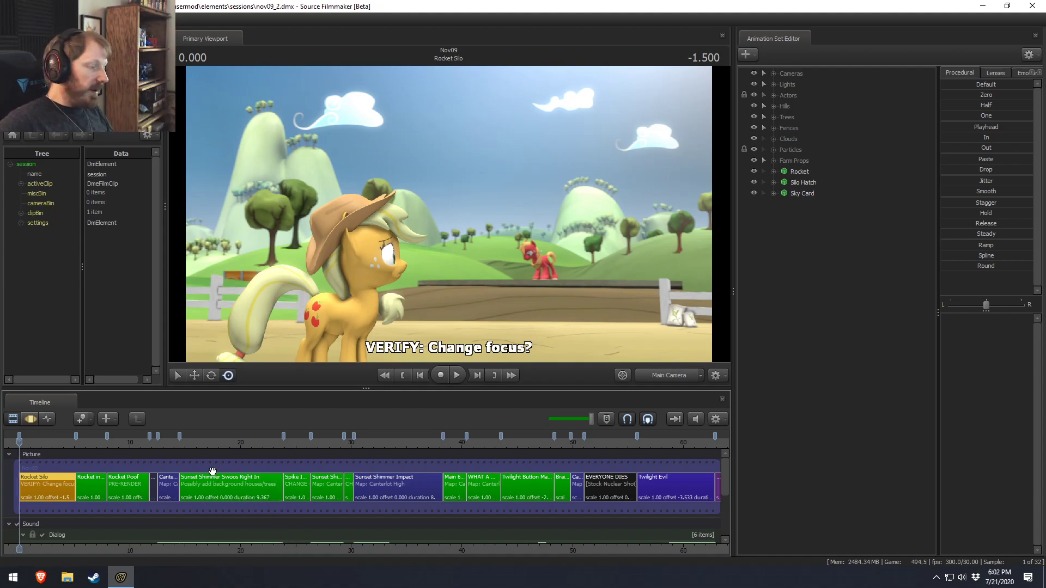
scroll(145, 521, "down", 2)
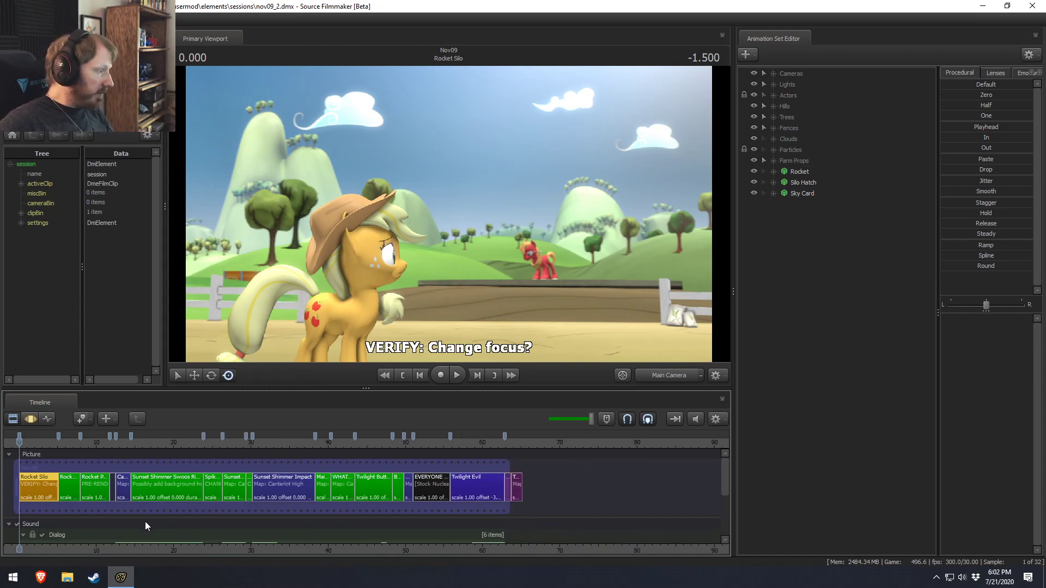
scroll(152, 522, "up", 2)
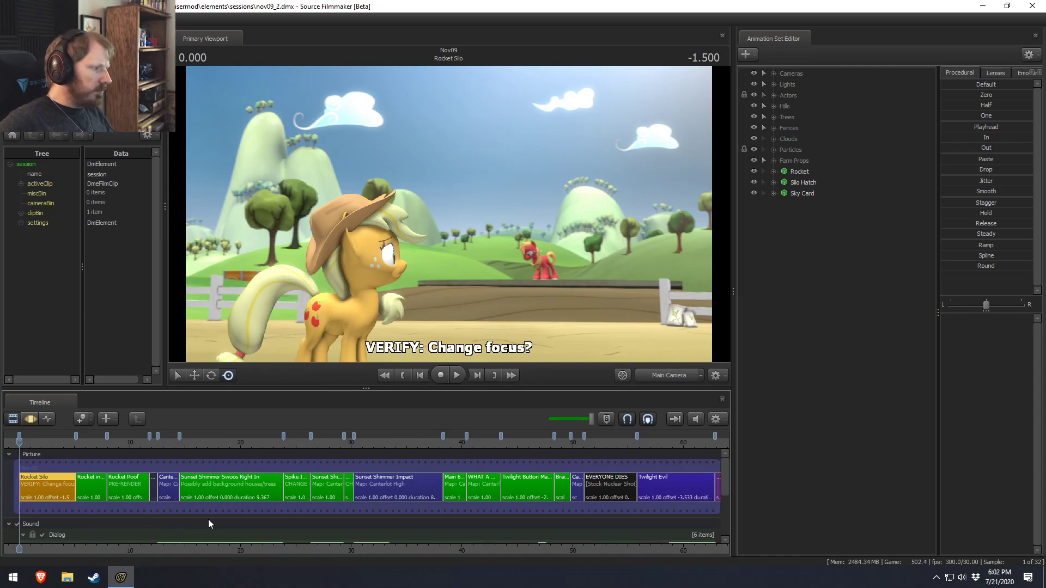
left_click(357, 443)
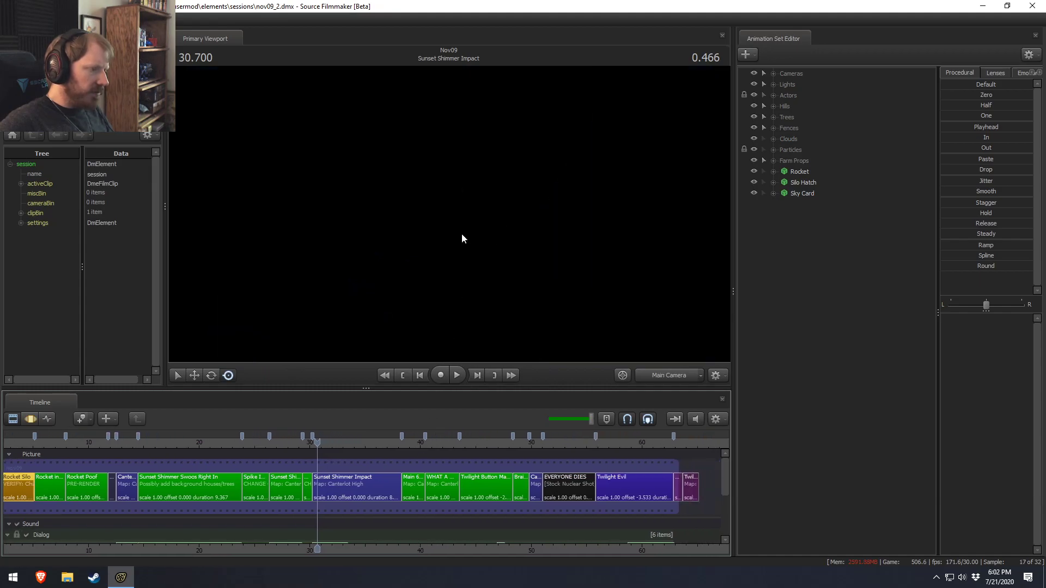
right_click(462, 233)
left_click(516, 264)
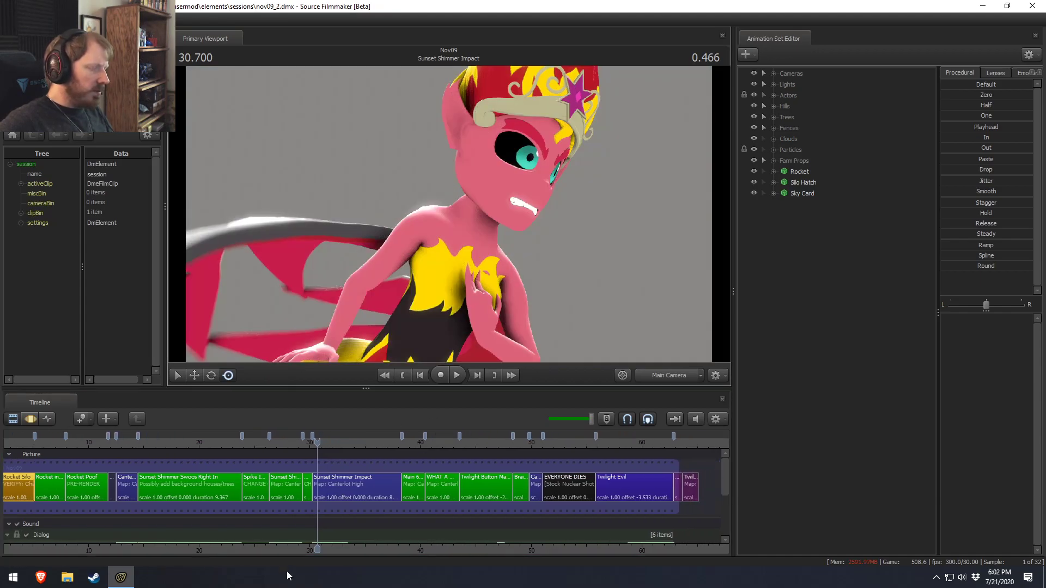
Step: Play the Sunset Shimmer Impact shot from its start and make it the active shot at 31.000 s
left_click(313, 446)
key("space")
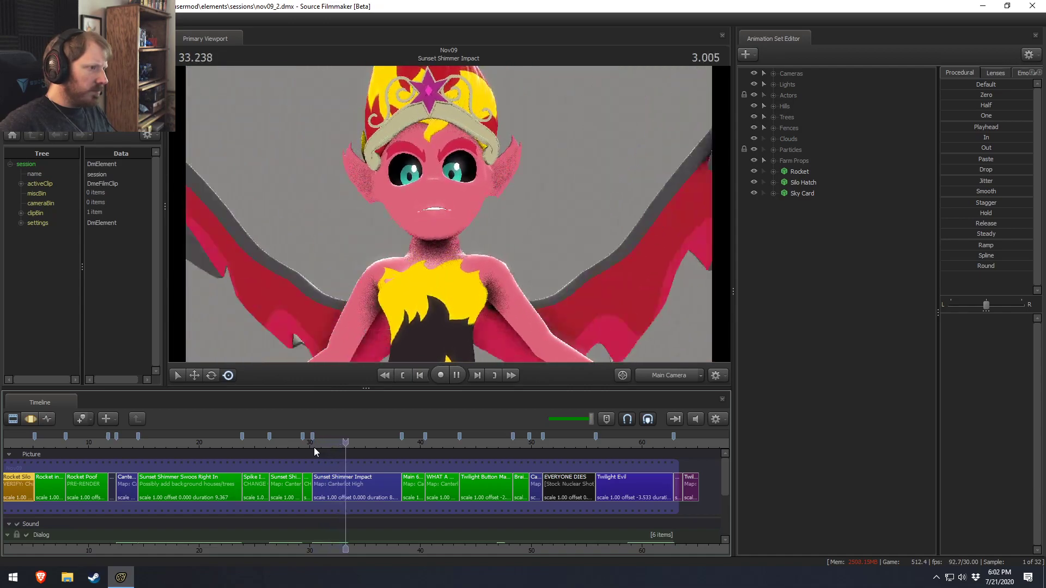
key("space")
left_click(322, 446)
right_click(428, 281)
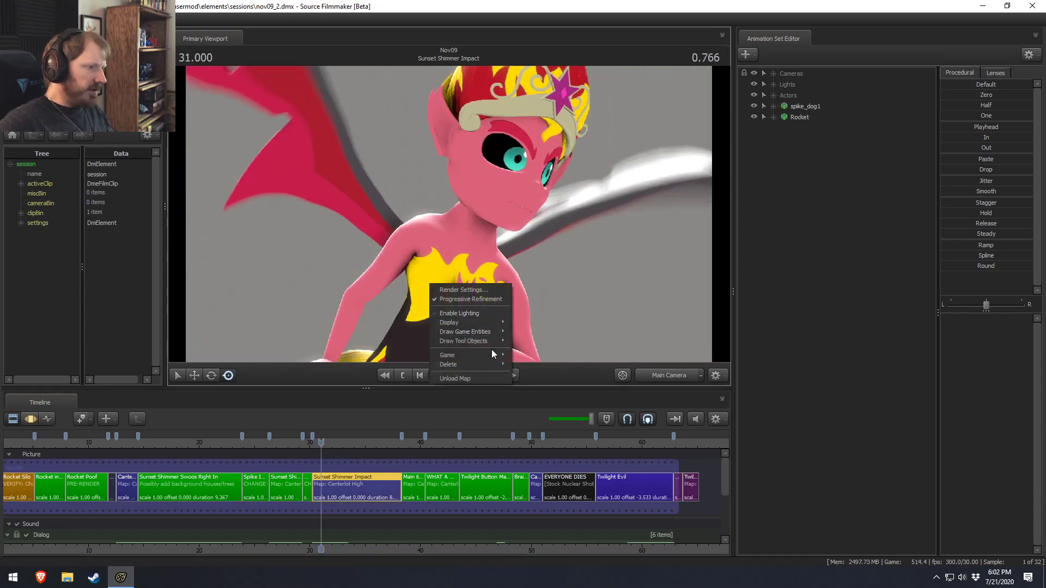
left_click(522, 263)
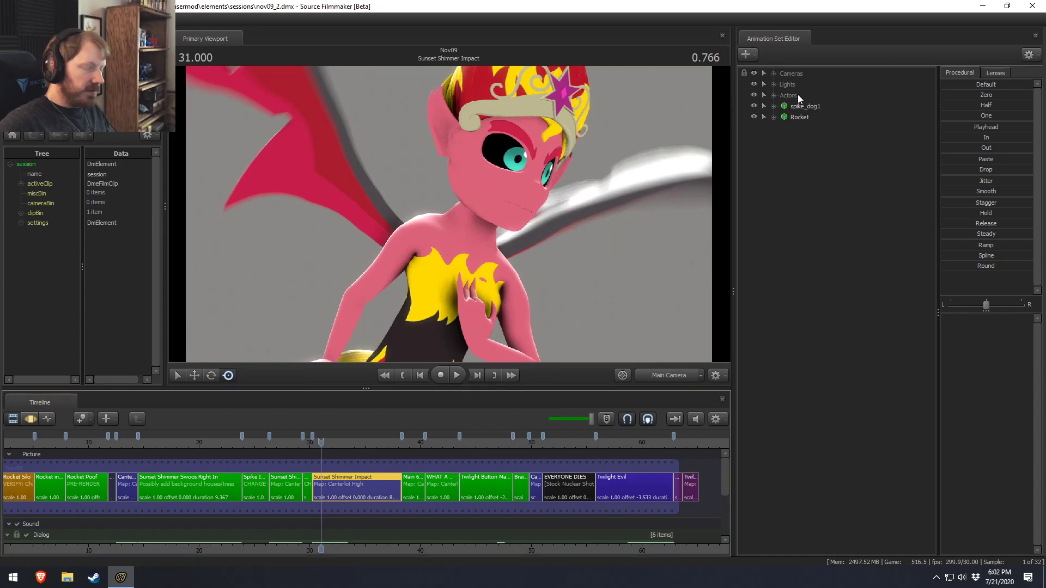
Step: Expand the Actors group, select Sunset Shimmer in the Motion Editor and move the playhead to about 31.8 s
left_click(773, 95)
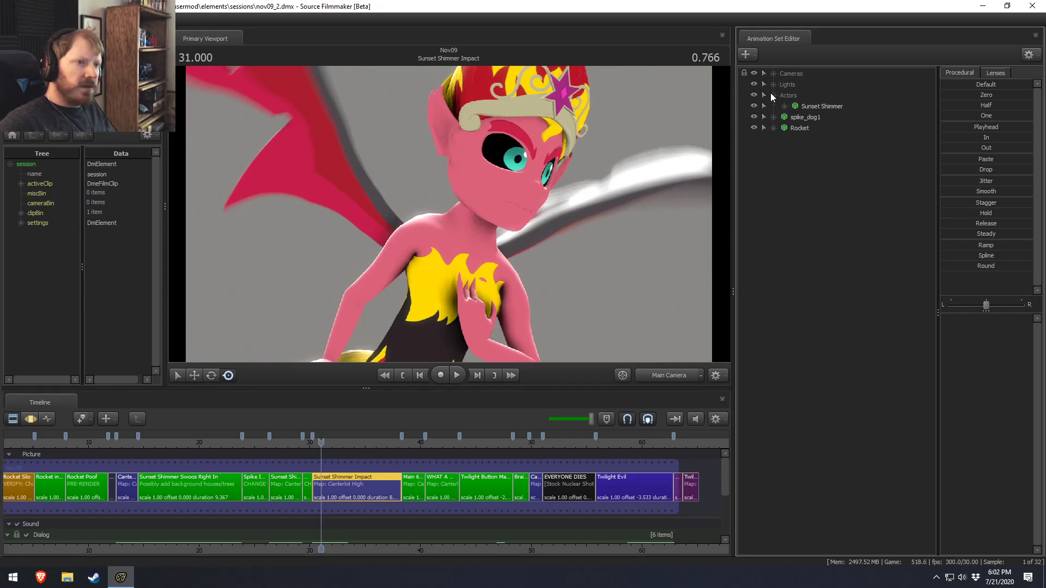
left_click(784, 106)
key("F3")
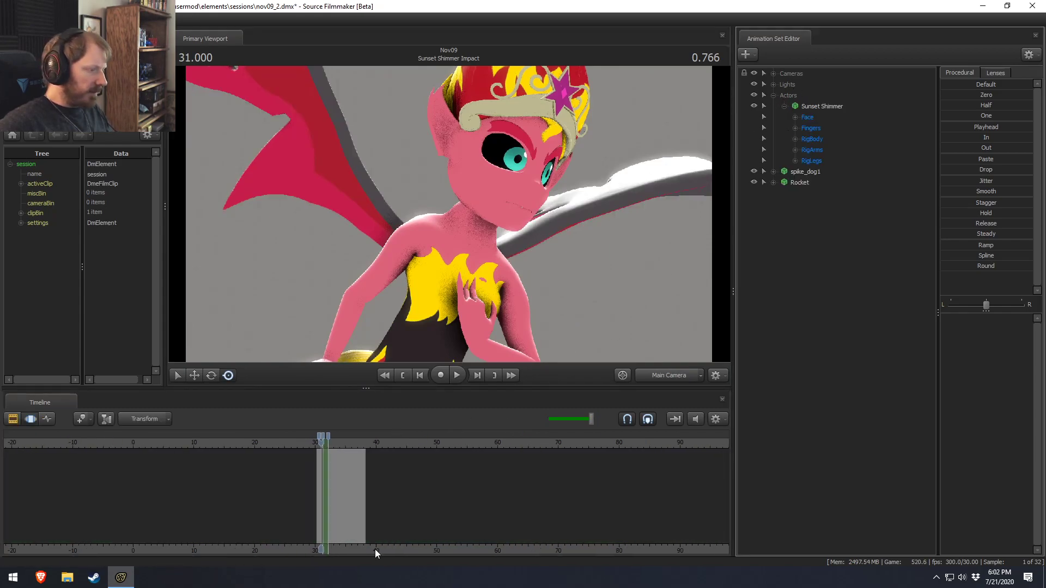
scroll(360, 533, "up", 5)
scroll(357, 515, "up", 1)
left_click(828, 107)
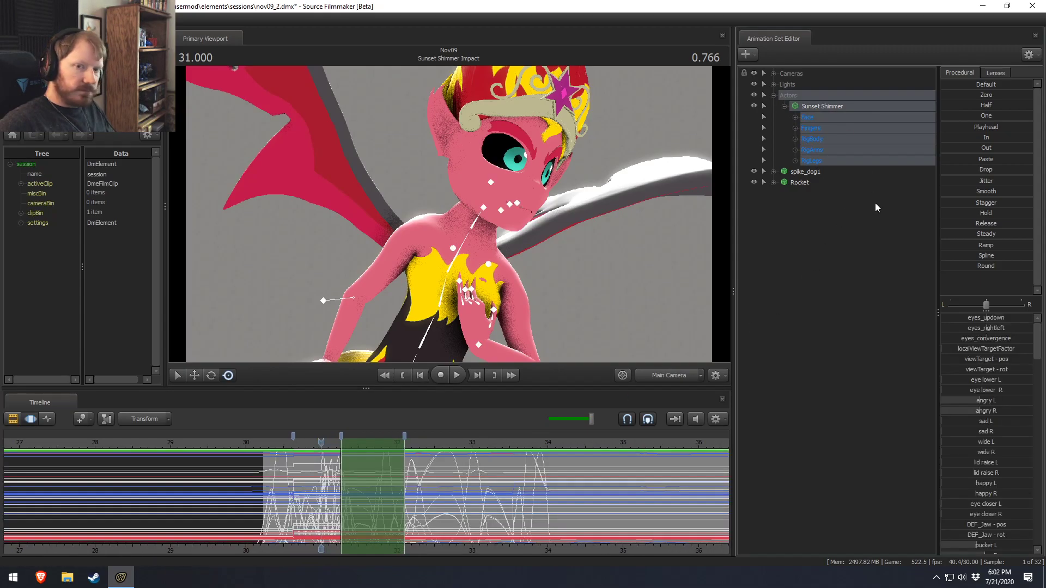
key("space")
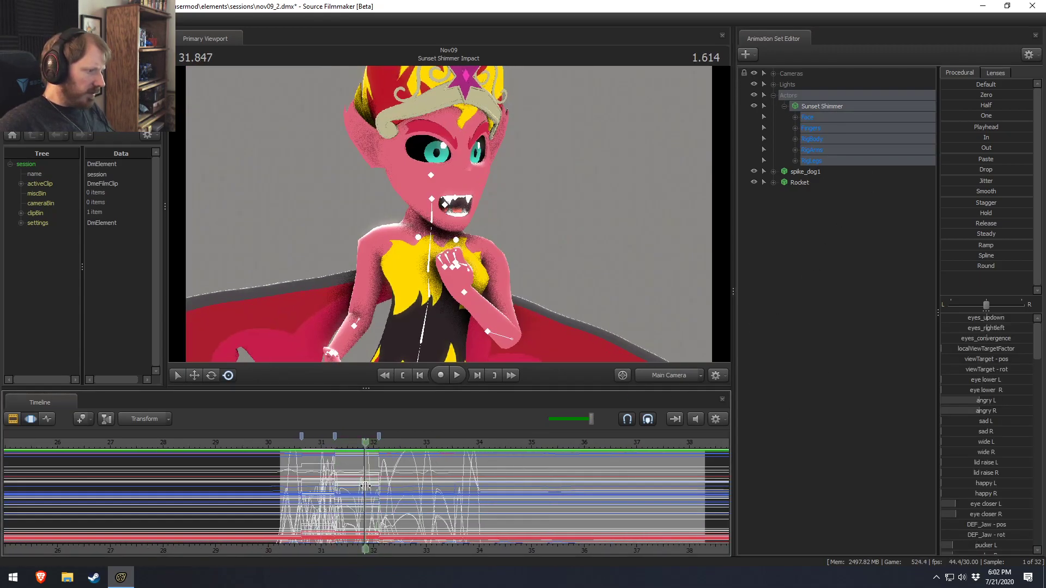
Step: Try to copy the Sunset Shimmer animation set with its rig still attached
right_click(808, 109)
left_click(812, 230)
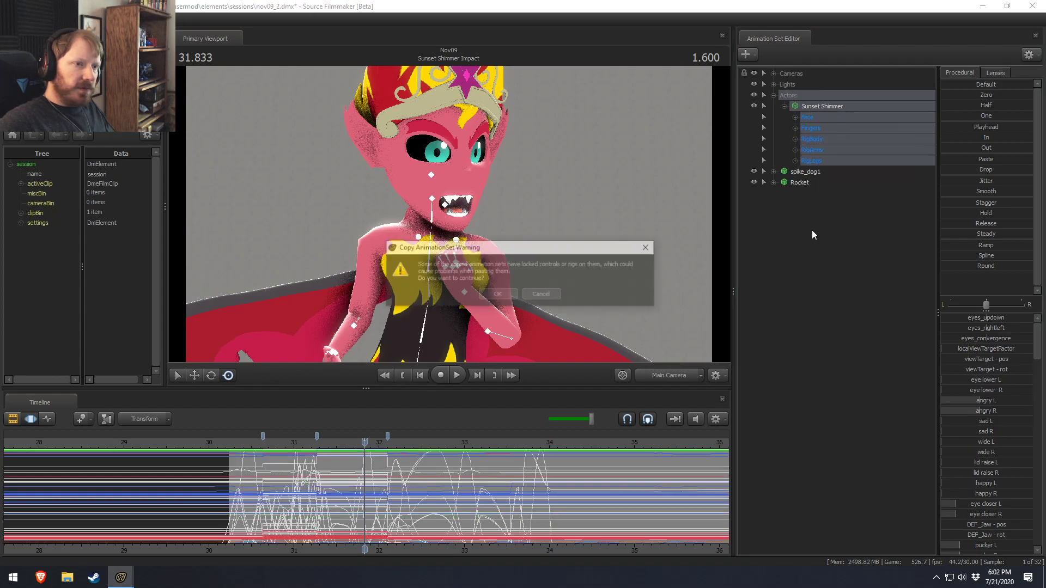
left_click(497, 294)
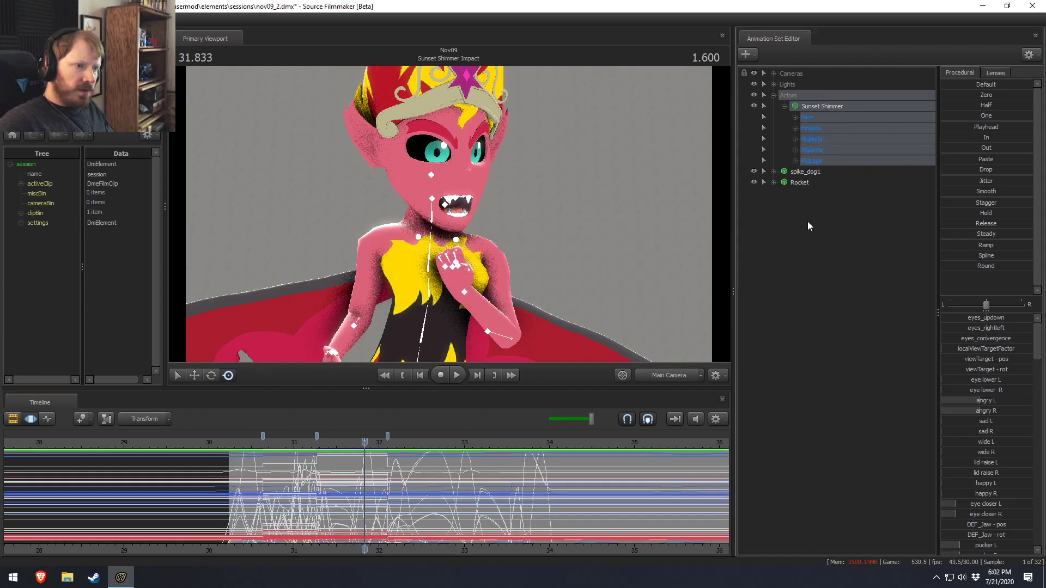
right_click(807, 112)
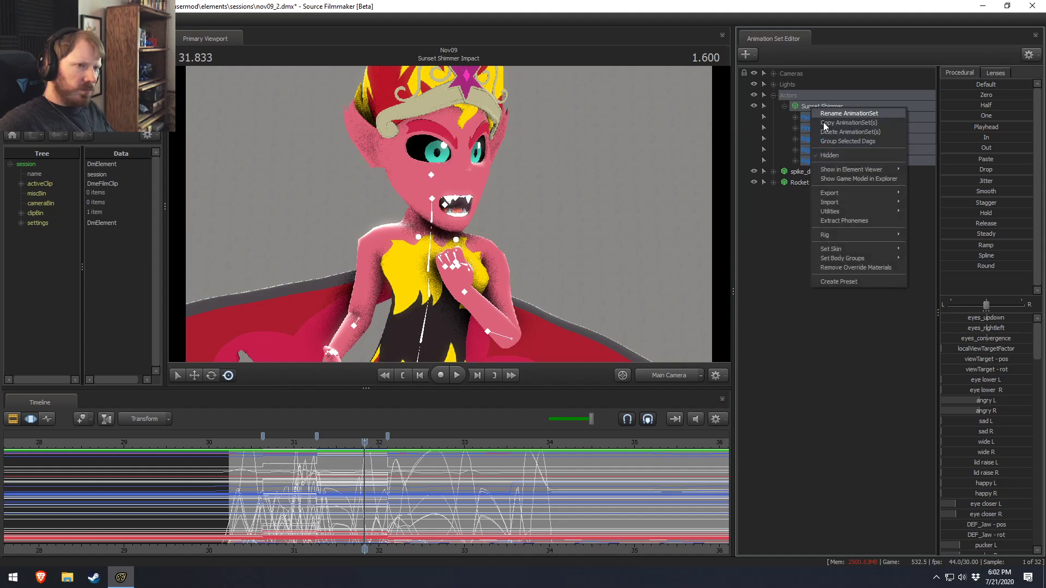
left_click(838, 118)
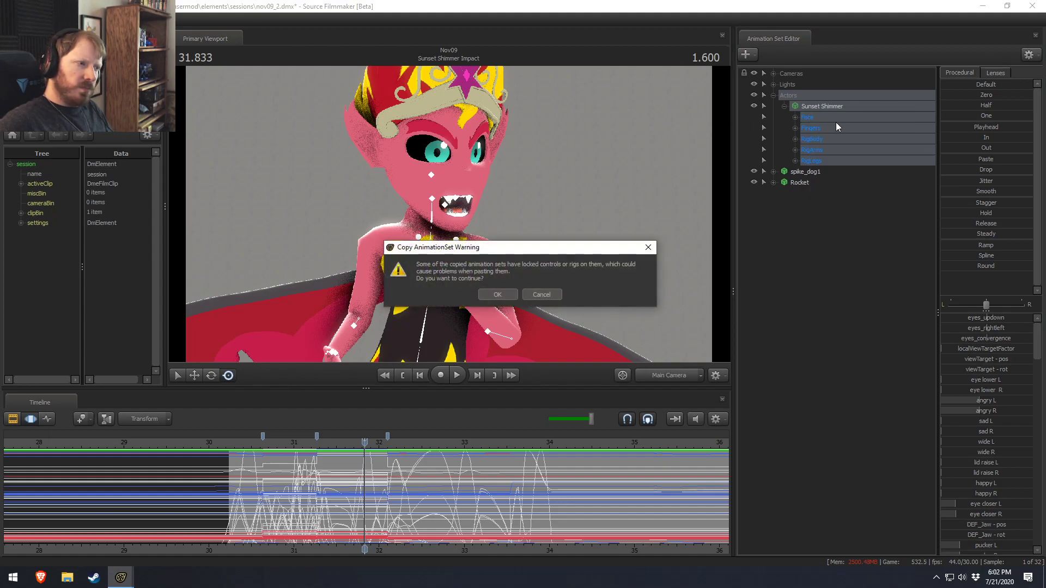
left_click(541, 295)
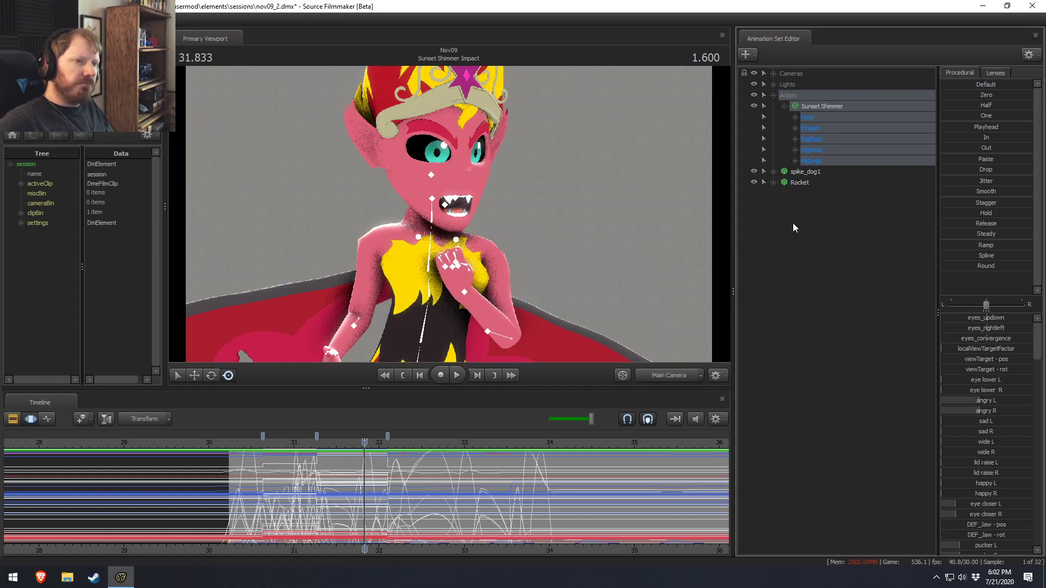
Step: Detach the biped rig from Sunset Shimmer and copy the unrigged animation set
right_click(822, 105)
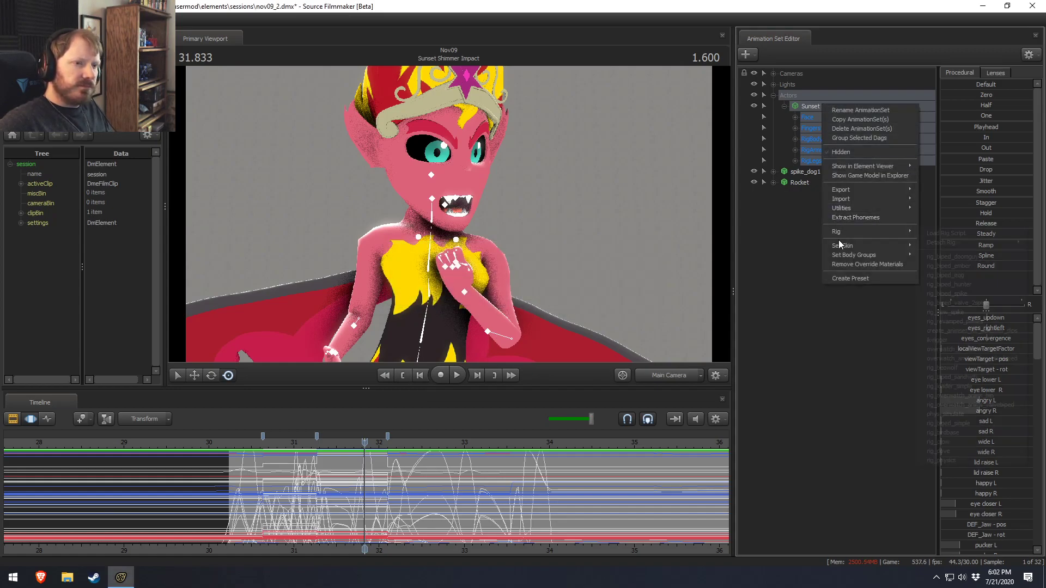
mouse_move(842, 235)
mouse_move(983, 241)
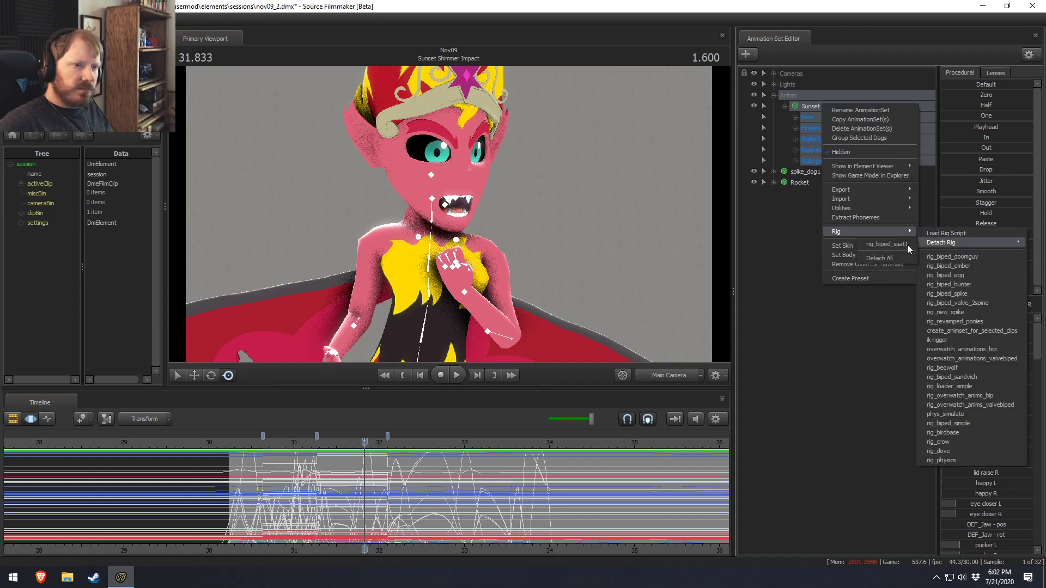
left_click(887, 244)
right_click(817, 109)
left_click(809, 320)
Step: Undo the rig detachment and paste the copied Sunset Shimmer animation set into the shot
key("ctrl+z")
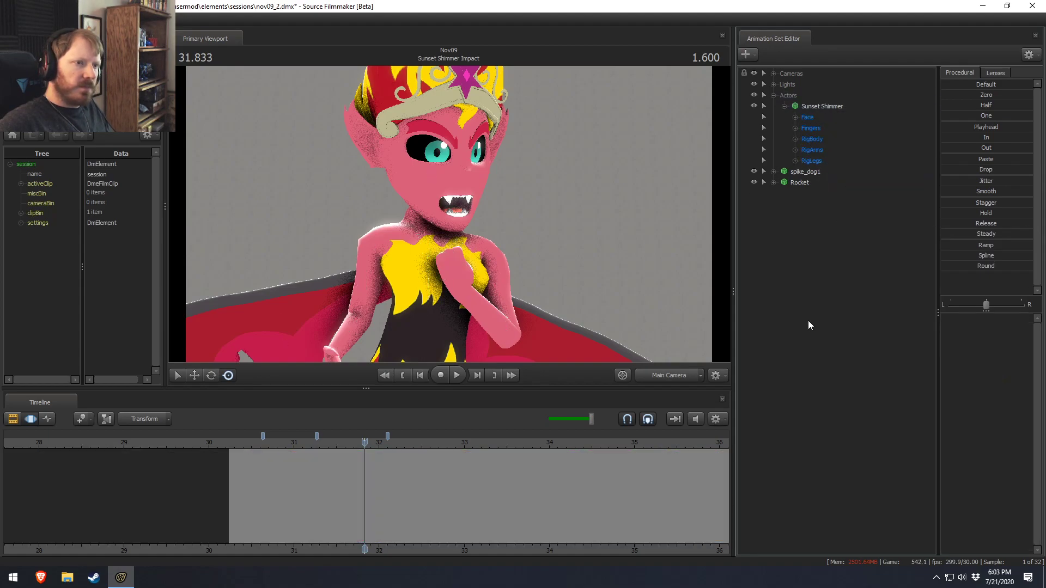
right_click(815, 247)
left_click(839, 303)
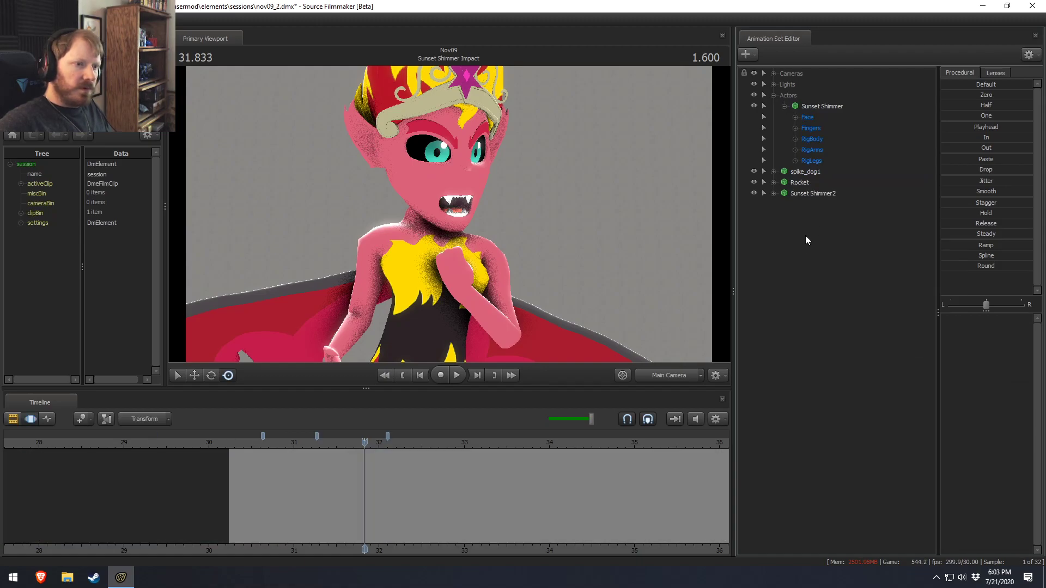
Step: Rename the pasted Sunset Shimmer copy to Lipsync and move it into the Actors group
right_click(810, 195)
left_click(834, 201)
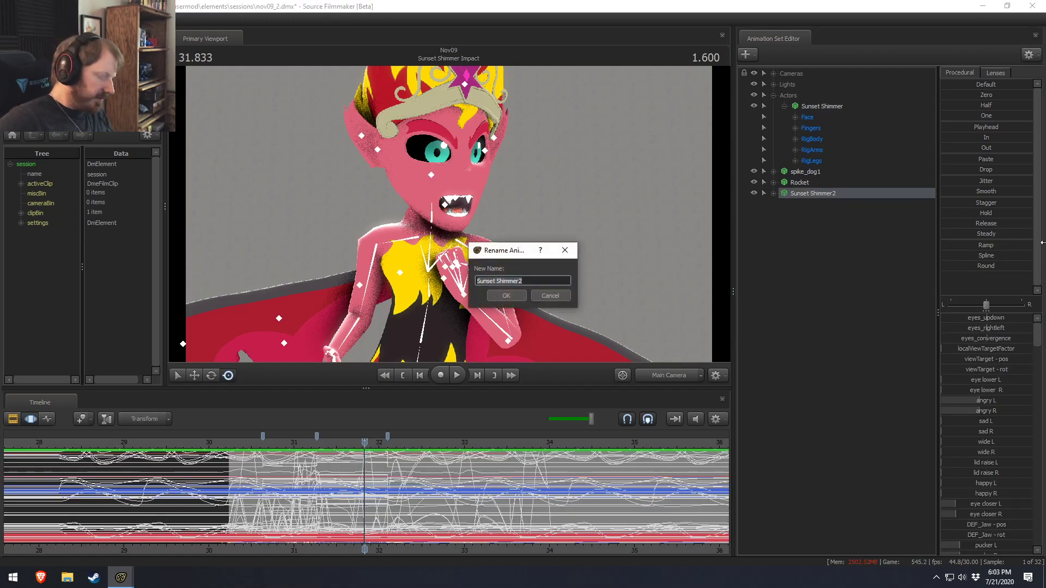
type("Lipsyn")
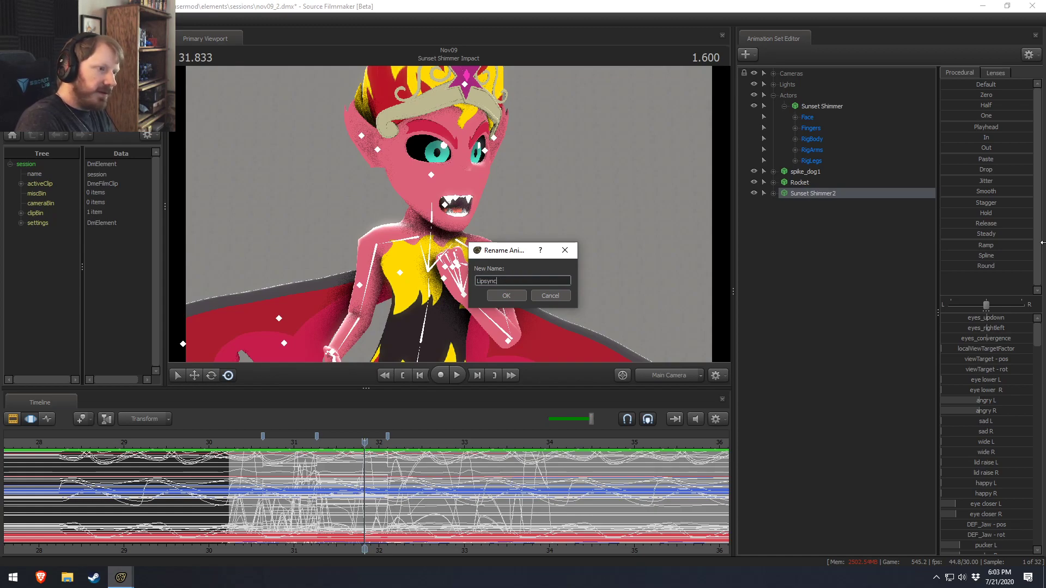
type("c")
key("Return")
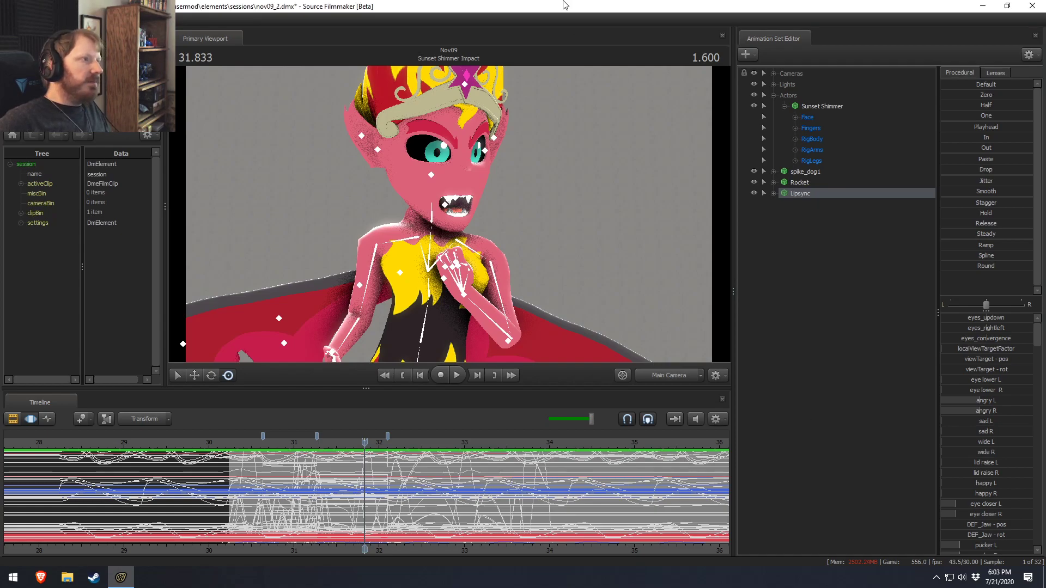
left_click(809, 237)
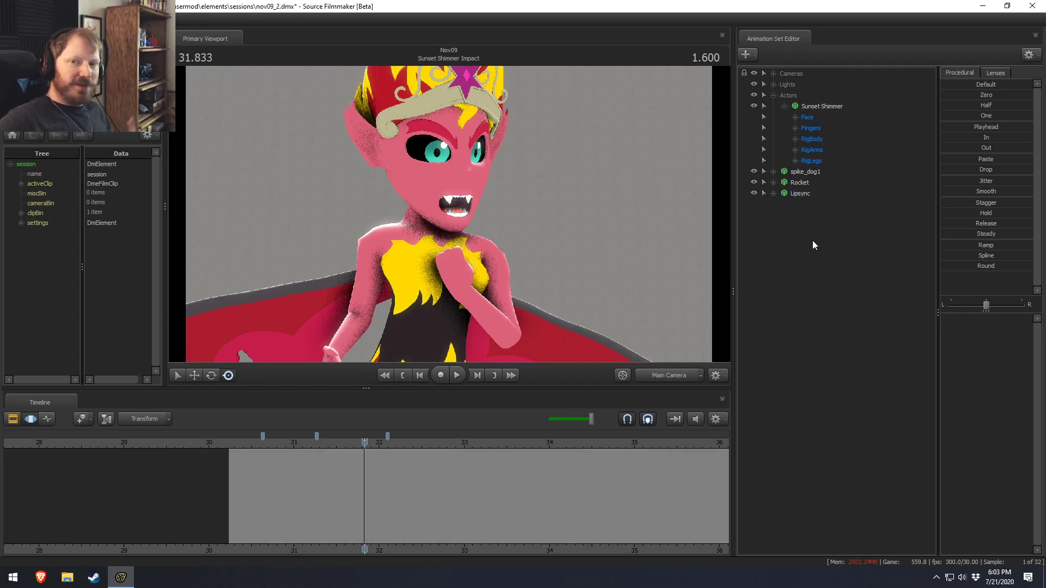
double_click(818, 193)
left_click_drag(801, 194, 790, 105)
Step: Rename the spike_dog1 animation set to Spike
left_click(828, 183)
right_click(847, 185)
left_click(850, 189)
type("Spike")
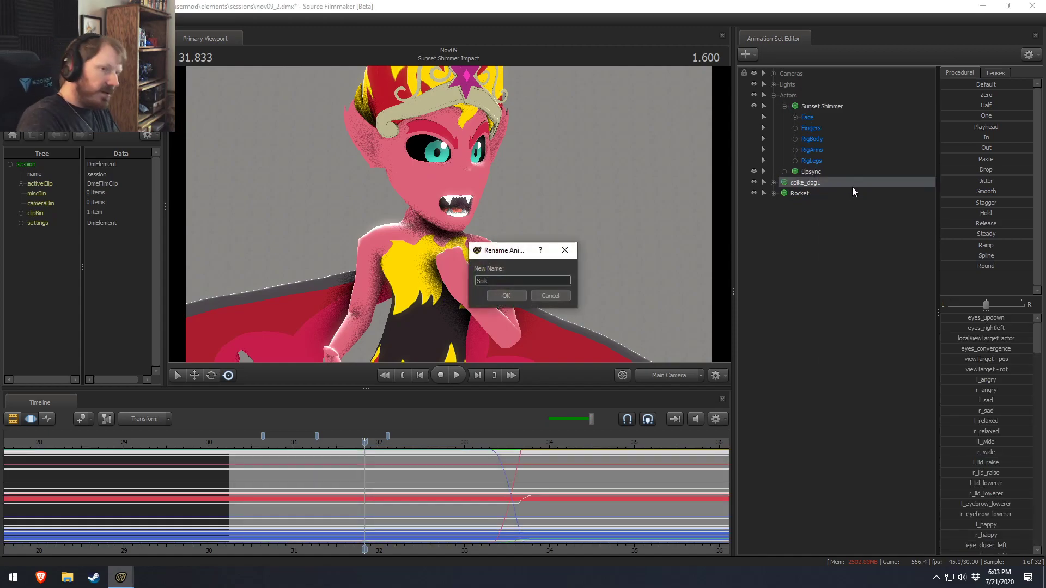
key("Return")
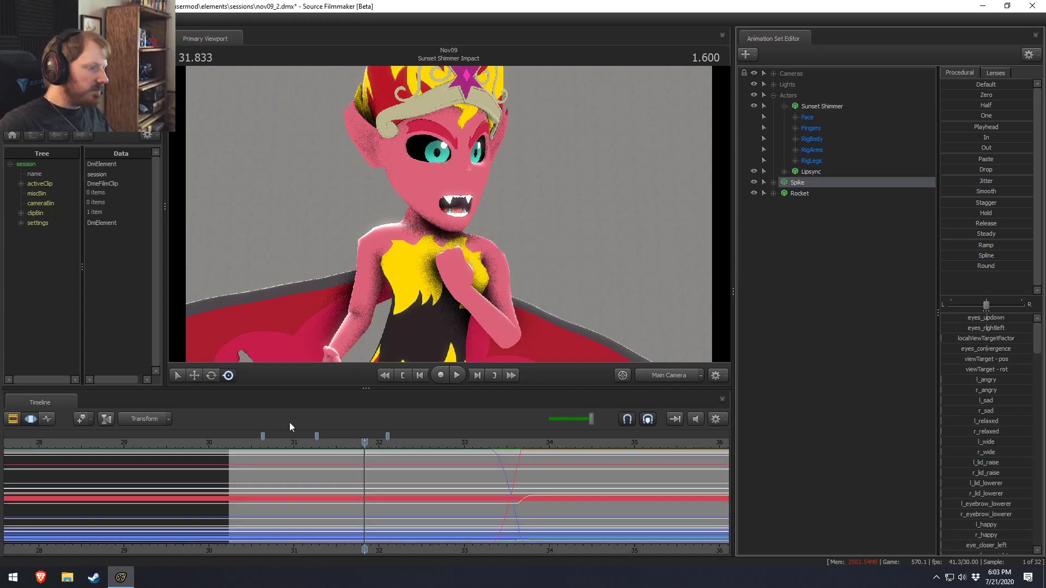
Step: Play back the beginning of the Sunset Shimmer Impact shot to check the first mouth movements
left_click_drag(367, 444, 239, 444)
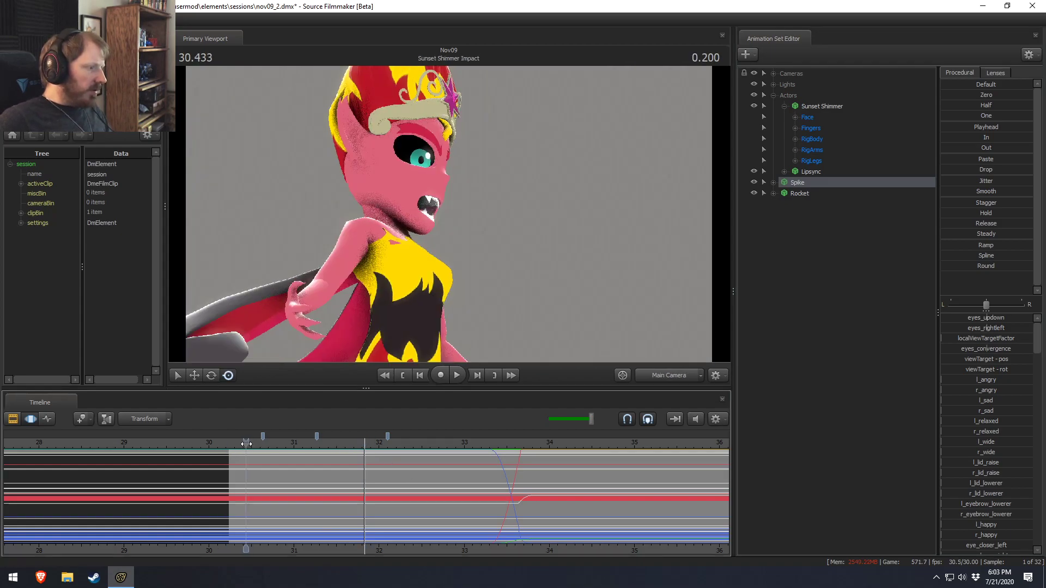
key("space")
key("space")
left_click(233, 445)
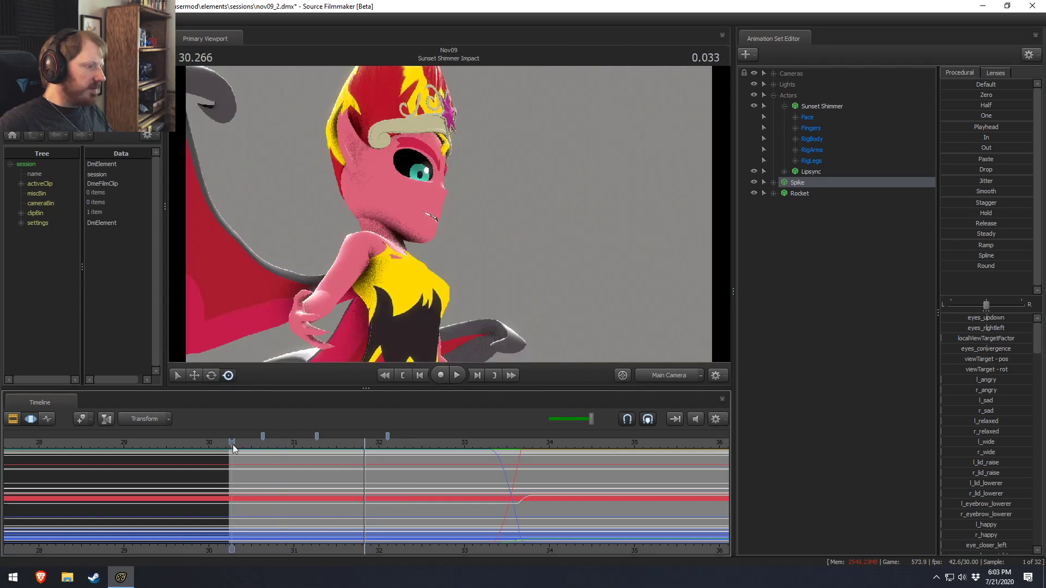
key("space")
key("space")
Step: Select all time up to the first marker at 30.633 s and play back the motion around it
mouse_move(253, 447)
left_mouse_down()
mouse_move(265, 446)
mouse_move(2, 466)
left_mouse_up()
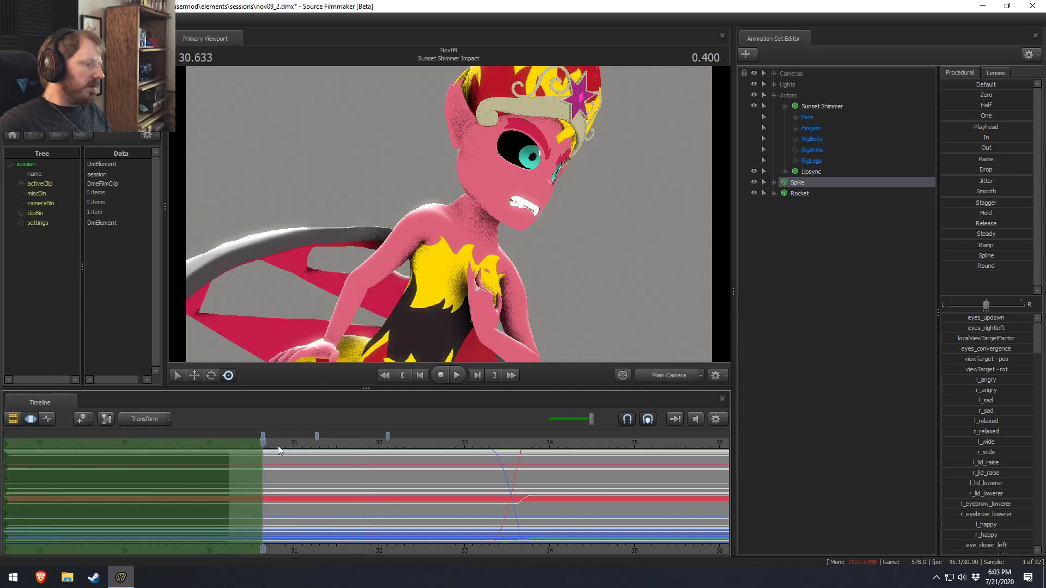
key("space")
key("space")
key("space")
key("space")
Step: Try ending the time selection earlier, at about 30.5 s, and play the shot from its start
left_click_drag(305, 444, 248, 444)
key("space")
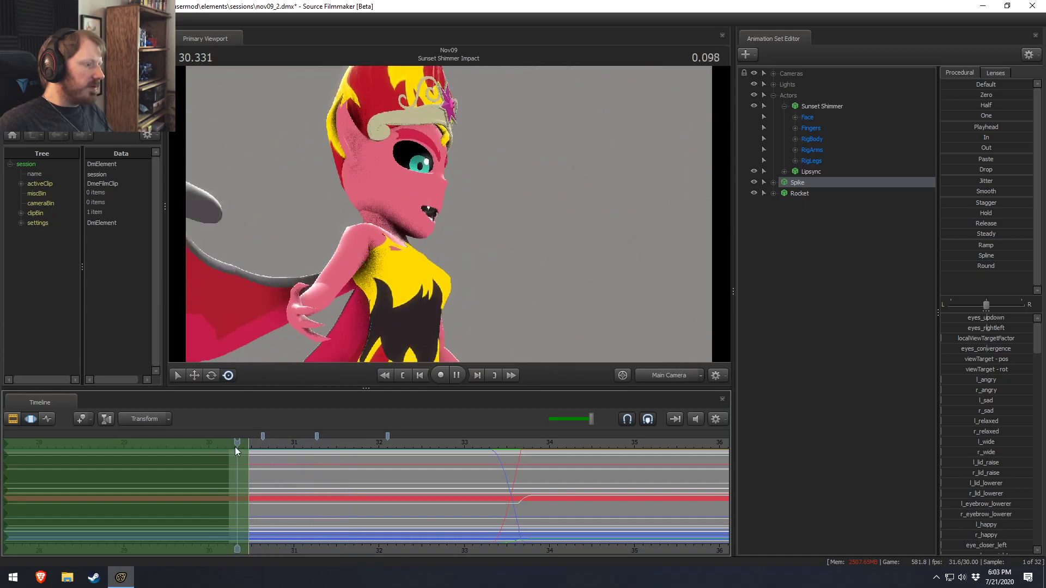
key("space")
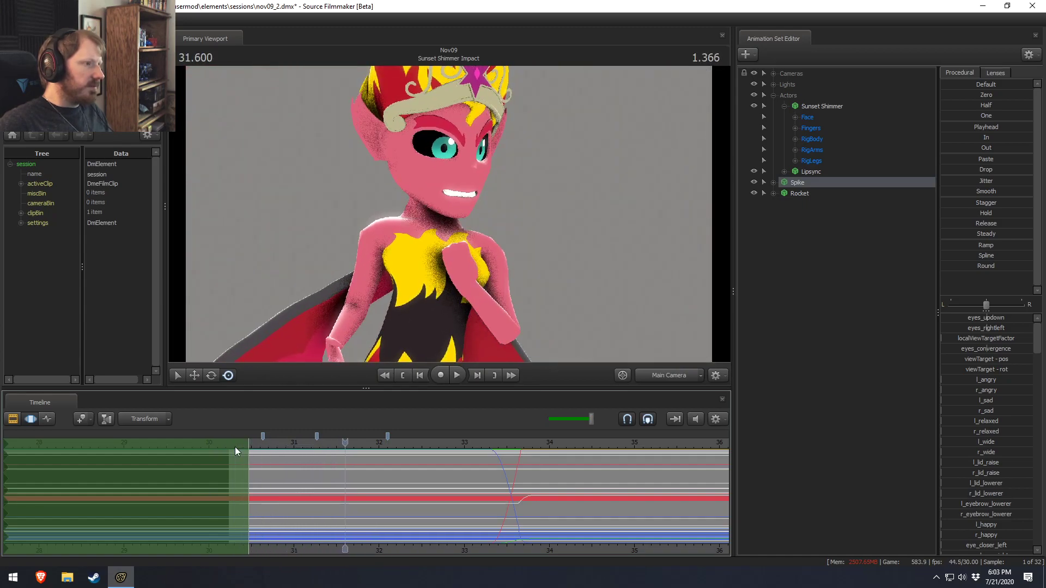
Step: Set the end of the time selection back to the first marker at about 30.6 s
key("ctrl+z")
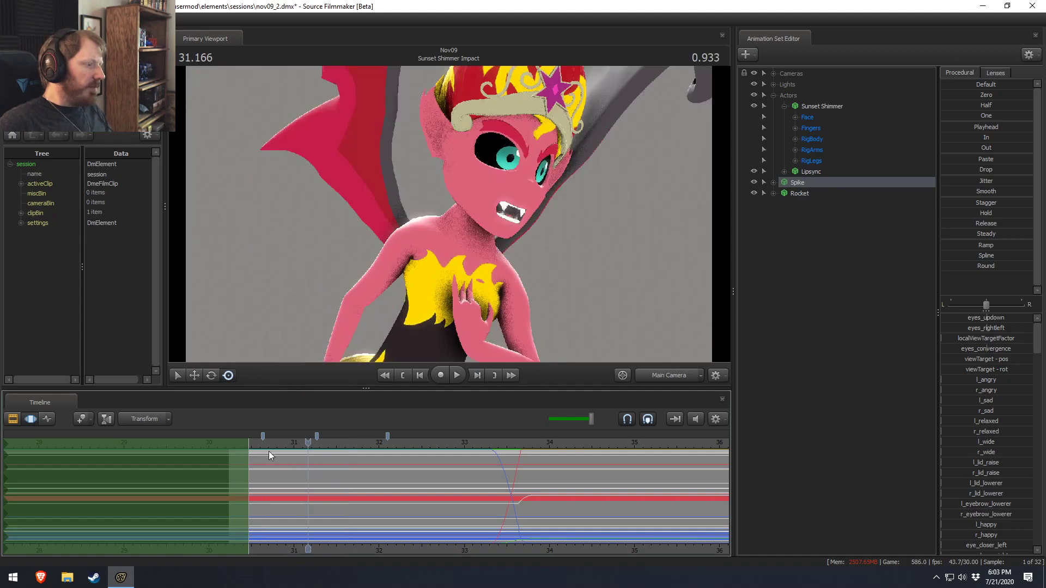
key("ctrl+z")
left_click_drag(253, 457, 260, 448)
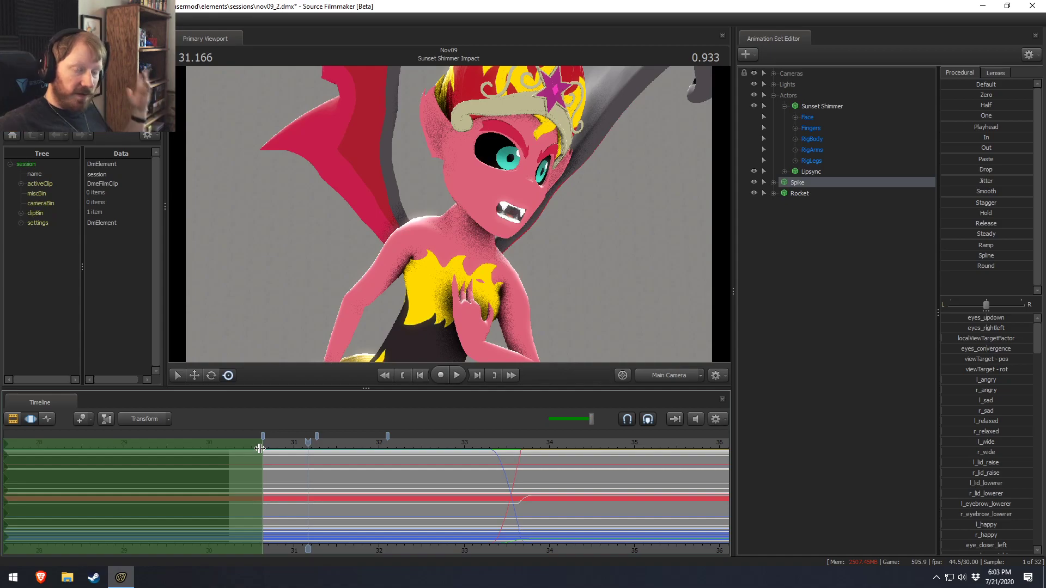
key("shift")
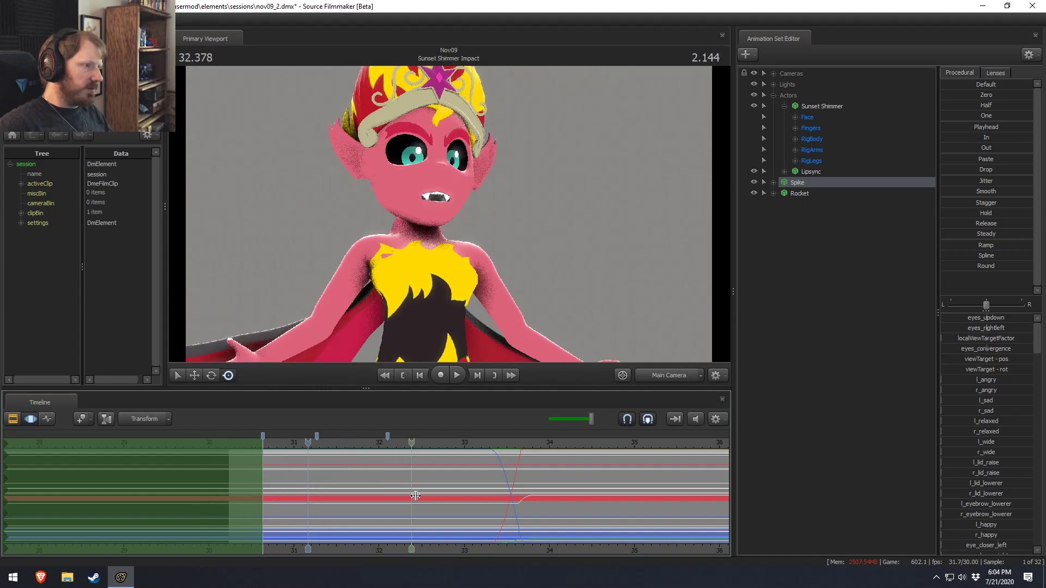
Step: Select all of Sunset Shimmer's control groups except Face to view the body curves on the timeline
key("shift")
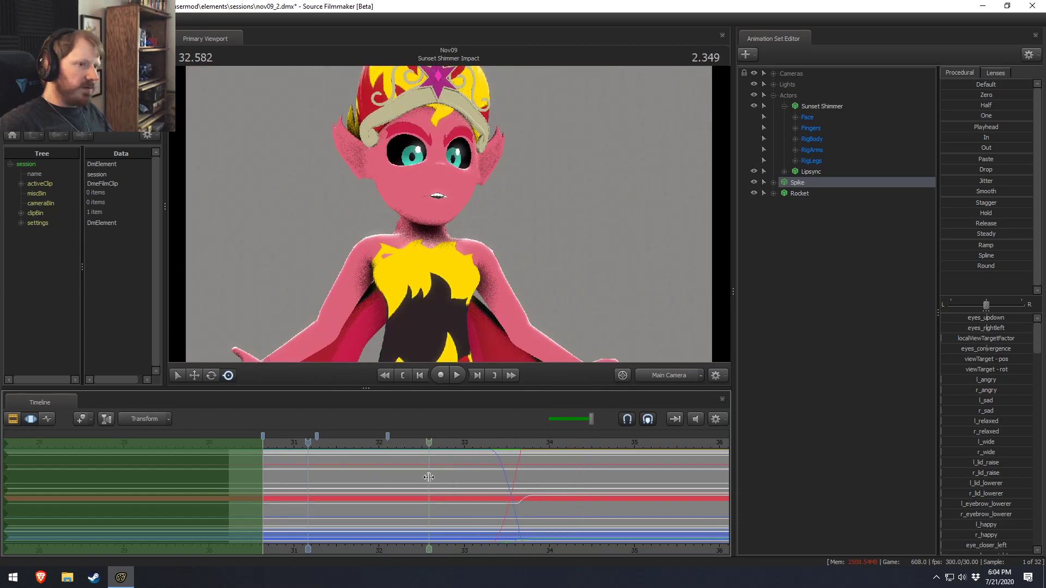
left_click(825, 107)
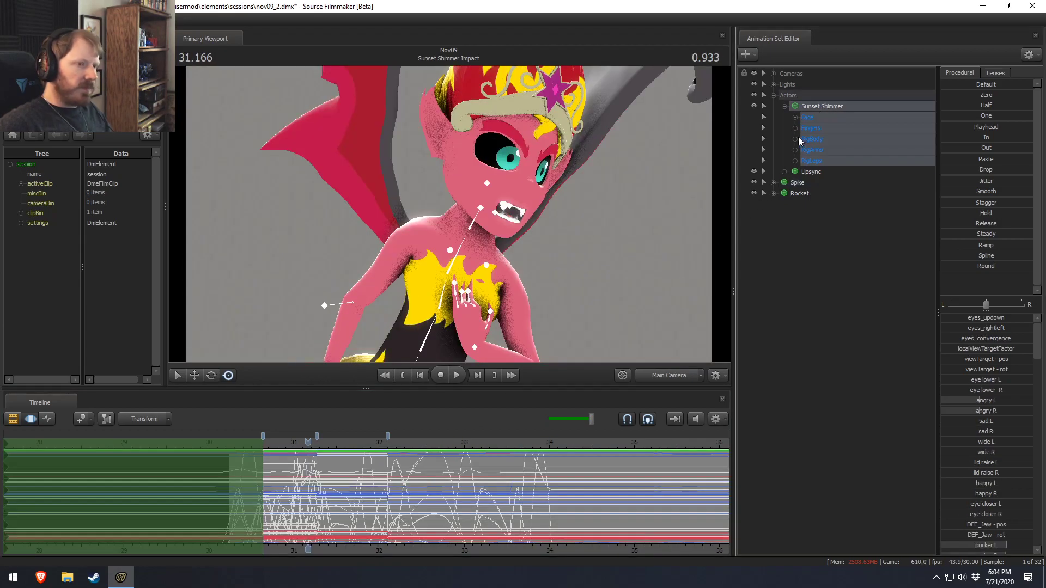
left_click(801, 119, "ctrl")
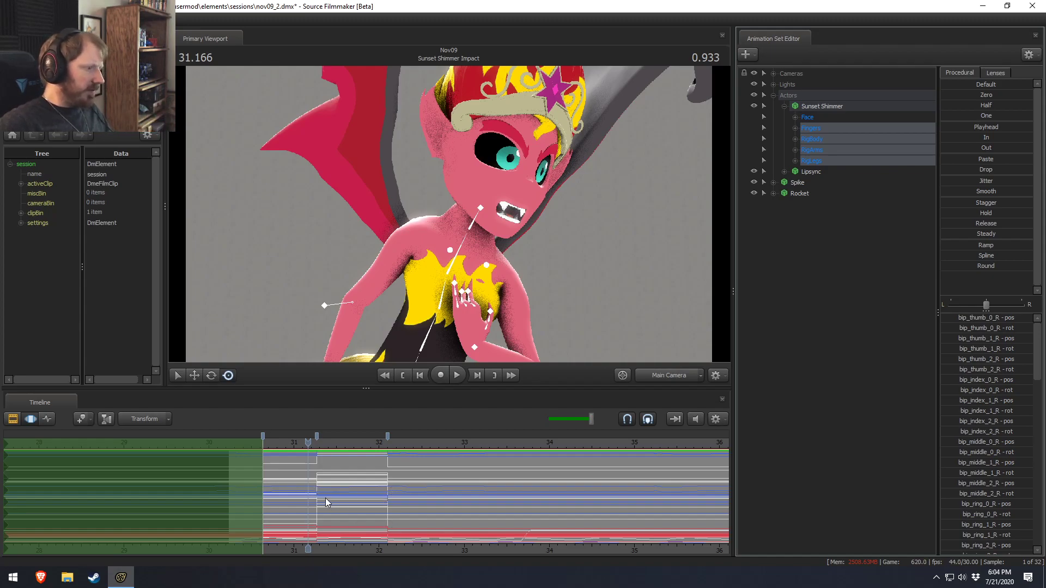
Step: Clear the time selection and scrub through the body poses from about 30.9 to 31.5 s
left_click(348, 498)
key("ctrl+z")
key("ctrl+z")
left_click(285, 493)
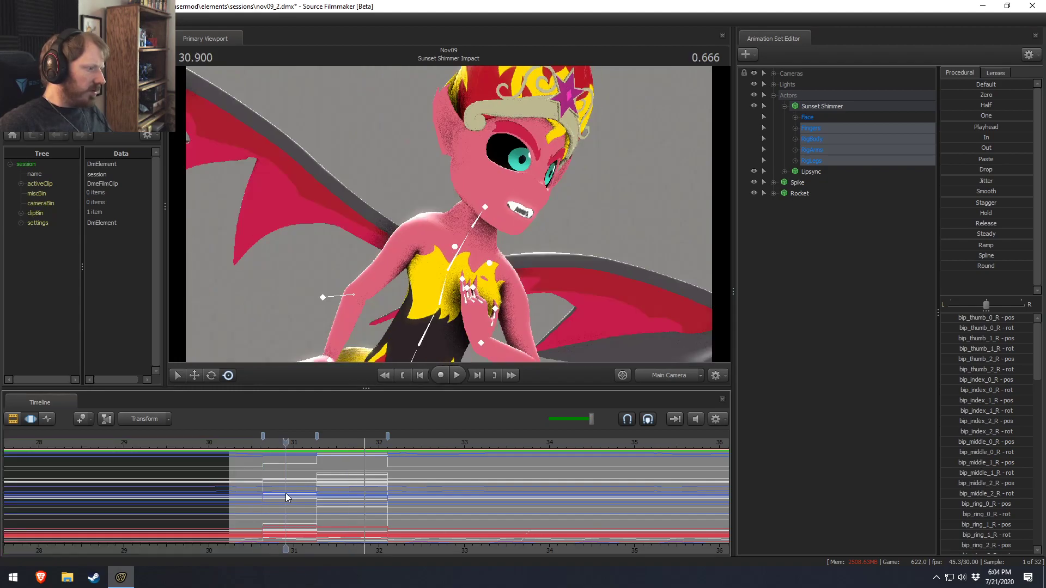
key("ctrl+z")
mouse_move(283, 492)
left_mouse_down()
mouse_move(268, 497)
mouse_move(339, 503)
left_mouse_up()
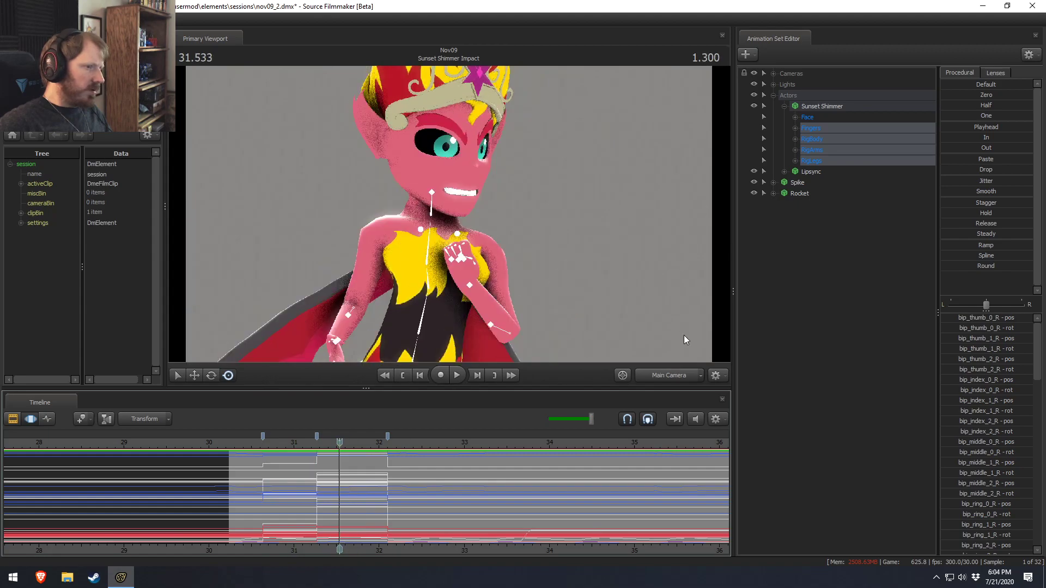
Step: Expand Sunset Shimmer's RigLegs group and show the hidden controls in the animation set list
left_click(795, 140)
left_click(795, 140)
left_click(795, 159)
left_click(796, 151)
left_click(795, 150)
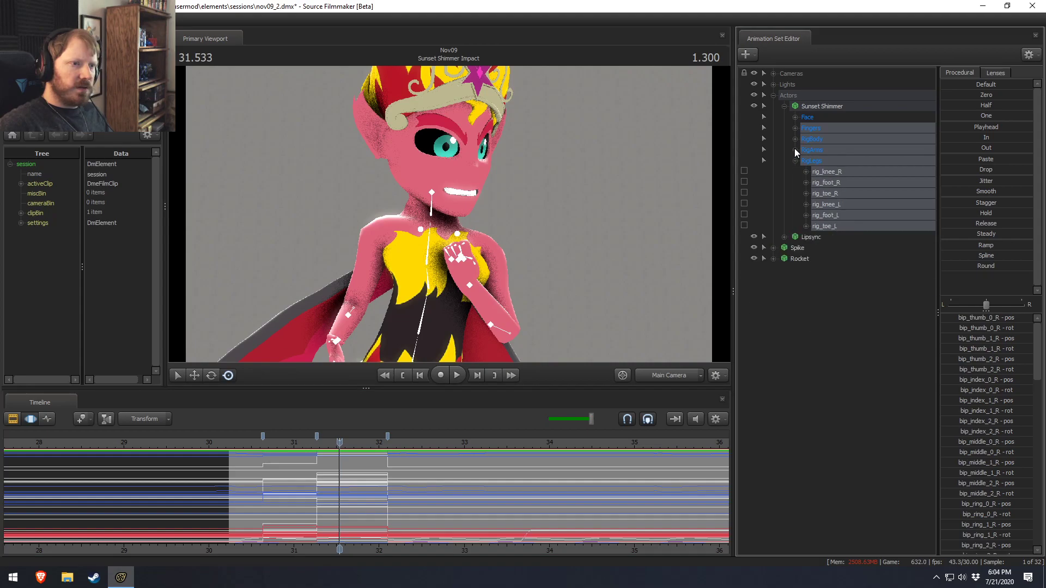
right_click(812, 308)
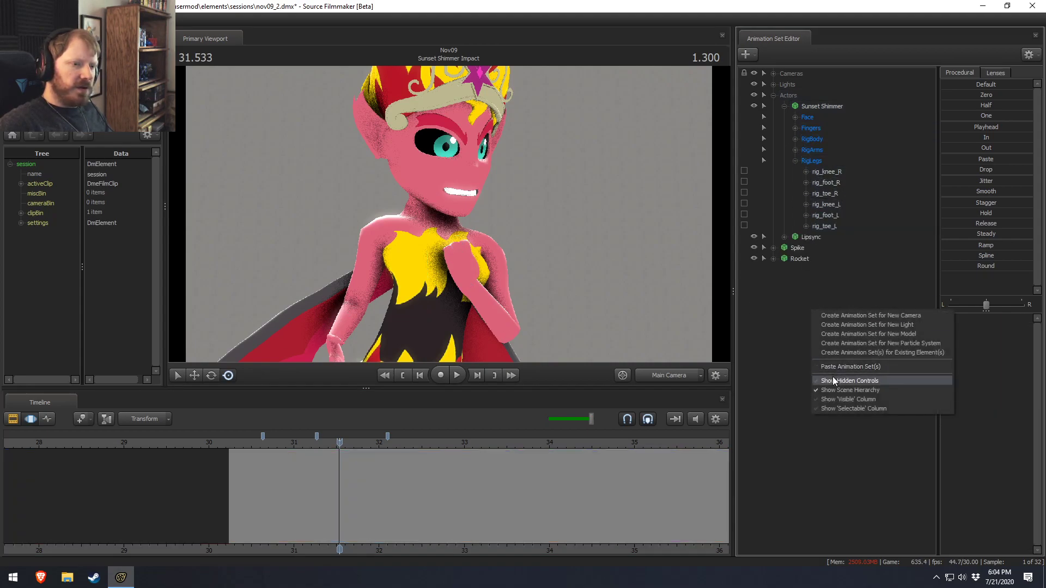
left_click(832, 377)
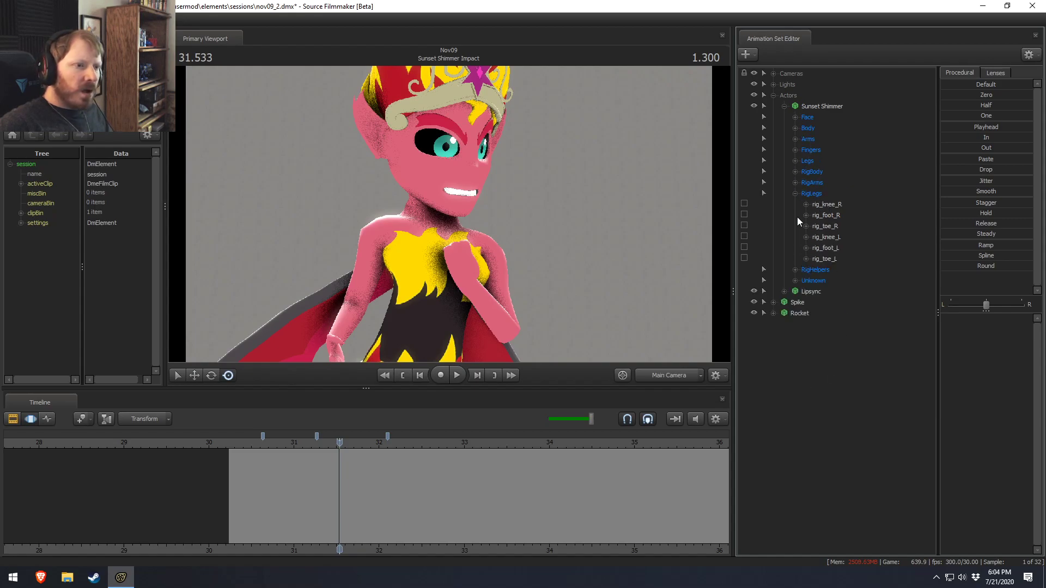
Step: Expand the Unknown group and select its ear, crown, wing and tail controls to examine their curves
left_click(794, 172)
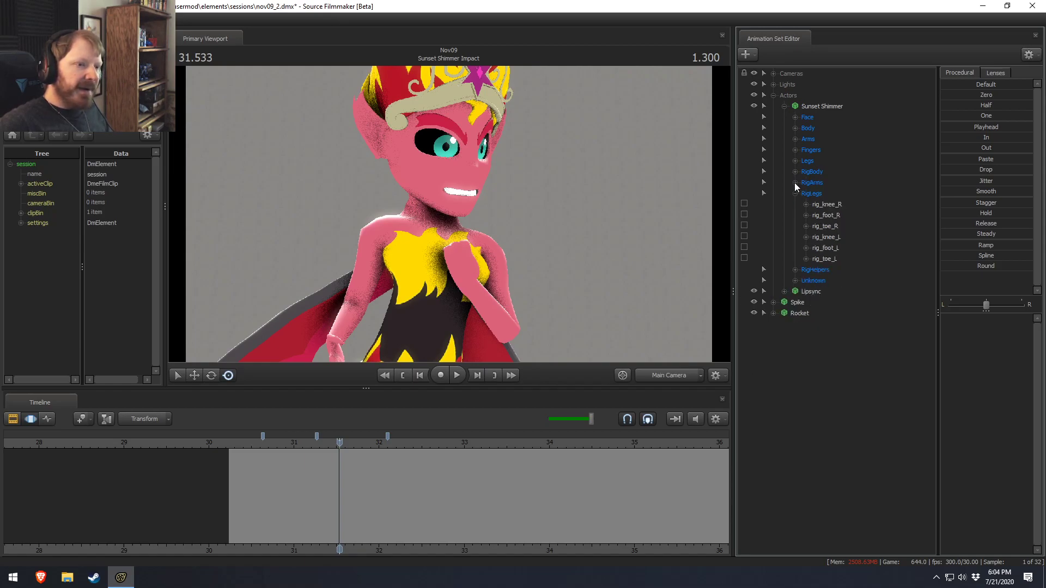
left_click(795, 281)
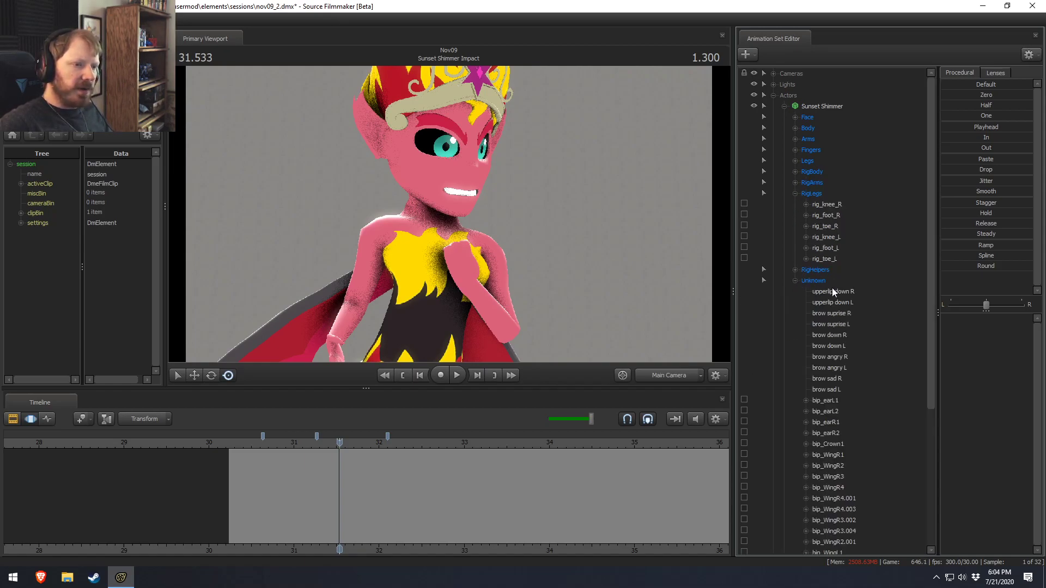
scroll(833, 300, "down", 4)
left_click(838, 271)
scroll(832, 285, "down", 2)
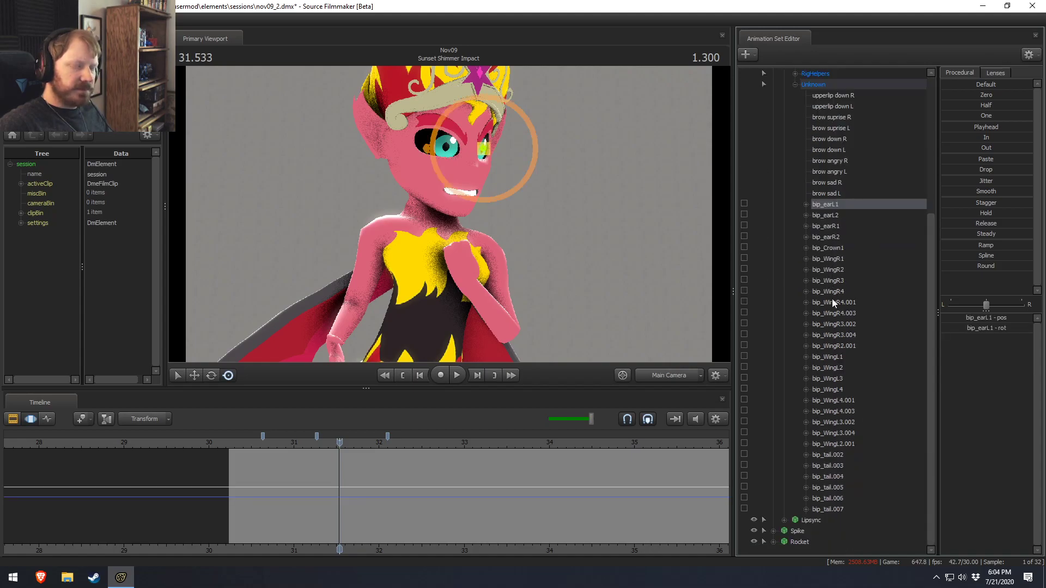
left_click_drag(831, 509, 890, 159)
scroll(817, 207, "up", 6)
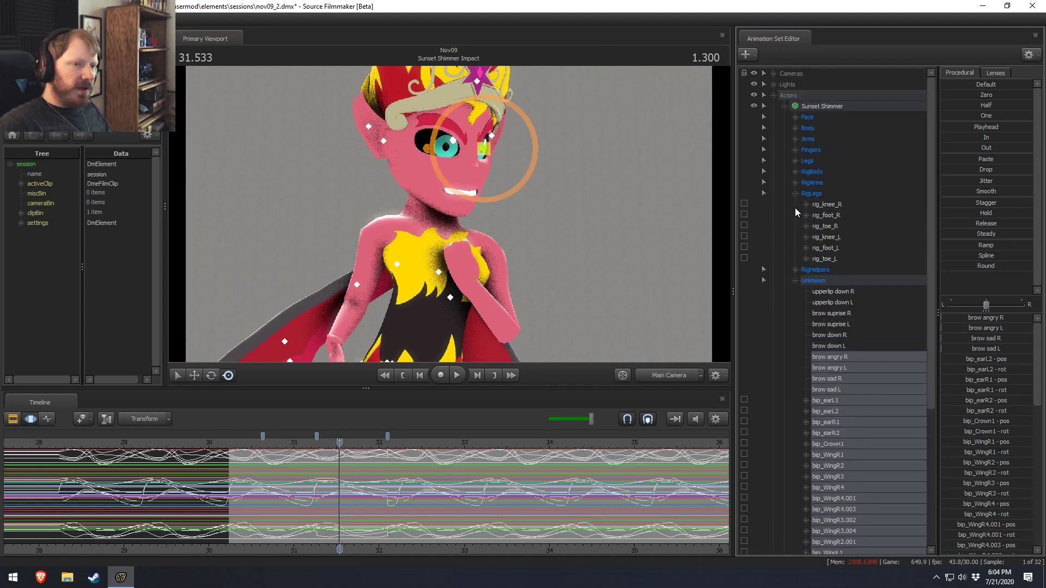
Step: Collapse the Unknown group and turn off the display of hidden controls
left_click(795, 281)
right_click(809, 359)
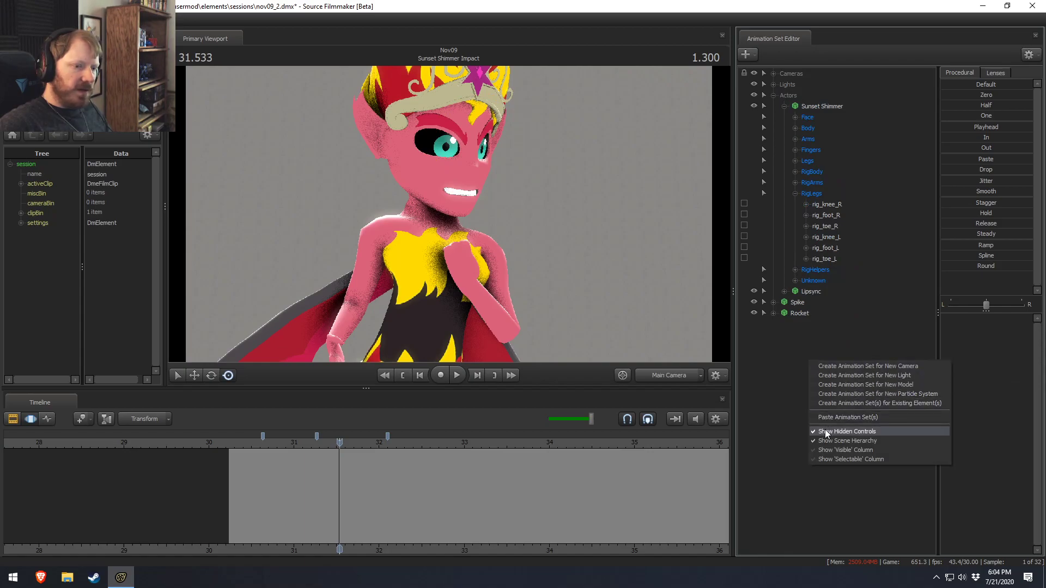
left_click(839, 432)
Step: Select Sunset Shimmer's Fingers, RigBody, RigArms and RigLegs groups and the time range between the second and third markers, about 31.3 to 32.1 s
left_click(816, 161)
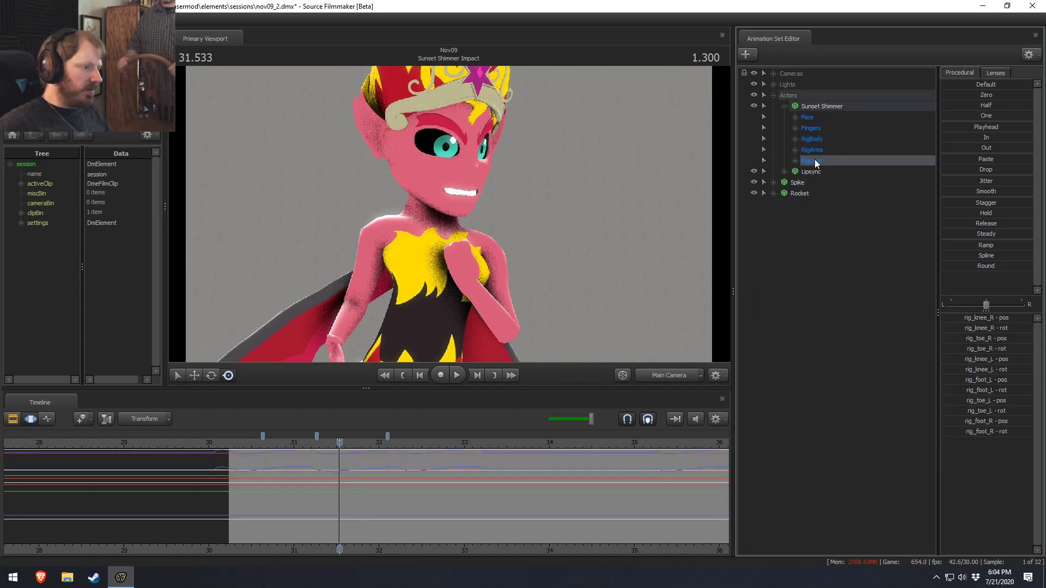
left_click(815, 151)
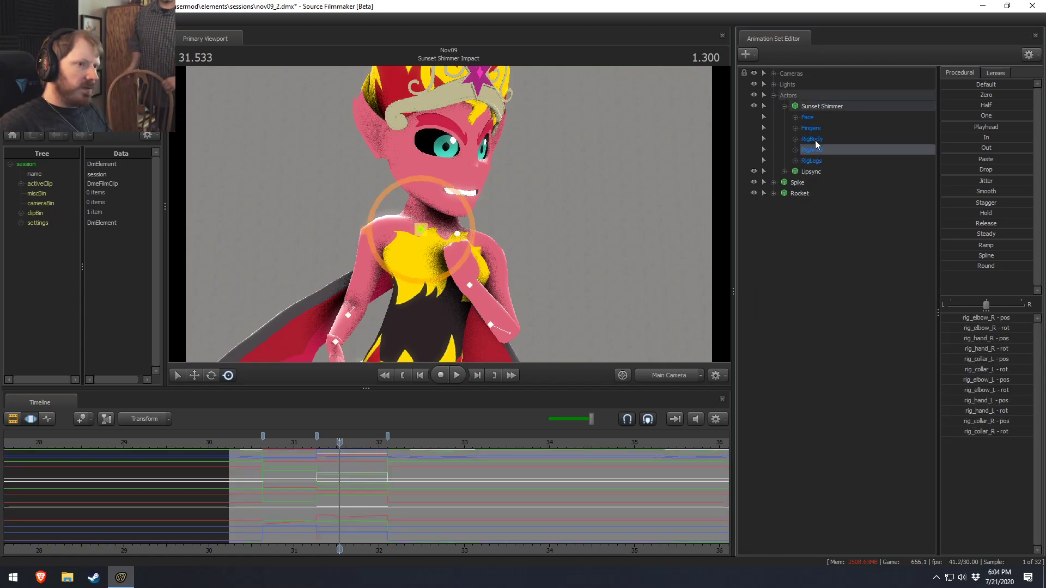
left_click(815, 140)
left_click(815, 128, "ctrl")
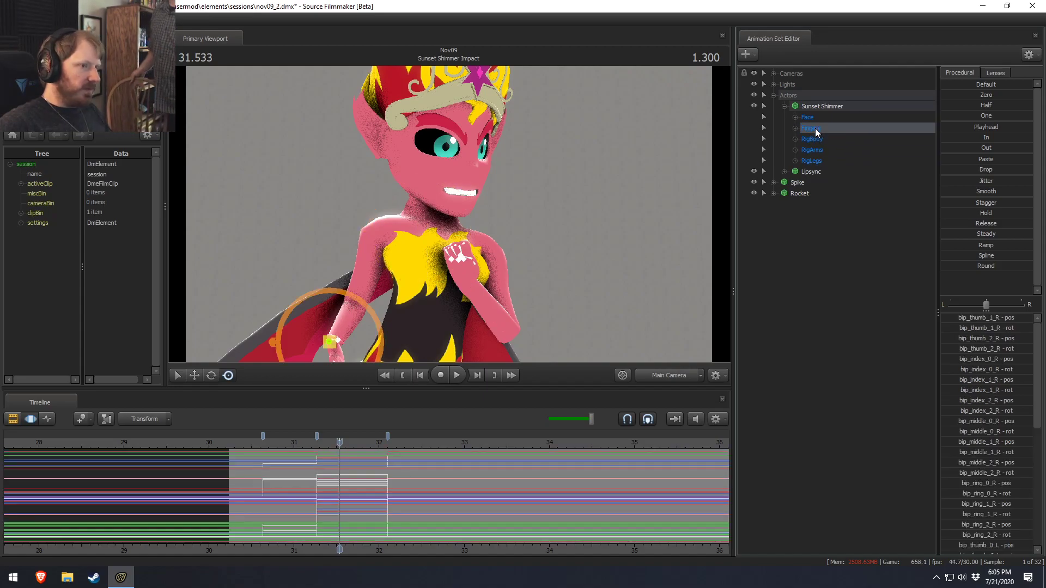
left_click(812, 152, "ctrl")
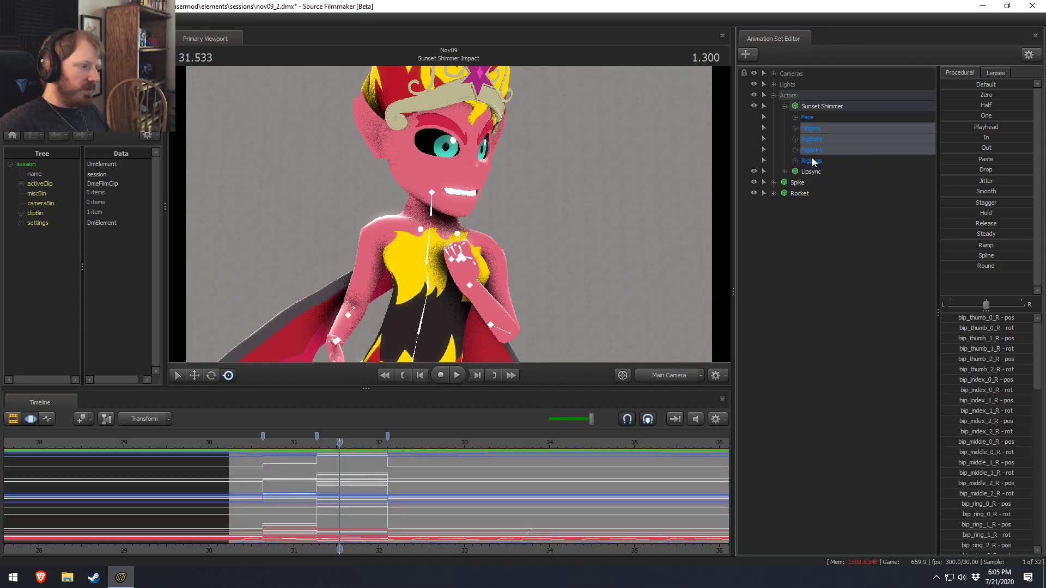
left_click(812, 158, "ctrl")
left_click(354, 483)
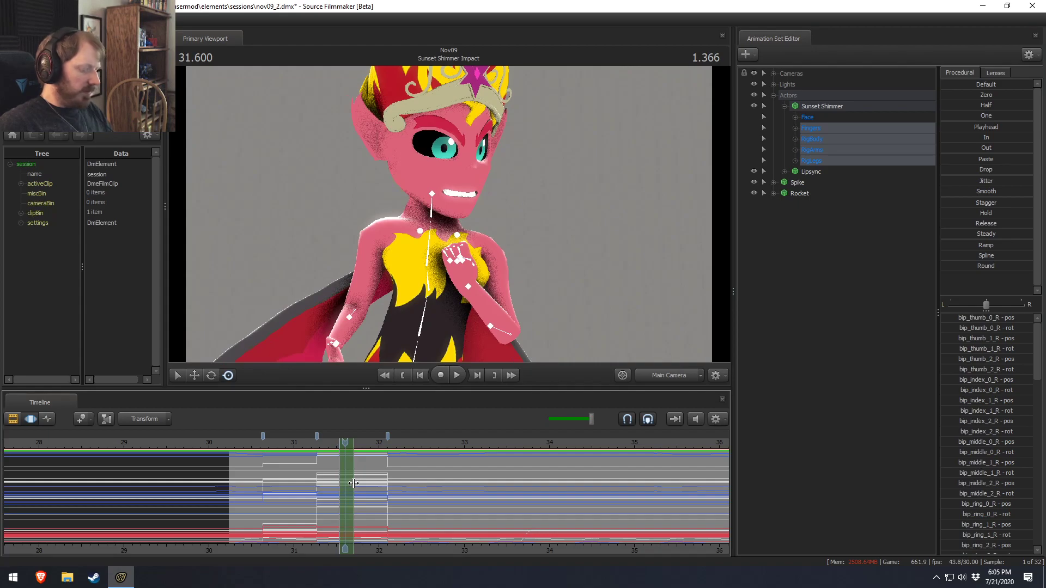
double_click(354, 483, "shift")
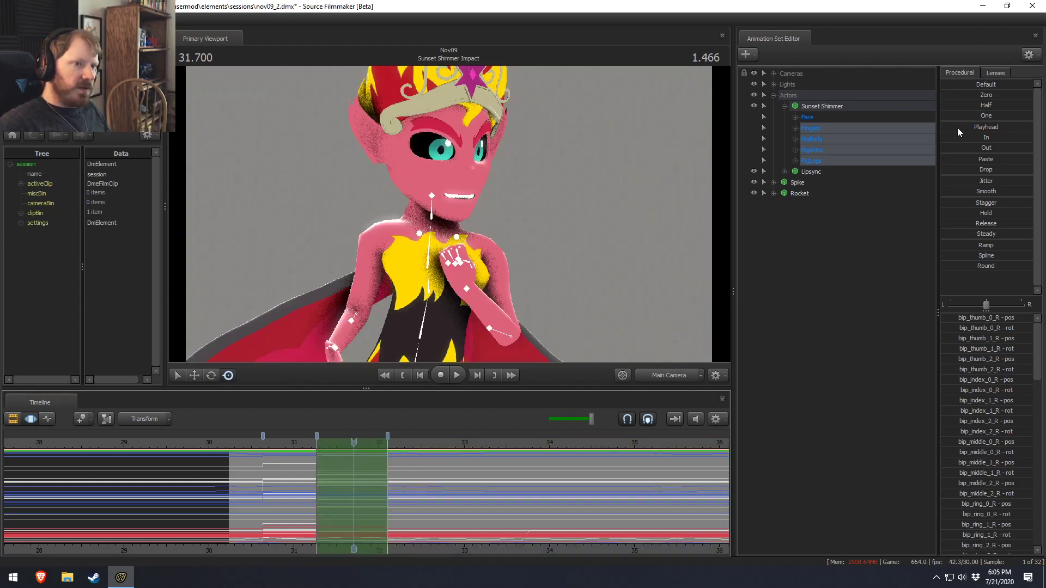
Step: Check the rig_pelvis and rig_root curves within RigBody, and reselect all groups from Fingers to RigLegs
left_click(795, 138)
left_click(822, 160)
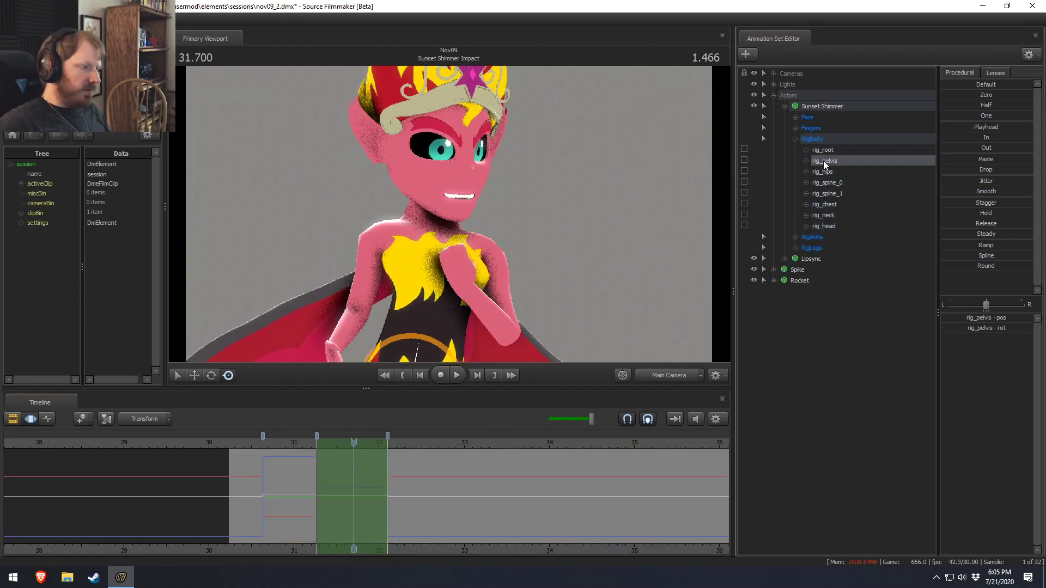
left_click(825, 151)
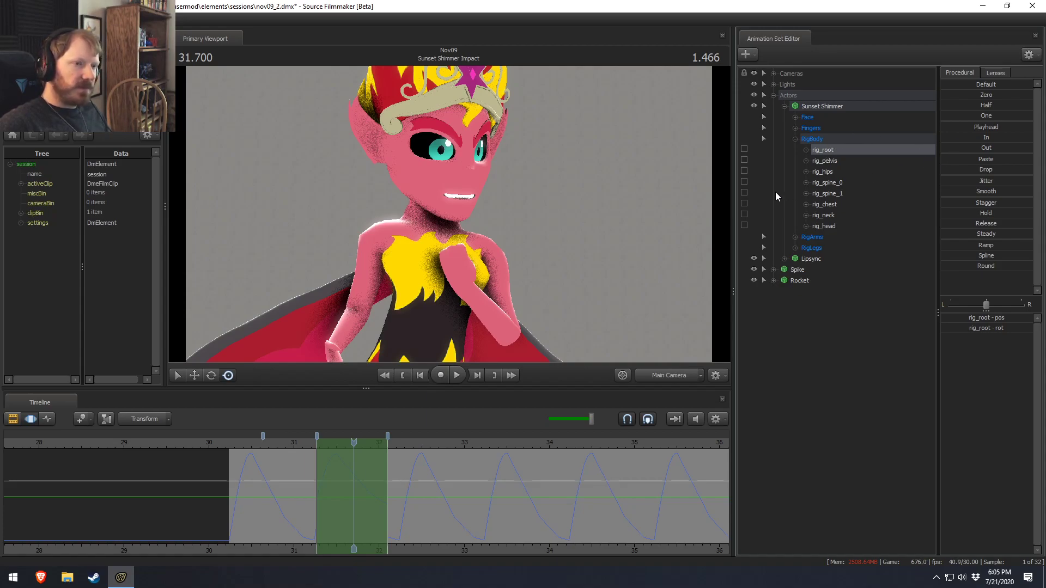
left_click(829, 137)
left_click(821, 128)
left_click(807, 249, "shift")
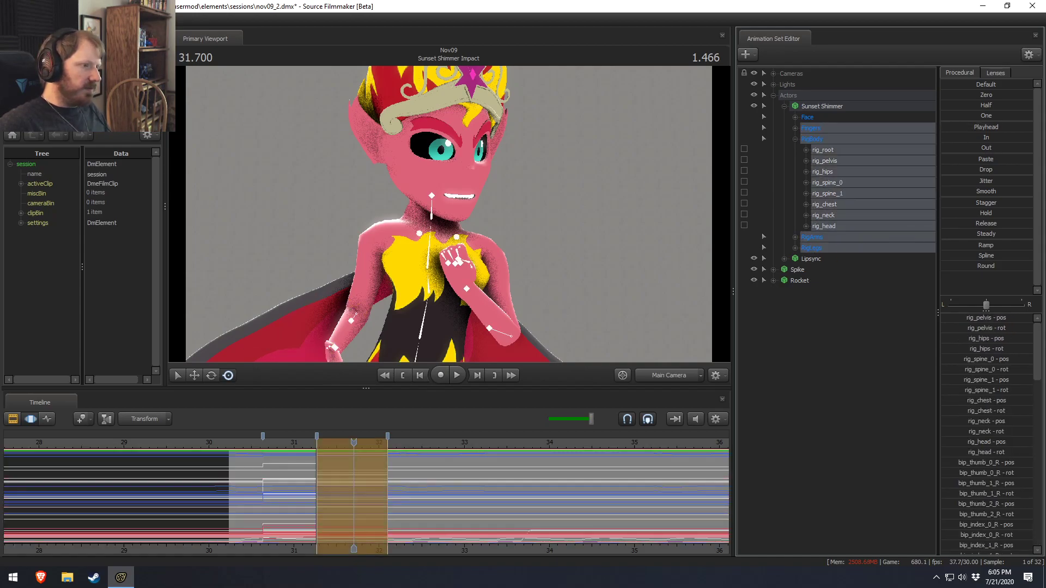
Step: Apply the Playhead preset to the body controls between the first two markers and, with the playhead at 30.5 s, before the first marker
left_click(293, 490)
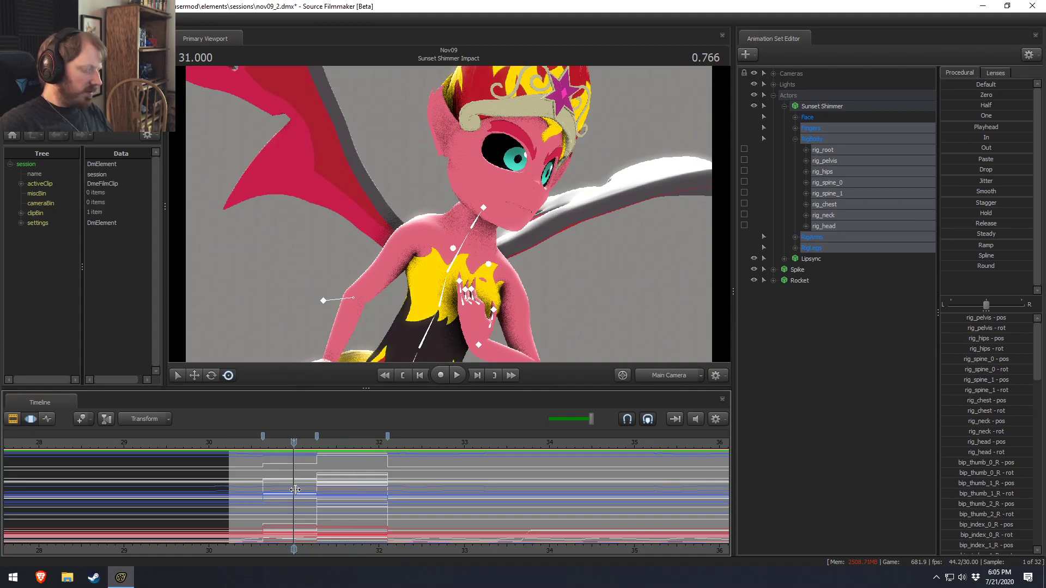
double_click(292, 489)
left_click_drag(986, 256, 1035, 256)
key("Up")
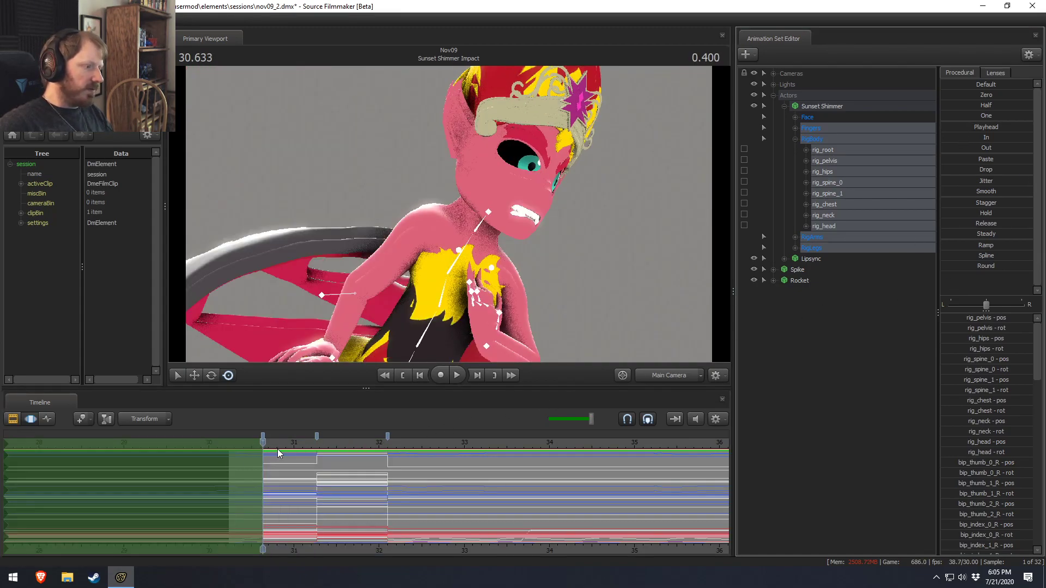
left_click(254, 451)
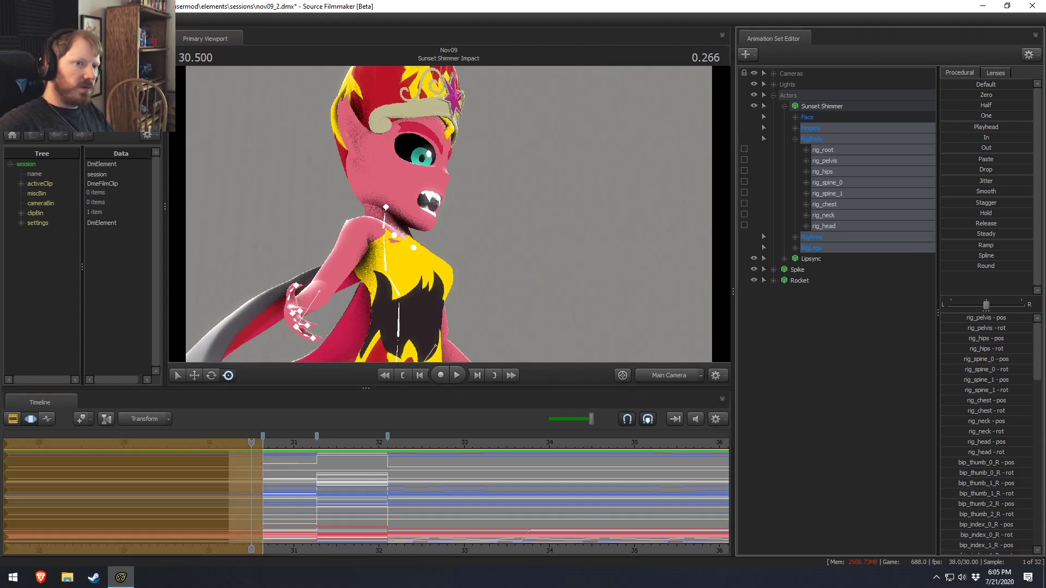
Step: Apply the Playhead preset to all time after the third marker with the playhead at 32.2 s, and play back the held poses
left_click(391, 490)
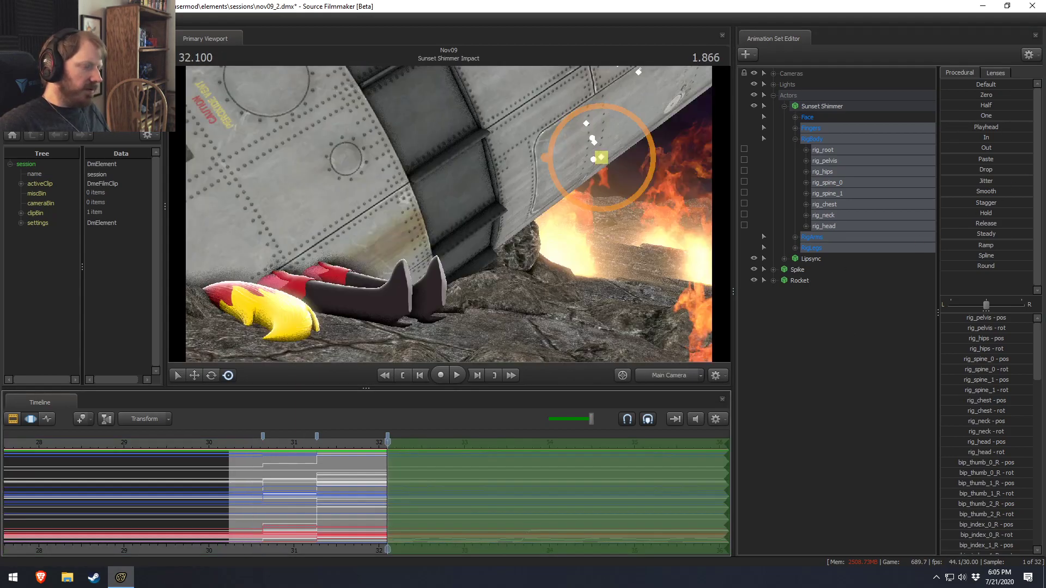
left_click_drag(390, 442, 396, 445)
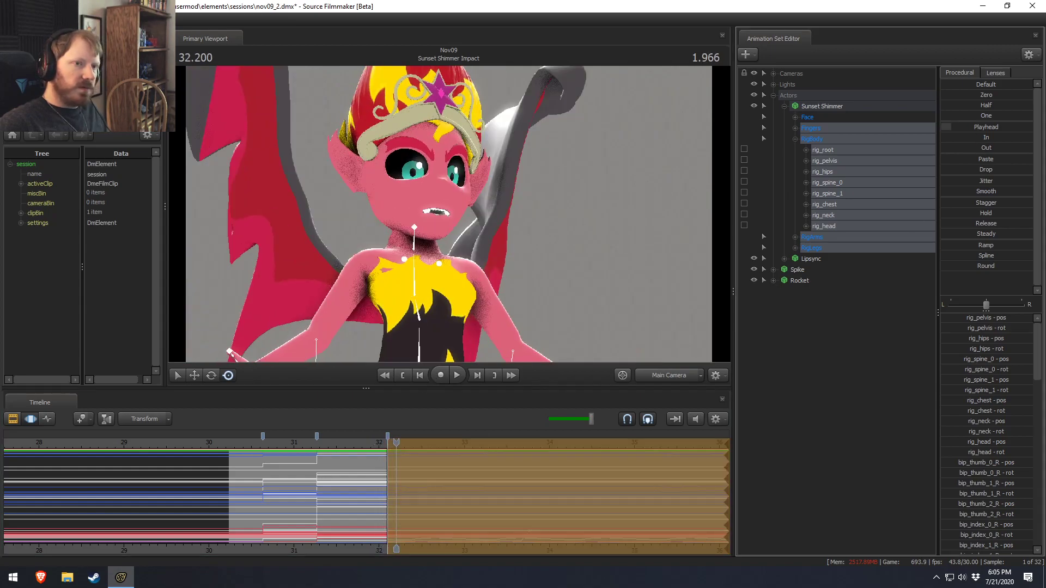
key("space")
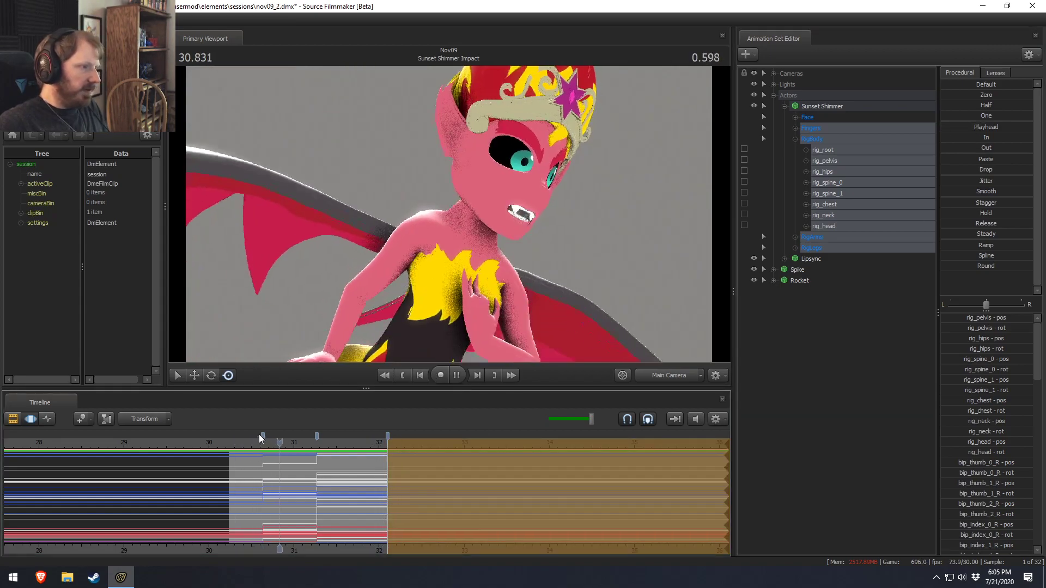
key("space")
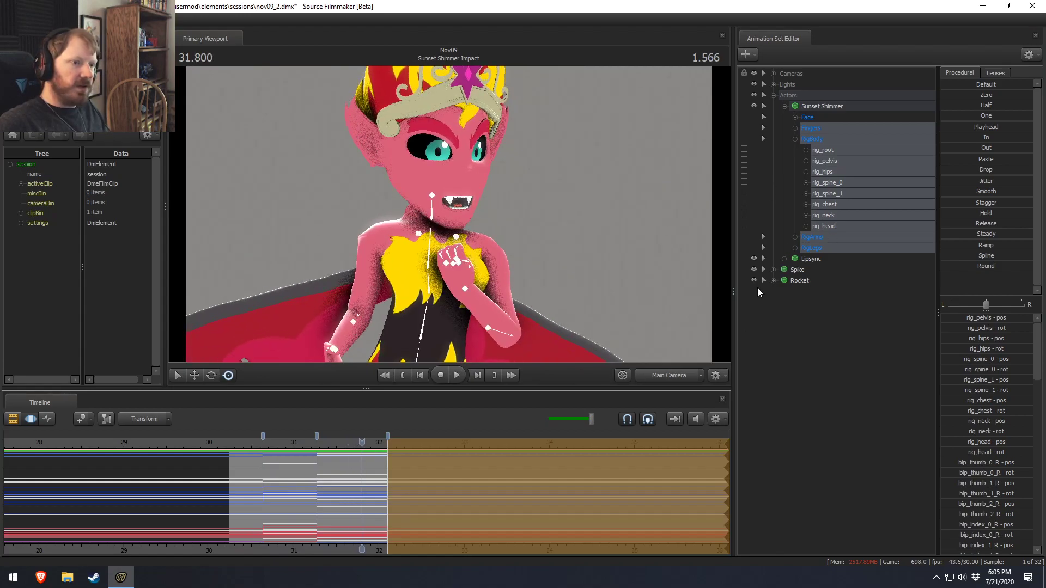
Step: Hide the Lipsync model and play the shot repeatedly from about 30.3 s to check the pose timing
left_click(752, 258)
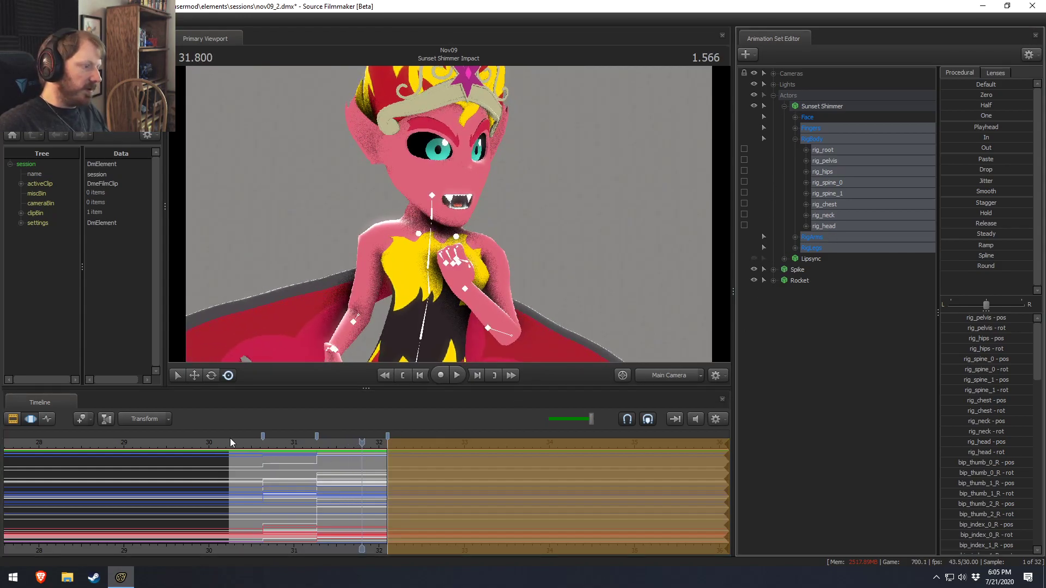
left_click(239, 451)
key("space")
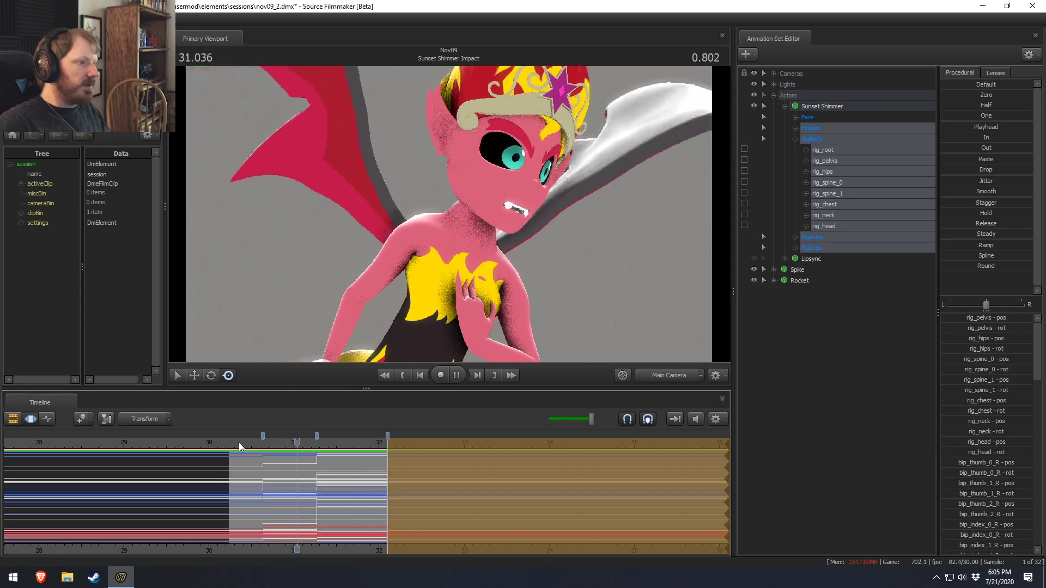
key("space")
left_click(234, 446)
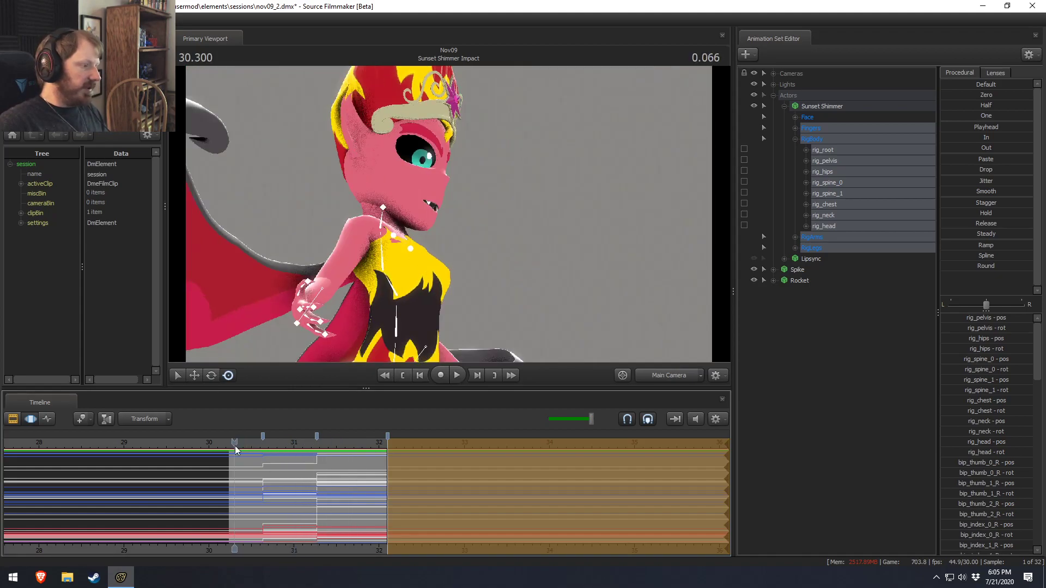
key("space")
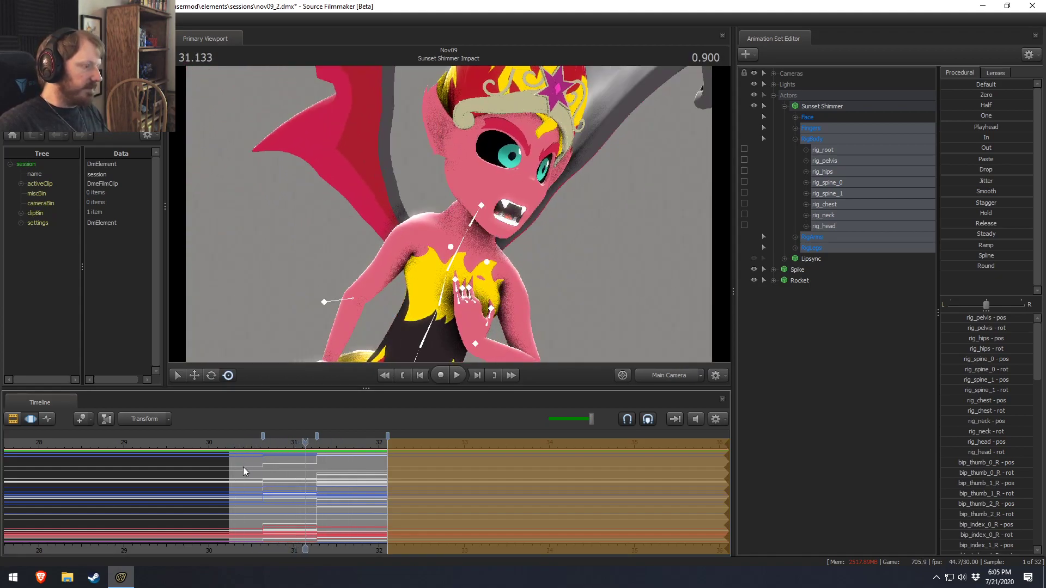
Step: Shift the three pose changes to about 31.2, 31.5 and 32.3 s and play back the new timing
left_click(243, 474)
left_click_drag(242, 477, 316, 486)
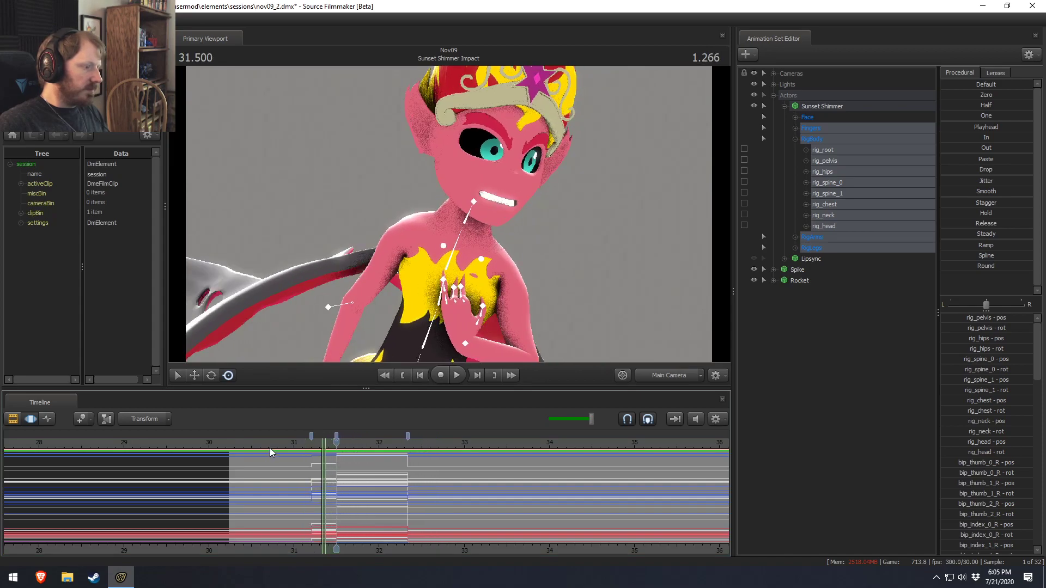
key("space")
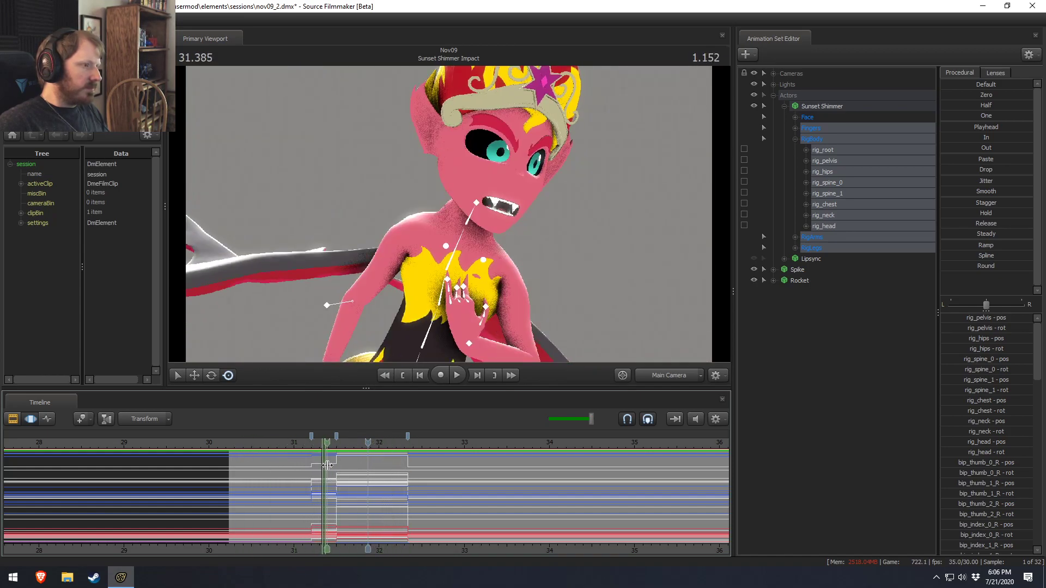
Step: Shift the three pose changes slightly earlier to about 31.1, 31.4 and 32.3 s and play back the new timing
key("space")
key("ctrl+a")
left_click_drag(345, 472, 339, 473)
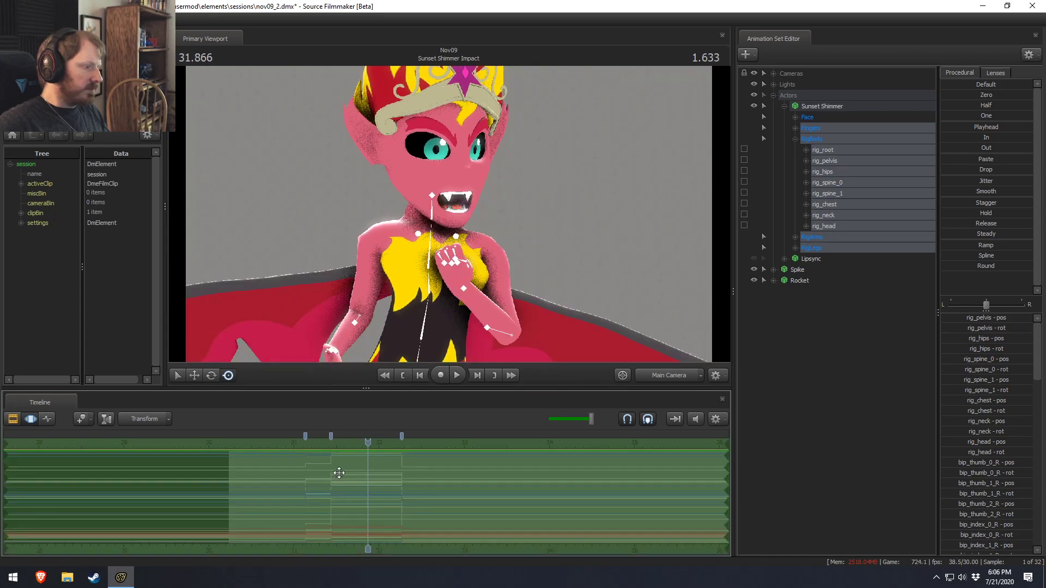
key("F3")
left_click_drag(220, 442, 236, 443)
key("space")
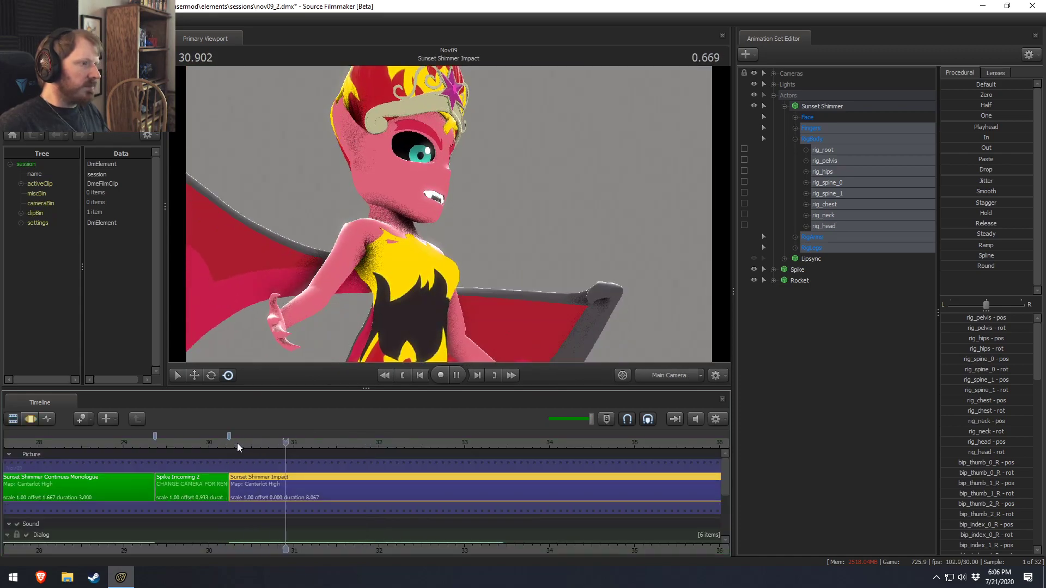
key("space")
Step: Rotate rig_head in the held pose between the second and third markers and play back the change
key("F3")
left_click_drag(332, 484, 402, 490, "shift")
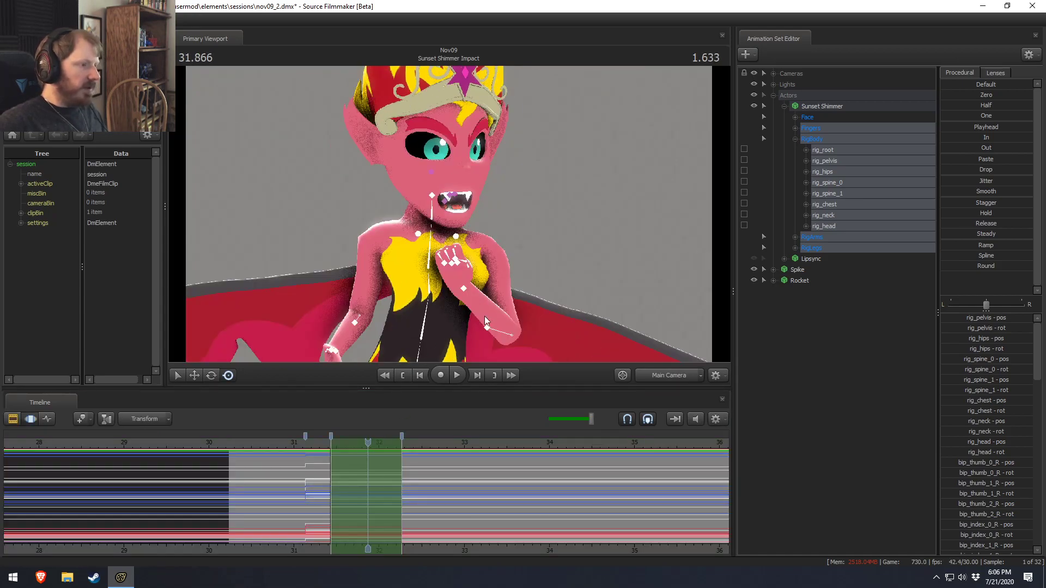
left_click(434, 199)
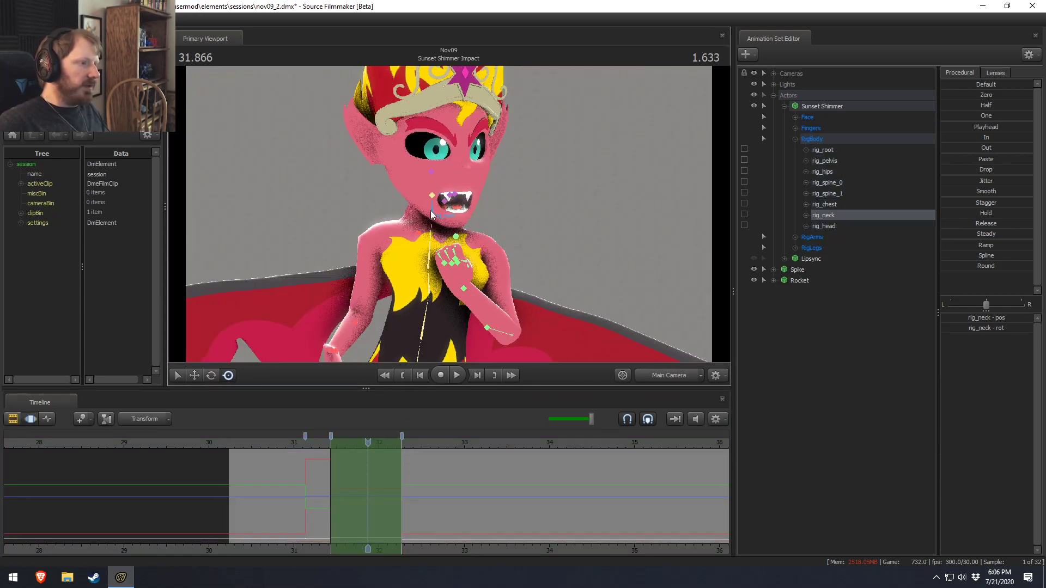
mouse_move(446, 215)
left_mouse_down()
mouse_move(443, 198)
mouse_move(450, 225)
left_mouse_up()
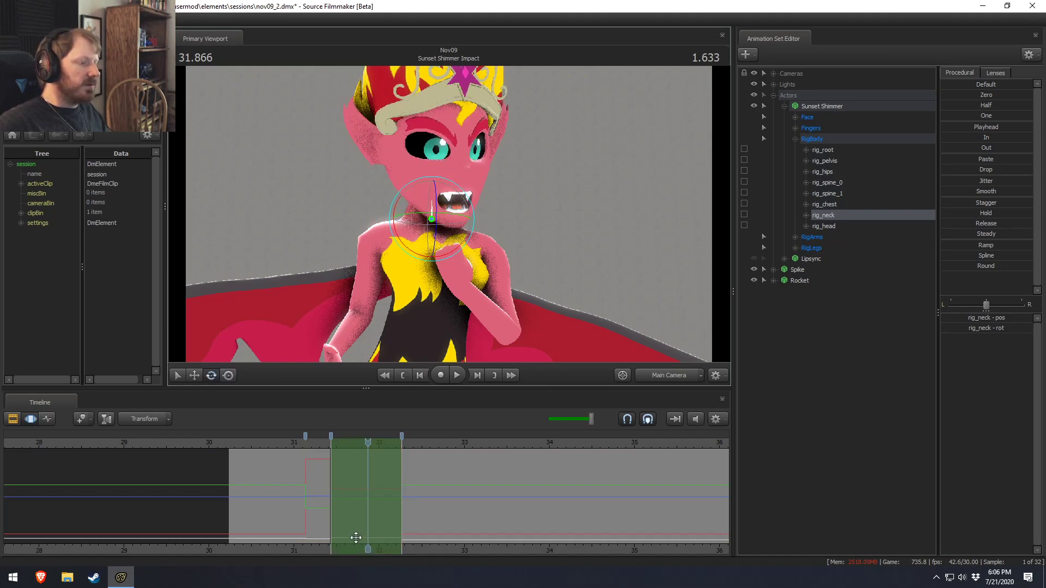
key("ctrl+z")
left_click(432, 195, "ctrl")
left_click_drag(417, 176, 447, 181)
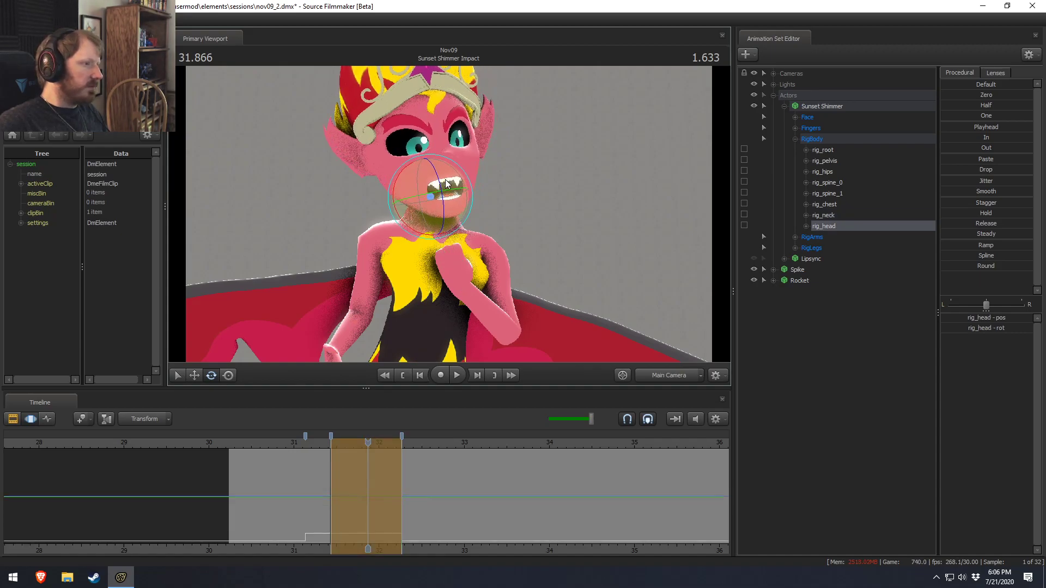
left_click(286, 445)
key("space")
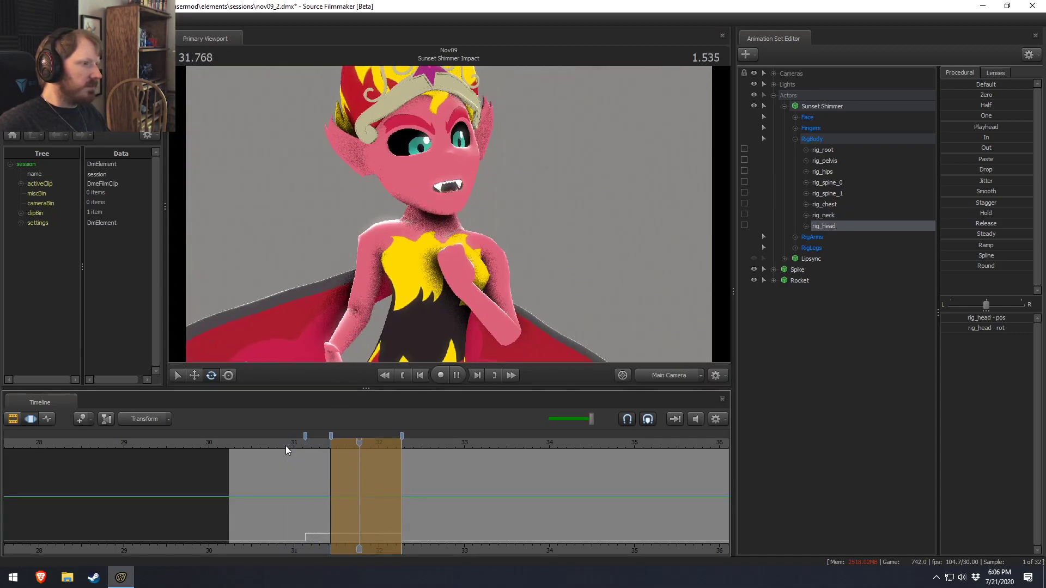
key("space")
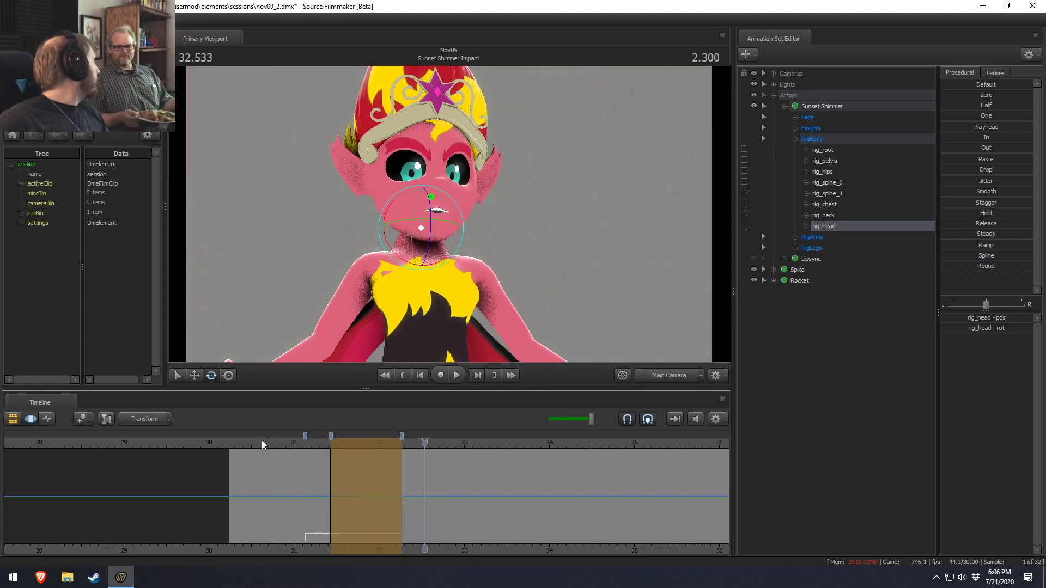
Step: Select all time before the first marker, set the playhead to 30.4 s and view the character through the Work Camera
key("F2")
key("F3")
mouse_move(260, 443)
left_mouse_down()
mouse_move(245, 444)
mouse_move(262, 446)
left_mouse_up()
key("shift")
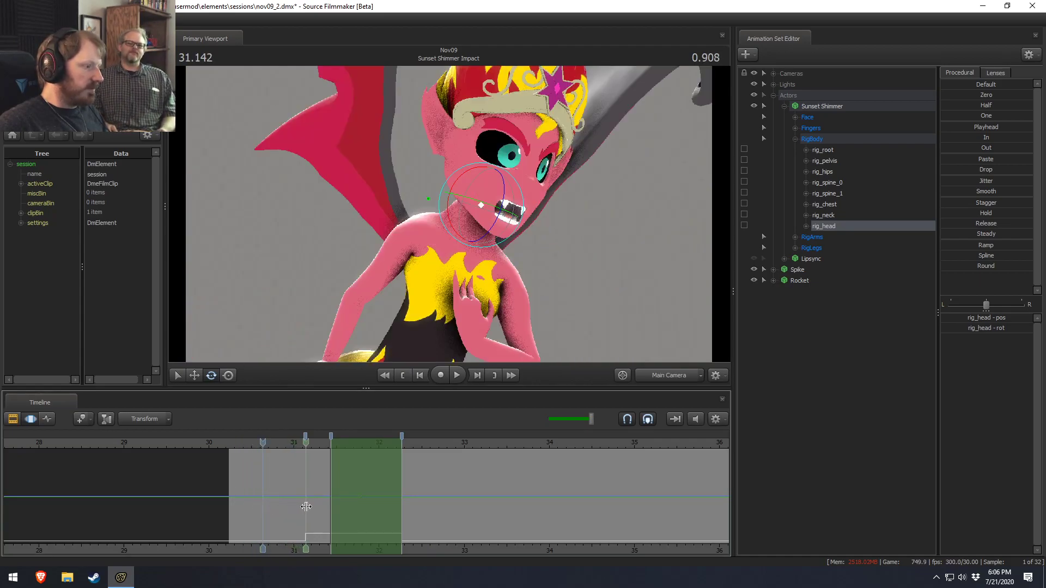
left_click_drag(146, 503, 2, 501, "shift")
left_click(244, 443)
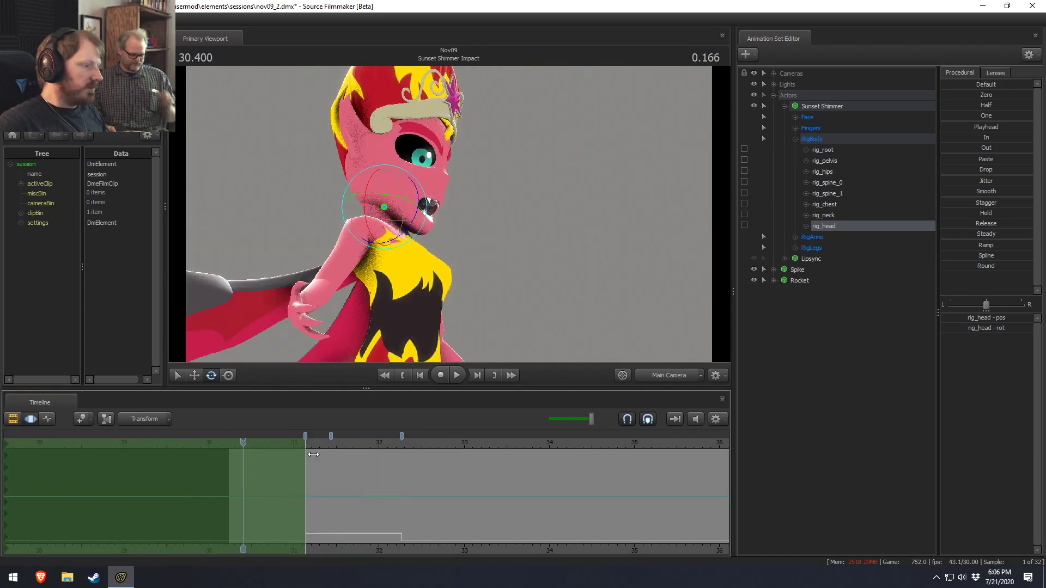
left_click(670, 378)
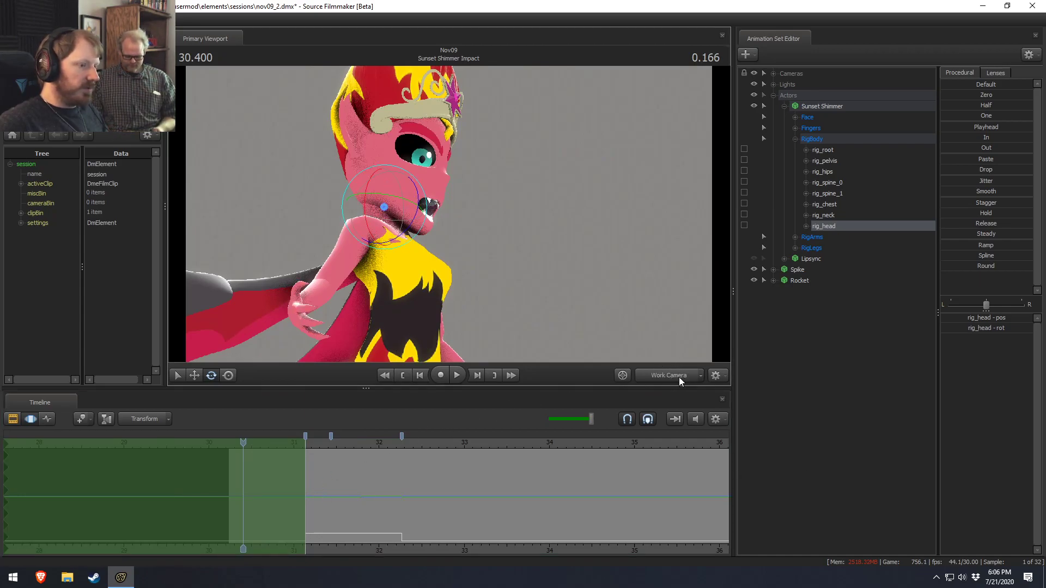
left_click_drag(591, 265, 451, 233)
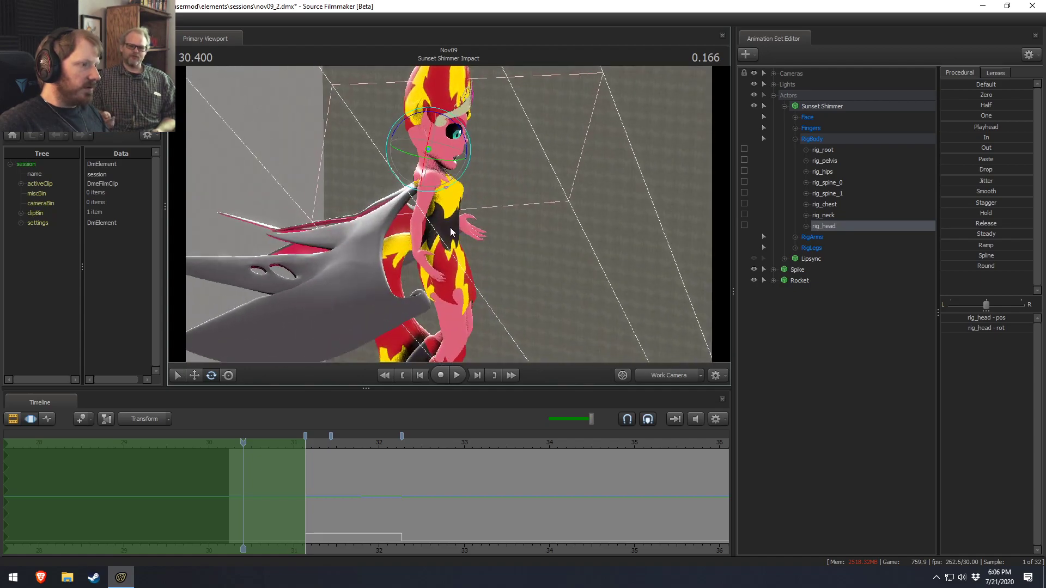
Step: Rotate rig_pelvis so the body leans back in the opening pose
left_click(436, 241)
left_click(547, 235)
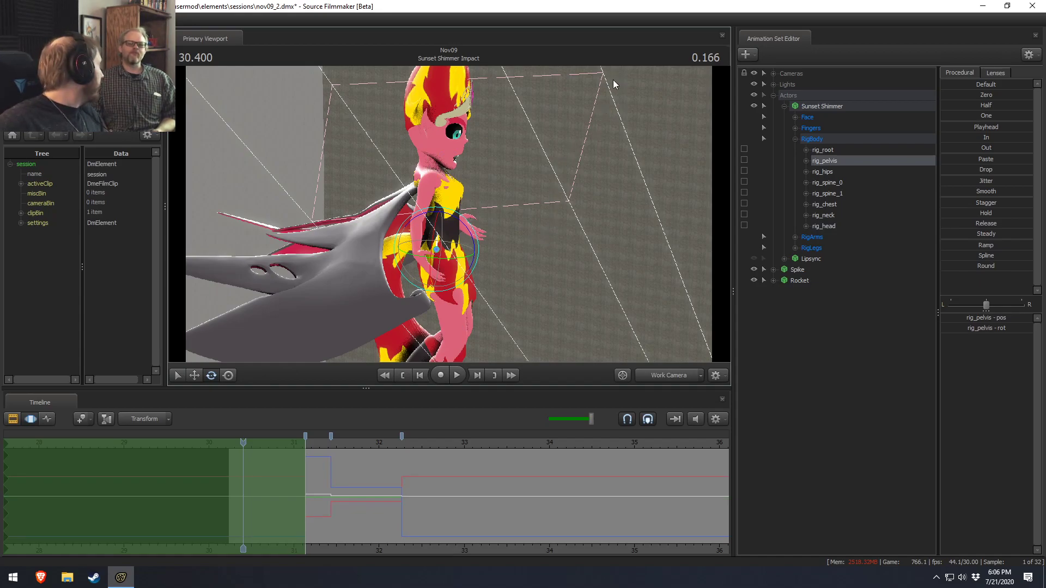
left_click_drag(472, 241, 452, 233)
key("w")
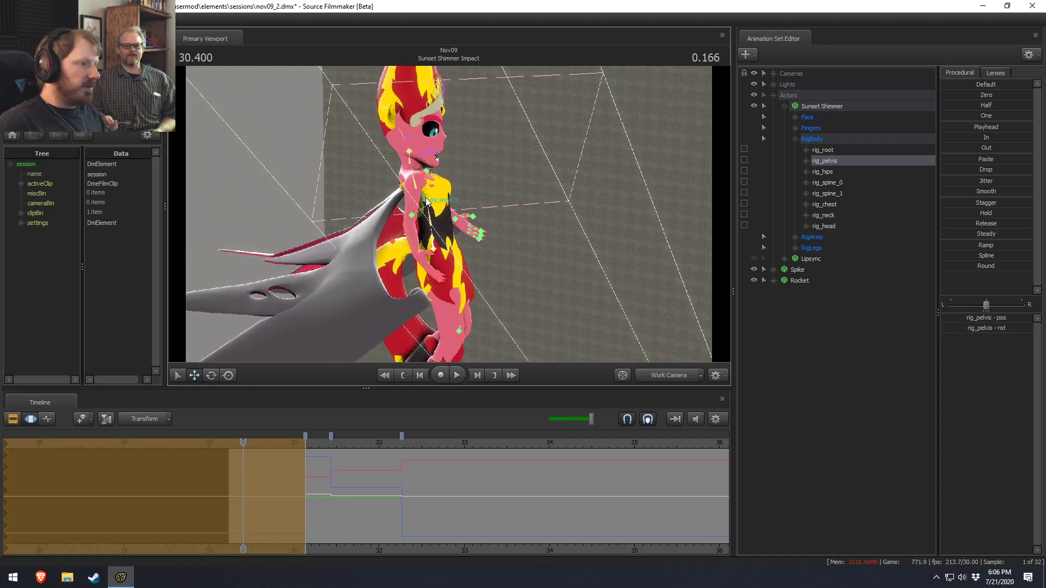
Step: Rotate the spine controls to bring the torso more upright in the opening pose, and undo the last two adjustments
left_click(428, 211)
left_click(424, 201, "ctrl+shift")
key("e")
right_click(433, 216)
mouse_move(463, 243)
left_click(541, 253)
mouse_move(463, 193)
left_mouse_down()
mouse_move(466, 210)
mouse_move(436, 205)
mouse_move(467, 199)
mouse_move(445, 183)
left_mouse_up()
left_click(429, 197, "ctrl")
key("w")
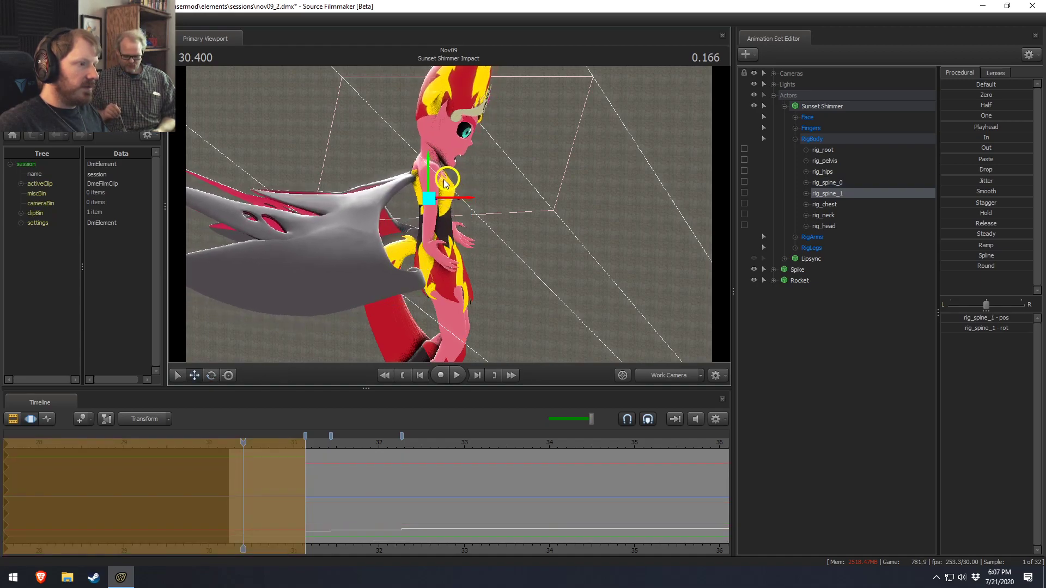
key("ctrl+z")
key("ctrl+z")
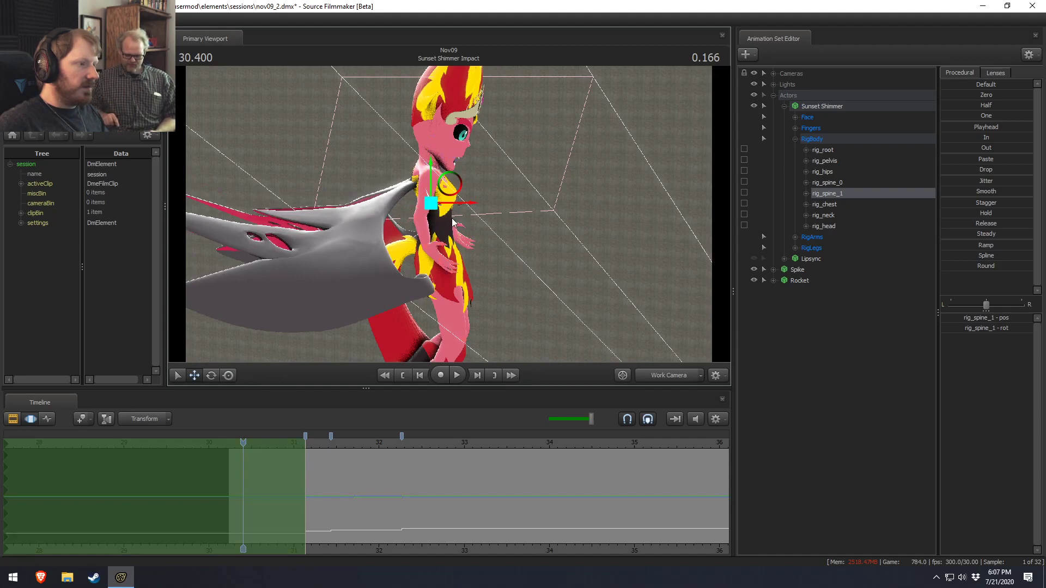
Step: Reposition rig_hand_R beside the body in the opening pose, checking it at 30.533 s from several angles
left_click_drag(537, 223, 473, 224, "alt")
left_click(381, 246, "ctrl")
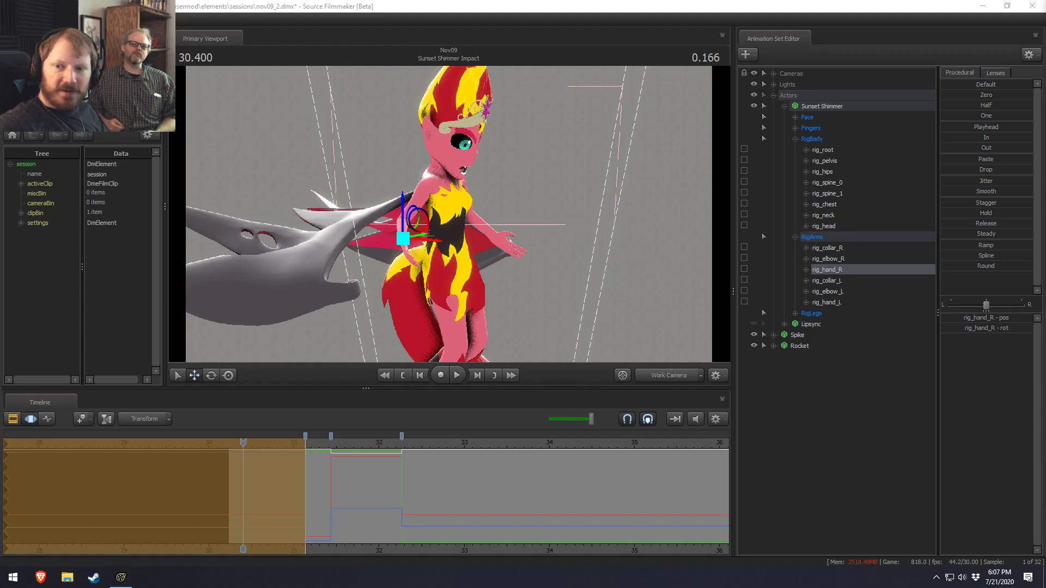
left_click_drag(286, 452, 304, 467)
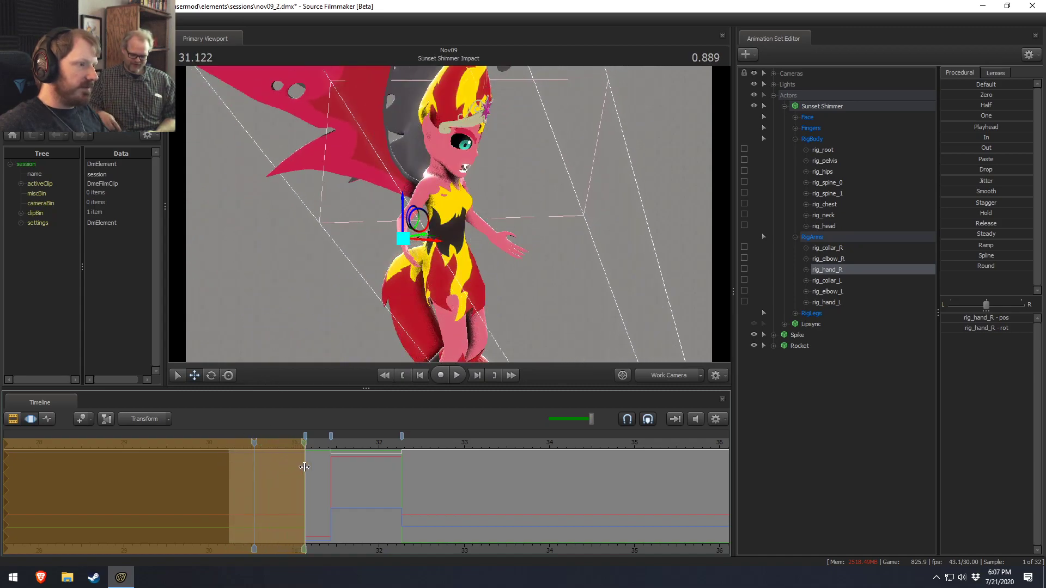
left_click_drag(458, 239, 461, 208, "alt")
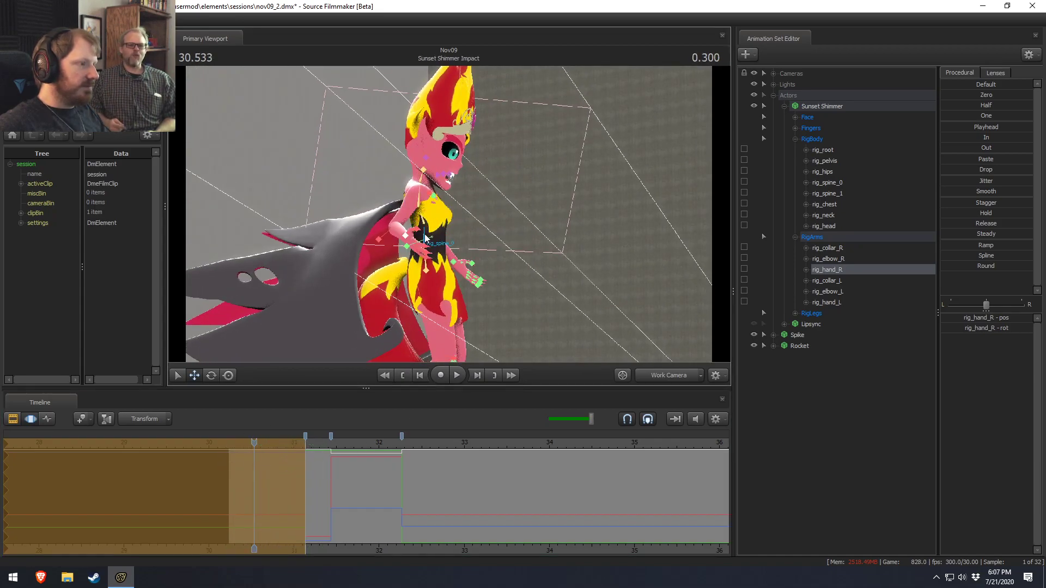
left_click_drag(424, 238, 488, 217, "alt")
key("e")
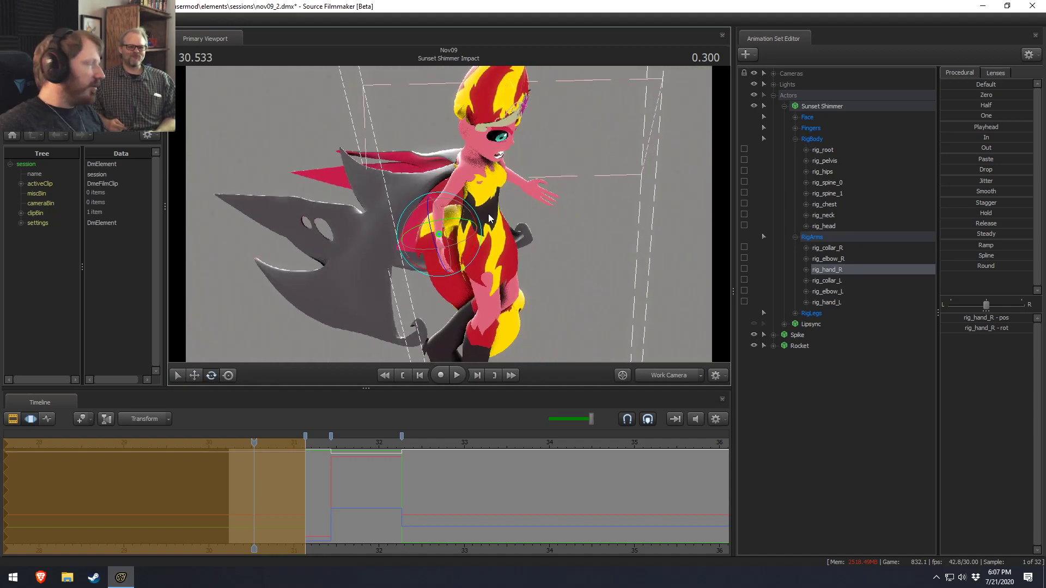
left_click_drag(526, 255, 400, 240, "alt")
key("w")
mouse_move(463, 221)
left_mouse_down("alt")
mouse_move(443, 210)
mouse_move(449, 195)
mouse_move(461, 215)
left_mouse_up("alt")
Step: Adjust rig_elbow_R and rig_hand_R so the right arm spreads out to the side
left_click(453, 231)
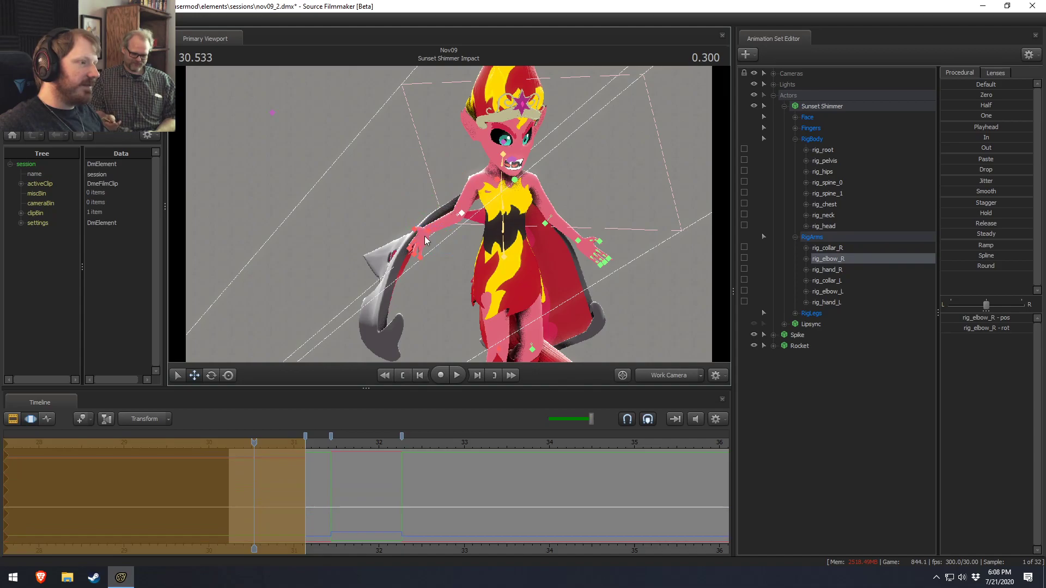
left_click(422, 246, "ctrl")
left_click_drag(460, 259, 536, 205, "alt")
key("e")
Step: Move and rotate rig_hand_L so the left hand opens outward in the opening pose, checking it from several angles
left_click(448, 231, "ctrl")
left_click_drag(449, 231, 327, 305, "alt")
key("w")
key("e")
left_click_drag(494, 209, 504, 224)
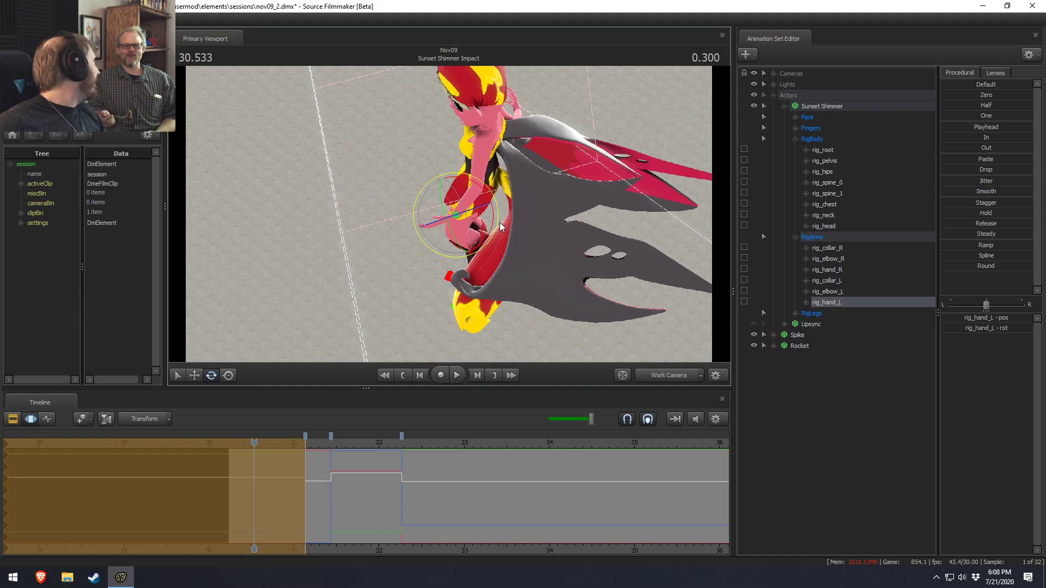
key("w")
left_click_drag(417, 199, 450, 214, "alt")
key("e")
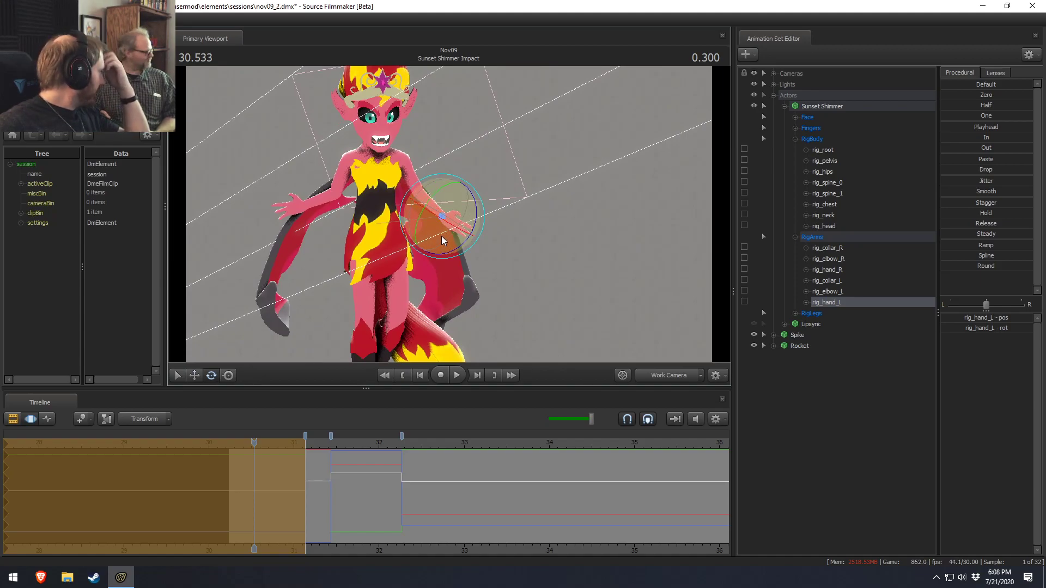
key("w")
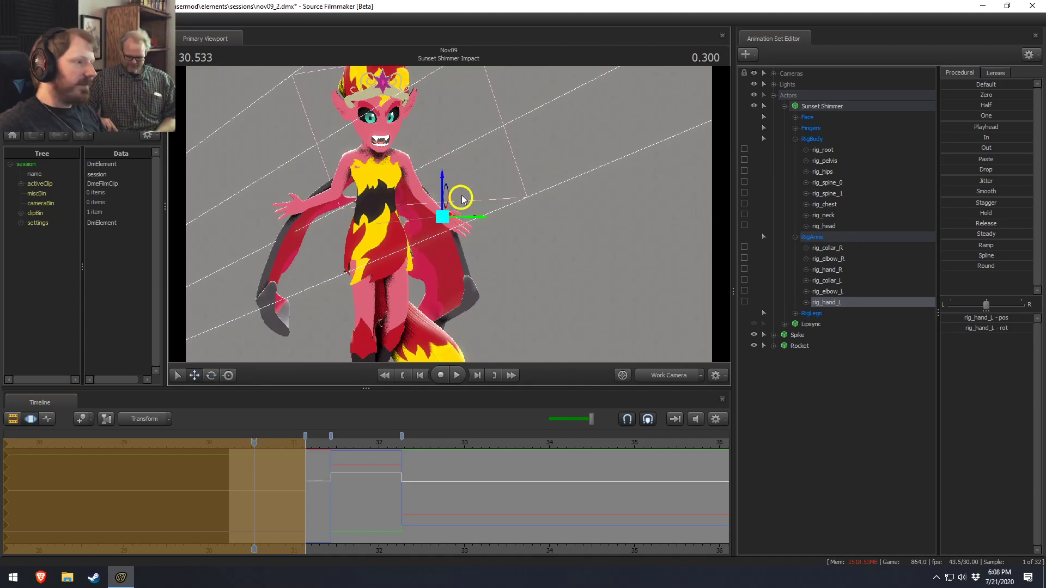
key("e")
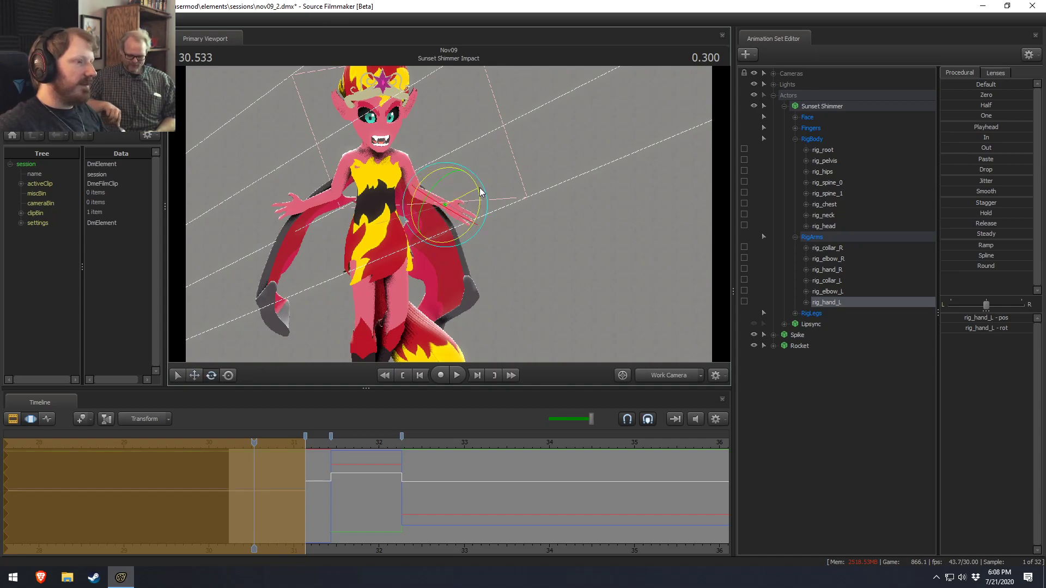
left_click_drag(466, 186, 465, 187, "alt")
left_click_drag(336, 214, 336, 214, "alt")
left_click_drag(435, 215, 435, 215, "alt")
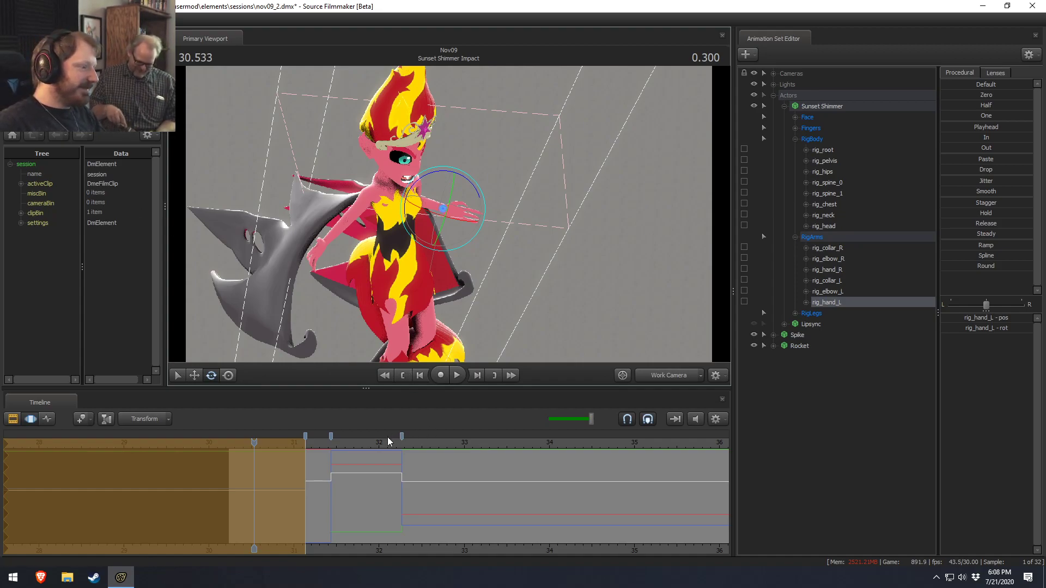
Step: Play back the opening pose from 30.3 s and inspect it from the side and front
left_click_drag(254, 444, 235, 462)
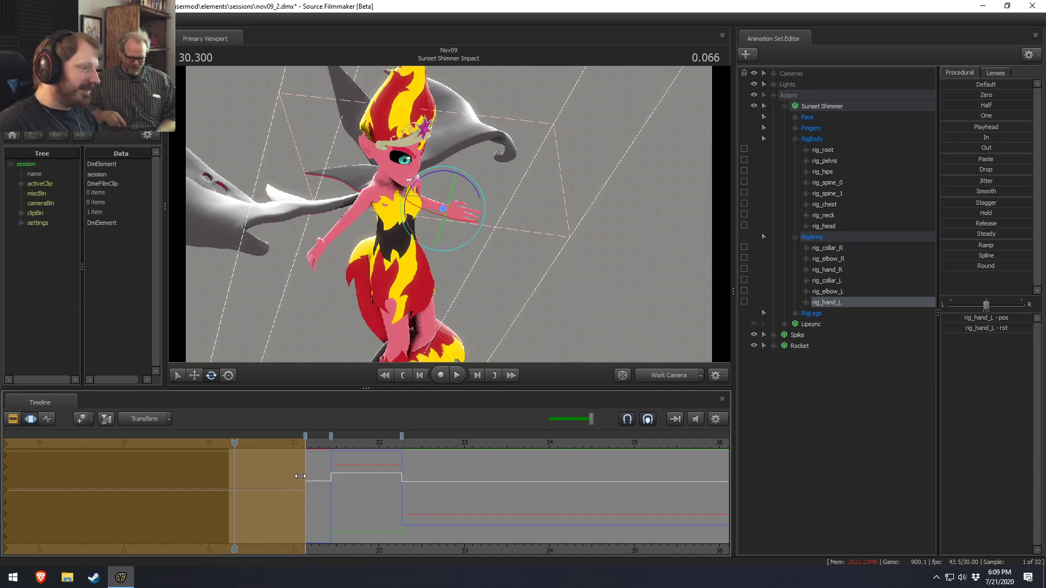
key("space")
key("space")
left_click_drag(439, 228, 453, 212, "alt")
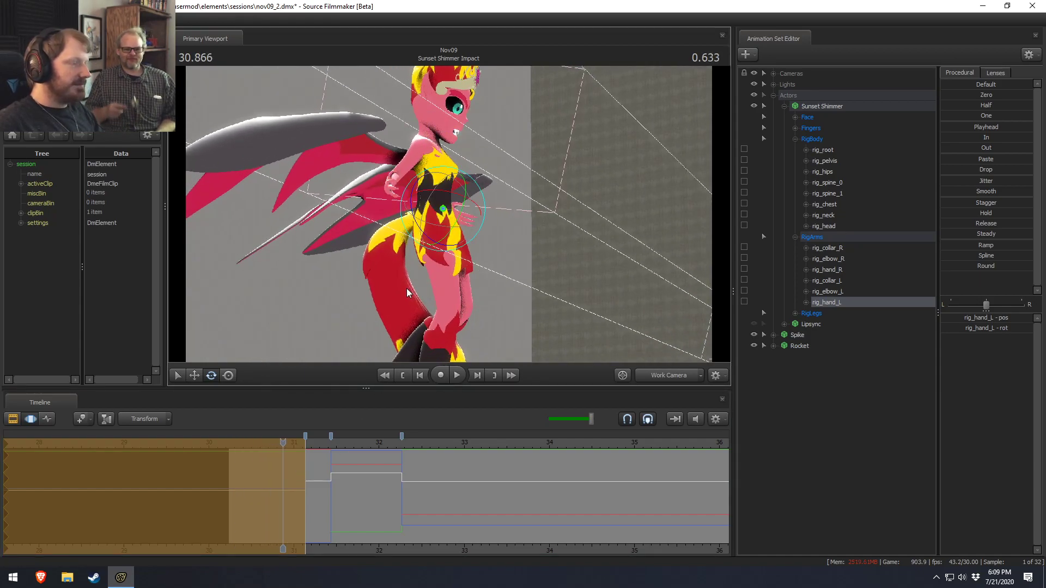
left_click_drag(406, 289, 344, 277, "alt")
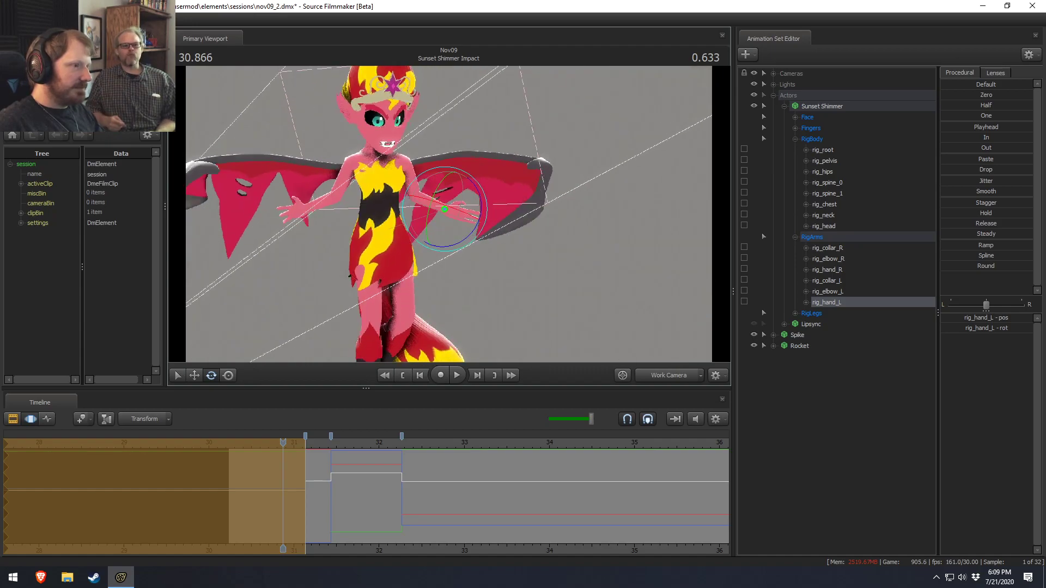
Step: Pull the shoulders back in the opening pose by adjusting rig_collar_L and rig_collar_R
left_click(365, 164)
left_click(388, 162, "ctrl")
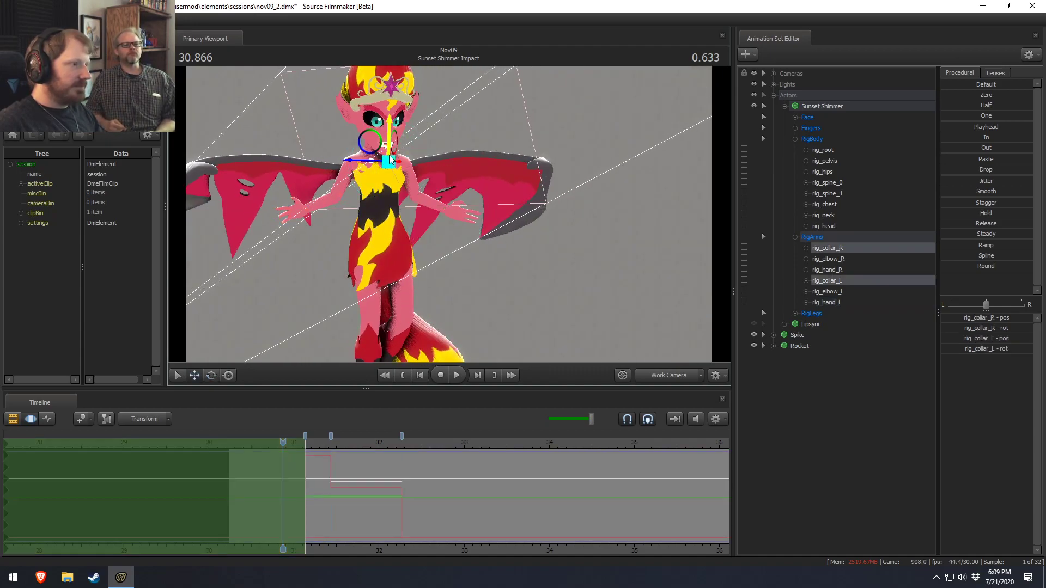
left_click_drag(389, 135, 502, 143, "alt")
left_click(434, 195, "ctrl")
left_click_drag(436, 196, 305, 223, "alt")
key("e")
mouse_move(475, 235)
left_mouse_down()
mouse_move(475, 221)
mouse_move(481, 230)
left_mouse_up()
left_click_drag(564, 211, 512, 224, "alt")
left_click(470, 205, "ctrl+shift")
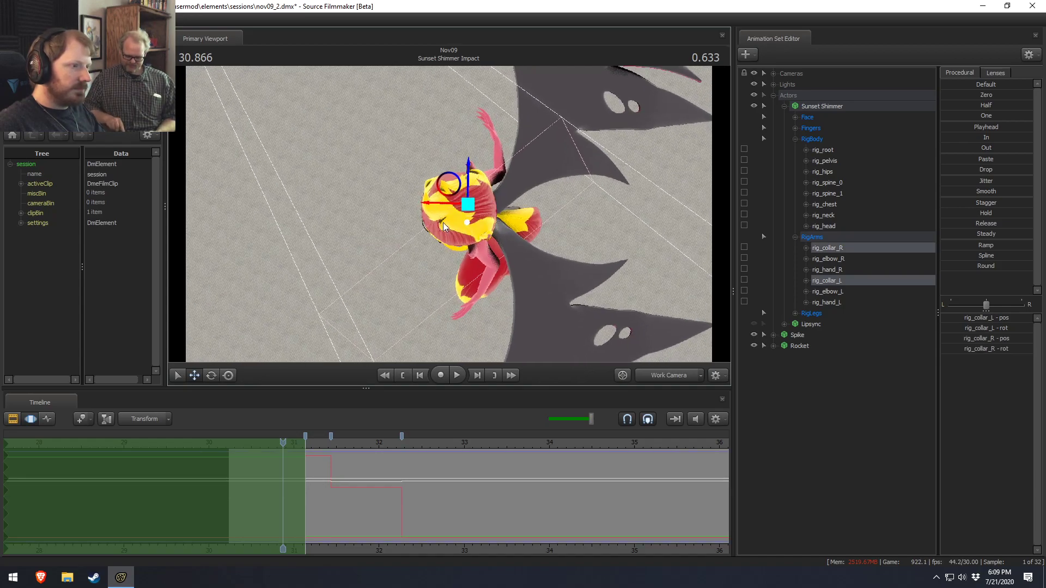
left_click_drag(439, 206, 446, 208)
left_click_drag(381, 215, 449, 229, "alt")
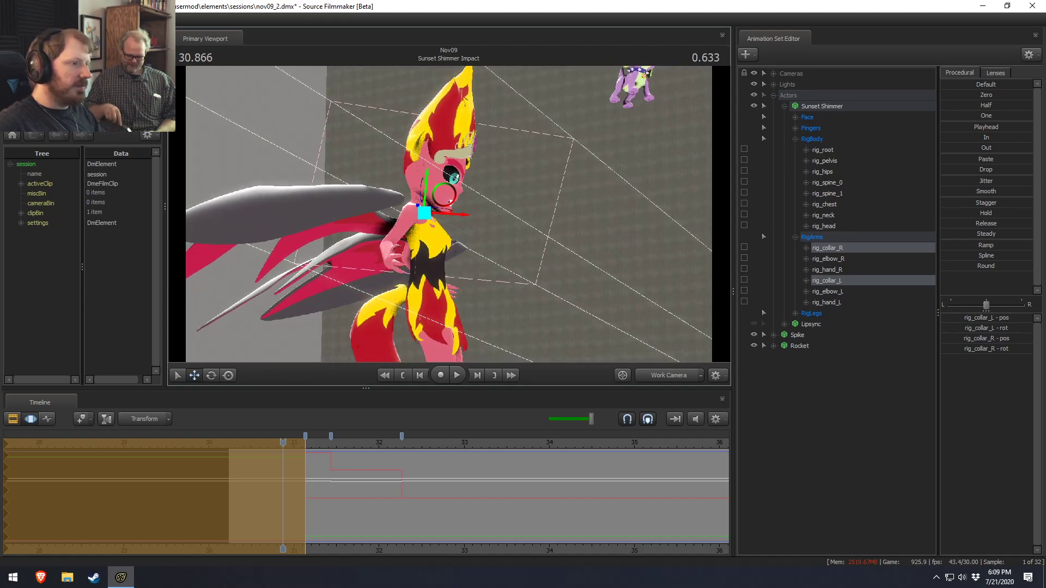
Step: Rotate rig_head in the opening pose and return to the Main Camera view
left_click(422, 194, "ctrl")
key("e")
left_click_drag(461, 186, 447, 235)
left_click(660, 375)
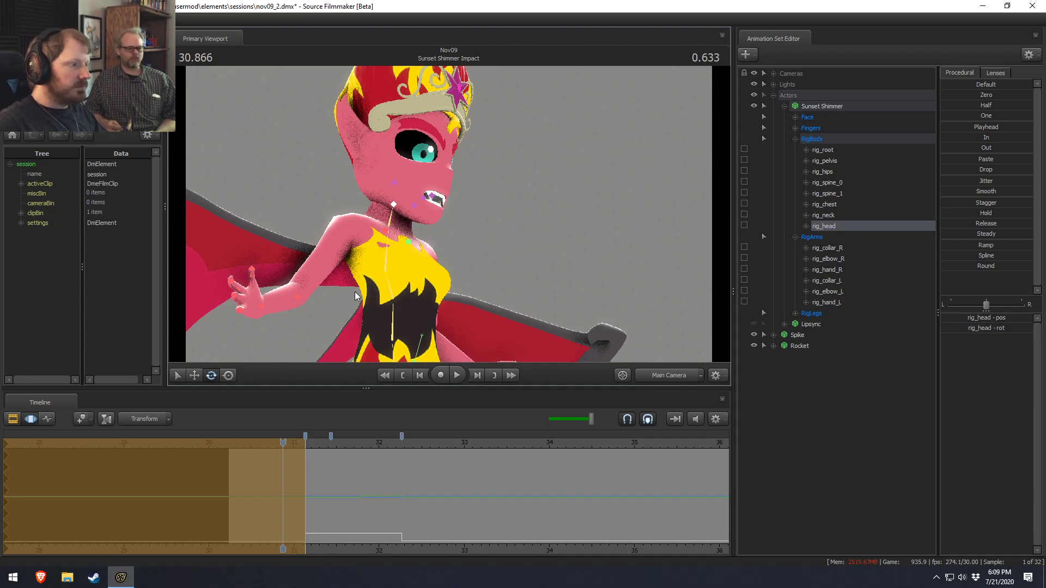
Step: Rotate rig_hand_R so the hand reaches outward and move rig_elbow_R up toward it in the opening pose
left_click(260, 308, "ctrl")
left_click_drag(260, 308, 268, 265)
key("w")
key("e")
left_click(296, 299, "ctrl")
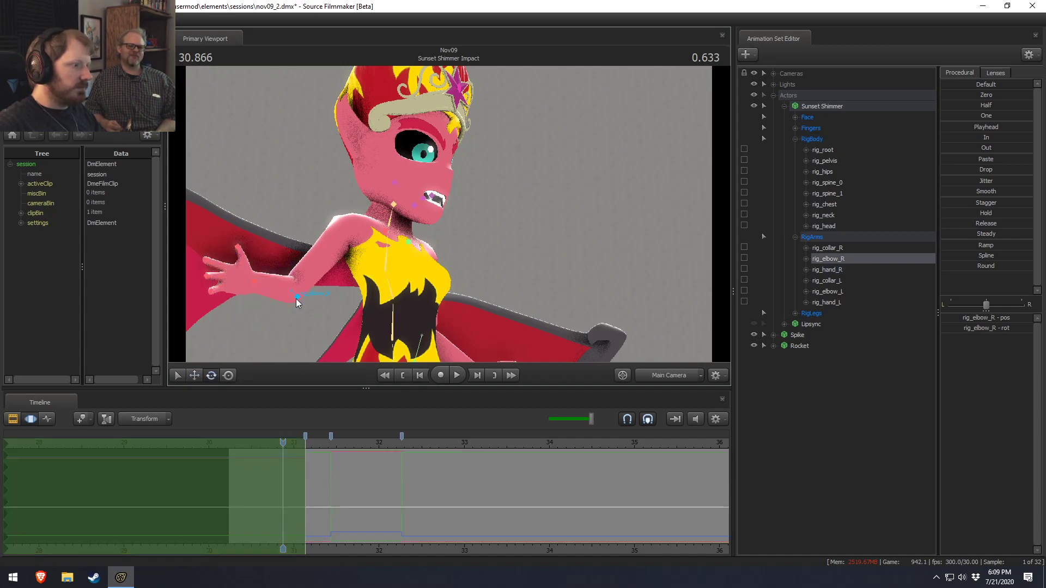
key("w")
left_click_drag(302, 302, 287, 289)
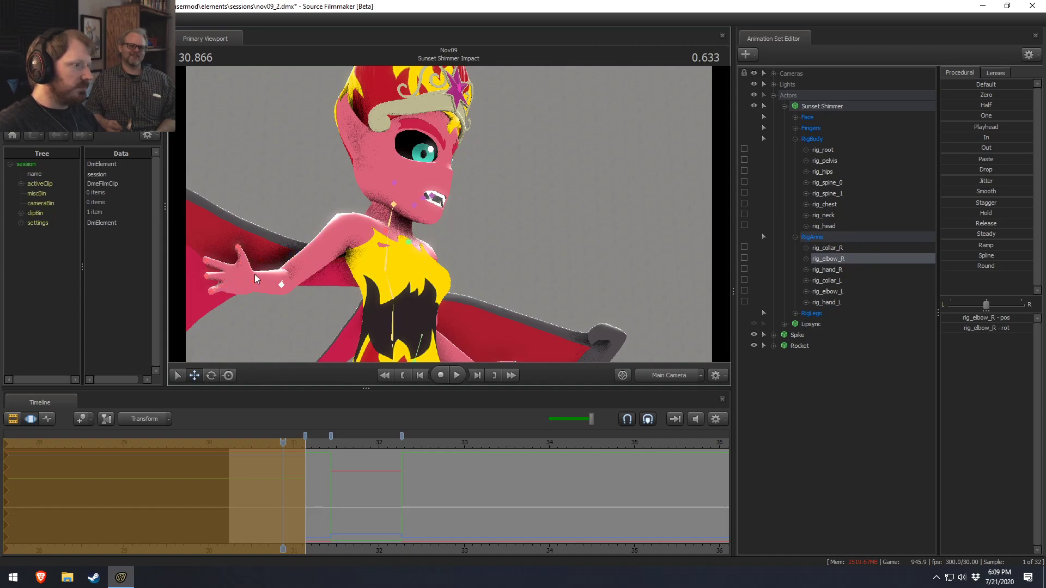
Step: Move rig_hand_R up and inward and rotate it in the opening pose, checking the result at 30.666 s
left_click(254, 276, "ctrl")
key("e")
key("w")
left_click_drag(238, 270, 257, 260)
key("e")
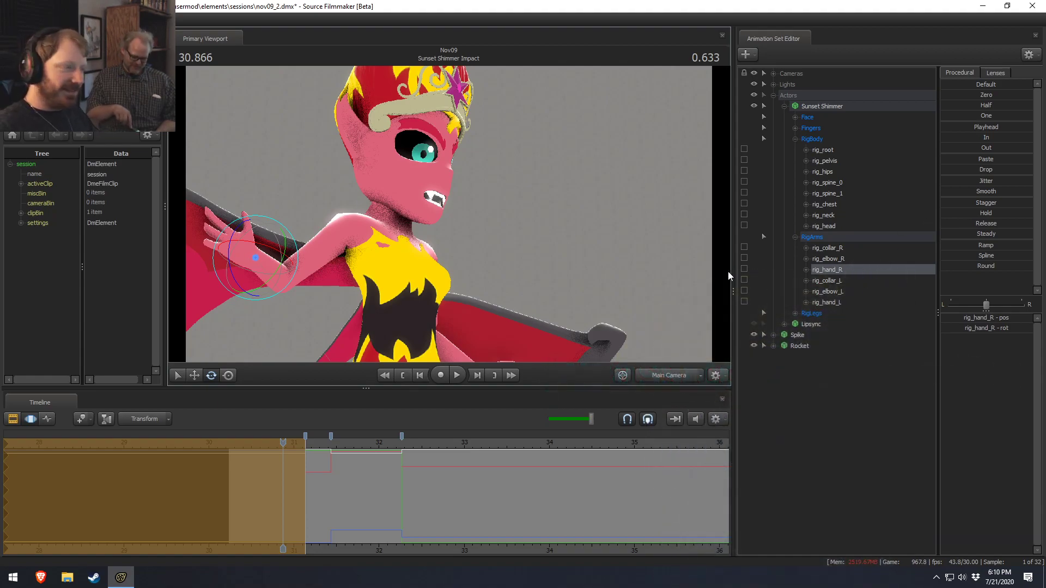
left_click_drag(327, 462, 266, 471)
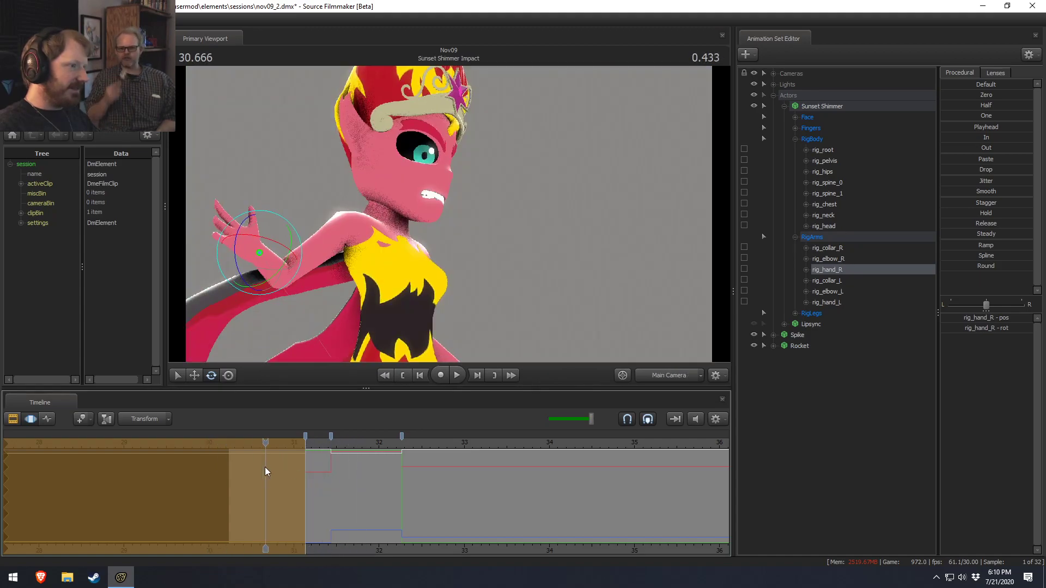
Step: Rotate rig_spine_0 and rig_chest together to turn the torso and face toward the camera in the opening pose
key("ctrl")
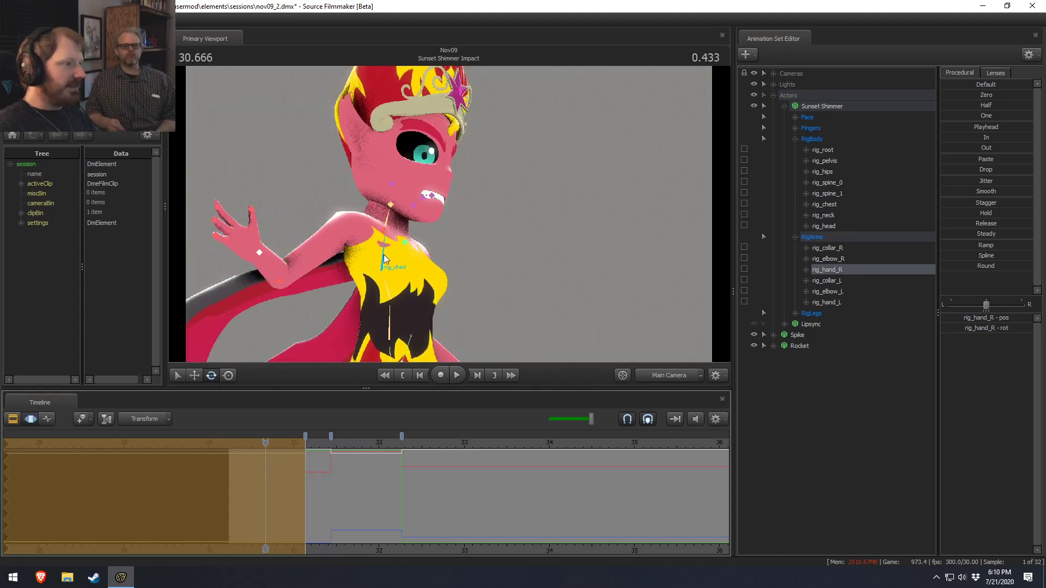
left_click(383, 319, "ctrl")
left_click(389, 322, "ctrl")
left_click(384, 258, "ctrl+shift")
right_click(394, 285)
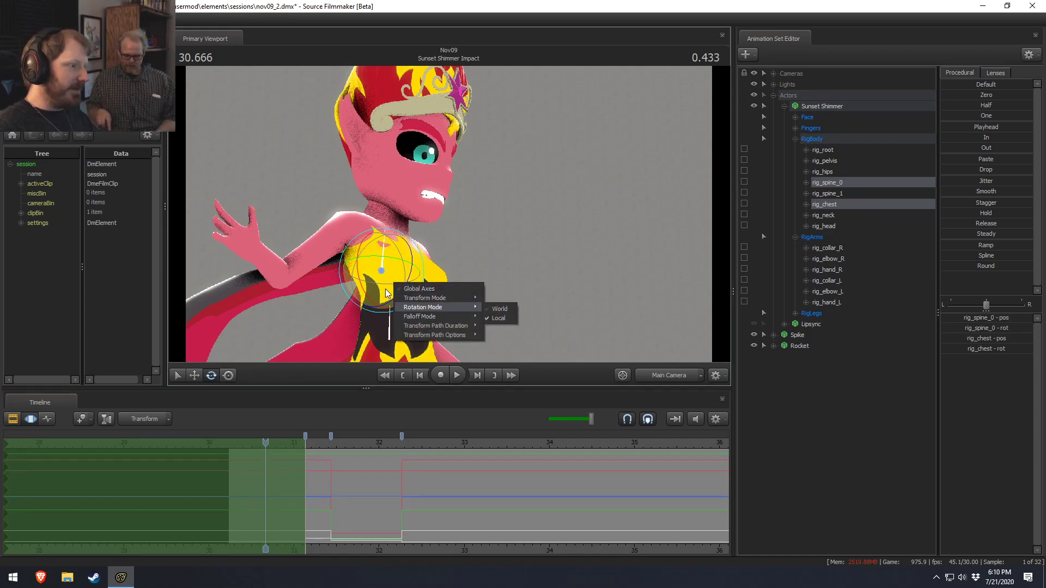
left_click(386, 290)
left_click_drag(386, 281, 405, 245)
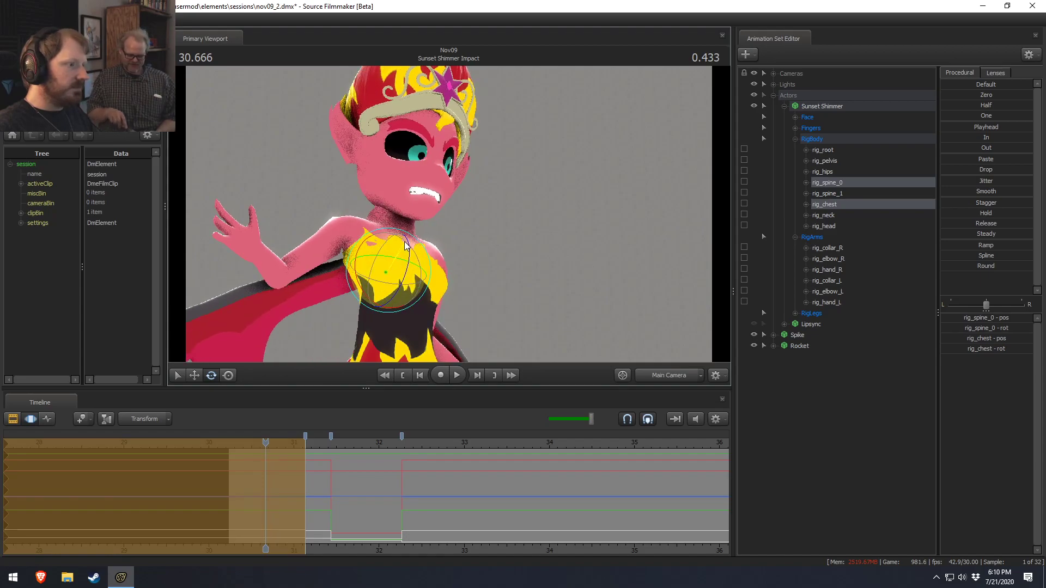
Step: Rotate rig_hand_R to readjust the outstretched hand's angle against the turned torso
key("ctrl")
left_click(258, 249, "ctrl")
mouse_move(256, 254)
left_mouse_down()
mouse_move(246, 250)
mouse_move(248, 259)
mouse_move(267, 245)
left_mouse_up()
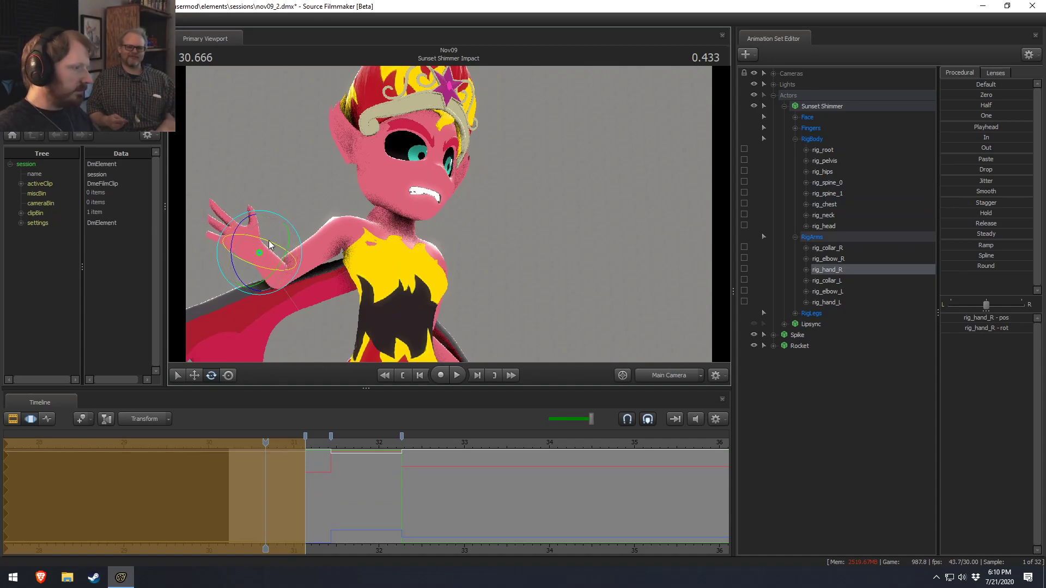
Step: Rotate the three bip_ring and three bip_middle joints of the right hand to reshape both fingers
left_click(220, 241, "ctrl")
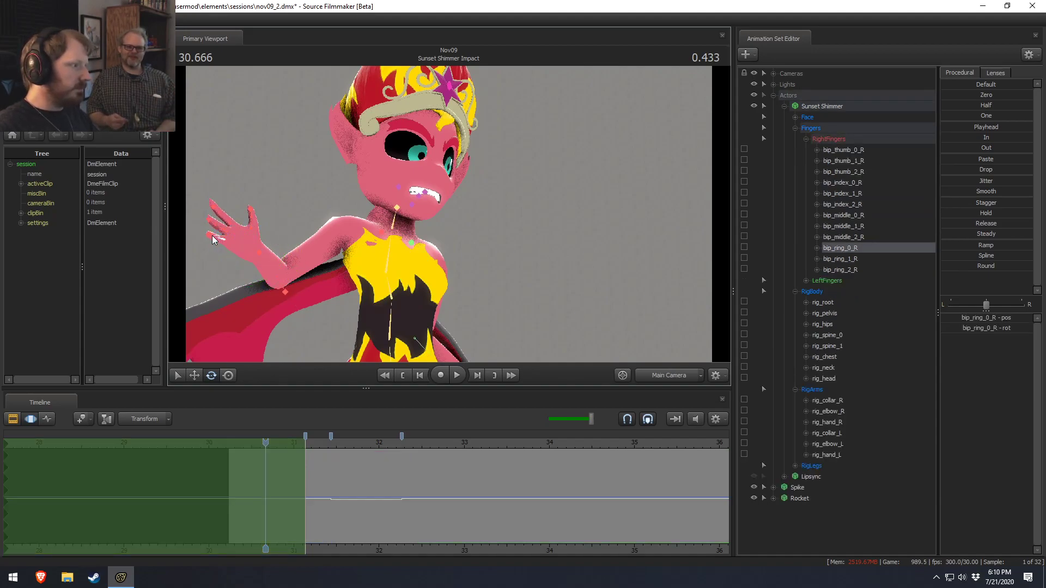
mouse_move(223, 238)
left_mouse_down("ctrl+shift")
mouse_move(209, 234)
mouse_move(226, 247)
left_mouse_up("ctrl+shift")
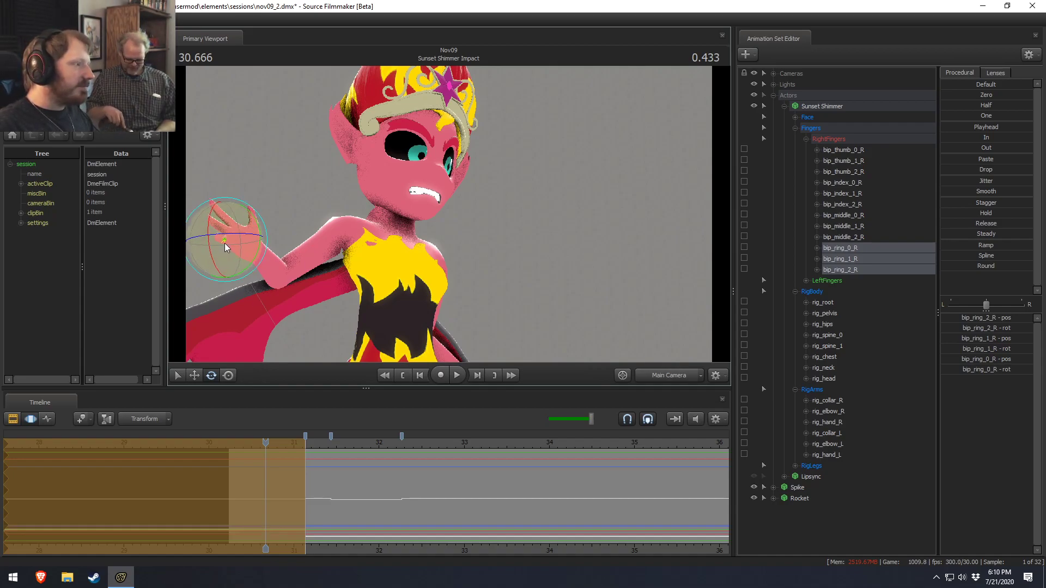
left_click(211, 217)
mouse_move(212, 227)
left_mouse_down("ctrl")
mouse_move(244, 242)
mouse_move(219, 218)
mouse_move(202, 219)
mouse_move(210, 232)
left_mouse_up("ctrl")
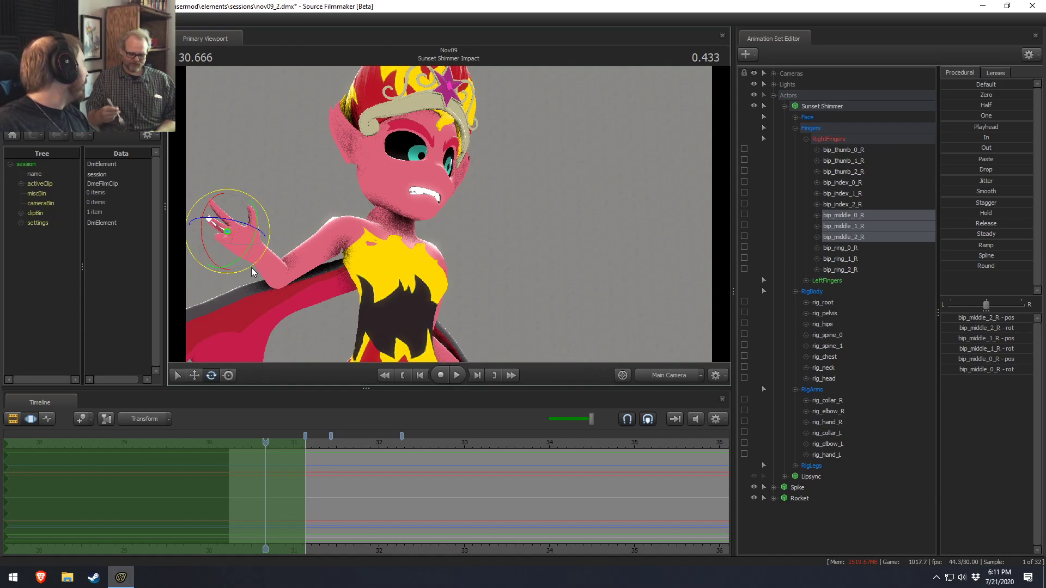
left_click_drag(231, 244, 237, 244)
key("ctrl")
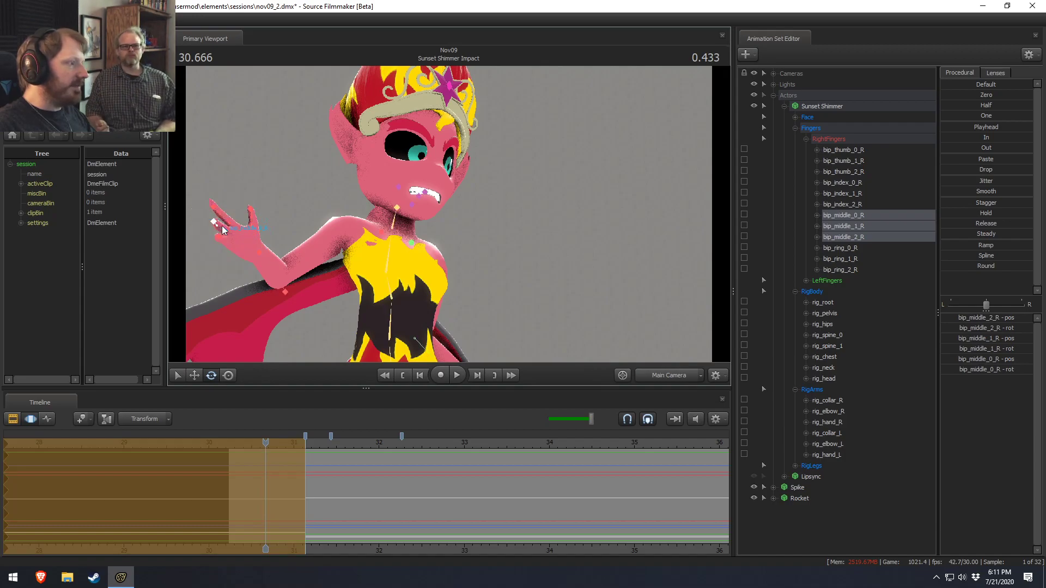
left_click_drag(231, 238, 230, 239)
left_click(218, 237, "ctrl")
left_click(218, 237, "ctrl+shift")
left_click(225, 240, "ctrl+shift")
key("ctrl")
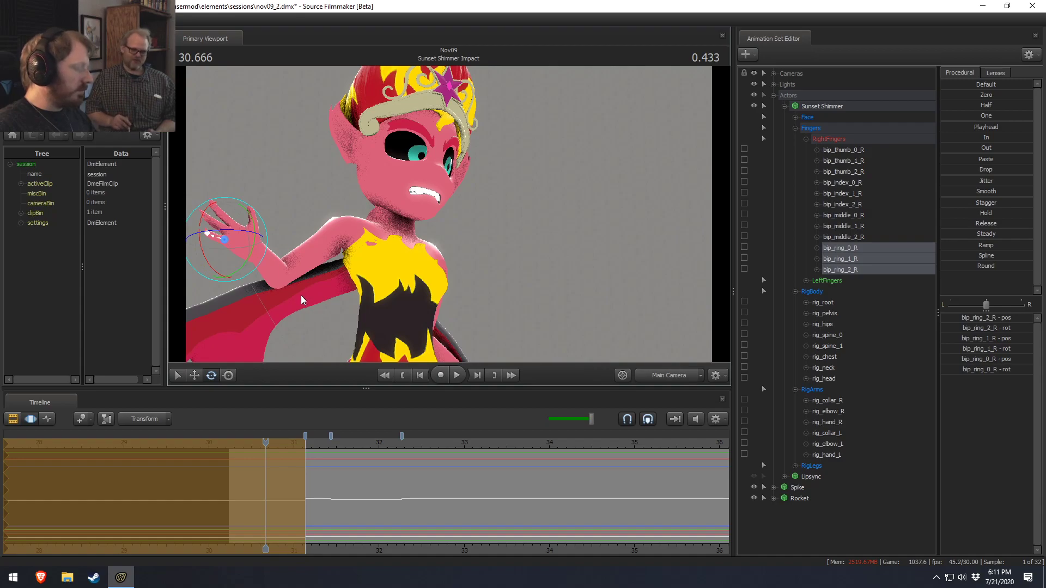
Step: Rotate the three right thumb joints together and bend the index fingertip at bip_index_2_R
mouse_move(253, 188)
left_mouse_down("ctrl")
mouse_move(271, 188)
mouse_move(252, 175)
left_mouse_up("ctrl")
left_click(259, 203)
left_click_drag(289, 213, 287, 212, "ctrl")
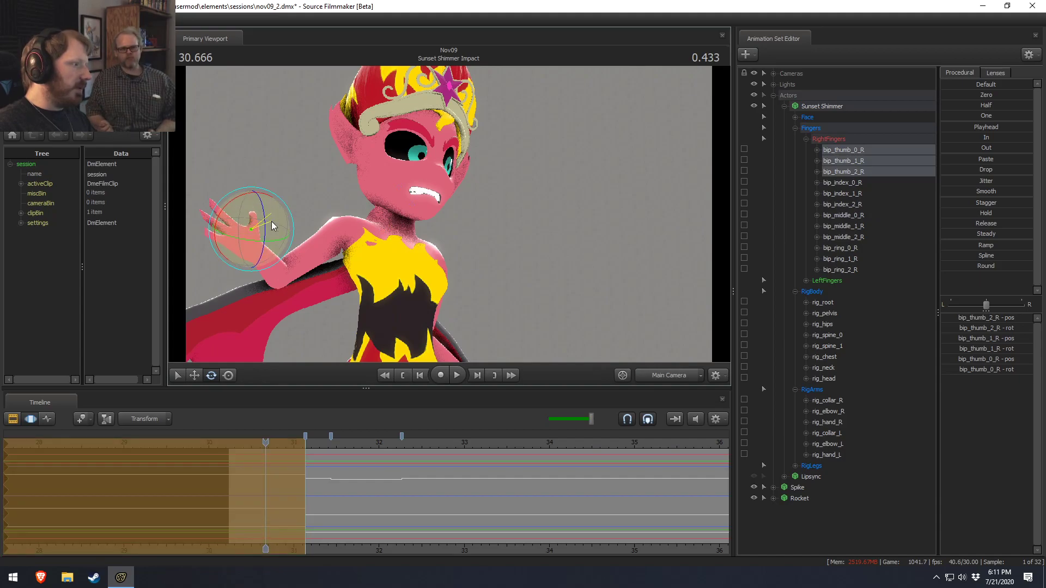
mouse_move(273, 229)
left_mouse_down()
mouse_move(243, 212)
mouse_move(282, 225)
mouse_move(277, 218)
left_mouse_up()
left_click(212, 209, "ctrl")
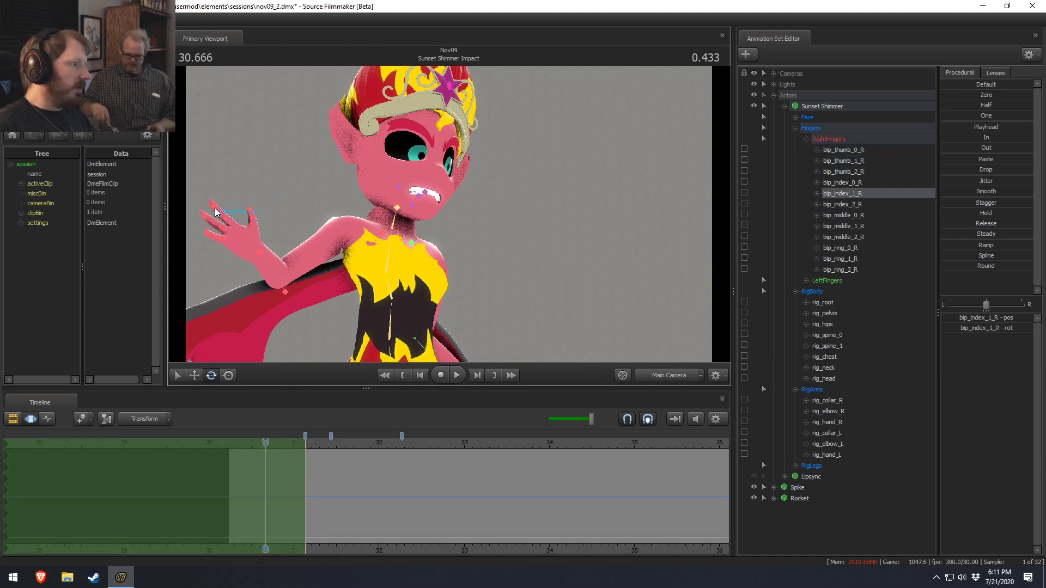
left_click(213, 207, "ctrl")
left_click_drag(227, 193, 222, 247)
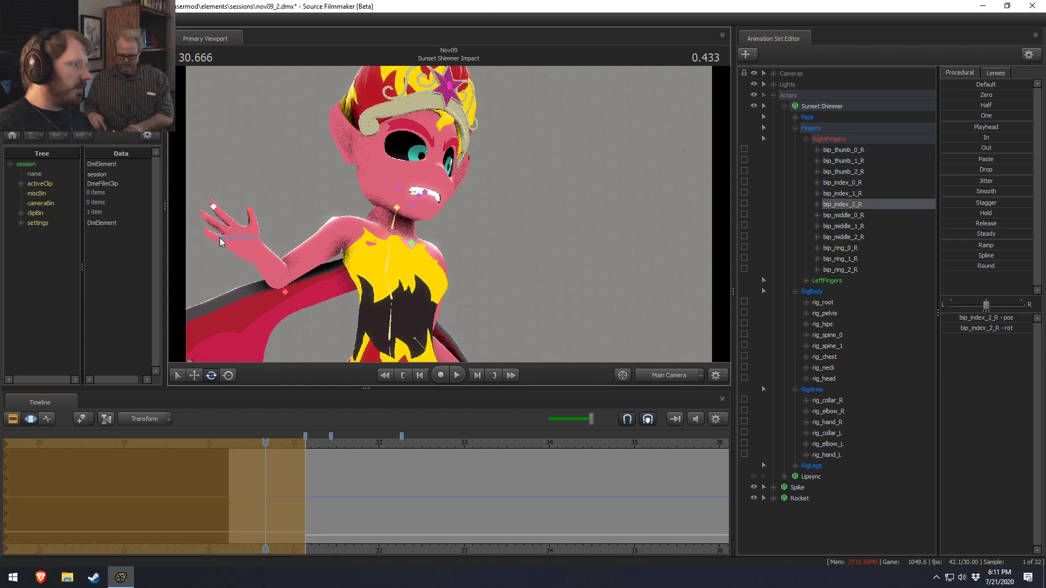
Step: Bend the right ring finger at bip_ring_1_R and bip_ring_2_R and adjust its base at bip_ring_0_R
left_click(203, 231)
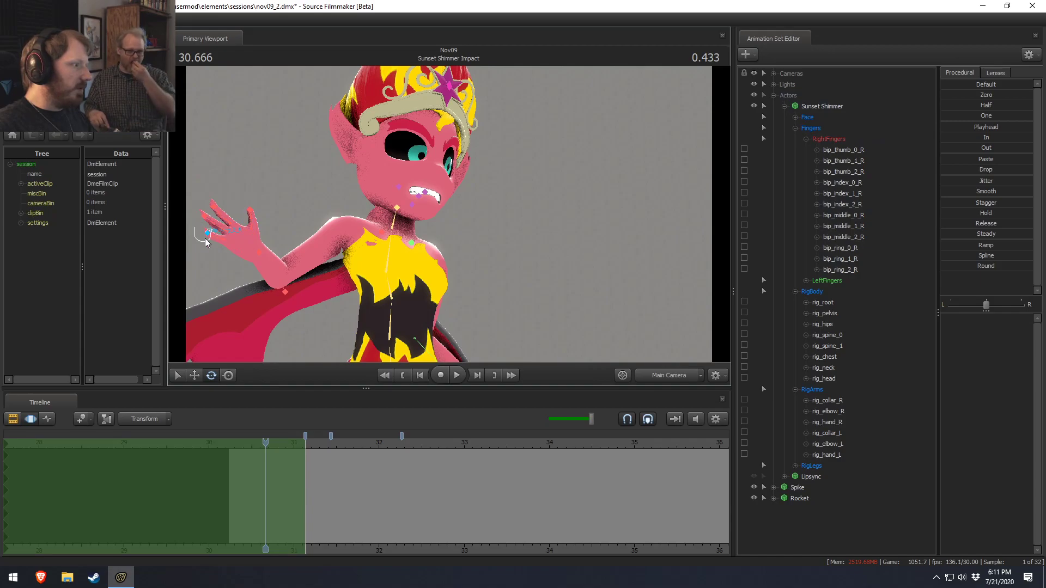
left_click(216, 234)
left_click(217, 220, "ctrl")
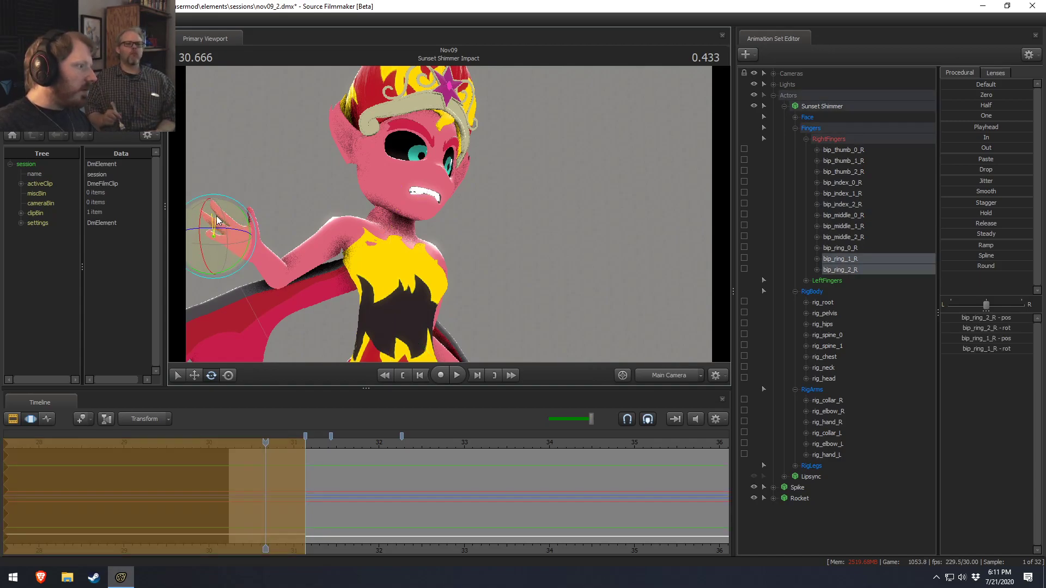
left_click(225, 241)
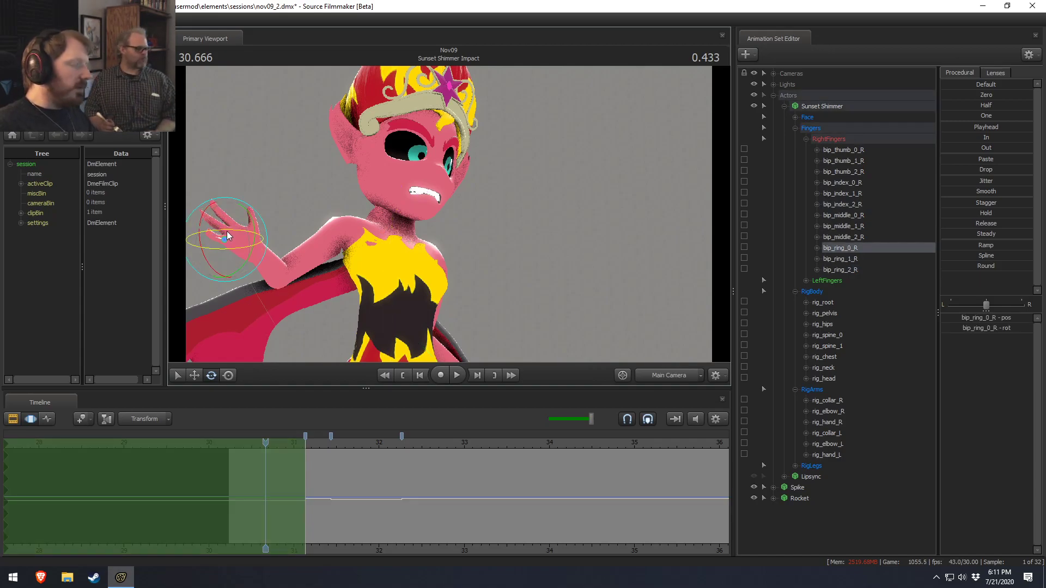
left_click(228, 231)
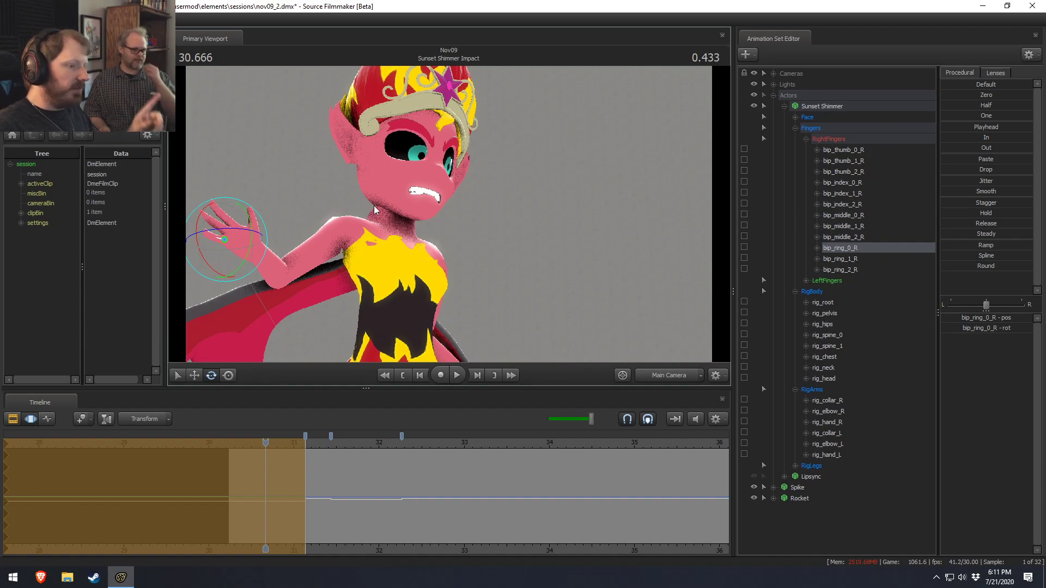
key("ctrl")
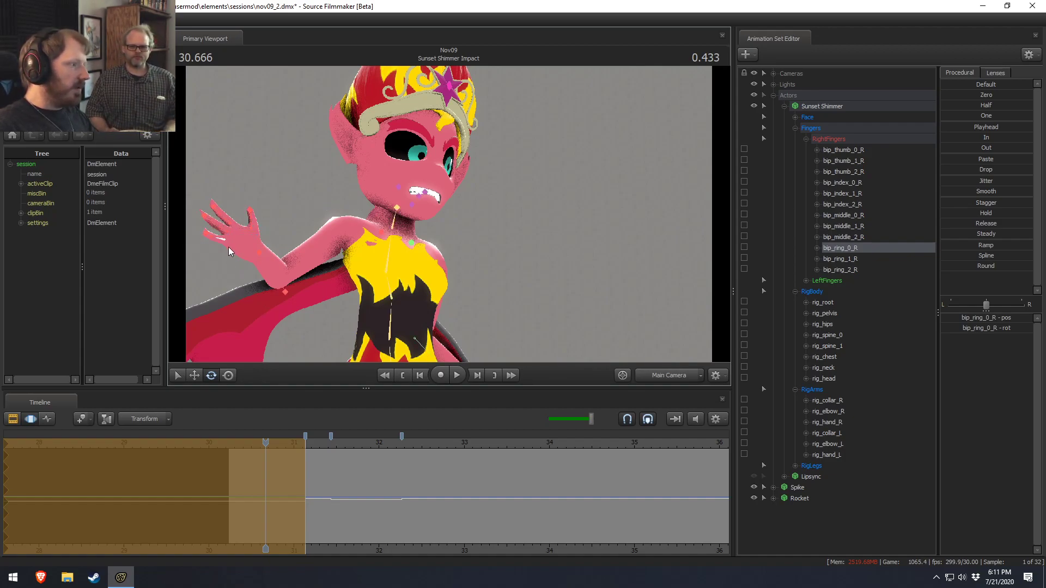
mouse_move(223, 250)
left_mouse_down()
mouse_move(195, 270)
mouse_move(233, 253)
left_mouse_up()
Step: Rotate the right middle finger's joints together and refine its bend at bip_middle_1_R and bip_middle_2_R
left_click(218, 219, "ctrl")
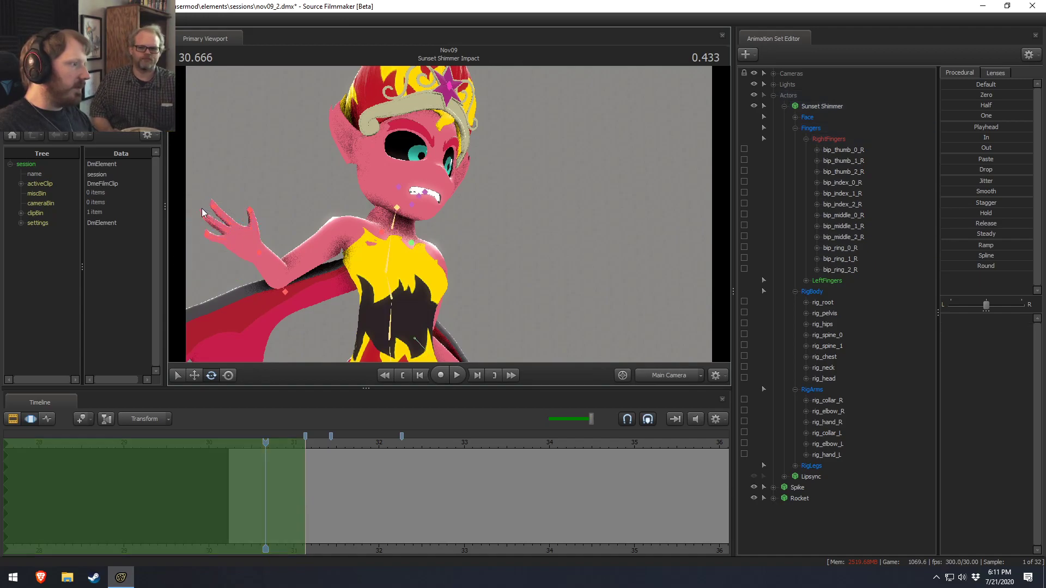
double_click(225, 234)
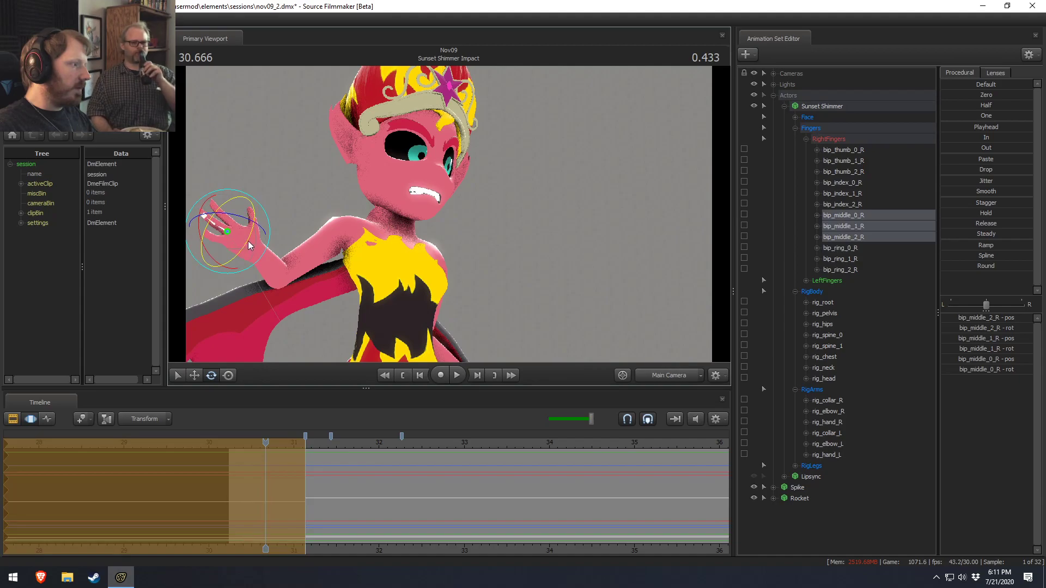
left_click(226, 233)
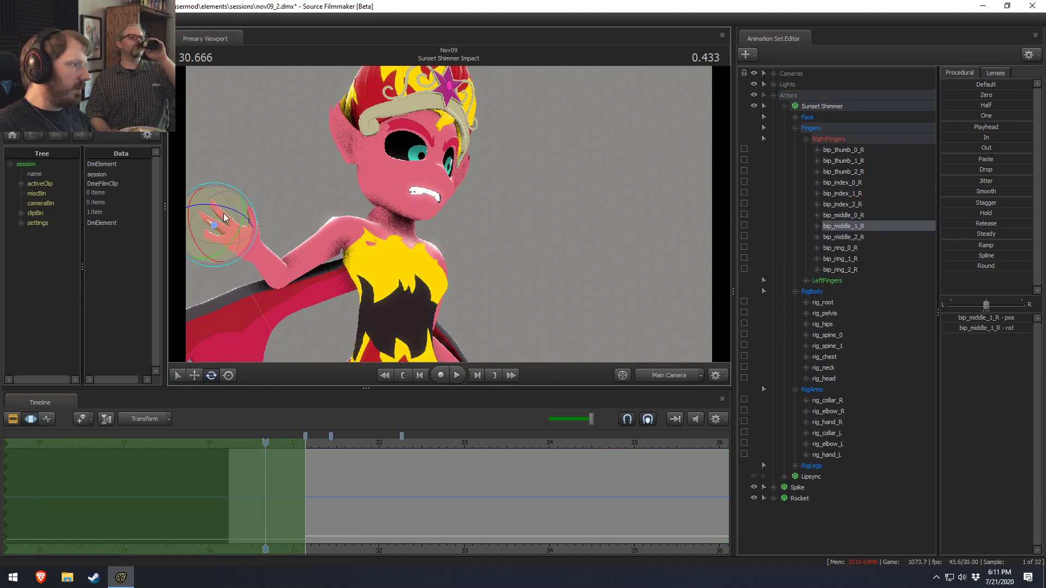
left_click(229, 219)
left_click(216, 205)
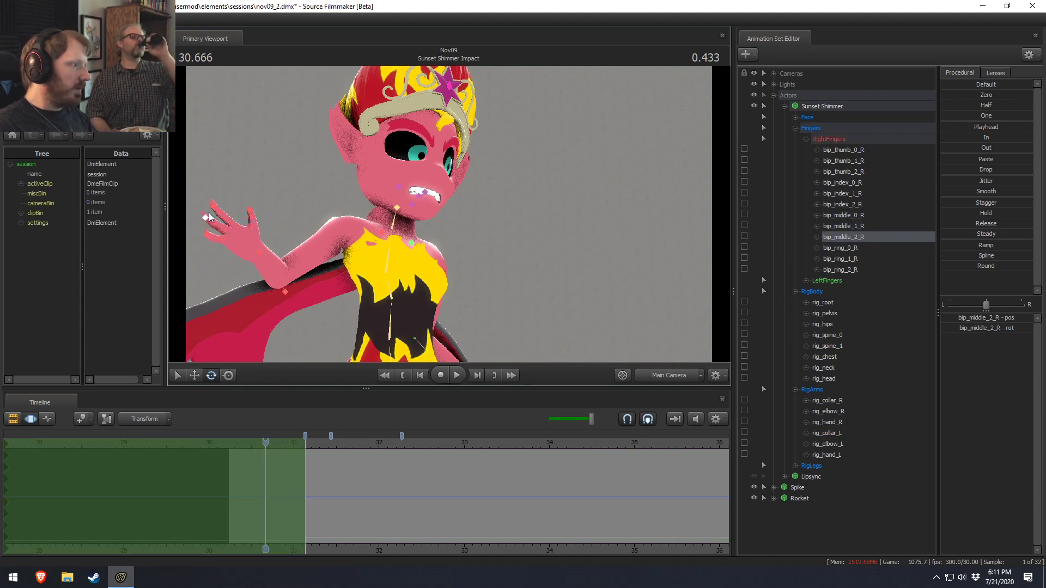
Step: Rotate rig_hand_R so the palm turns upward, adjusting it from the Work Camera, and return to the Main Camera view
key("F2")
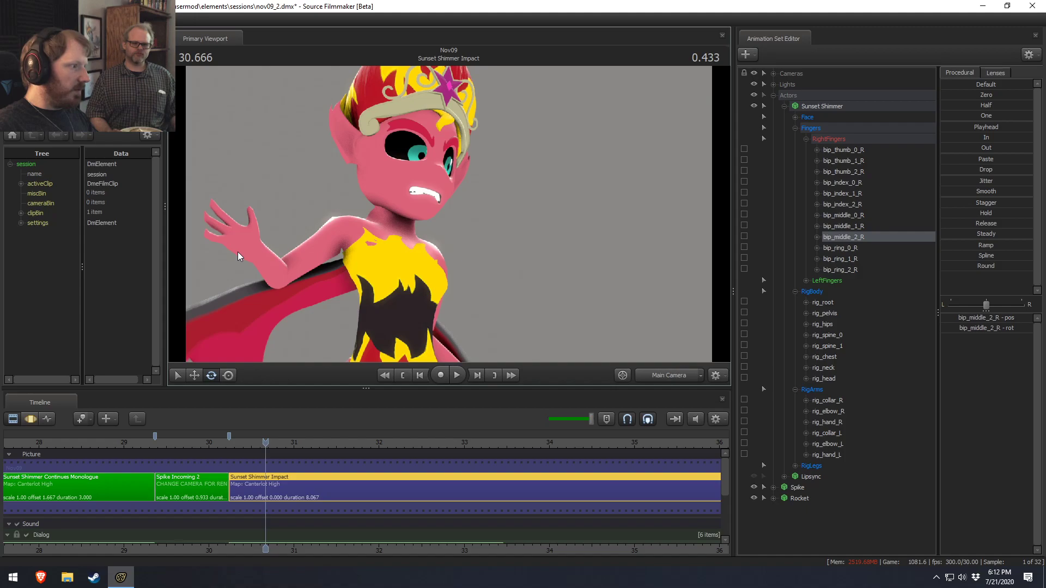
left_click(253, 248)
key("F4")
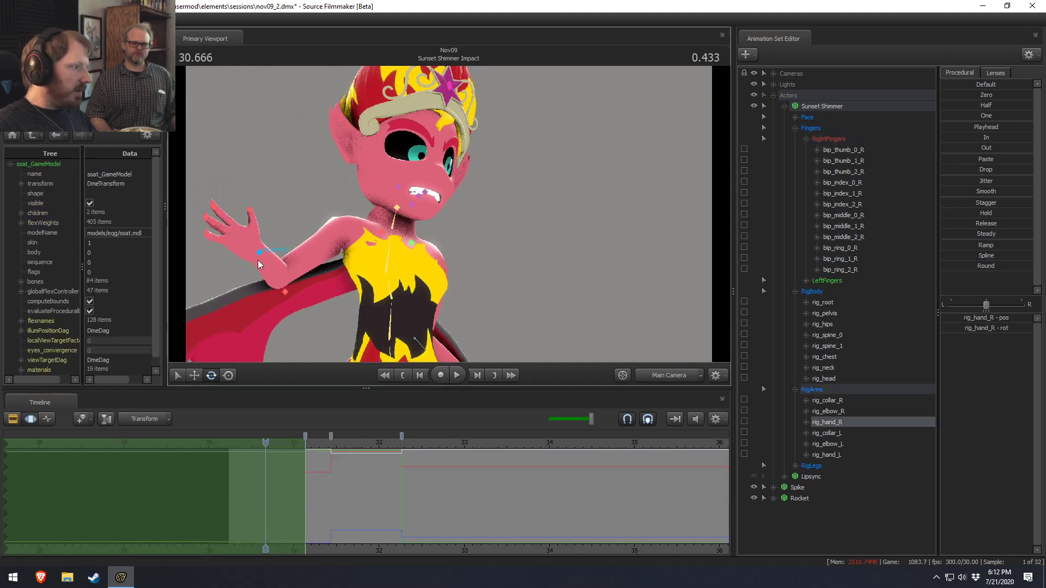
left_click(259, 258)
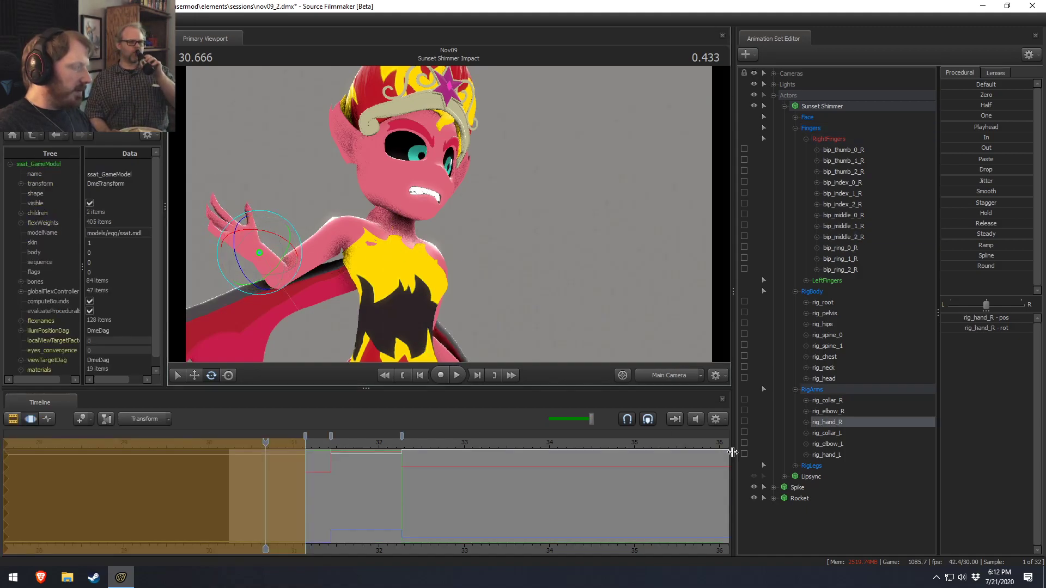
left_click(672, 378)
left_click_drag(572, 262, 659, 300, "alt")
left_click_drag(448, 214, 388, 226)
left_click_drag(507, 217, 521, 323, "alt")
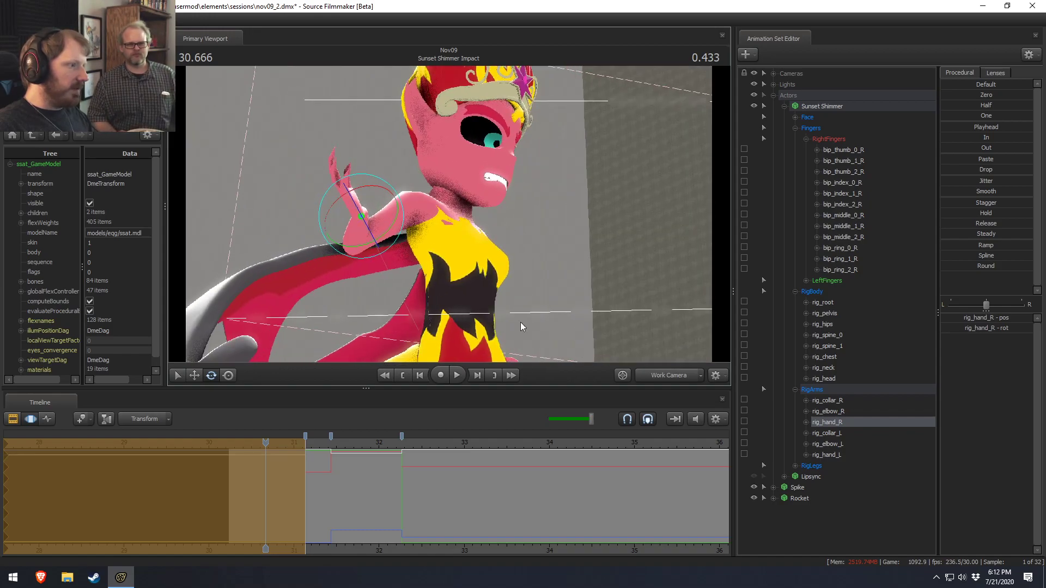
left_click(670, 375)
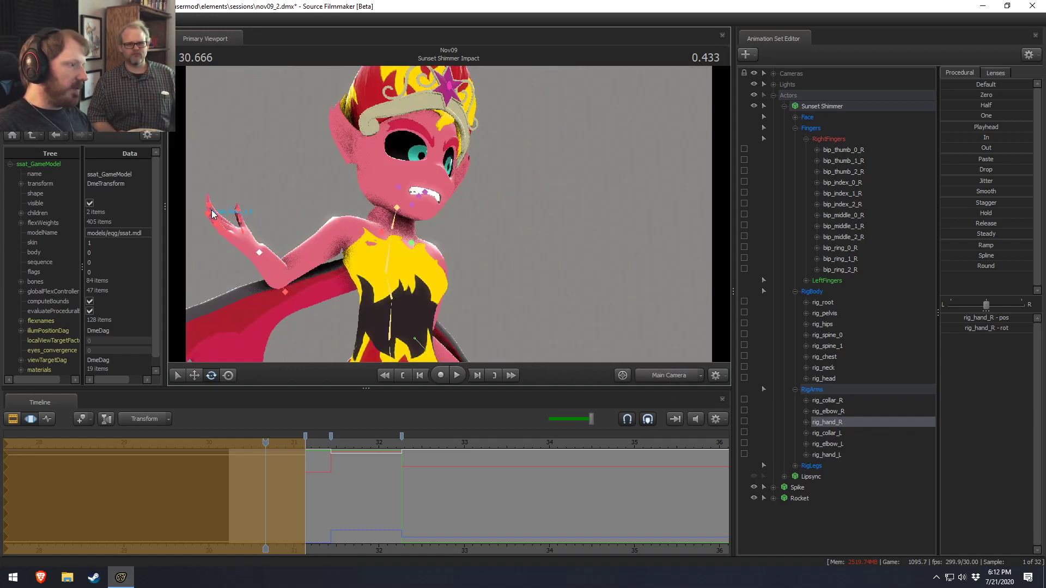
Step: Play back the opening pose, return to 30.666 s and rotate rig_head away from the camera with the chin raised
key("space")
key("space")
left_click_drag(359, 440, 265, 444)
left_click(398, 228)
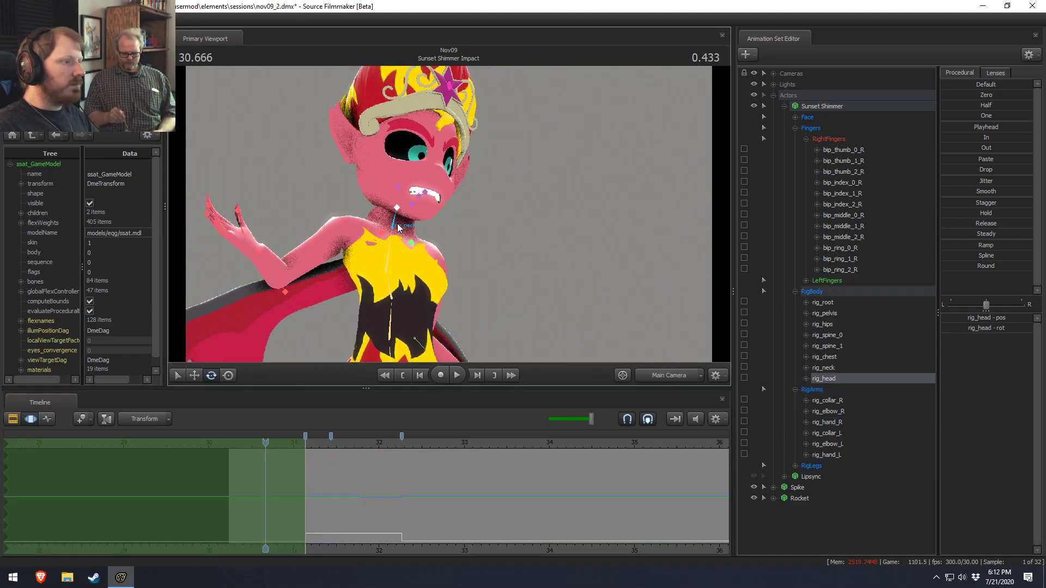
left_click_drag(399, 228, 403, 195)
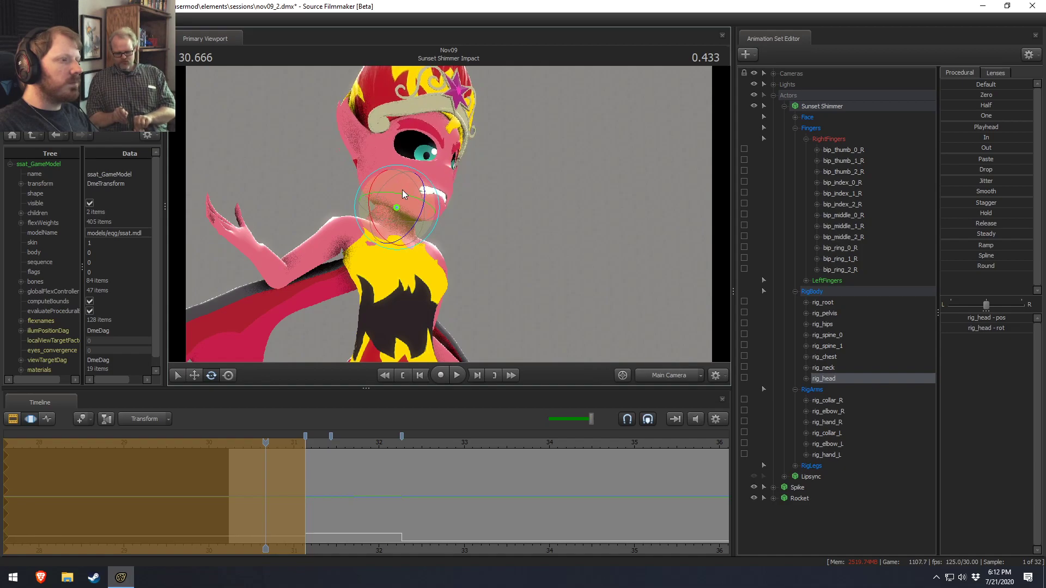
Step: Scrub and play back the opening pose from the start of the shot at 30.233 s to review it
left_click_drag(321, 447, 227, 453)
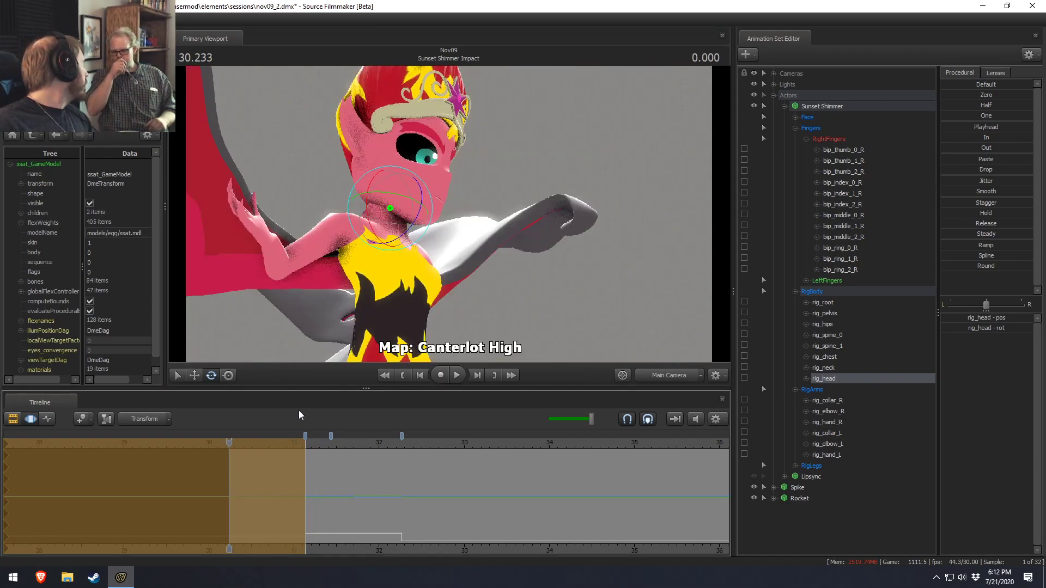
key("space")
key("space")
key("F2")
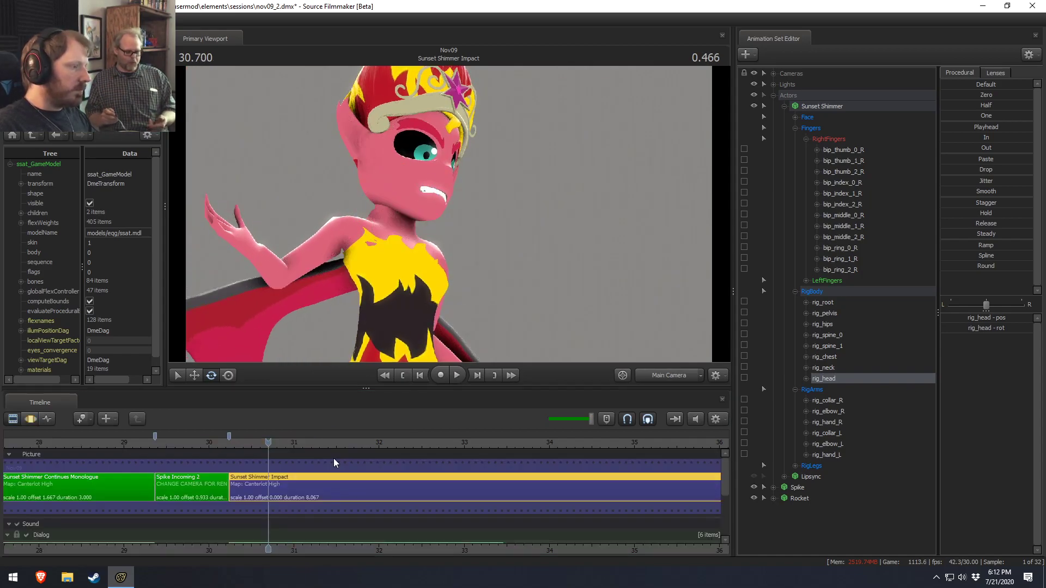
key("F3")
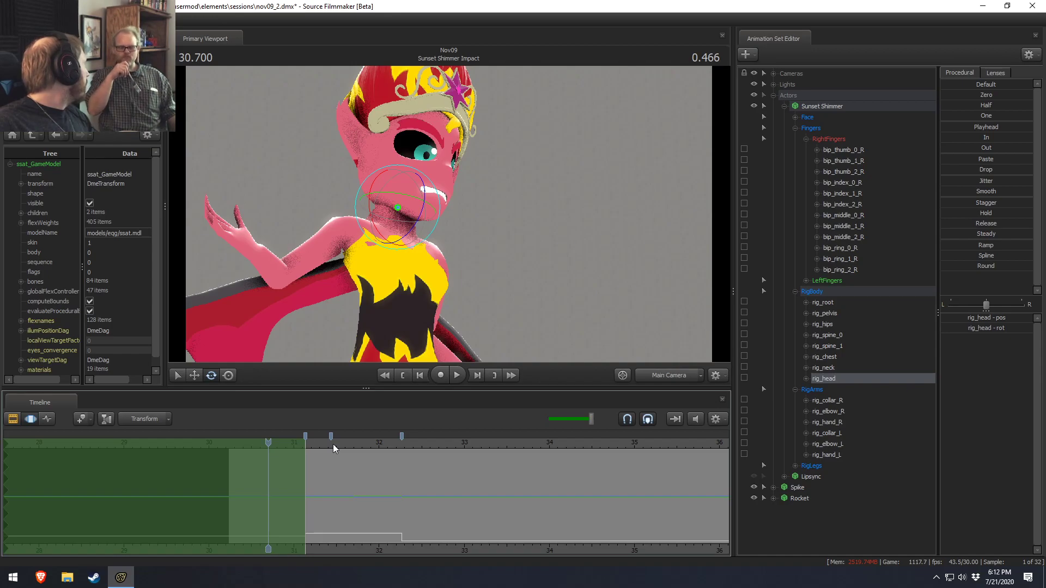
left_click_drag(337, 442, 248, 444)
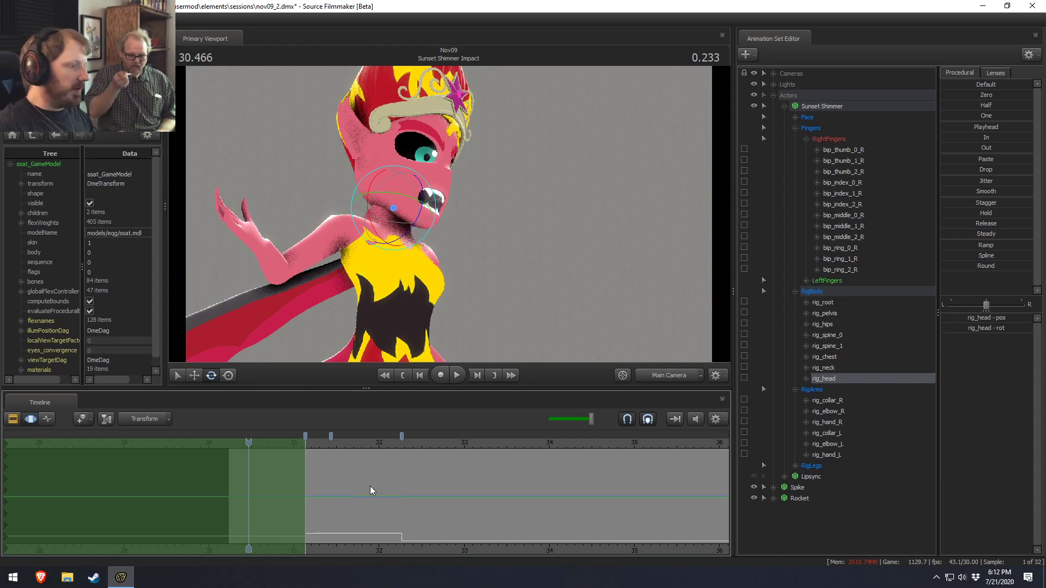
left_click_drag(327, 439, 229, 452)
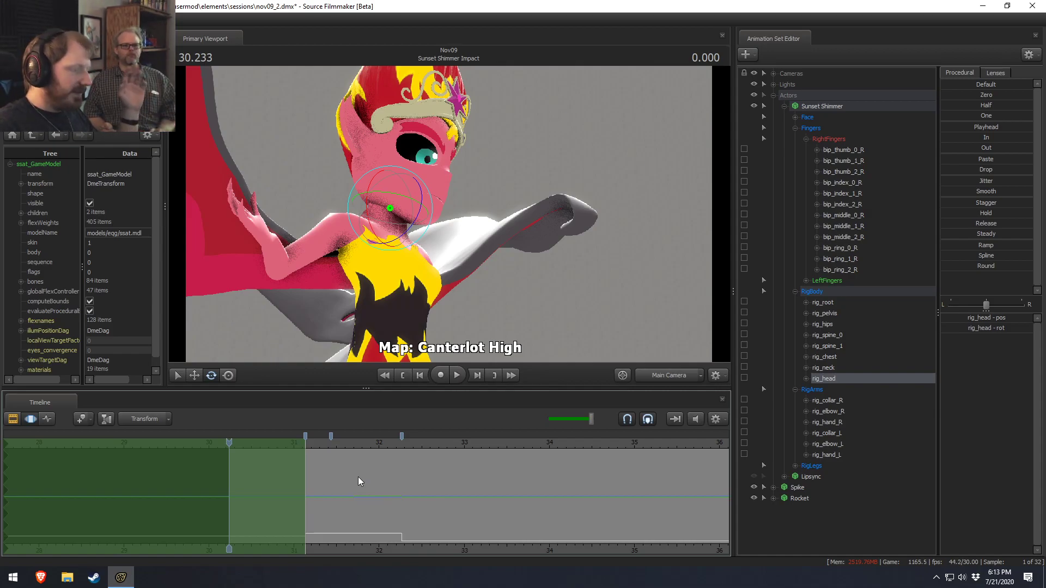
Step: Scrub and play back the opening pose around 30.233 to 31.166 s and stop at 30.600 s
left_click_drag(318, 446, 230, 445)
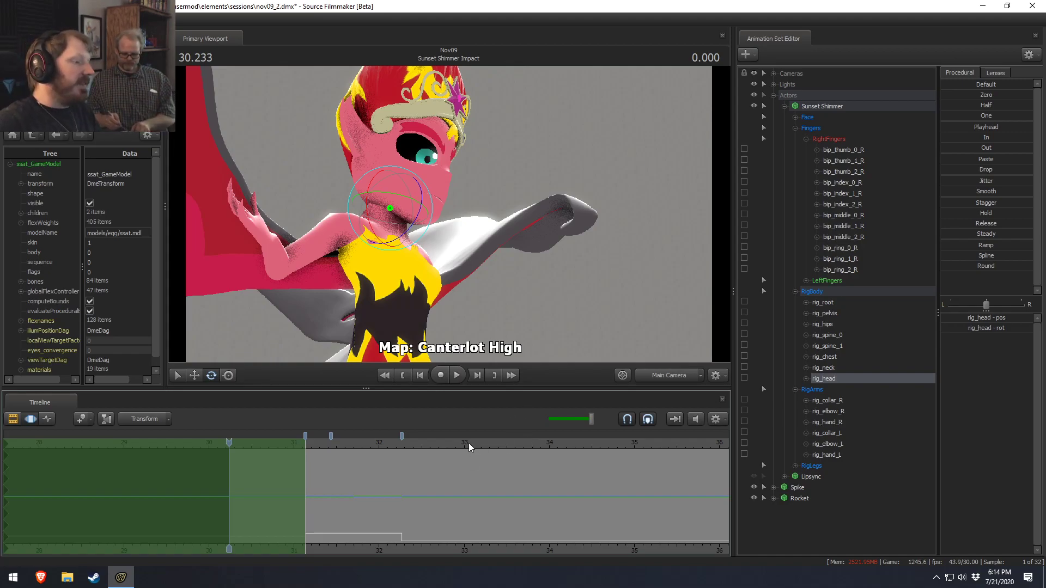
left_click_drag(328, 443, 292, 455)
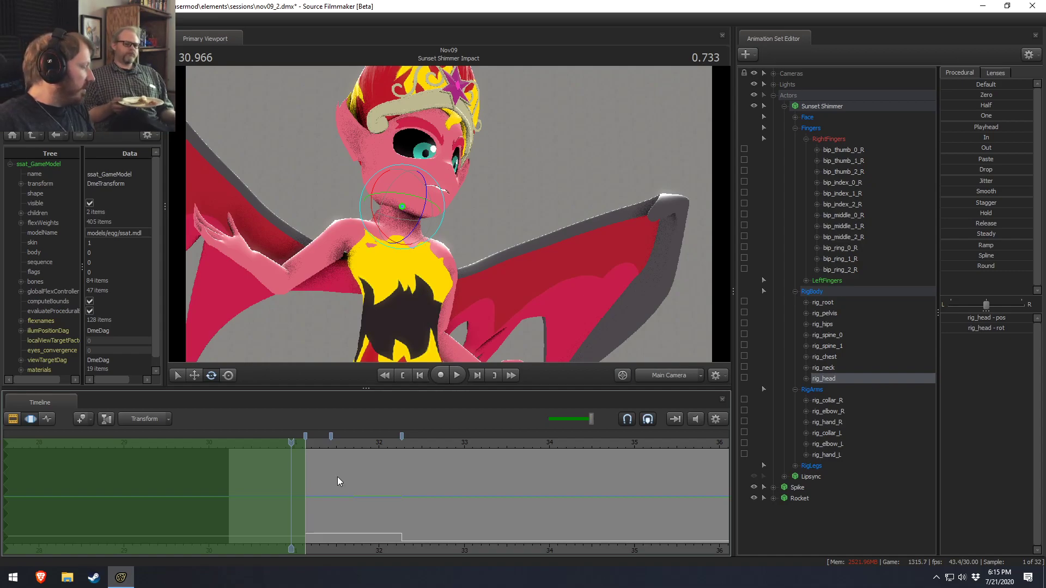
left_click(314, 445)
left_click(308, 446)
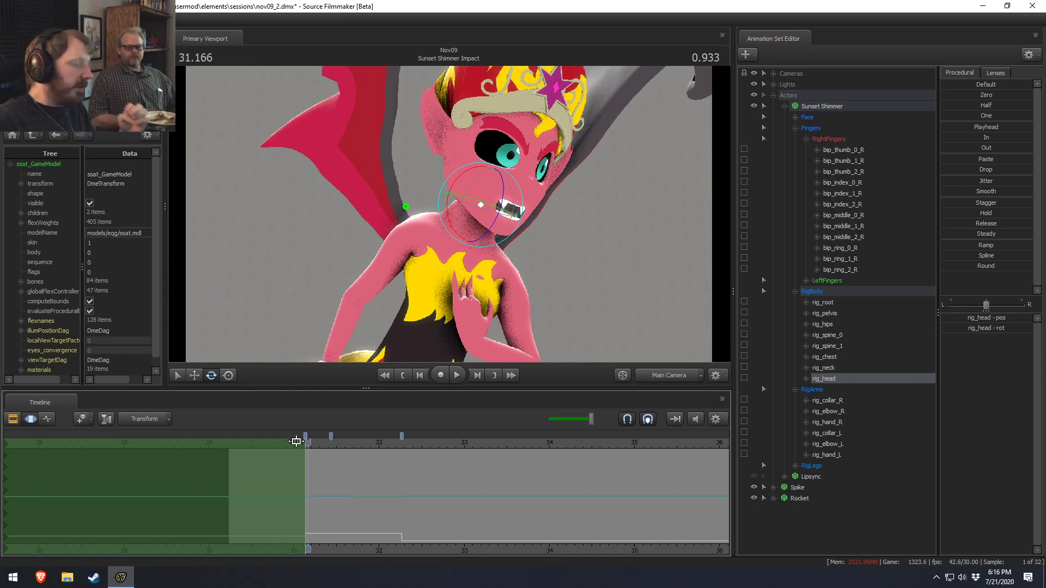
left_click(322, 446)
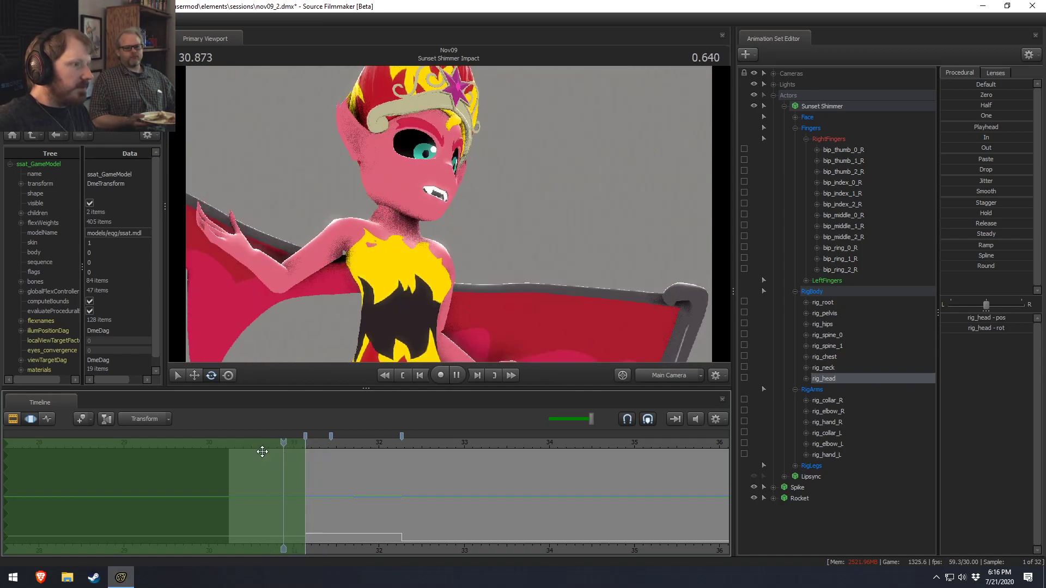
key("space")
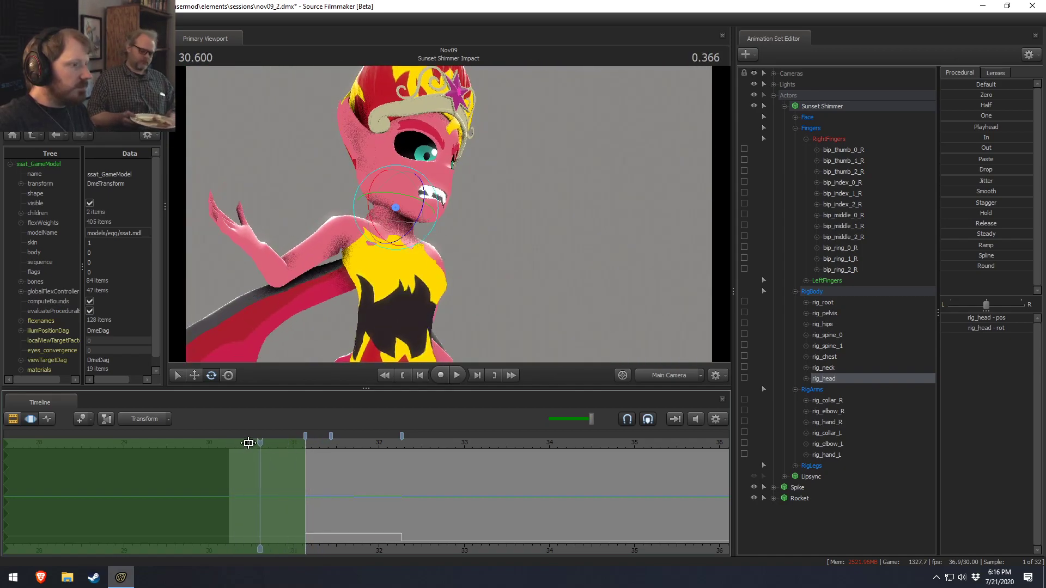
Step: Rotate rig_spine_0 from a side angle in the Work Camera to lean the torso back
left_click(387, 323)
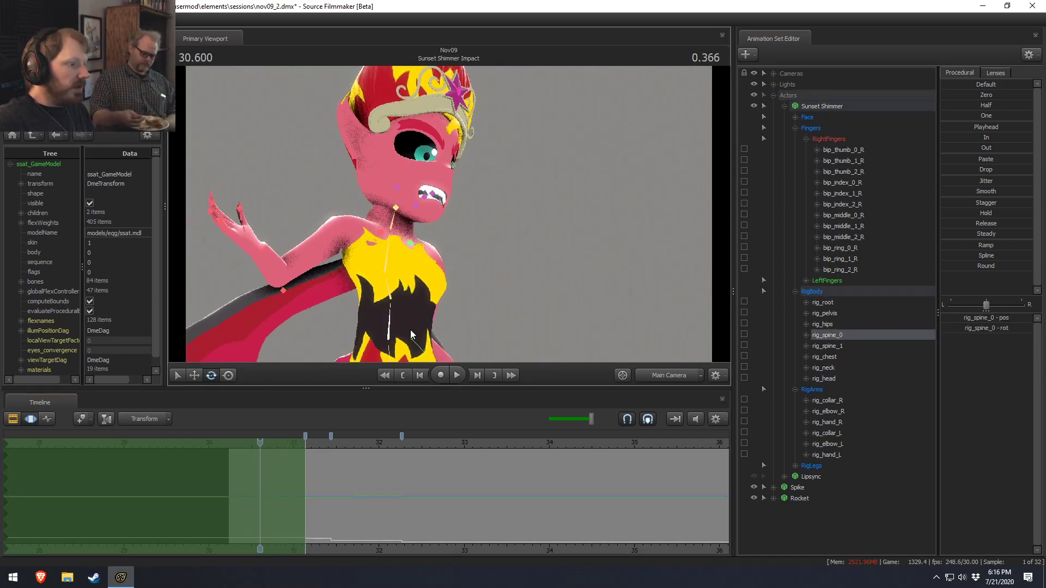
left_click(682, 376)
left_click_drag(382, 217, 454, 215)
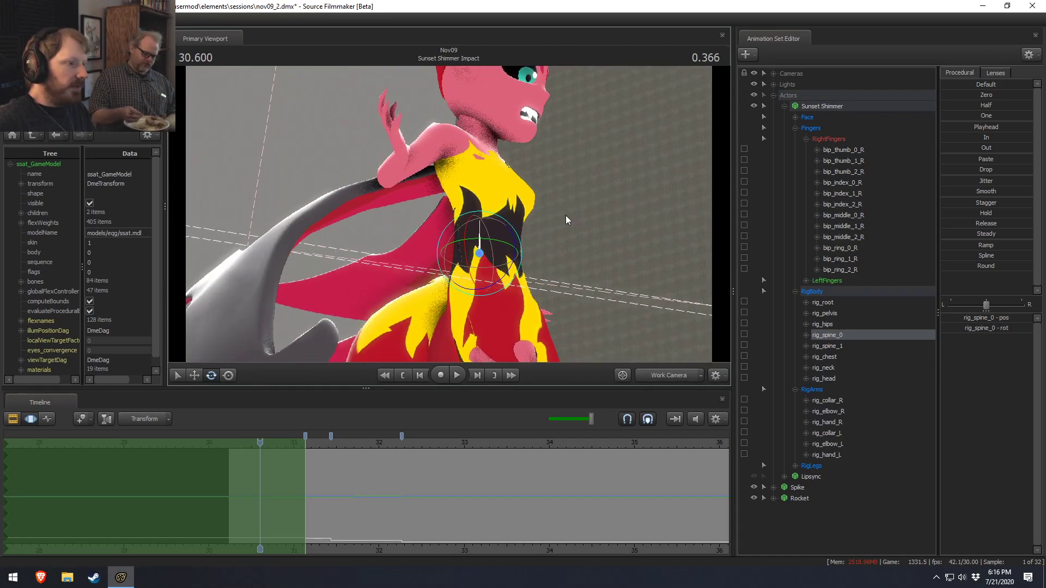
left_click_drag(510, 254, 587, 185)
key("ctrl+z")
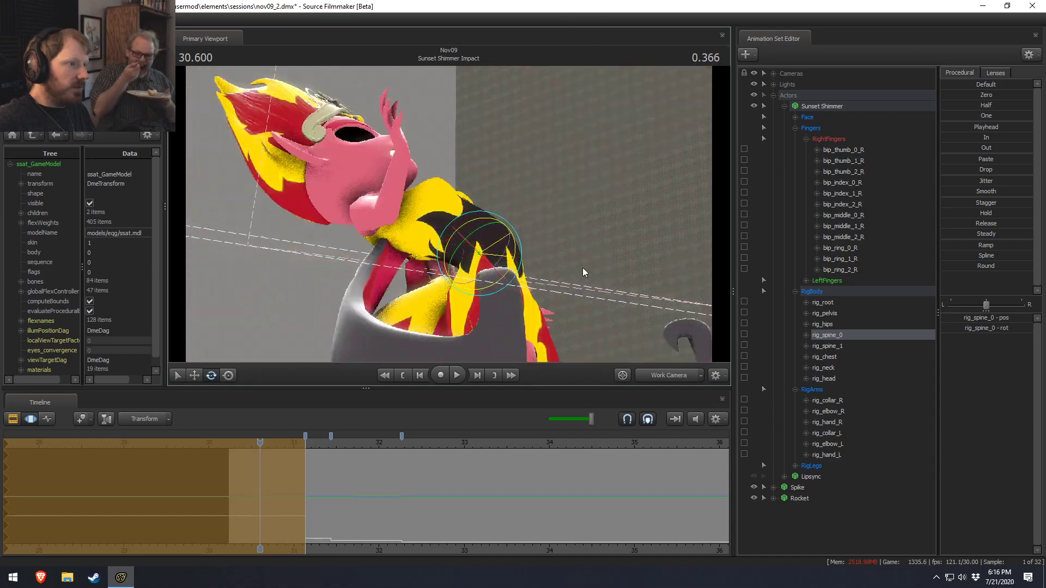
key("ctrl+z")
left_click_drag(596, 315, 449, 234, "alt")
left_click_drag(500, 278, 476, 231)
key("w")
key("e")
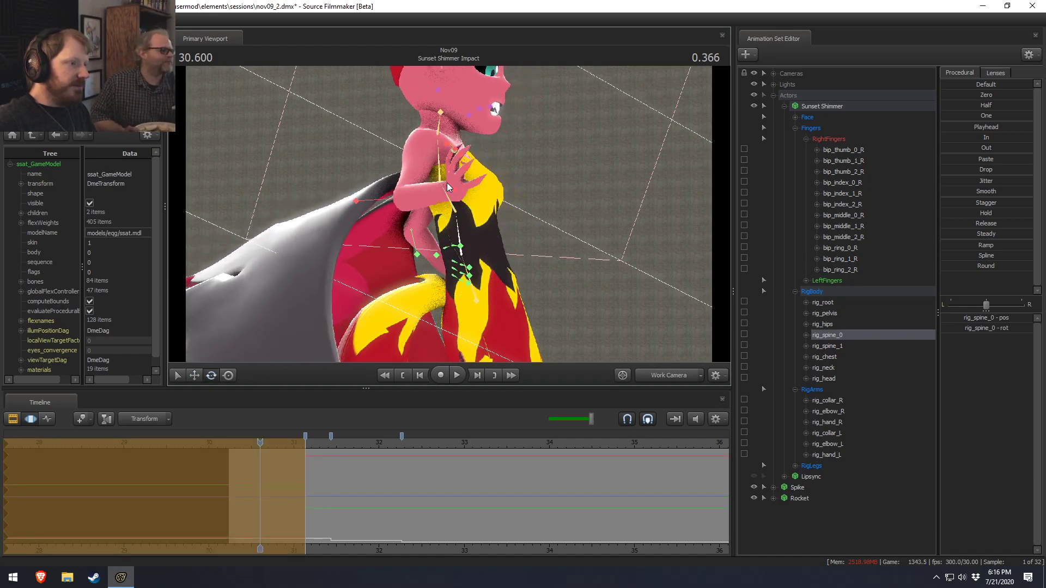
Step: Rotate rig_chest slightly and shift it forward over the spine
left_click(446, 185, "ctrl")
left_click_drag(474, 201, 470, 206)
key("w")
left_click_drag(446, 159, 458, 149)
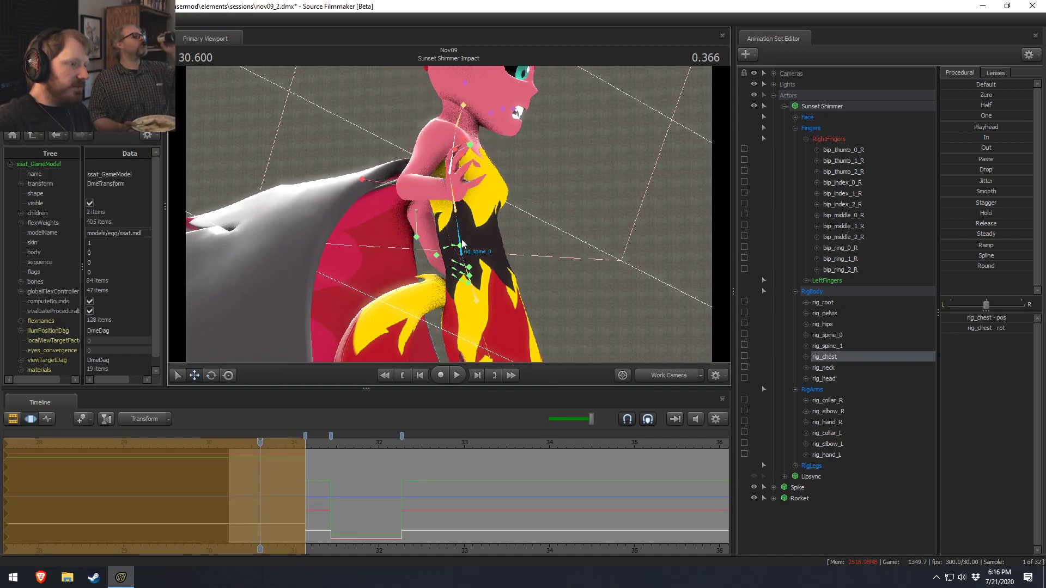
Step: Rotate rig_spine_0 to carry the chest and head further forward
left_click(457, 214, "ctrl")
key("e")
left_click_drag(495, 227, 491, 269)
left_click(460, 267)
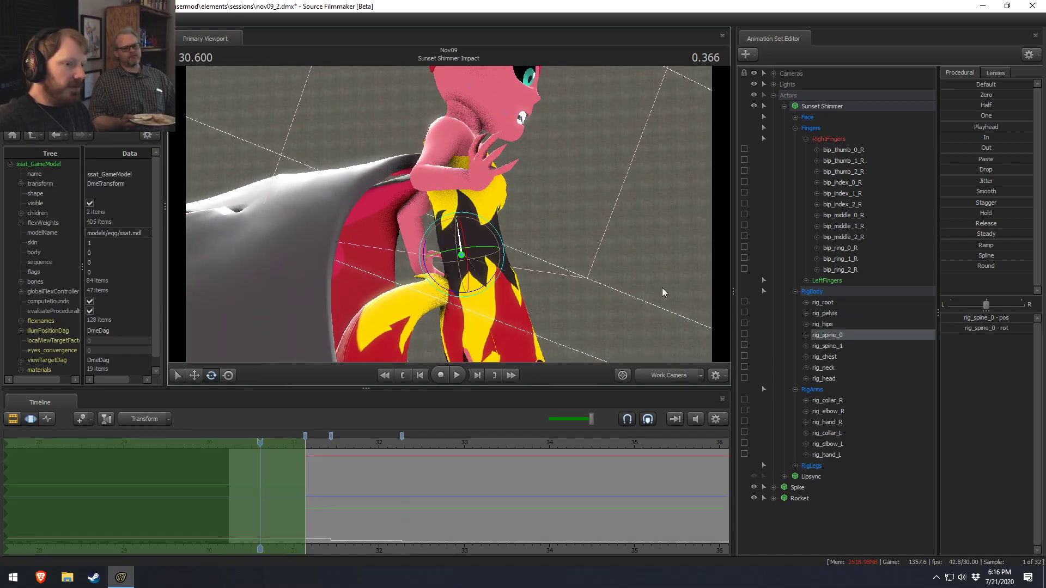
Step: Lock rig_spine_1 and try adjusting rig_spine_0 beneath it
left_click(838, 346)
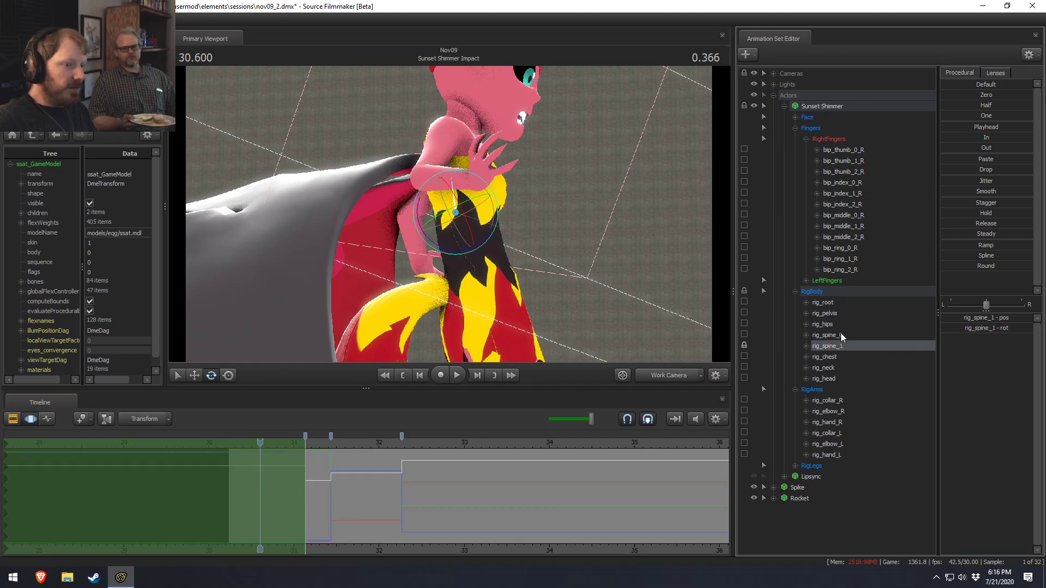
left_click(840, 334)
left_click_drag(484, 242, 423, 265)
key("ctrl+z")
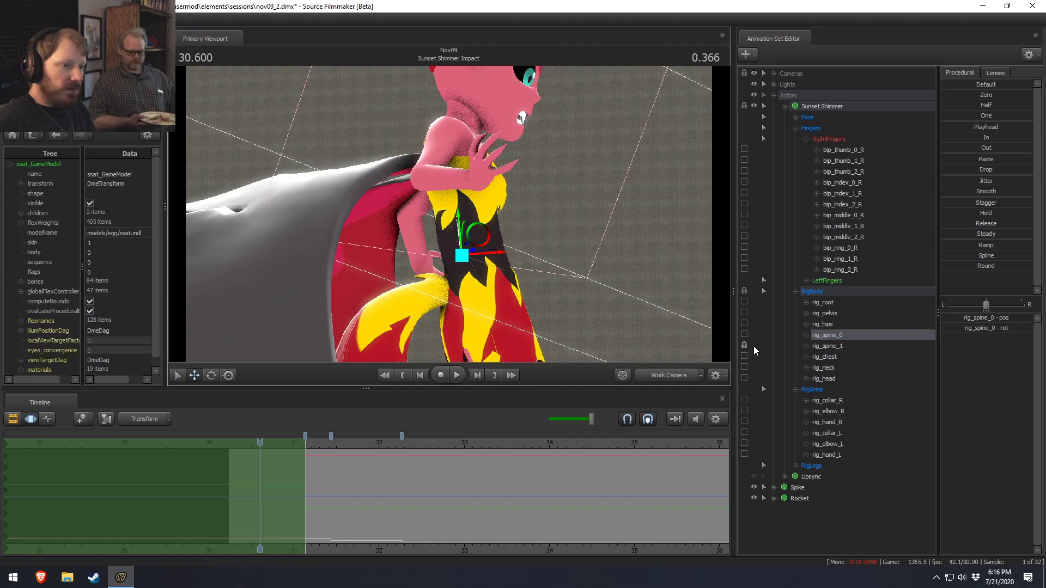
Step: Move the lock from rig_spine_1 to rig_spine_0 and try rotating rig_pelvis beneath the locked spine
left_click(824, 314)
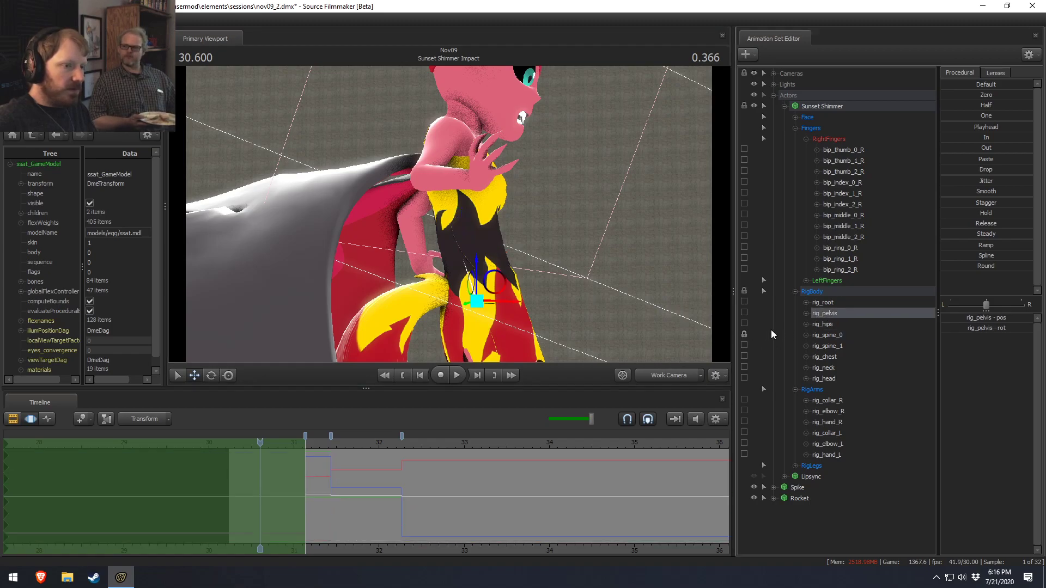
key("e")
left_click_drag(455, 269, 484, 282)
key("w")
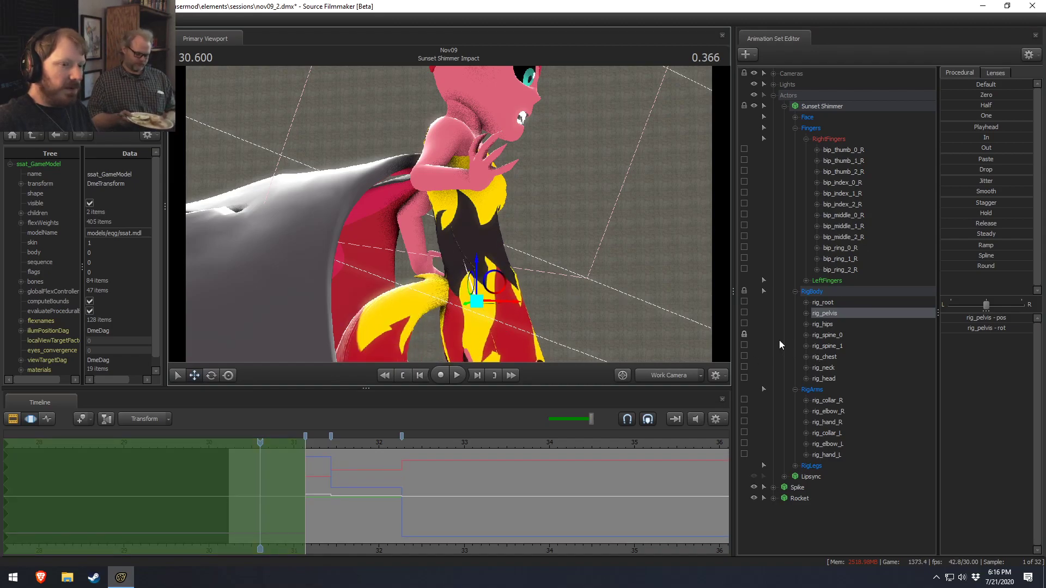
Step: Lock rig_hips to try moving rig_pelvis with the hips held, and unlock rig_hips again
left_click(744, 323)
left_click(744, 334)
mouse_move(491, 288)
left_mouse_down()
mouse_move(465, 293)
mouse_move(578, 304)
mouse_move(490, 289)
left_mouse_up()
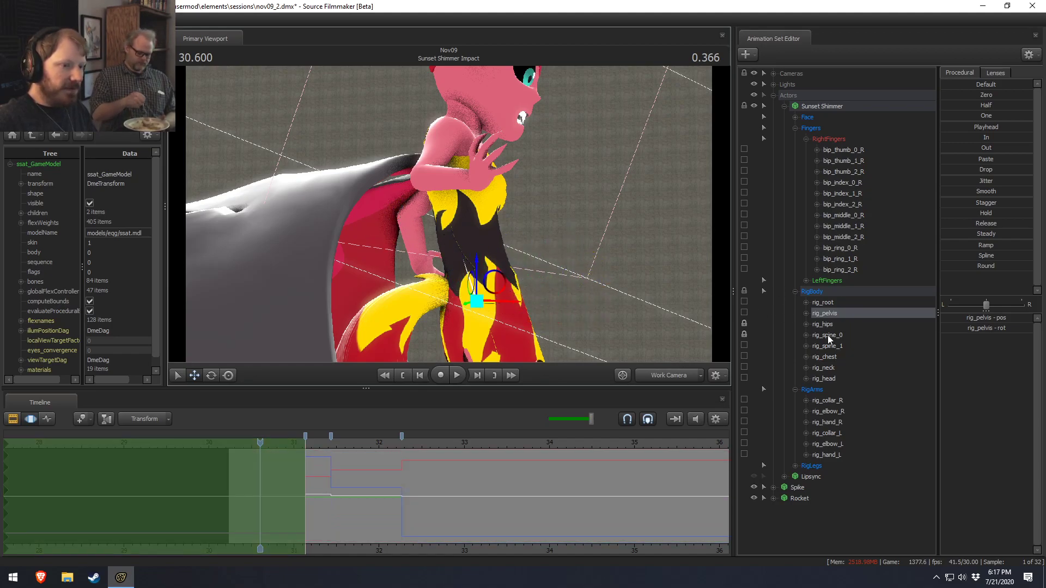
left_click(744, 323)
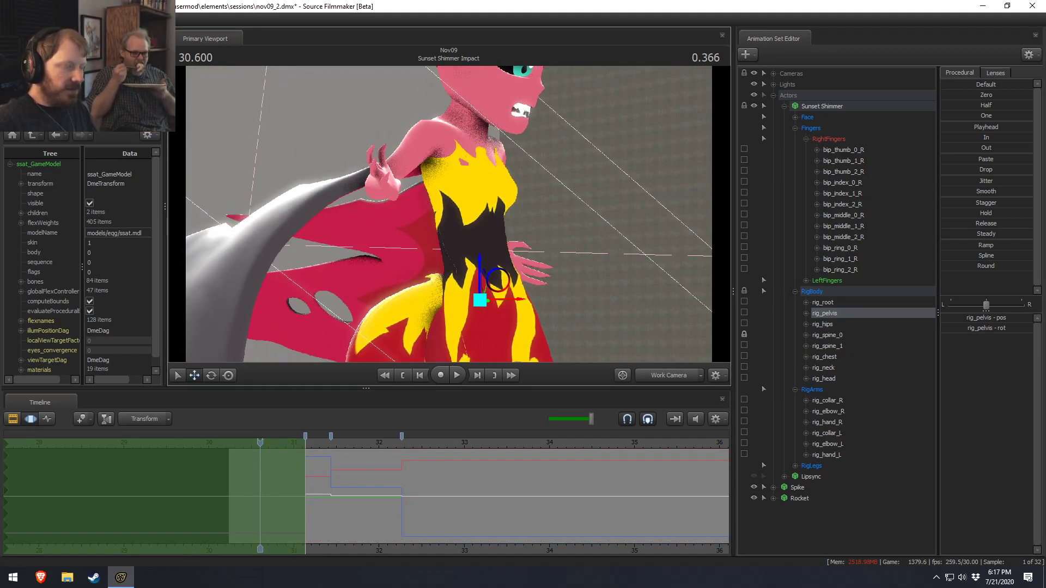
Step: Try rotating rig_hips while viewing the lower body in the Work Camera
left_click_drag(449, 214, 888, 352, "alt")
left_click(837, 326)
left_click_drag(653, 314, 442, 293, "alt")
key("e")
middle_click_drag(442, 293, 463, 232, "alt")
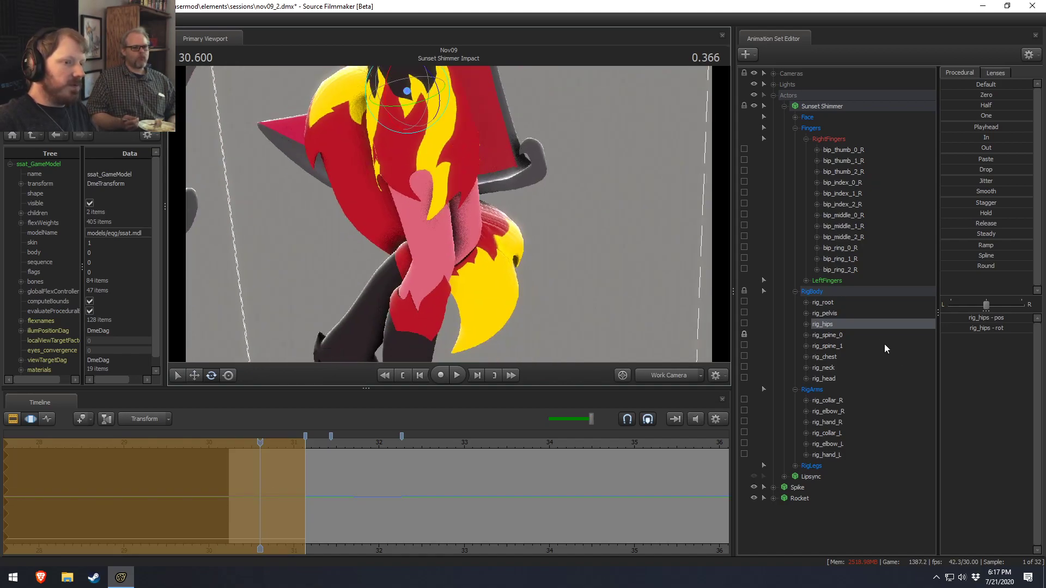
Step: Try rotating rig_pelvis with rig_spine_0 locked and undo the rotation
left_click(832, 315)
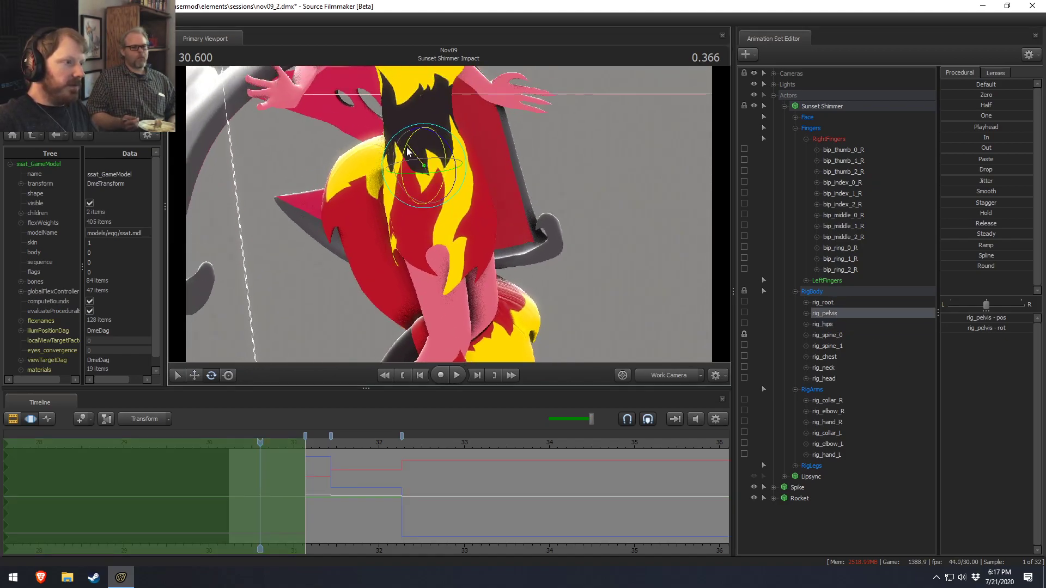
left_click_drag(408, 150, 555, 174)
key("ctrl+z")
Step: Try rotating rig_hips from the front and undo the rotation
left_click(828, 327)
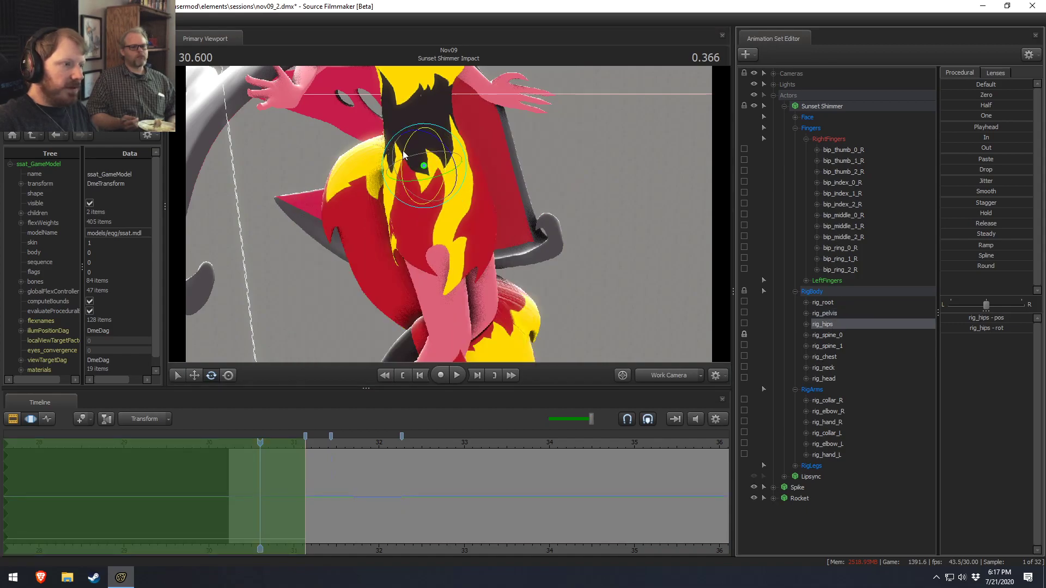
left_click_drag(406, 146, 431, 201)
key("ctrl+z")
Step: Try moving rig_hips out to the side and compare the pose in the Main Camera and Work Camera
left_click_drag(539, 152, 567, 116)
key("s")
left_click_drag(449, 214, 513, 159)
key("w")
left_click(683, 377)
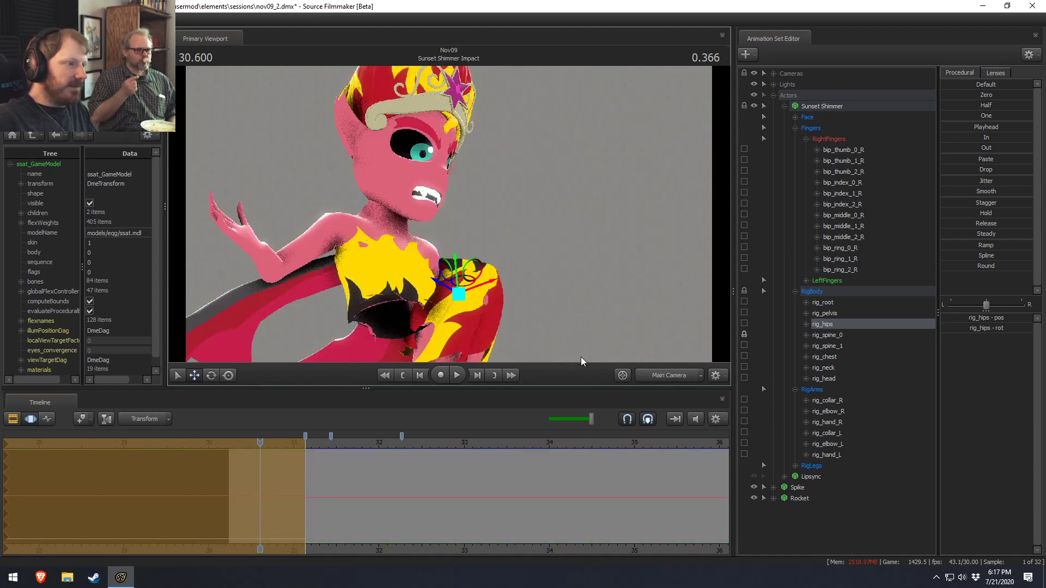
left_click(668, 377)
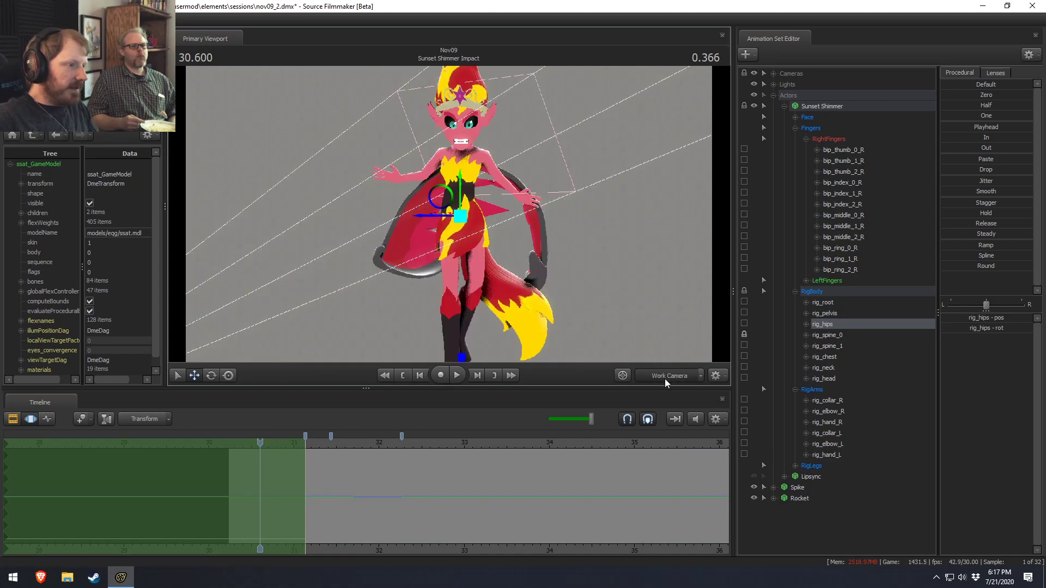
left_click(664, 378)
left_click(668, 377)
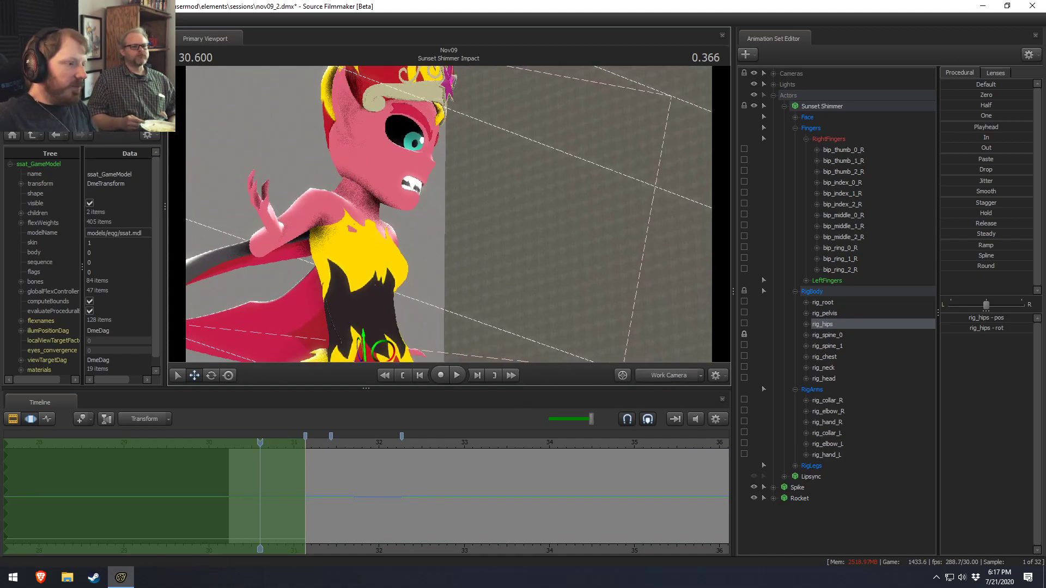
Step: Try rotating rig_pelvis from a side view of the torso and undo the changes
left_click_drag(390, 294, 434, 240)
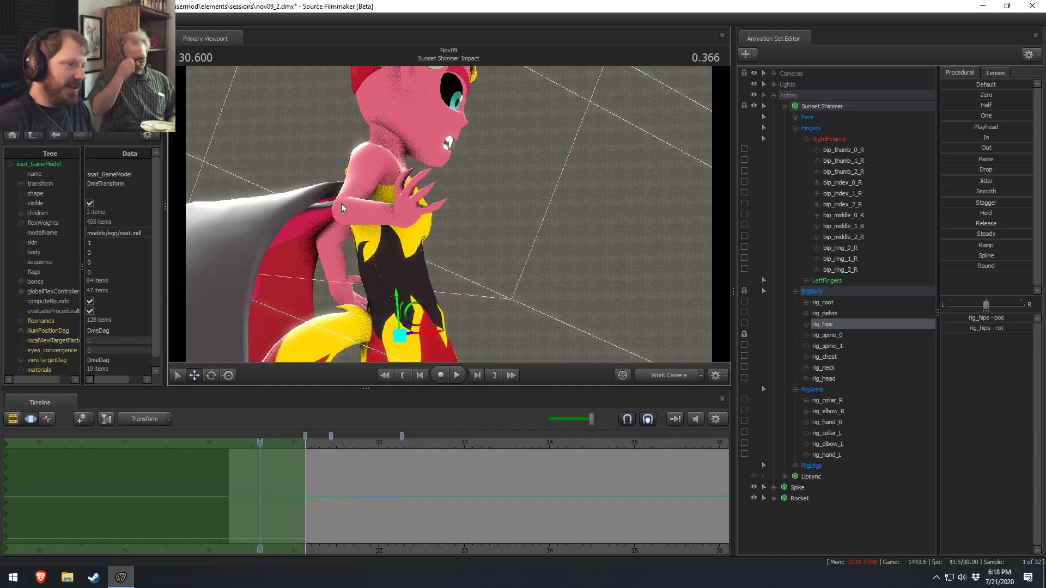
left_click(388, 300)
key("e")
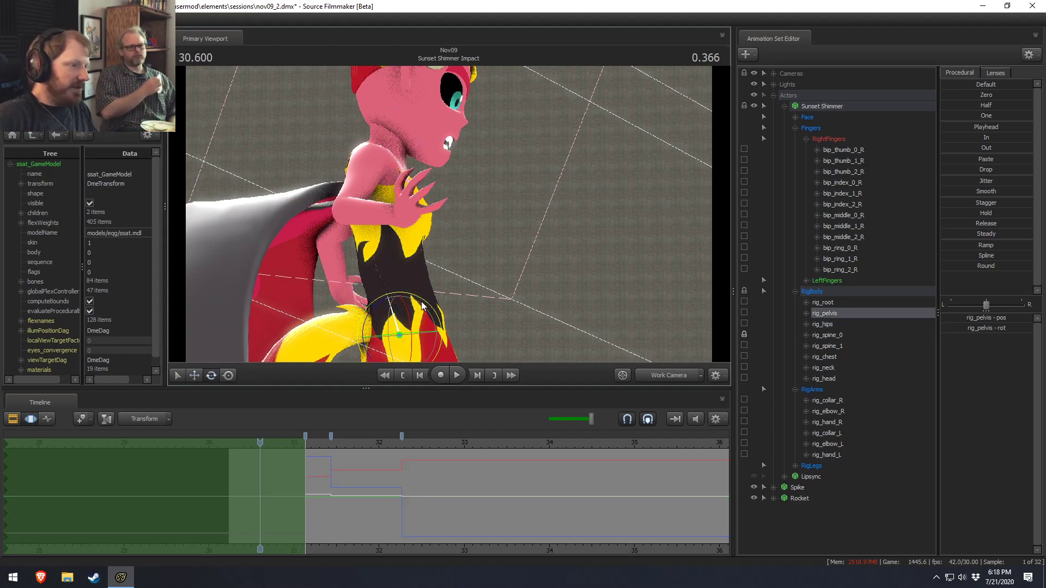
left_click_drag(430, 311, 369, 327)
key("ctrl+z")
key("ctrl+z")
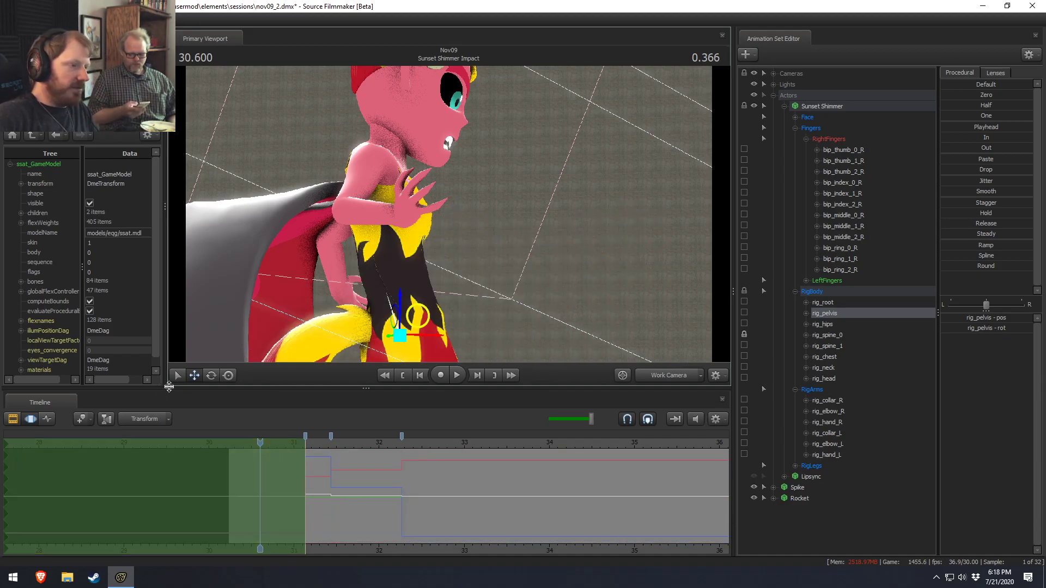
Step: Examine the torso pose from another angle, play it back in the Main Camera and stop at 30.666 s
left_click_drag(598, 271, 534, 214, "alt")
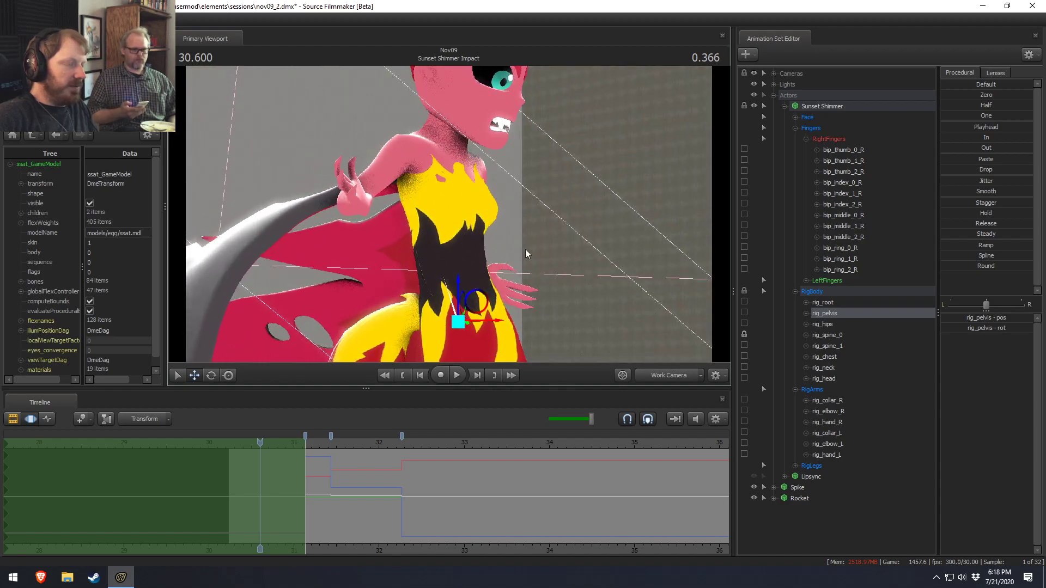
left_click_drag(498, 251, 602, 315, "alt")
left_click(672, 380)
key("space")
key("space")
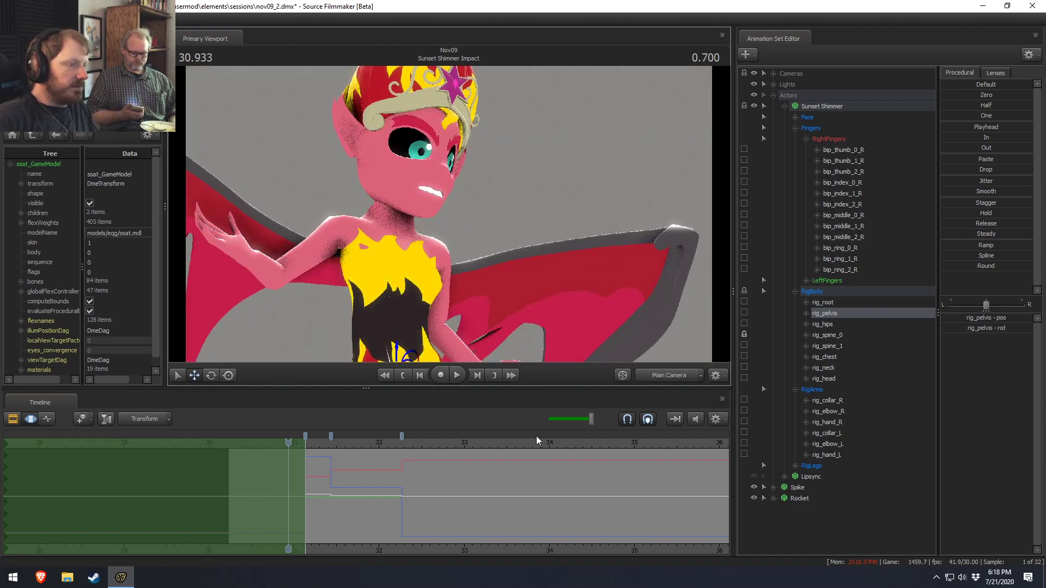
left_click_drag(288, 447, 232, 449)
key("space")
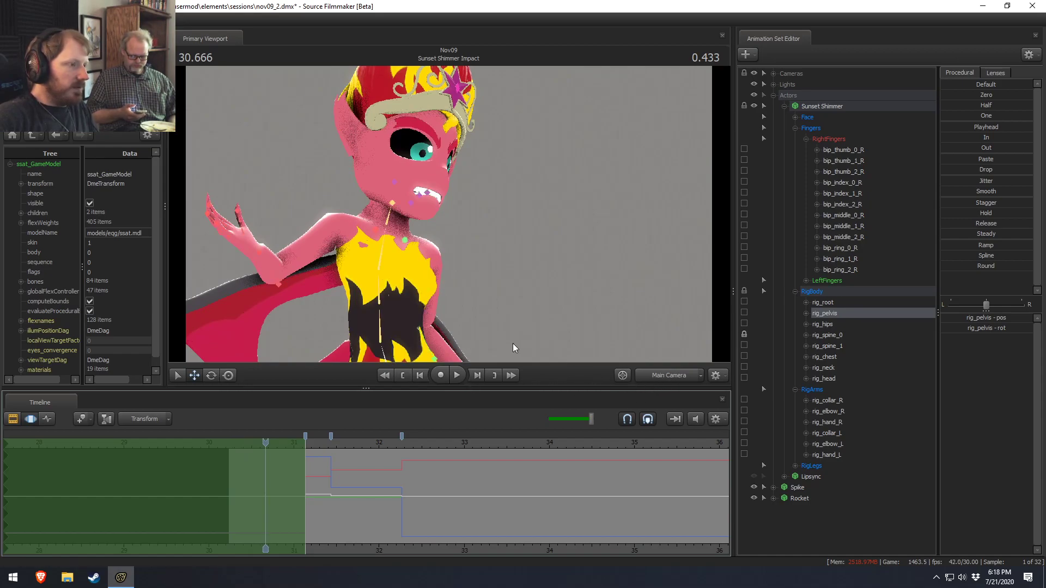
Step: Raise rig_hand_L beside the torso in the Work Camera and rotate it so the fingers point up and outward
left_click(672, 378)
left_click(492, 319)
key("e")
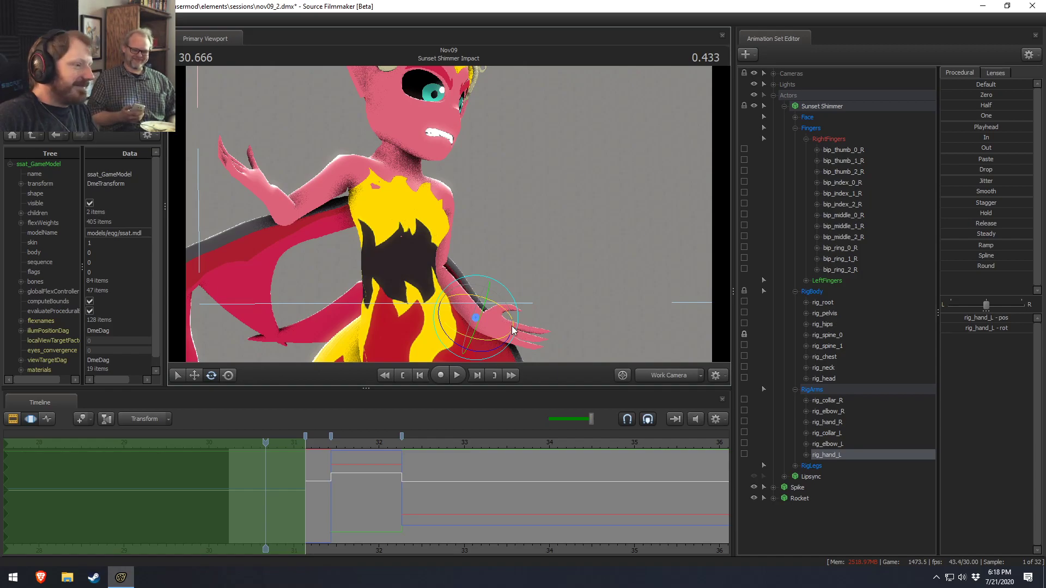
left_click_drag(521, 329, 502, 212)
key("w")
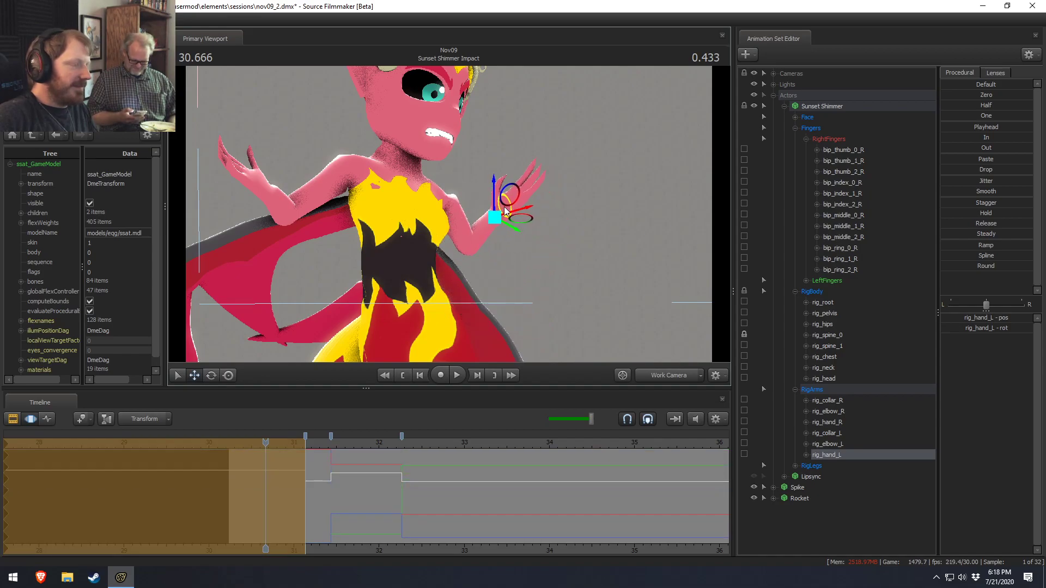
Step: Reposition rig_hand_L away from the body, using a view from above to judge its depth
left_click_drag(648, 309, 483, 247)
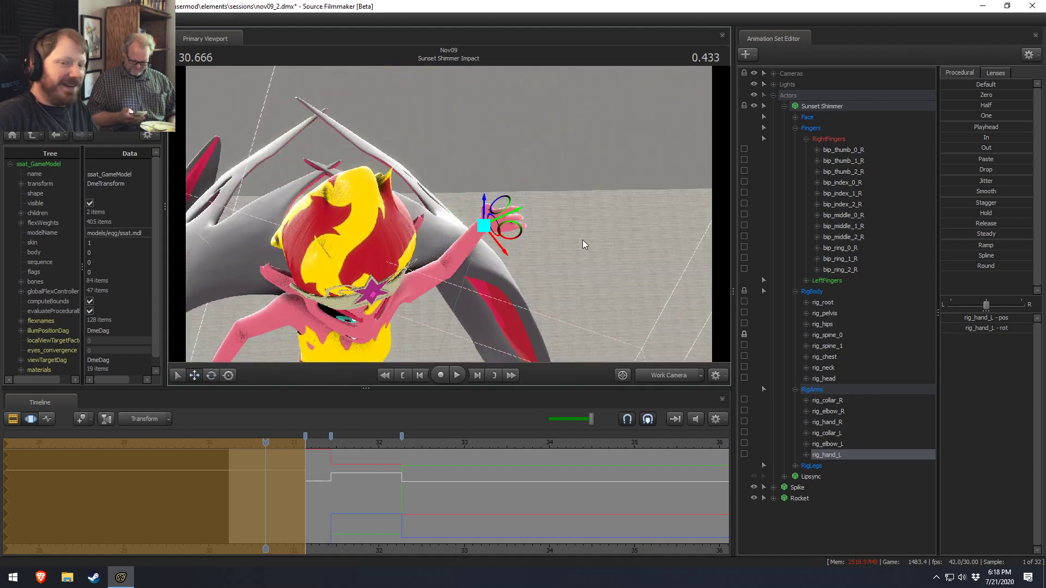
left_click_drag(511, 240, 532, 250)
key("e")
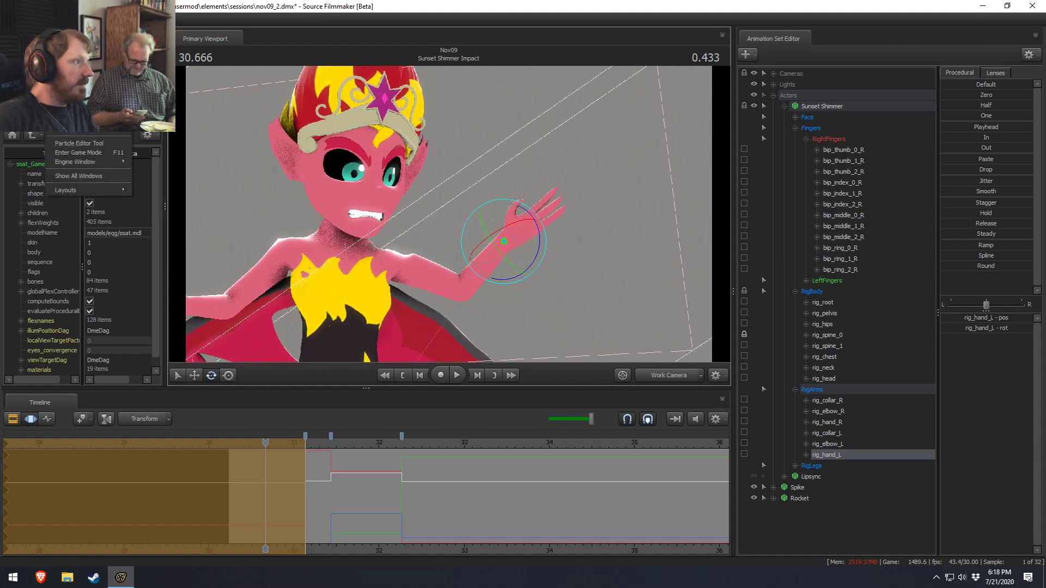
Step: Open a Secondary Viewport showing the Main Camera and dock it above the Animation Set Editor
left_click(80, 71)
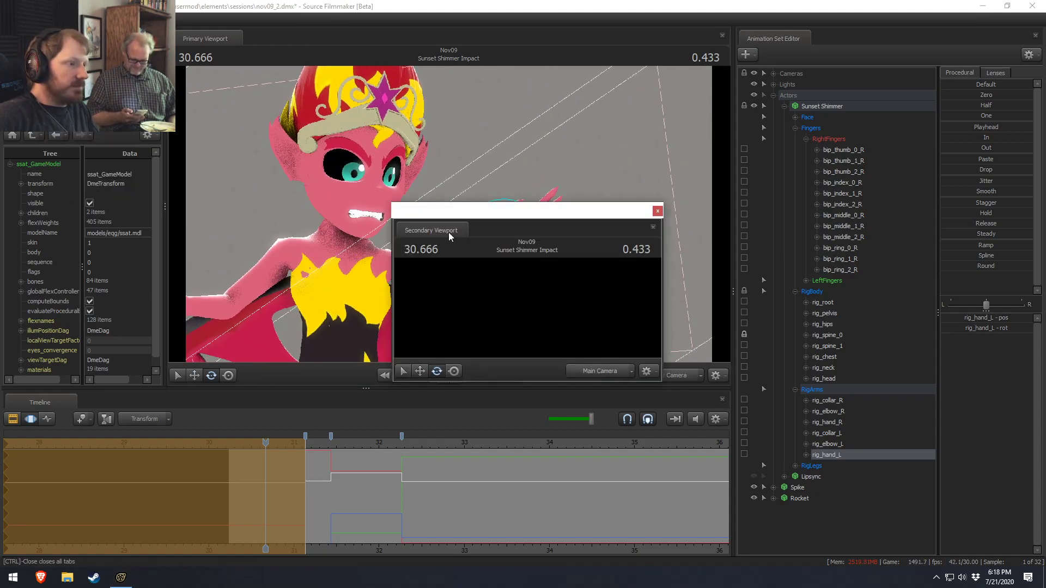
left_click_drag(437, 243, 890, 272)
left_click_drag(880, 161, 888, 263)
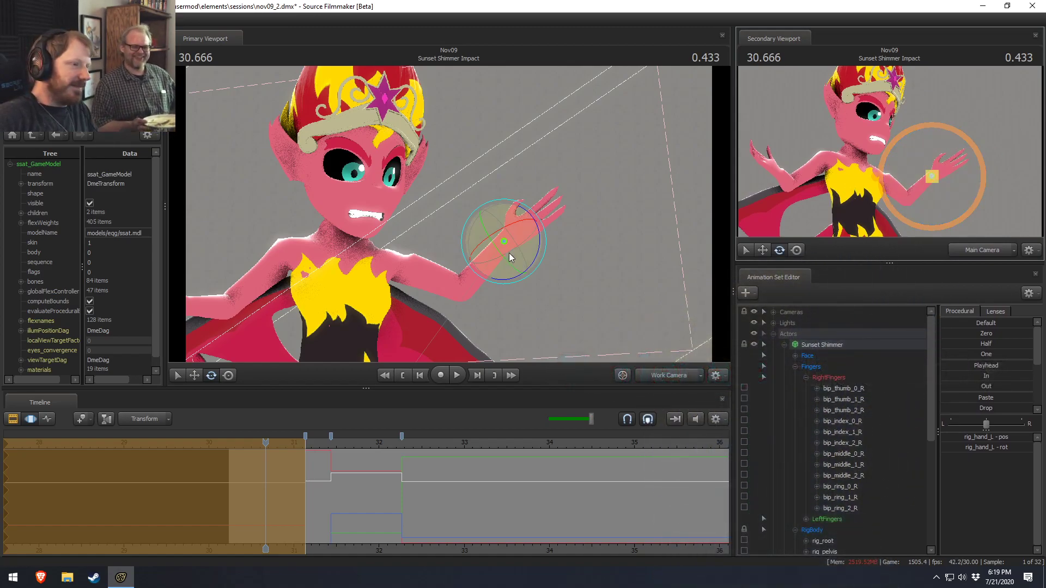
Step: Lower rig_hand_L beside the torso and rotate it so the forearm flattens and the palm opens upward
key("w")
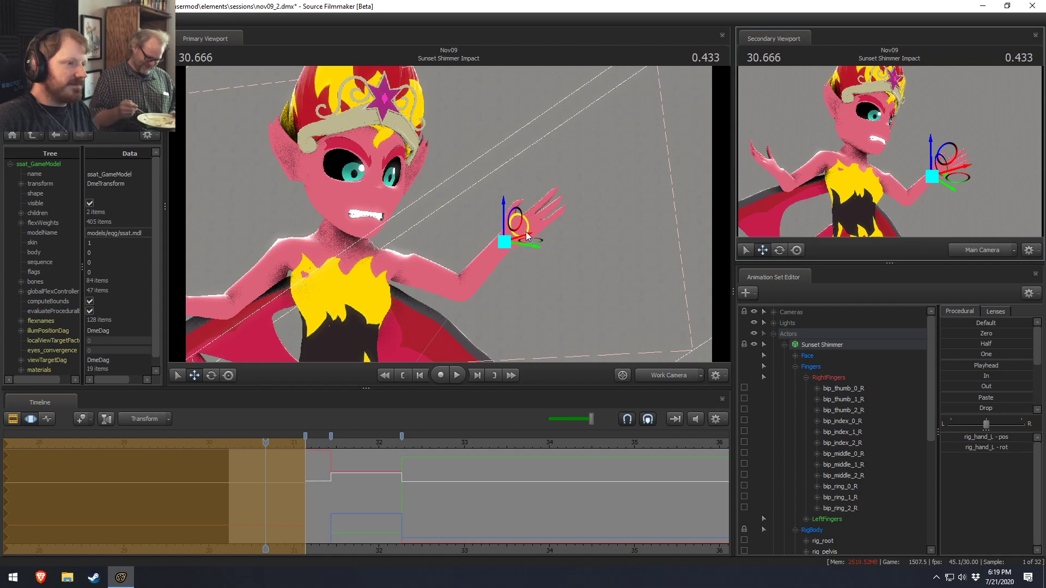
left_click_drag(611, 279, 535, 264)
key("e")
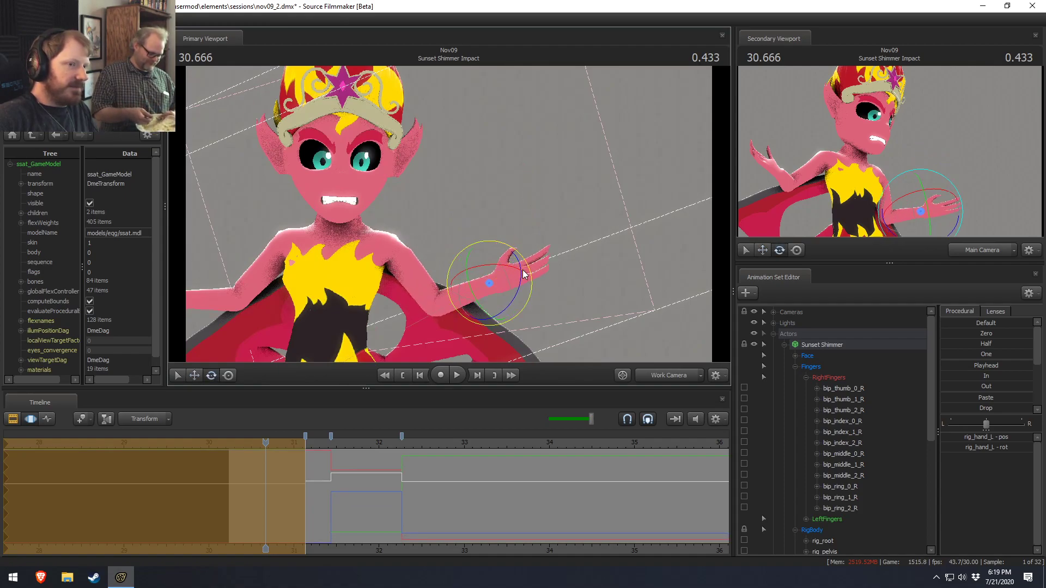
Step: Raise rig_elbow_L to level out the forearm, and shift rig_hand_L slightly farther outward
left_click(442, 326, "ctrl")
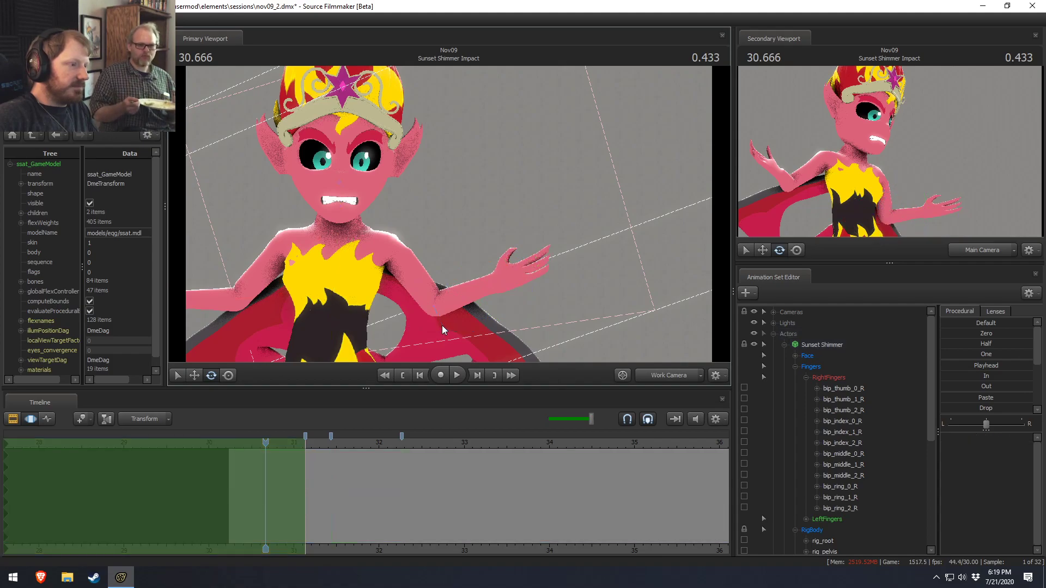
left_click(449, 335)
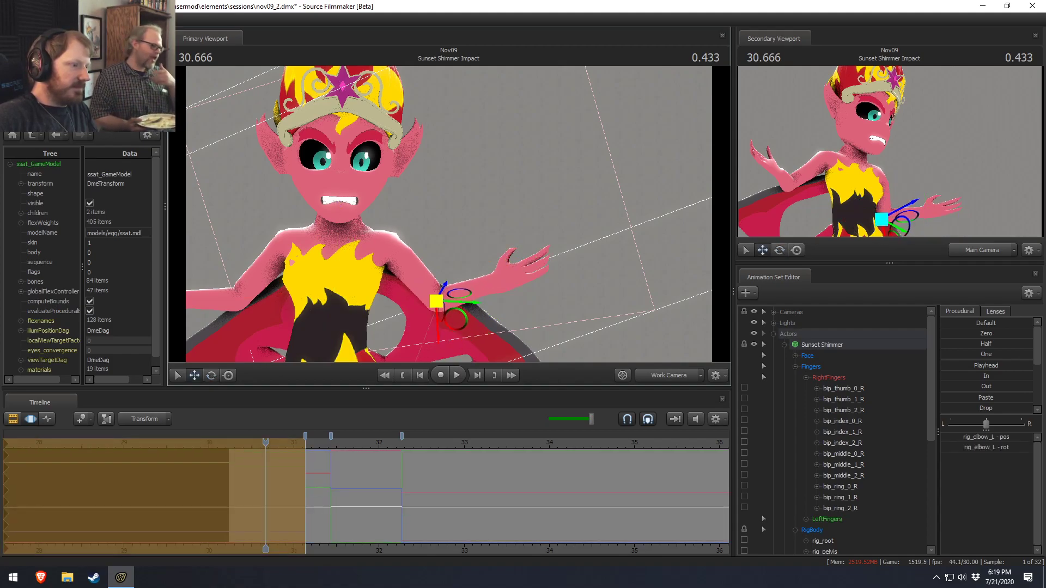
left_click_drag(435, 301, 462, 224)
left_click(490, 283)
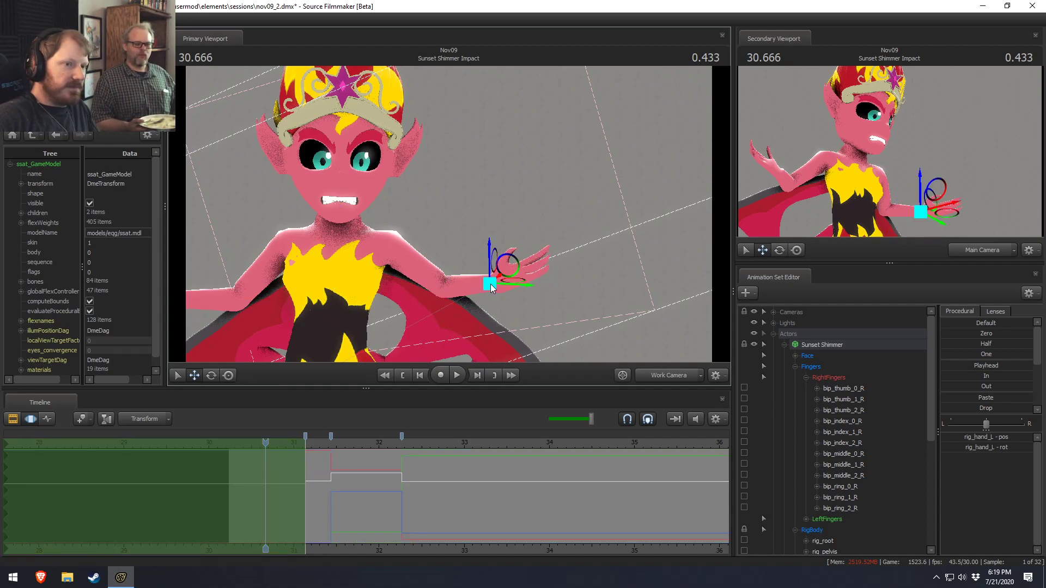
left_click_drag(513, 271, 621, 268)
mouse_move(450, 221)
left_mouse_down("alt")
mouse_move(419, 217)
mouse_move(452, 214)
left_mouse_up("alt")
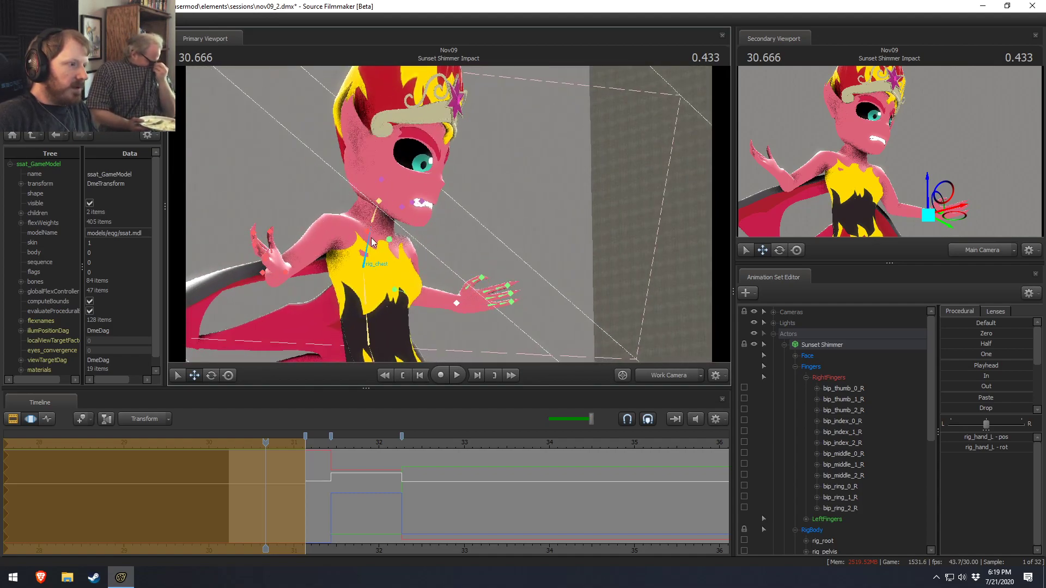
Step: Try moving both collar controls forward and down using a side view, and undo the change
left_click(354, 236)
left_click_drag(354, 236, 431, 207)
left_click_drag(431, 207, 579, 265, "alt")
left_click(432, 234)
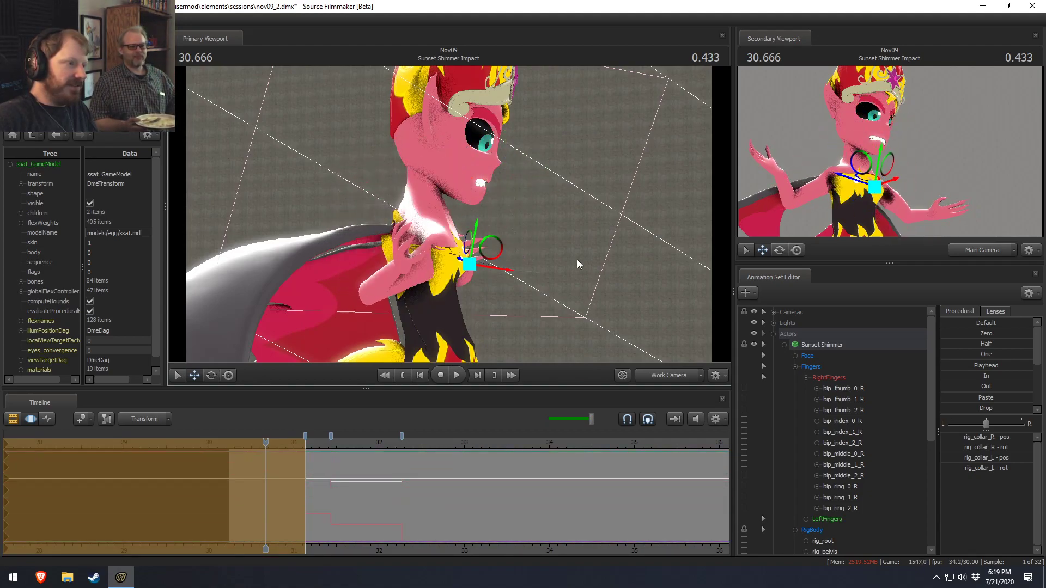
left_click(668, 382)
key("ctrl+z")
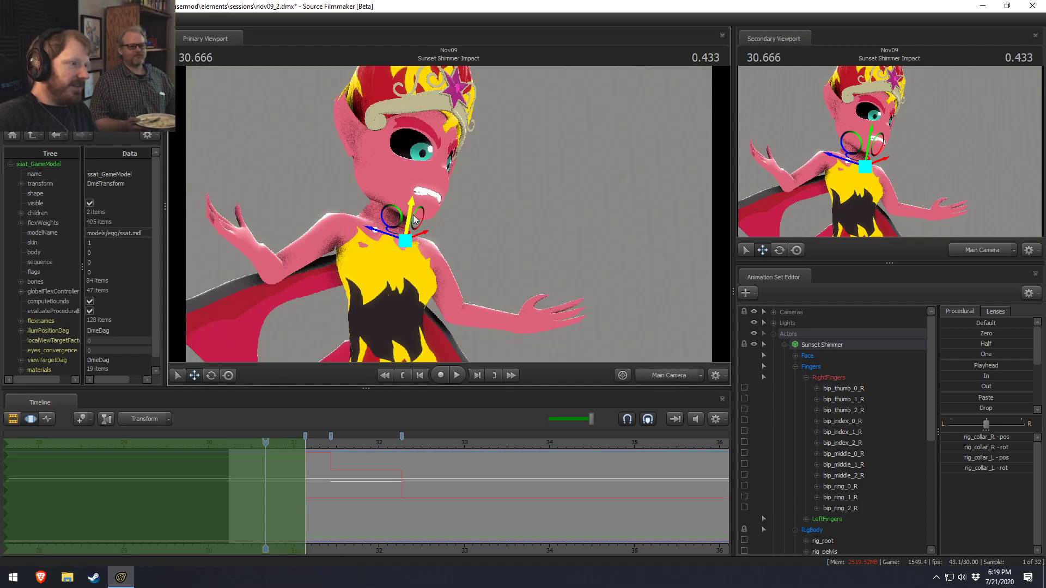
Step: Try lowering and rotating rig_collar_L and rig_collar_R together in the Main Camera, and play the pose back
mouse_move(421, 221)
left_mouse_down()
mouse_move(430, 164)
mouse_move(430, 308)
mouse_move(354, 101)
mouse_move(502, 274)
mouse_move(415, 145)
mouse_move(444, 233)
mouse_move(455, 210)
mouse_move(457, 228)
mouse_move(411, 232)
mouse_move(463, 223)
mouse_move(362, 231)
mouse_move(435, 301)
mouse_move(424, 252)
mouse_move(393, 221)
mouse_move(418, 190)
mouse_move(464, 316)
mouse_move(372, 192)
mouse_move(465, 302)
mouse_move(322, 242)
mouse_move(431, 292)
mouse_move(348, 232)
mouse_move(427, 292)
mouse_move(367, 238)
mouse_move(425, 256)
mouse_move(405, 235)
mouse_move(416, 233)
mouse_move(402, 251)
mouse_move(414, 242)
mouse_move(403, 287)
mouse_move(425, 238)
left_mouse_up()
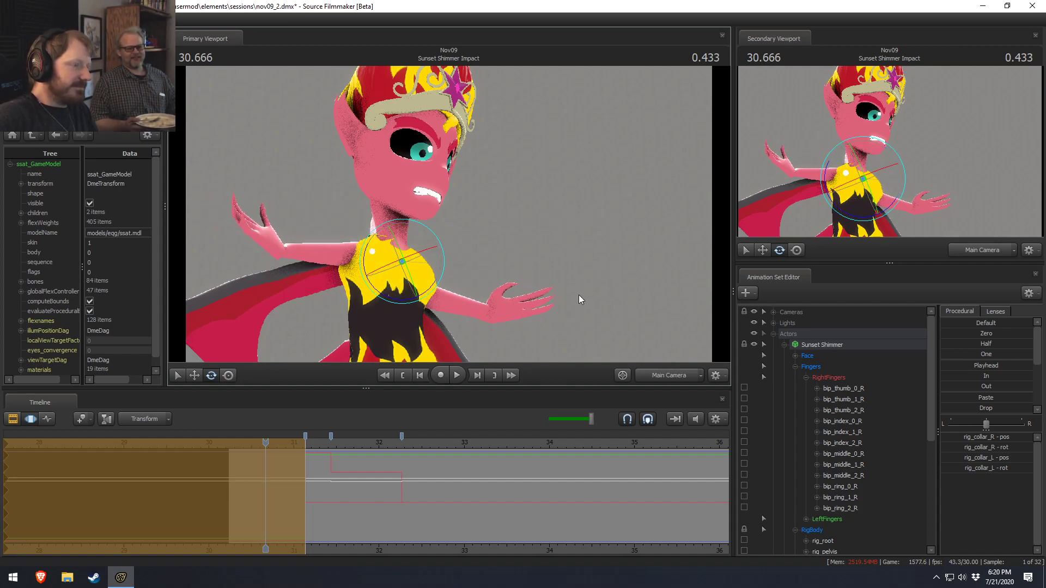
left_click_drag(273, 458, 246, 456)
key("space")
key("space")
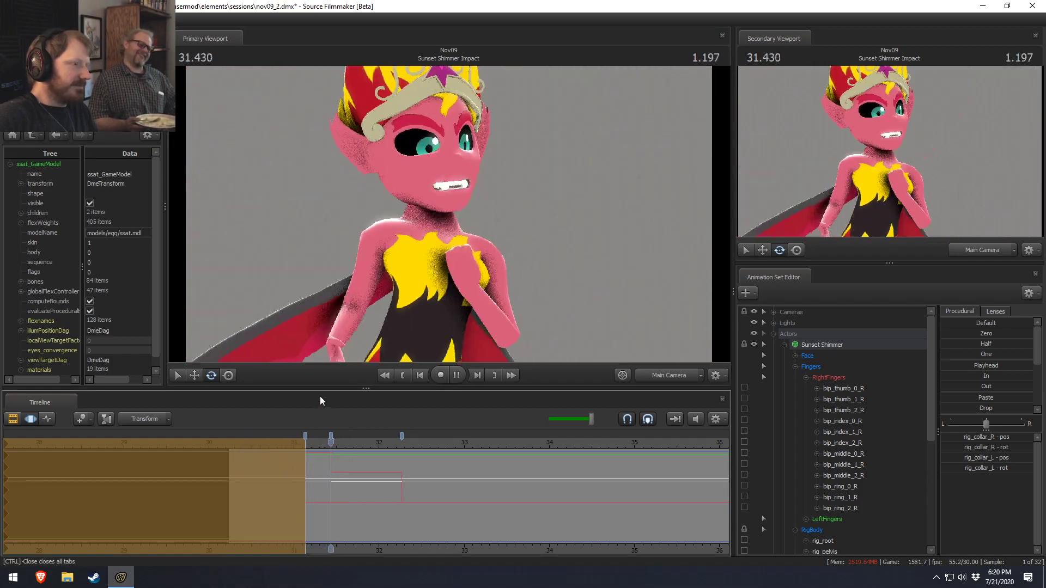
left_click(243, 462)
key("space")
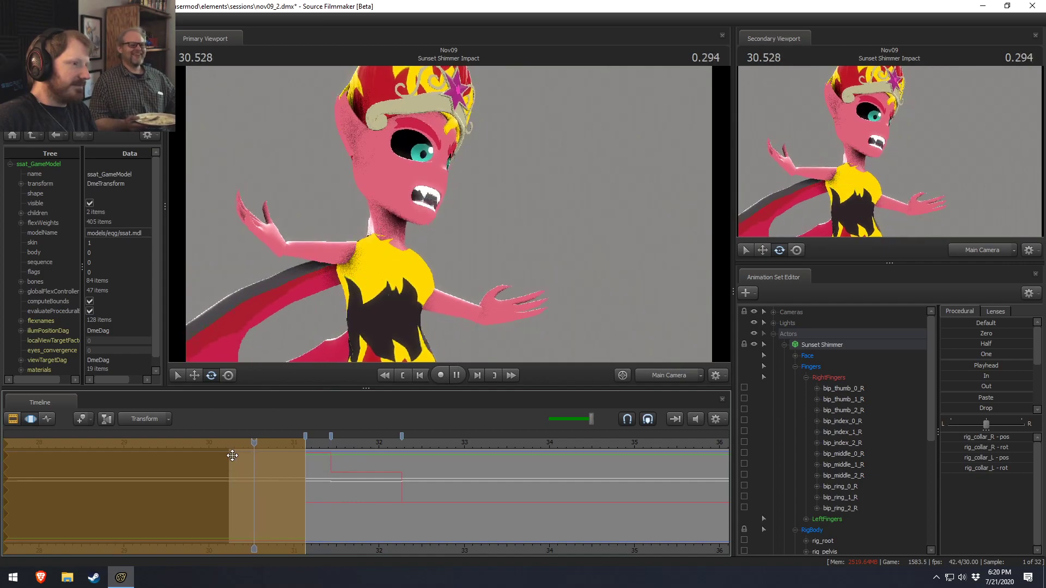
key("space")
Step: Adjust the rotation of both collars at 30.733 s, and inspect the neck from the side in the Work Camera
left_click_drag(329, 449, 271, 442)
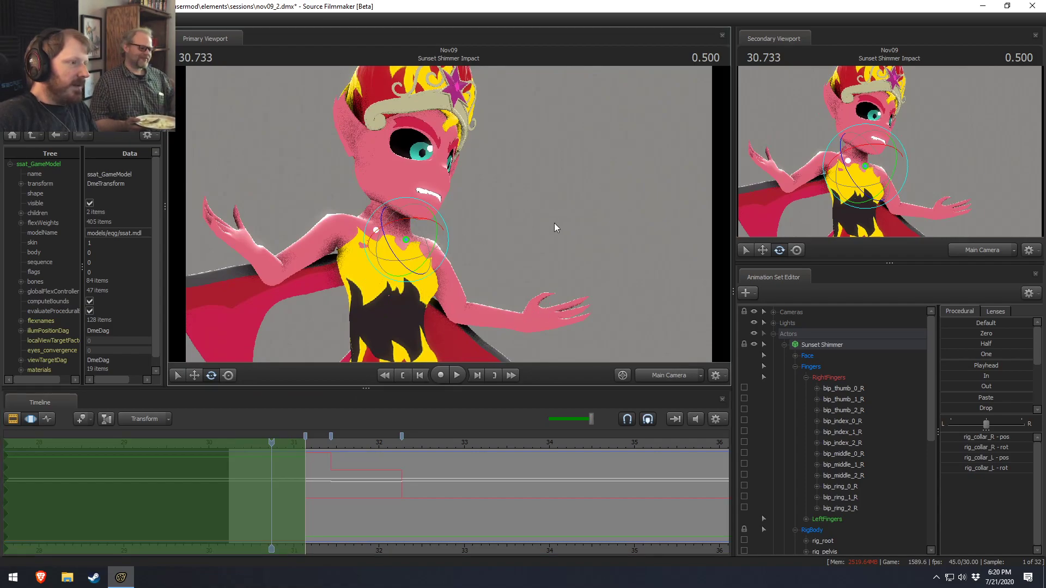
mouse_move(449, 214)
left_mouse_down()
mouse_move(479, 218)
mouse_move(445, 210)
left_mouse_up()
left_click(479, 201)
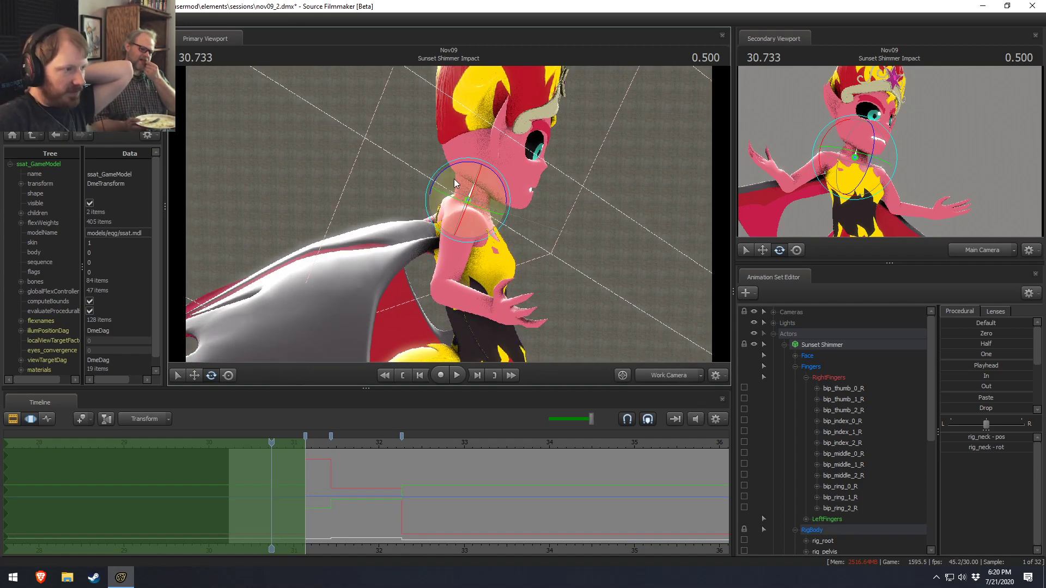
left_click_drag(603, 237, 450, 210)
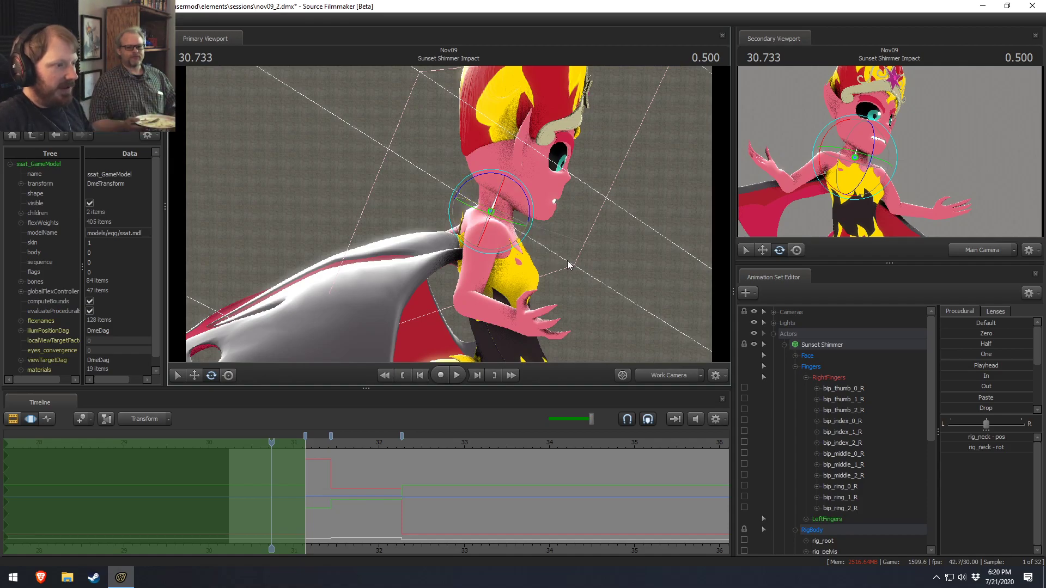
left_click_drag(582, 279, 561, 262, "alt")
Step: Select rig_collar_L and rig_collar_R together and pull them back behind the chest in the side view
key("w")
left_click_drag(516, 205, 807, 288)
scroll(813, 483, "down", 6)
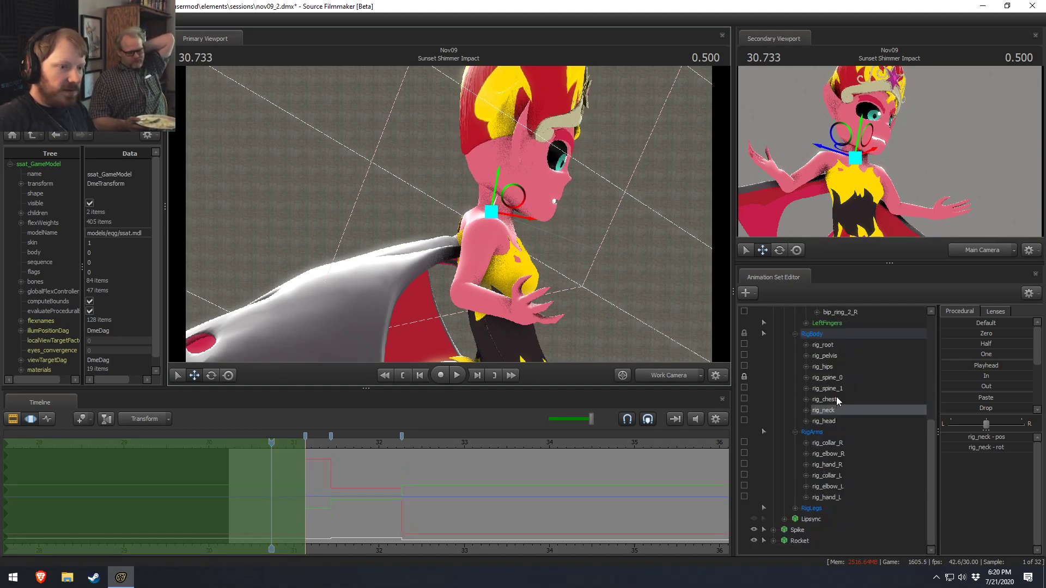
left_click(836, 399)
left_click_drag(489, 235, 582, 289)
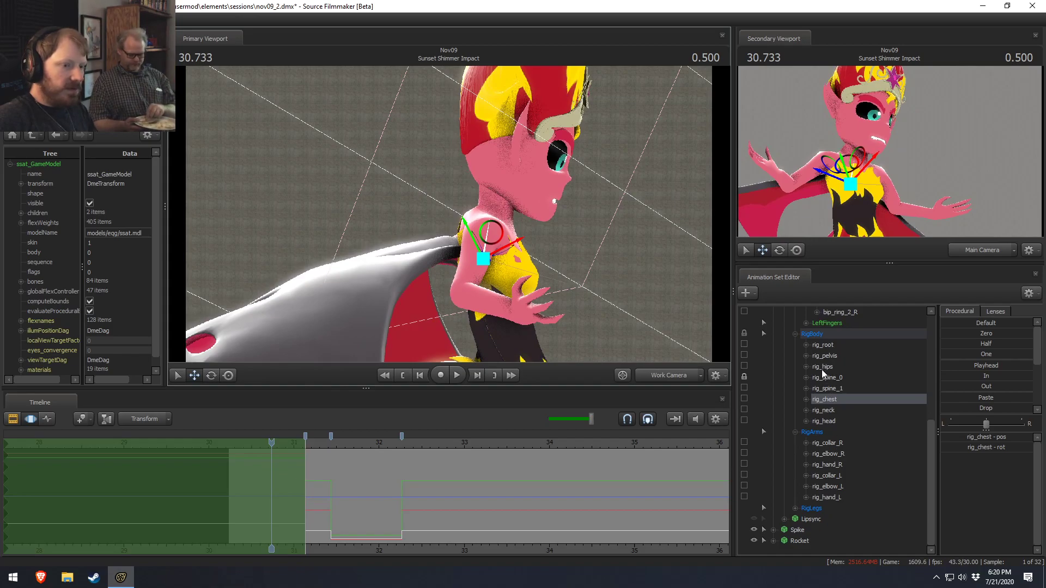
scroll(822, 369, "up", 4)
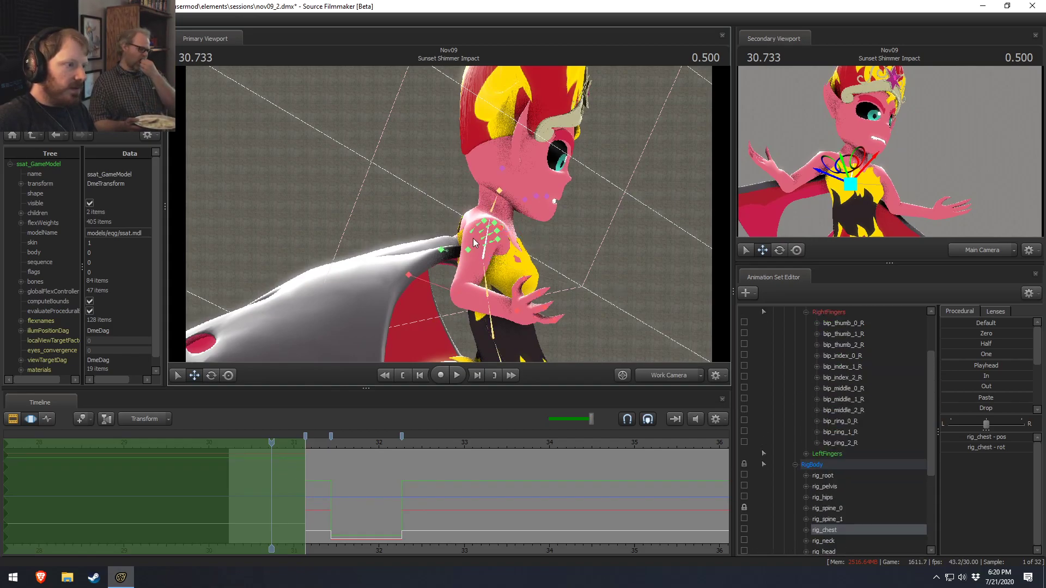
left_click(500, 227, "ctrl")
mouse_move(499, 226)
left_mouse_down("alt")
mouse_move(449, 220)
mouse_move(548, 230)
mouse_move(518, 224)
mouse_move(545, 224)
mouse_move(532, 207)
mouse_move(474, 207)
mouse_move(490, 235)
mouse_move(514, 228)
mouse_move(507, 212)
left_mouse_up("alt")
left_click(498, 238, "ctrl")
key("ctrl+y")
key("e")
key("w")
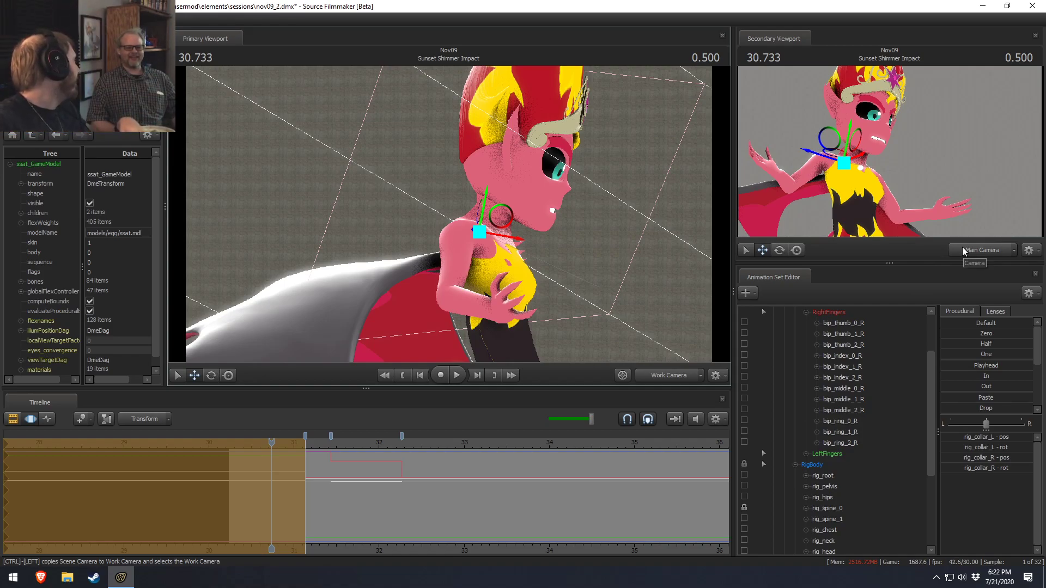
Step: Reposition and rotate rig_neck at 30.700 s, and rotate rig_head to adjust the face direction
left_click_drag(329, 473, 269, 450)
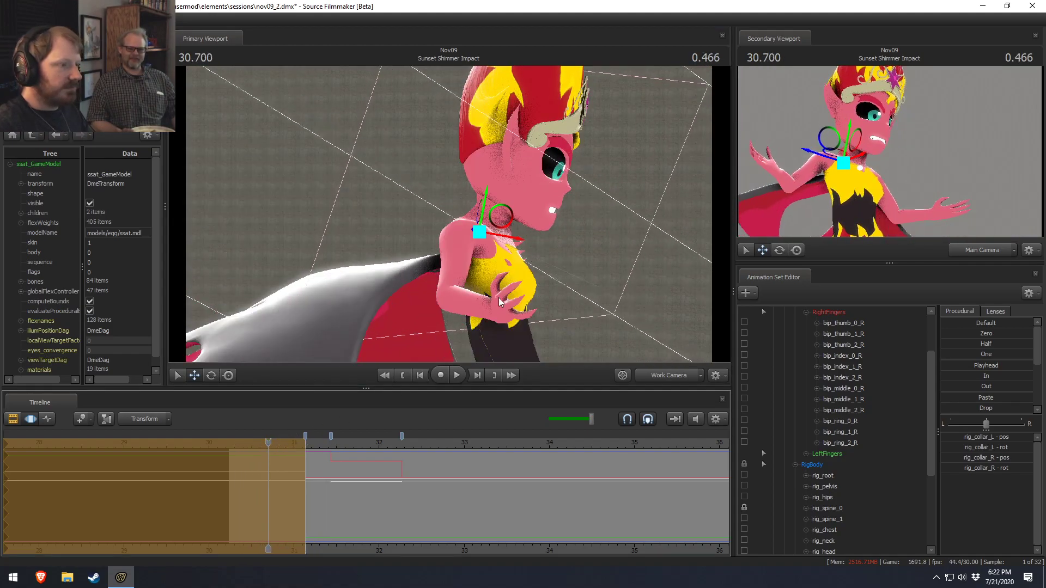
left_click(509, 221)
key("w")
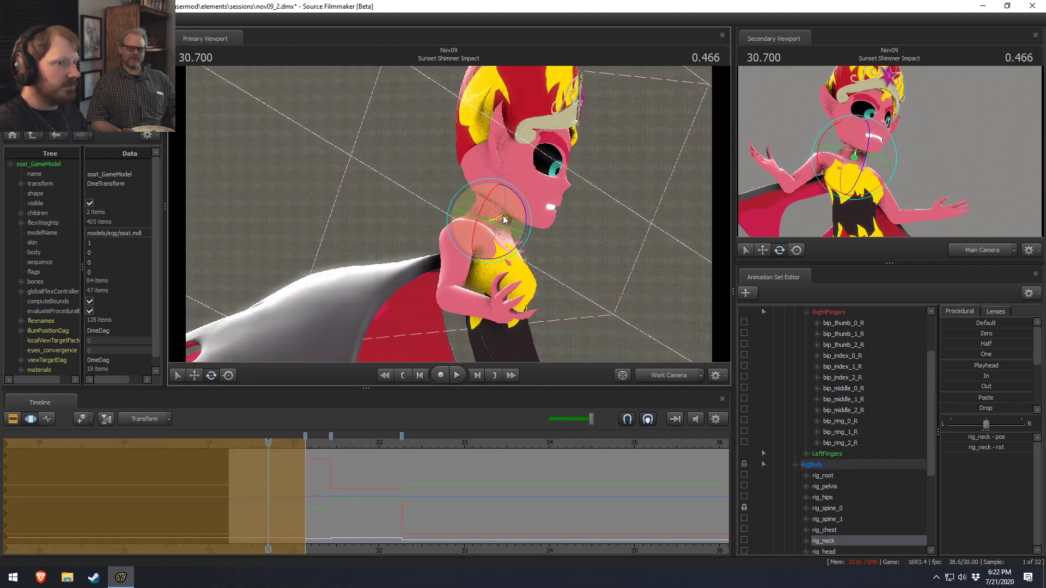
left_click_drag(522, 229, 462, 212)
key("e")
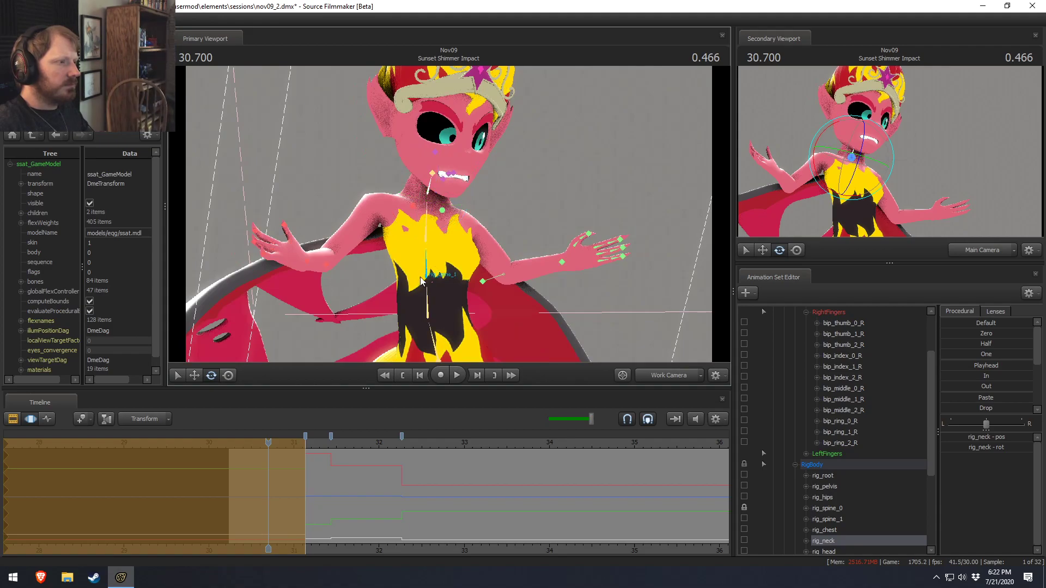
left_click(430, 177)
left_click_drag(455, 165, 457, 168)
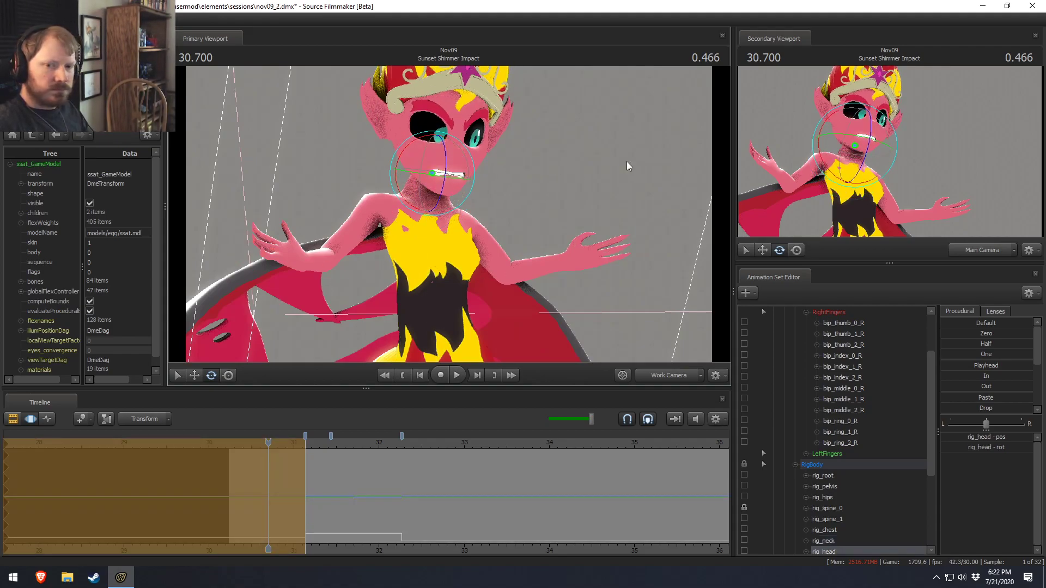
Step: Expand Sunset Shimmer's Face and Eyes control groups and select viewTarget
scroll(845, 328, "up", 2)
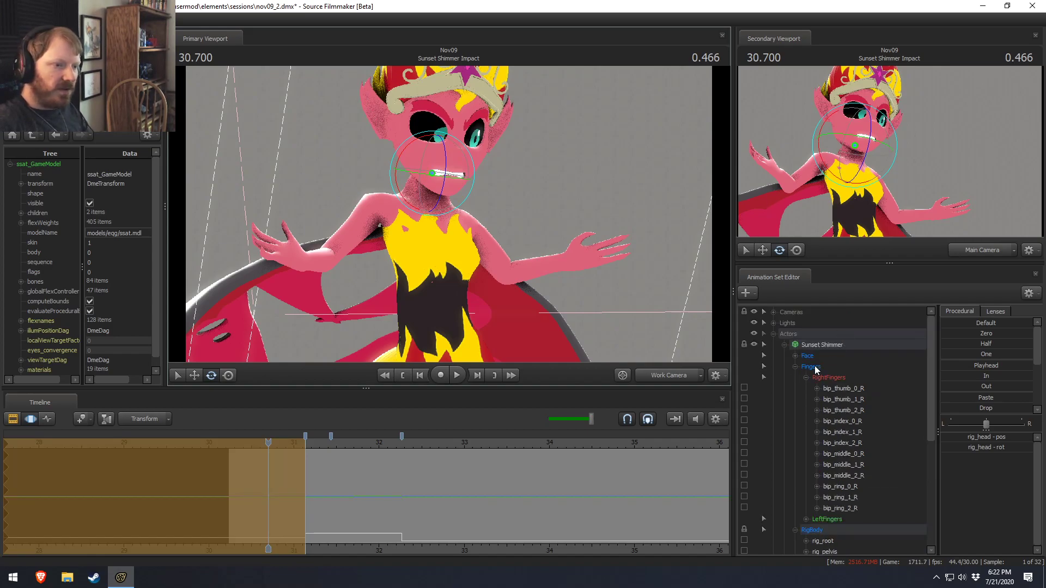
left_click(792, 356)
left_click(795, 356)
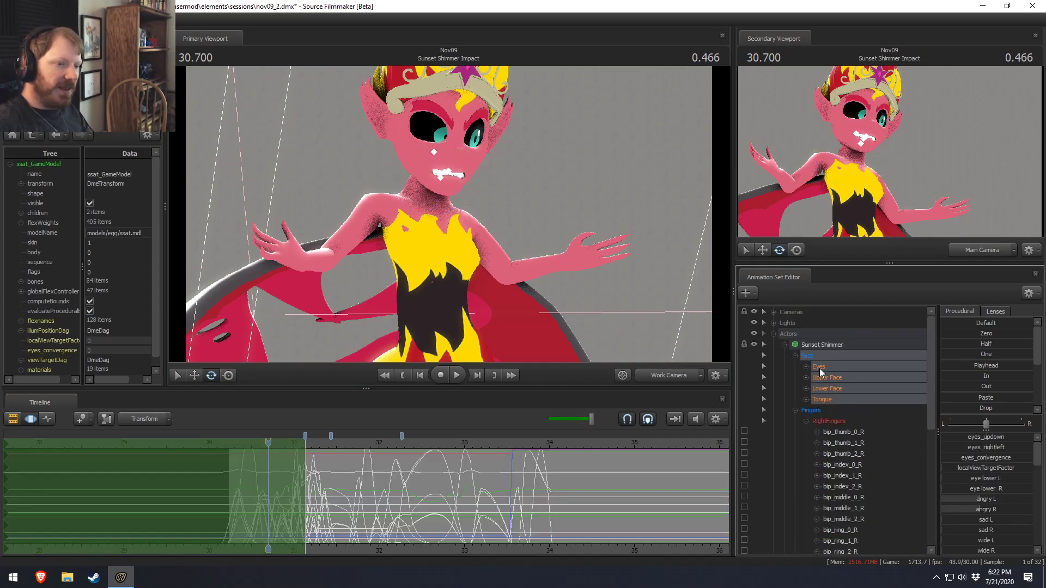
left_click(806, 368)
left_click(836, 369)
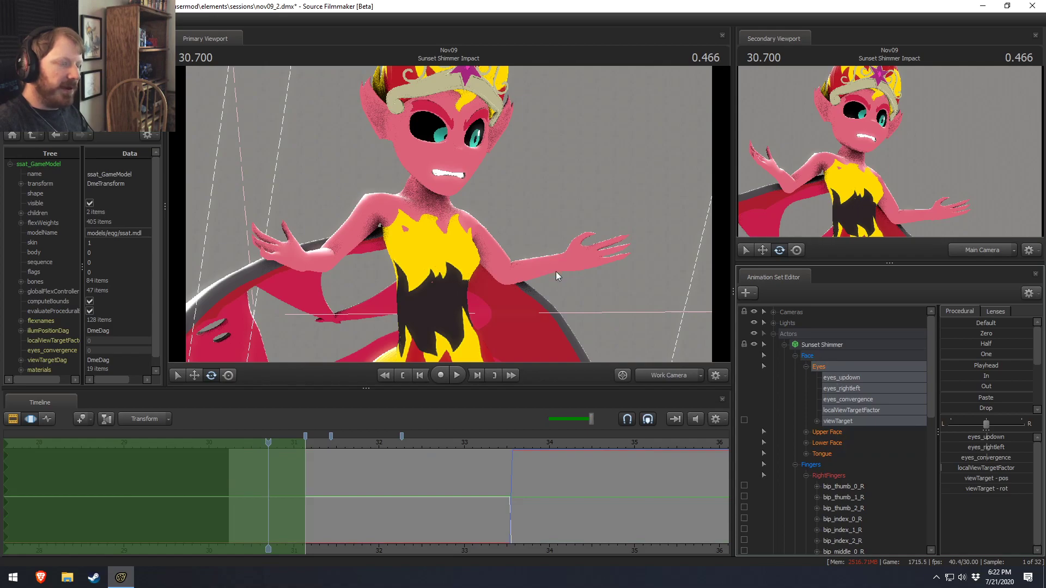
left_click(870, 425)
Step: Examine where viewTarget sits relative to the character's full body in the Work Camera
left_click_drag(480, 243, 619, 325)
key("s")
mouse_move(451, 212)
left_mouse_down()
mouse_move(451, 223)
mouse_move(451, 212)
left_mouse_up()
left_click_drag(409, 125, 573, 309)
key("w")
left_click_drag(653, 282, 633, 311)
left_click_drag(540, 251, 450, 214)
key("d")
key("Return")
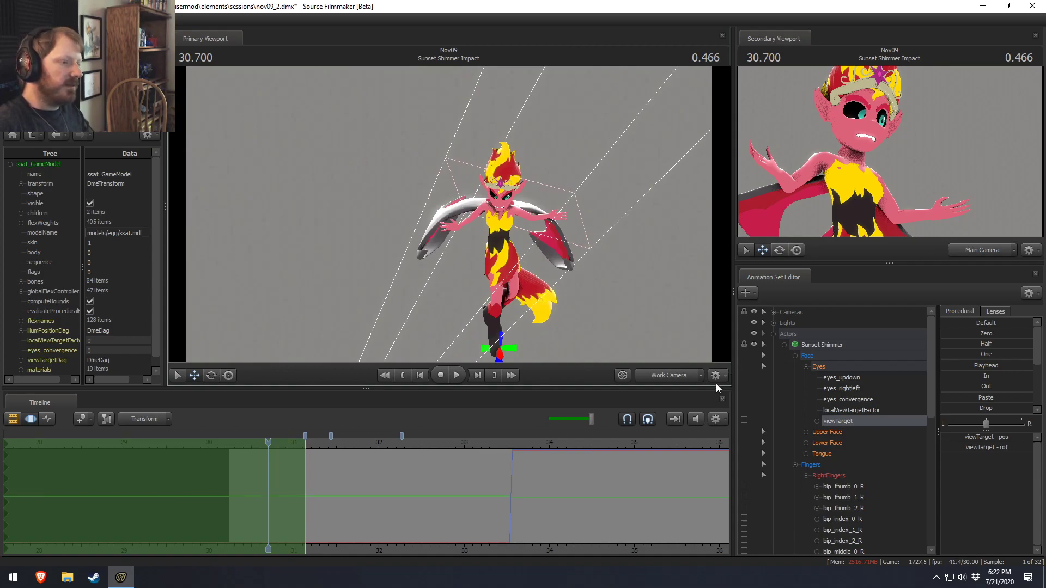
Step: Match the Work Camera to the scene camera, and rotate rig_head to face toward her left hand
left_click(657, 382)
left_click(665, 376, "ctrl")
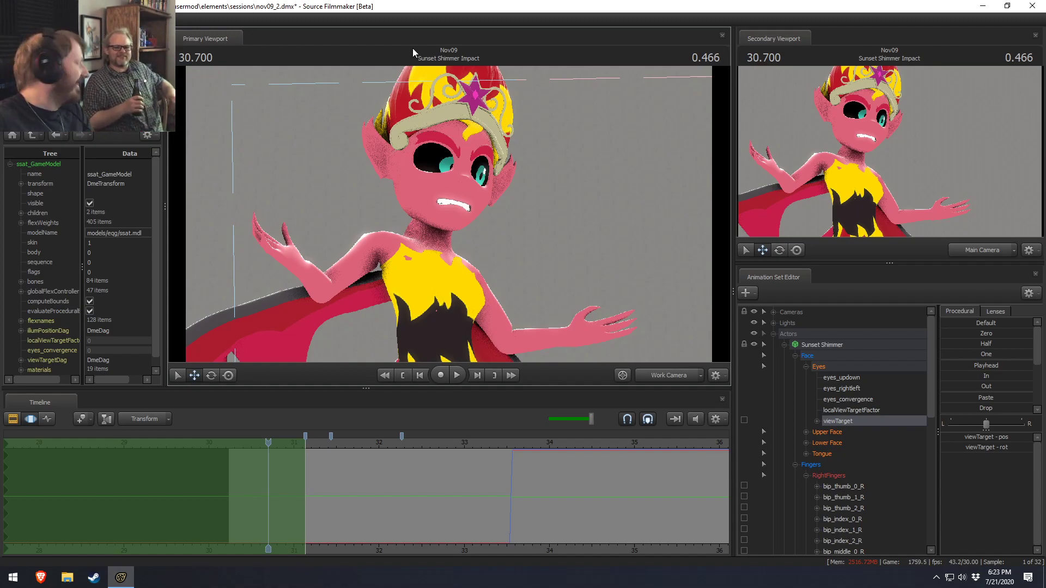
key("ctrl")
left_click(434, 219, "ctrl")
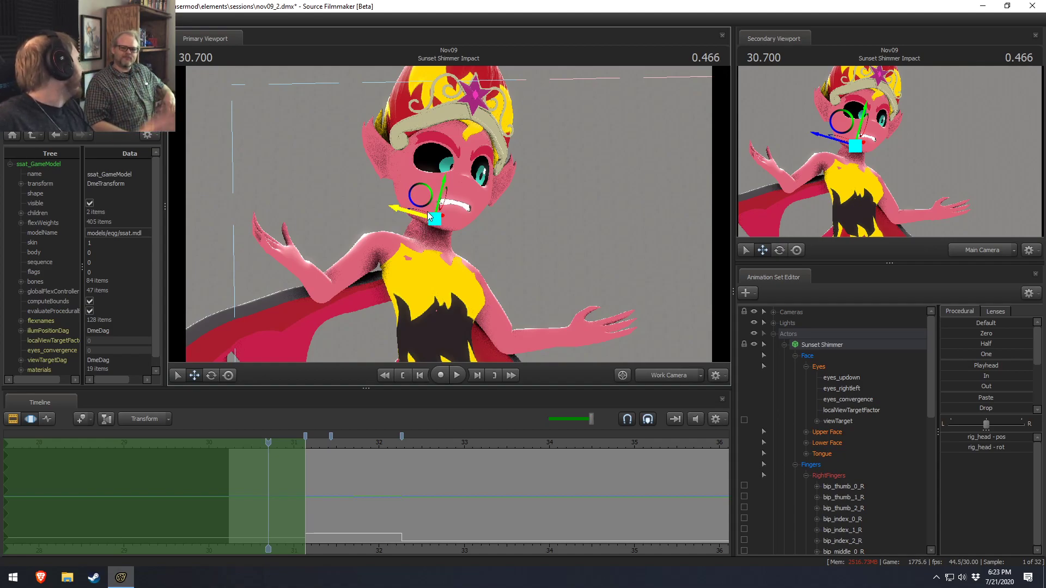
key("e")
left_click_drag(450, 202, 456, 200)
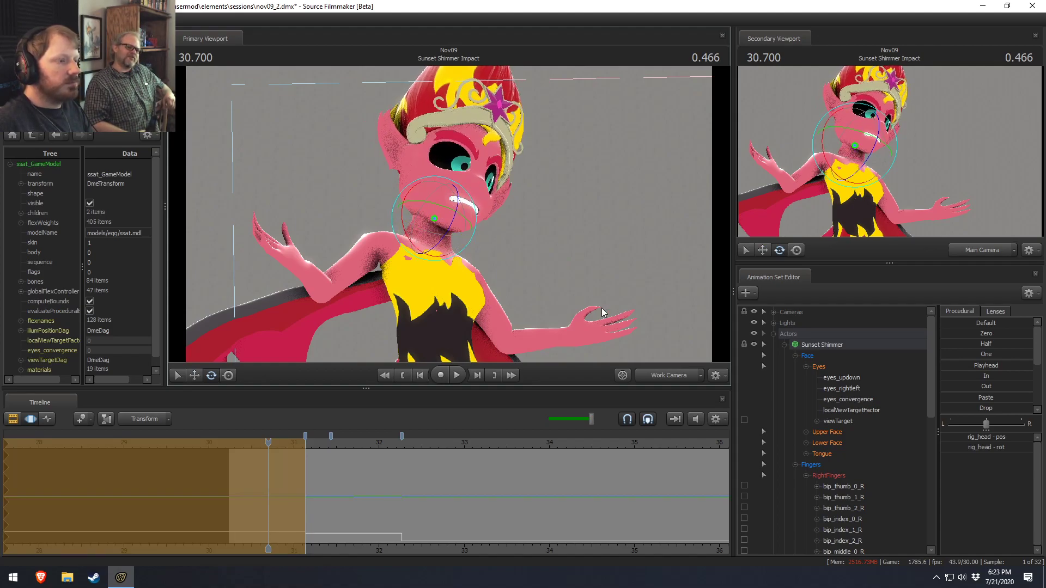
Step: Play back the shot repeatedly from before the held arm pose to examine the head and shoulder motion
left_click_drag(276, 444, 182, 452)
key("space")
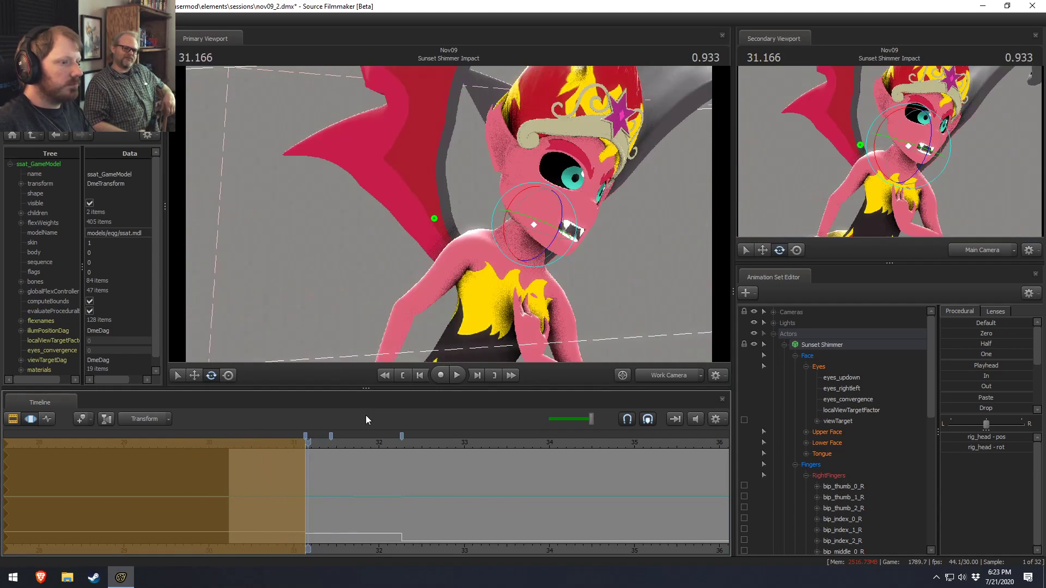
key("space")
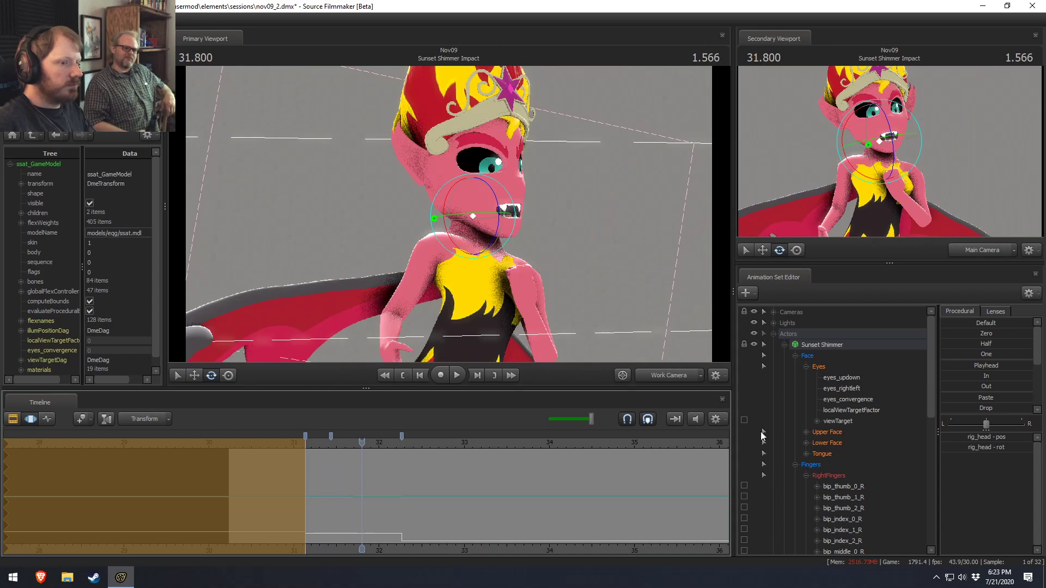
key("space")
key("space")
left_click_drag(263, 447, 232, 451)
key("space")
key("space")
left_click_drag(325, 446, 228, 445)
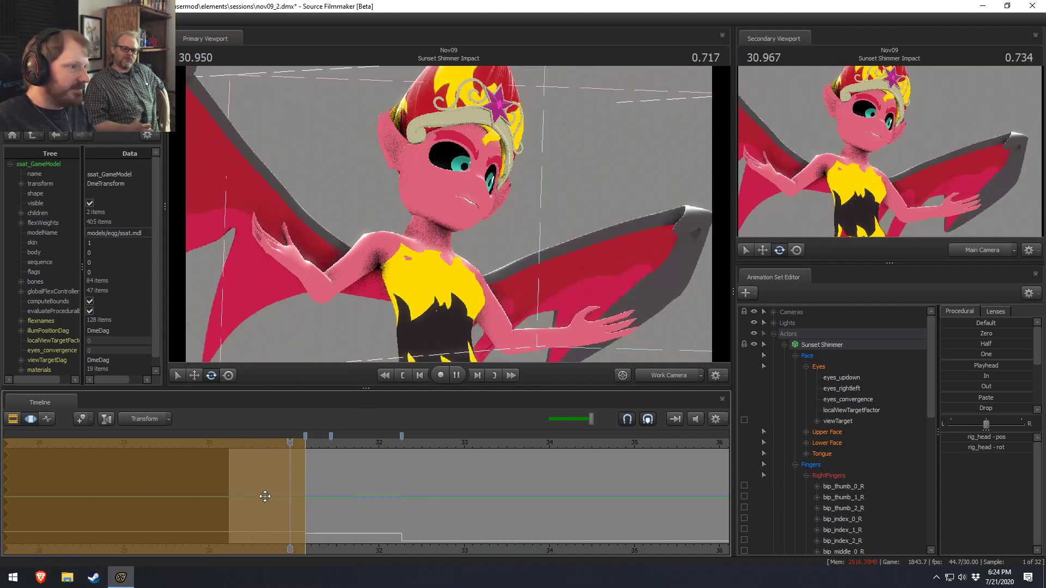
key("space")
Step: Select rig_neck and rig_head together at 30.833 s and rotate them to turn the face back toward the Main Camera
left_click_drag(326, 445, 279, 443)
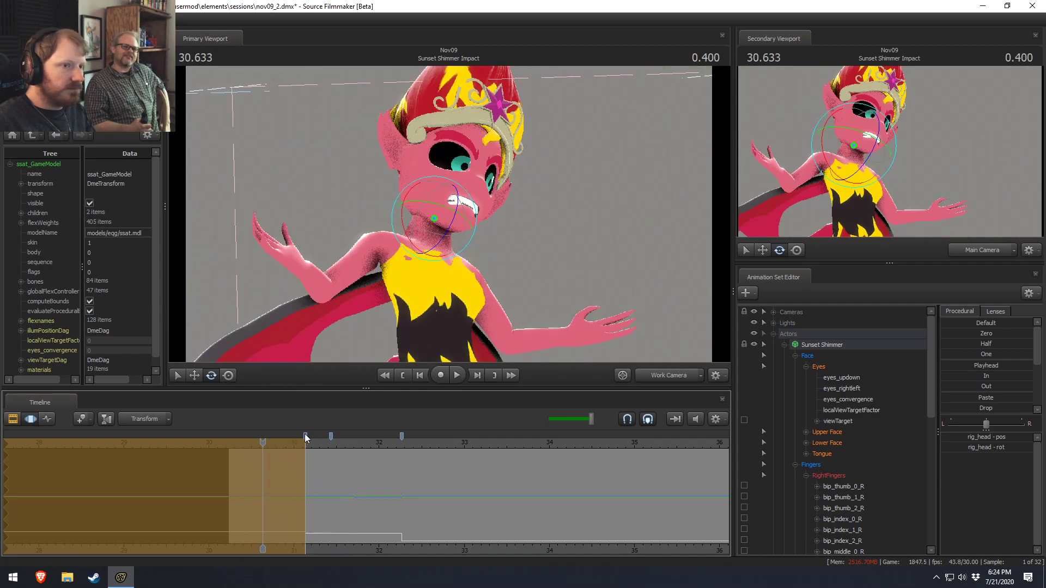
left_click(853, 152, "ctrl+shift")
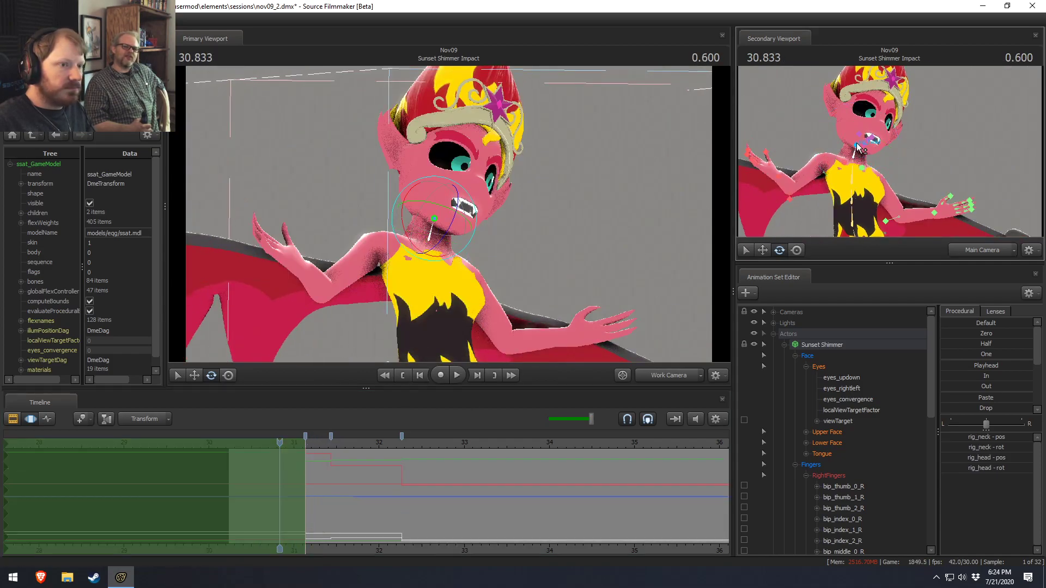
left_click_drag(880, 129, 861, 127)
Step: Reposition viewTarget to redirect the eyes at 30.833 s, and lower the Upper Face angry L and angry R controls to zero
left_click(839, 424)
left_click_drag(439, 190, 520, 194)
key("s")
key("w")
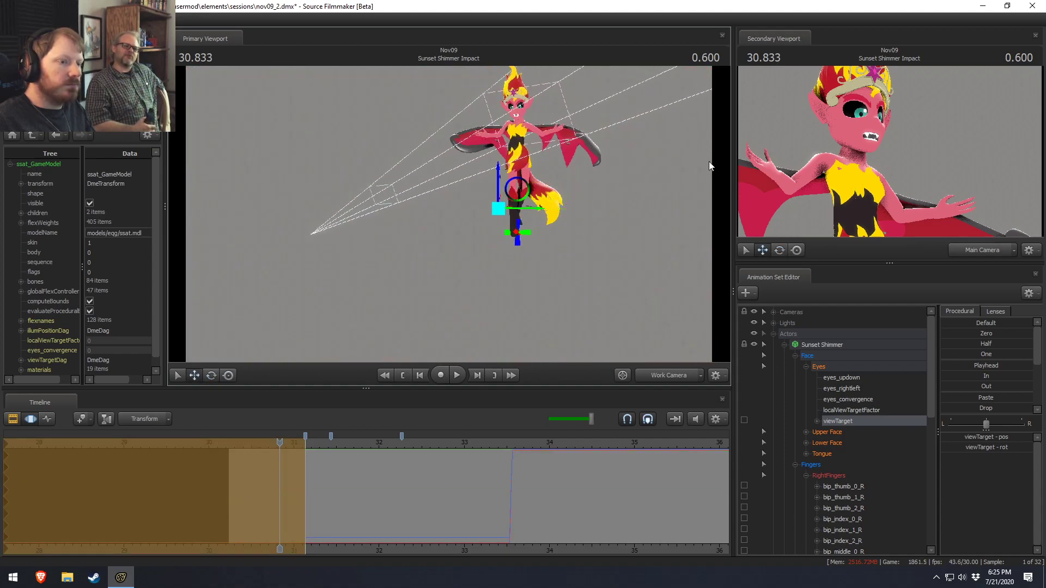
left_click(843, 431)
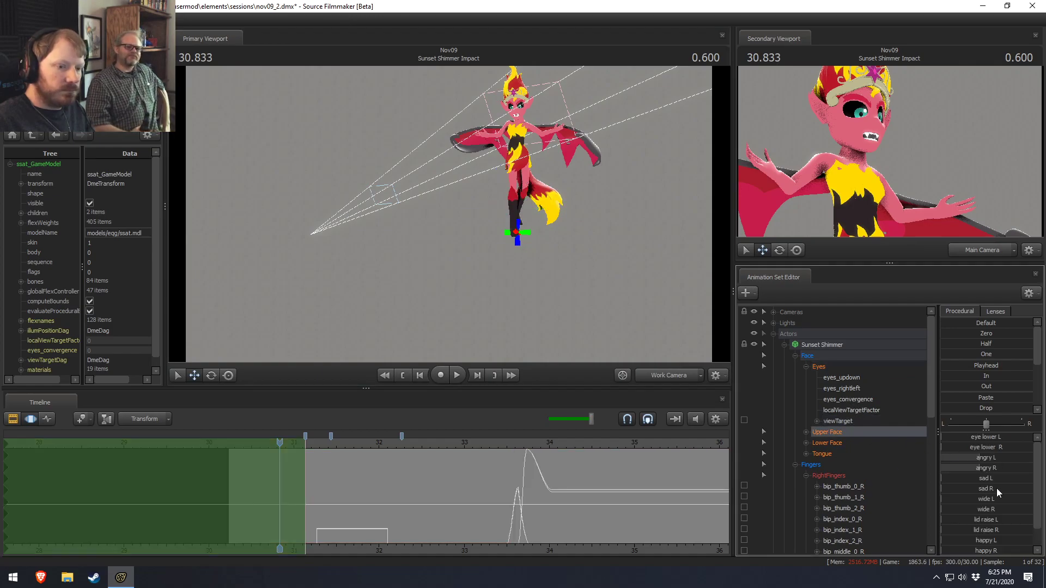
left_click_drag(976, 458, 862, 460)
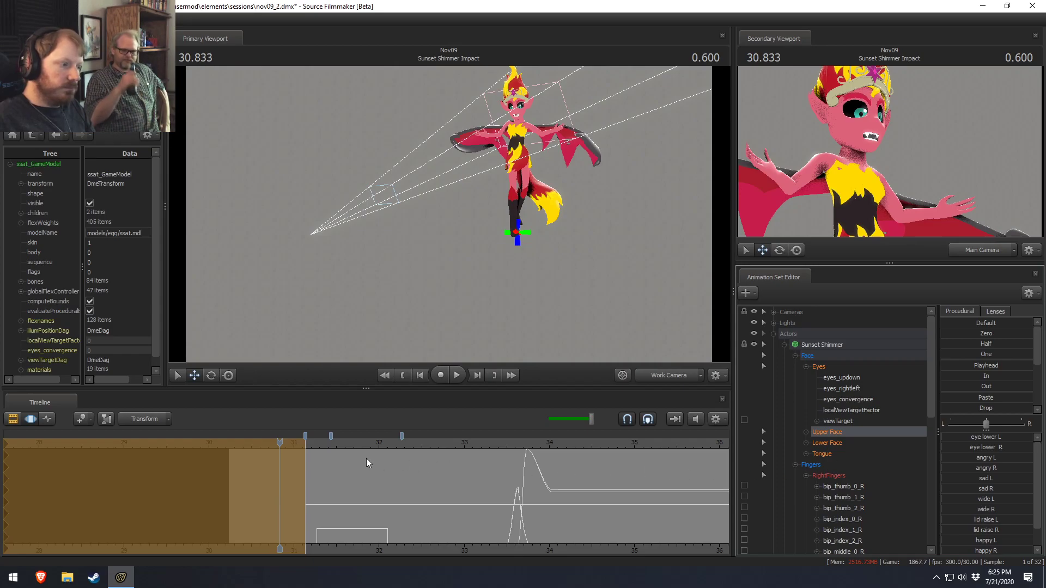
Step: Retime the start of the Upper Face expression change to line up with the bookmark at about 31.43 s
scroll(349, 468, "up", 3)
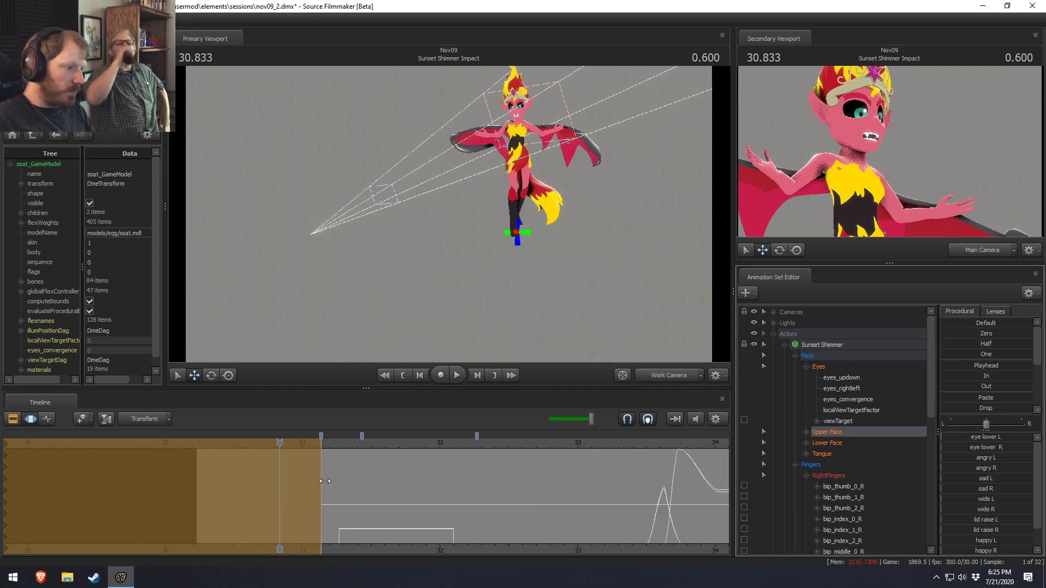
mouse_move(335, 504)
left_mouse_down()
mouse_move(344, 502)
mouse_move(337, 496)
left_mouse_up()
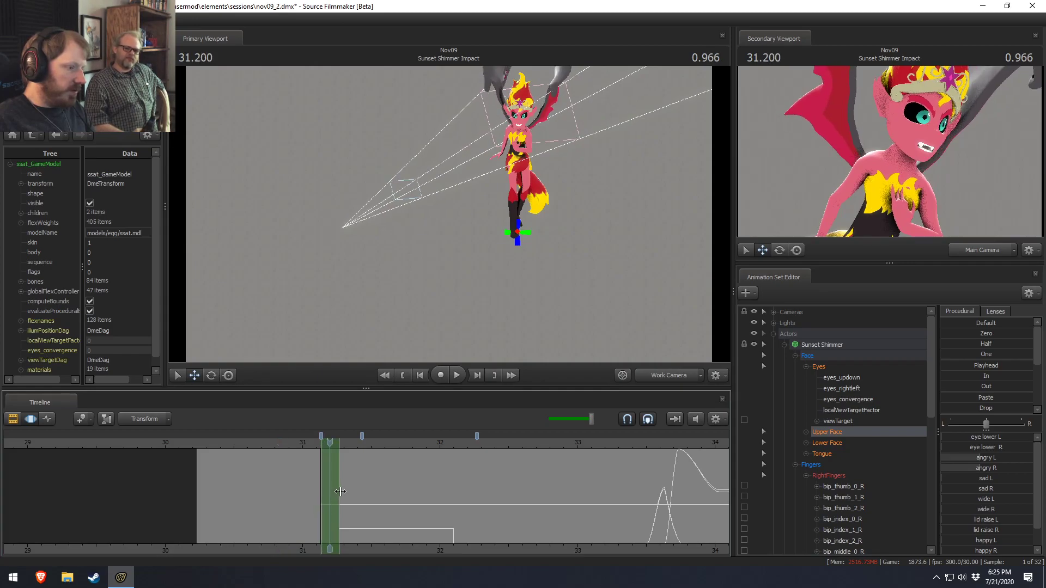
scroll(448, 493, "down", 2)
scroll(450, 490, "up", 2)
mouse_move(347, 485)
left_mouse_down()
mouse_move(368, 476)
mouse_move(343, 489)
left_mouse_up()
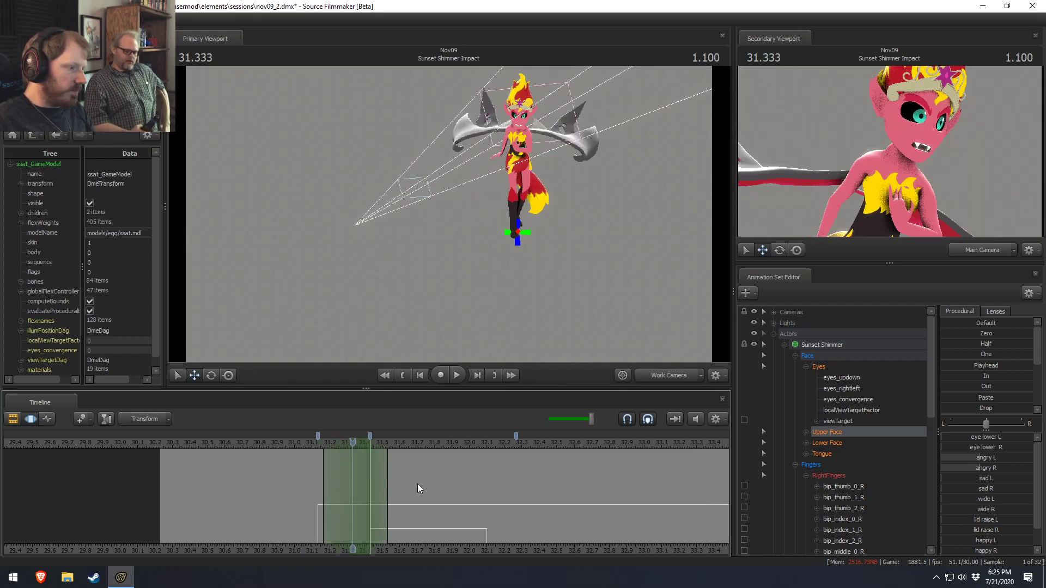
Step: Turn off Bookmarks Attached To Log Data and retime the end of the Upper Face expression to the bookmark at about 32.27 s
left_click(487, 492)
left_click_drag(486, 492, 575, 473, "shift")
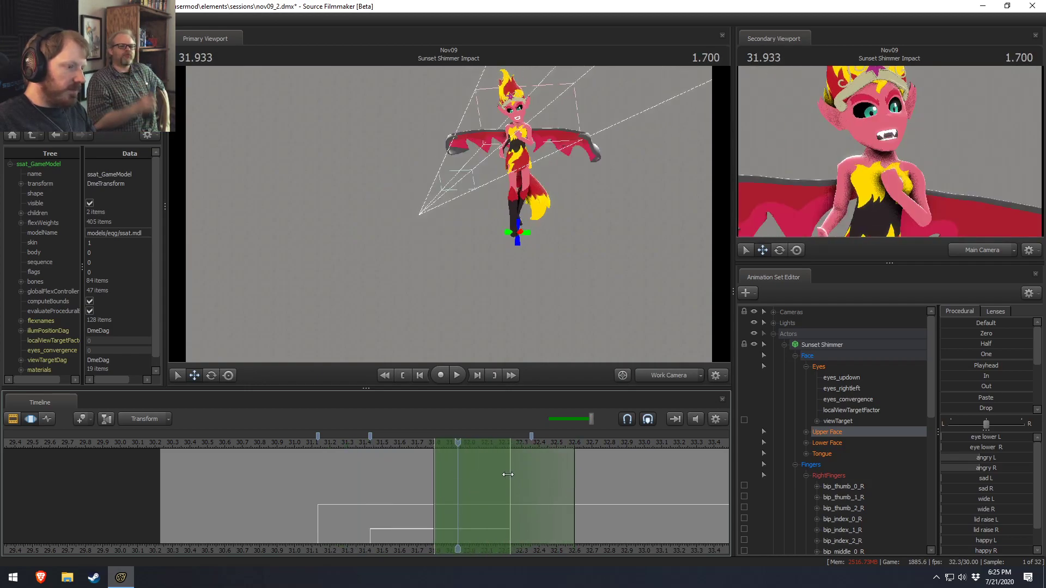
left_click(716, 419)
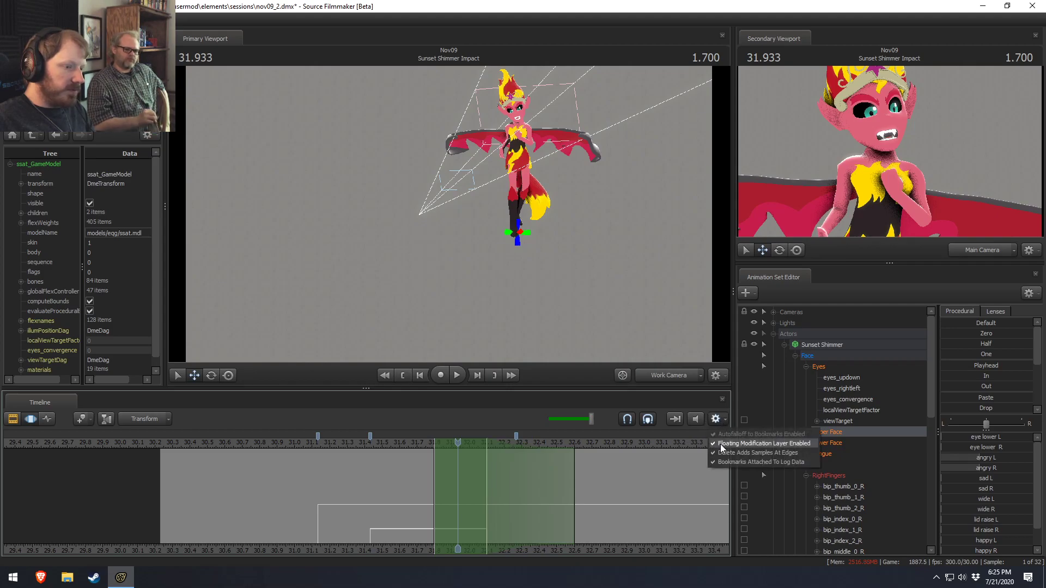
left_click(725, 456)
left_click_drag(487, 473, 513, 469)
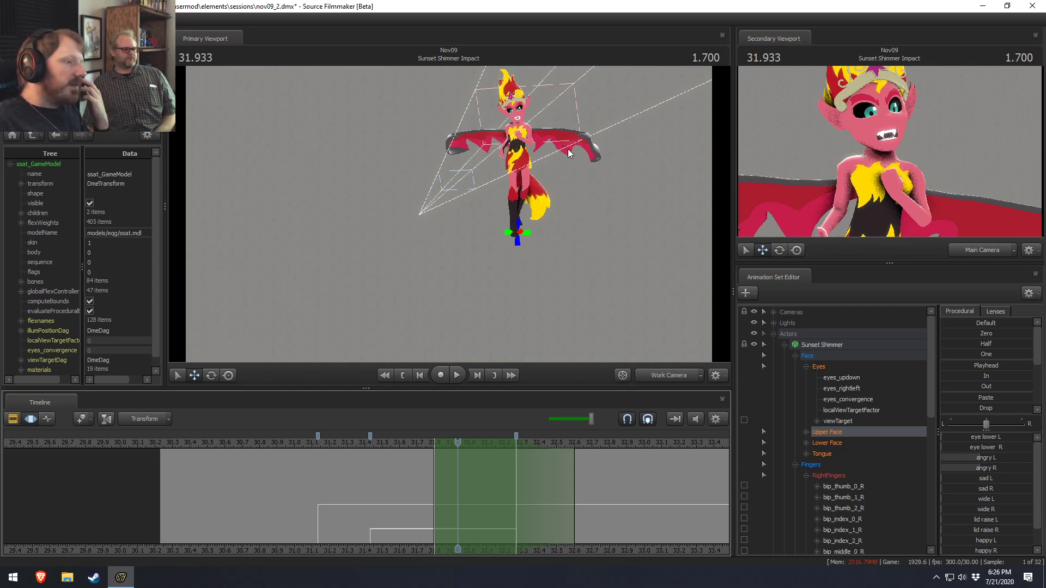
Step: Switch the primary viewport to the Main Camera and scrub from 30.3 s to 31.133 s to examine the pose change
left_click(276, 441)
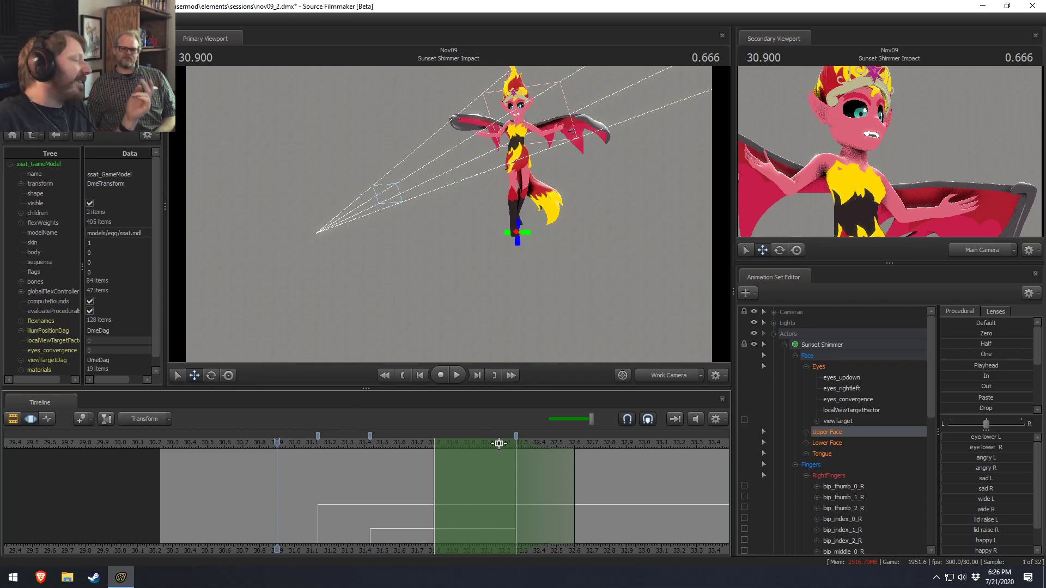
left_click(669, 376)
left_click(190, 443)
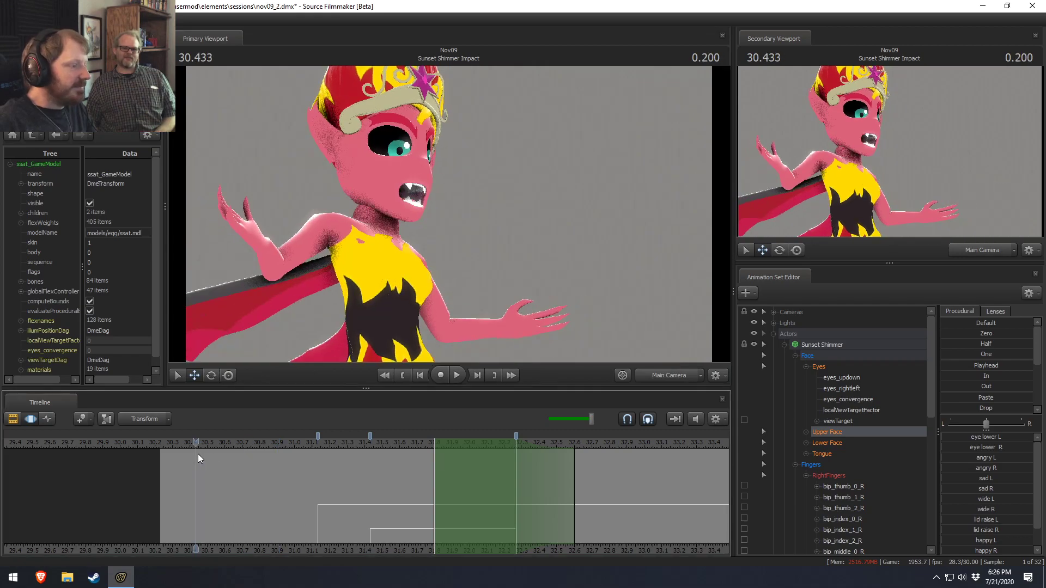
left_click(171, 443)
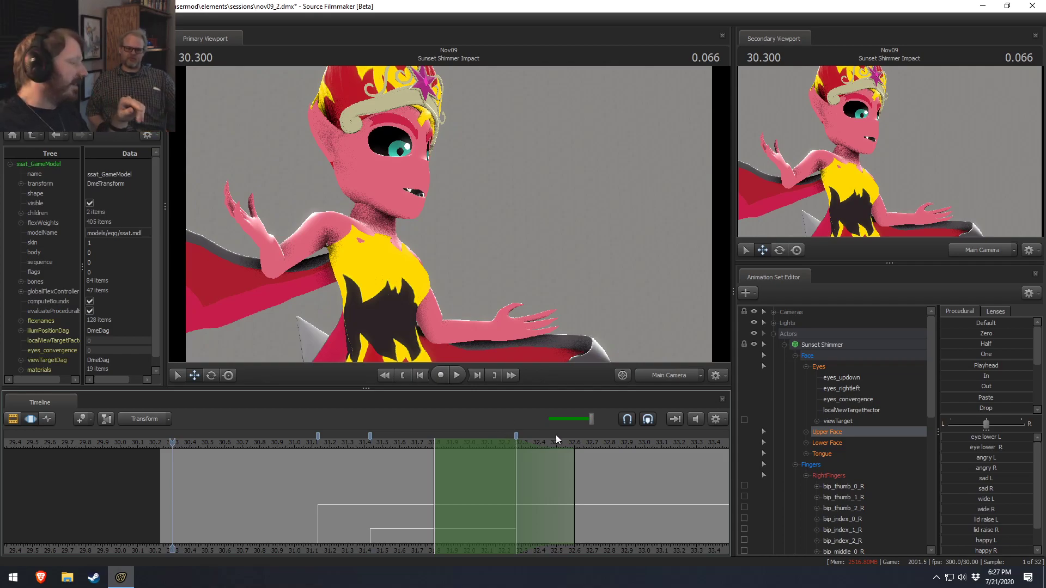
left_click_drag(275, 443, 317, 443)
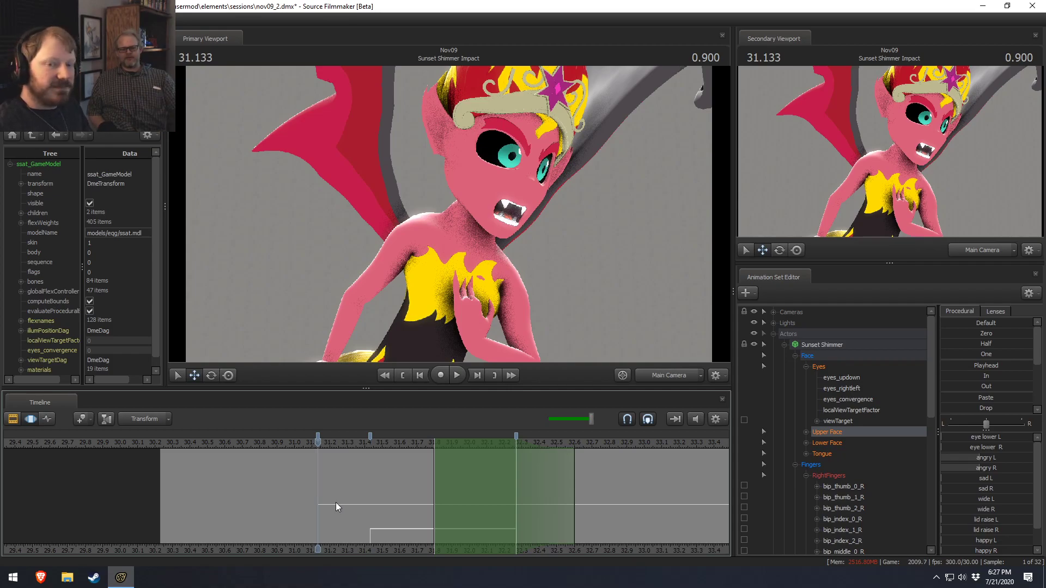
Step: Select the time range from before the shot up to 31.133 s, and rotate the right forearm outward at 30.666 s
key("shift")
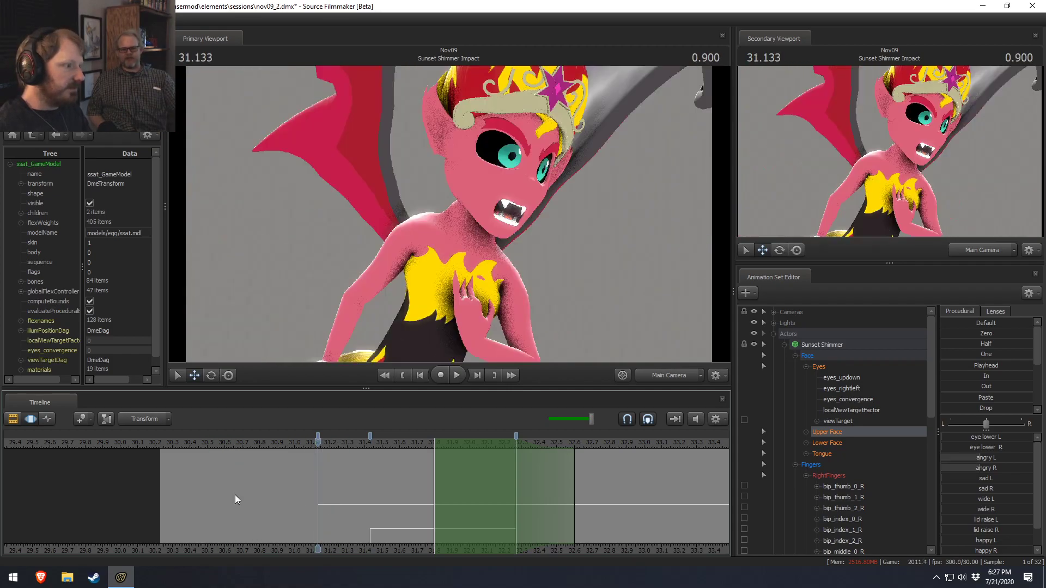
left_click_drag(317, 472, 7, 472, "shift")
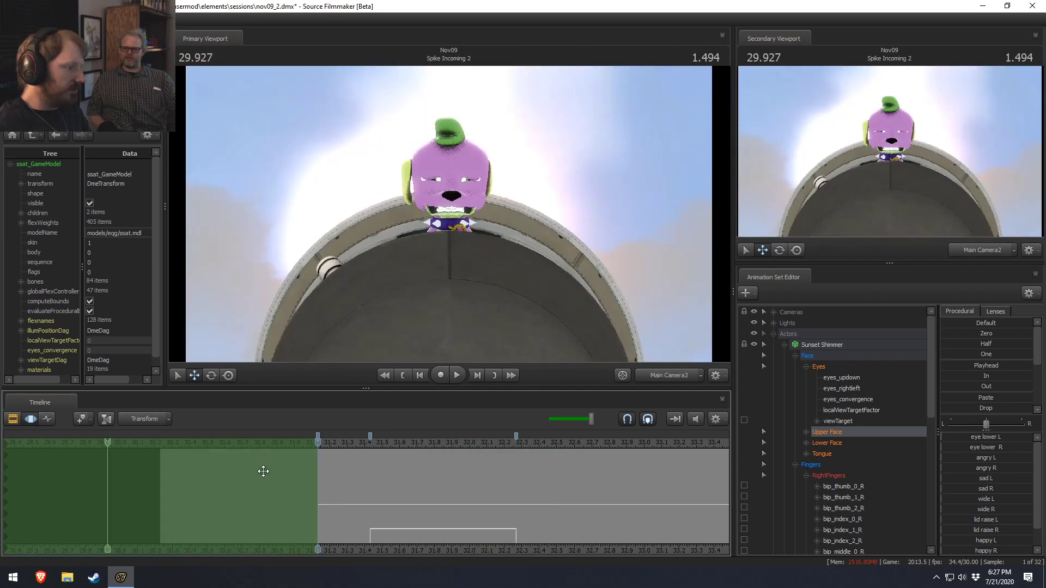
left_click(236, 436)
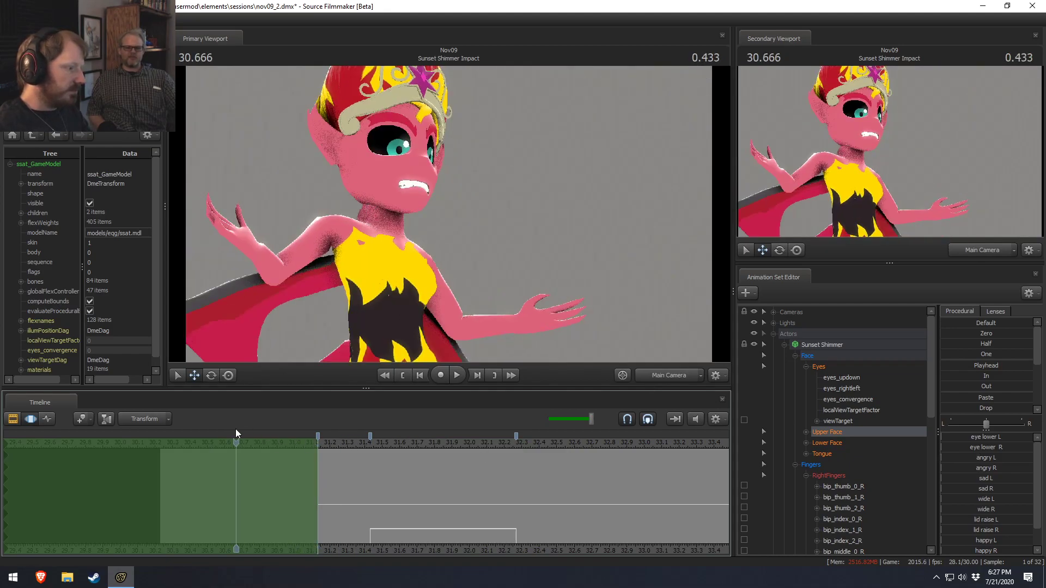
key("ctrl")
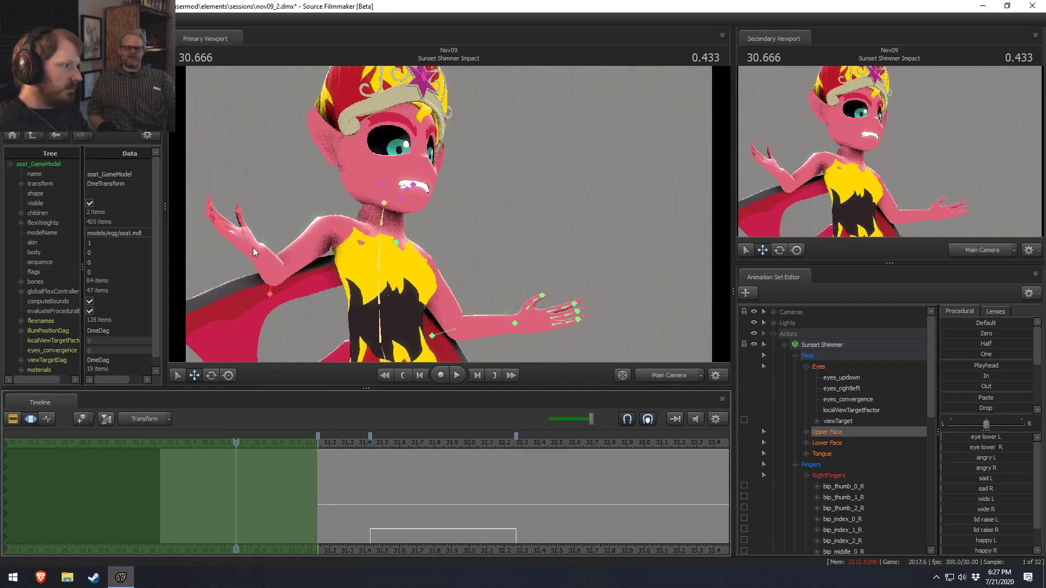
left_click(260, 253, "ctrl")
key("e")
left_click_drag(279, 244, 261, 243)
key("w")
Step: Try rotating the base bones of the right index, middle and ring fingers together
left_click(210, 244)
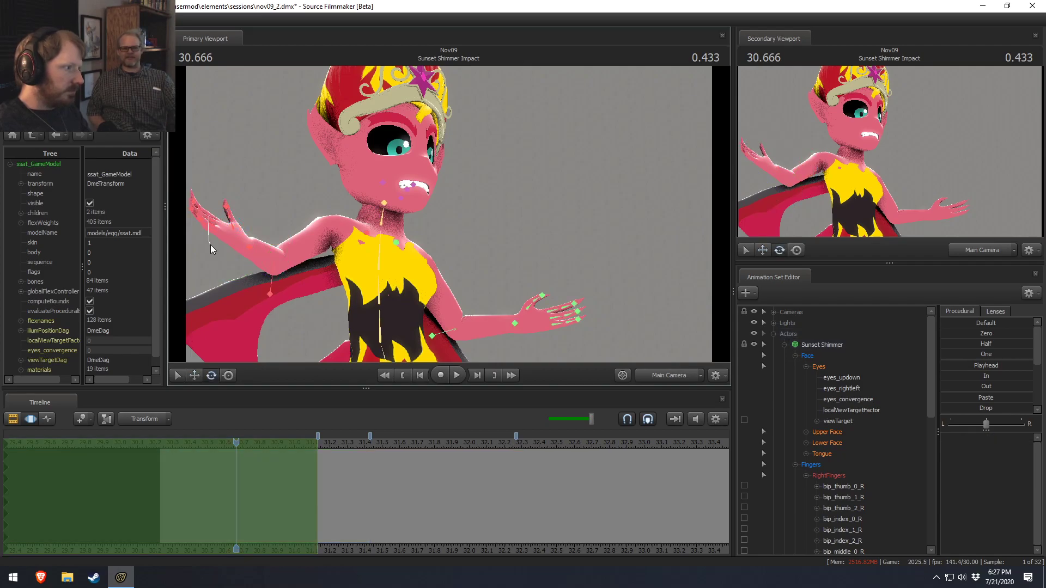
left_click(218, 217)
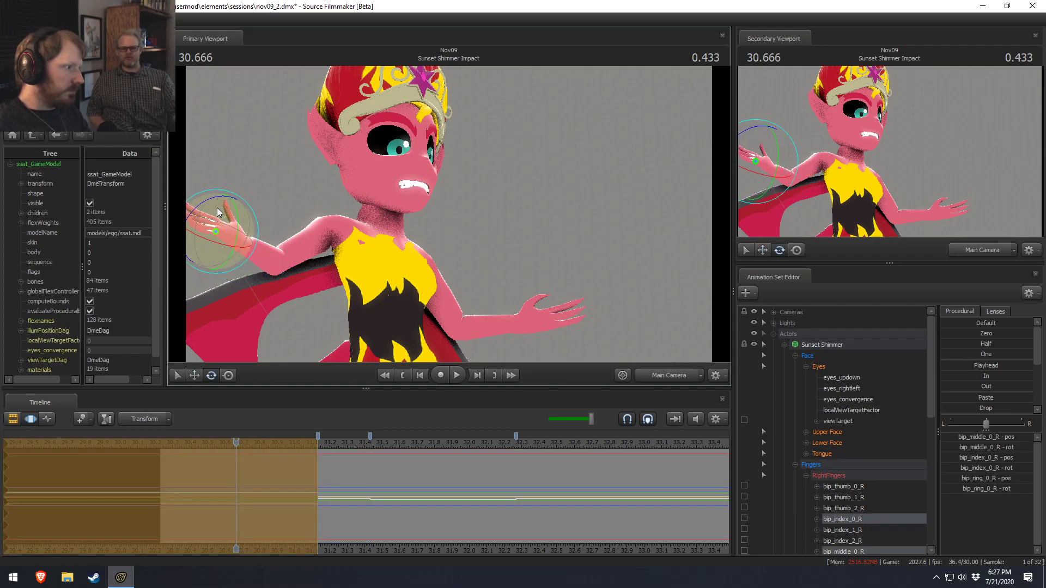
left_click_drag(241, 246, 237, 267)
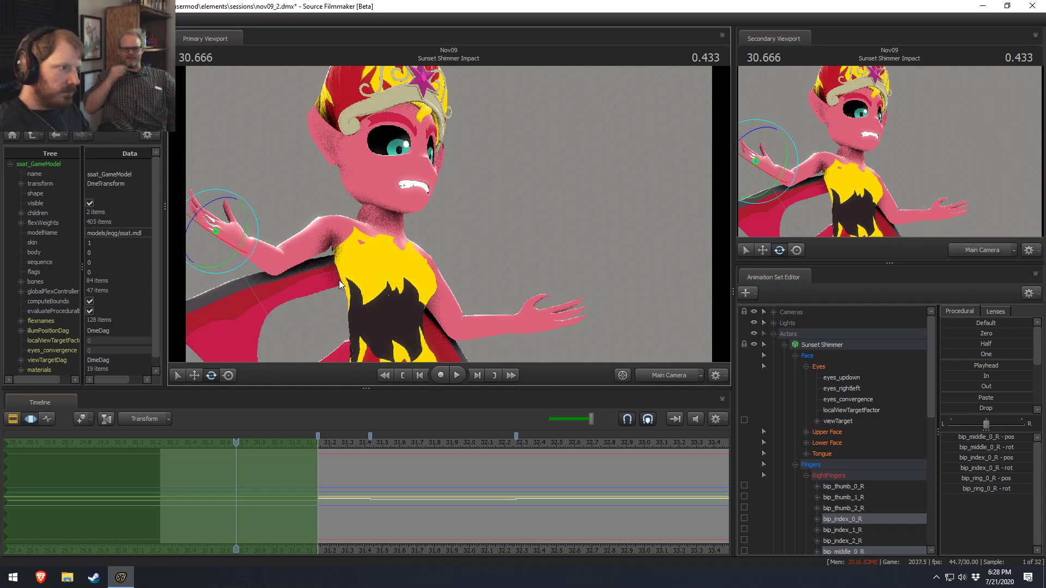
Step: Frame the right hand in the Work Camera, select the middle and ring finger bones together, and rotate them to curl both fingers
left_click(647, 373)
key("w")
left_click_drag(602, 324, 531, 264)
mouse_move(449, 214)
left_mouse_down()
mouse_move(453, 232)
mouse_move(354, 185)
mouse_move(373, 189)
mouse_move(493, 318)
left_mouse_up()
mouse_move(492, 262)
left_mouse_down("ctrl")
mouse_move(394, 216)
mouse_move(390, 224)
left_mouse_up("ctrl")
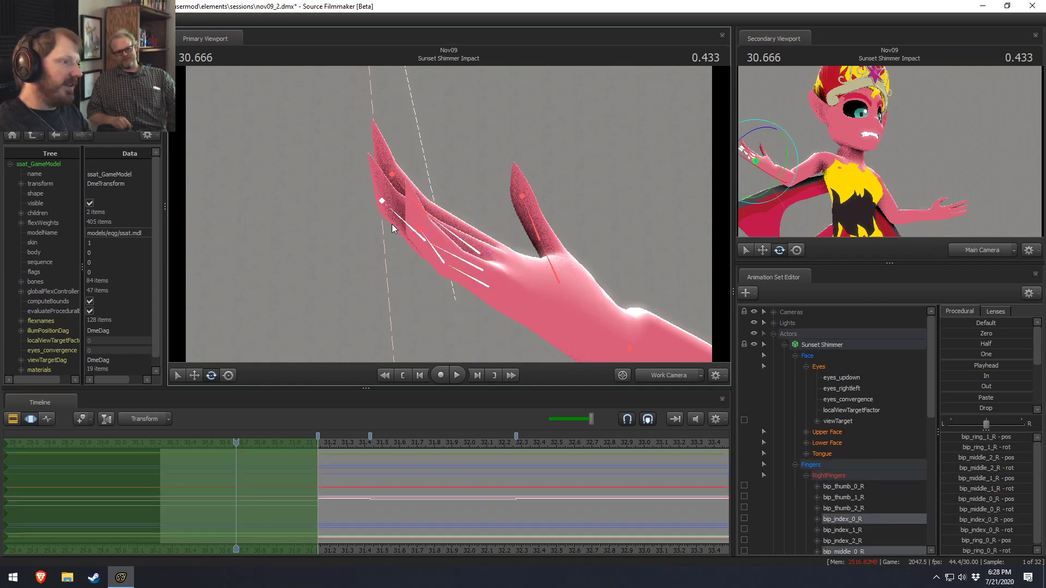
mouse_move(390, 188)
left_mouse_down("ctrl")
mouse_move(354, 270)
mouse_move(525, 282)
mouse_move(460, 244)
left_mouse_up("ctrl")
mouse_move(362, 184)
left_mouse_down("ctrl")
mouse_move(436, 308)
mouse_move(517, 271)
left_mouse_up("ctrl")
left_click(404, 227, "ctrl")
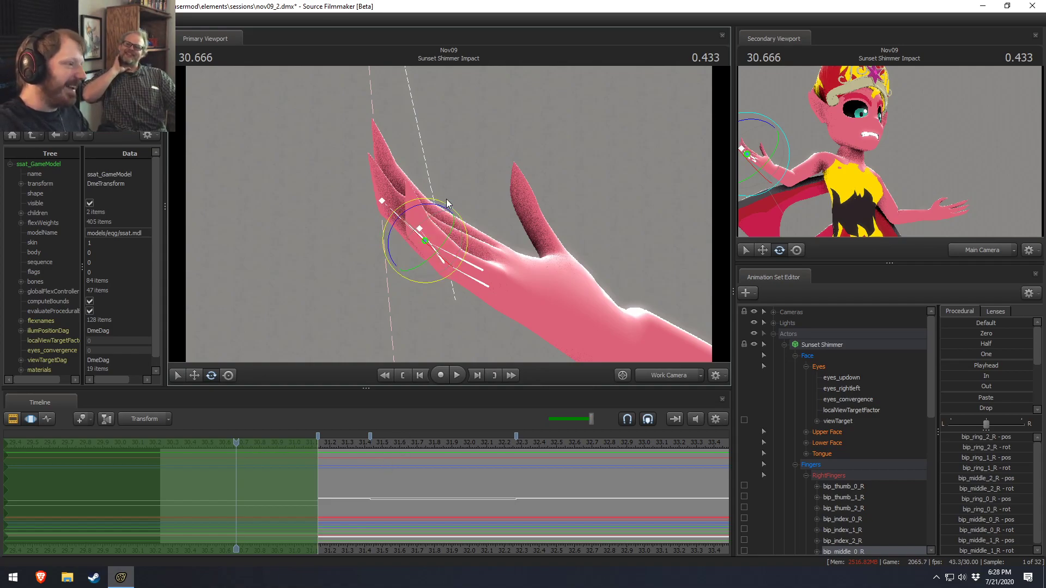
left_click_drag(447, 209, 451, 210)
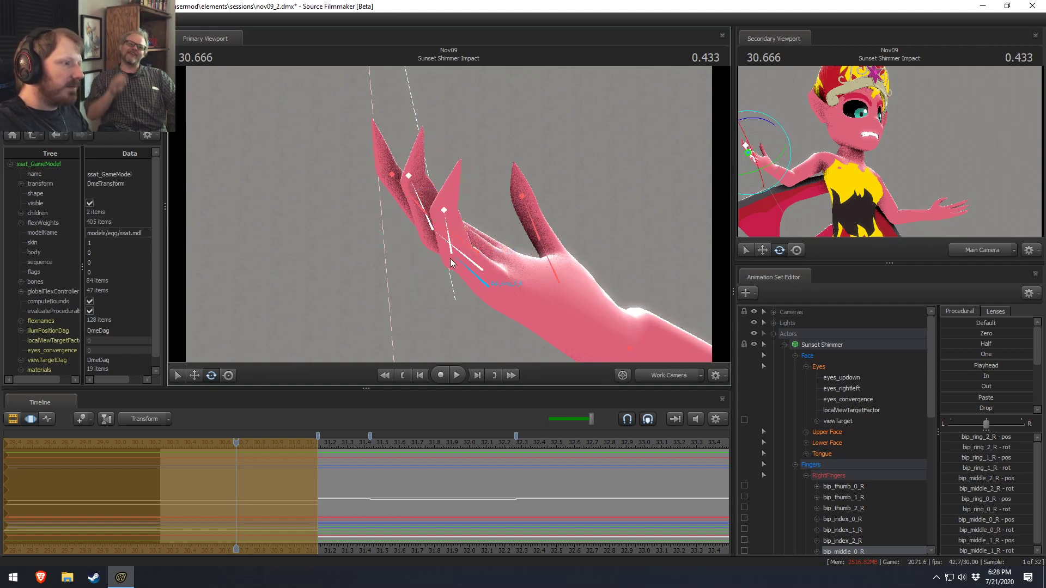
Step: Rotate bip_ring_1_R and bip_ring_2_R to bend the ring finger further than the other fingers
left_click(482, 283, "ctrl")
left_click(447, 207)
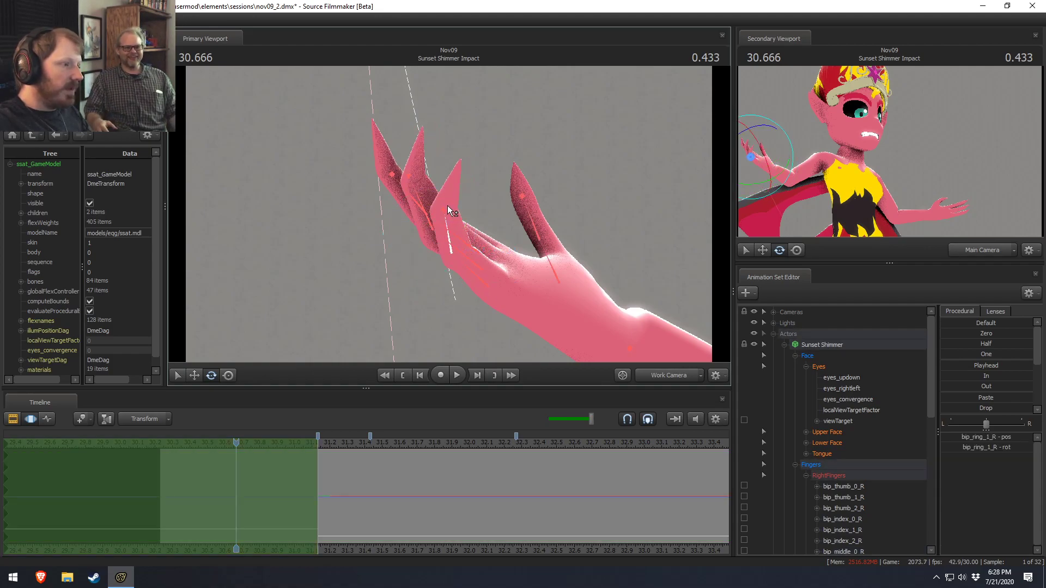
left_click_drag(472, 180, 474, 186)
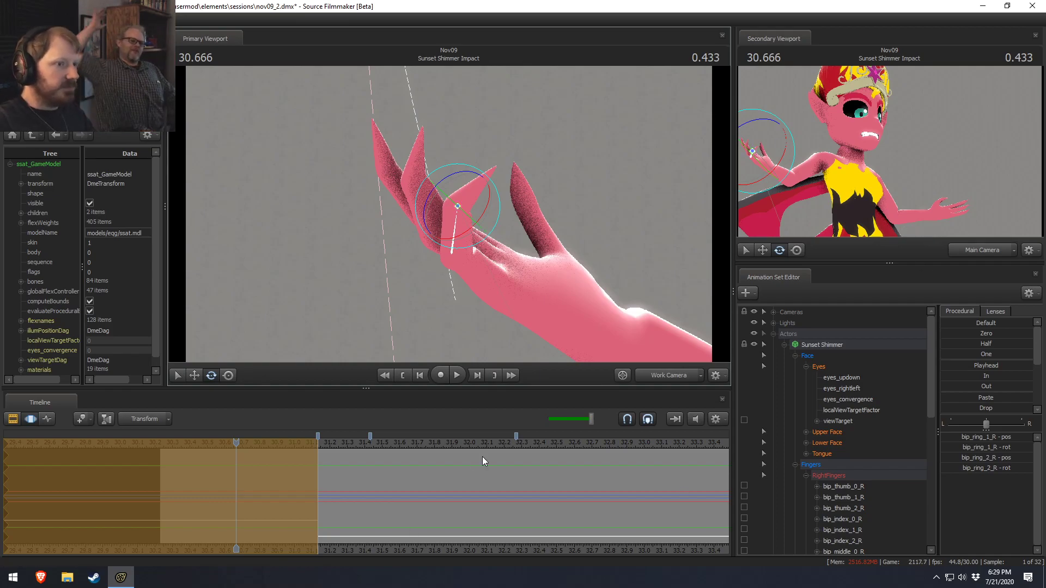
Step: Rotate bip_index_0_R, bip_middle_0_R and bip_ring_0_R together to adjust the fingers' angle to the palm
mouse_move(479, 251)
left_mouse_down("ctrl")
mouse_move(469, 258)
mouse_move(508, 265)
mouse_move(449, 212)
left_mouse_up("ctrl")
left_click_drag(534, 266, 521, 238)
left_click(413, 289)
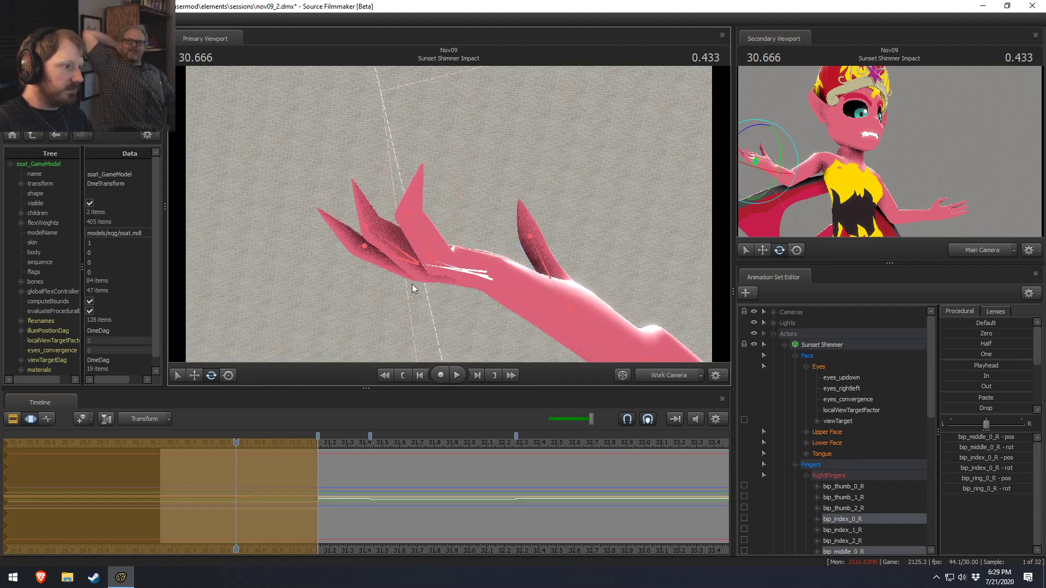
Step: Select bip_index_0_R, bip_index_1_R and bip_index_2_R and examine the index finger from different angles
left_click(391, 257)
left_click_drag(435, 274, 472, 223, "alt")
left_click(470, 259, "ctrl")
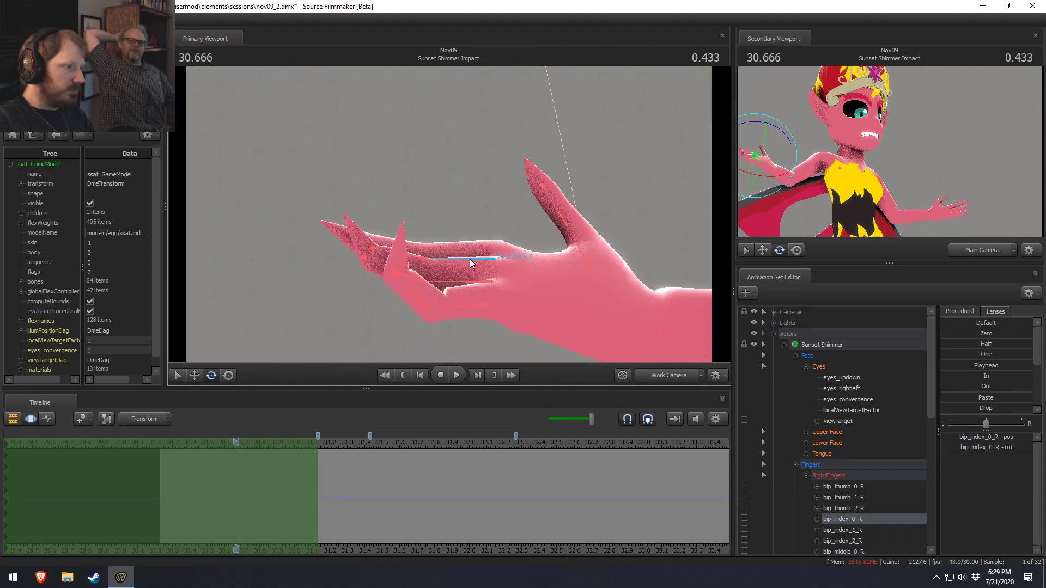
left_click(398, 251, "ctrl+shift")
left_click(371, 252, "ctrl+shift")
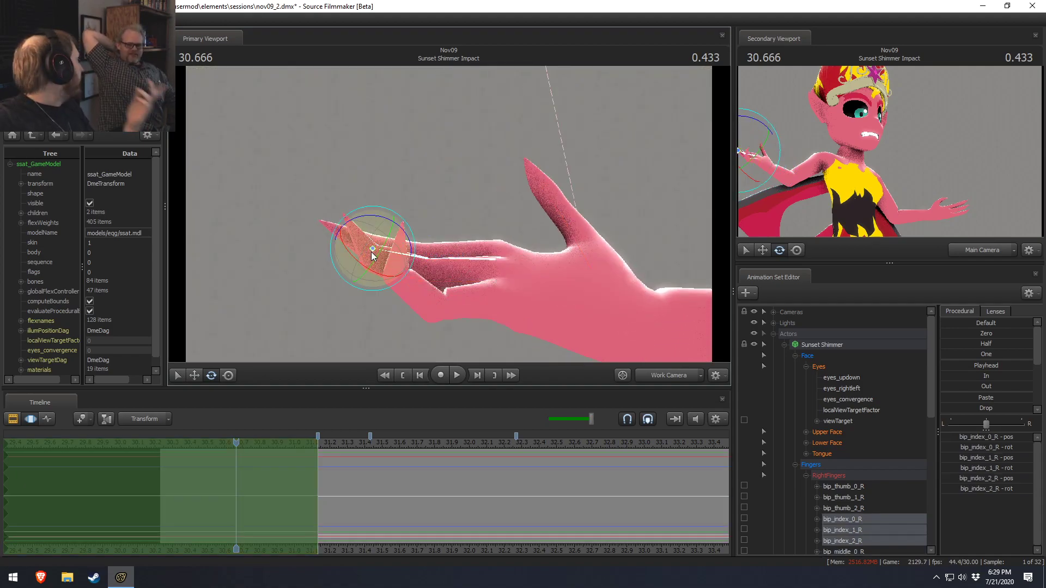
left_click_drag(450, 214, 450, 272, "alt")
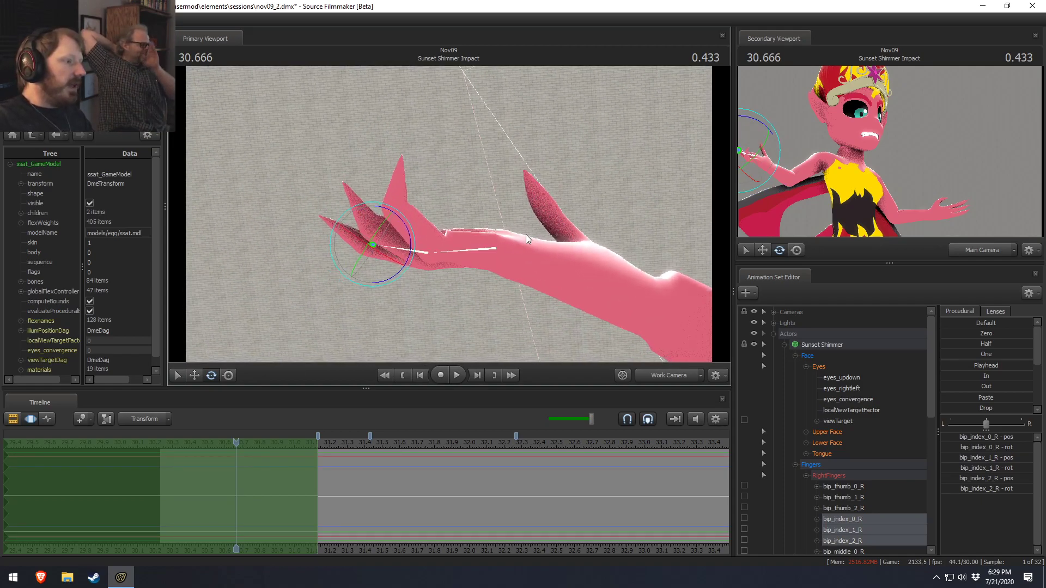
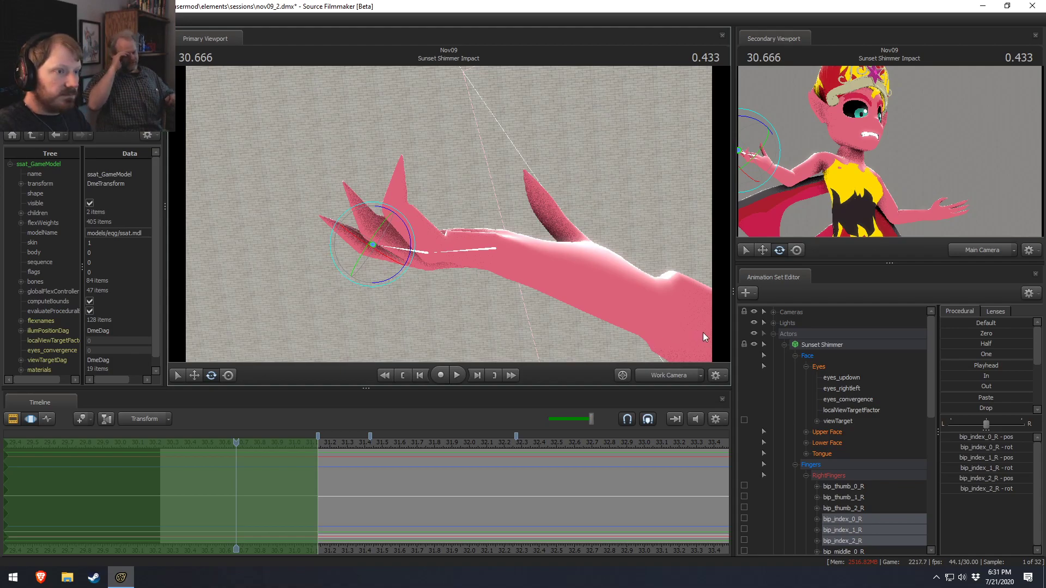
Step: Select the index, middle and ring base bones of the right hand and move them together to adjust the knuckles
left_click_drag(498, 215, 506, 219, "ctrl")
mouse_move(507, 219)
left_mouse_down("alt")
mouse_move(562, 238)
mouse_move(486, 261)
mouse_move(483, 293)
left_mouse_up("alt")
key("w")
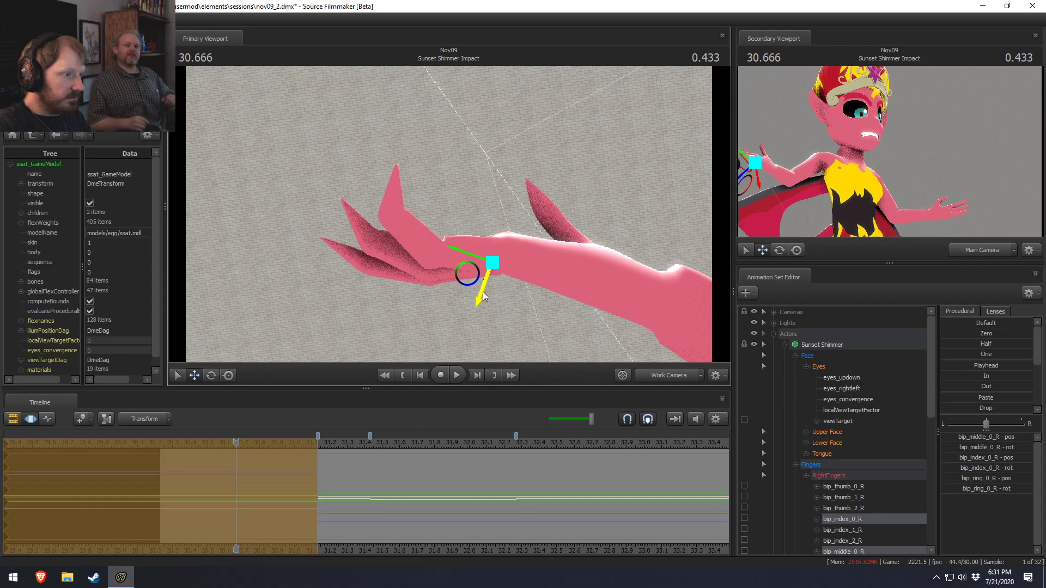
key("F2")
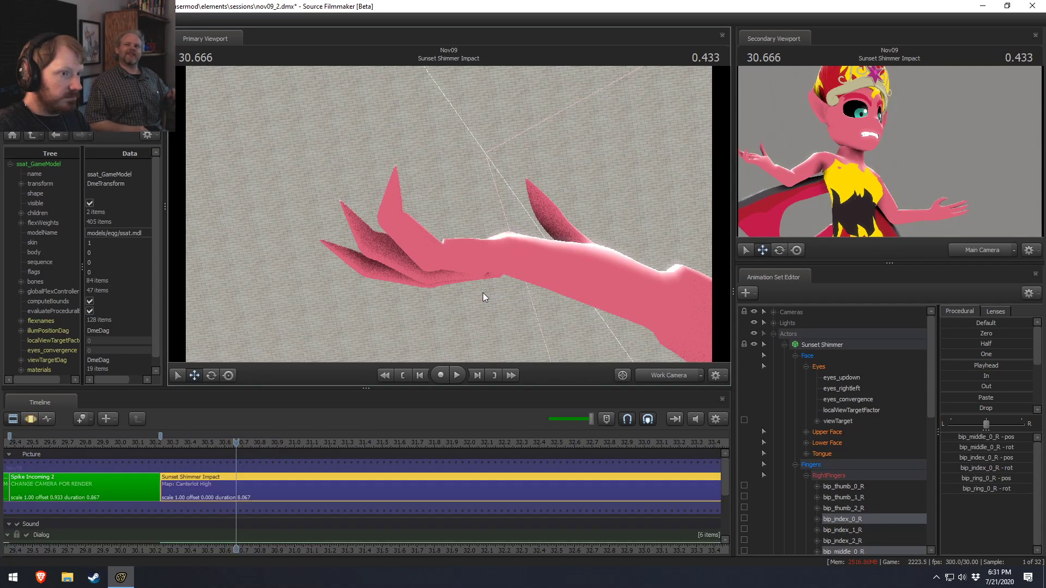
Step: Rotate bip_thumb_0_R to reposition the right thumb, bend its tip with bip_thumb_2_R, and apply the change
left_click_drag(505, 288, 545, 216, "alt")
key("F3")
left_click(534, 251, "ctrl")
key("e")
left_click_drag(574, 248, 526, 233)
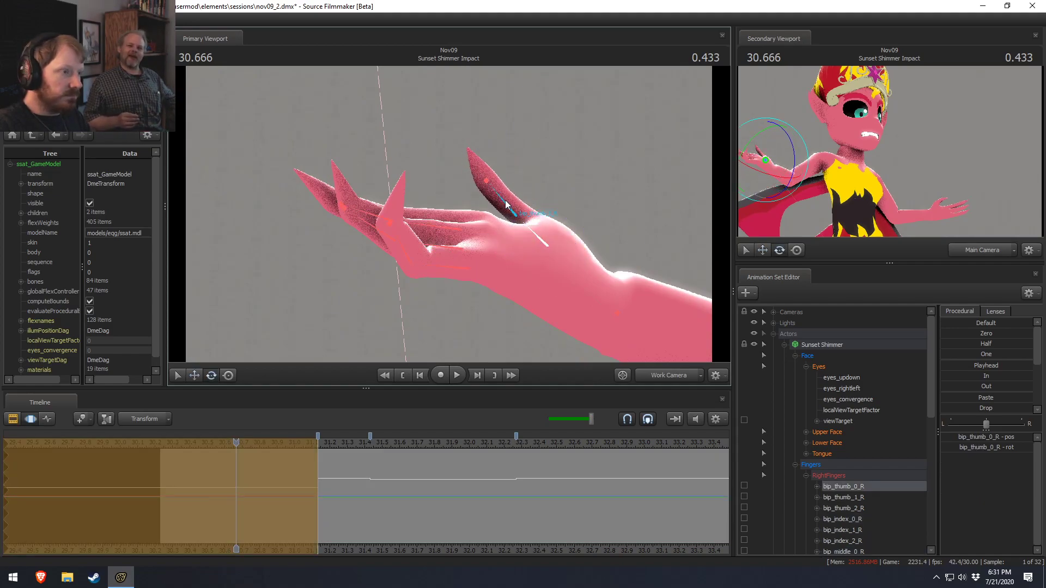
left_click(490, 178, "ctrl")
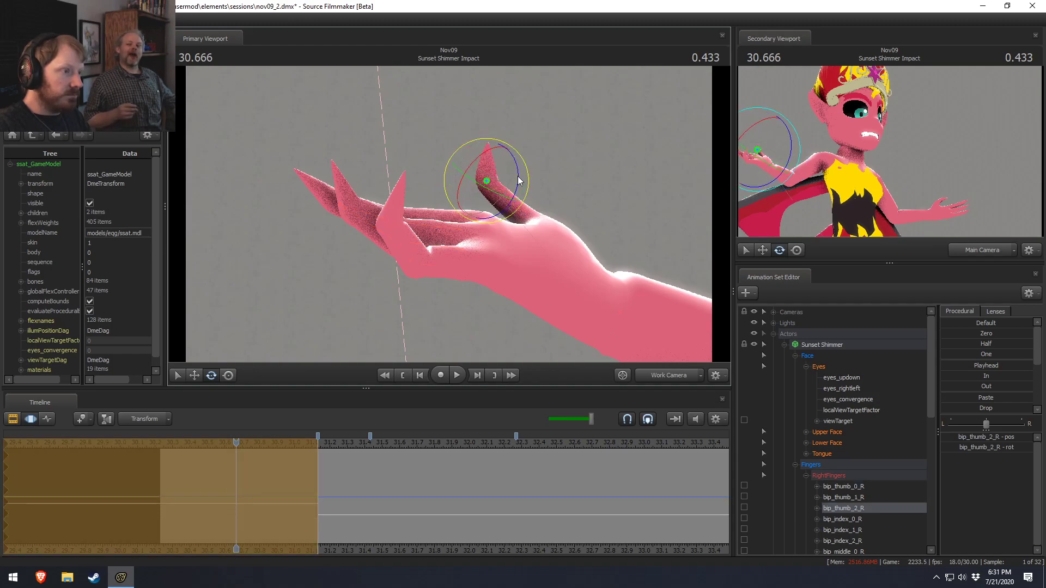
key("F2")
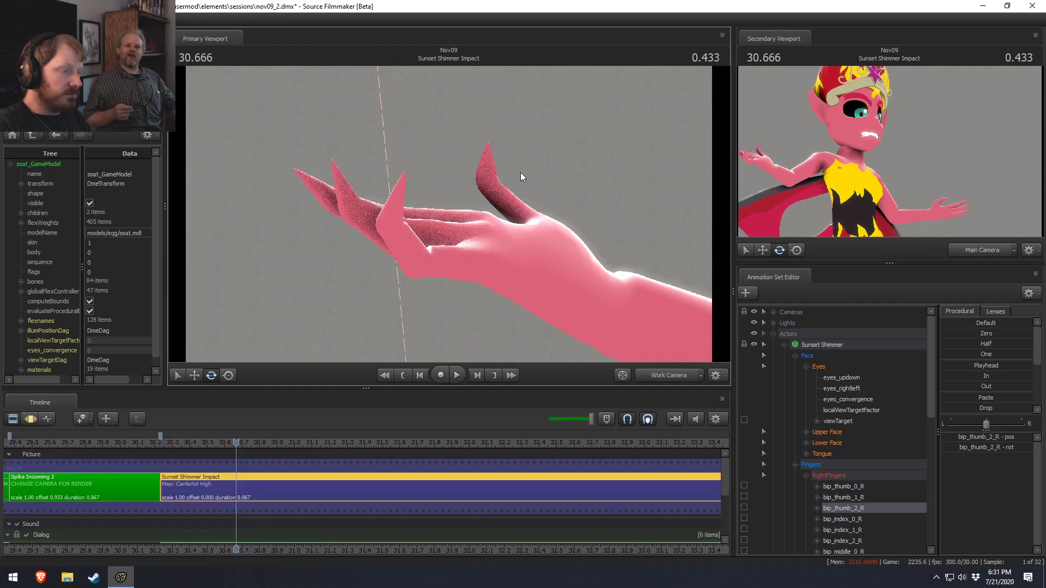
Step: Rotate bip_index_0_R to adjust the right index finger's angle to the palm, and apply the change
key("F3")
left_click_drag(537, 195, 537, 283)
left_click(517, 204, "ctrl")
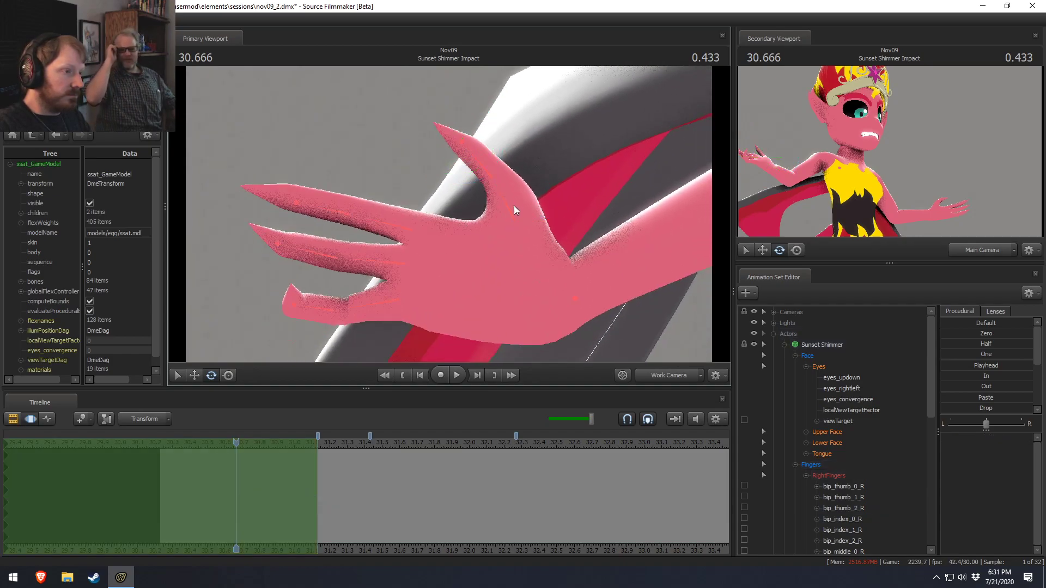
left_click_drag(501, 229, 545, 208)
mouse_move(444, 214)
left_mouse_down("alt")
mouse_move(468, 245)
mouse_move(452, 182)
mouse_move(449, 213)
mouse_move(419, 216)
mouse_move(449, 213)
left_mouse_up("alt")
left_click(424, 159, "ctrl")
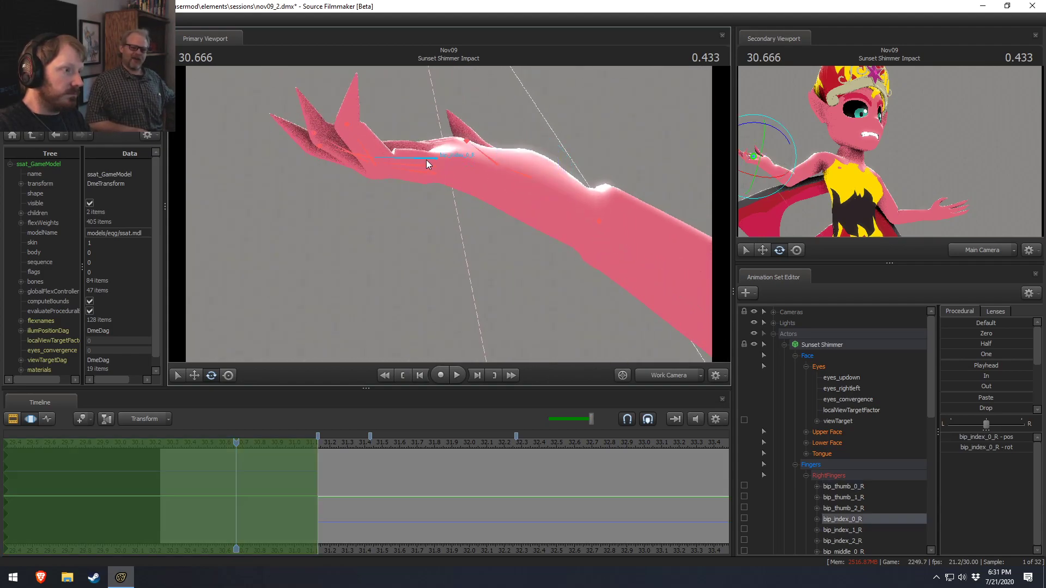
left_click_drag(465, 140, 461, 134)
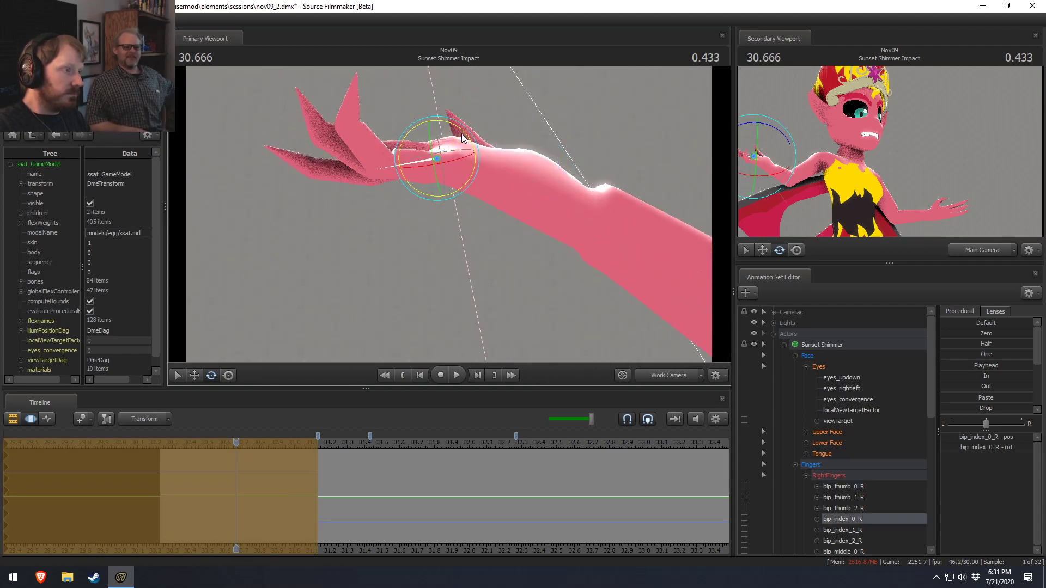
key("F2")
left_click_drag(531, 223, 493, 257, "alt")
key("F3")
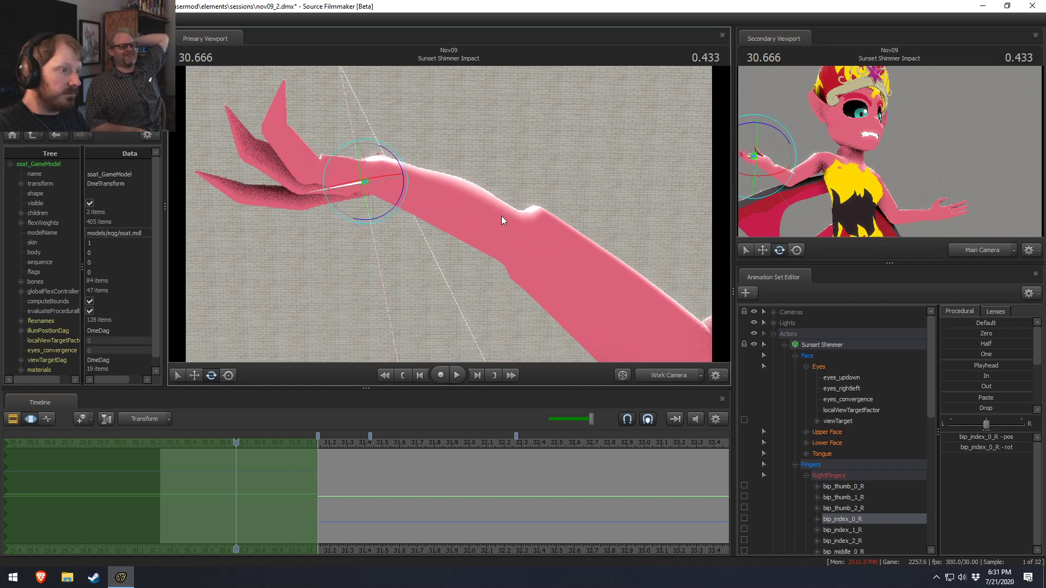
left_click(527, 228)
left_click_drag(541, 225, 530, 232)
key("ctrl+z")
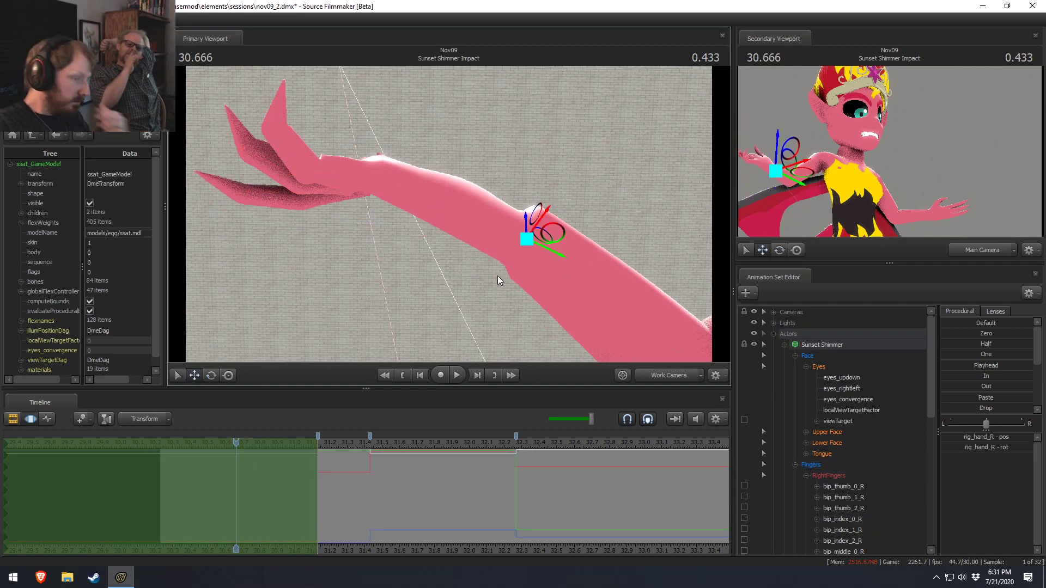
Step: Rotate and move bip_index_0_R, bip_middle_0_R and bip_ring_0_R together to realign the right knuckles, and apply the change
key("e")
mouse_move(565, 215)
left_mouse_down()
mouse_move(557, 223)
mouse_move(383, 167)
mouse_move(394, 176)
mouse_move(321, 171)
mouse_move(347, 217)
mouse_move(351, 205)
left_mouse_up()
key("w")
key("e")
left_click(359, 191)
key("e")
left_click_drag(398, 168, 403, 178)
key("w")
left_click_drag(342, 189, 336, 193)
key("F2")
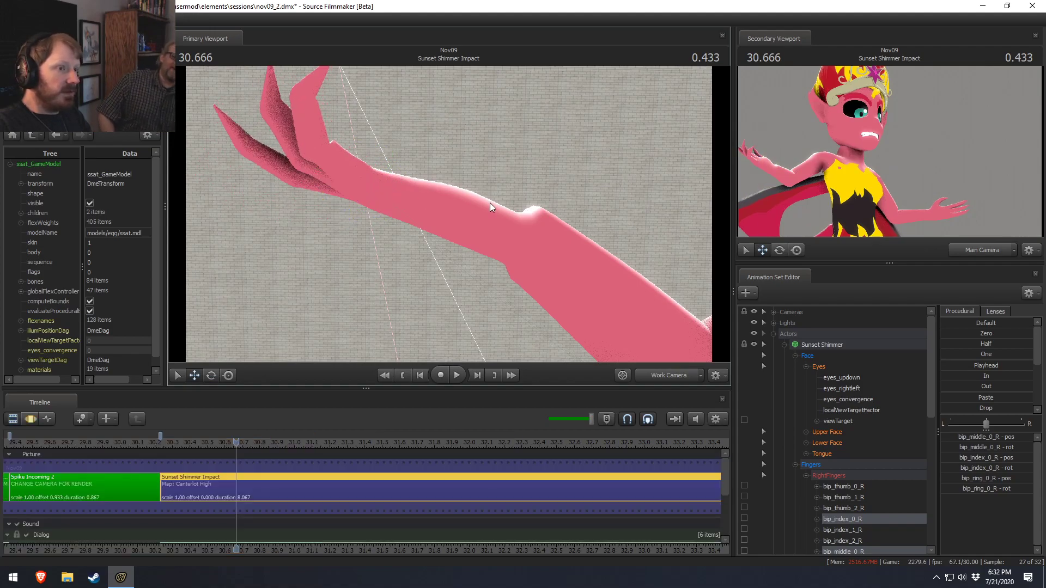
Step: Rotate bip_thumb_0_R to raise the right thumb and nudge its base closer to the palm
left_click_drag(507, 202, 460, 209, "alt")
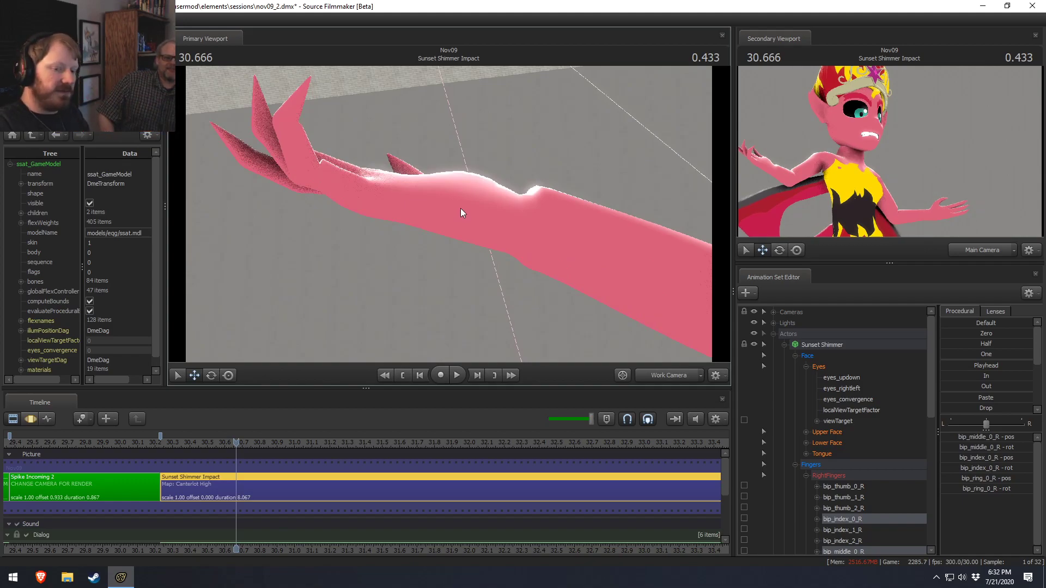
left_click_drag(460, 208, 445, 195, "alt")
key("F3")
left_click(435, 178)
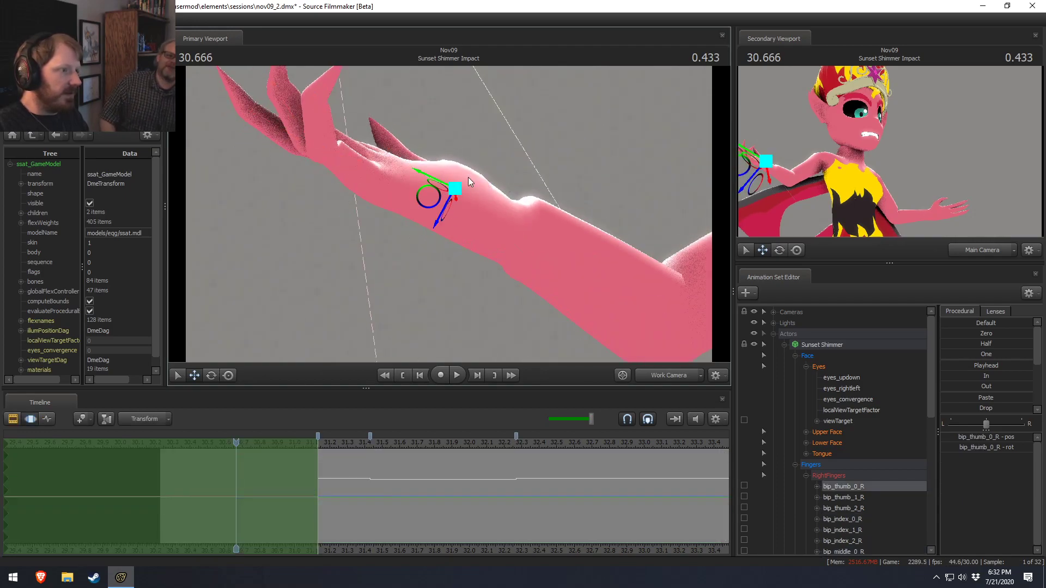
key("e")
key("w")
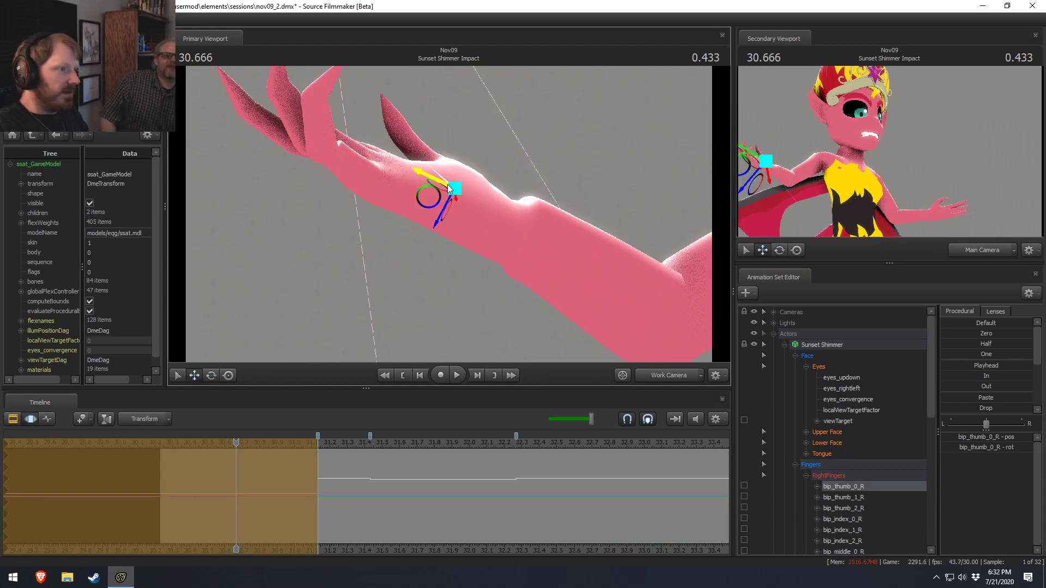
left_click_drag(454, 189, 452, 185)
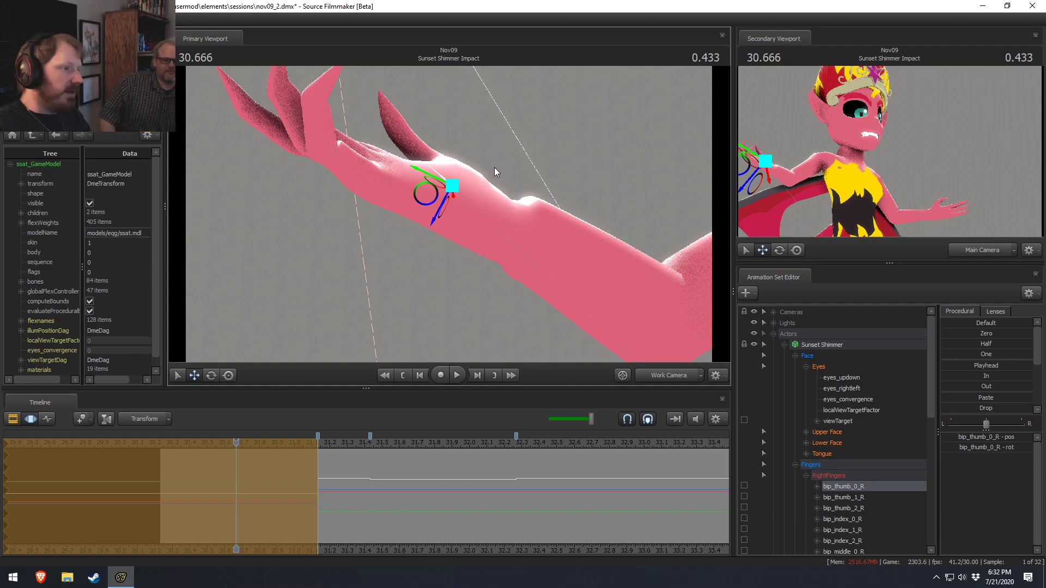
left_click_drag(508, 236, 509, 235)
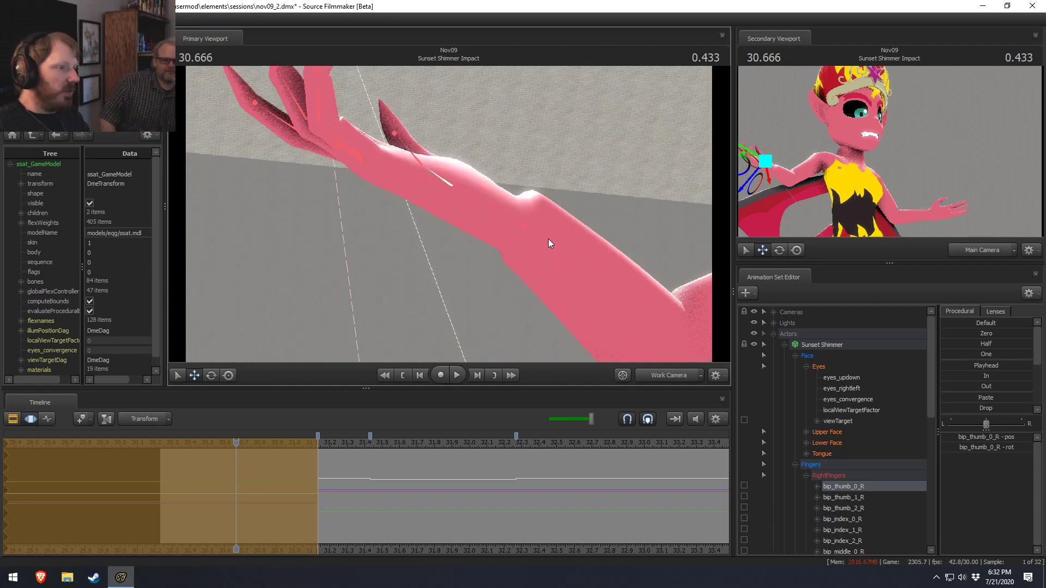
left_click(523, 226)
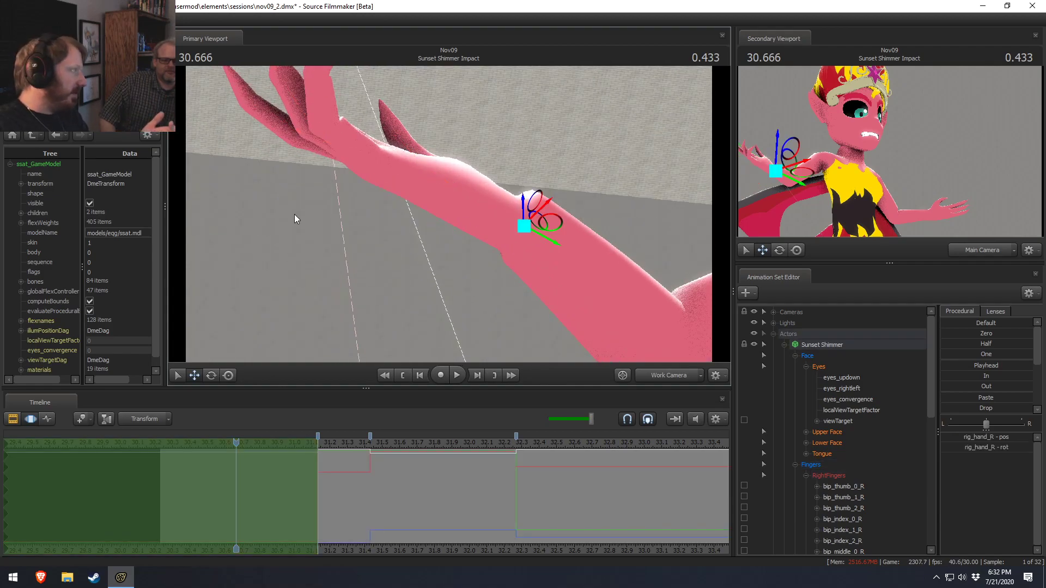
left_click_drag(523, 205, 490, 215)
key("ctrl+z")
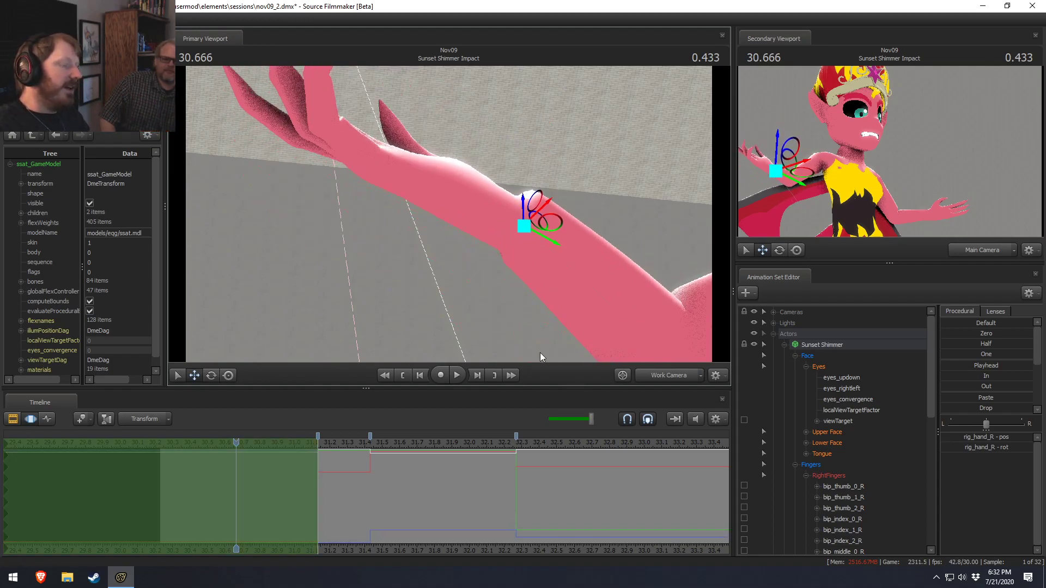
Step: Rotate the right hand's index, middle and ring base bones together to tilt the fingers upward, and apply the change
mouse_move(348, 180)
left_mouse_down("ctrl")
mouse_move(373, 144)
mouse_move(351, 187)
mouse_move(328, 214)
mouse_move(360, 169)
mouse_move(314, 224)
mouse_move(342, 180)
mouse_move(326, 201)
mouse_move(333, 187)
left_mouse_up("ctrl")
key("e")
key("w")
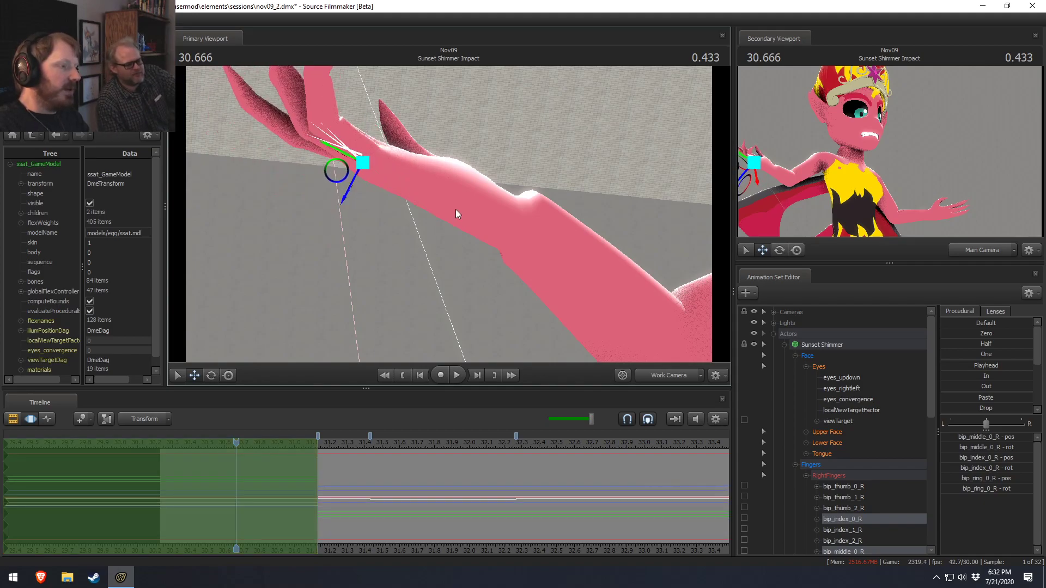
left_click_drag(475, 105, 449, 214, "alt")
key("e")
left_click_drag(378, 204, 352, 197)
key("w")
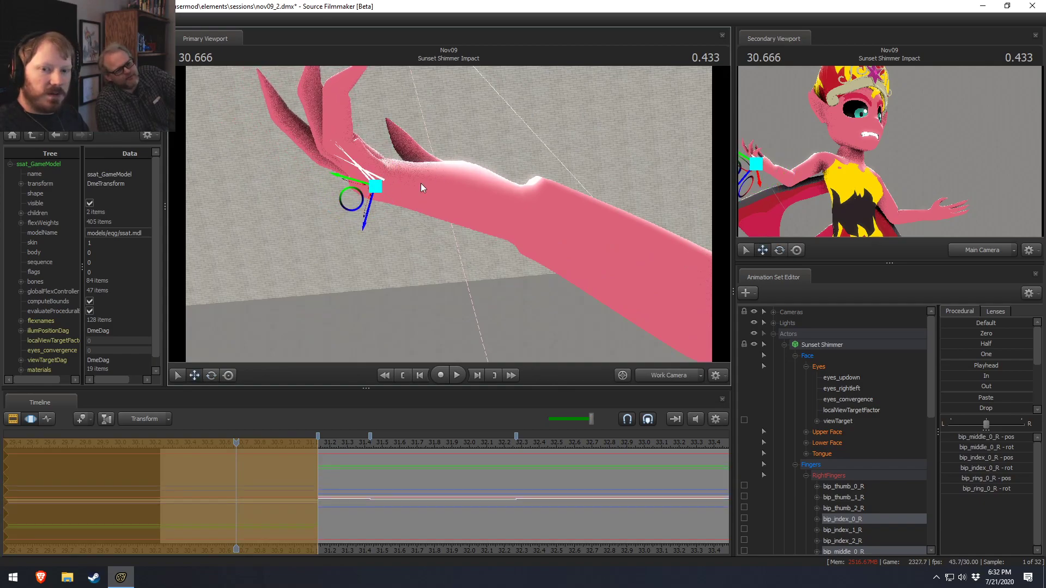
left_click_drag(613, 136, 600, 259, "alt")
key("F2")
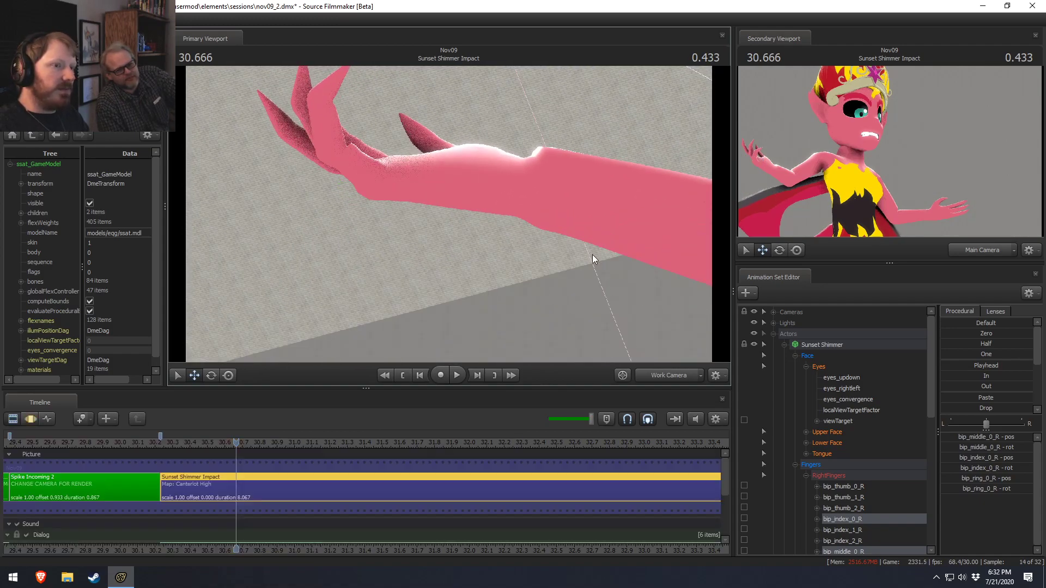
left_click_drag(607, 218, 451, 214, "alt")
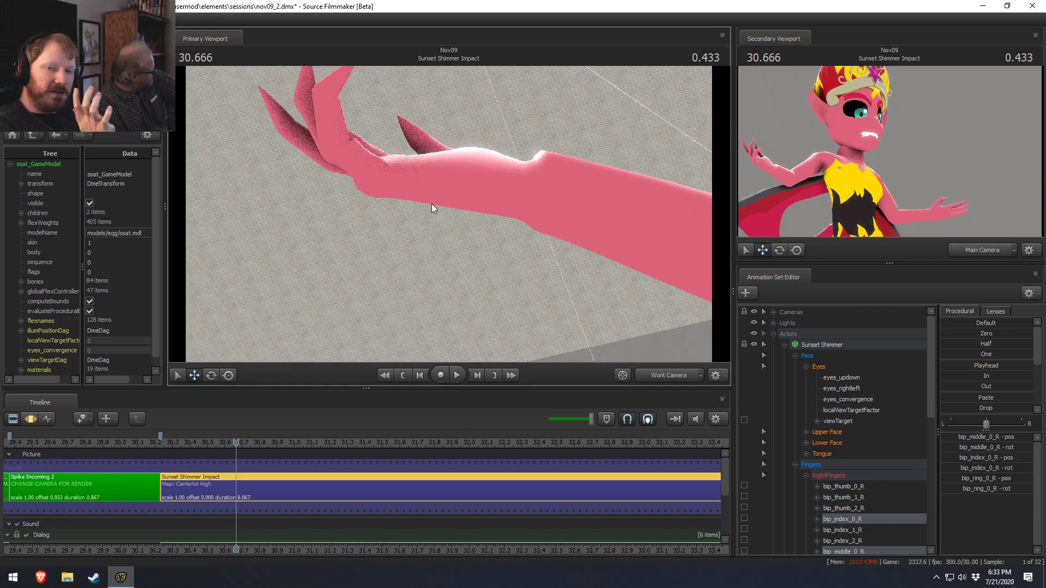
Step: Rotate and shift the same three right finger base bones again to refine the knuckle line, and apply the change
key("F3")
left_click_drag(417, 185, 451, 206, "alt")
left_click(401, 175)
left_click_drag(400, 178, 404, 154)
key("w")
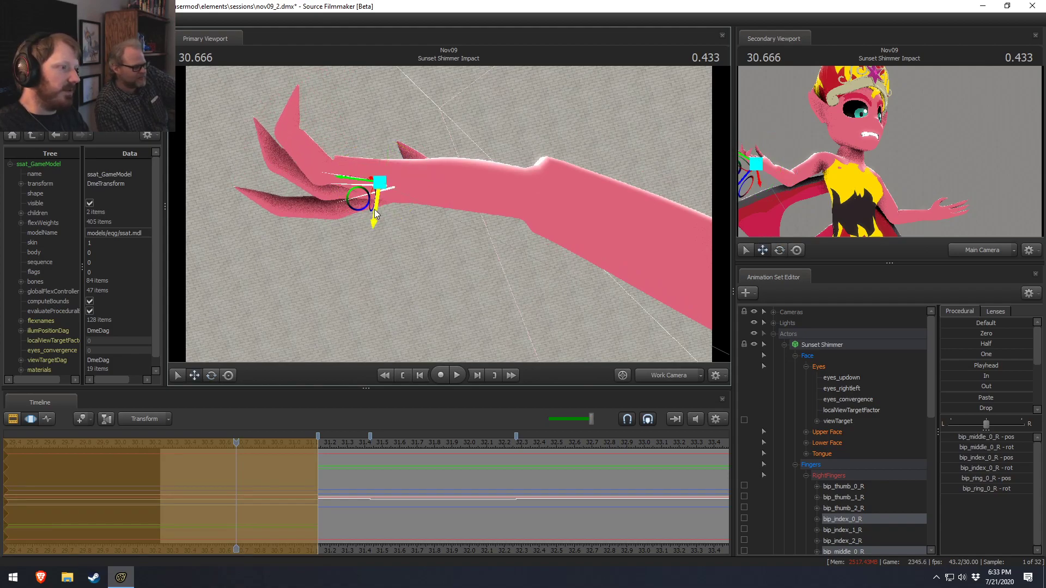
key("F2")
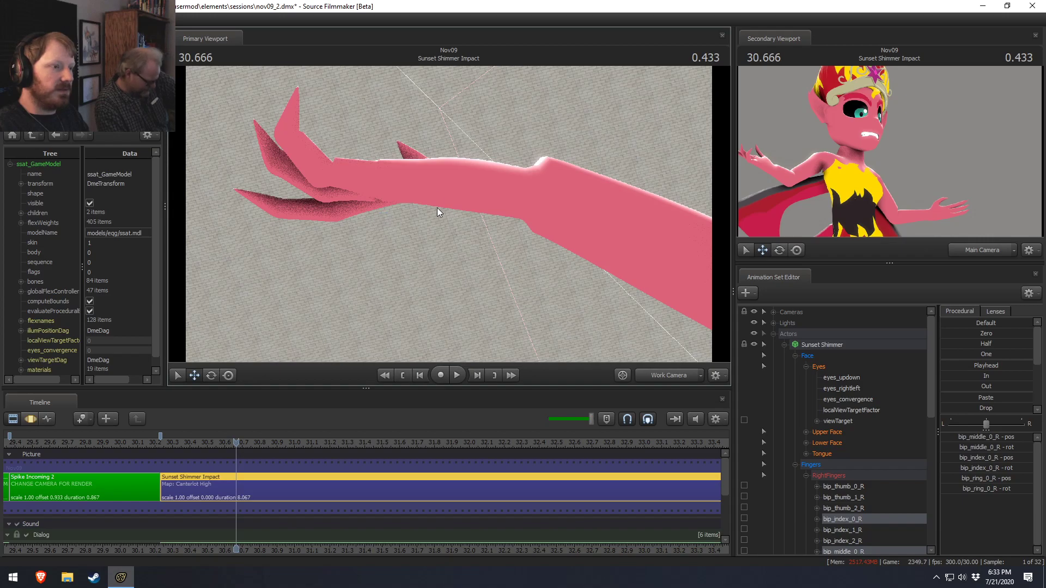
Step: Rotate bip_thumb_0_R to refine the right thumb's angle as seen from the palm and the side, and apply the change
key("F3")
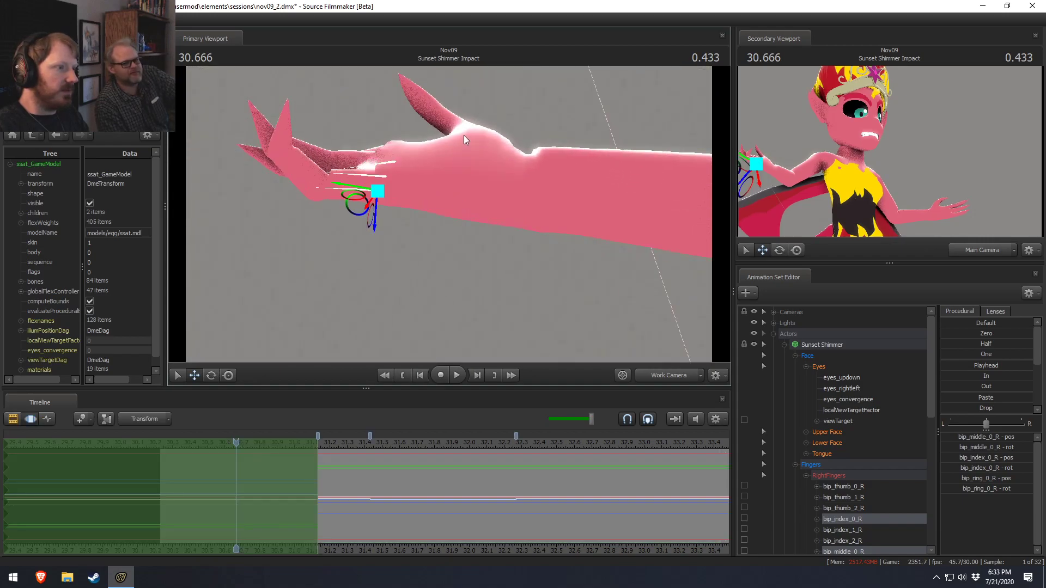
left_click(465, 141, "ctrl")
left_click_drag(465, 141, 493, 226, "alt")
key("e")
left_click_drag(524, 148, 524, 176)
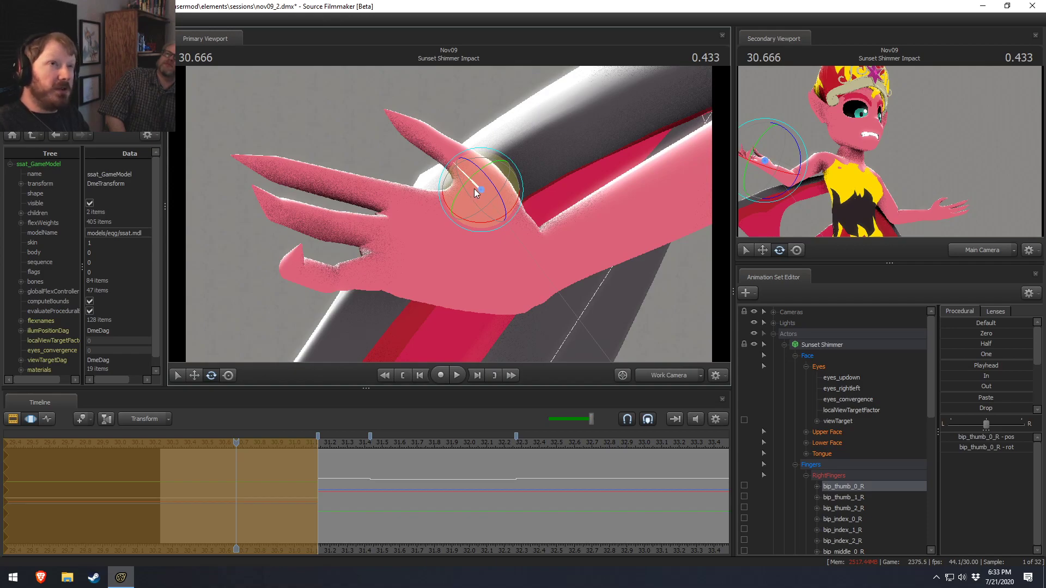
left_click_drag(535, 206, 449, 214, "alt")
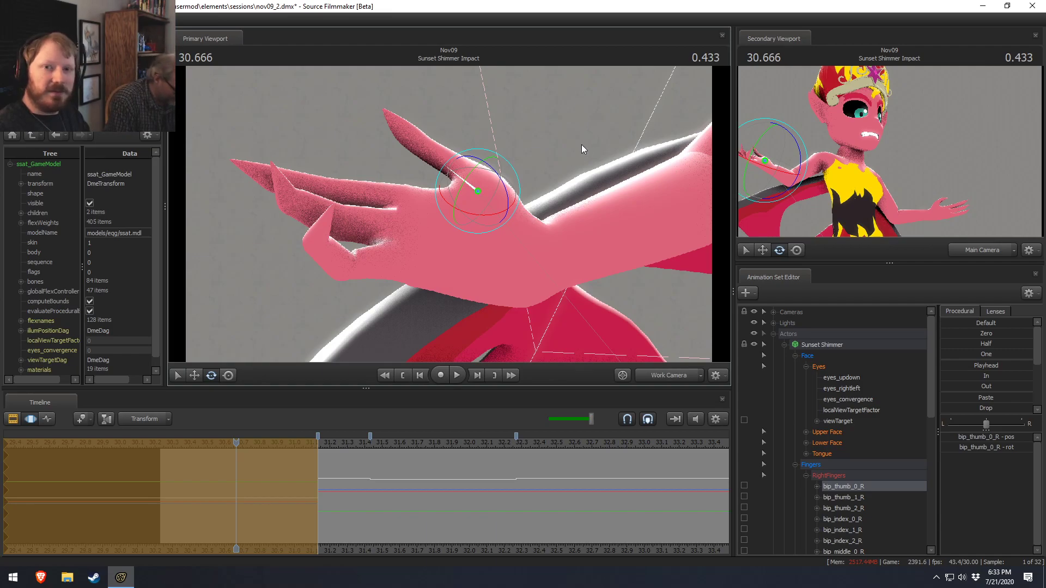
left_click_drag(571, 114, 568, 70, "alt")
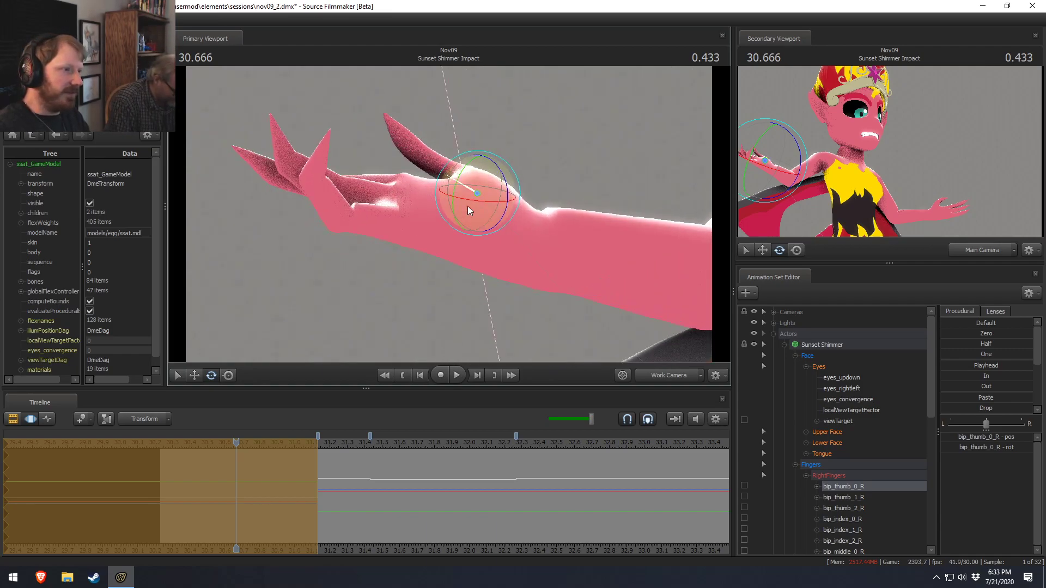
left_click_drag(518, 171, 517, 165)
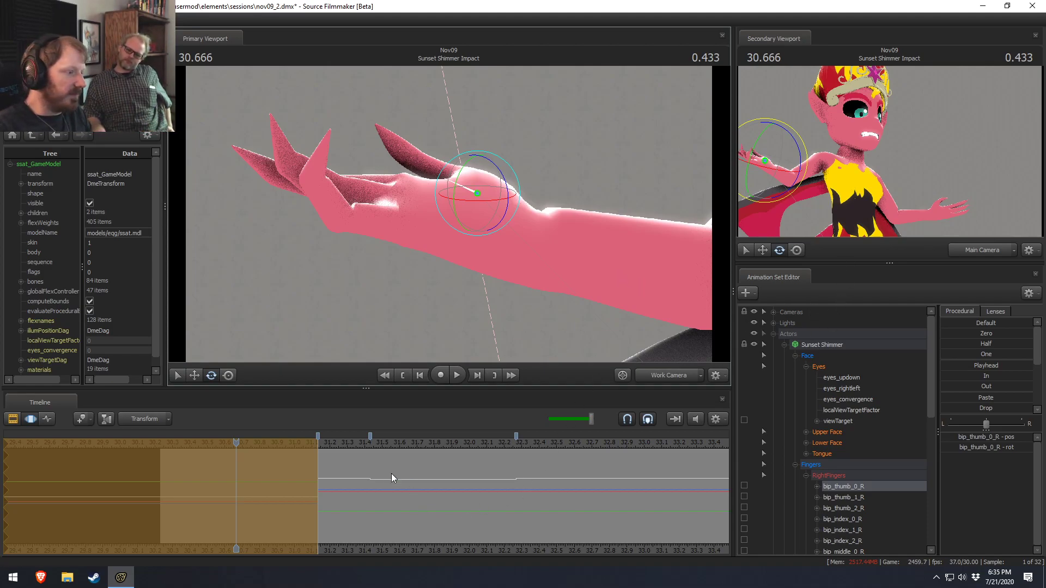
key("F2")
Step: At 30.700, rotate bip_index_0_R, bip_middle_0_R and bip_ring_0_R together to correct the fingers' angle, and apply the change
key("F3")
mouse_move(238, 456)
left_mouse_down()
mouse_move(223, 459)
mouse_move(257, 461)
mouse_move(242, 465)
left_mouse_up()
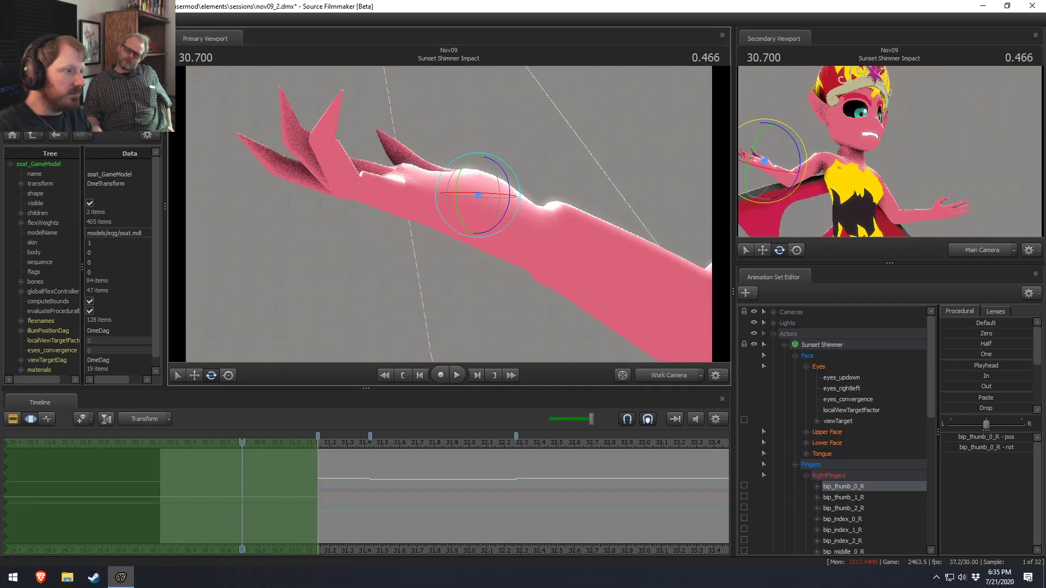
left_click_drag(427, 203, 450, 202, "alt")
left_click_drag(401, 168, 434, 169)
key("w")
left_click_drag(377, 214, 260, 371)
left_click_drag(511, 224, 427, 233)
key("ctrl+z")
left_click_drag(401, 272, 436, 234, "alt")
key("e")
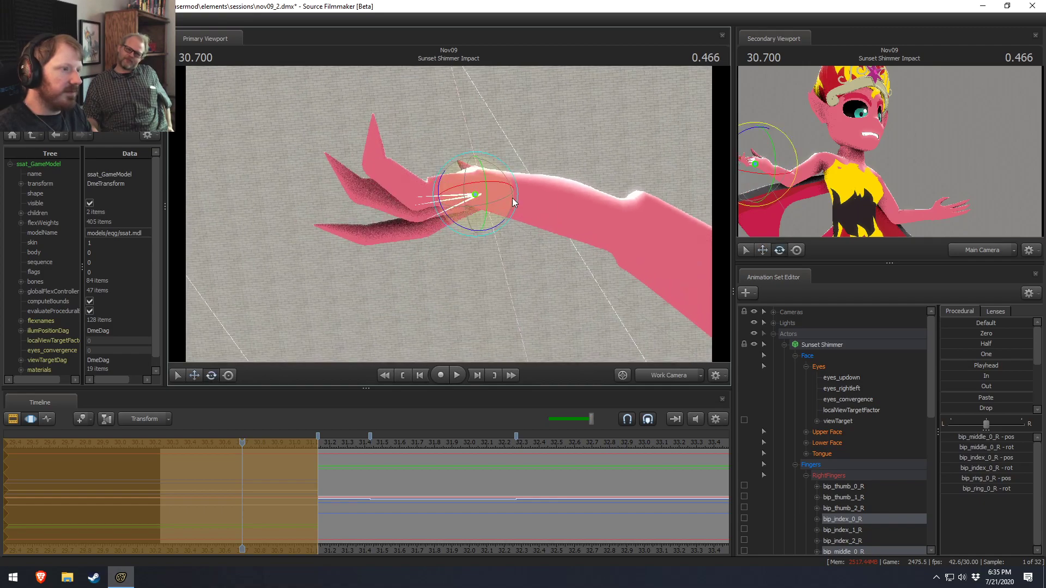
mouse_move(514, 209)
left_mouse_down("alt")
mouse_move(479, 217)
mouse_move(521, 210)
mouse_move(518, 220)
left_mouse_up("alt")
key("F2")
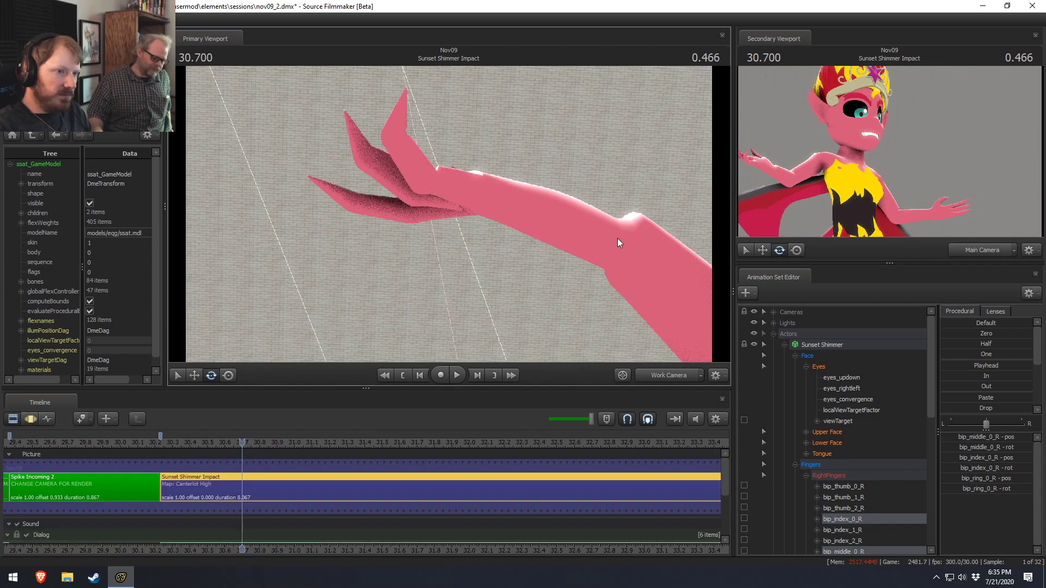
Step: Examine the right hand's pose from several angles and the left arm and hand up close and from farther away
left_click_drag(587, 191, 499, 153, "alt")
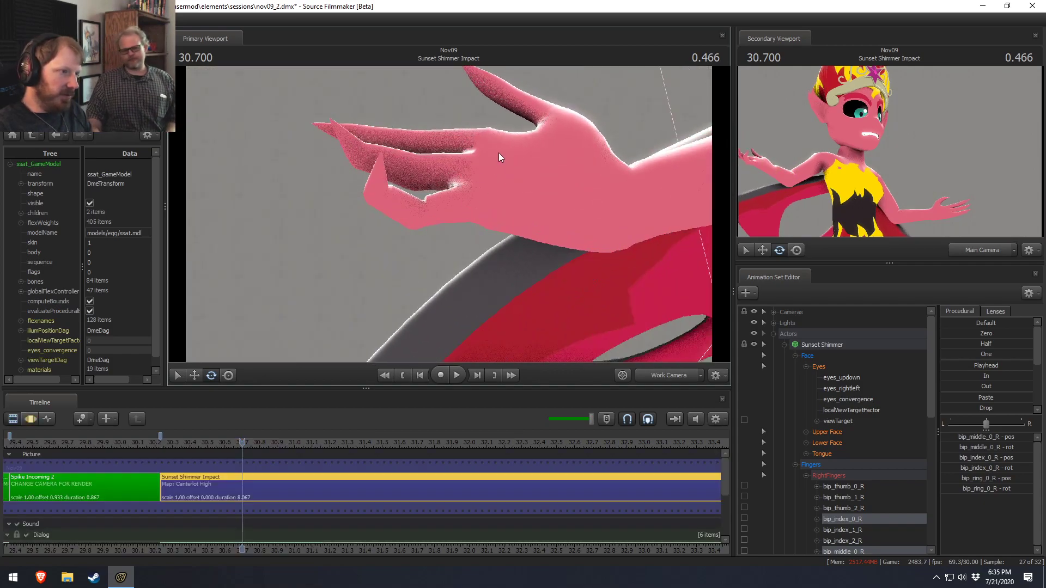
left_click_drag(502, 200, 456, 163, "alt")
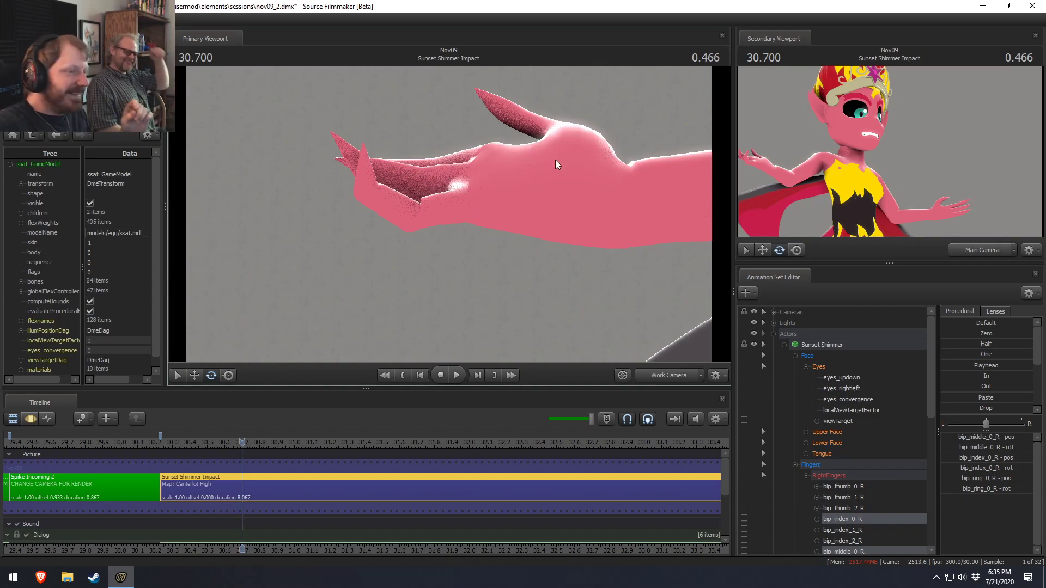
key("d")
left_click_drag(528, 299, 566, 294)
key("d")
mouse_move(447, 217)
left_mouse_down()
mouse_move(458, 217)
mouse_move(449, 213)
left_mouse_up()
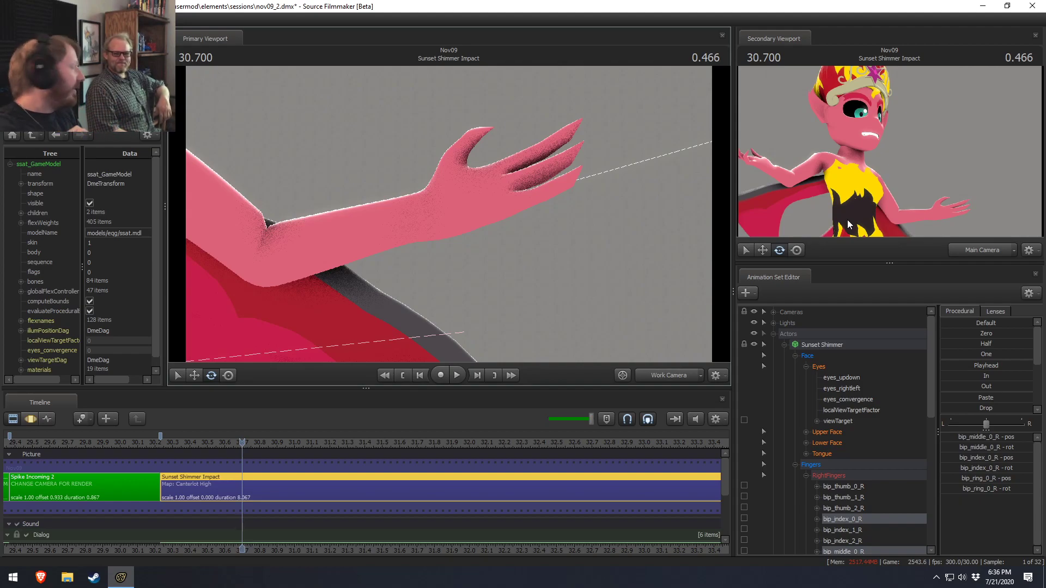
left_click_drag(551, 250, 448, 214)
key("s")
key("w")
key("s")
key("a")
key("w")
key("s")
key("w")
key("s")
key("s")
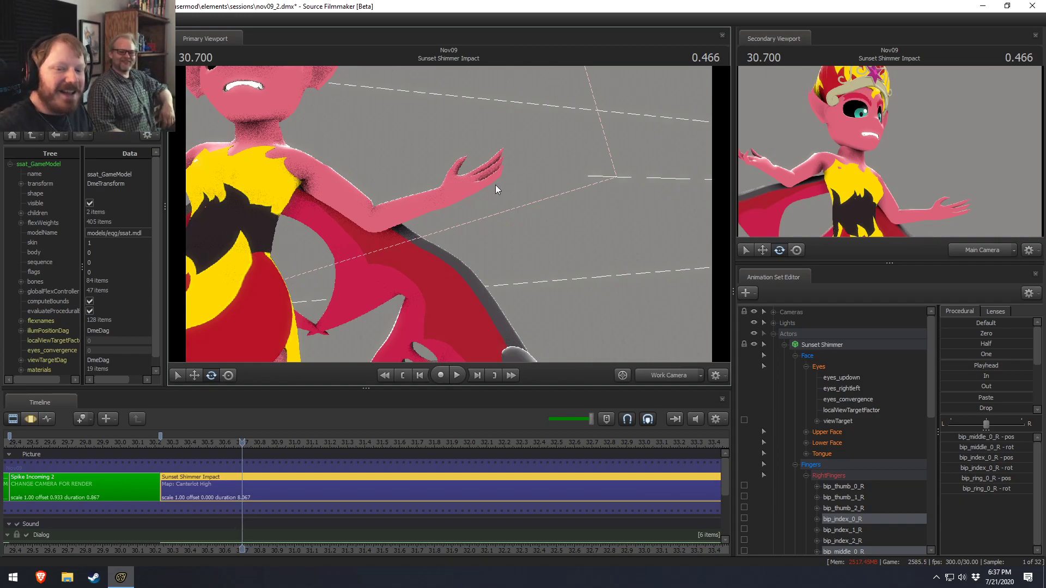
left_click_drag(489, 286, 449, 202)
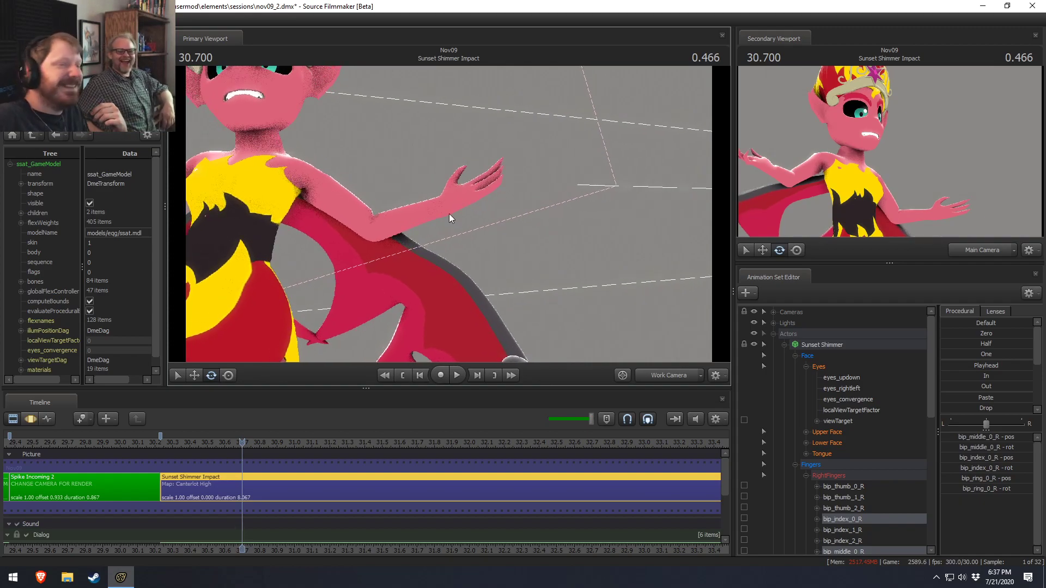
Step: At 30.700, rotate bip_thumb_0_L to swing Sunset Shimmer's left thumb closer to the palm
left_click_drag(397, 173, 388, 152)
mouse_move(449, 214)
left_mouse_down()
mouse_move(442, 245)
mouse_move(435, 229)
mouse_move(456, 214)
mouse_move(443, 213)
left_mouse_up()
key("F3")
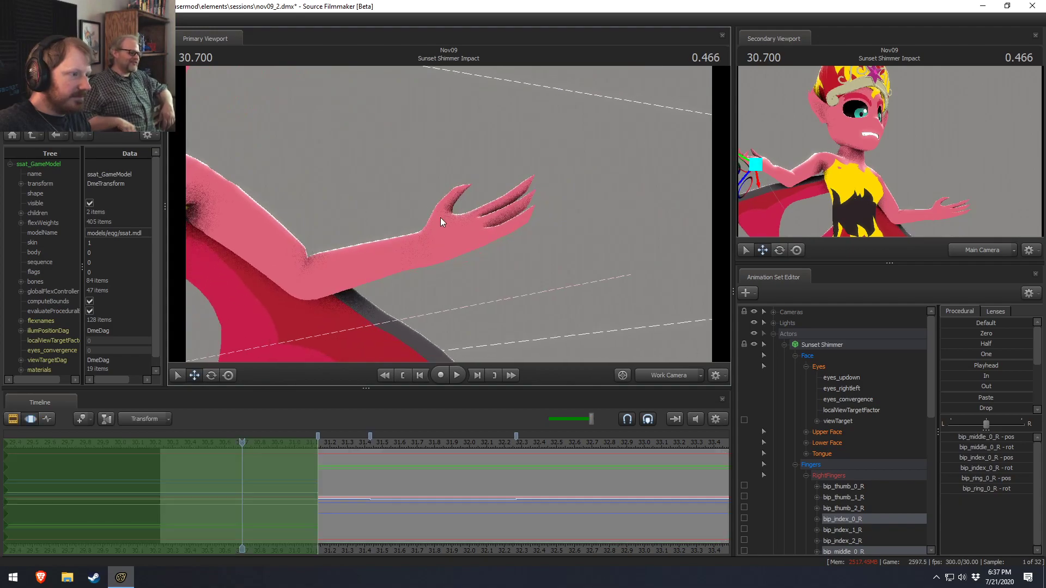
left_click(440, 217, "ctrl")
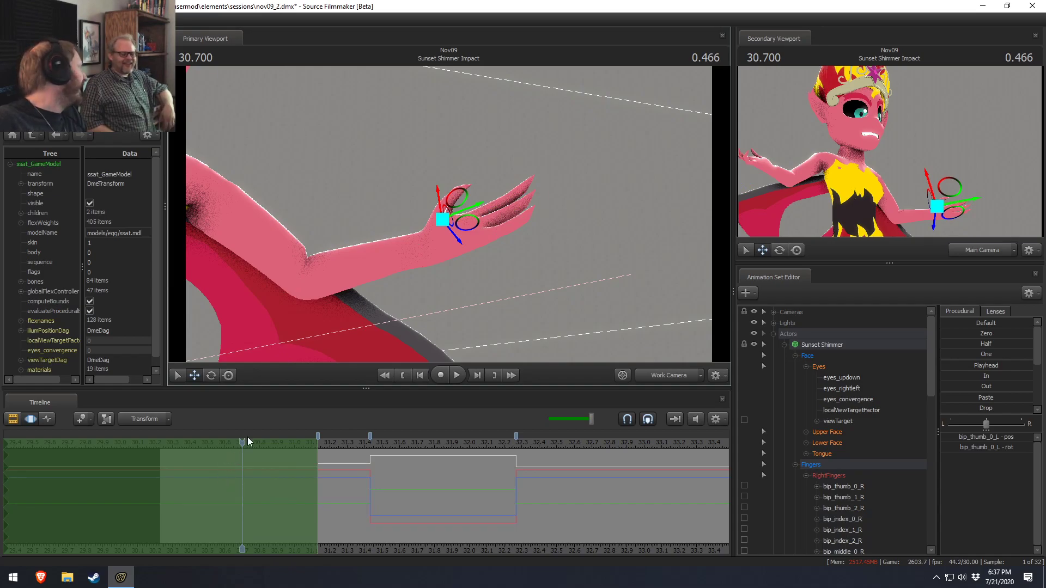
key("e")
left_click_drag(440, 235, 485, 198)
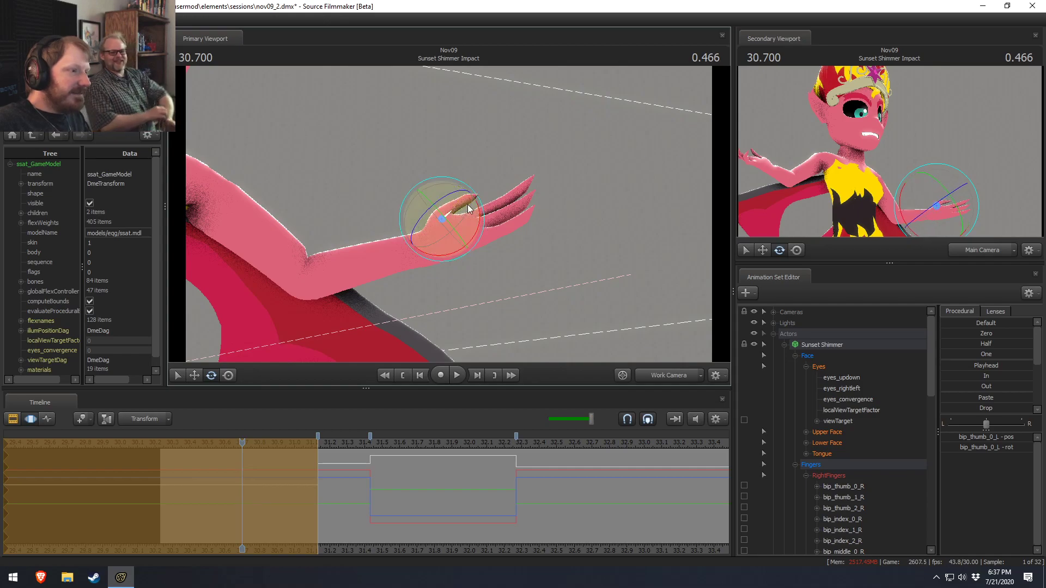
left_click_drag(437, 228, 449, 224)
Step: Rotate bip_thumb_1_L and readjust bip_thumb_0_L to refine the left thumb's bend and angle
left_click(459, 202)
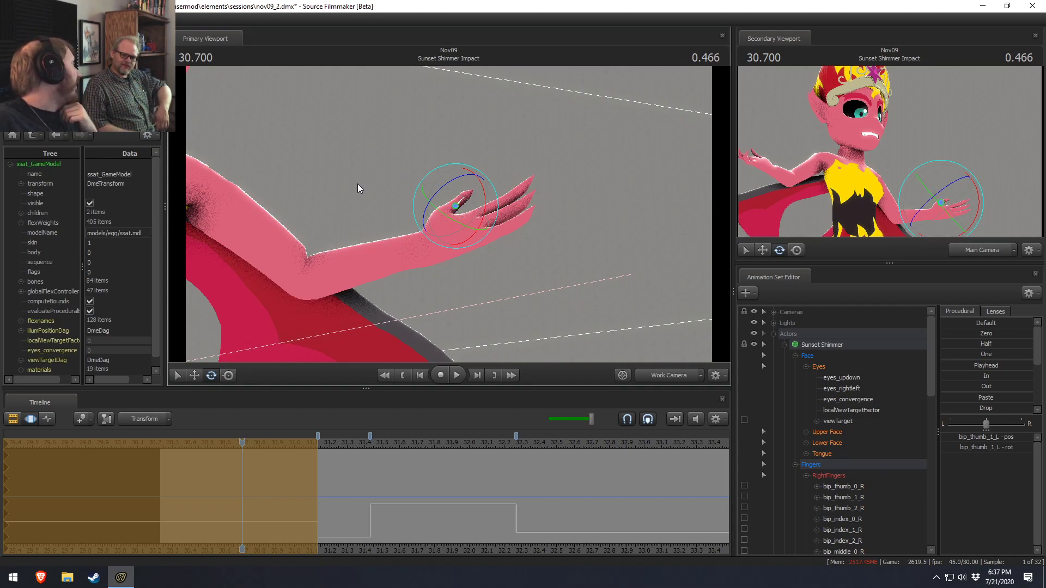
left_click_drag(268, 229, 425, 215, "alt")
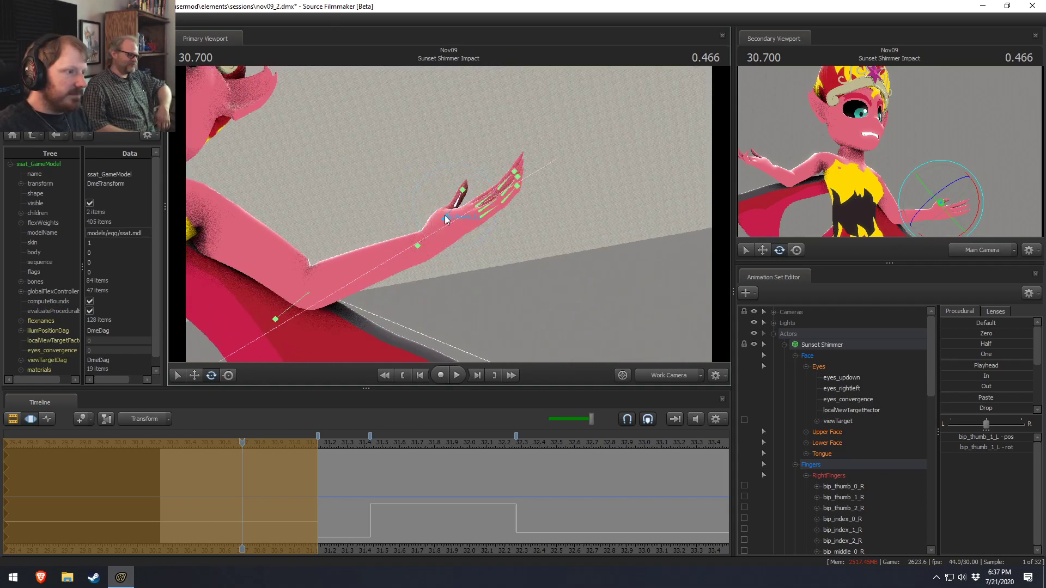
left_click(445, 214)
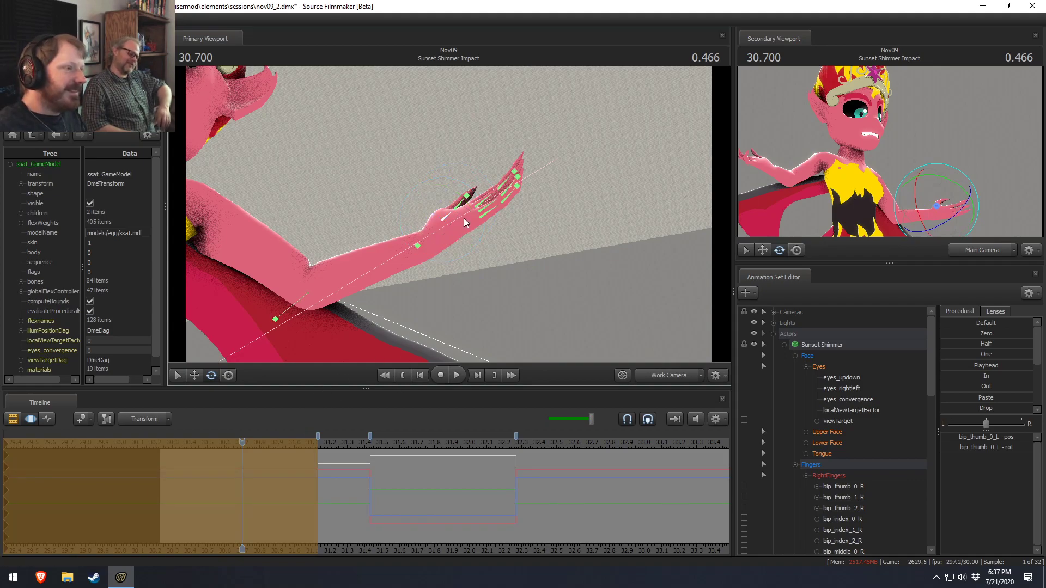
left_click(456, 210)
left_click_drag(461, 198, 463, 186)
left_click_drag(470, 224, 480, 246, "alt")
Step: Rotate bip_index_0_L and bip_middle_0_L individually to vary the angles of the left index and middle fingers
left_click(494, 229)
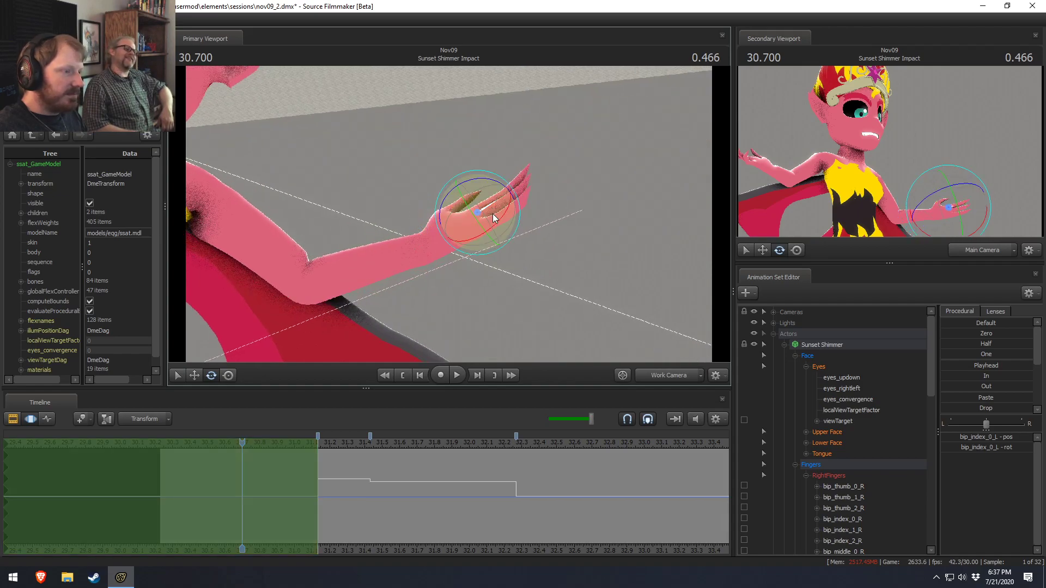
left_click_drag(492, 182, 496, 190)
left_click_drag(433, 224, 480, 216)
key("f")
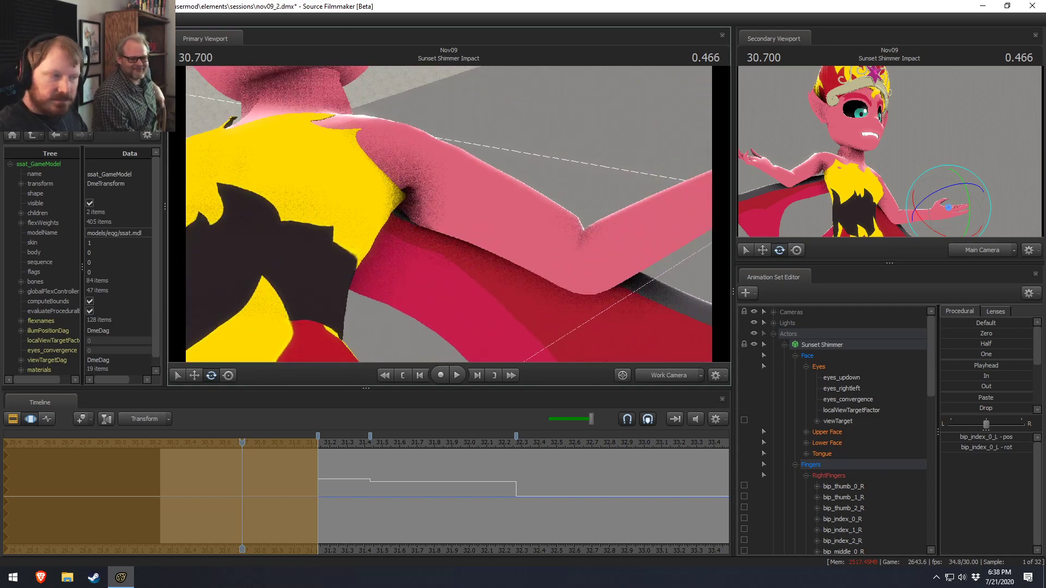
left_click_drag(487, 212, 490, 194)
left_click(485, 208, "ctrl")
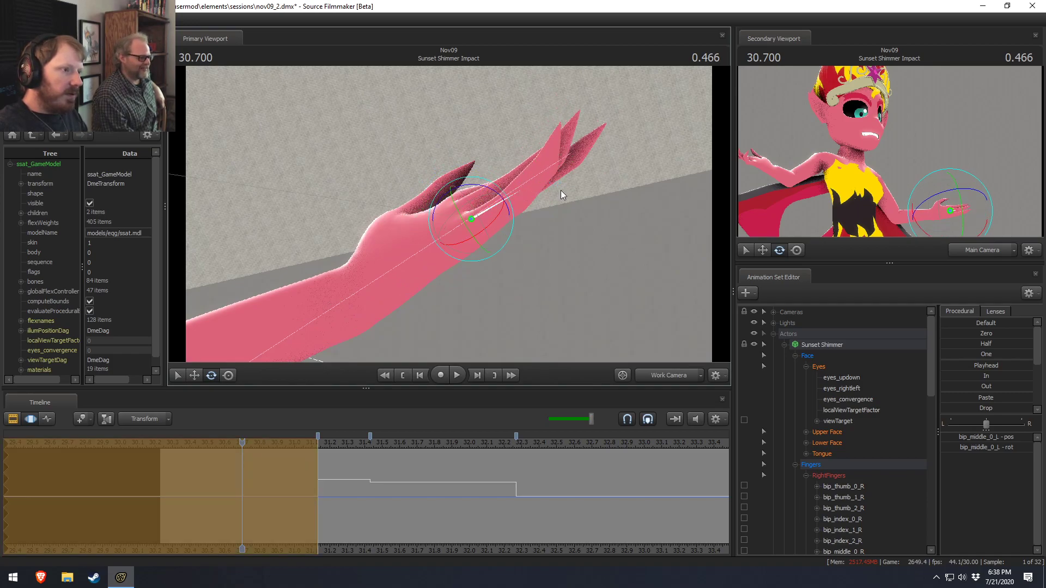
Step: Curl the left middle and ring fingers by rotating bip_middle_1_L with bip_middle_2_L, and bip_ring_1_L with bip_ring_2_L
left_click_drag(560, 191, 572, 203, "alt")
left_click(555, 205, "ctrl+shift")
left_click(580, 195, "ctrl+shift")
left_click(538, 211)
left_click_drag(586, 197, 490, 174, "alt")
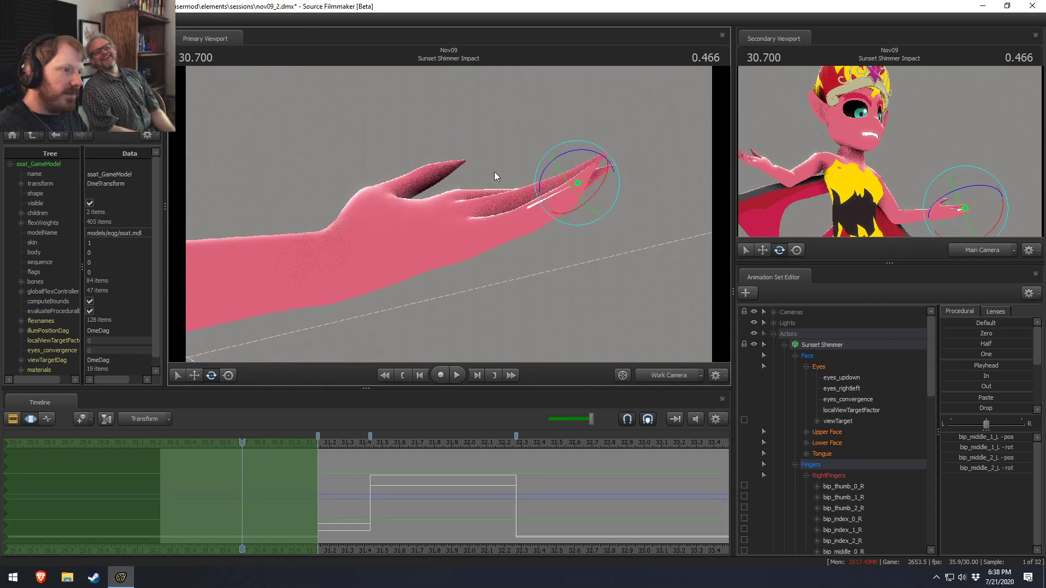
left_click(589, 155, "ctrl+shift")
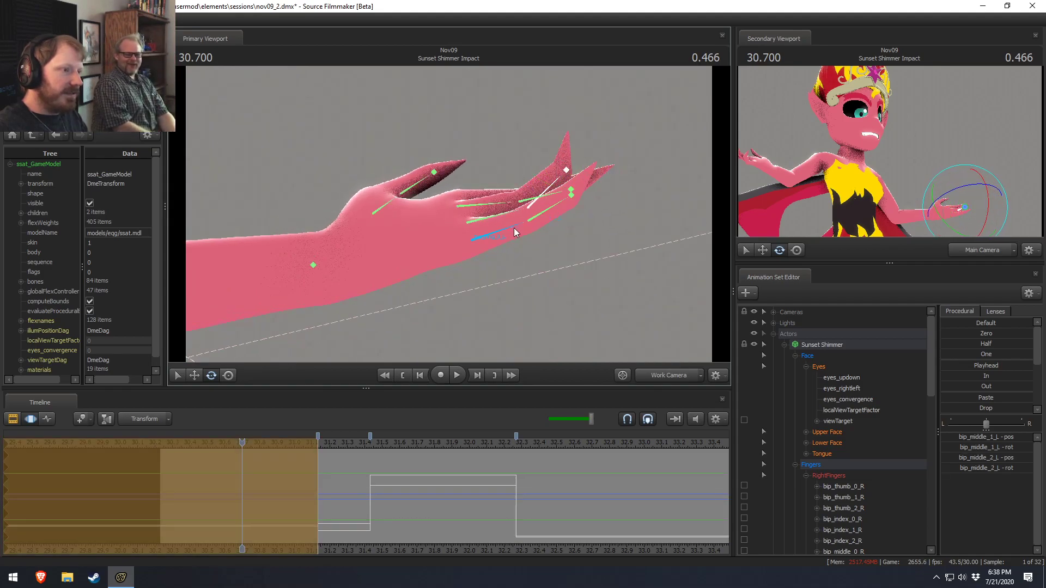
left_click(572, 194, "ctrl")
left_click(567, 170, "ctrl+shift")
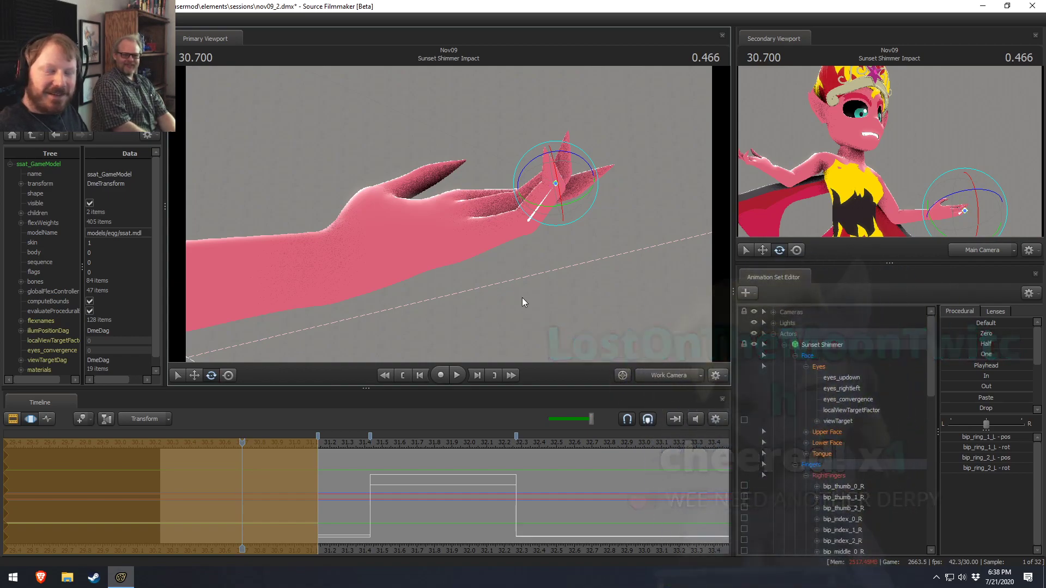
Step: Rotate bip_ring_0_L, bip_middle_0_L and bip_index_0_L together slightly, and re-angle the left thumb with bip_thumb_0_L
left_click(485, 241)
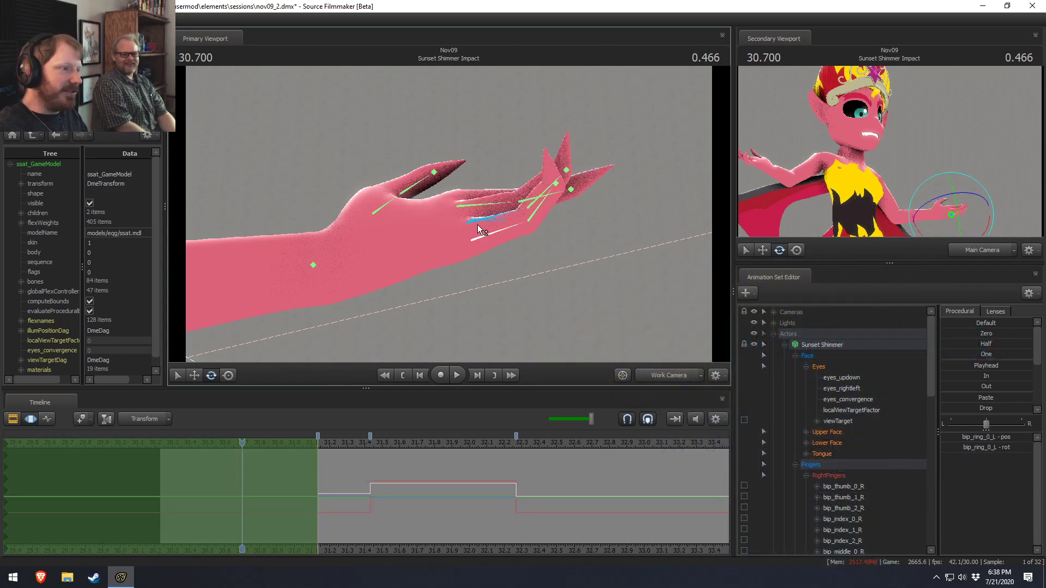
left_click_drag(443, 173, 473, 177)
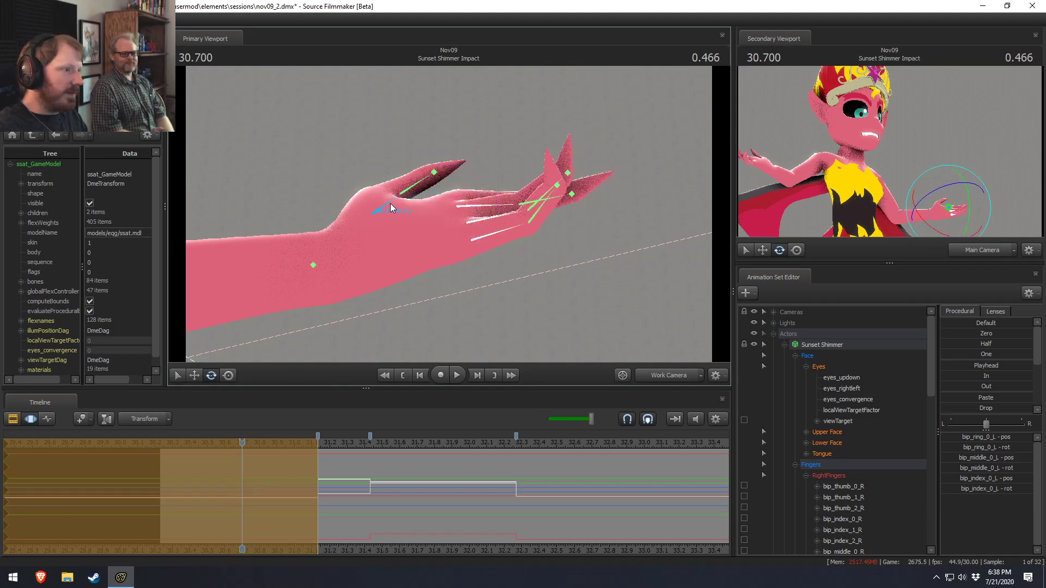
left_click(408, 187, "ctrl")
left_click(384, 209)
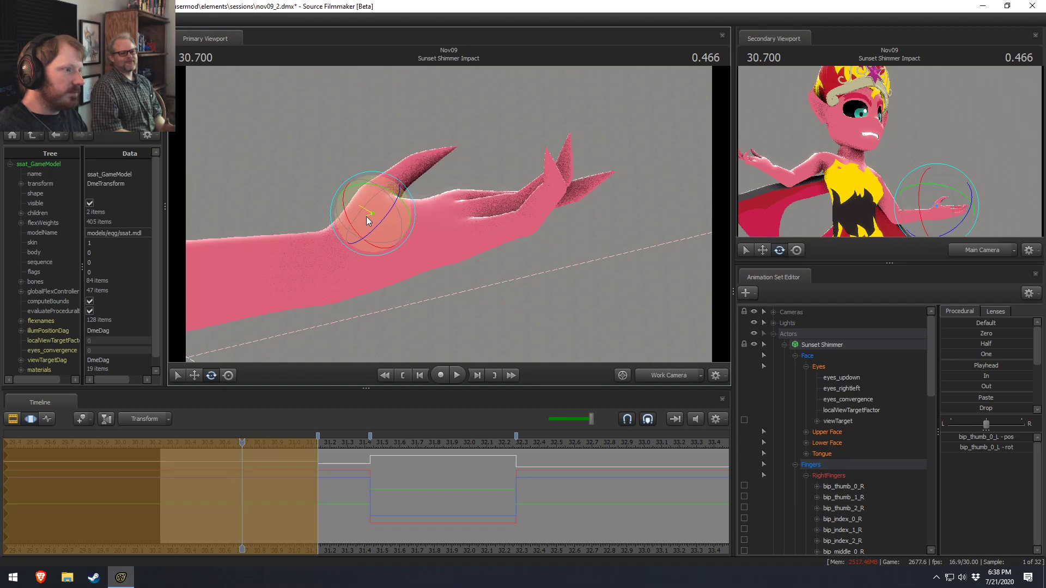
left_click_drag(355, 209, 376, 206)
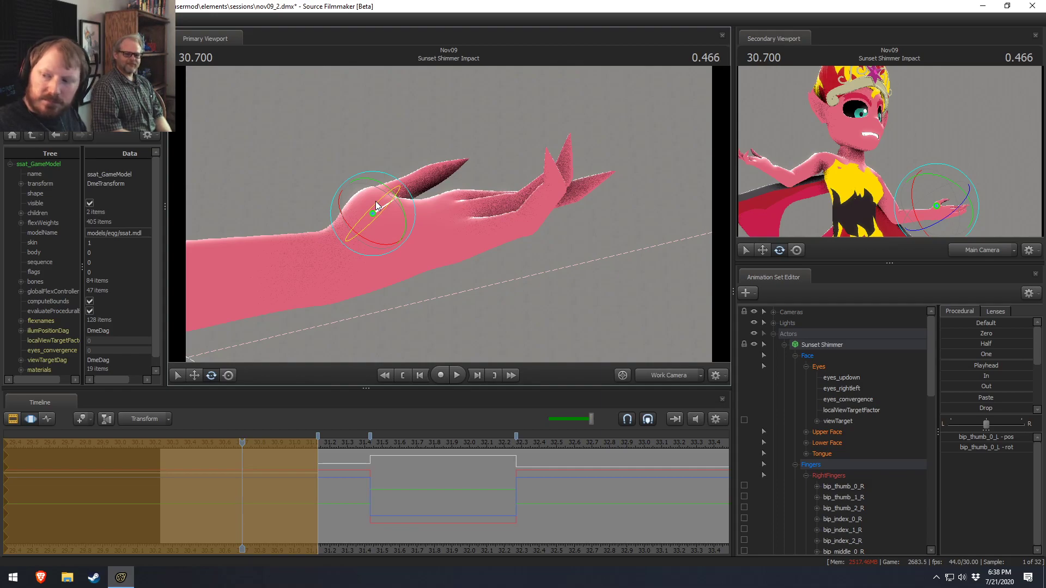
Step: Refine the left thumb's curl by rotating bip_thumb_1_L and its base bone, checking the hand from several angles
left_click_drag(454, 214, 454, 288, "alt")
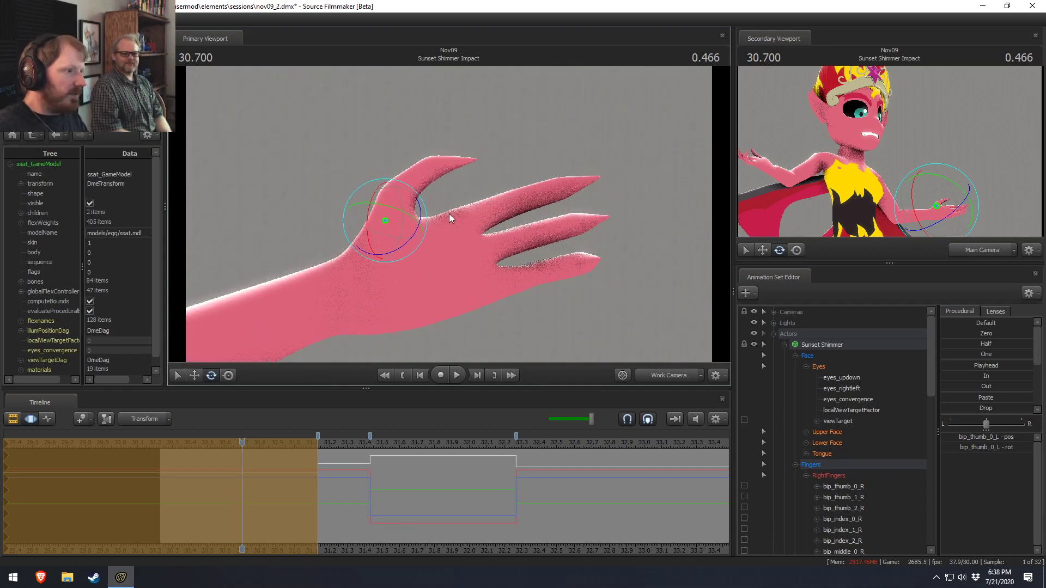
left_click(416, 188, "ctrl")
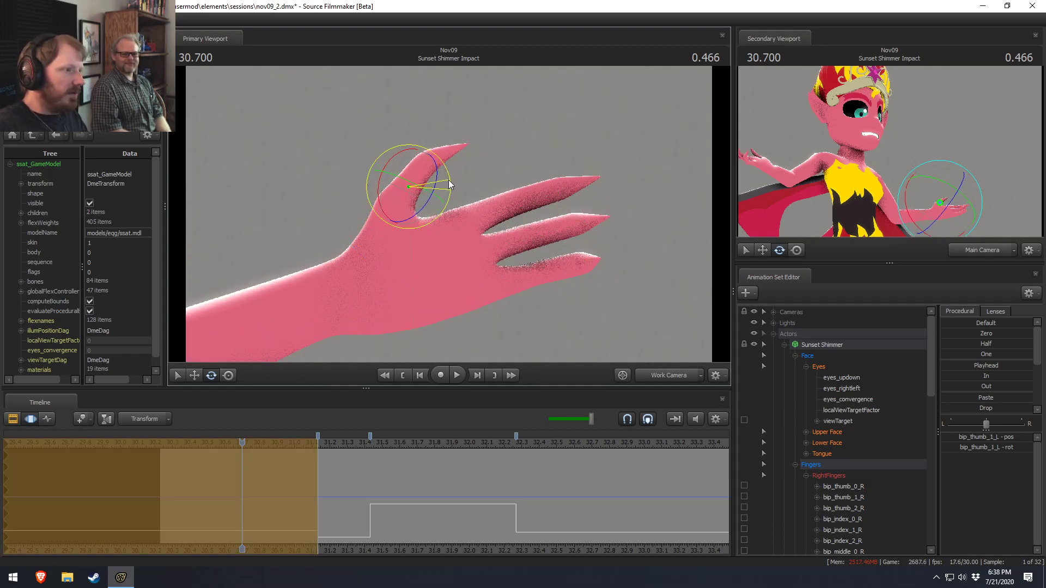
left_click(387, 222, "ctrl")
left_click_drag(439, 208, 404, 145, "alt")
left_click(423, 162, "ctrl")
left_click_drag(456, 166, 452, 206)
left_click_drag(461, 261, 450, 215, "alt")
left_click(433, 261, "ctrl")
left_click(464, 198)
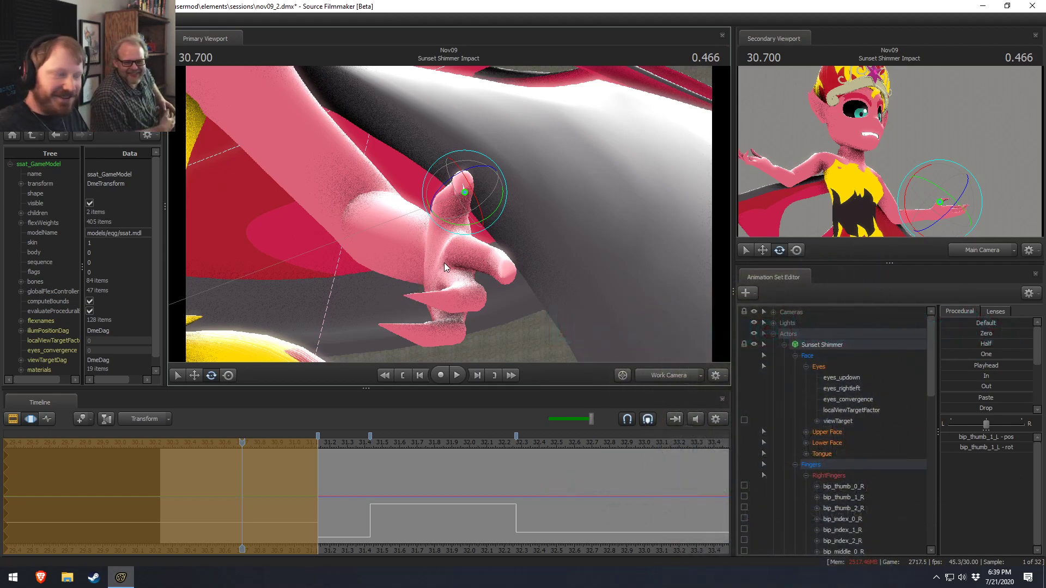
left_click_drag(477, 329, 505, 207)
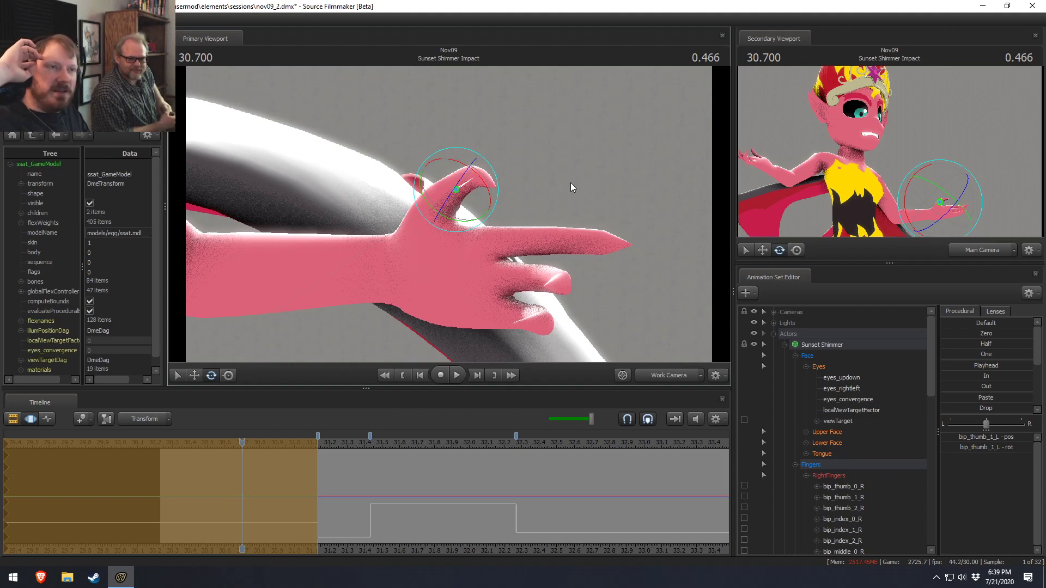
left_click_drag(570, 182, 472, 220)
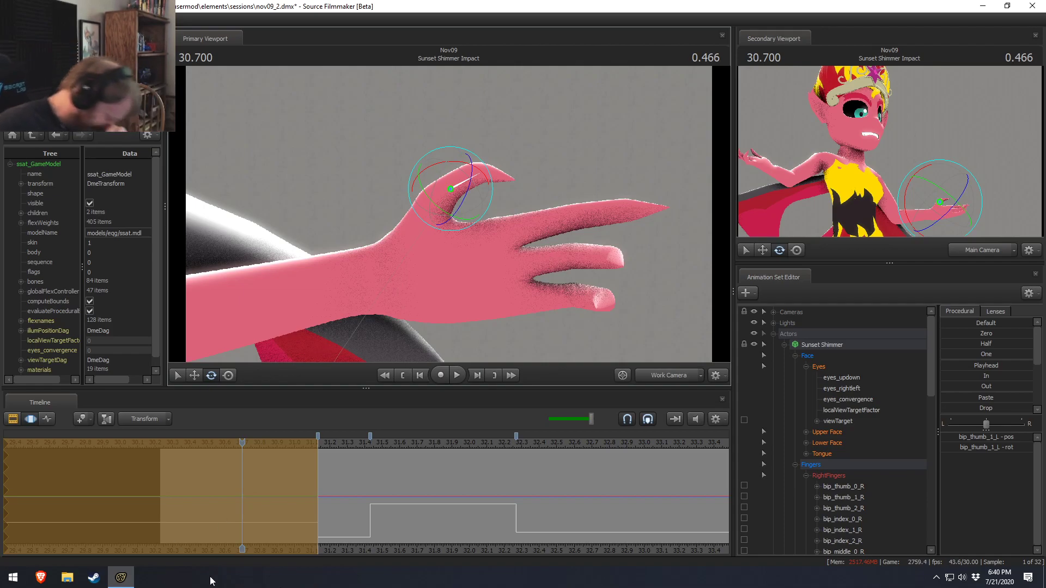
Step: Scrub between 30.933 and 31.100 to check the left hand's pose, stop at 31.033 and apply the thumb change
left_click_drag(328, 439, 280, 439)
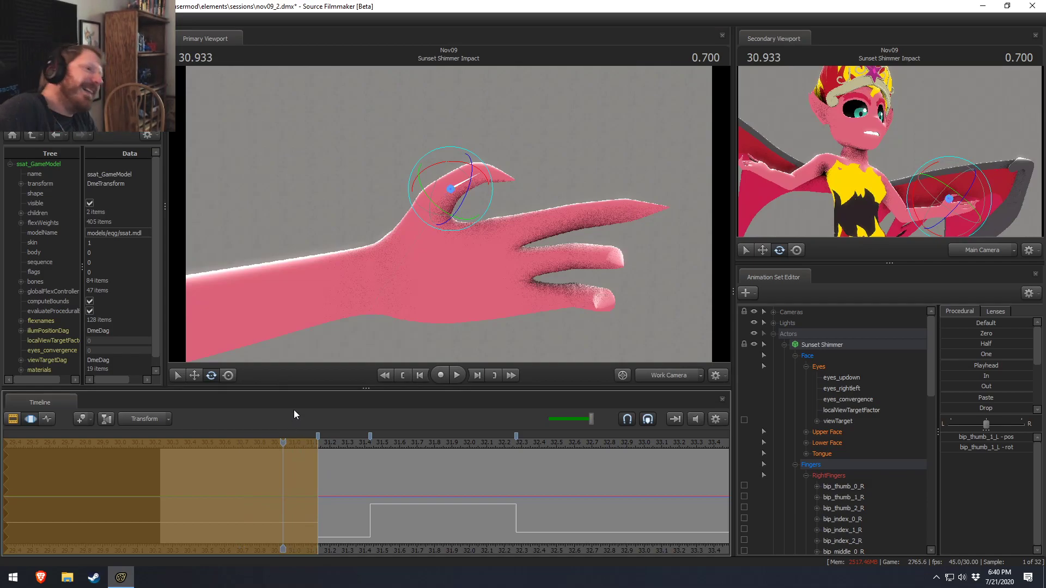
left_click_drag(341, 441, 313, 444)
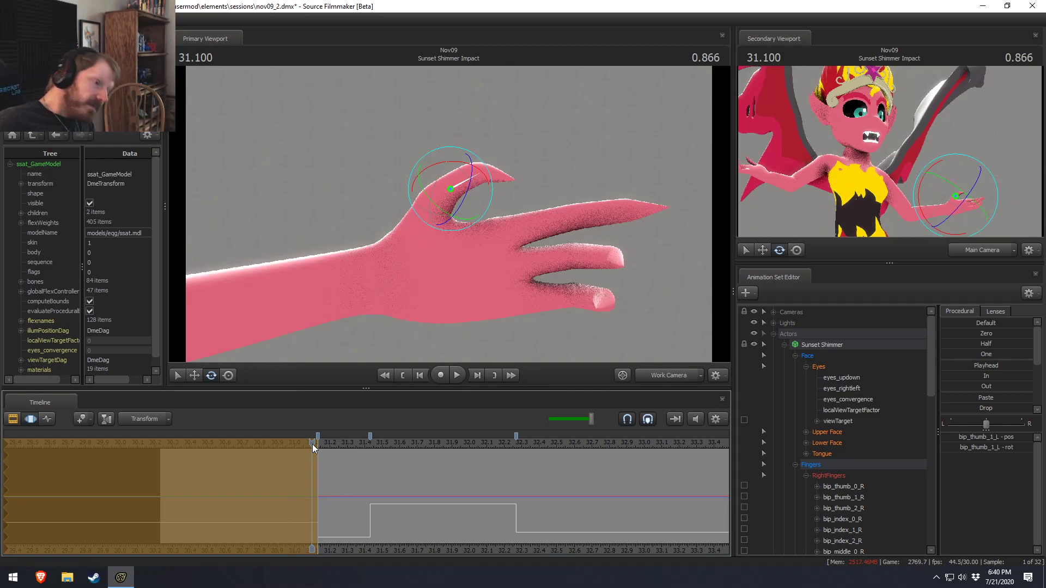
left_click_drag(333, 447, 302, 448)
key("F2")
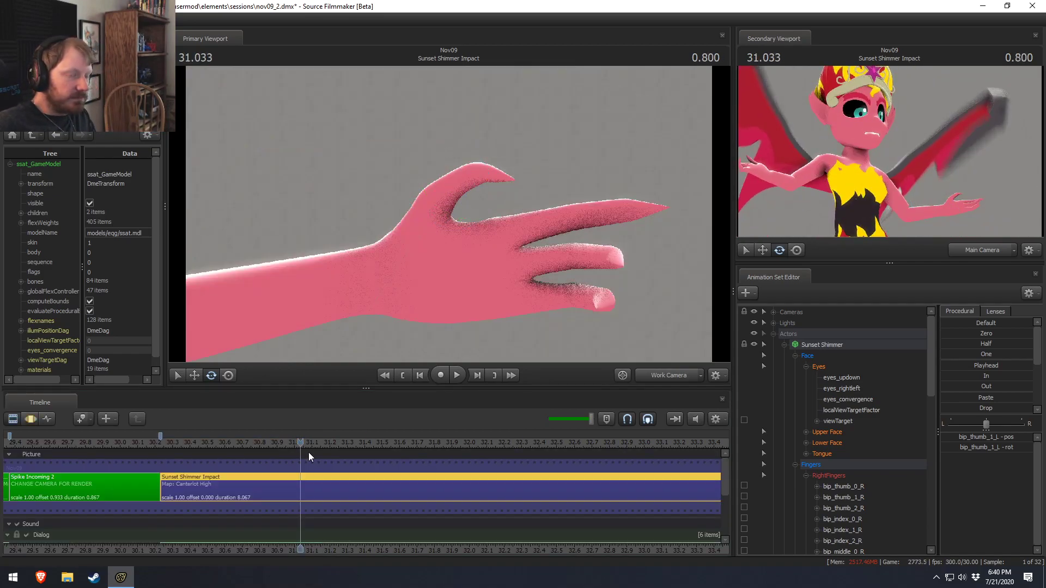
Step: At 31.033, select bip_middle_0_L, bip_index_0_L and bip_ring_0_L together for rotation
left_click_drag(463, 229, 468, 196)
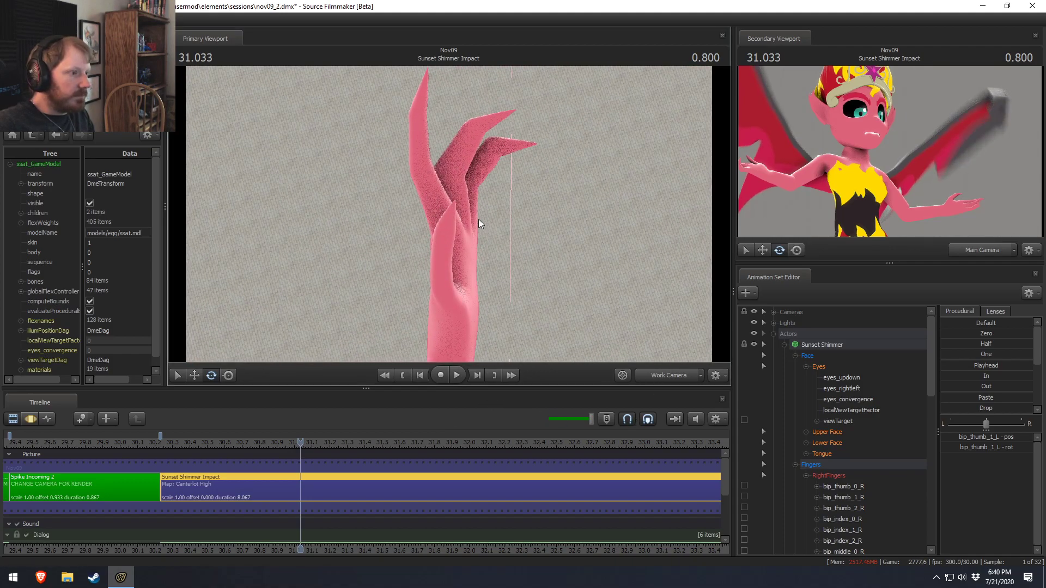
key("F3")
left_click(446, 230, "ctrl")
left_click(459, 242, "ctrl")
mouse_move(459, 242)
left_mouse_down("alt")
mouse_move(453, 205)
mouse_move(426, 205)
left_mouse_up("alt")
left_click(404, 208, "ctrl")
left_click(415, 217, "ctrl")
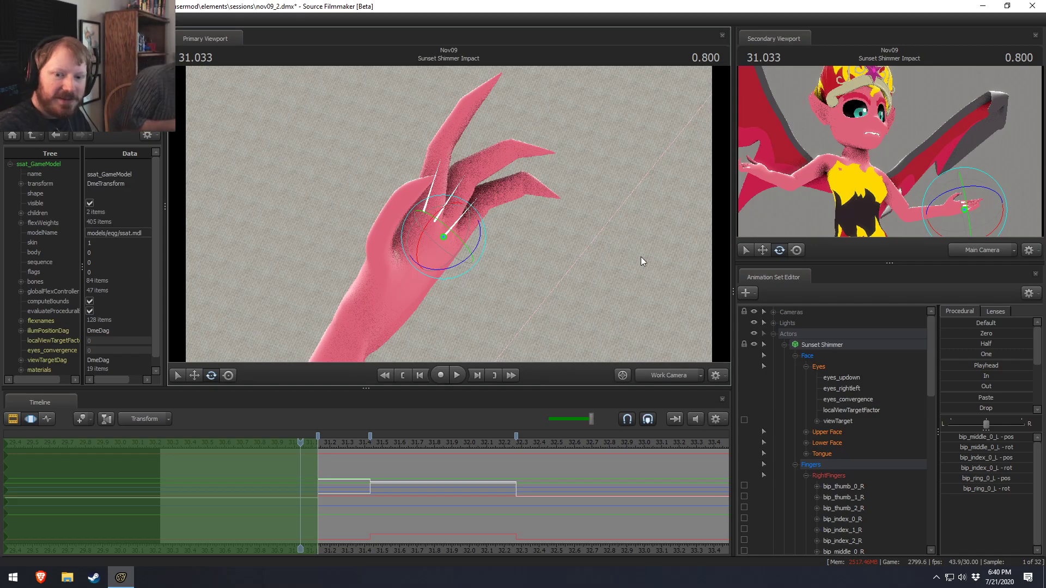
Step: Rotate the base and second bones of the left middle finger (bip_middle_0_L and bip_middle_1_L) to separate it from the neighbouring fingers
left_click_drag(617, 269, 457, 194, "alt")
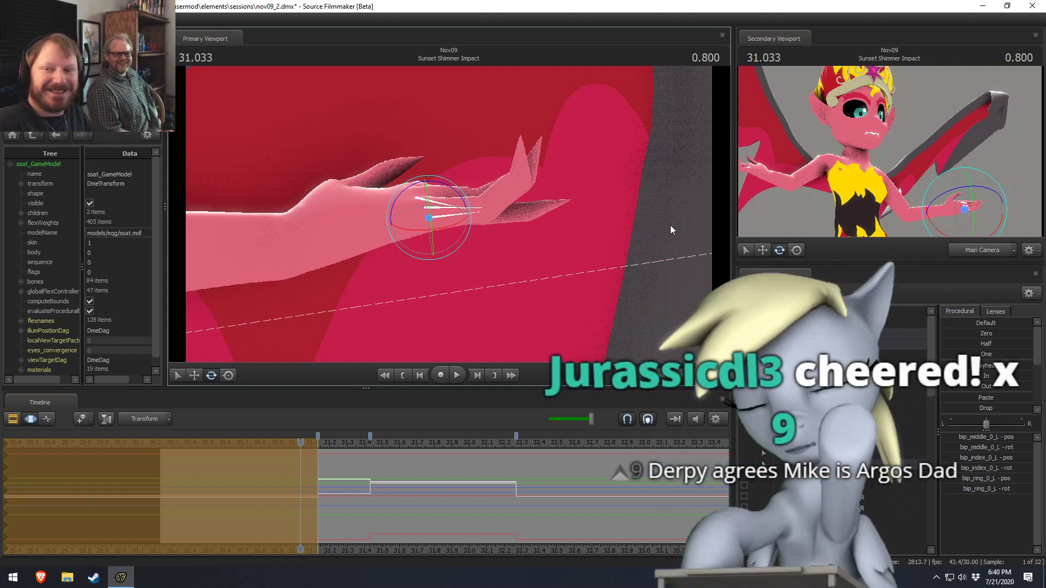
left_click_drag(670, 225, 659, 188, "alt")
left_click(467, 223)
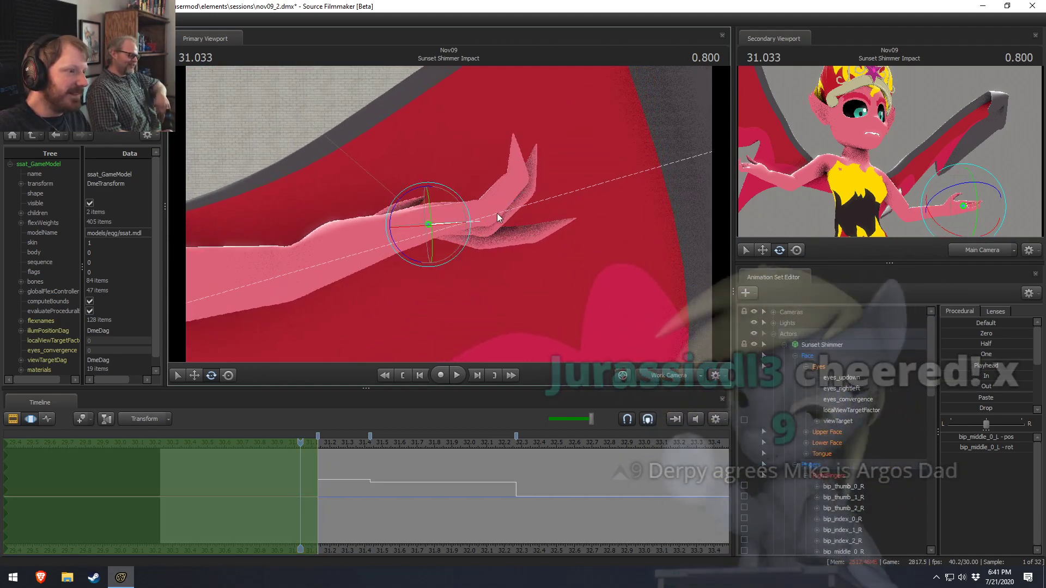
left_click_drag(431, 192, 435, 191)
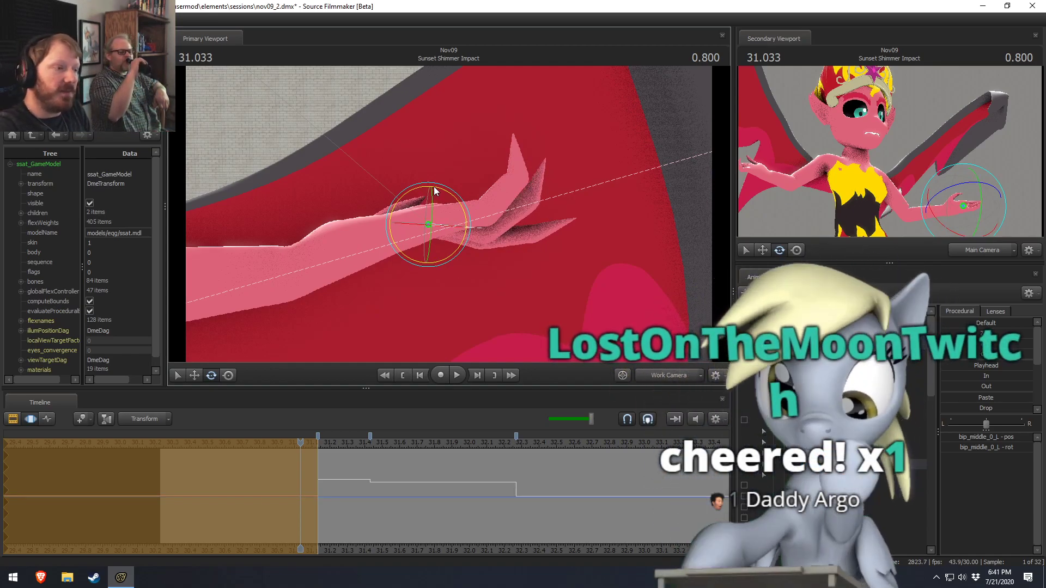
key("ctrl")
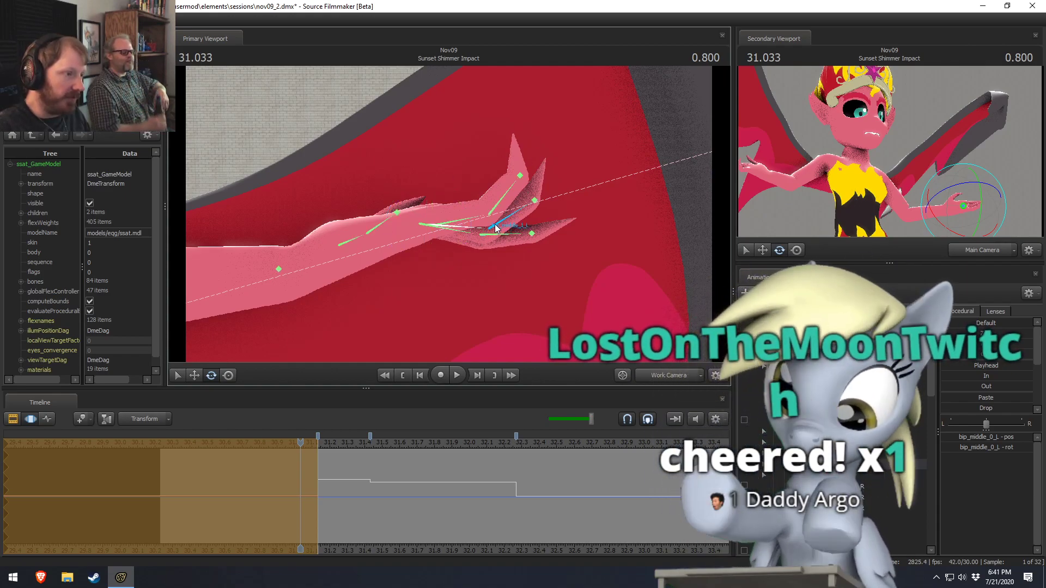
left_click(496, 228)
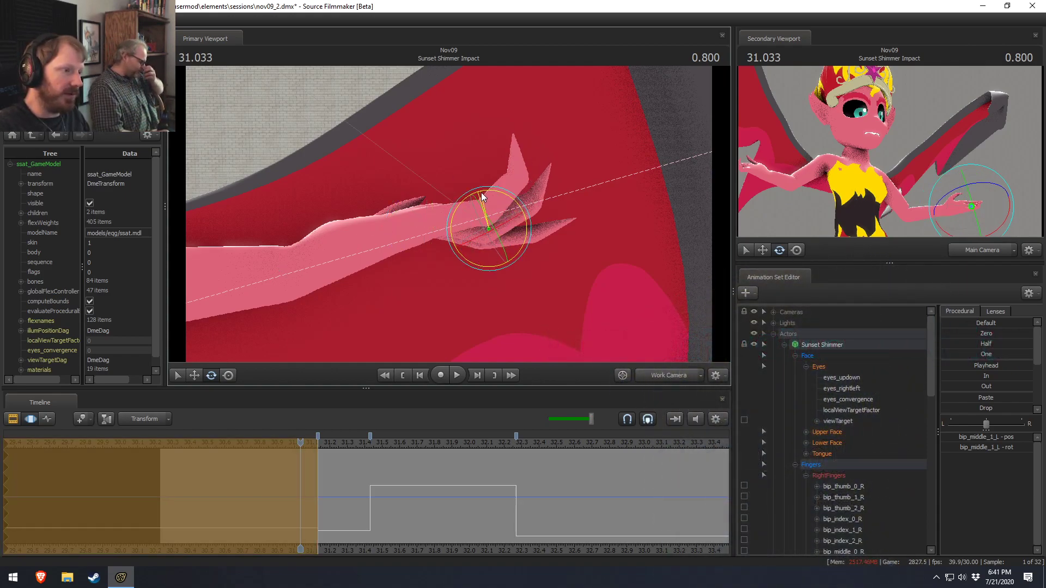
left_click_drag(481, 194, 480, 190)
Step: Rotate the left thumb's base bone (bip_thumb_0_L) so the thumb opens away from the palm
left_click_drag(397, 229, 424, 219)
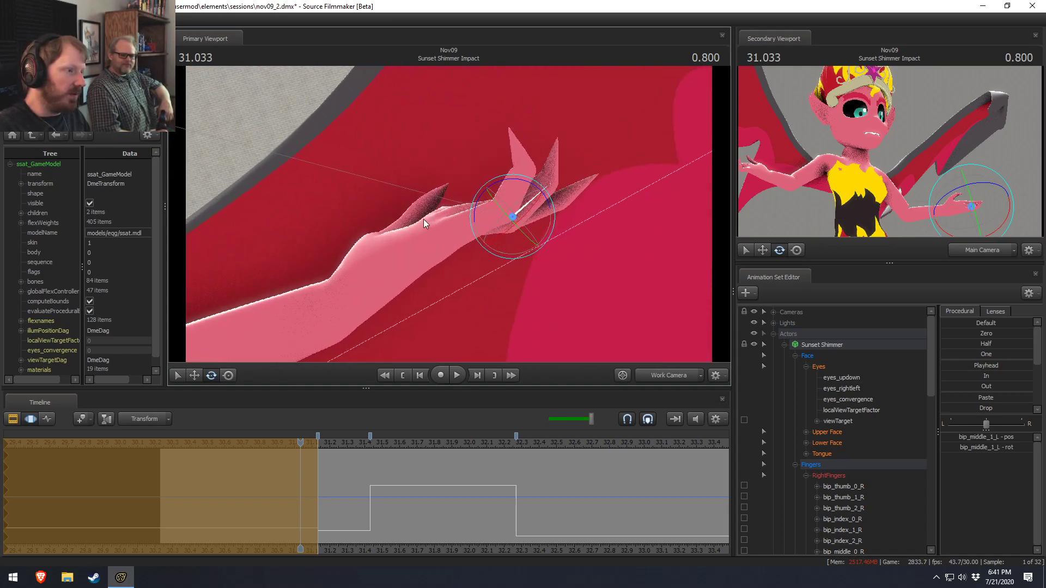
left_click(388, 250)
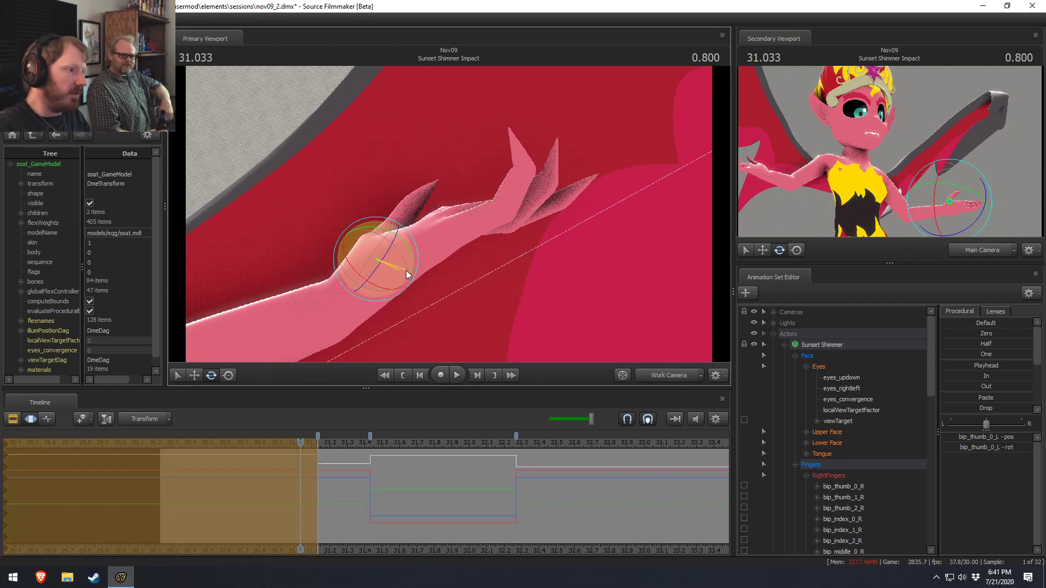
mouse_move(403, 270)
left_mouse_down()
mouse_move(391, 270)
mouse_move(409, 277)
left_mouse_up()
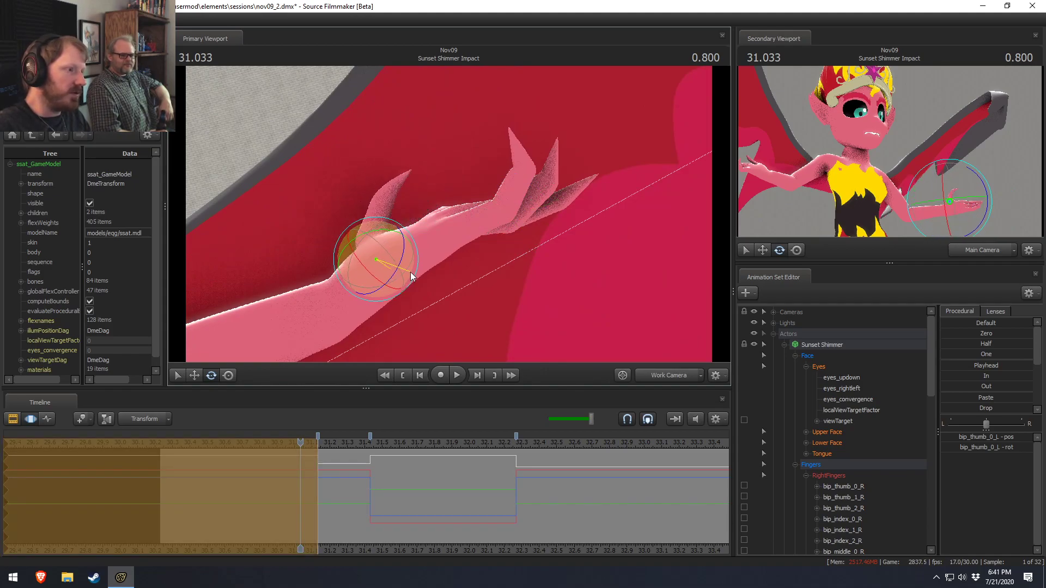
Step: Move the left thumb's base bone slightly toward the wrist and fine-tune its position through the Main Camera
left_click_drag(471, 248, 345, 225, "alt")
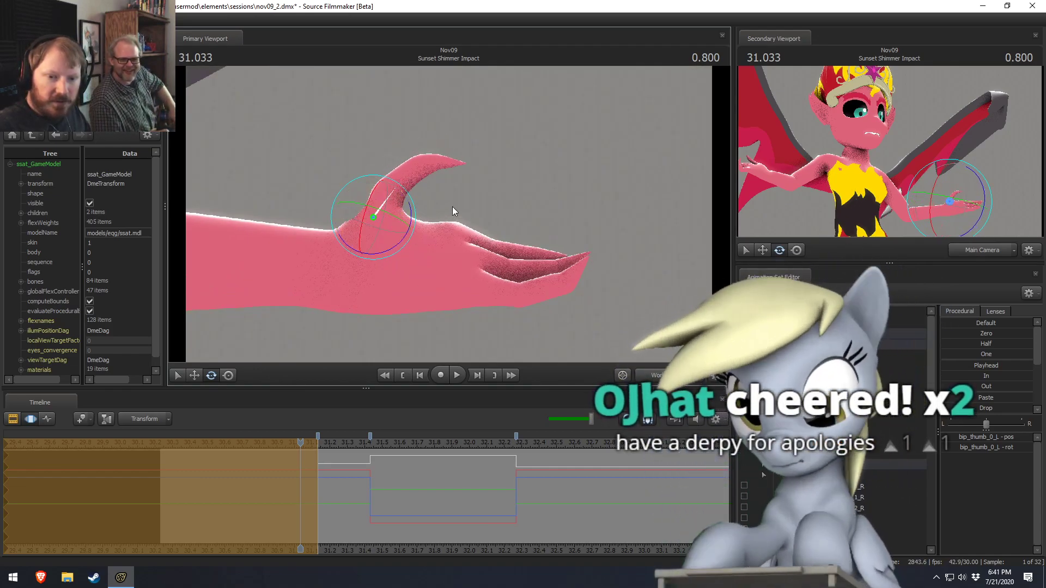
key("w")
left_click_drag(404, 214, 396, 214)
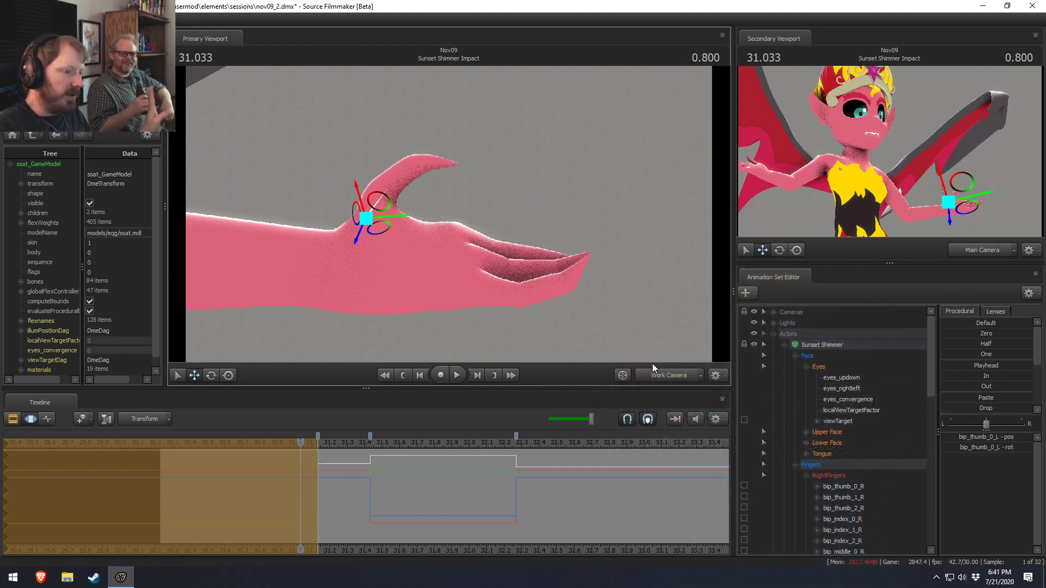
left_click(662, 373)
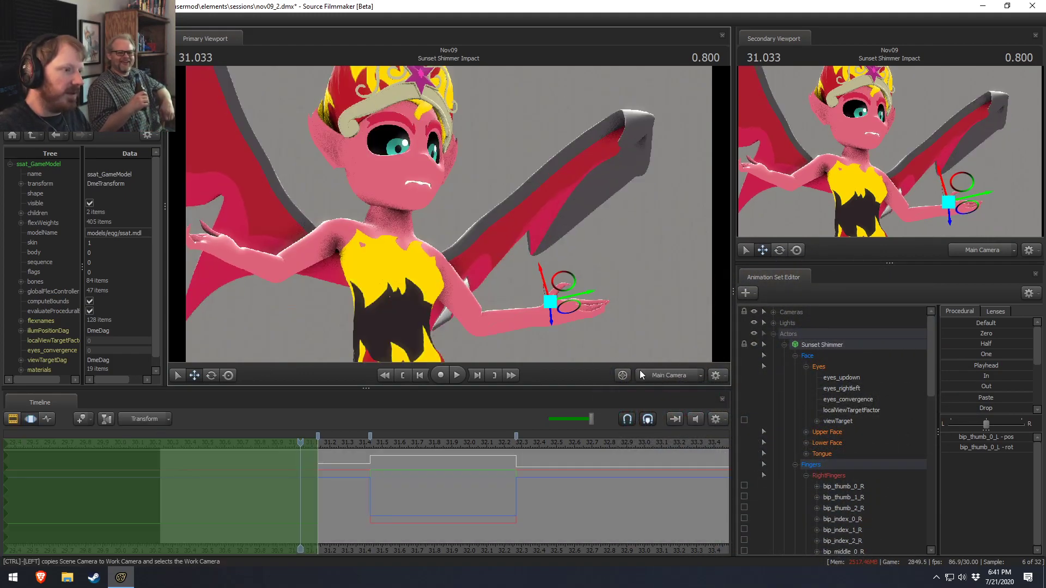
left_click(553, 306)
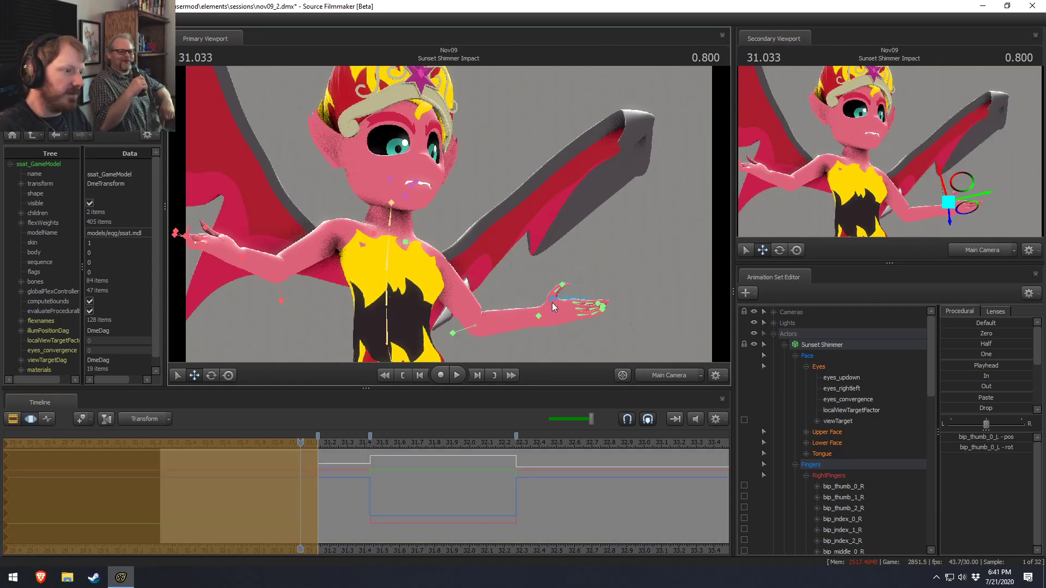
left_click(552, 306)
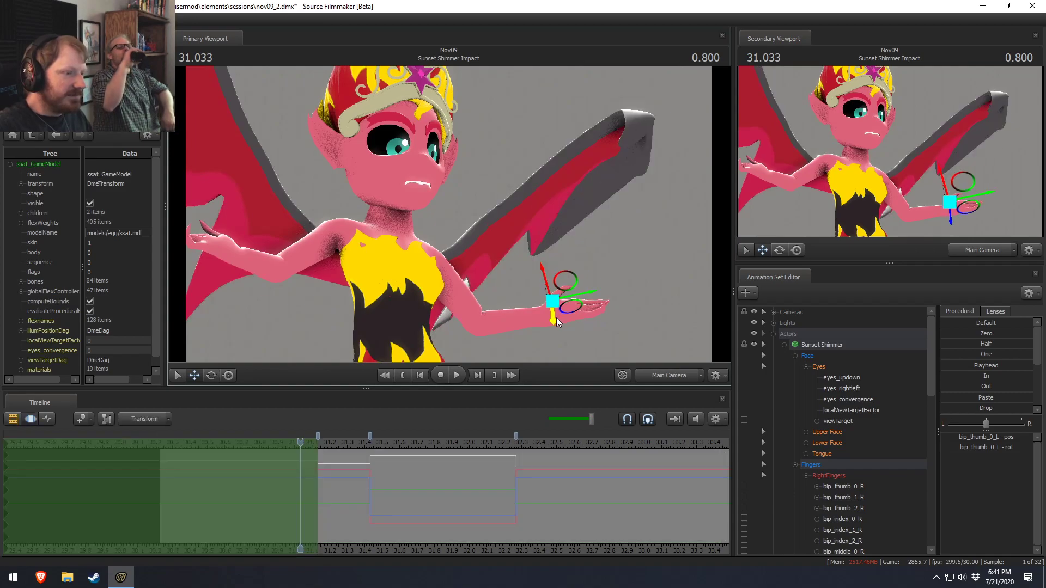
Step: Rotate the left hand control (rig_hand_L) to tilt the hand, and shift it slightly in the Main Camera view
left_click(544, 315)
key("e")
left_click_drag(531, 311, 521, 328)
key("q")
key("w")
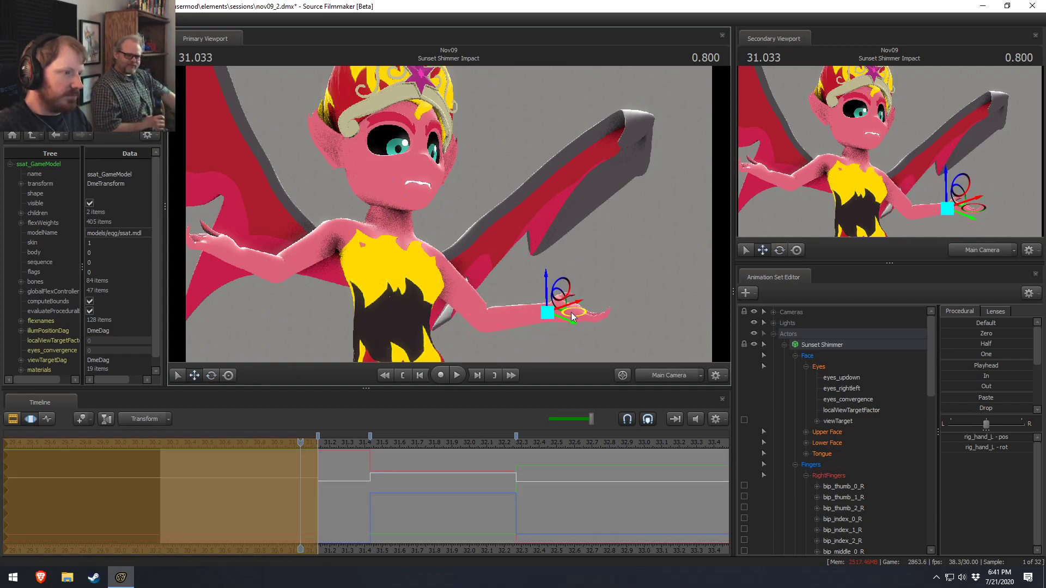
left_click_drag(548, 303, 549, 294)
Step: Play back the start of the Sunset Shimmer Impact shot through the Main Camera to review the arm motion
key("F2")
left_click_drag(300, 442, 193, 438)
key("space")
key("space")
key("space")
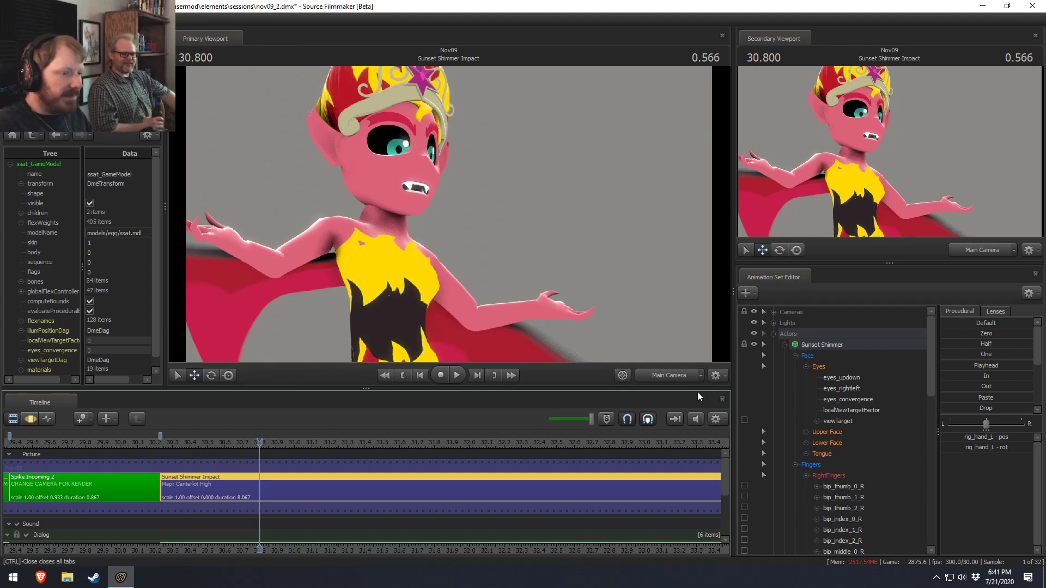
Step: Reposition and rotate the right hand control (rig_hand_R) at 30.800 across the entire time range, using the Work Camera
left_click(672, 377)
left_click_drag(616, 305, 577, 305)
key("s")
left_click_drag(491, 246, 474, 260)
key("F3")
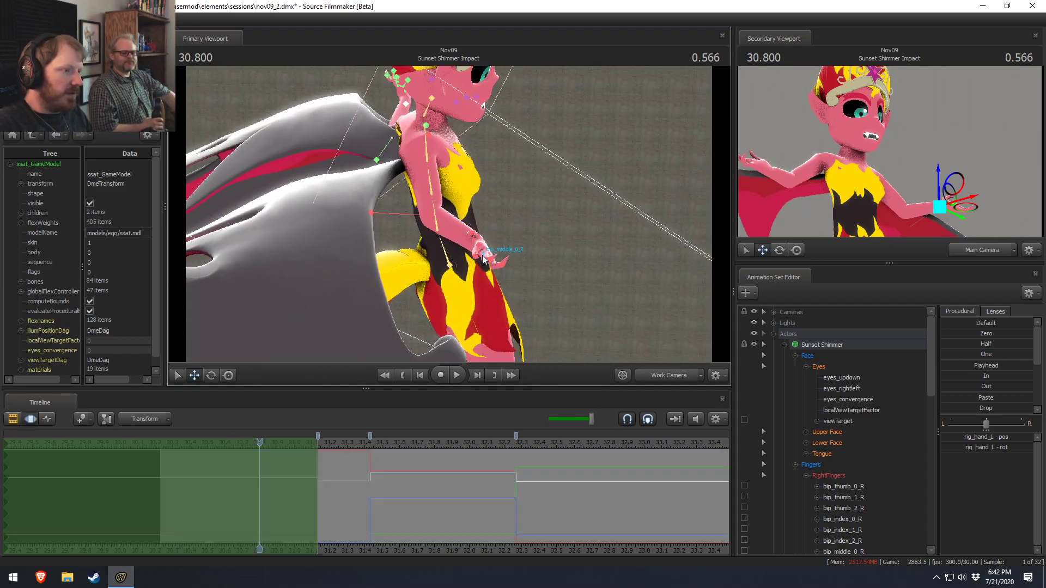
left_click_drag(537, 252, 466, 195, "alt")
left_click(524, 280)
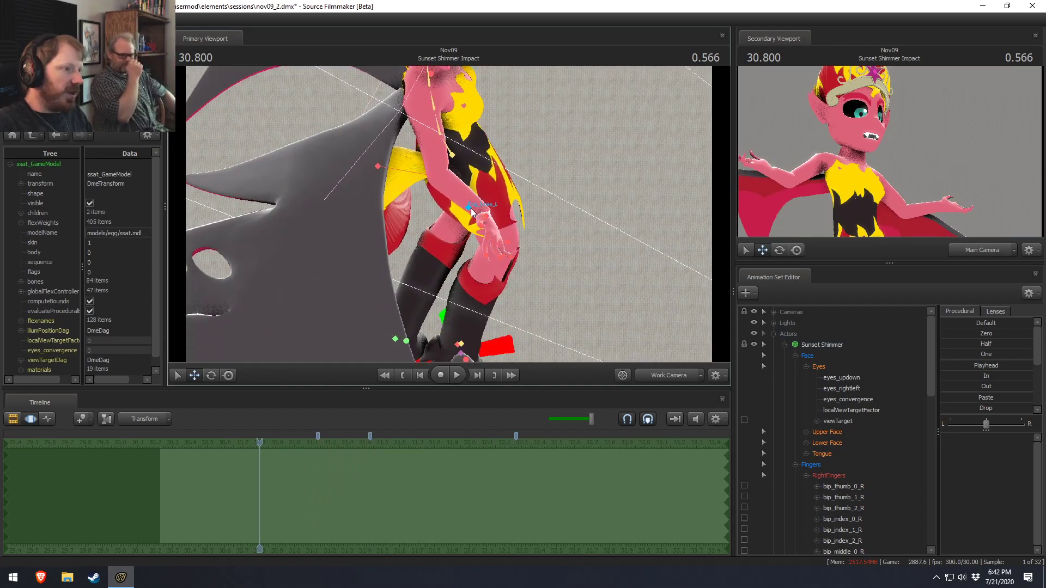
left_click(481, 216)
left_click_drag(588, 170, 507, 205)
key("e")
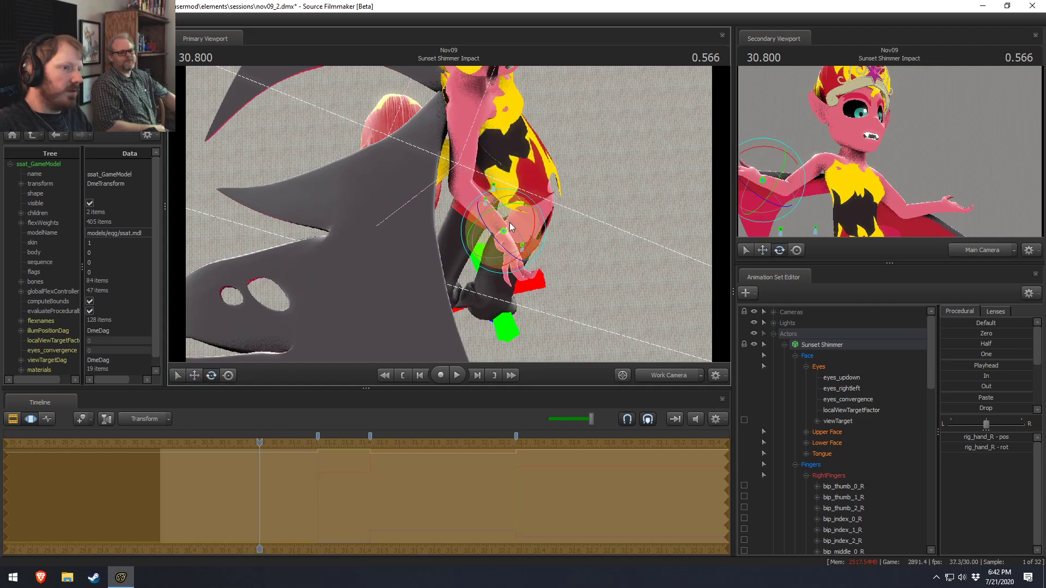
left_click_drag(504, 244, 517, 224)
key("w")
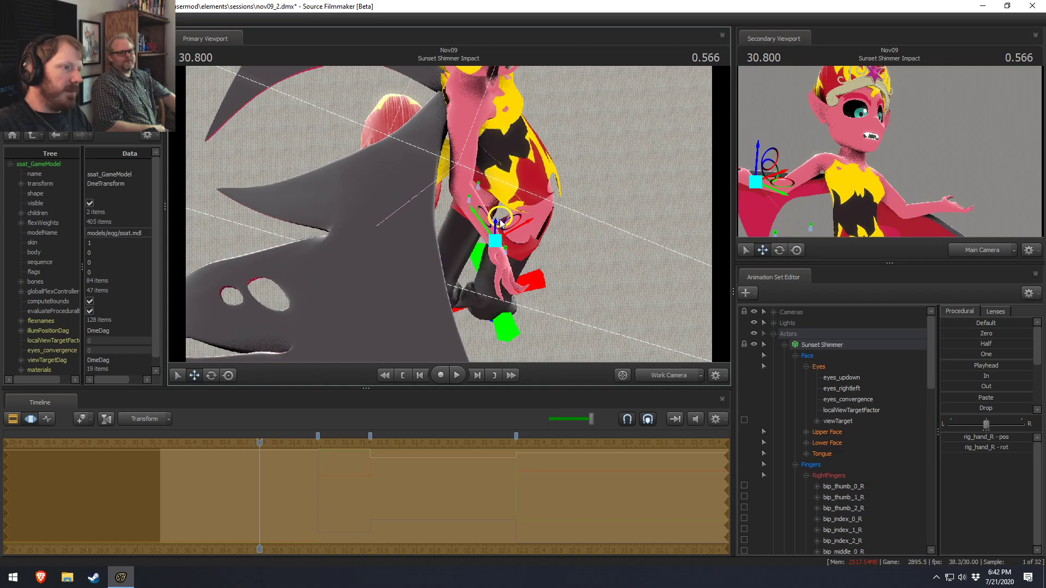
key("e")
left_click_drag(527, 234, 528, 242)
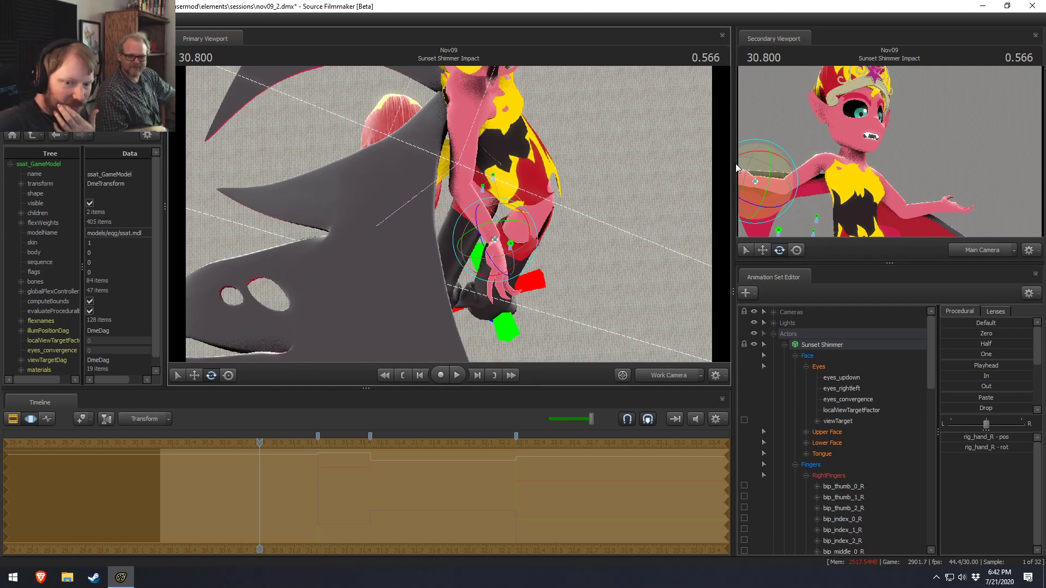
Step: Reposition the left hand control (rig_hand_L) at 30.800 across the entire time range, viewing the arm from above
left_click_drag(653, 174, 697, 169)
left_click_drag(436, 212, 449, 214)
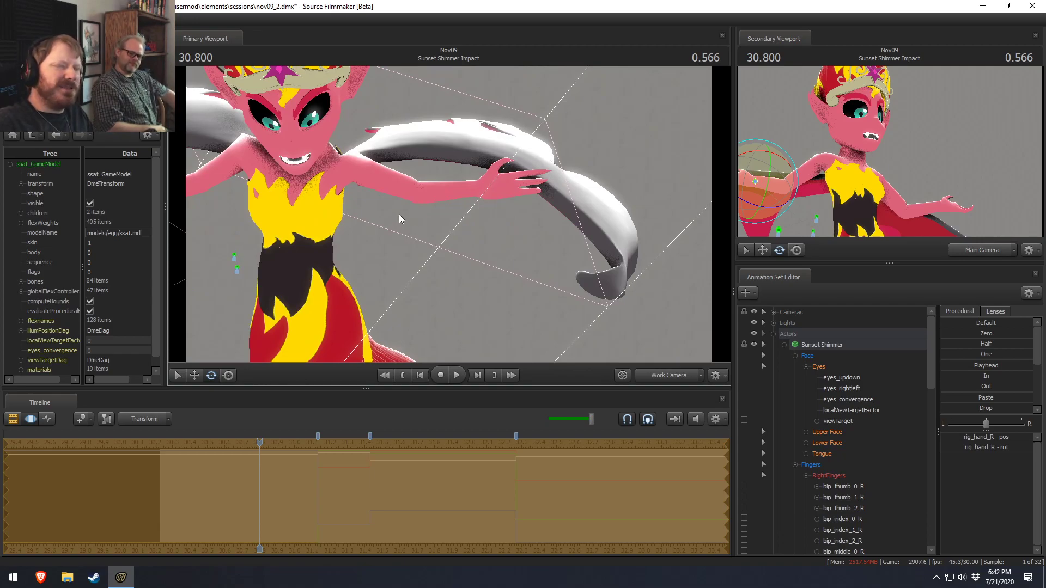
left_click(487, 190, "ctrl")
left_click_drag(487, 190, 392, 196, "alt")
left_click_drag(449, 214, 473, 252, "alt")
key("w")
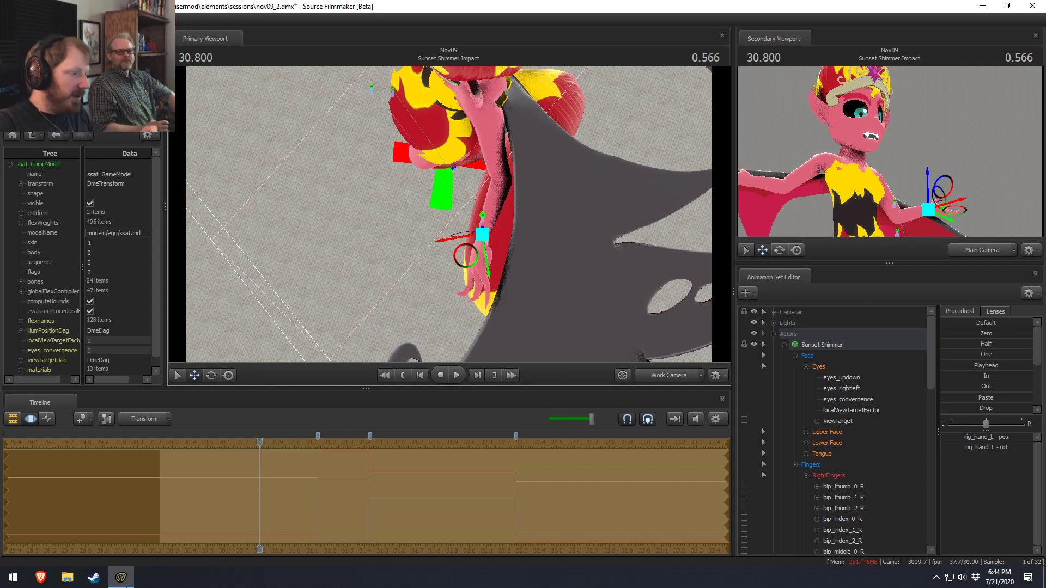
Step: Compare the left hand's pose at 31.100 and 30.633 in the Sunset Shimmer Impact shot
key("F2")
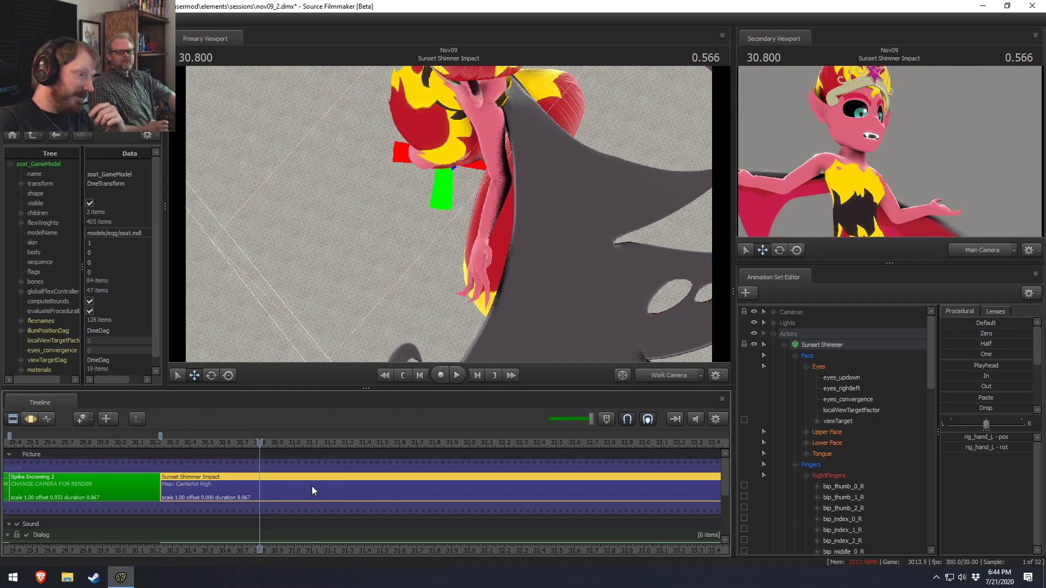
key("F3")
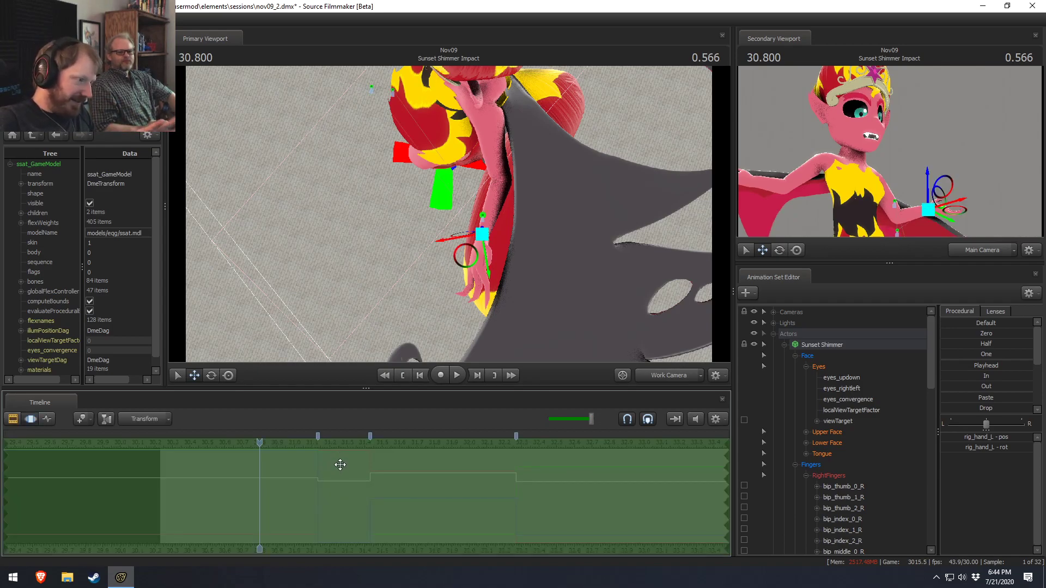
key("F2")
middle_click_drag(333, 521, 357, 480)
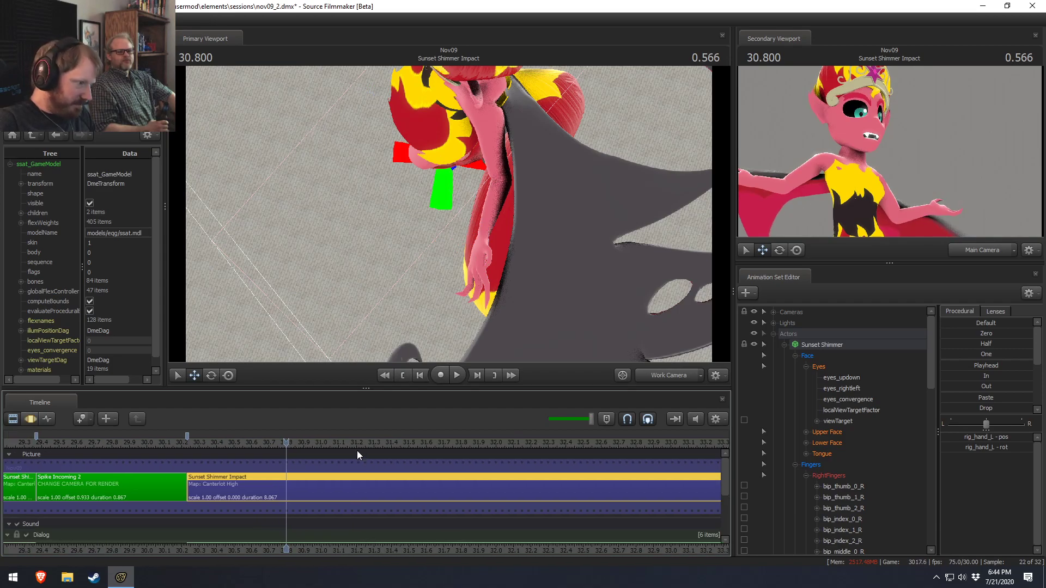
left_click(338, 442)
key("F3")
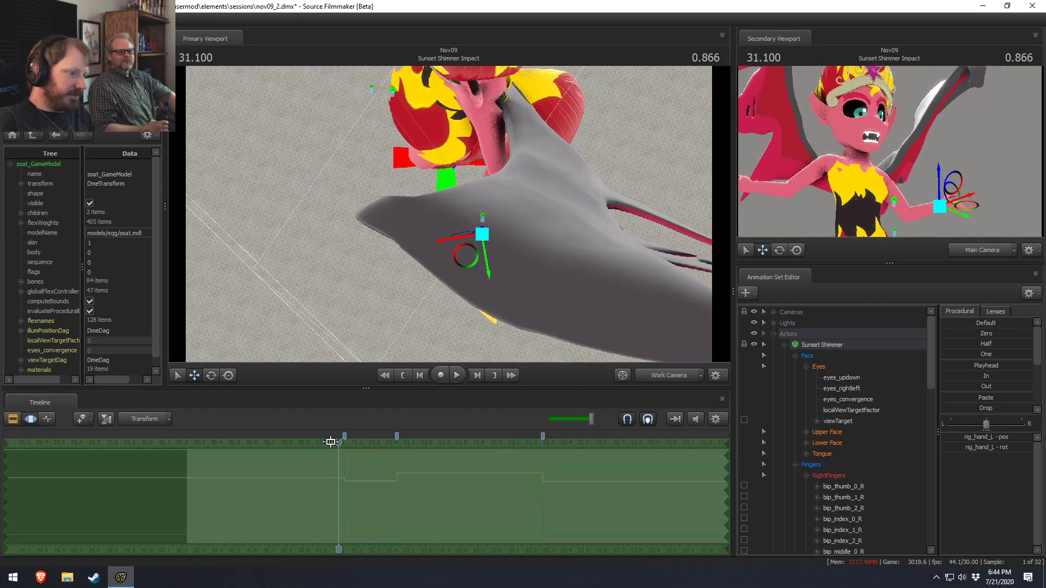
left_click(250, 443)
left_click_drag(251, 444, 257, 444)
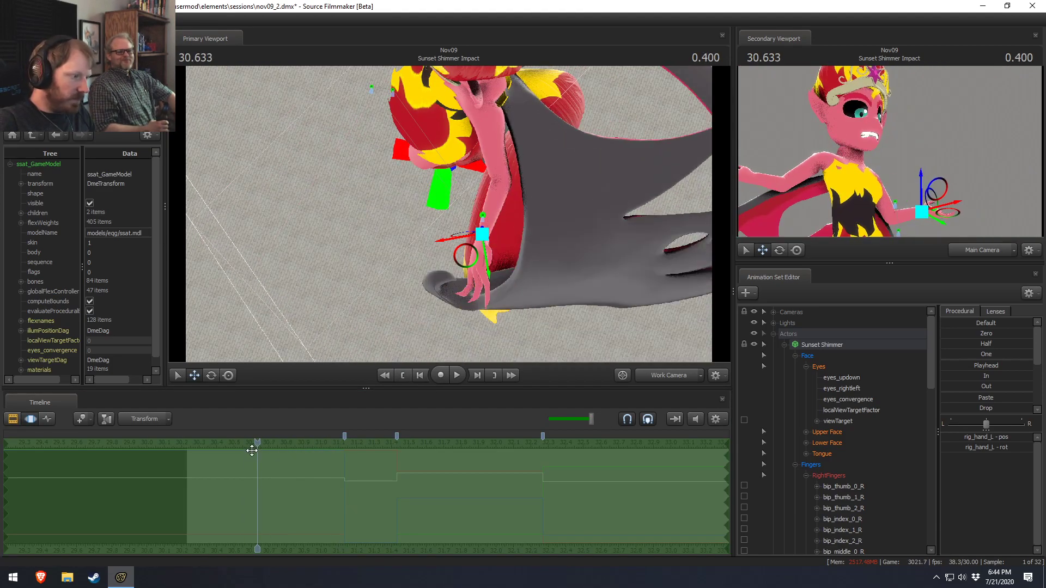
Step: Inspect the first frames of the Sunset Shimmer Impact shot and play it back from 30.300 to 30.733
key("F2")
scroll(270, 534, "down", 4)
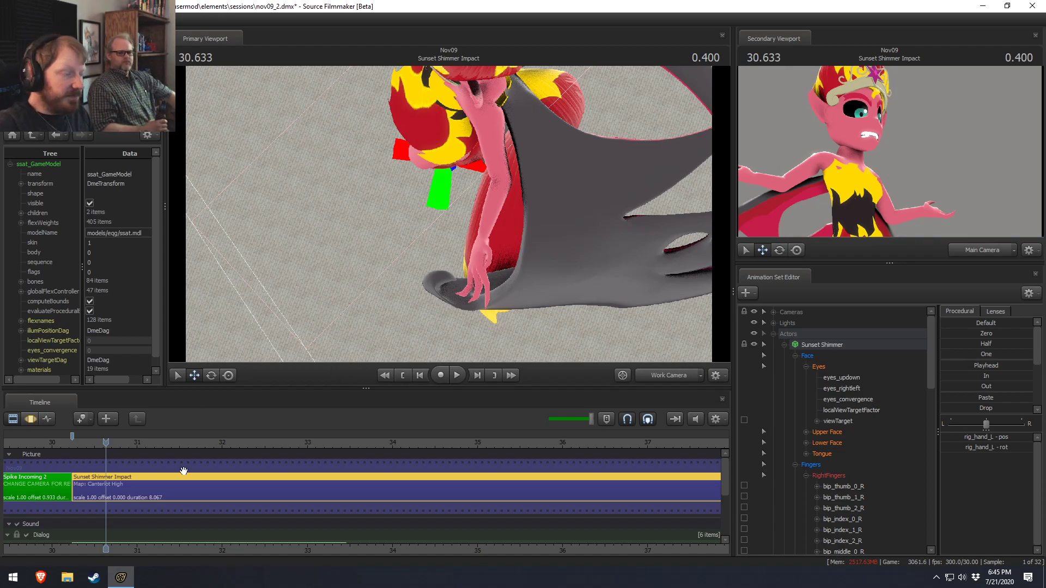
middle_click_drag(208, 544, 293, 550)
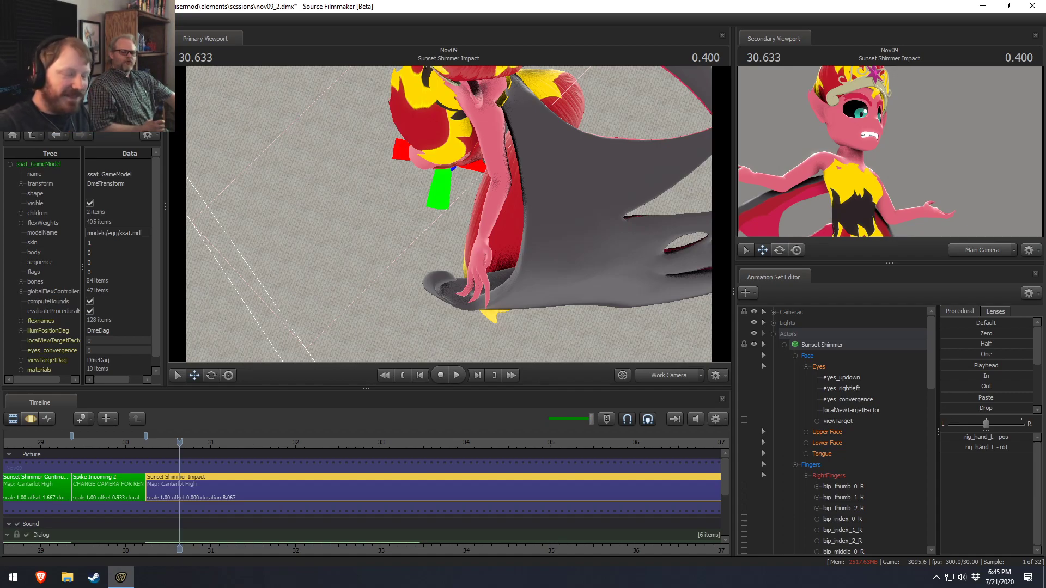
left_click_drag(178, 442, 145, 442)
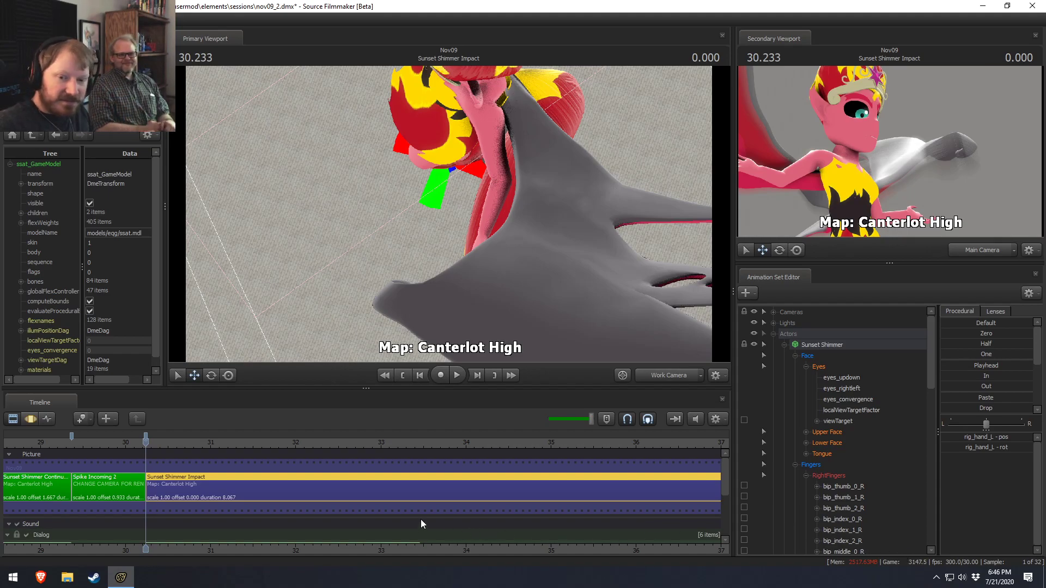
left_click(151, 442)
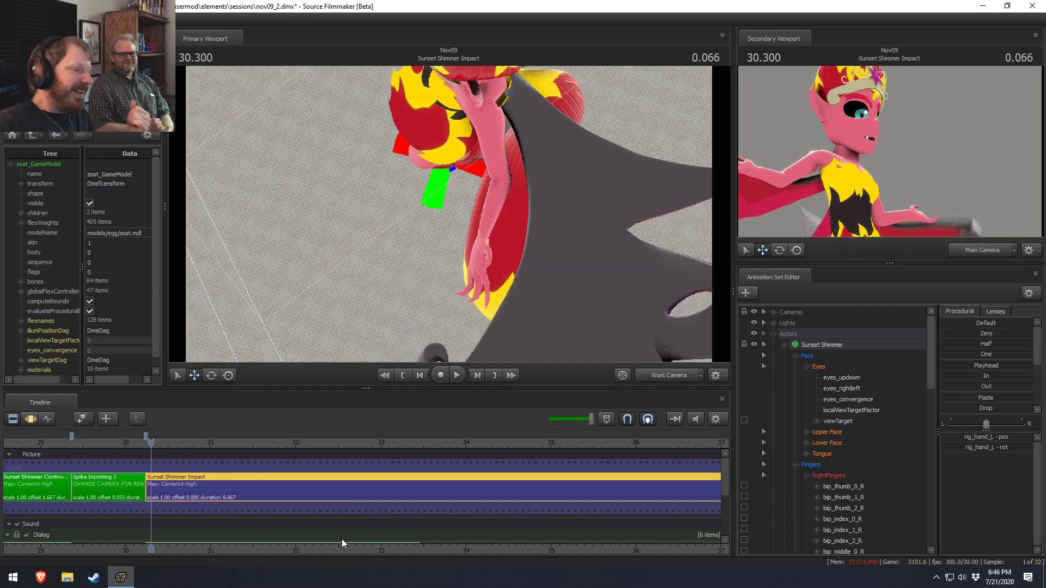
middle_click_drag(344, 553, 243, 542)
key("space")
key("space")
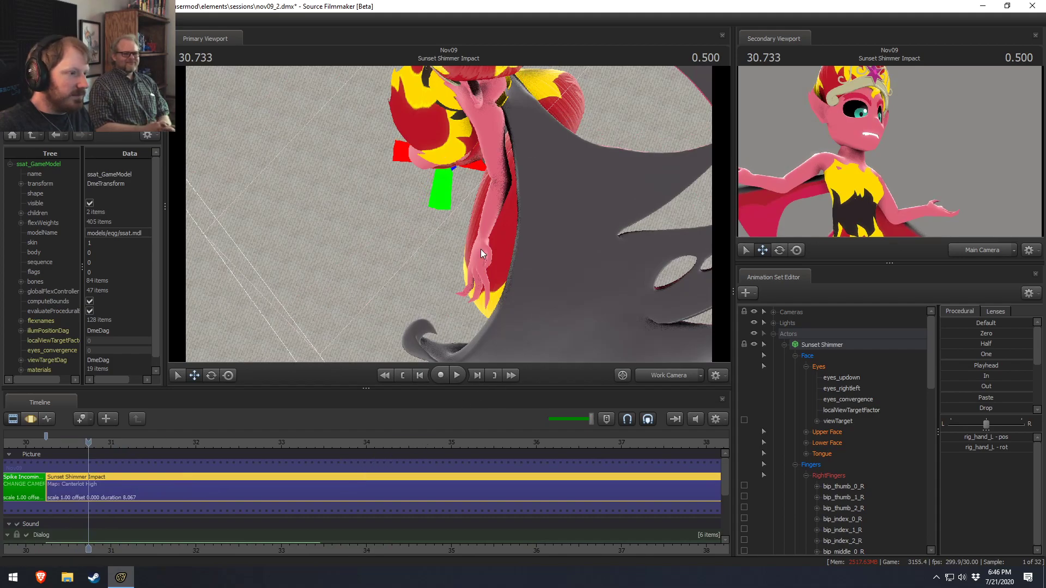
Step: Move the left hand control (rig_hand_L) at 30.733 across the entire time range to adjust the arm's pose
key("F3")
key("F2")
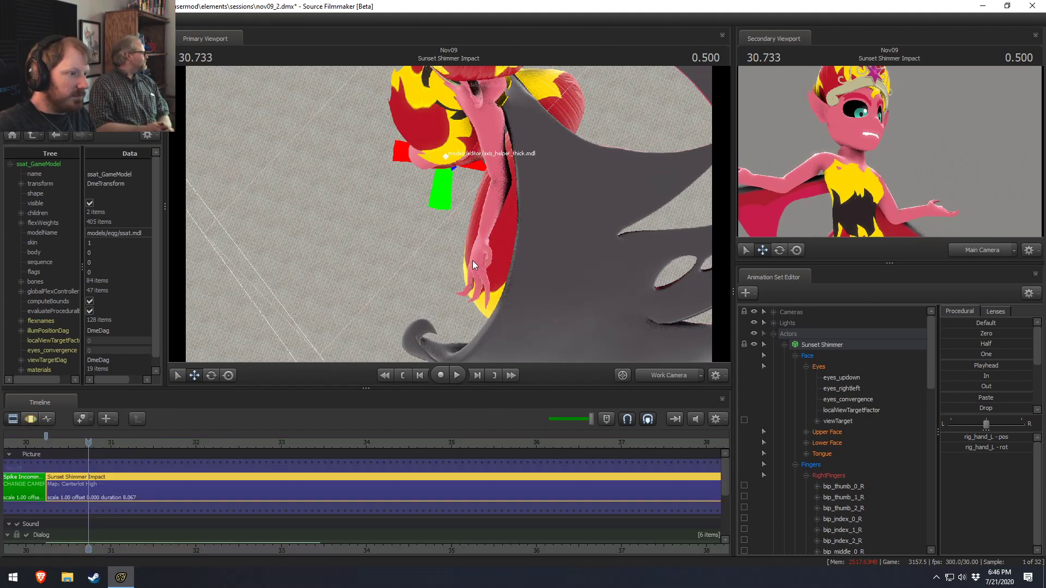
key("F3")
key("F4")
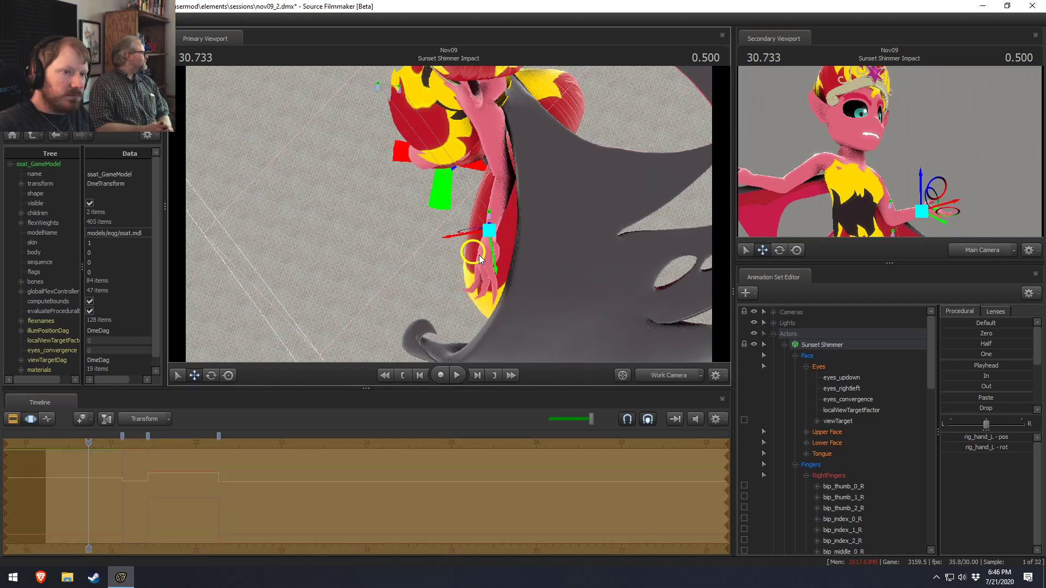
mouse_move(480, 256)
left_mouse_down("alt")
mouse_move(476, 194)
mouse_move(480, 256)
left_mouse_up("alt")
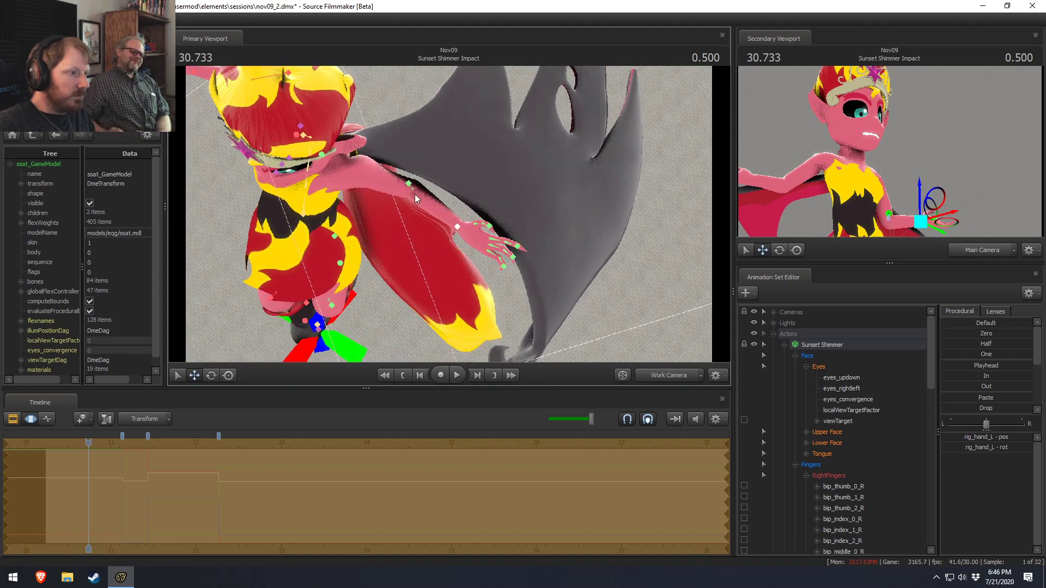
Step: Rotate and reposition the left hand control (rig_hand_L) at 30.733 across the entire time range, checking the wrist from several angles
left_click(410, 186)
key("F3")
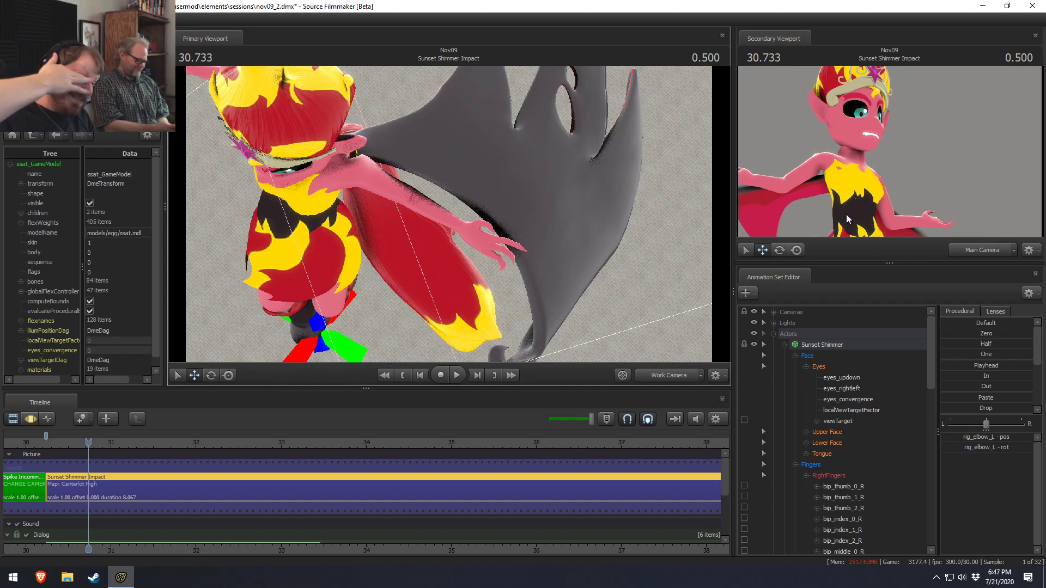
left_click_drag(551, 188, 585, 173)
key("F3")
left_click(432, 193, "ctrl")
key("e")
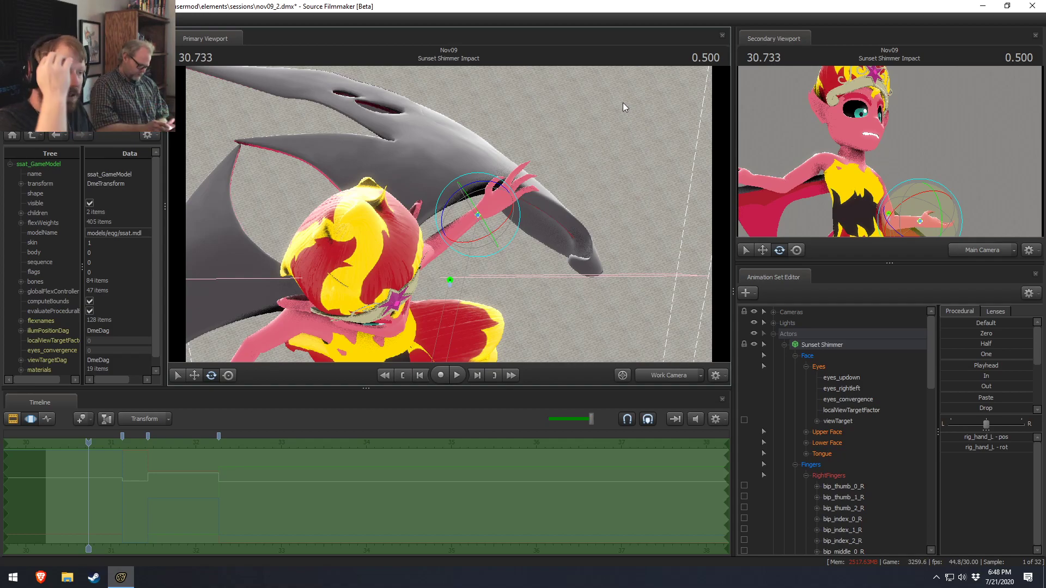
left_click_drag(431, 349, 632, 289, "alt")
left_click_drag(494, 168, 534, 174)
key("w")
left_click_drag(471, 179, 415, 174, "alt")
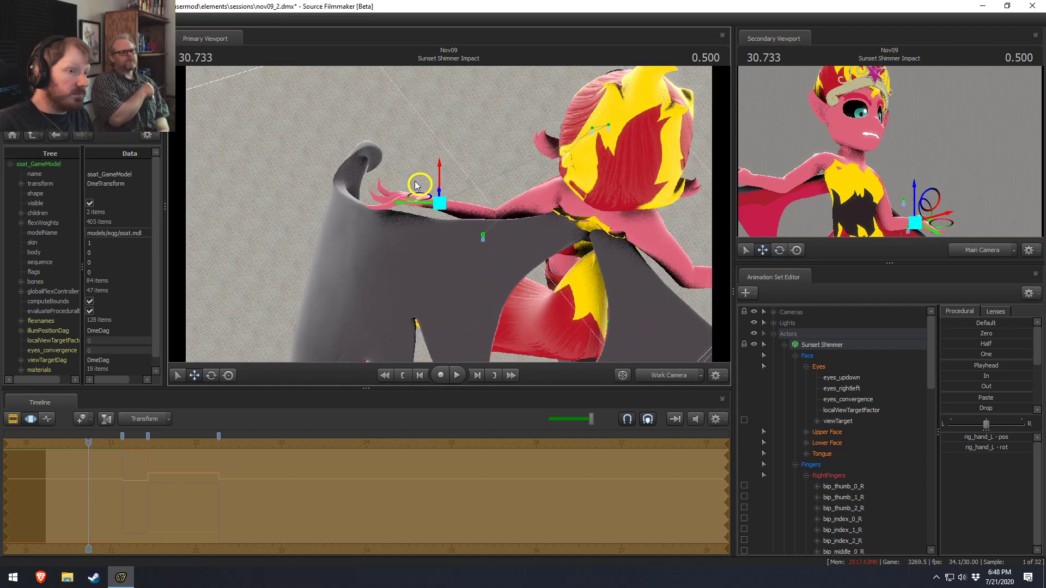
key("F2")
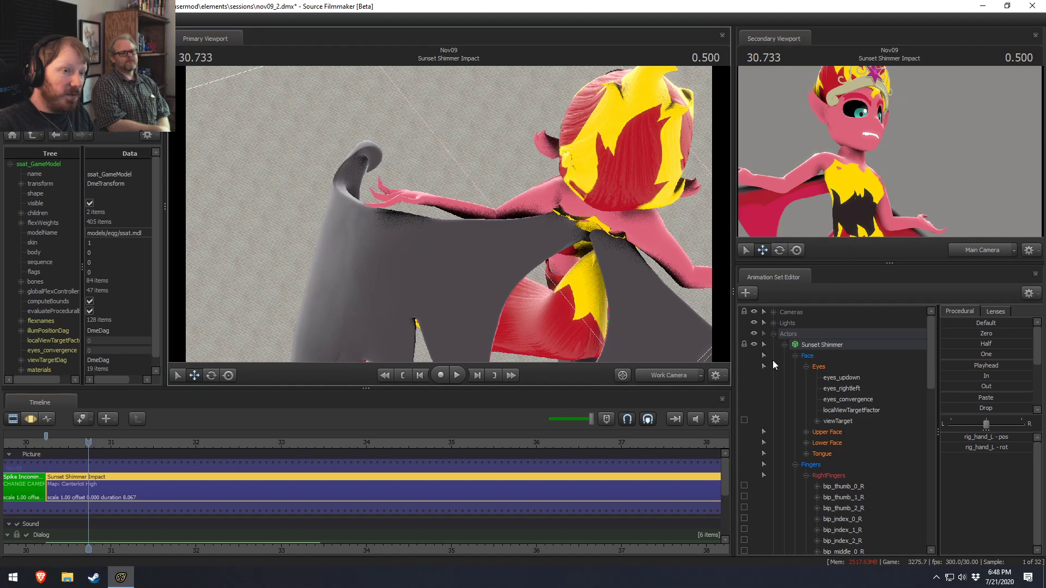
Step: Scrub the Sunset Shimmer Impact shot up to 30.766 and view the body from the side
left_click(62, 443)
left_click_drag(61, 443, 90, 443)
left_click_drag(449, 214, 440, 246, "alt")
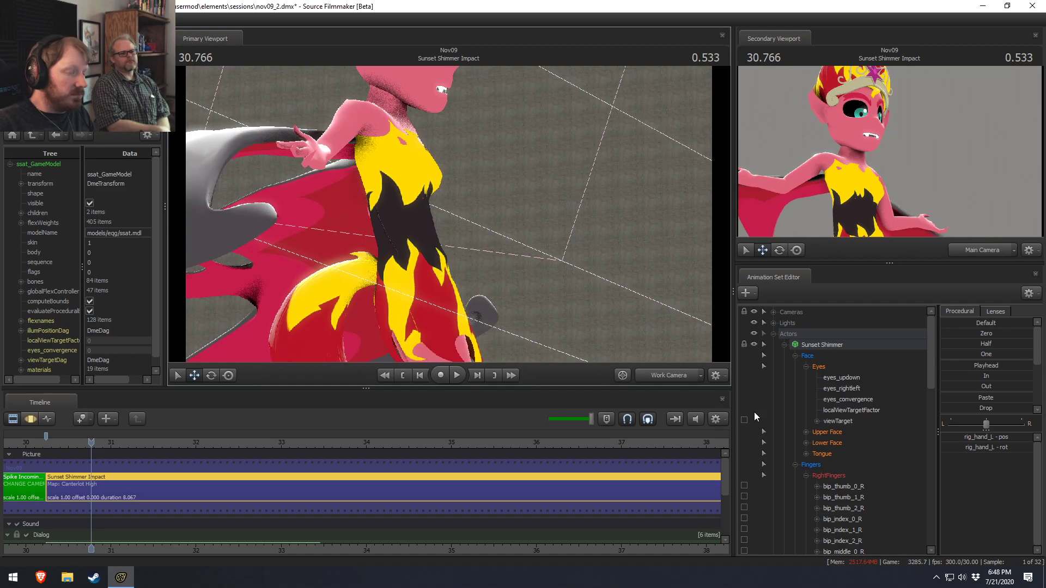
Step: Try to move the pelvis control (rig_pelvis) at 30.766 across the entire time range
key("F3")
scroll(828, 505, "down", 10)
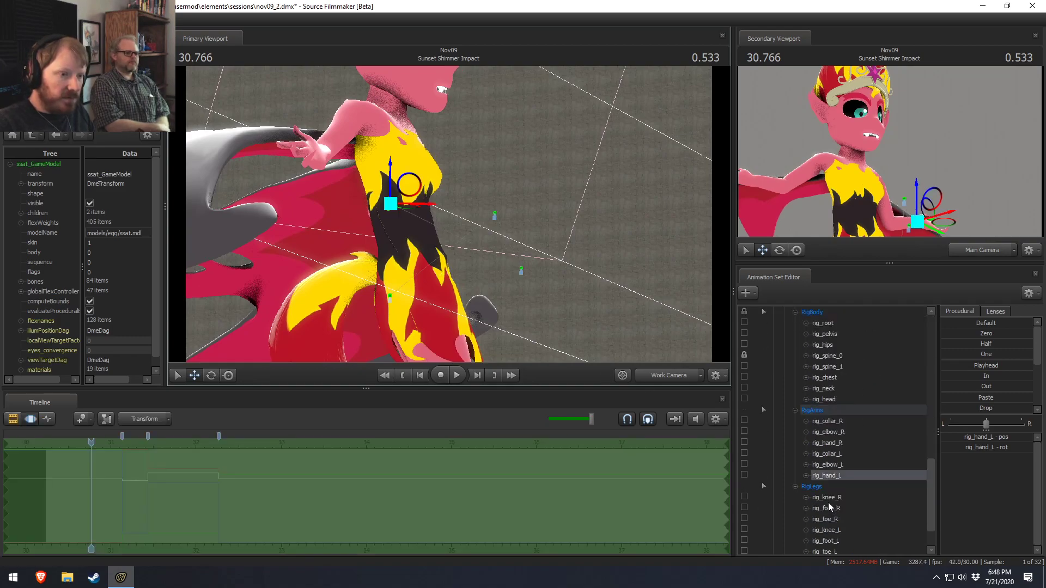
left_click(825, 344)
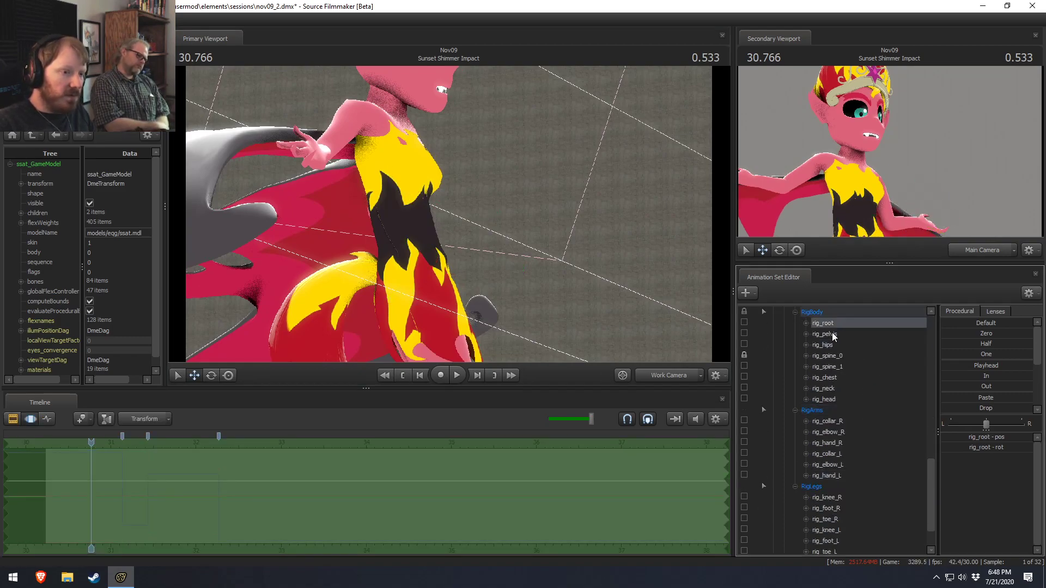
left_click(832, 334)
key("e")
left_click_drag(445, 258, 348, 266)
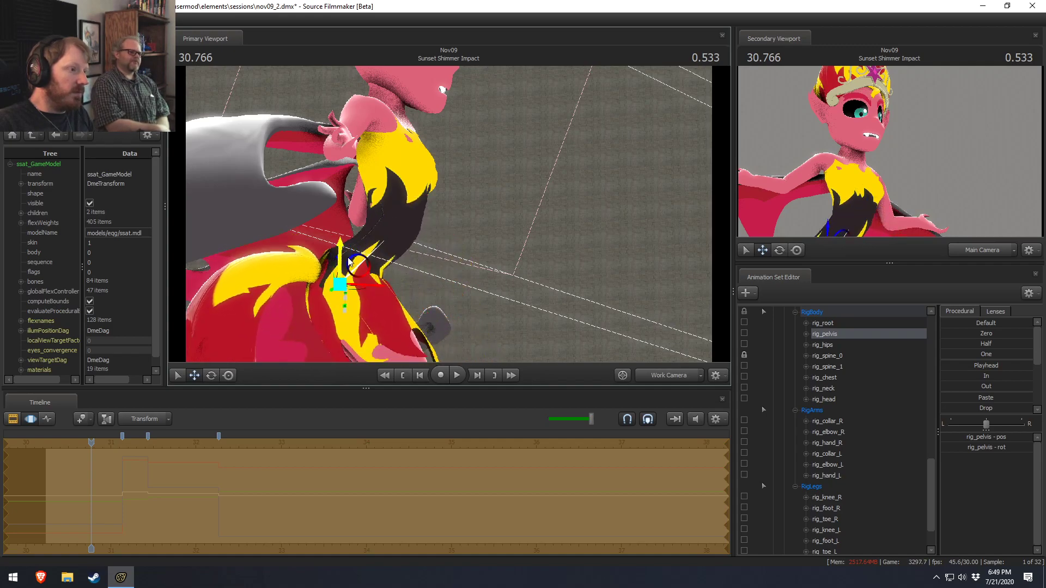
key("ctrl+z")
key("ctrl+y")
key("ctrl+z")
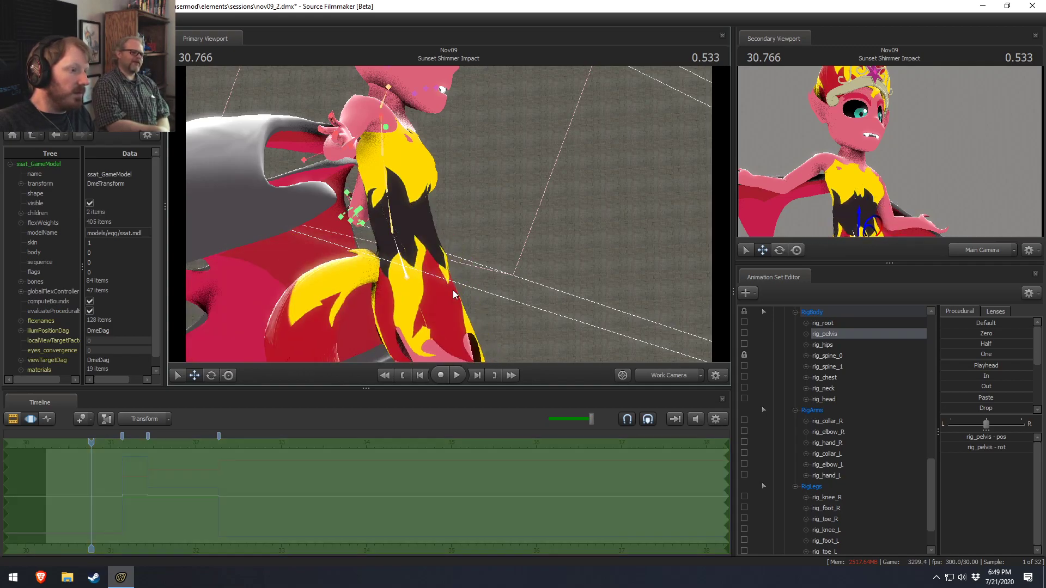
left_click_drag(436, 256, 453, 232)
left_click_drag(463, 289, 436, 217)
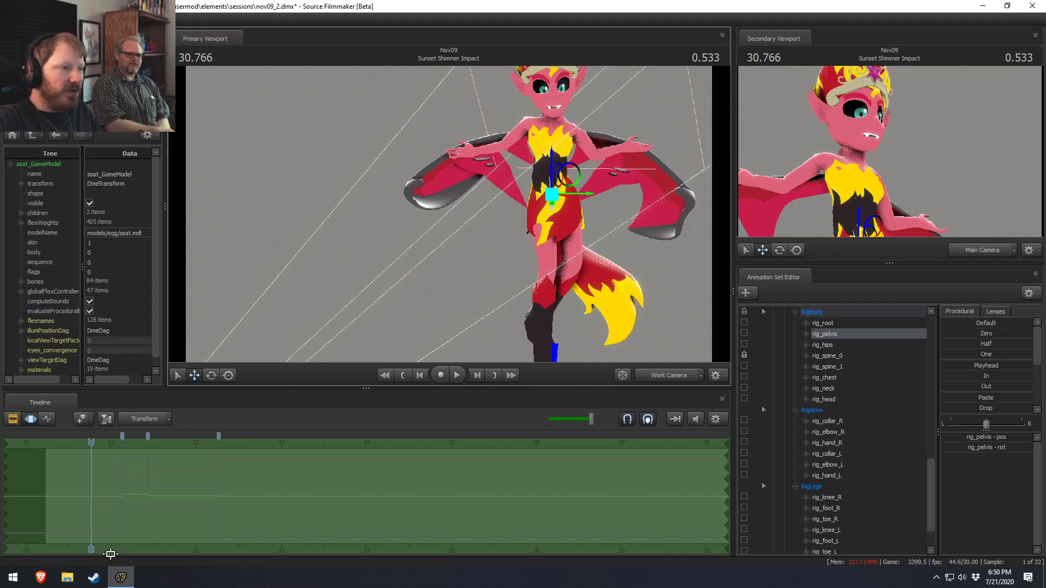
Step: Examine Sunset Shimmer's stance from the side and front, playing the shot back to 30.900
left_click_drag(511, 276, 642, 276, "alt")
left_click_drag(468, 224, 481, 224, "alt")
middle_click_drag(467, 224, 472, 242, "alt")
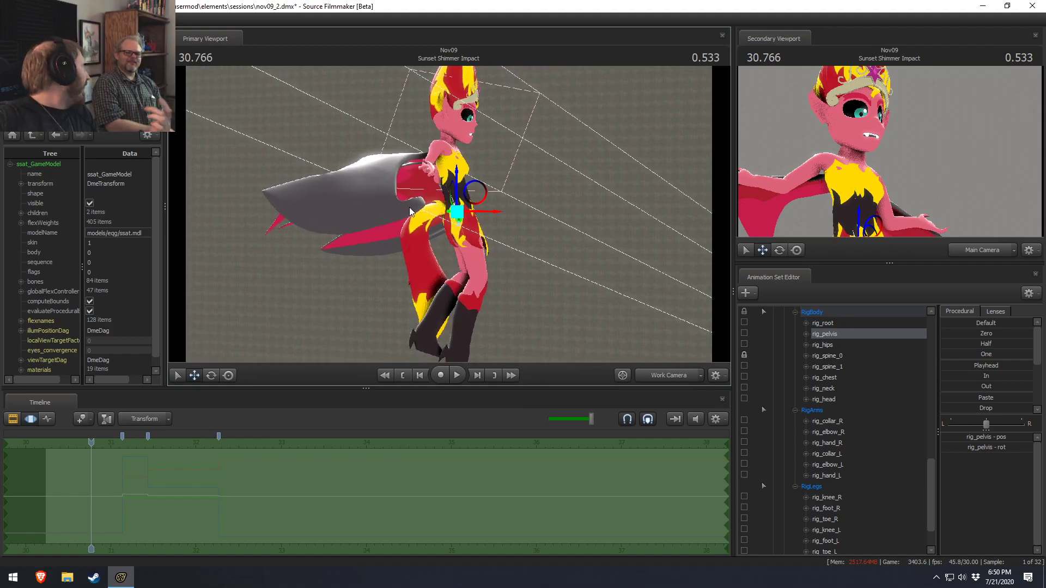
key("ctrl+1")
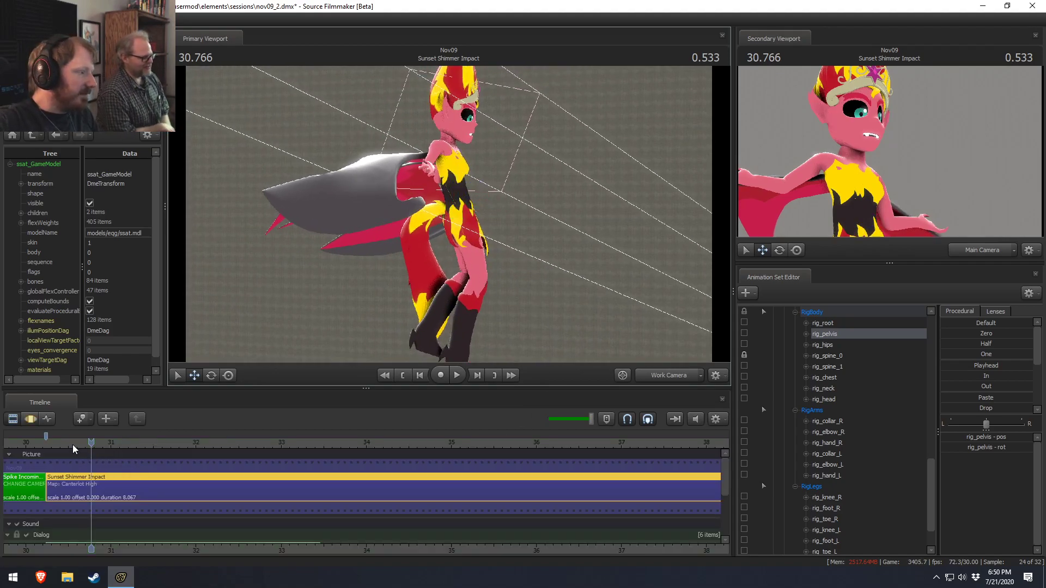
left_click_drag(72, 444, 59, 445)
key("space")
key("space")
left_click_drag(328, 279, 349, 279, "alt")
left_click_drag(468, 224, 488, 221, "alt")
left_click_drag(588, 217, 449, 213, "alt")
key("F3")
right_click_drag(460, 215, 487, 215, "alt")
key("F2")
key("F3")
Step: Select the hips control (rig_hips) and limit the time selection to everything before the marker just after 31 seconds
key("e")
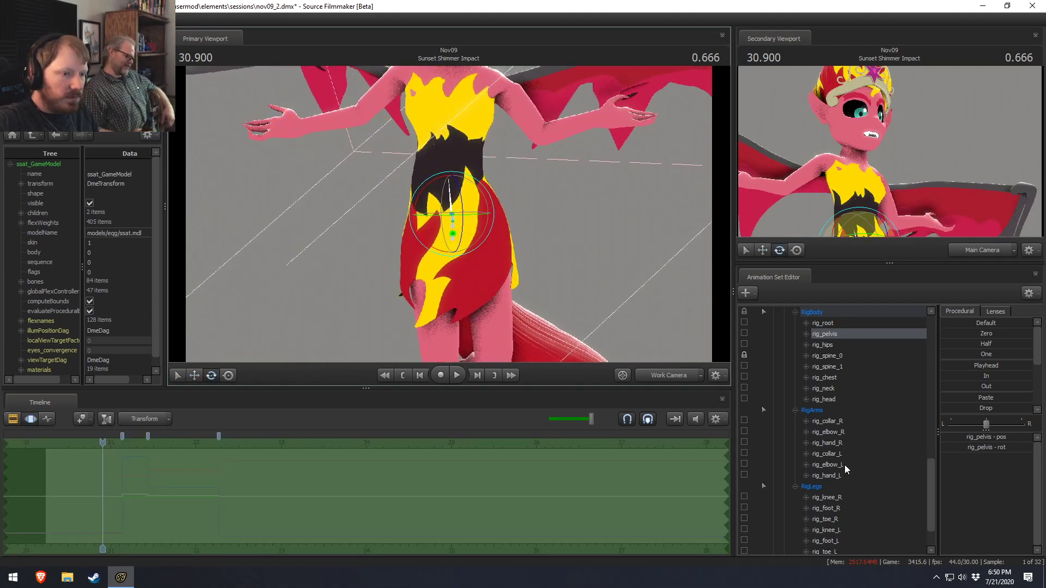
left_click(828, 344)
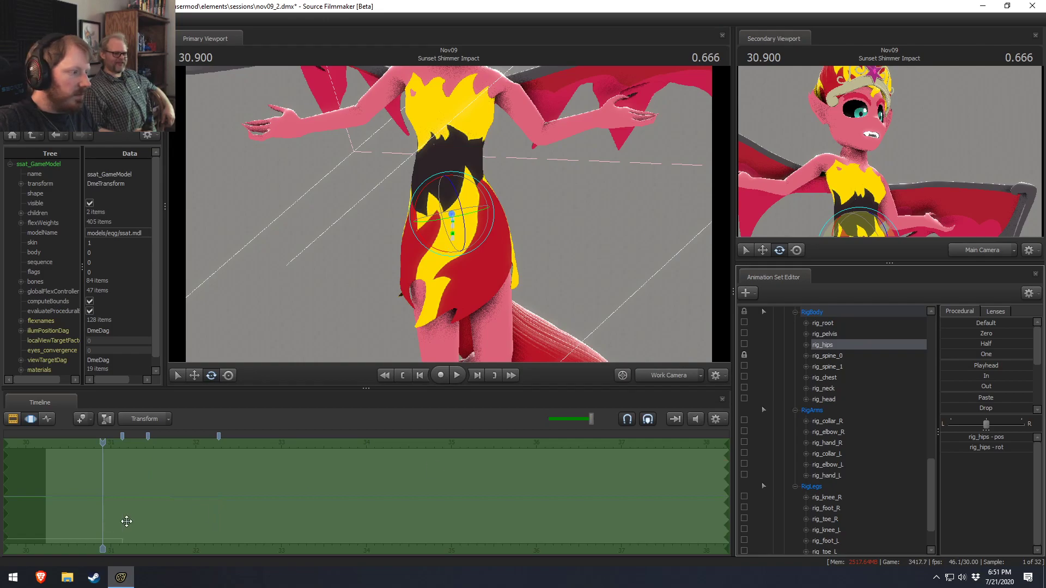
key("Home")
scroll(364, 489, "down", 8)
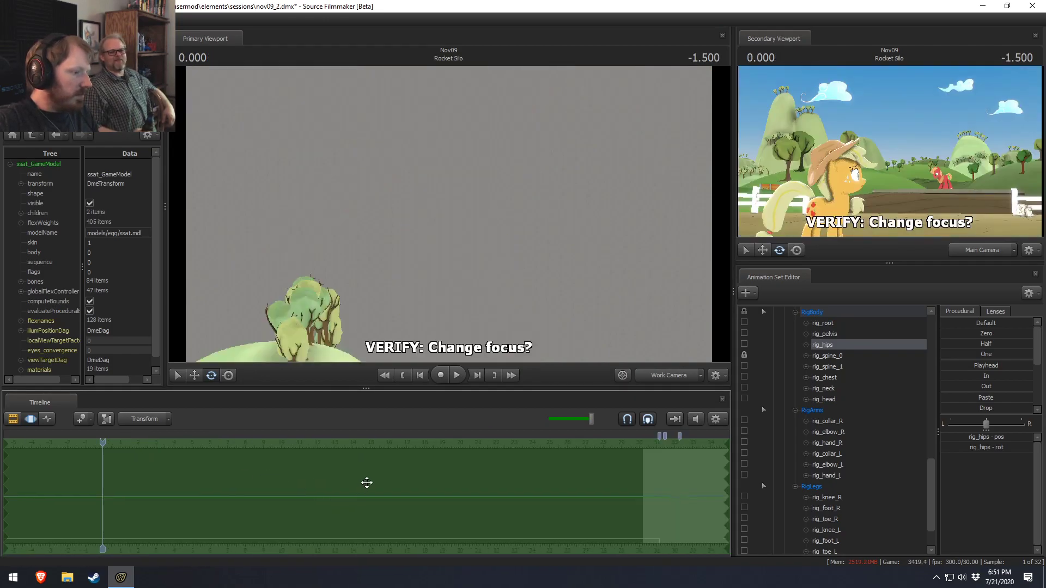
key("shift")
scroll(380, 479, "up", 8)
left_click(301, 477)
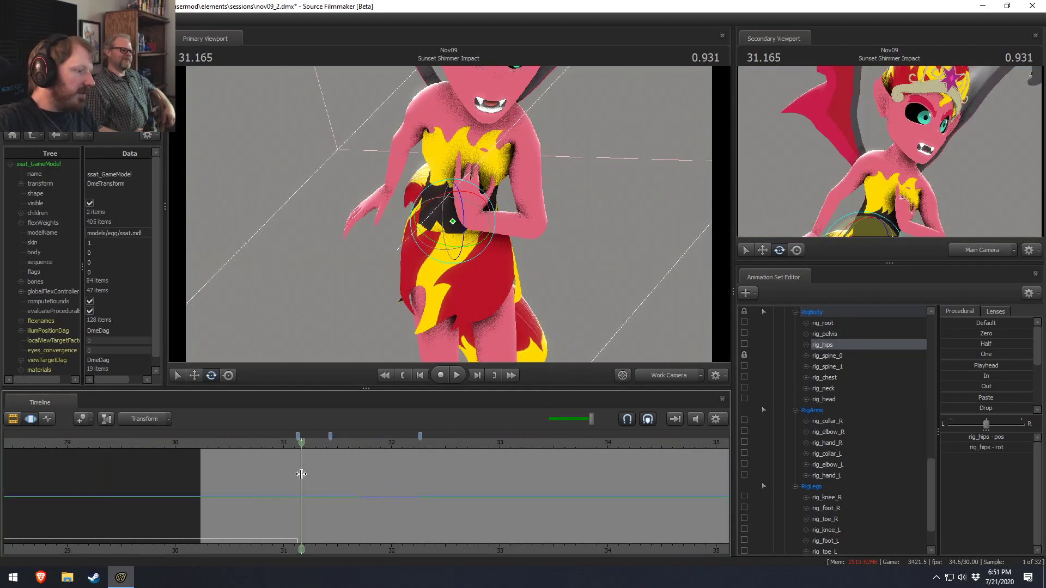
double_click(307, 467)
key("bracketleft")
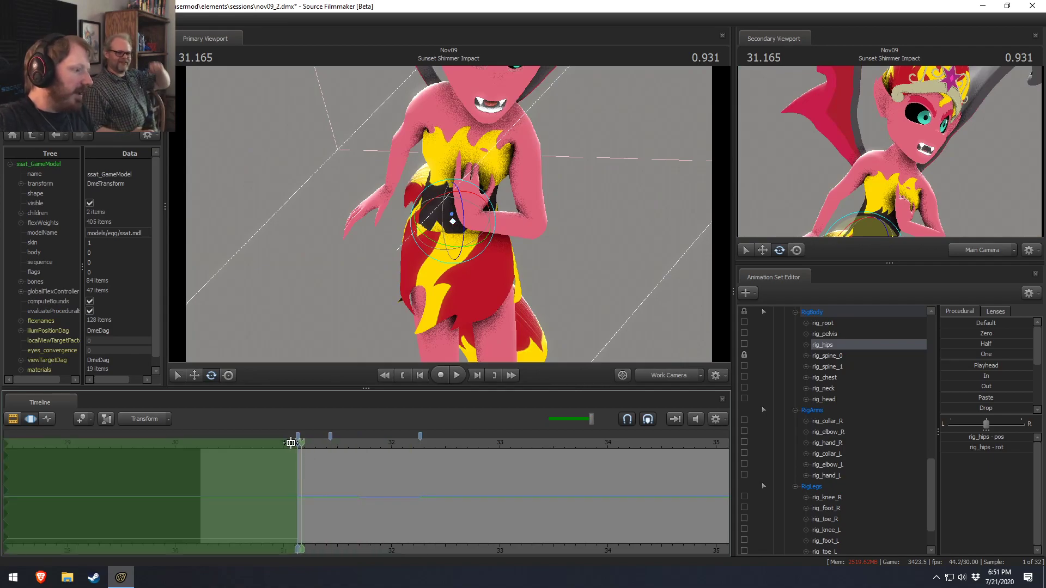
Step: Rotate and shift the hips control (rig_hips) sideways at 30.633 within the time selection
left_click_drag(300, 443, 242, 443)
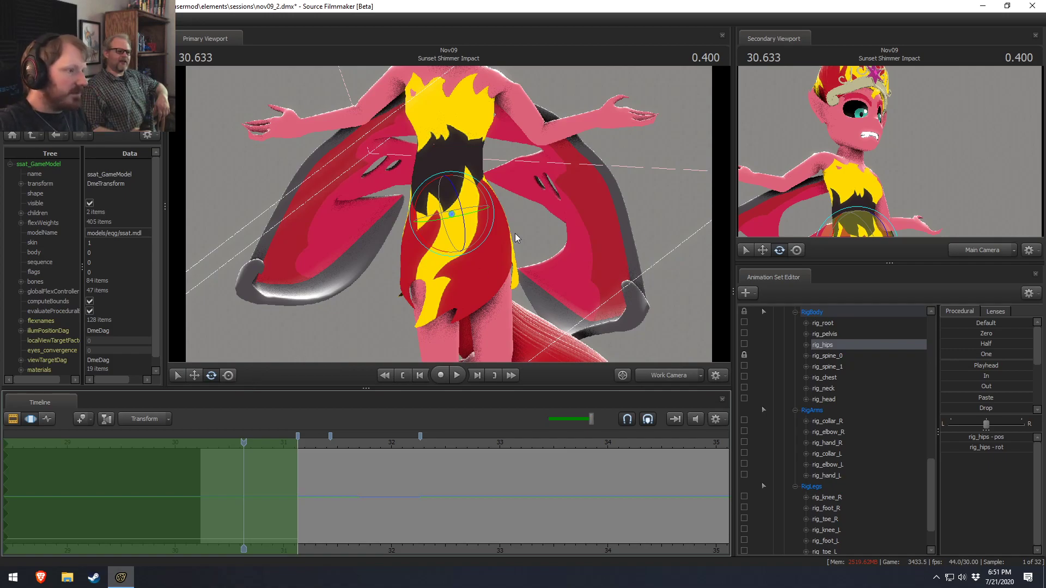
left_click_drag(456, 182, 417, 211)
key("w")
left_click_drag(357, 237, 528, 272, "alt")
left_click_drag(472, 213, 539, 229)
key("e")
left_click_drag(465, 227, 509, 214)
key("s")
key("w")
key("w")
left_click_drag(423, 243, 420, 241)
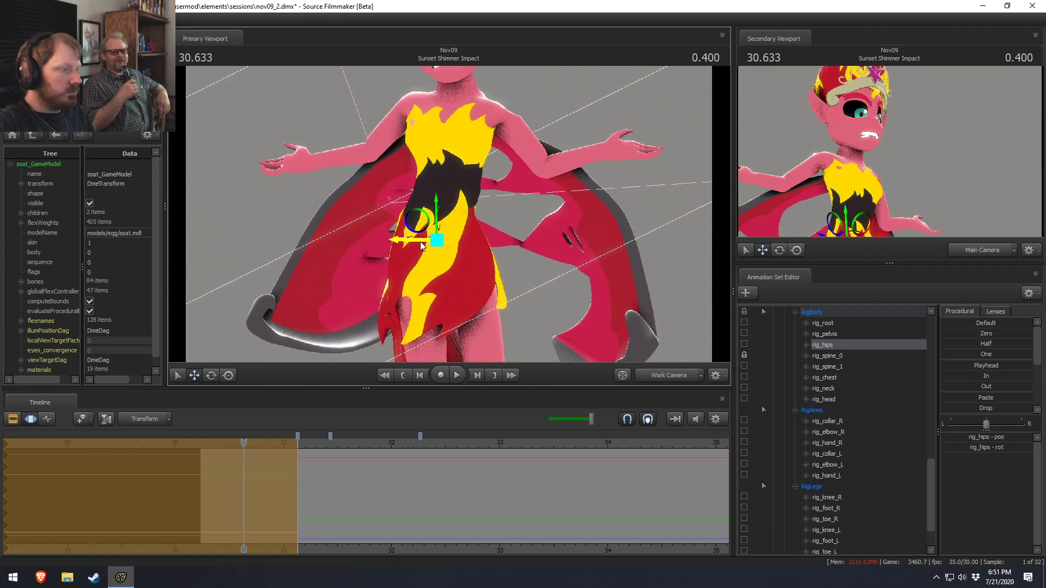
Step: Lock the rig_spine_1 control in the RigBody group and reselect rig_spine_0
left_click(842, 357)
key("e")
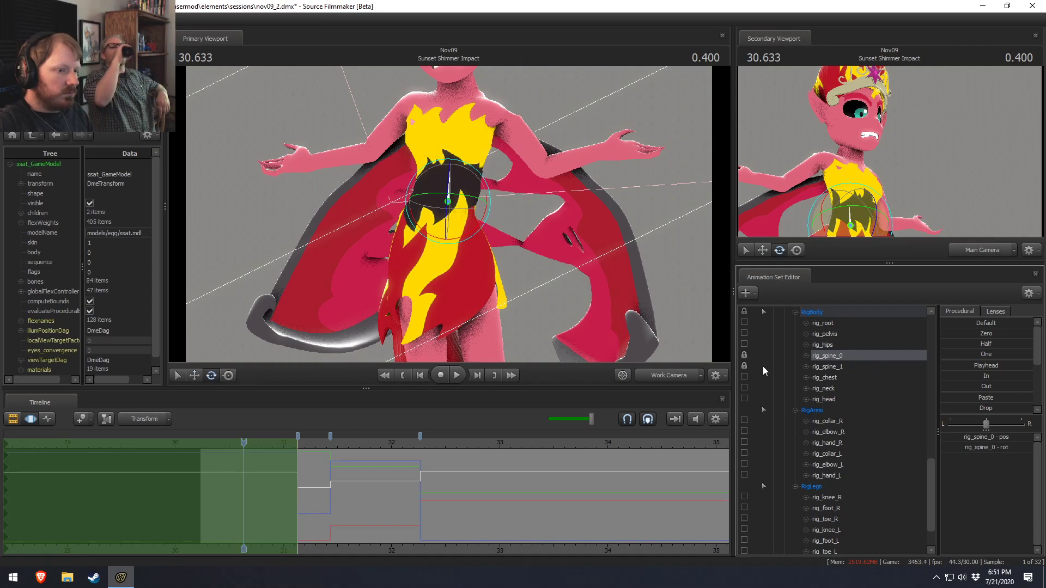
left_click(839, 367)
left_click_drag(482, 185, 485, 186)
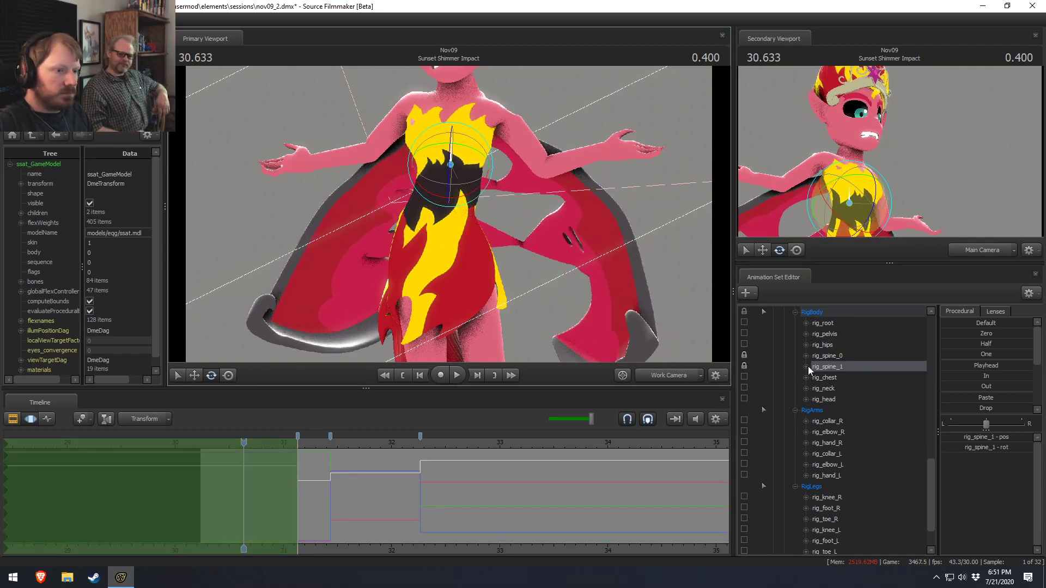
left_click(837, 366)
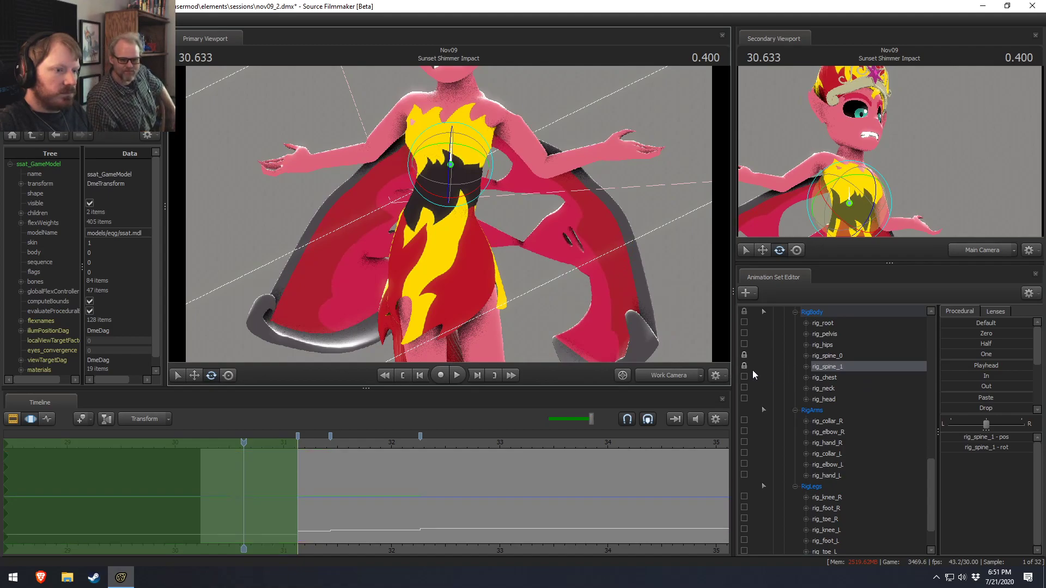
left_click(825, 356)
left_click_drag(475, 221, 487, 234)
left_click(743, 366)
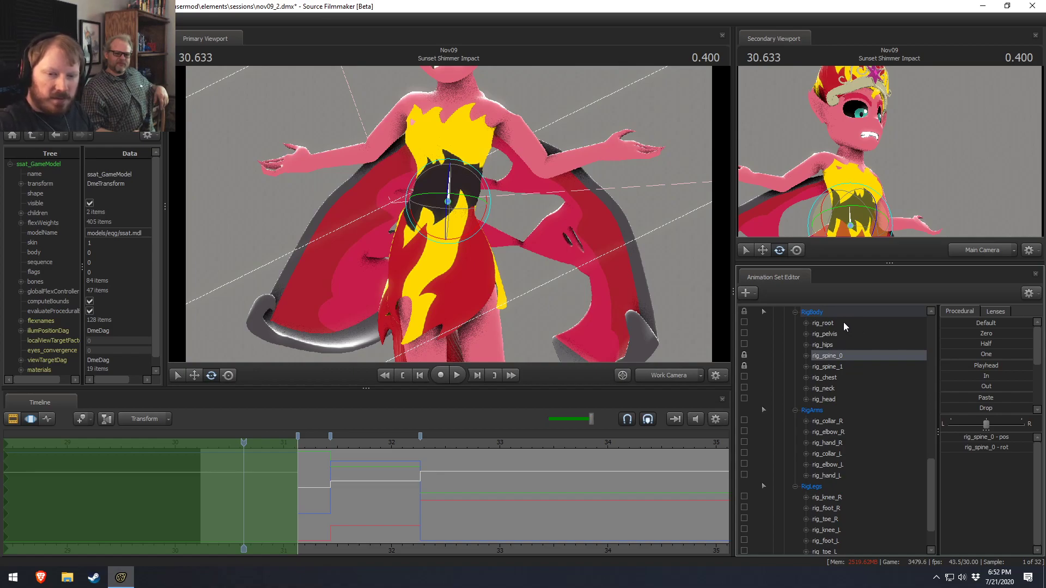
Step: Move and rotate the lower spine control (rig_spine_0) at 30.633 to refine the torso's bend
key("w")
left_click_drag(425, 182, 430, 196)
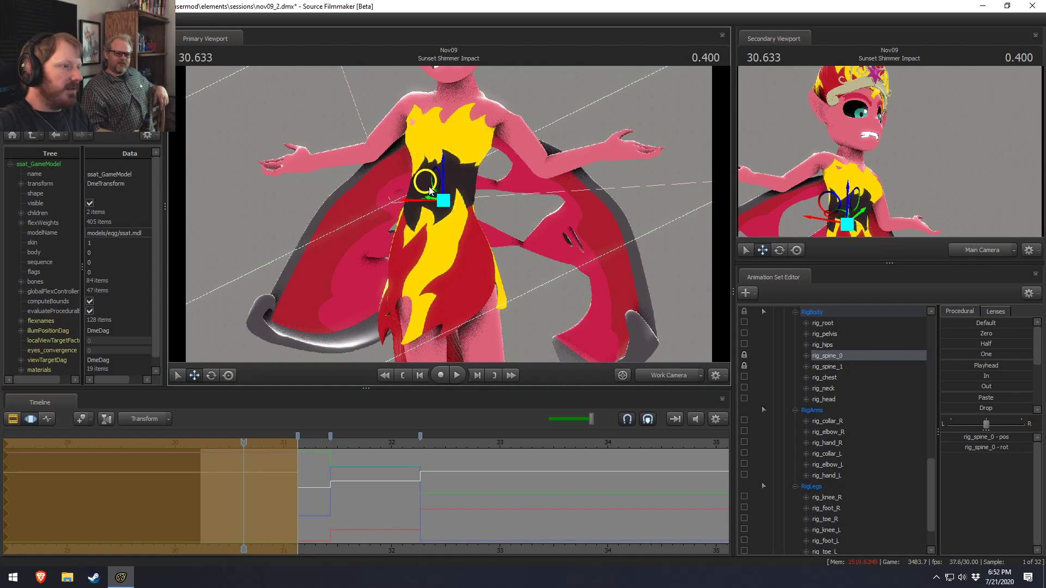
key("e")
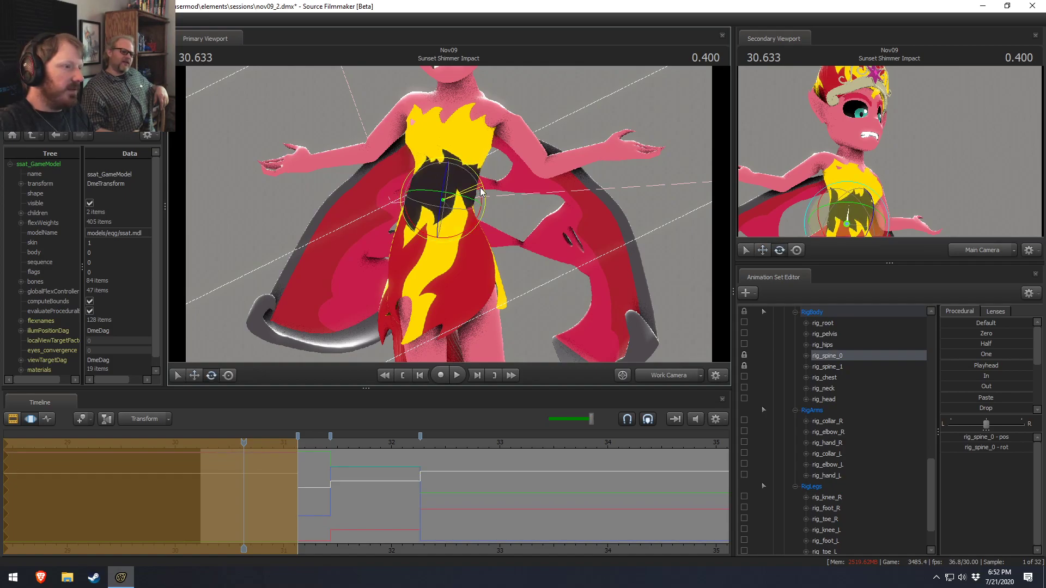
key("w")
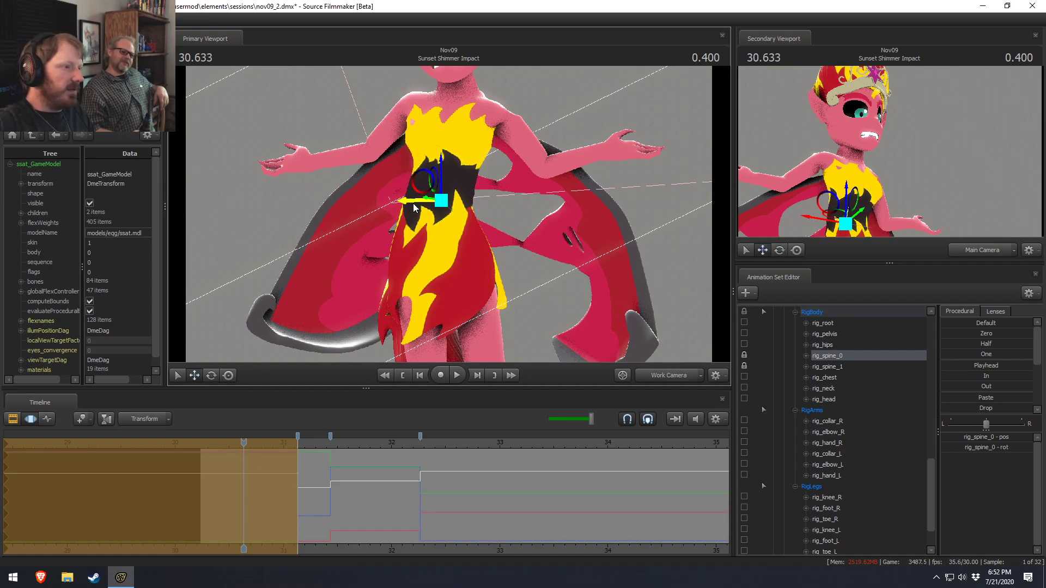
key("F2")
key("F3")
key("F2")
Step: Play back the EVERYONE DIES shot through the Main Camera up to 54.066
scroll(266, 473, "down", 10)
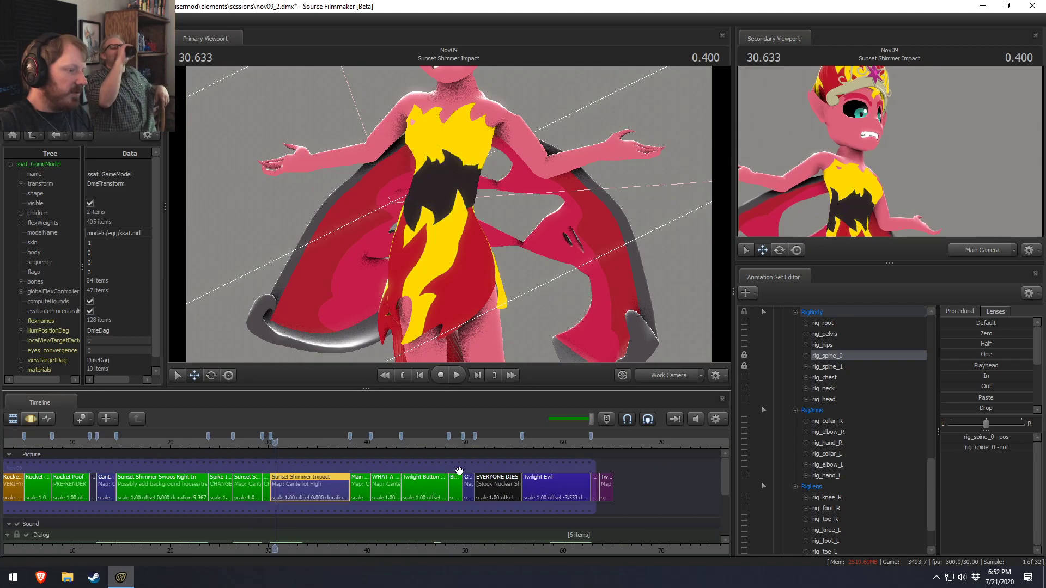
left_click(492, 442)
left_click(670, 376)
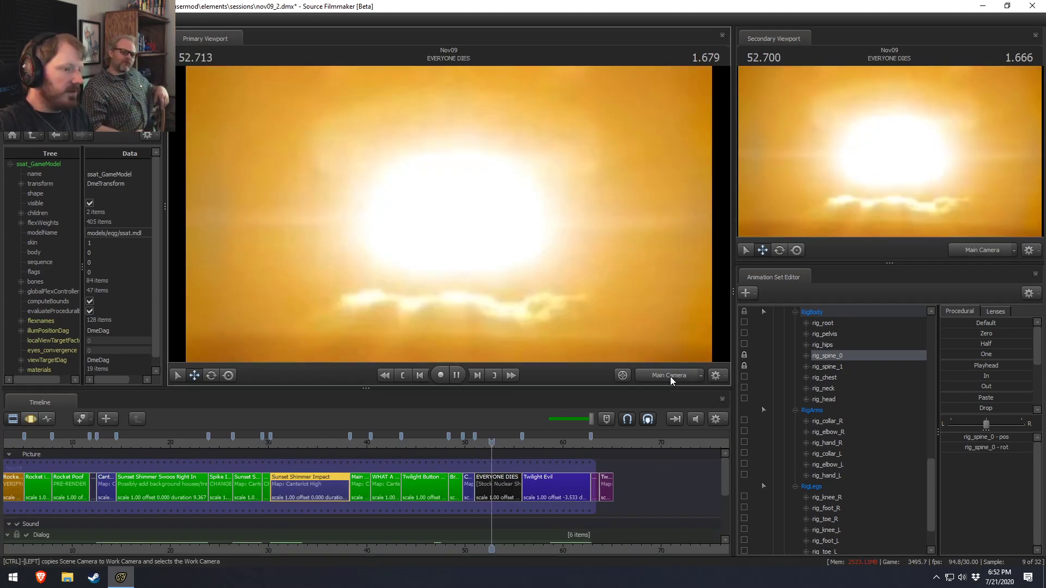
key("space")
key("space")
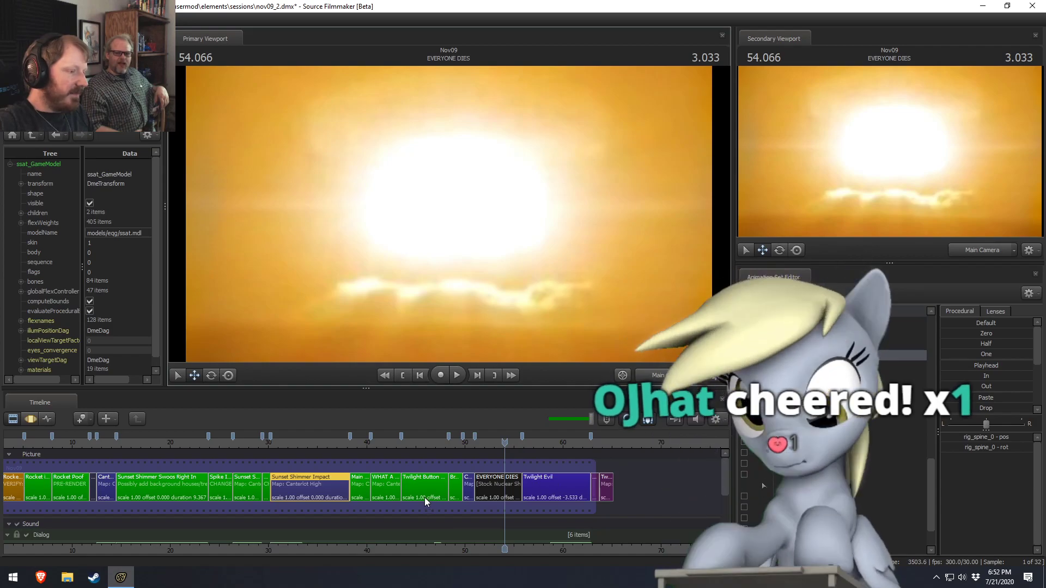
Step: Revisit the Twilight Button Makes BLAMO and Sunset Shimmer Impact shots, and play back the WHAT A WORLD WHAT A WORLD shot up to 43.200
scroll(424, 498, "up", 3)
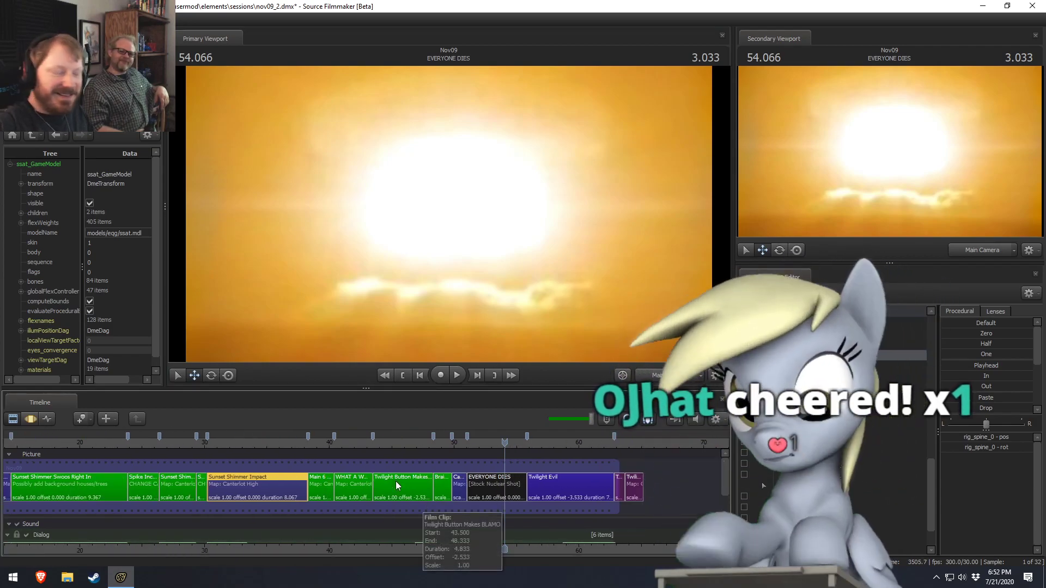
left_click(381, 442)
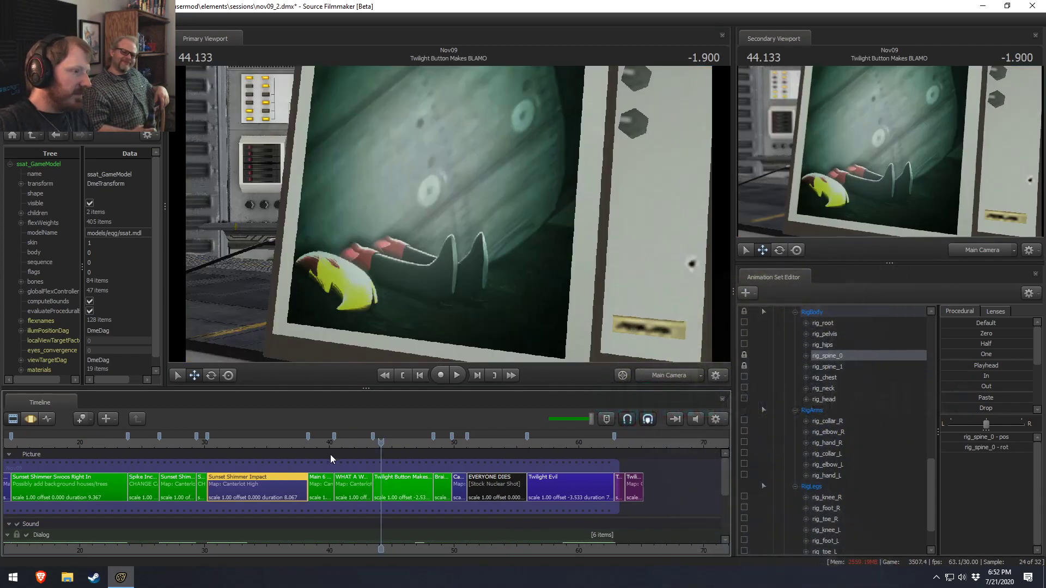
left_click_drag(314, 442, 258, 442)
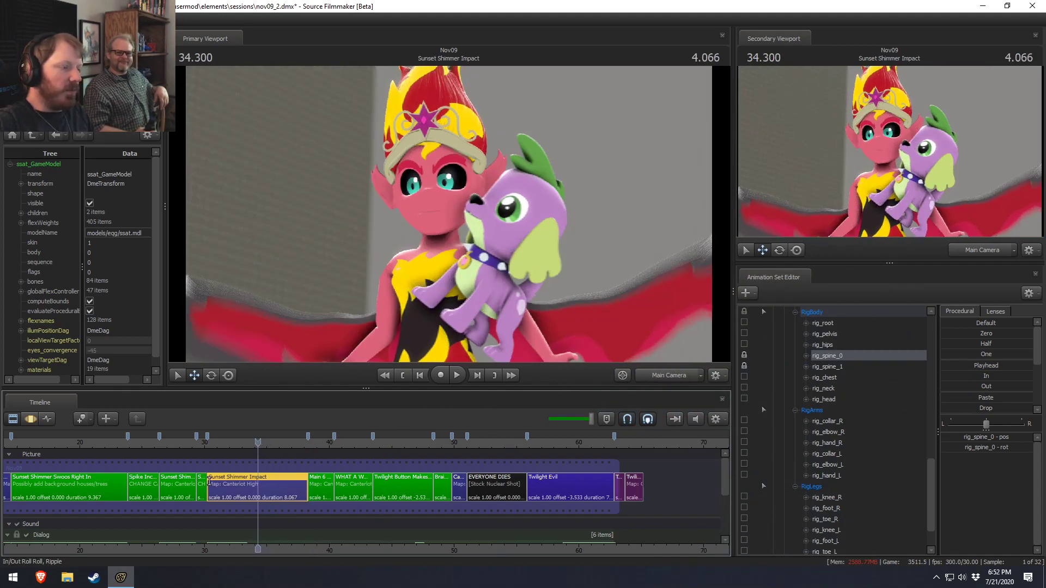
key("space")
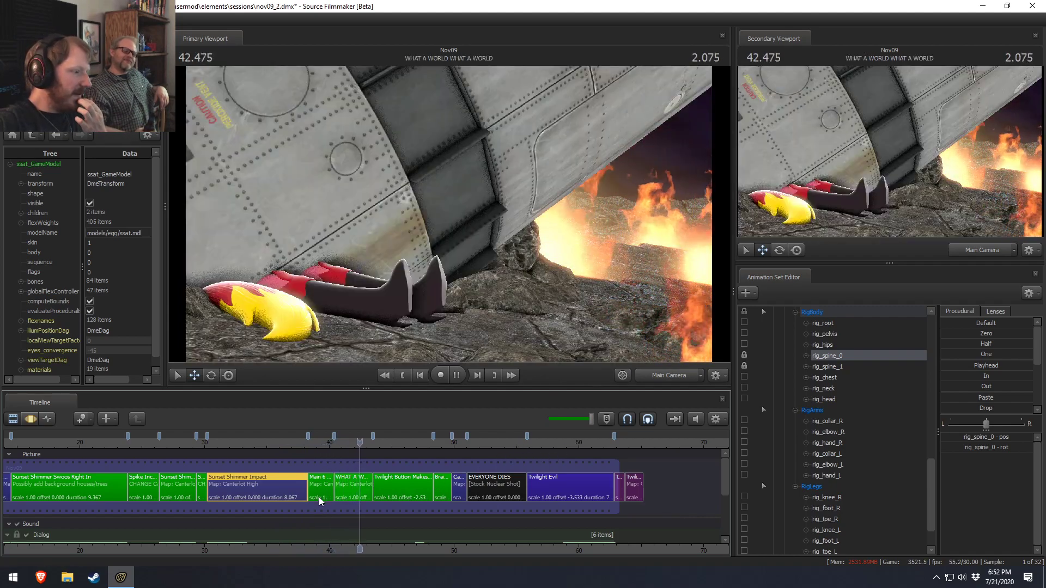
key("space")
middle_click_drag(213, 551, 438, 509)
scroll(467, 505, "down", 5)
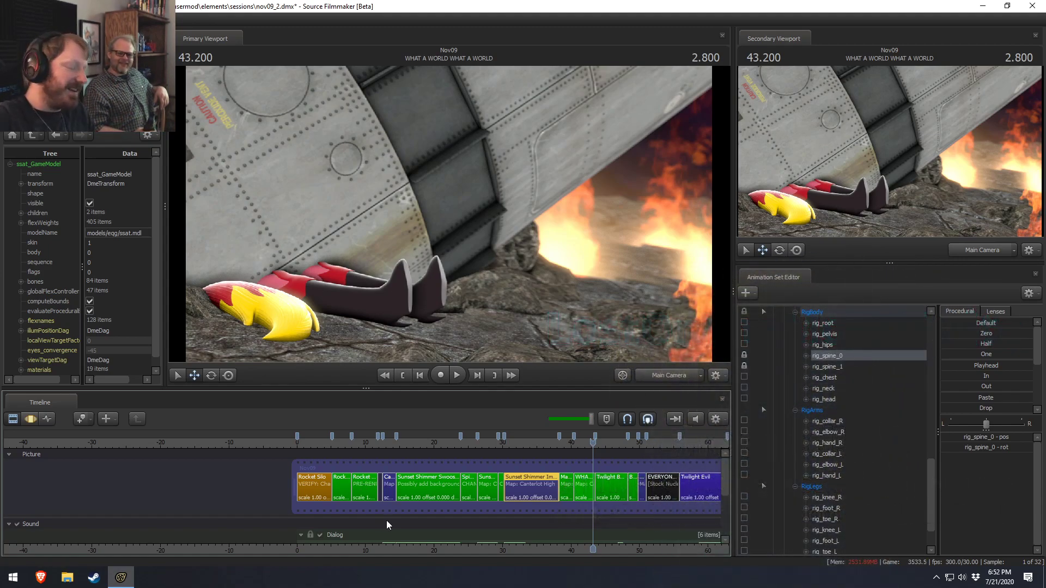
middle_click_drag(546, 555, 400, 526)
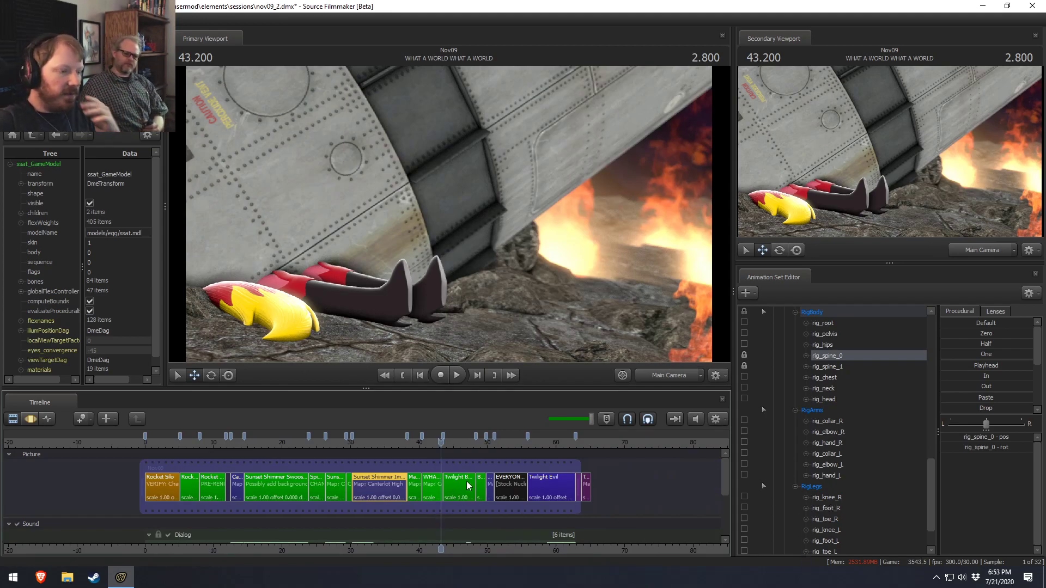
Step: Move the playhead to 57.966 and select the Twilight Evil shot
left_click(542, 454)
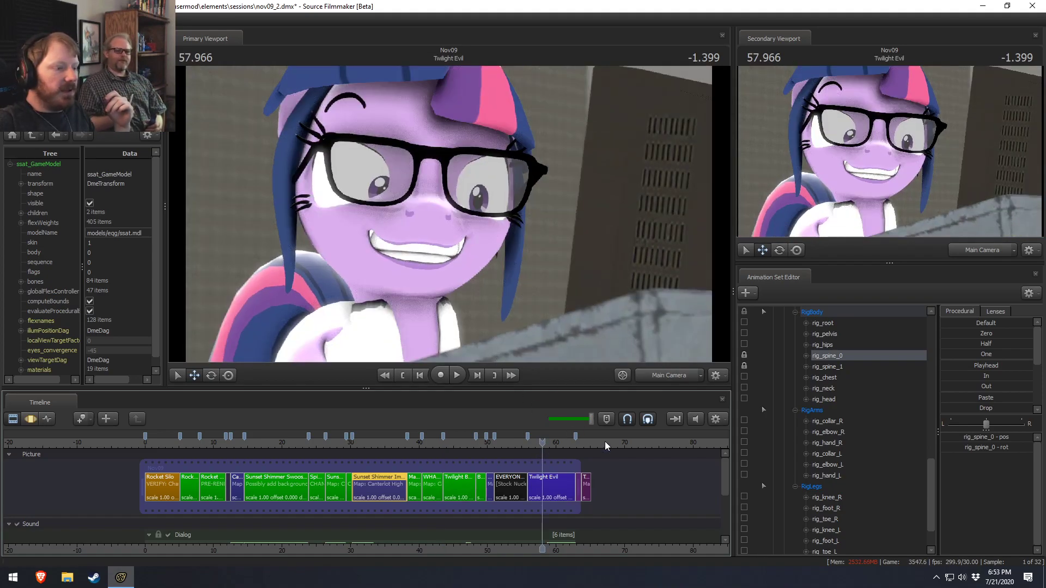
left_click(546, 488)
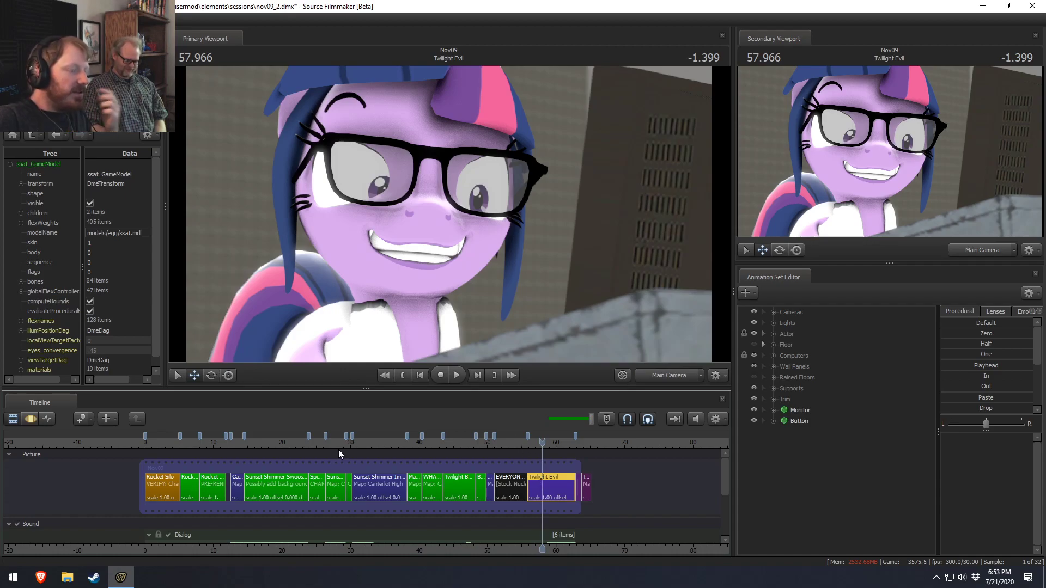
Step: Switch to File Explorer and open the Work-in-Progress folder inside Pony SFM's Videos folder
left_click(67, 578)
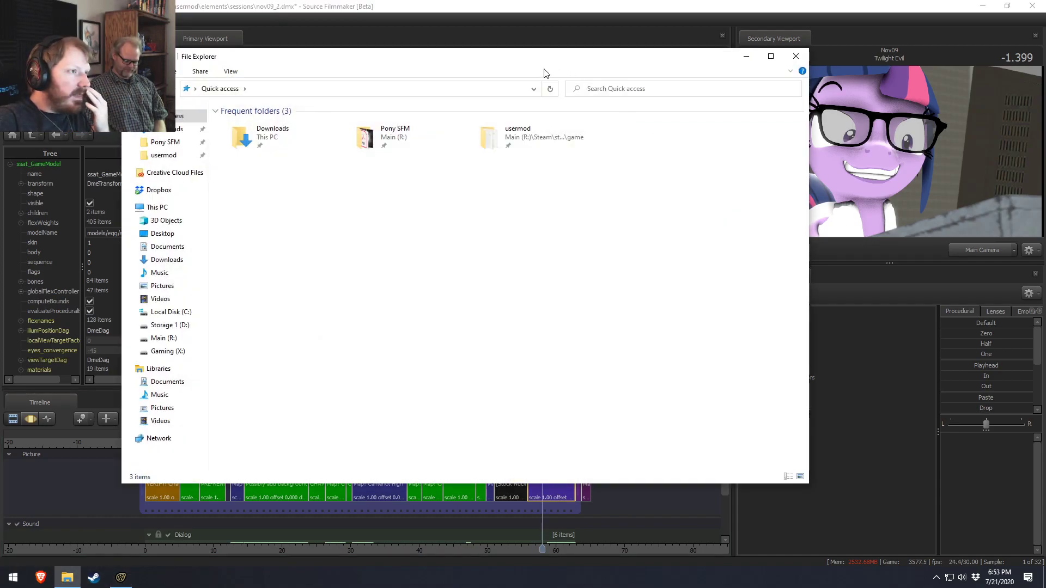
left_click(168, 141)
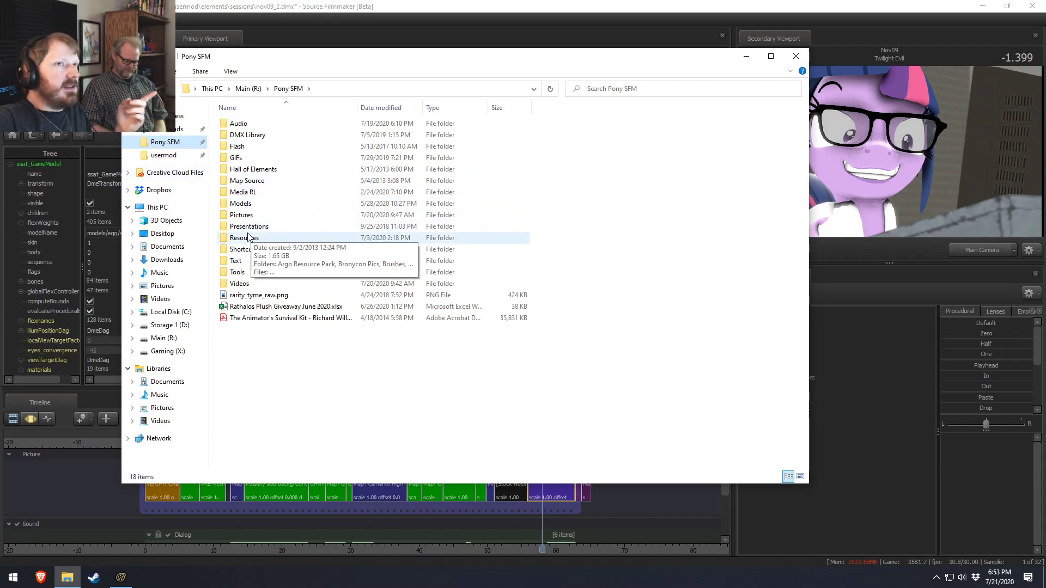
left_click_drag(516, 59, 568, 123)
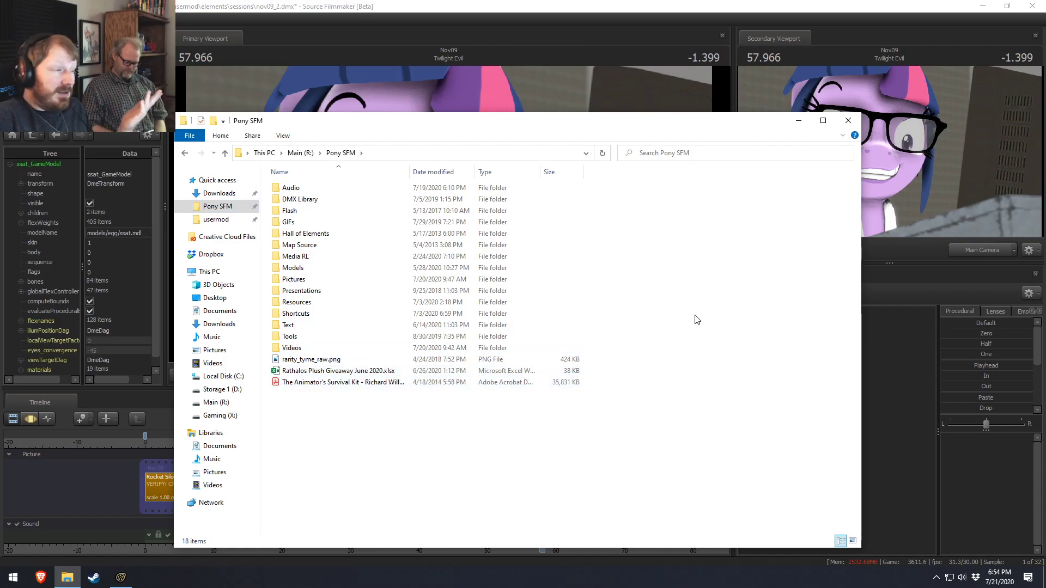
double_click(290, 348)
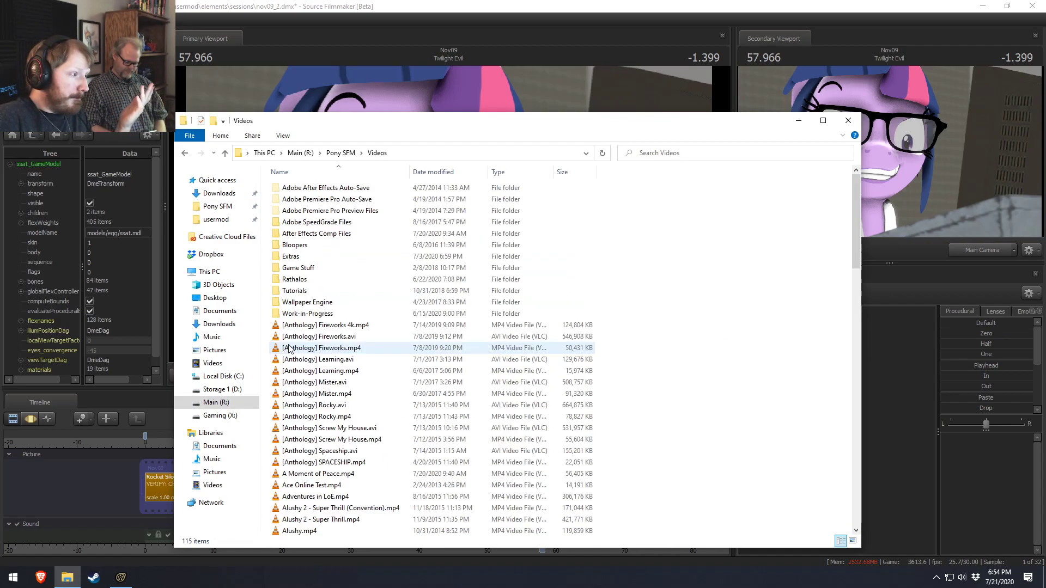
scroll(290, 360, "down", 5)
scroll(291, 337, "up", 5)
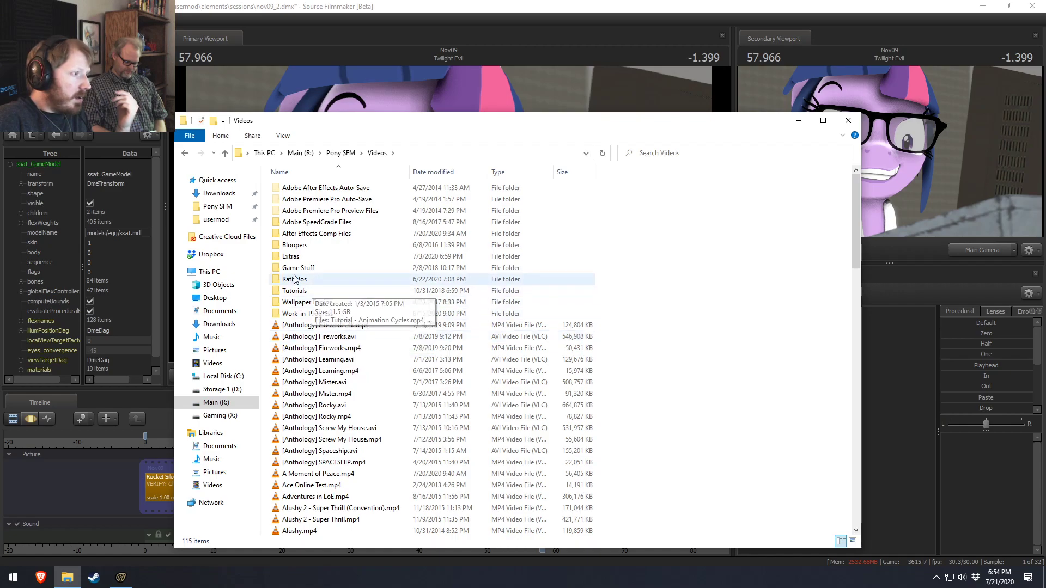
double_click(297, 313)
Step: Open SciTwi - Rocket Surgery WIP 03.mp4 in VLC media player, maximize its window and pause the video
scroll(518, 415, "down", 8)
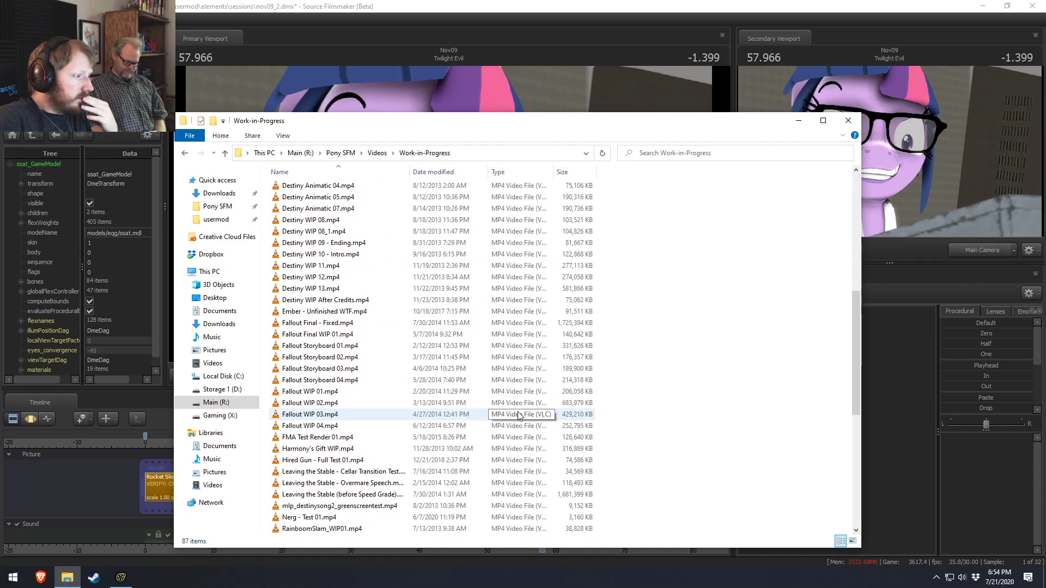
scroll(519, 415, "down", 9)
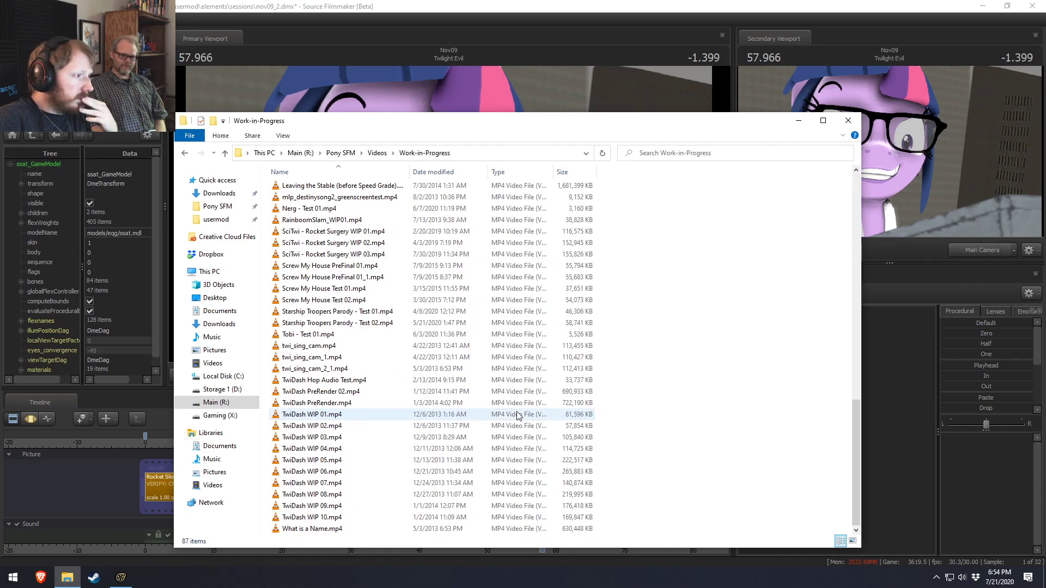
left_click(368, 255)
double_click(368, 254)
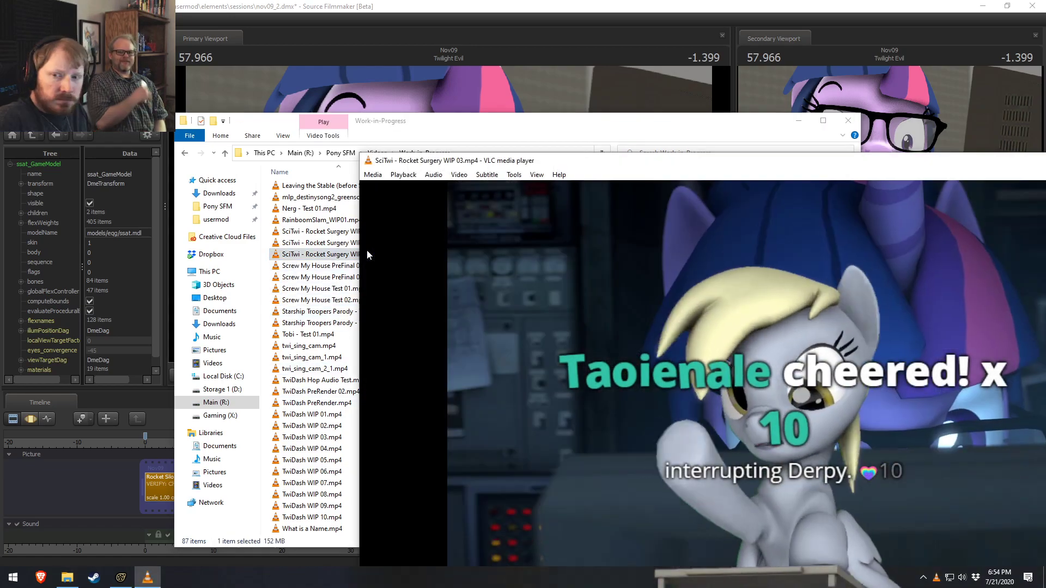
left_click_drag(754, 163, 490, 1)
key("space")
Step: Set the video's audio output device to the Sound Blaster Z speakers
left_click(42, 18)
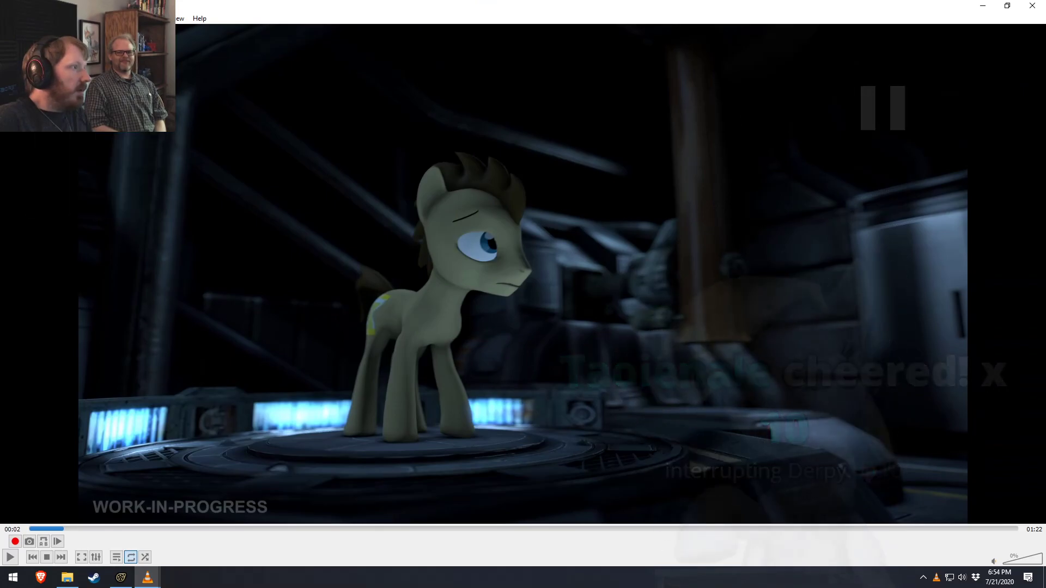
mouse_move(98, 18)
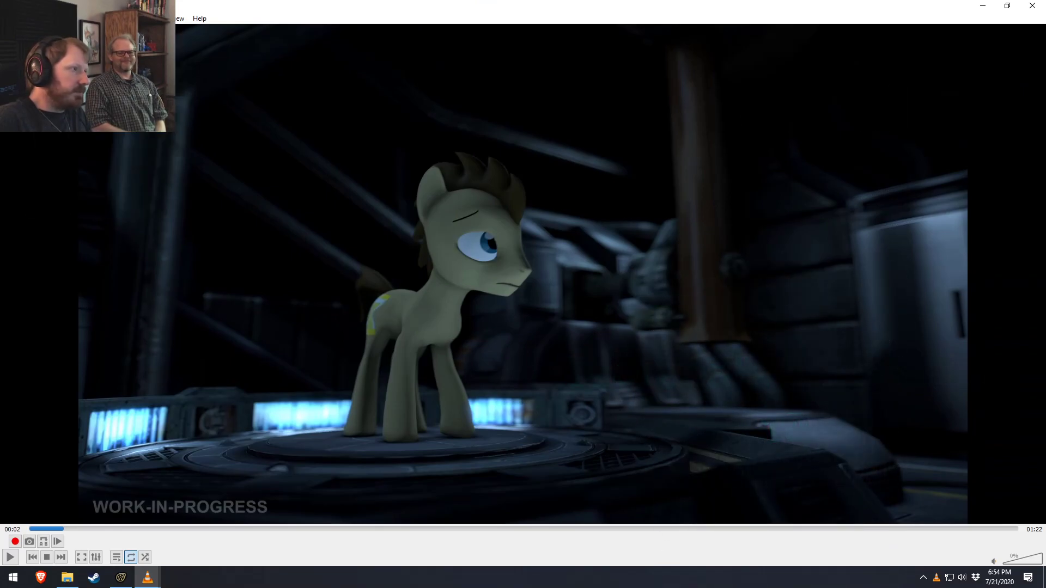
mouse_move(41, 19)
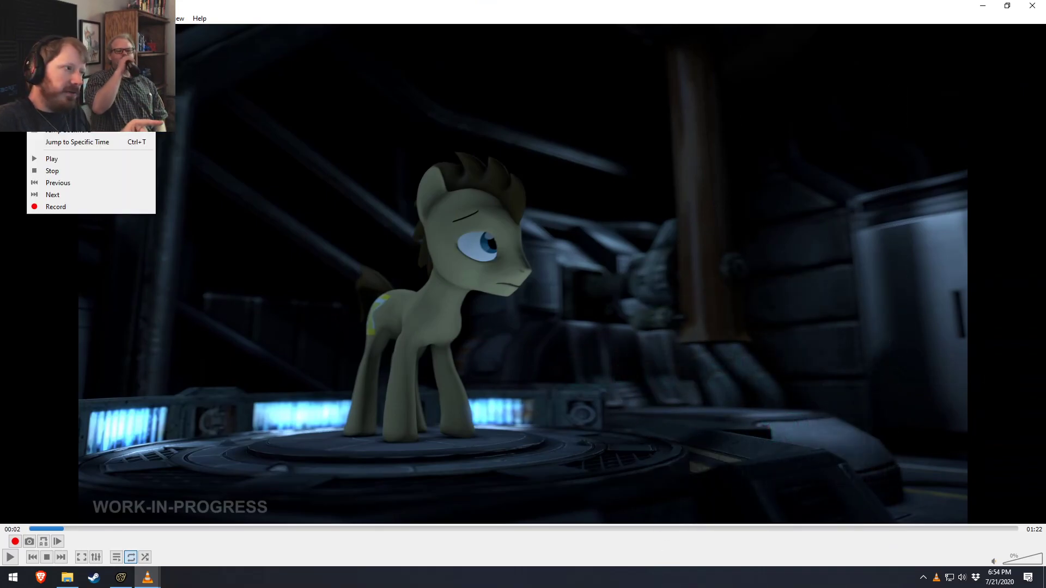
mouse_move(61, 102)
mouse_move(158, 44)
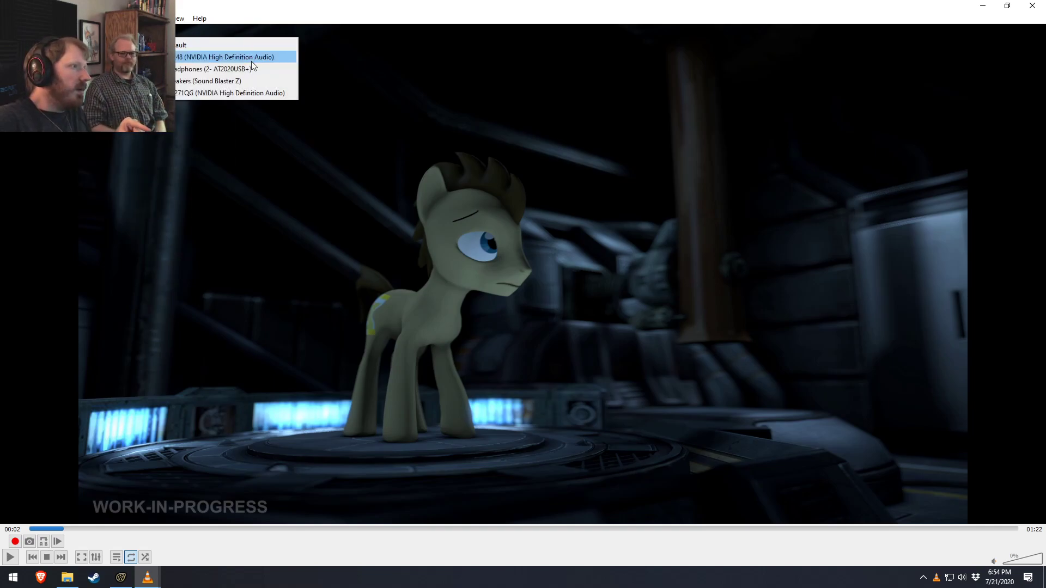
left_click(220, 82)
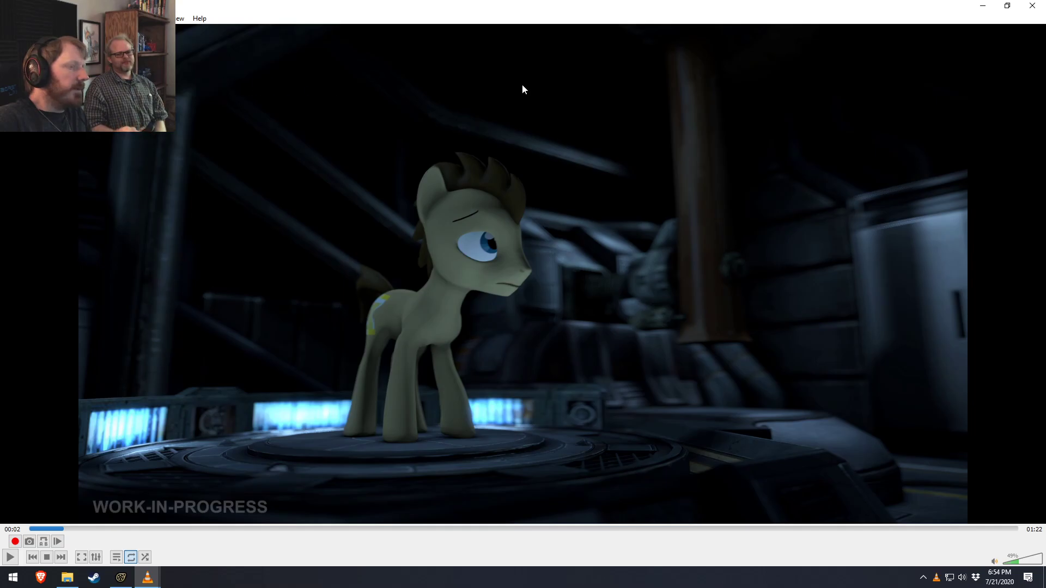
Step: Restore the video player to a smaller window and place it over the File Explorer window
double_click(618, 4)
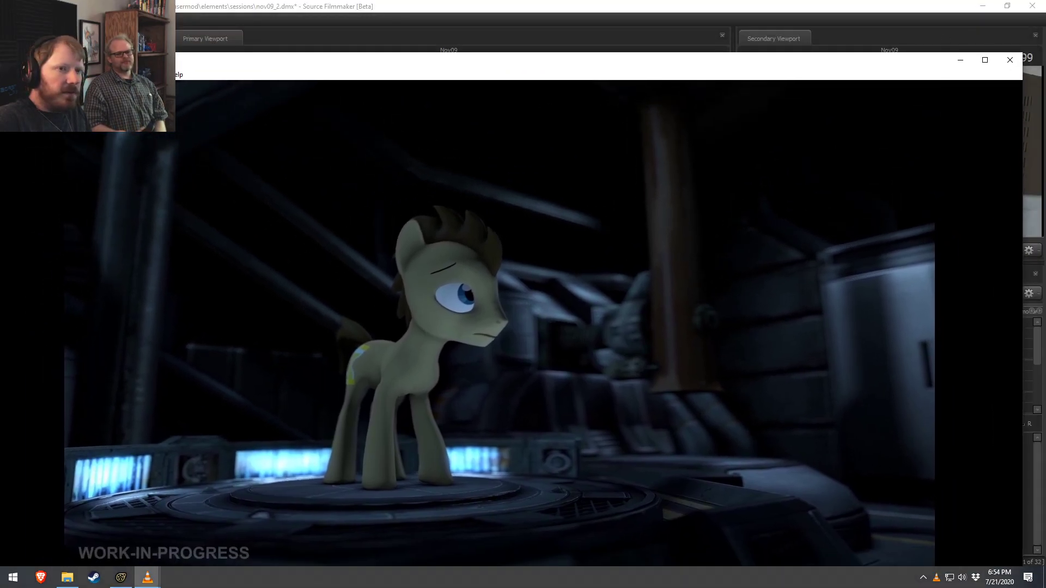
left_click_drag(1026, 56, 512, 254)
left_click_drag(374, 265, 586, 150)
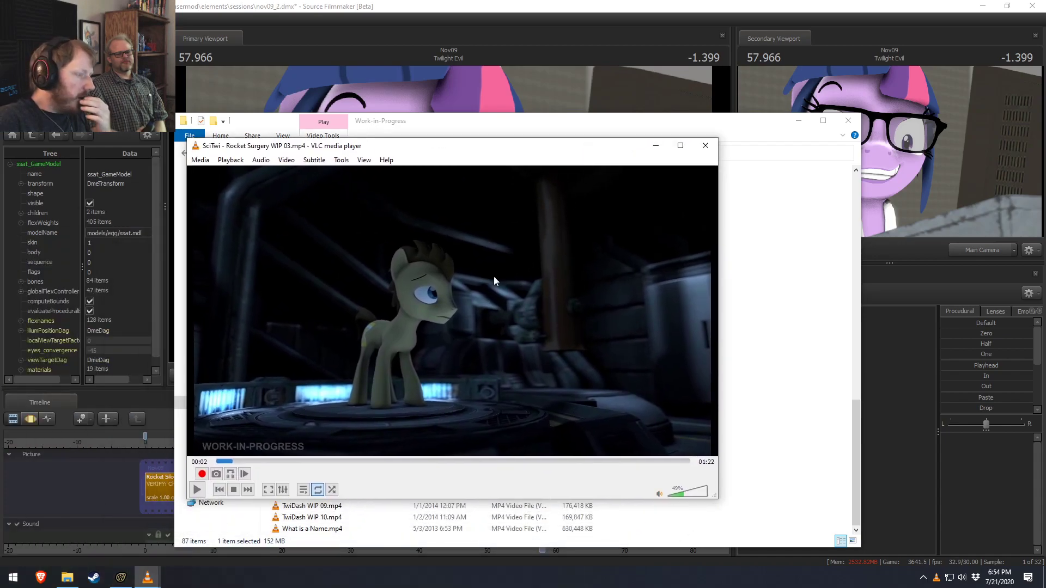
left_click_drag(626, 151, 622, 159)
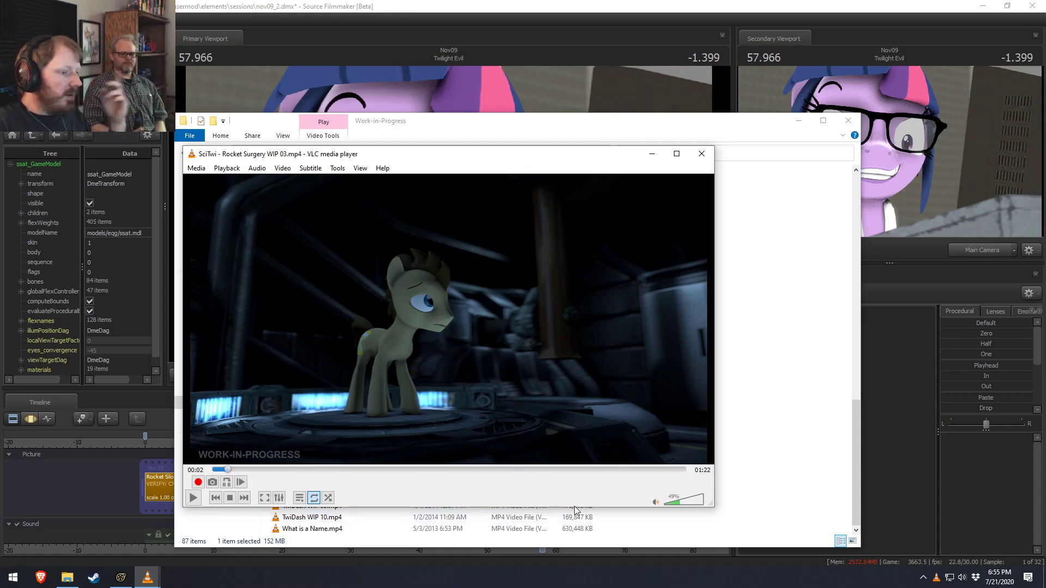
Step: Preview the video's ending at 01:20, return to its start, and play it with the volume raised
left_click(213, 466)
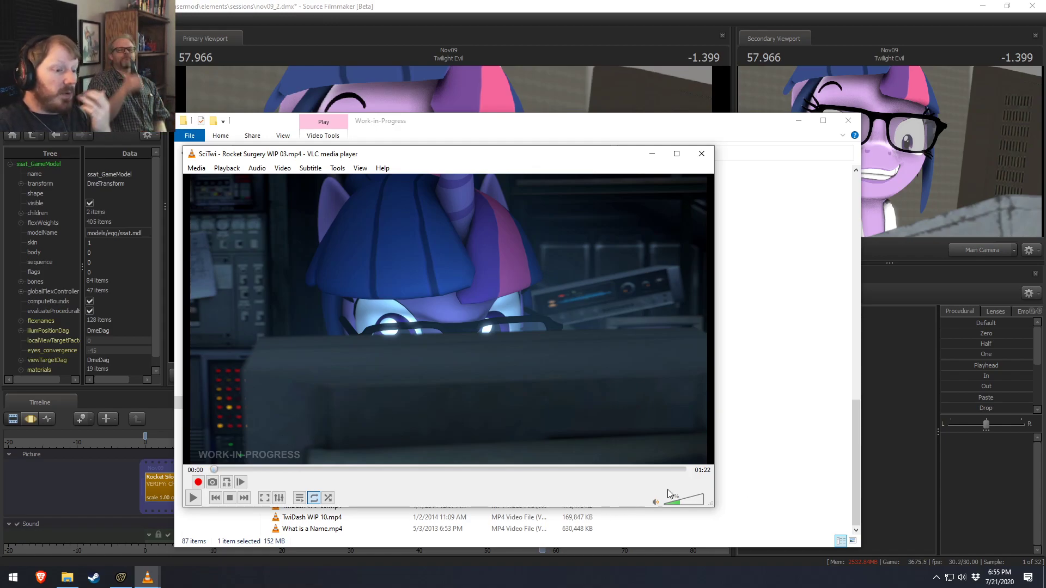
left_click(678, 470)
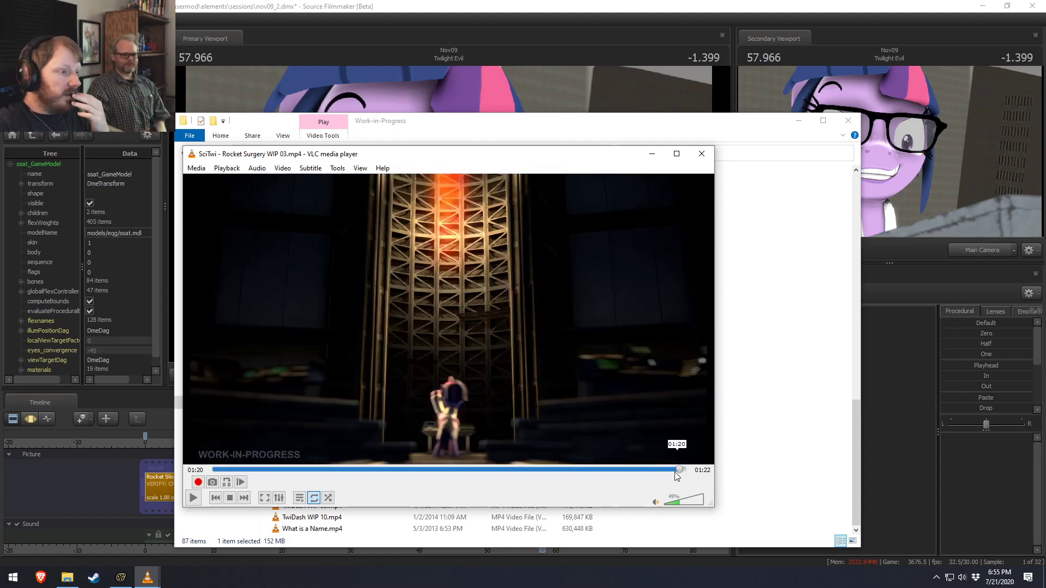
left_click(212, 470)
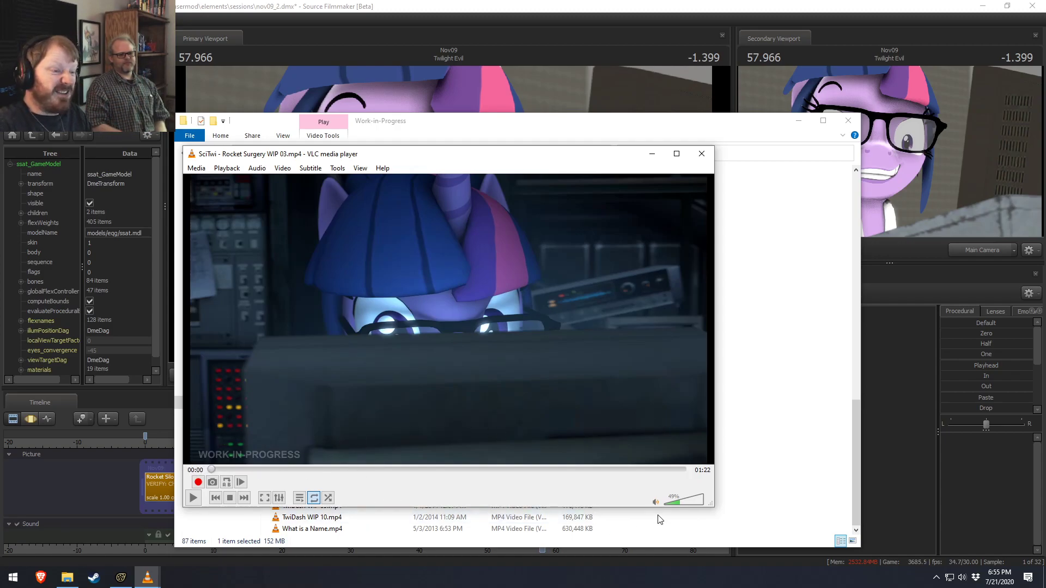
left_click(694, 506)
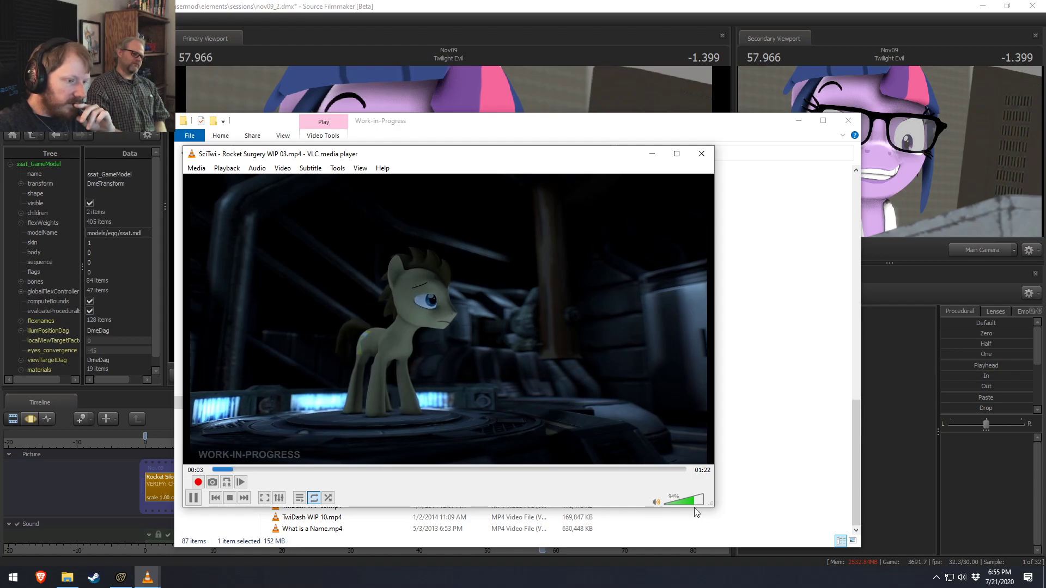
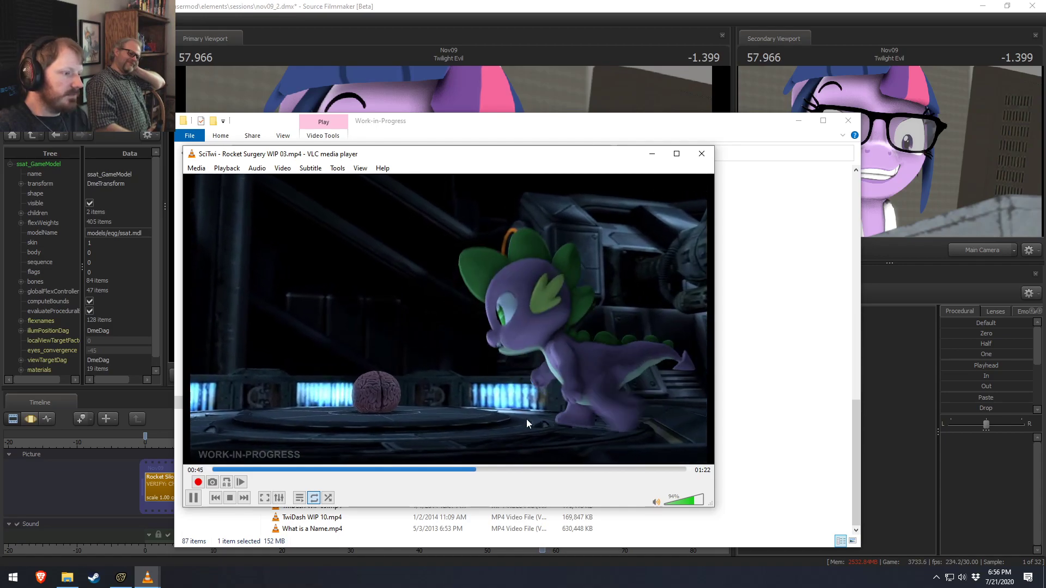
Step: Replay the Spike and brain scene from about 00:43 and watch the rest with the volume raised to 119%
left_click(449, 469)
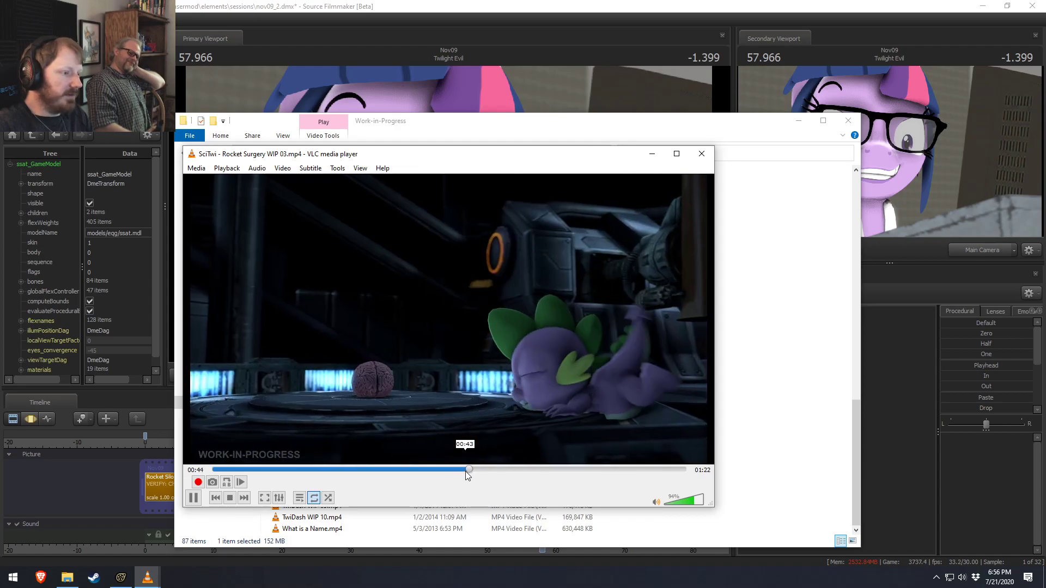
left_click(465, 472)
left_click(465, 472)
left_click(465, 471)
left_click(469, 470)
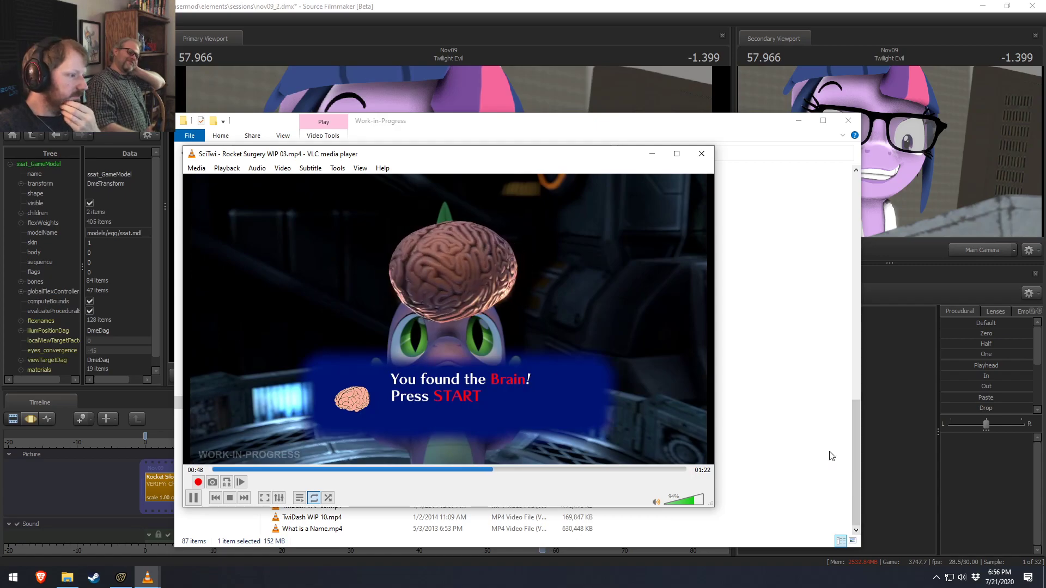
left_click(701, 505)
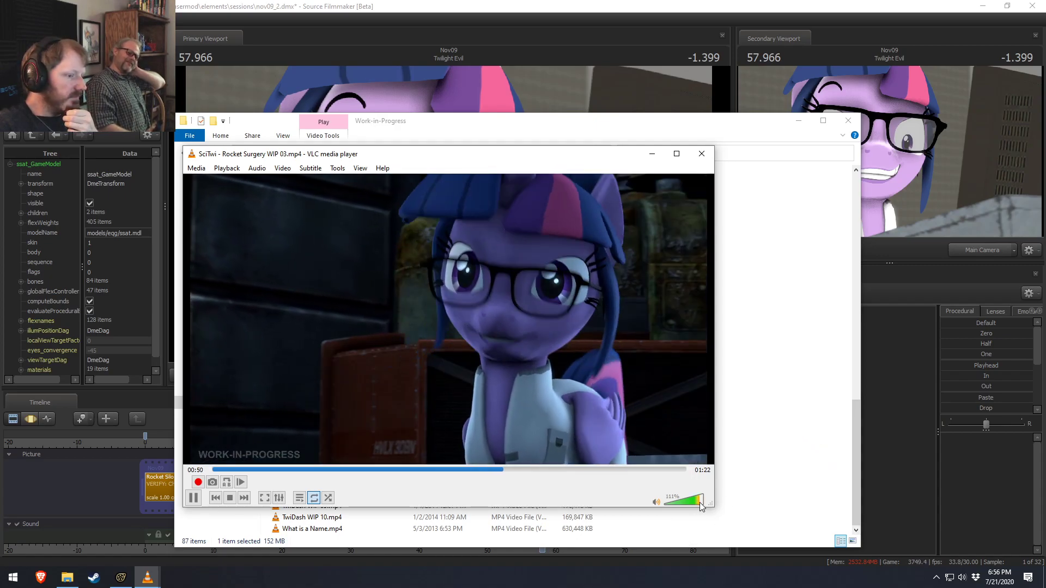
left_click(703, 503)
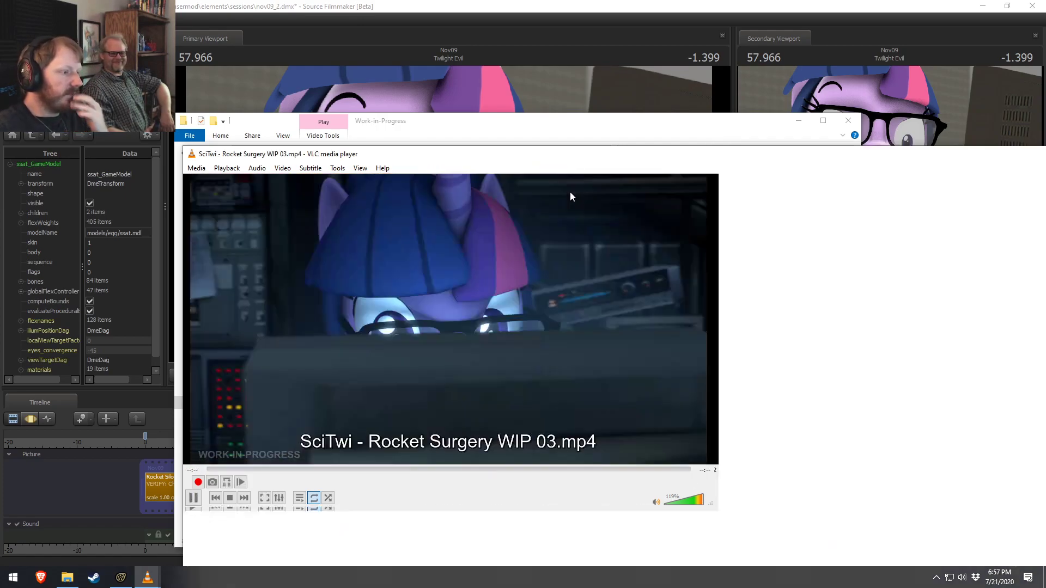
Step: Switch back to Source Filmmaker and close the VLC update notice and video player windows
left_click(543, 5)
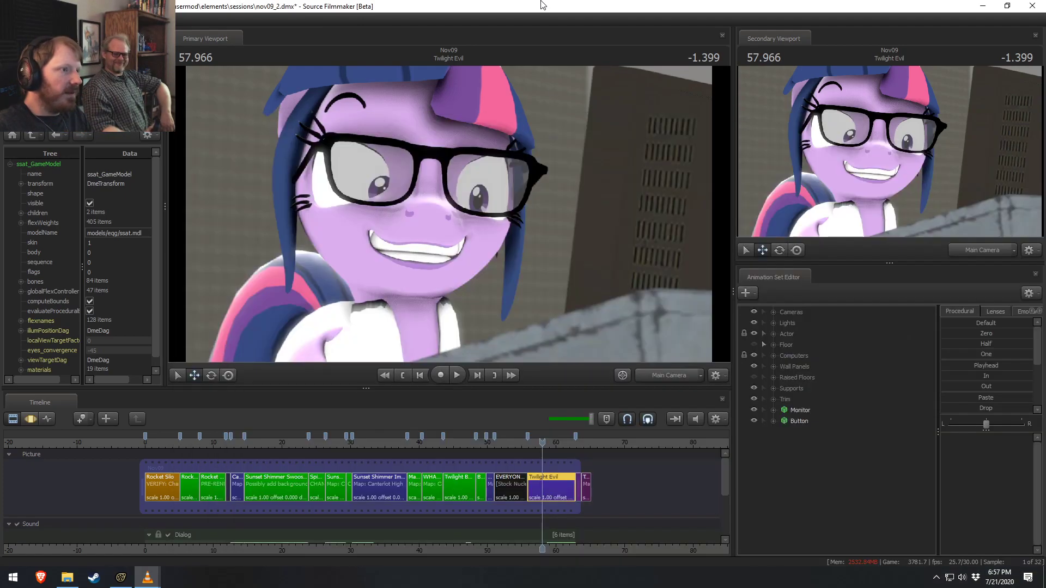
mouse_move(147, 576)
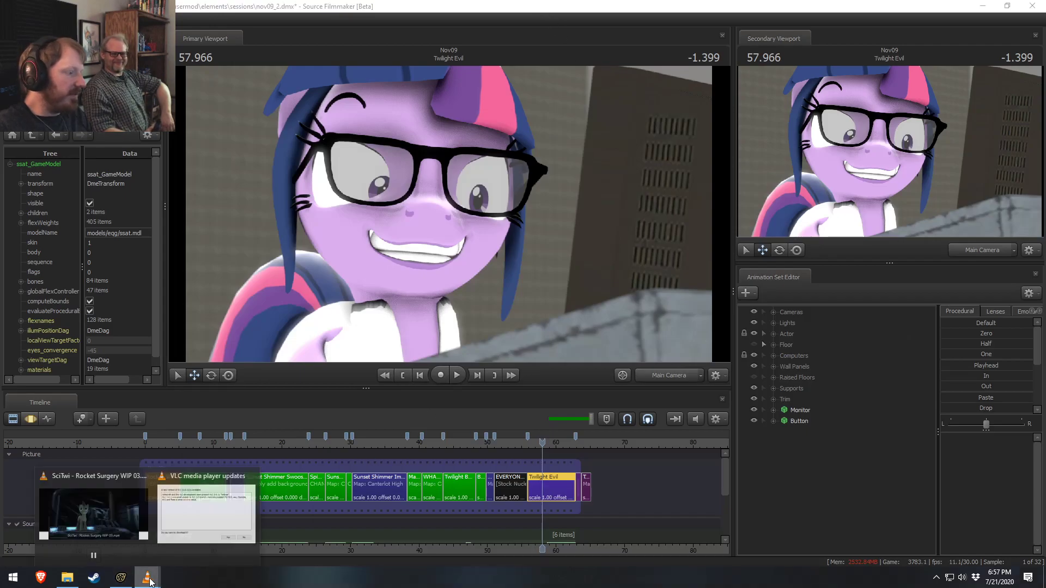
left_click(253, 479)
left_click(195, 486)
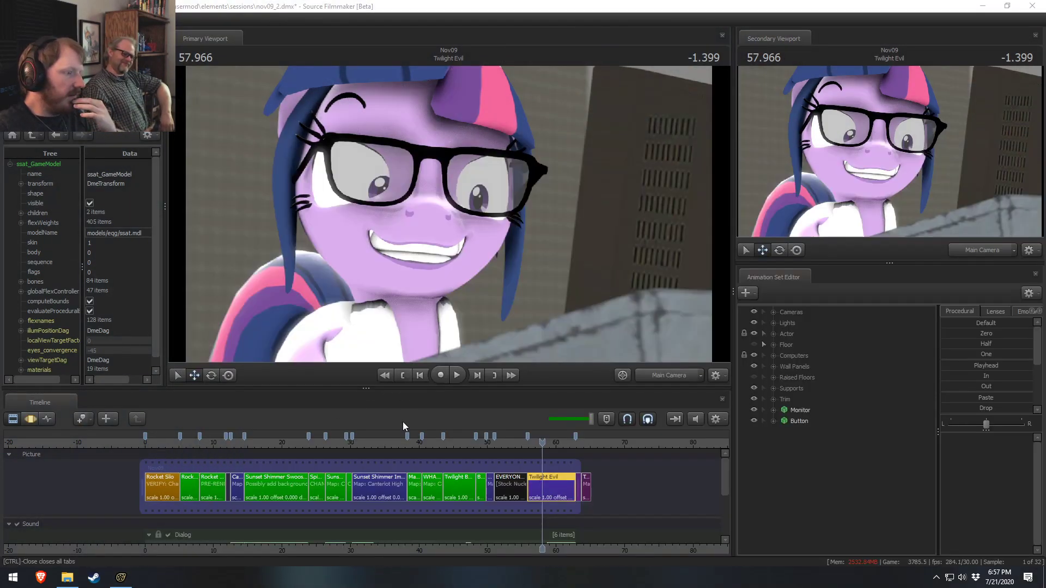
Step: Play the animation from 0.000 to 14.366, and return to 12.866 to inspect the Canterlot Establishing shot
left_click(144, 443)
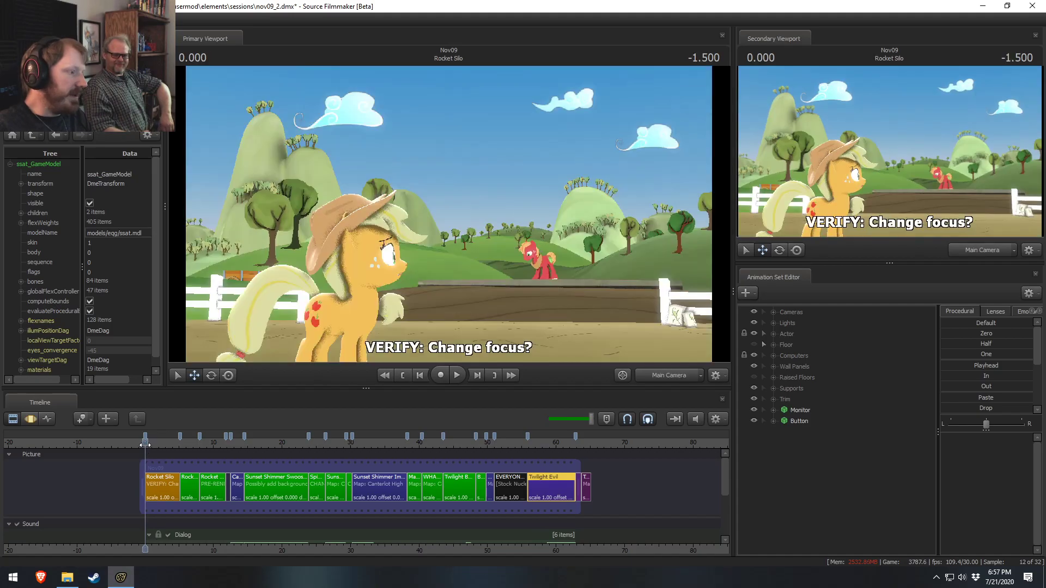
key("space")
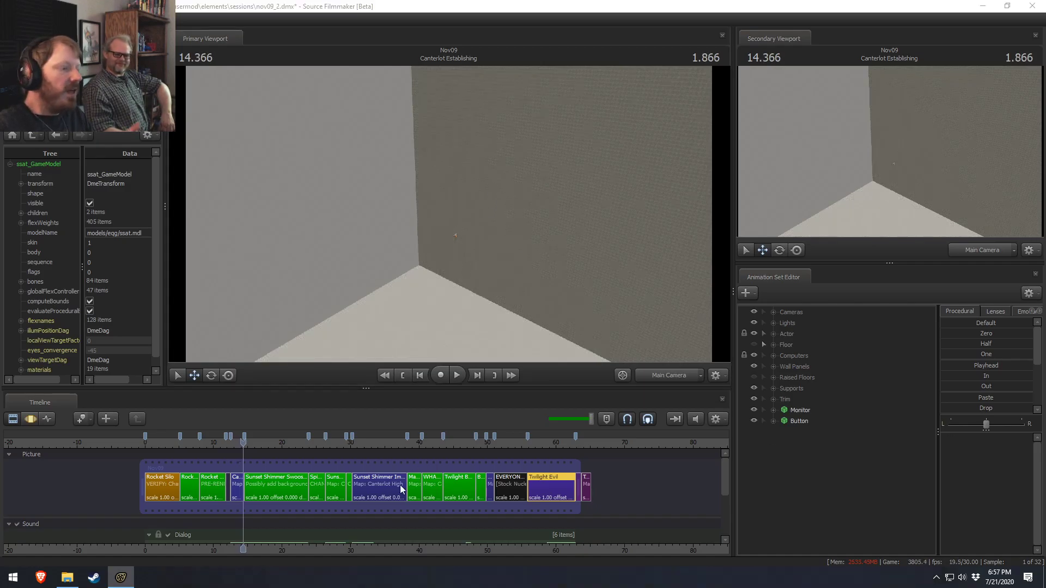
left_click(235, 442)
left_click_drag(233, 441, 233, 443)
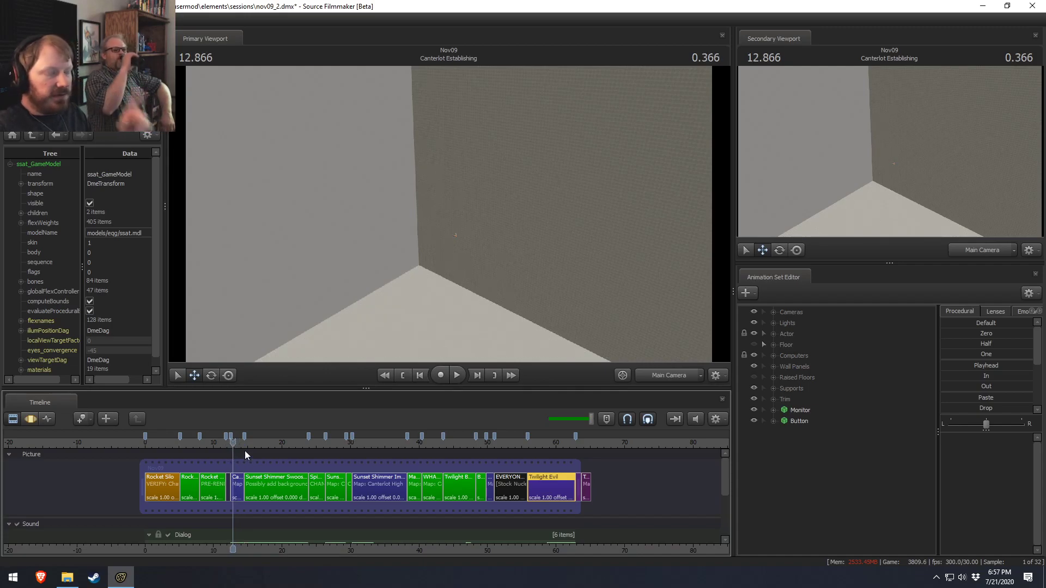
scroll(260, 460, "up", 5)
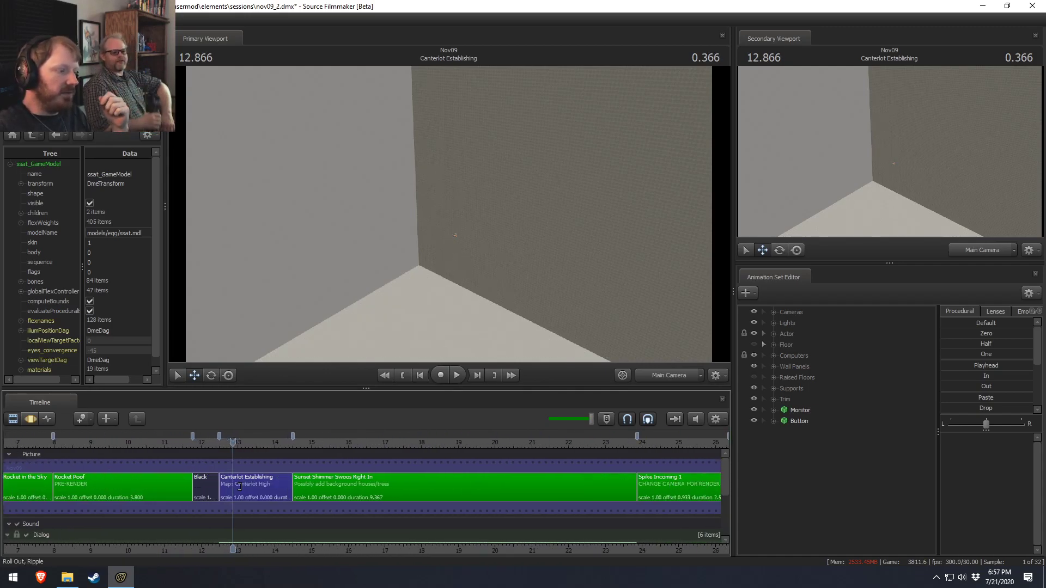
scroll(243, 491, "down", 8)
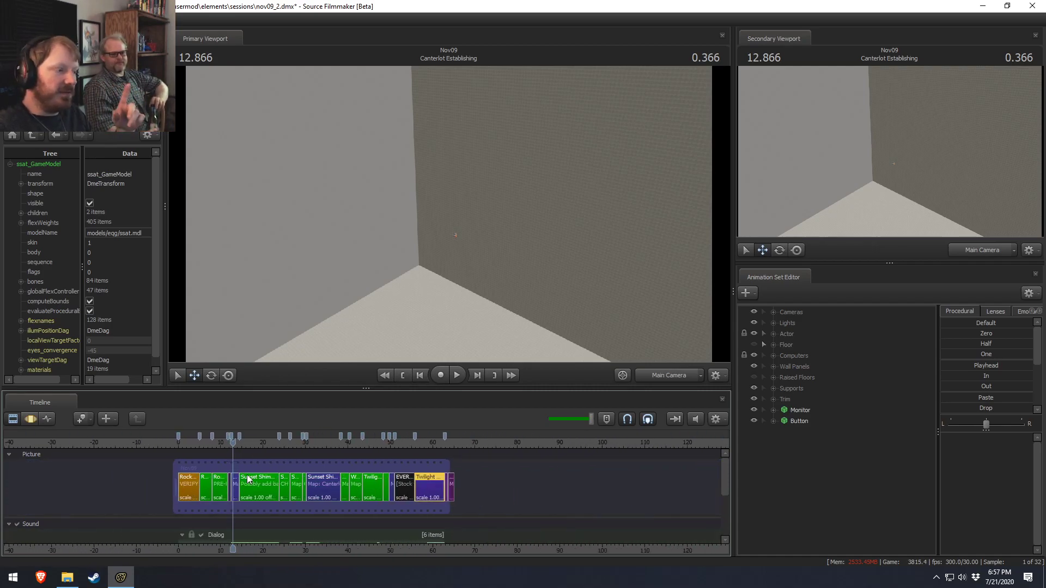
Step: Play the Canterlot Establishing shot to 14.366, and return to the Rocket Silo shot at 4.866
key("space")
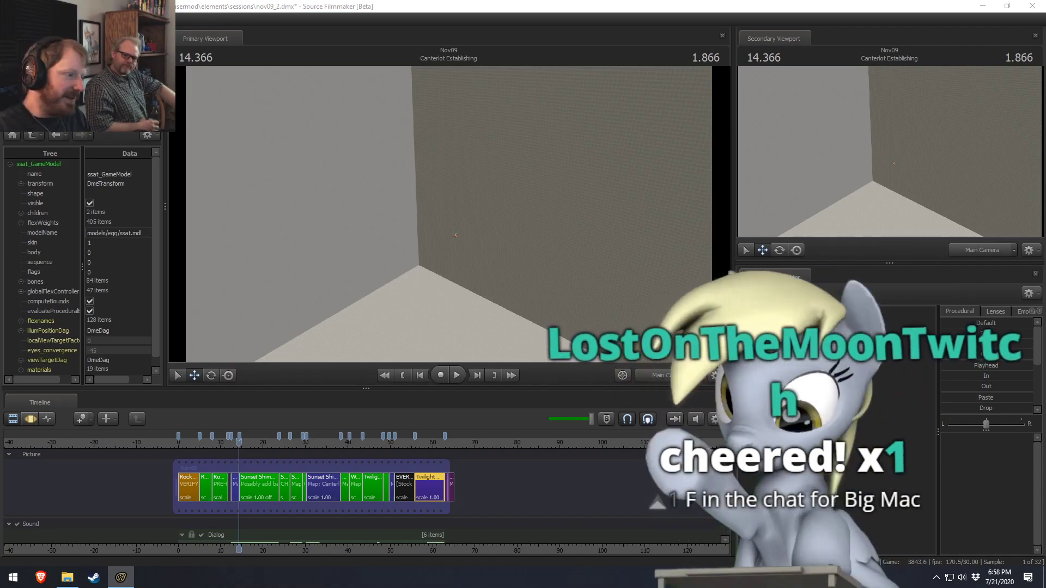
left_click(201, 444)
mouse_move(200, 444)
left_mouse_down()
mouse_move(184, 447)
mouse_move(199, 462)
left_mouse_up()
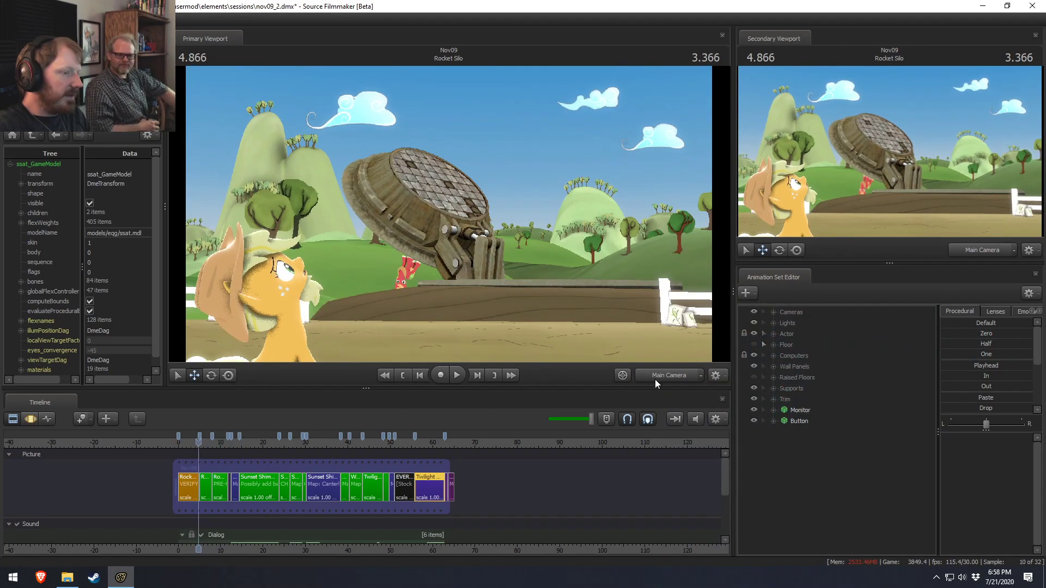
Step: Examine the red pony beneath the raised silo hatch through the work camera, and play on into the Rocket in the Sky shot
key("f")
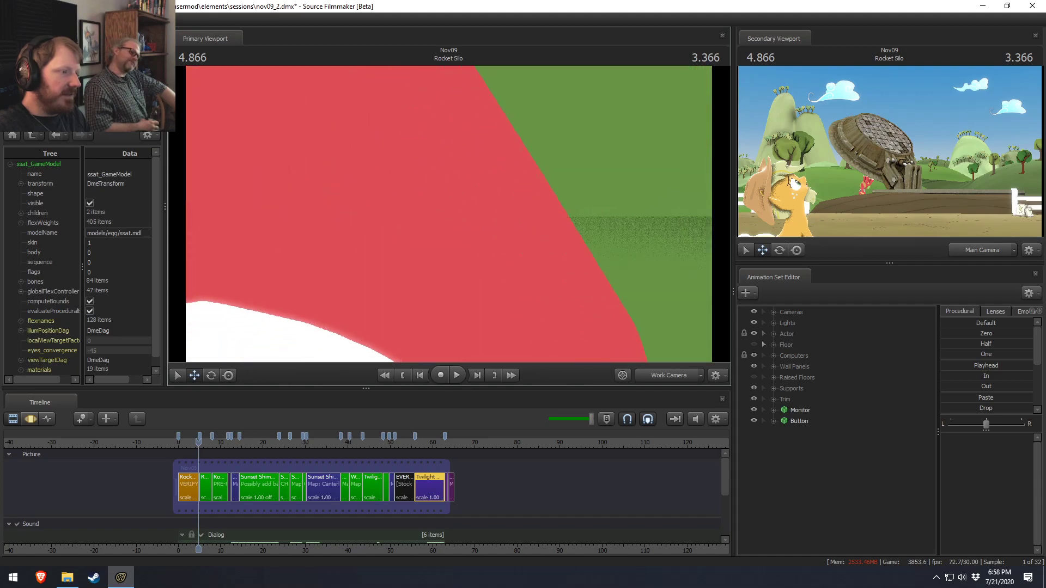
scroll(451, 245, "down", 5)
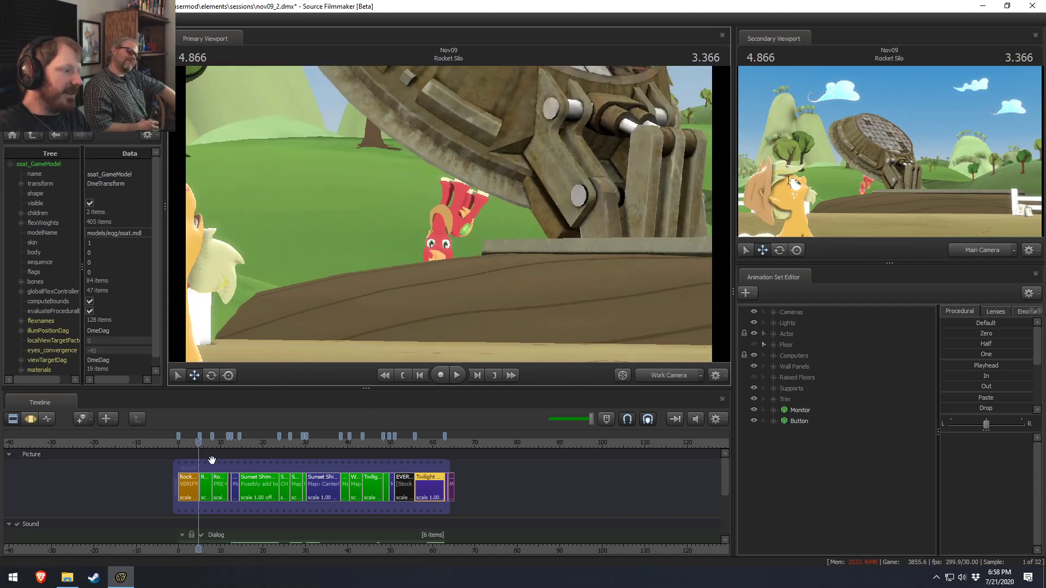
left_click_drag(198, 446, 196, 446)
key("space")
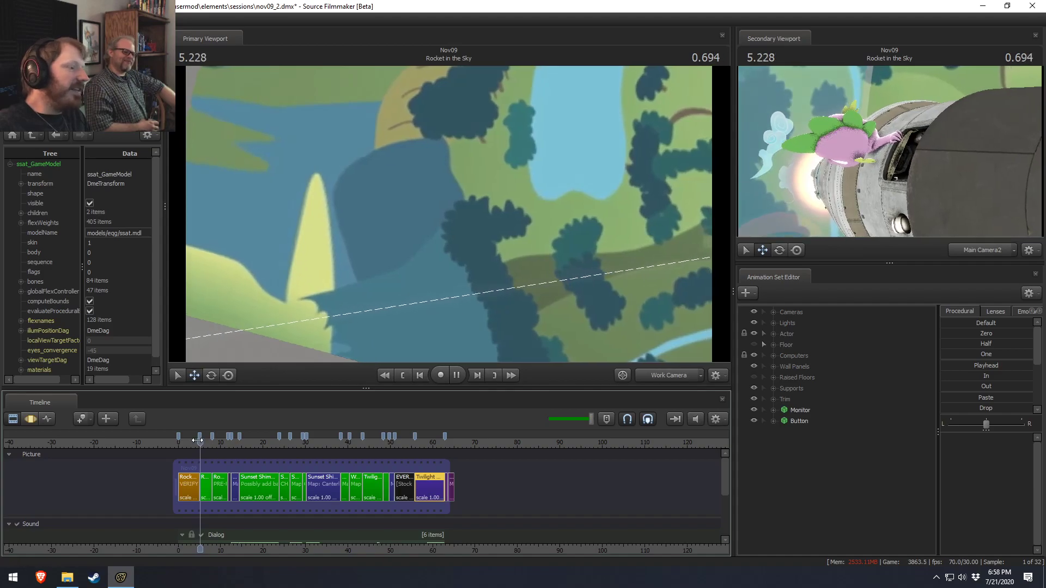
Step: Go back to 2.200, restore the main camera view, and play the animation up to 10.966 in the Rocket Poof shot
left_click(188, 443)
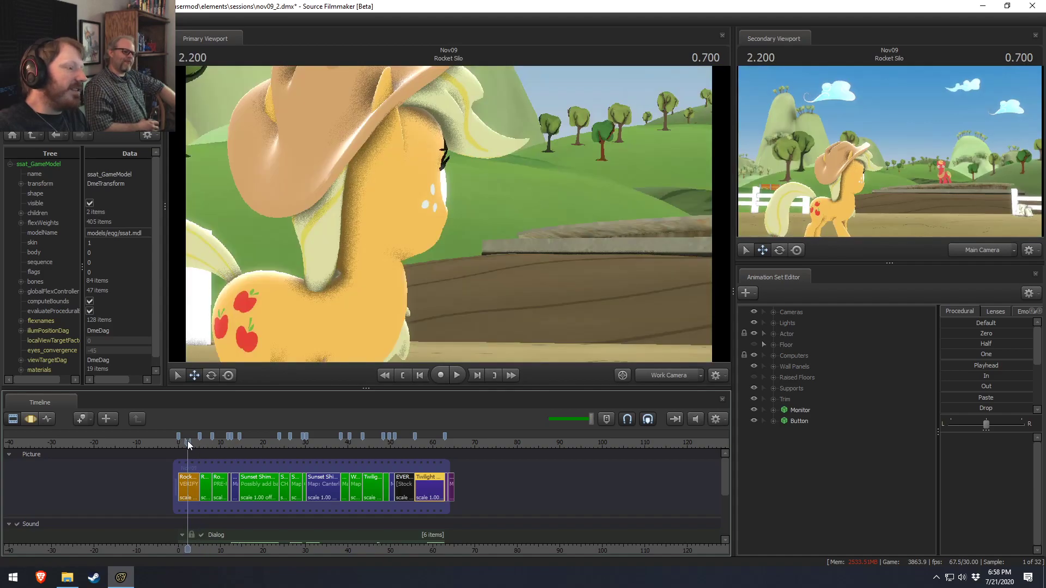
left_click(688, 381)
right_click(396, 266)
left_click(439, 246)
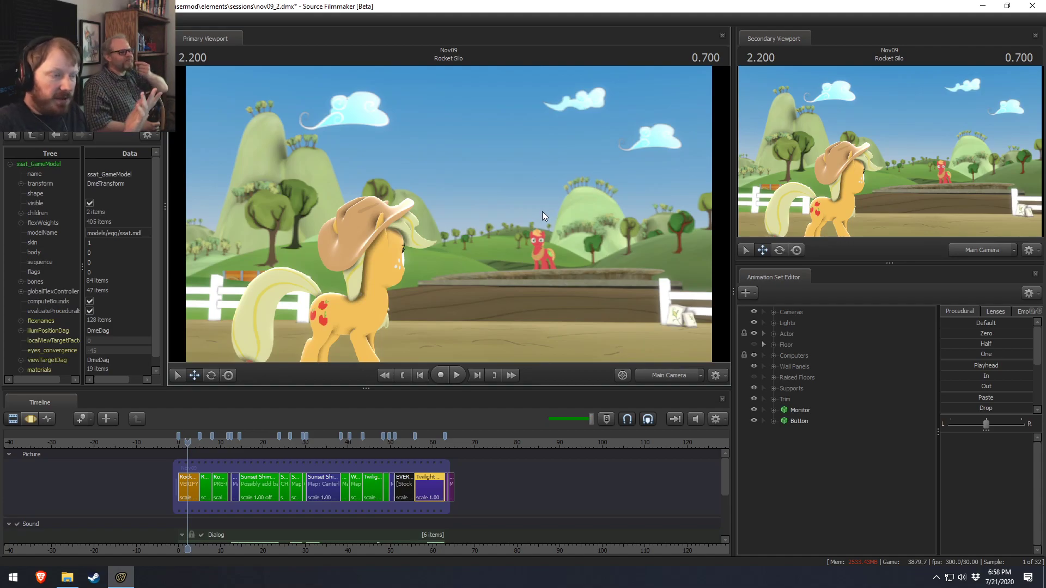
scroll(273, 435, "up", 2)
key("space")
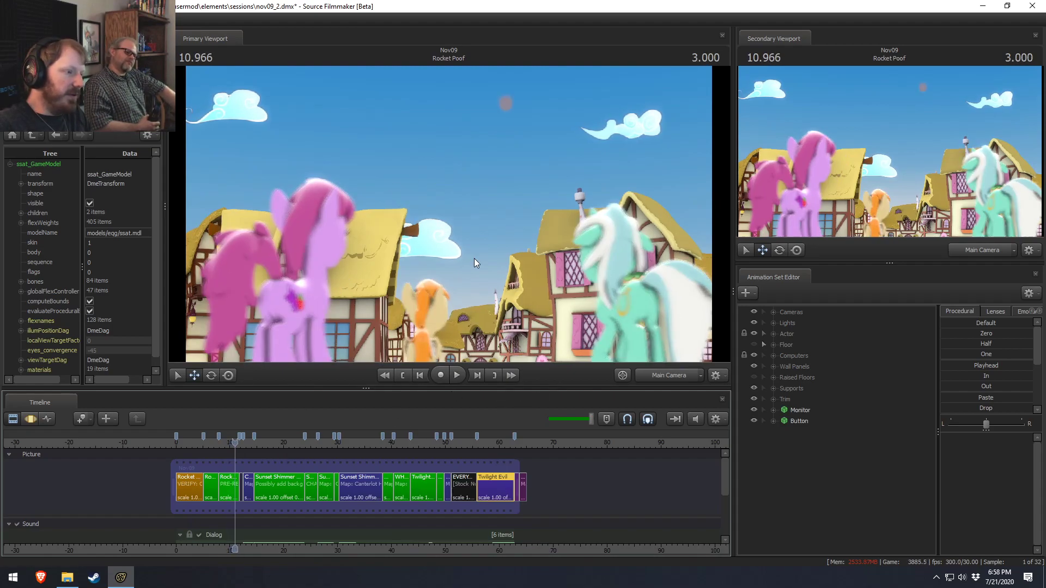
Step: Play on to 15.800 in the Sunset Shimmer Swoos Right In shot and enable lighting in the primary viewport
key("space")
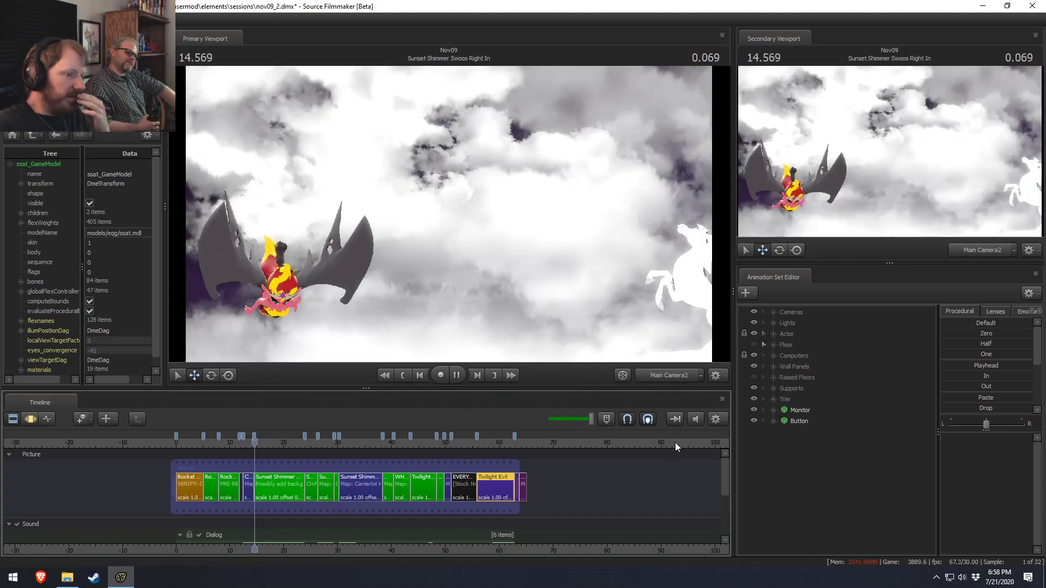
right_click(420, 238)
mouse_move(470, 274)
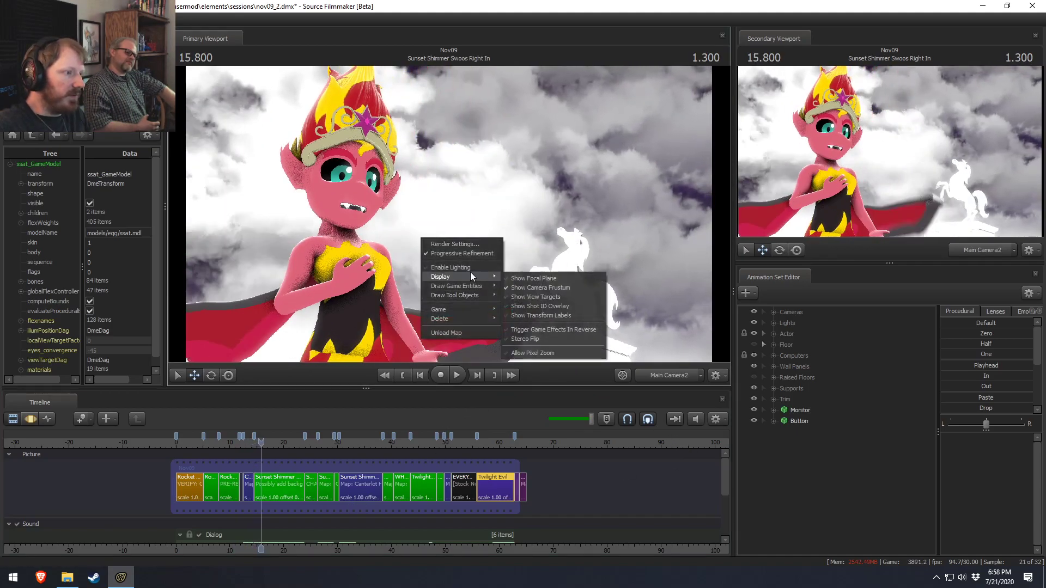
key("Escape")
Step: Play the start of the Rocket Silo shot to 1.400, and select the Rocket in the Sky shot at 5.766
left_click_drag(260, 447, 180, 448)
key("space")
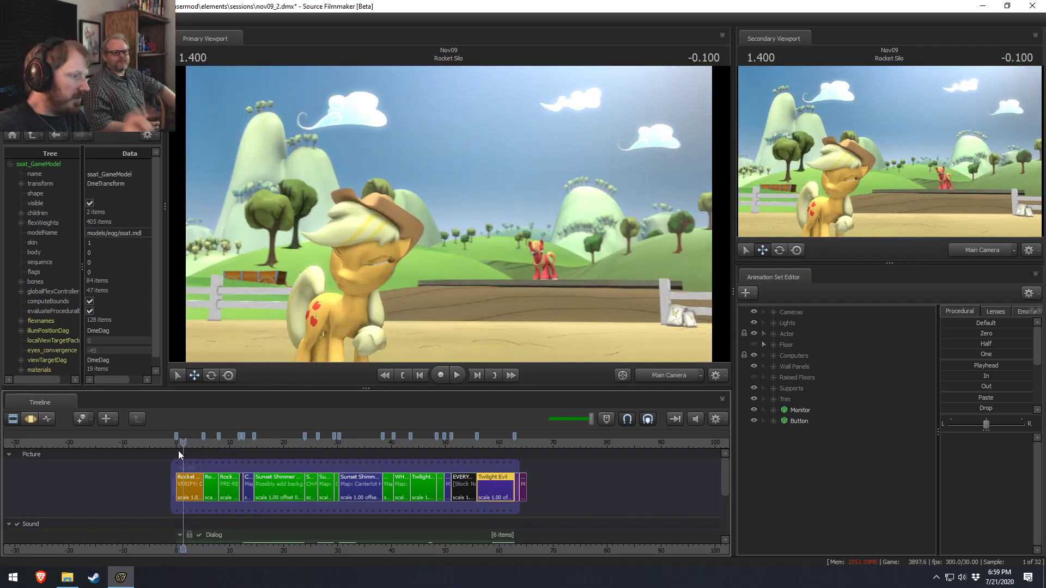
mouse_move(205, 441)
left_mouse_down()
mouse_move(217, 443)
mouse_move(207, 448)
left_mouse_up()
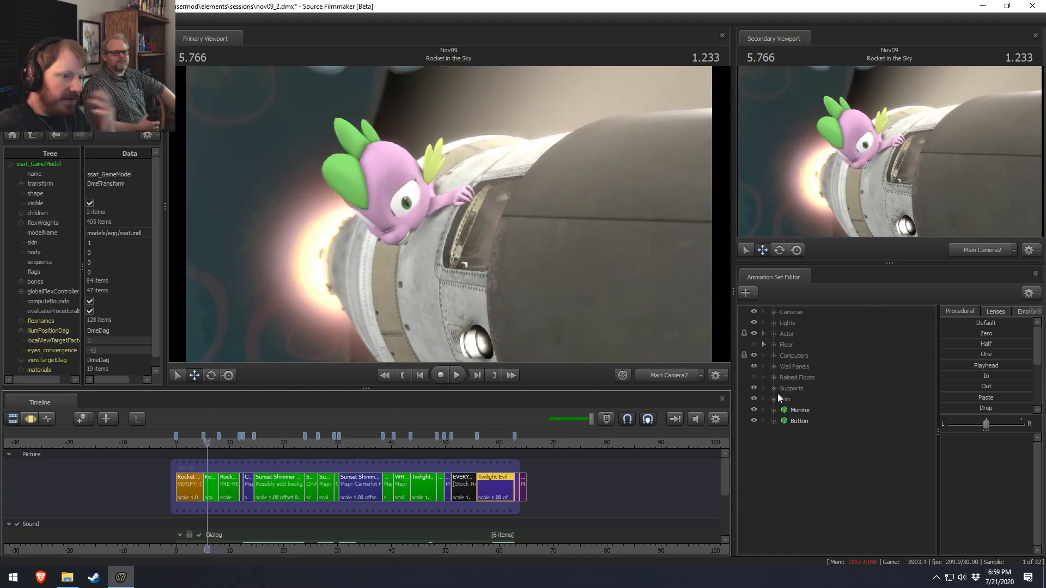
left_click(211, 492)
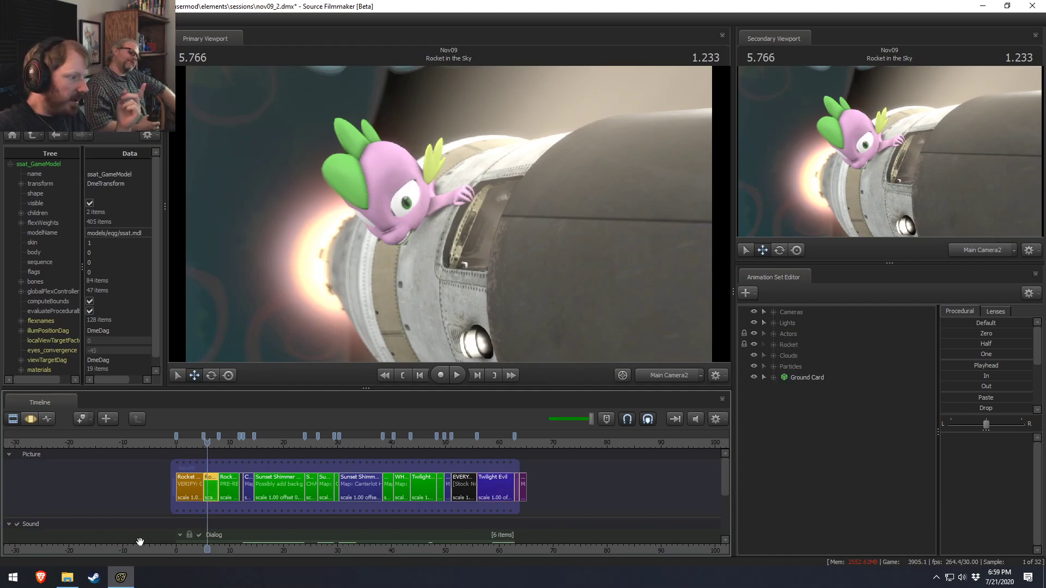
Step: Open sky1.vmt in Notepad++, uncomment its second line and comment out the first line instead
left_click(13, 577)
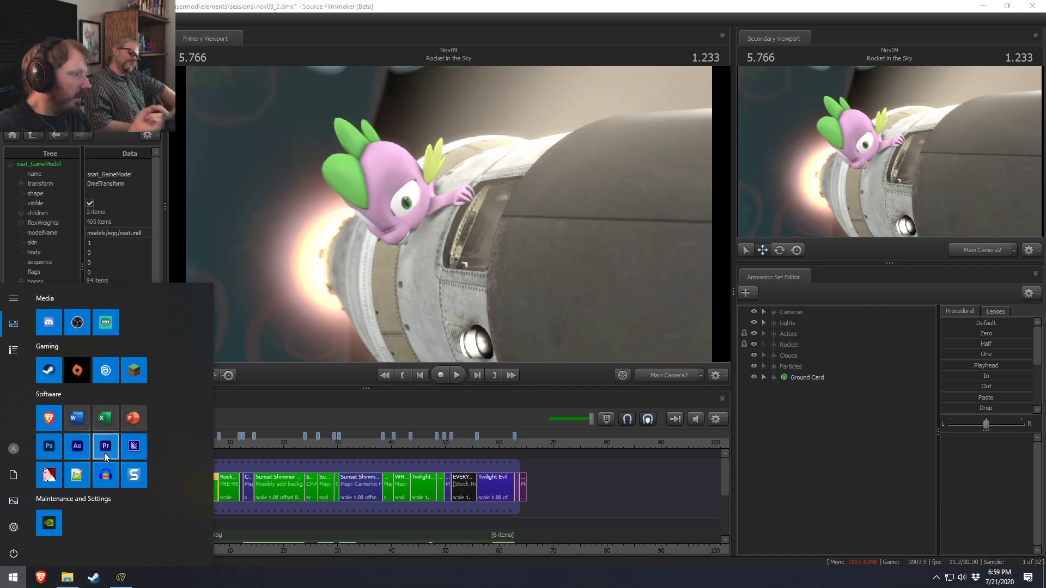
left_click(77, 475)
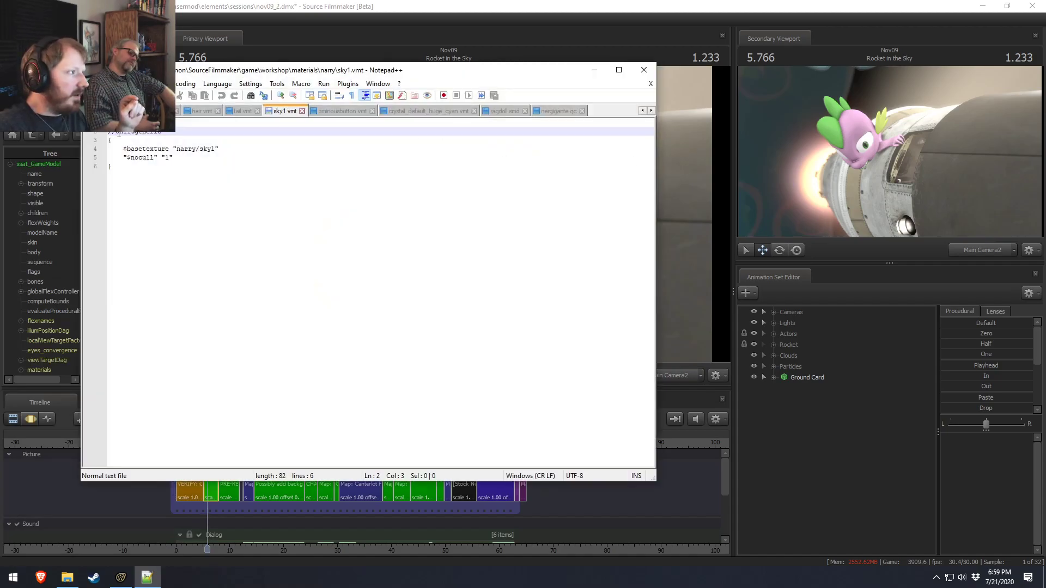
key("BackSpace")
key("BackSpace")
key("Up")
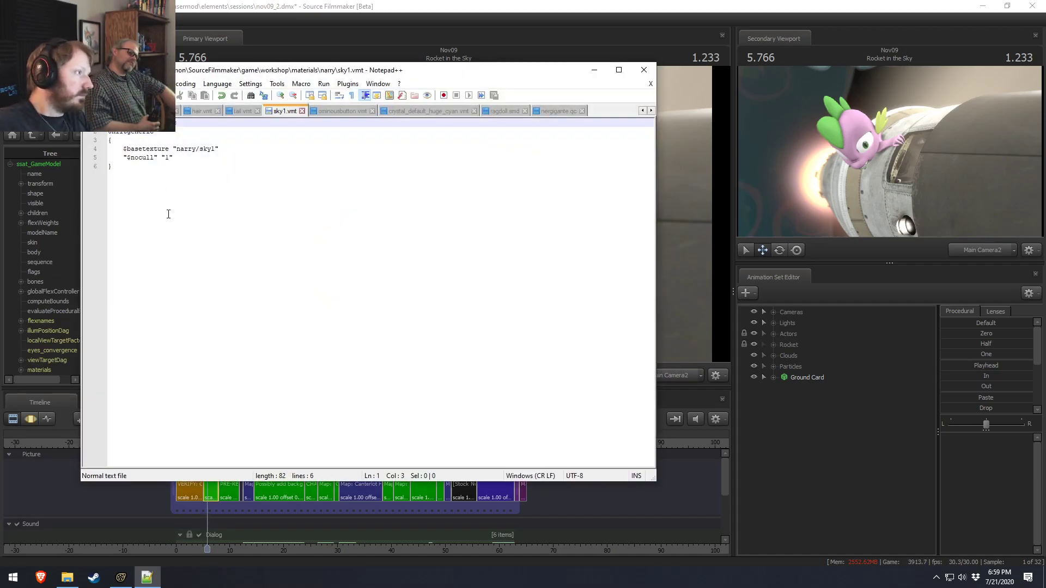
Step: Switch back to Source Filmmaker and play the animation from 0.200, skipping ahead between shots, into the Sunset Shimmer Impact shot
left_click(274, 4)
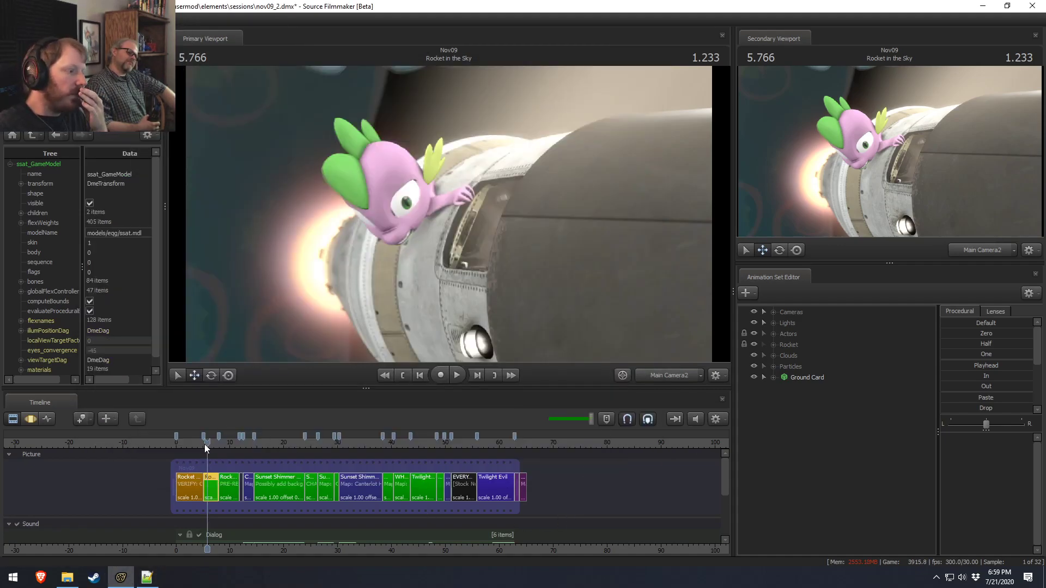
left_click_drag(207, 443, 177, 443)
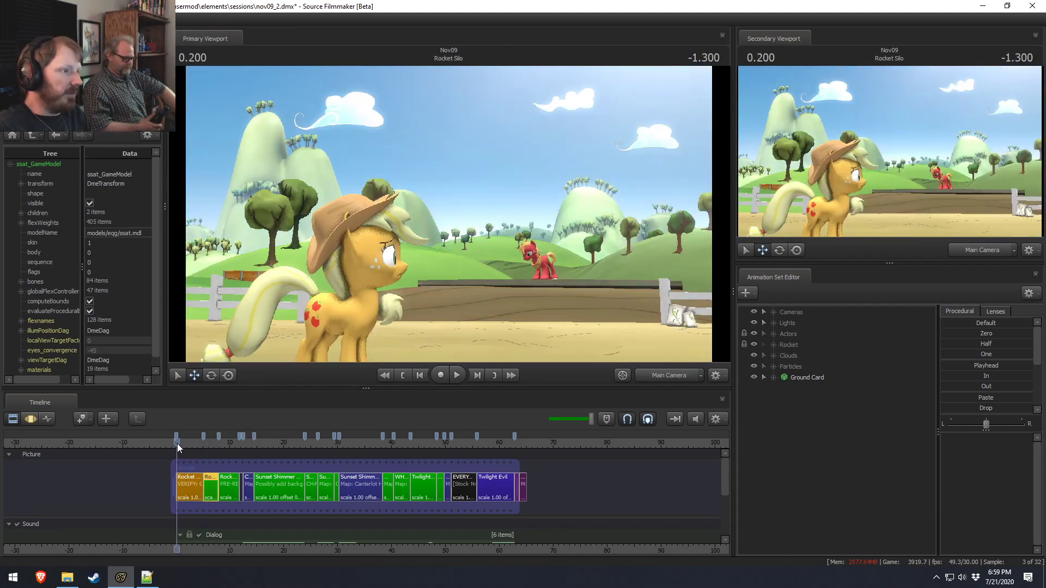
key("space")
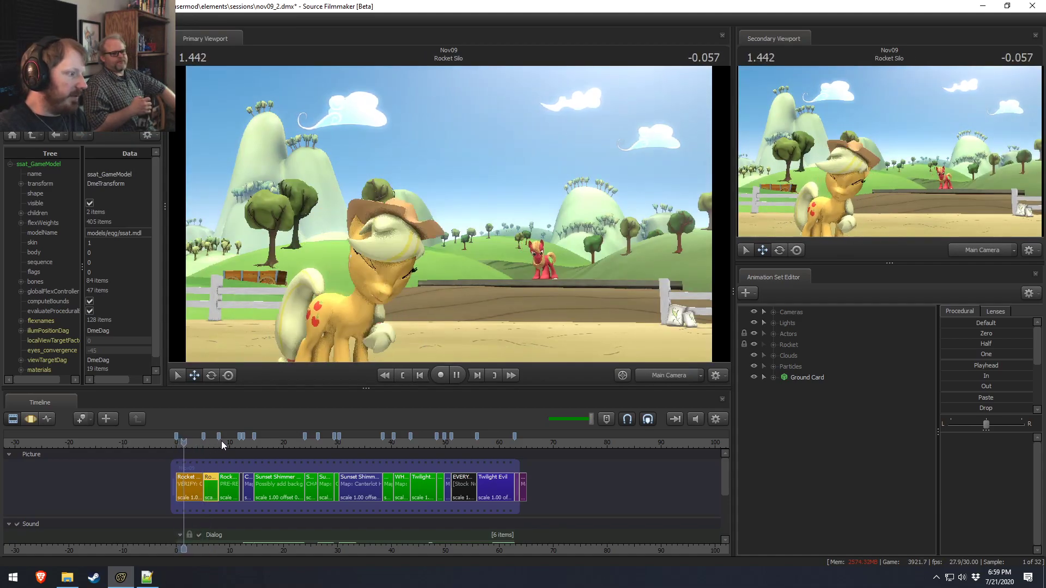
left_click(204, 442)
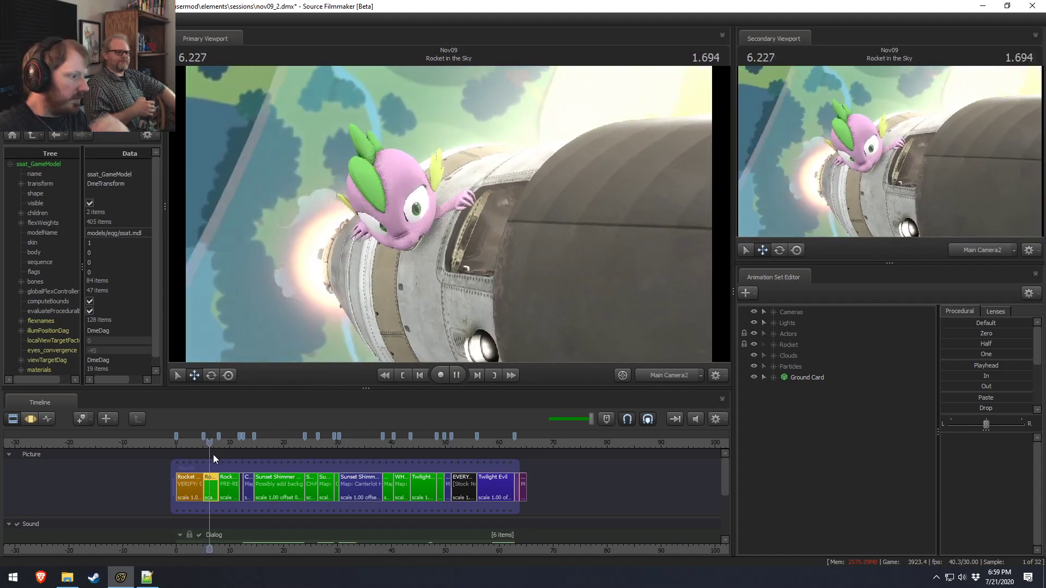
left_click_drag(231, 446, 248, 445)
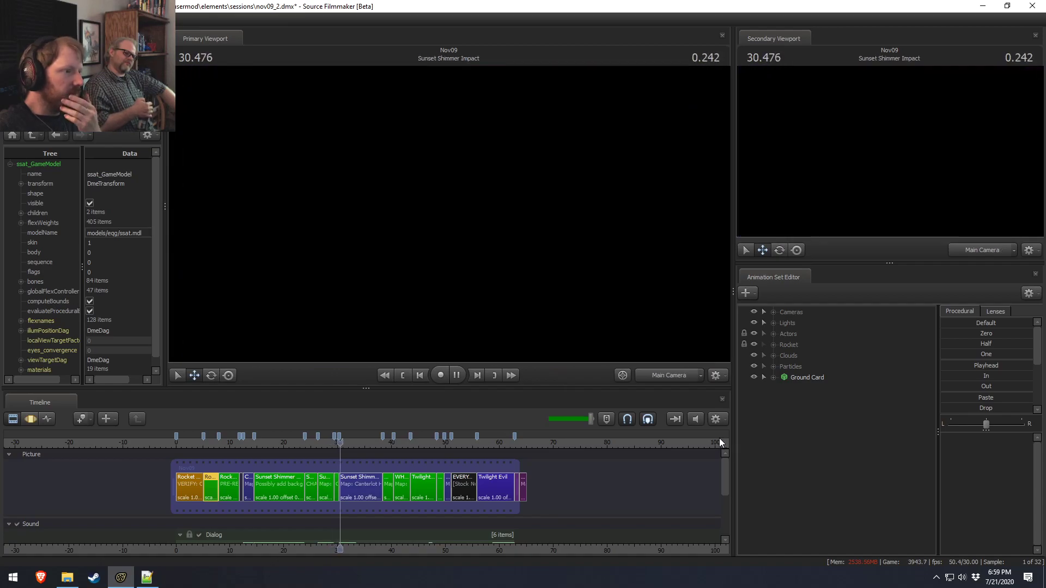
Step: Disable viewport lighting at 32.000 in the Sunset Shimmer Impact shot and play on into the Main 6 WTF shot
right_click(485, 269)
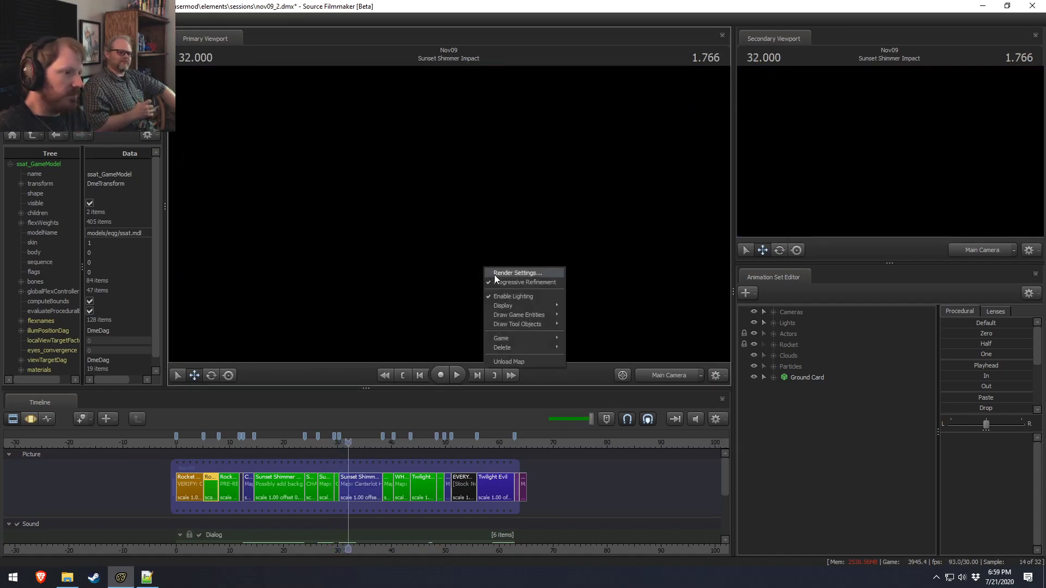
left_click(502, 296)
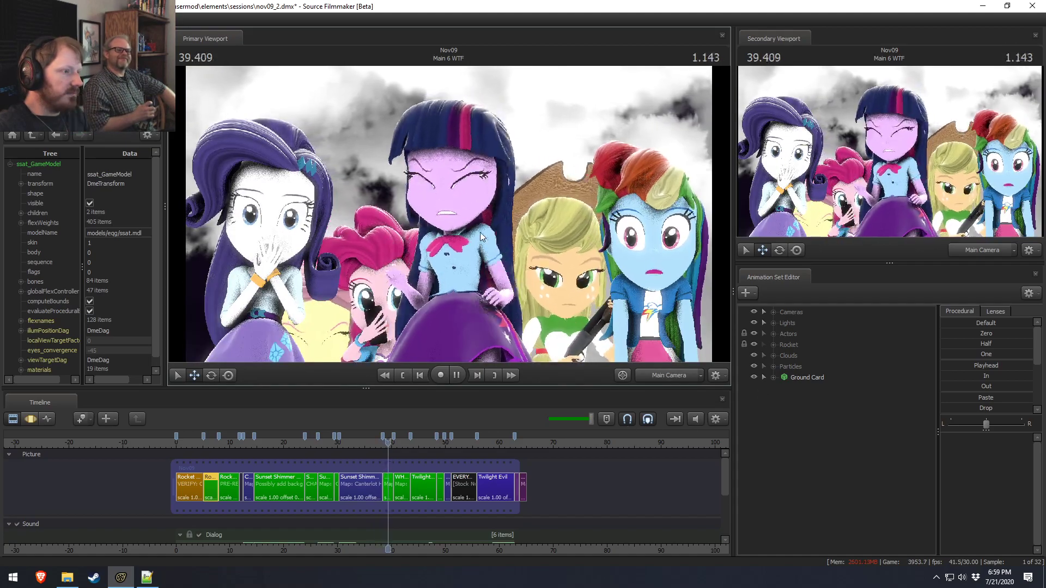
Step: Enable viewport lighting again at 39.600 and replay the animation from just before the Main 6 WTF shot
right_click(453, 221)
left_click(477, 253)
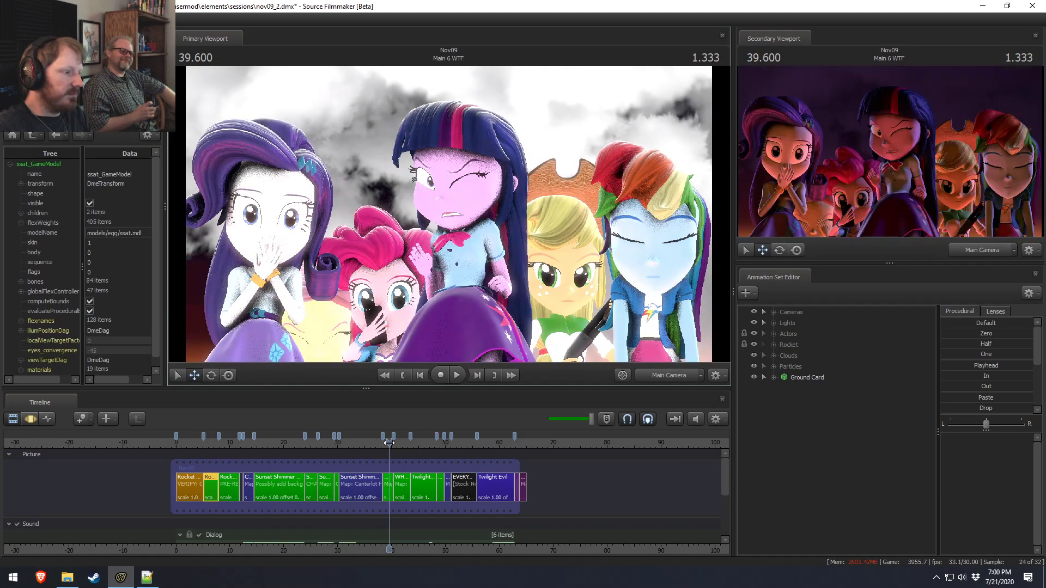
left_click_drag(389, 442, 382, 443)
key("space")
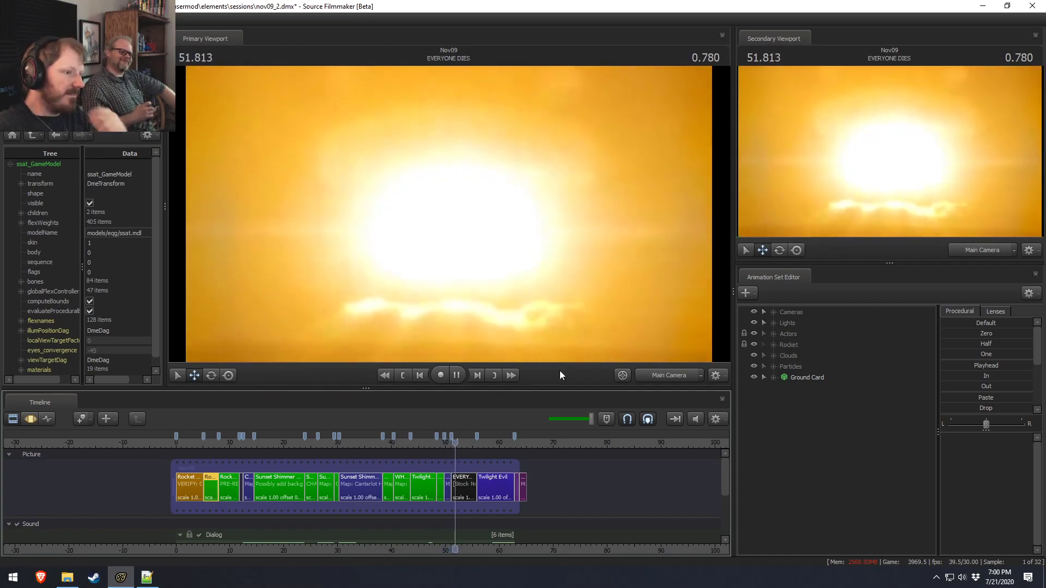
Step: Lower the playback volume, watch through to 62.133, and replay the Twilight Evil shot up to 61.866
left_click_drag(591, 418, 575, 418)
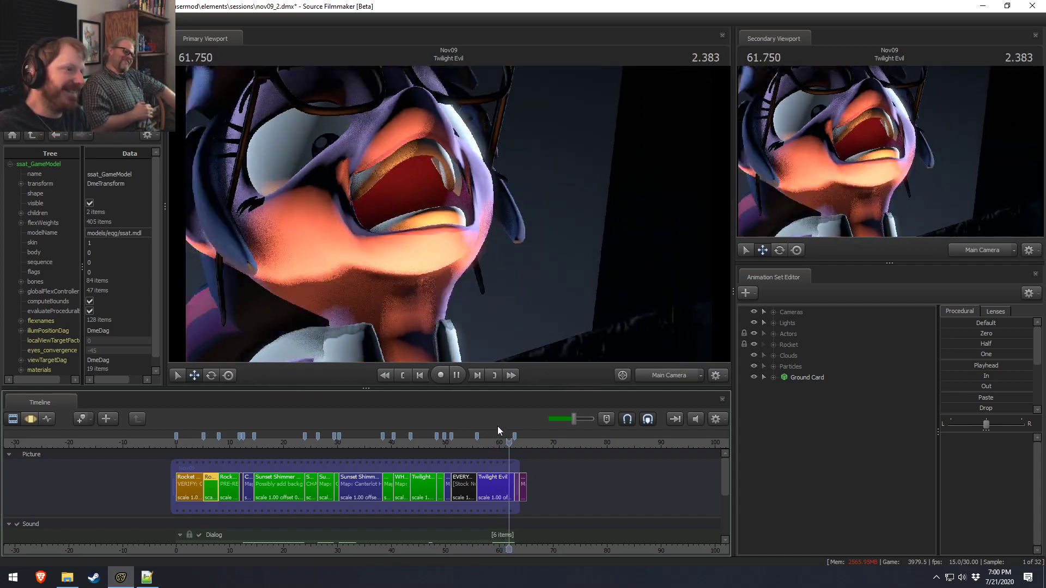
key("space")
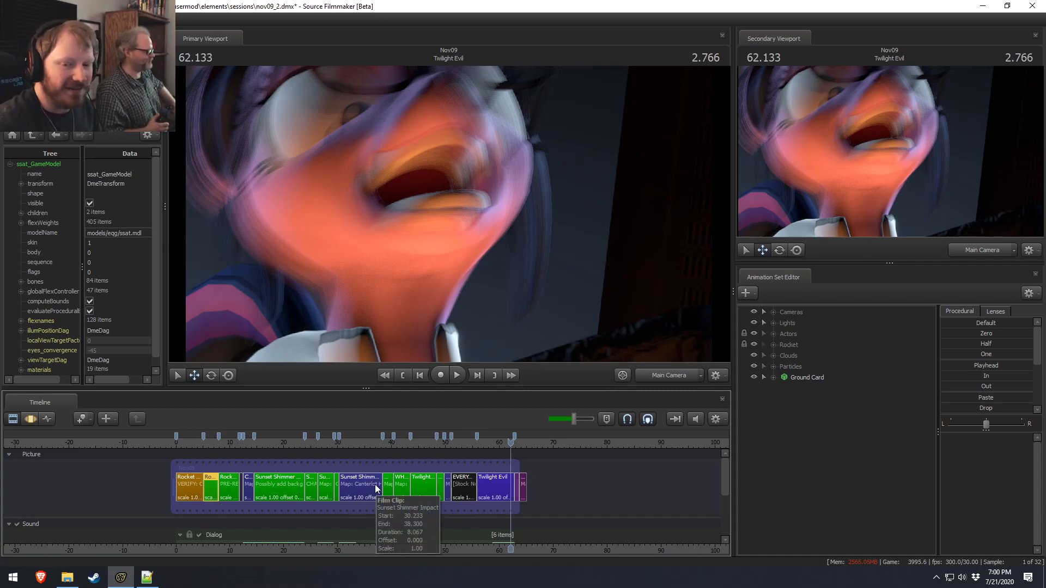
scroll(361, 487, "up", 2)
scroll(361, 487, "up", 2)
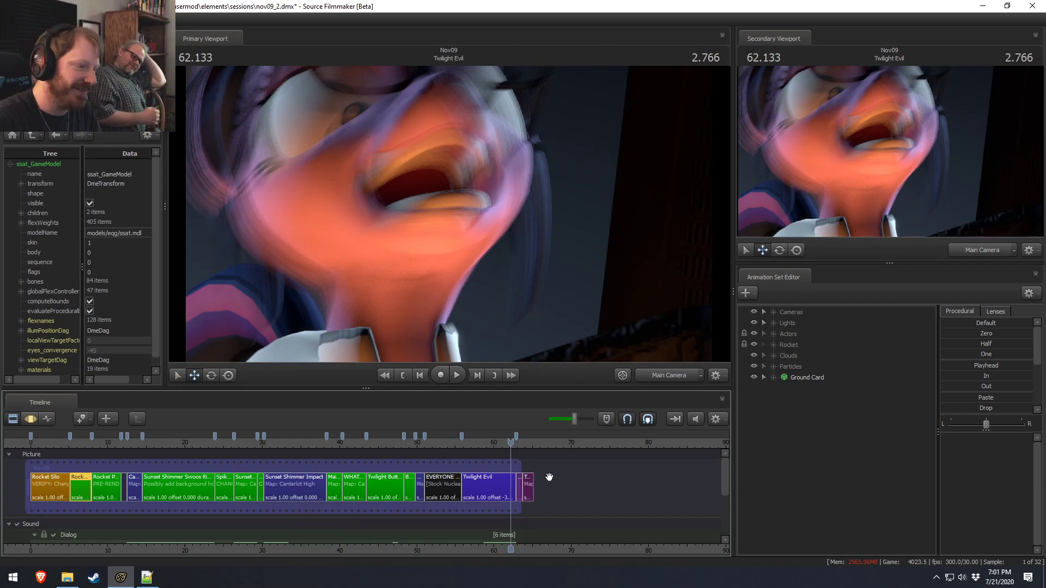
left_click_drag(468, 443, 484, 443)
key("space")
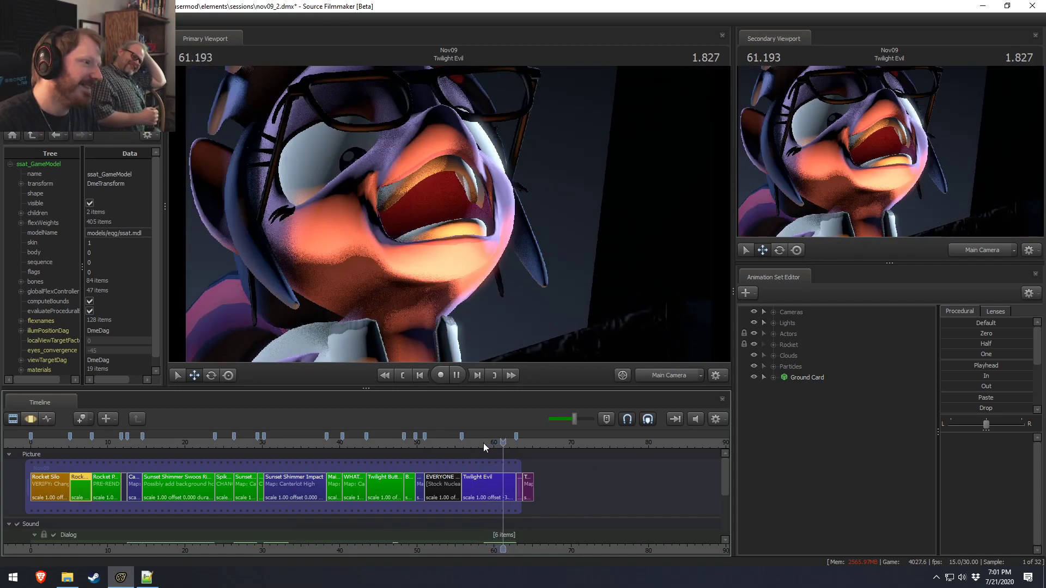
key("space")
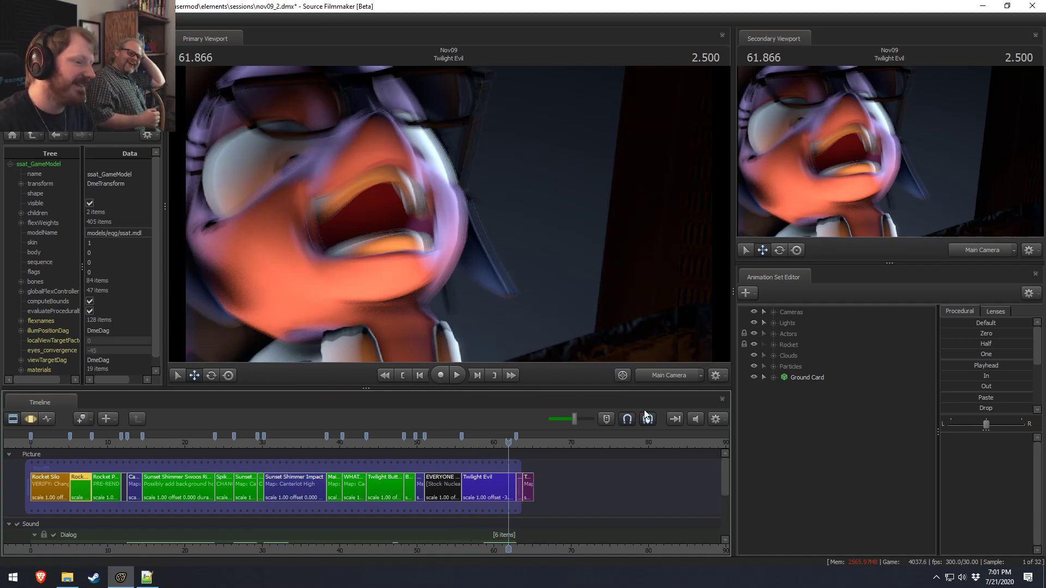
Step: Select Twilight Sparkle's Head control in the Twilight Evil shot at 61.866 and disable viewport lighting
left_click(488, 478)
left_click(773, 335)
left_click(785, 346)
left_click(818, 388)
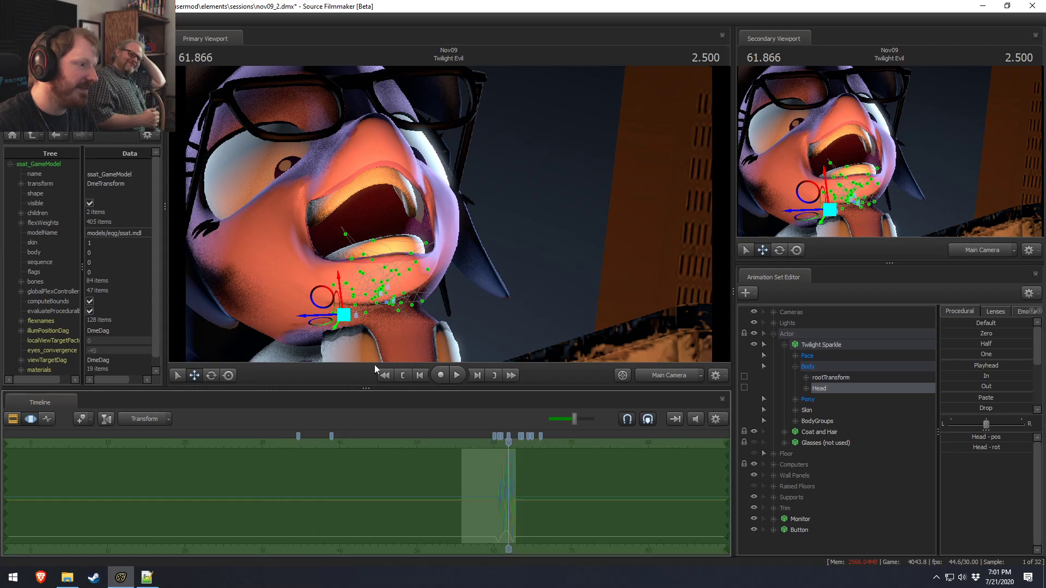
left_click_drag(337, 303, 597, 317)
right_click(597, 317)
left_click(626, 343)
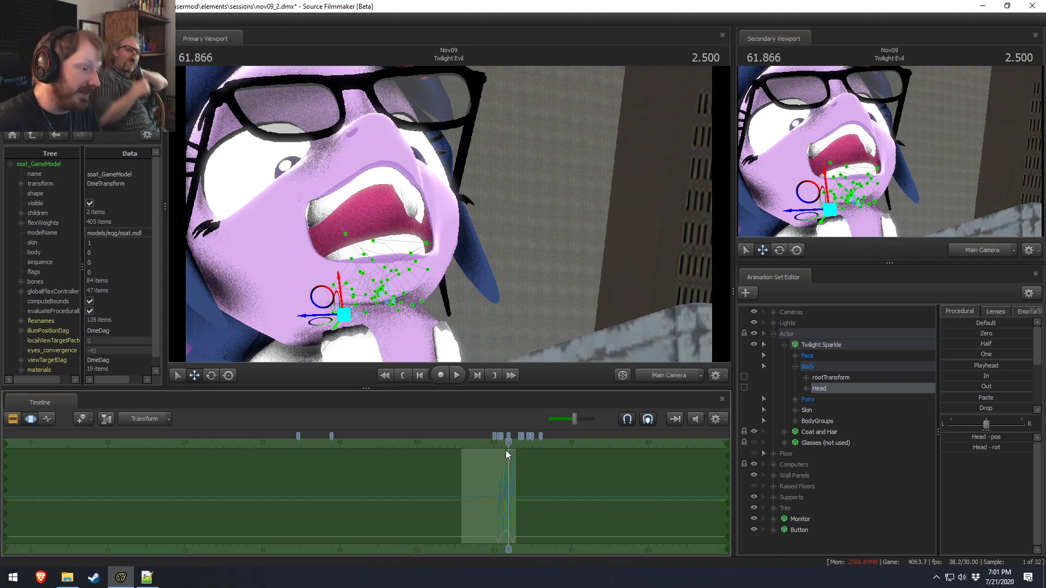
Step: Return to the clip editor and scrub the Sunset Shimmer Swoos Right In shot to 19.466 and back to 16.633
key("F2")
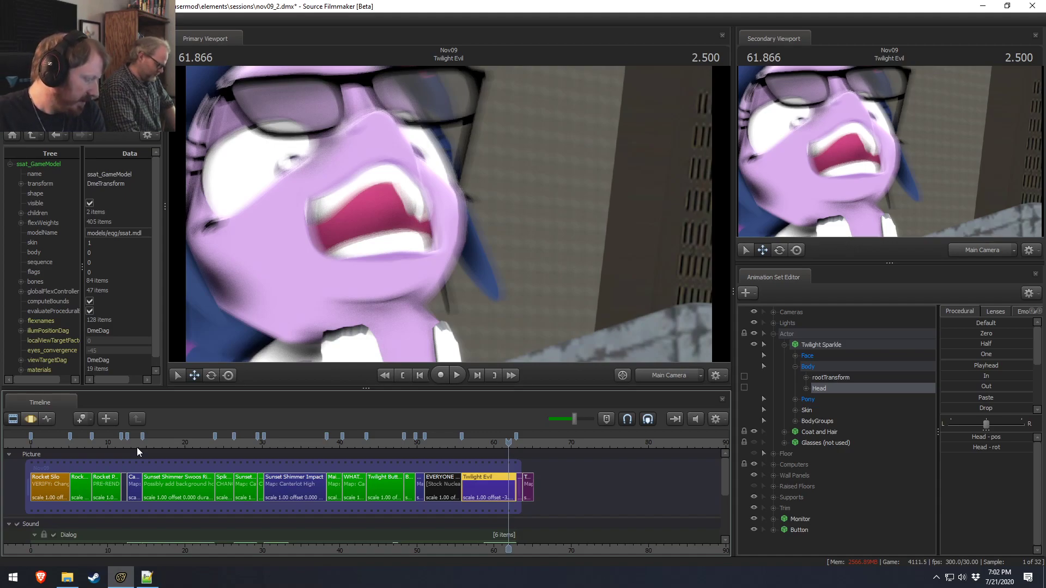
left_click_drag(146, 442, 181, 432)
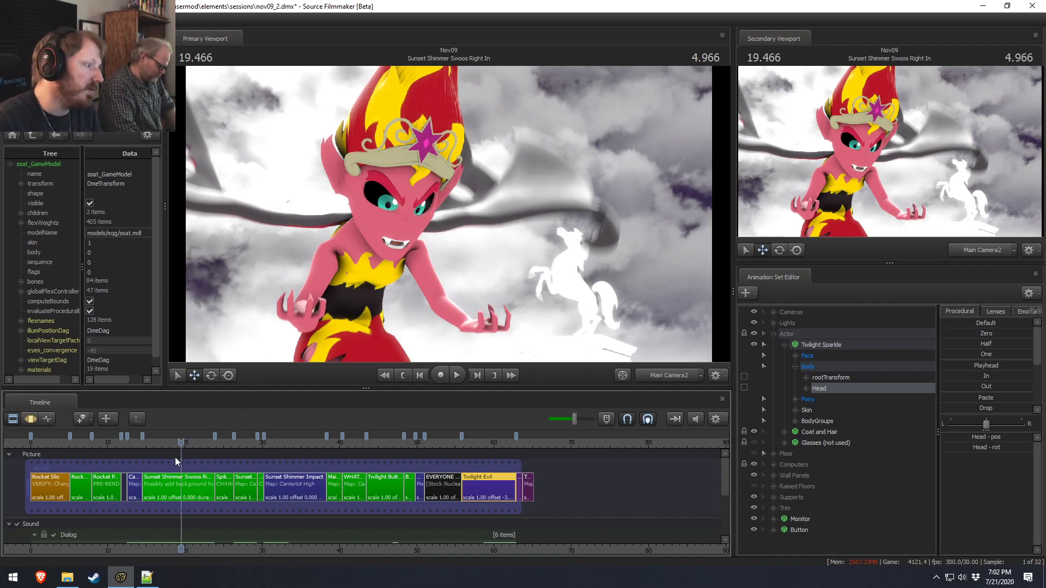
left_click(159, 447)
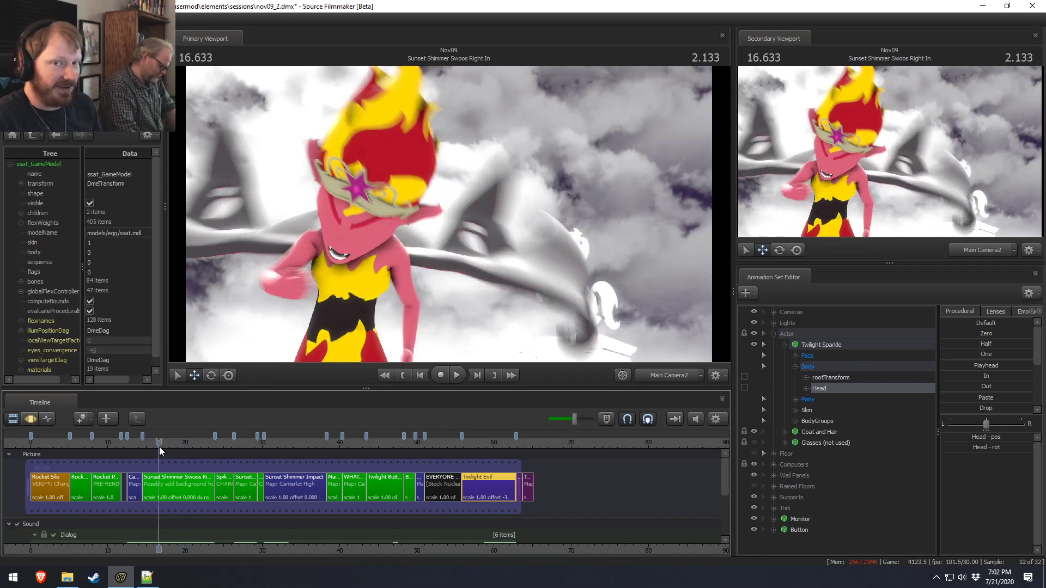
Step: Replay the Rocket Poof shot and enable viewport lighting at 17.700 in the Sunset Shimmer Swoos Right In shot
left_click(105, 444)
key("space")
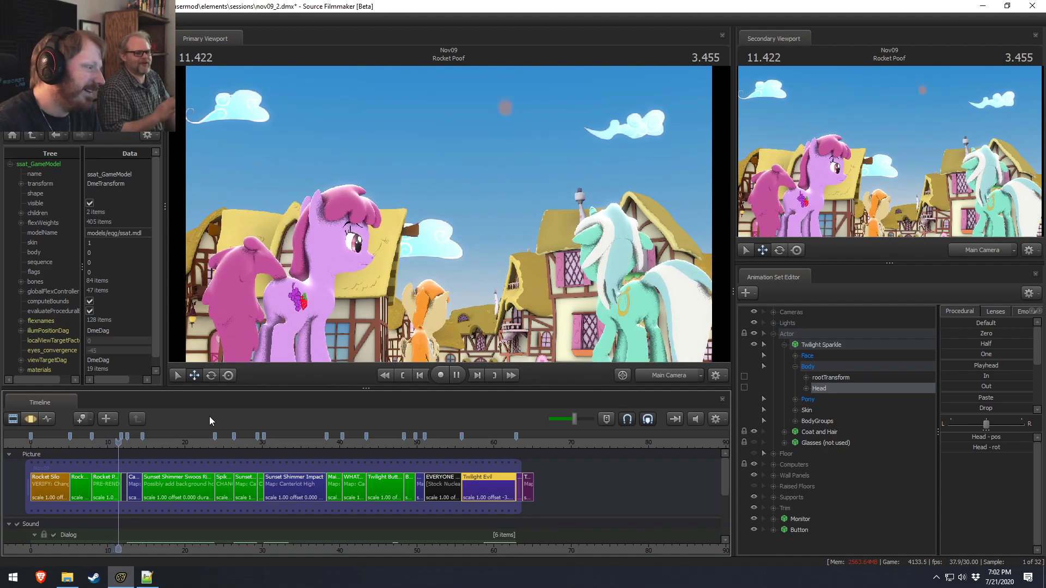
left_click(167, 446)
right_click(596, 245)
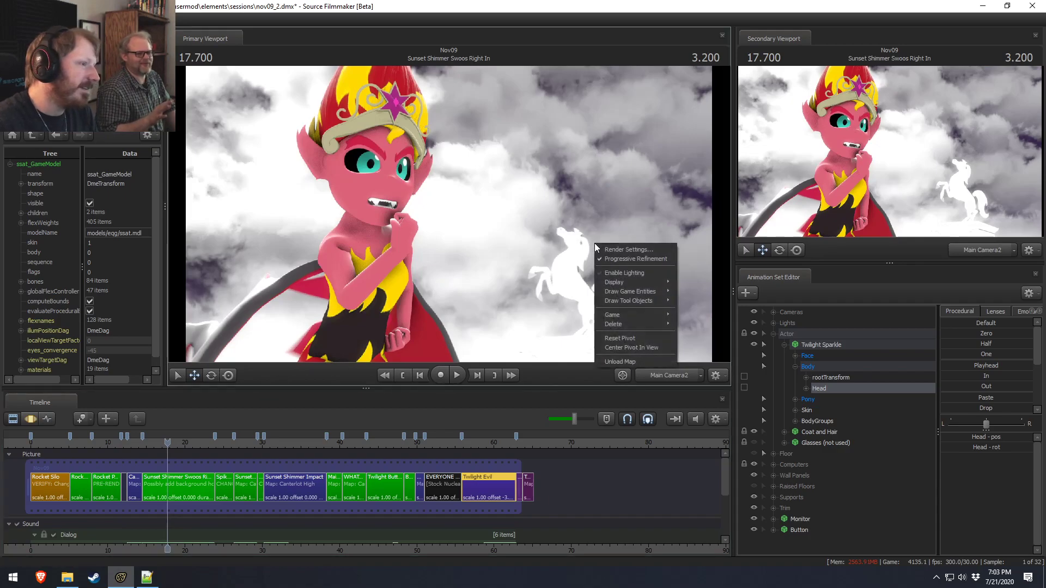
left_click(621, 274)
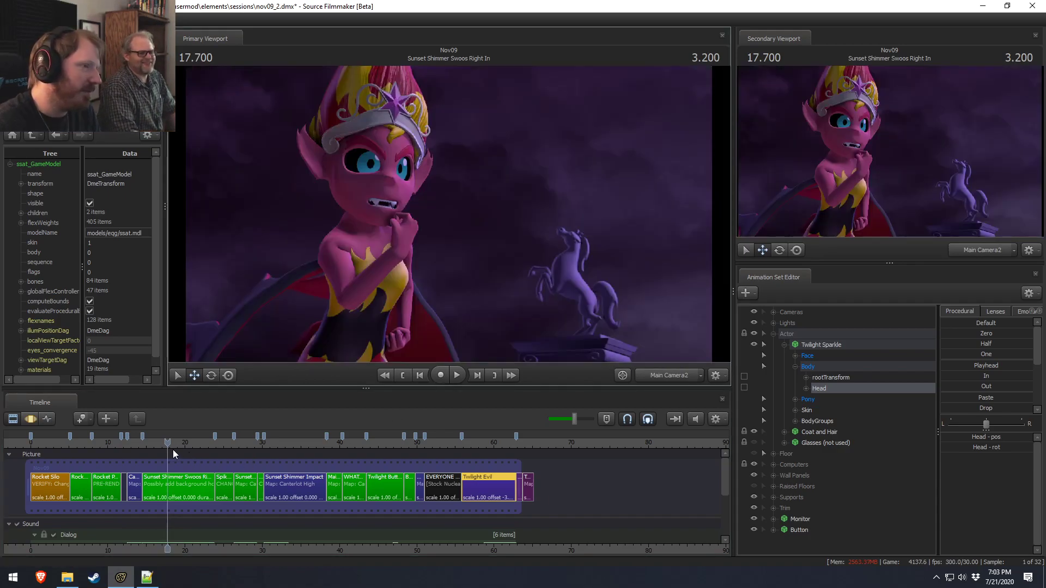
Step: Raise the playback volume to maximum and play from 17.566 into the Spike Incoming 1 shot, stopping at 25.266
left_click(167, 445)
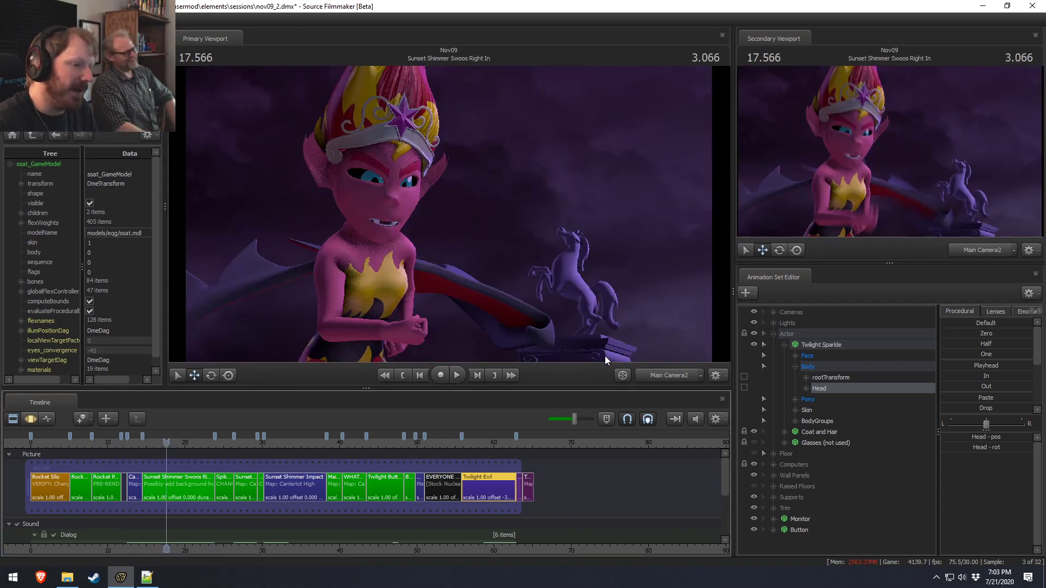
left_click_drag(574, 418, 619, 424)
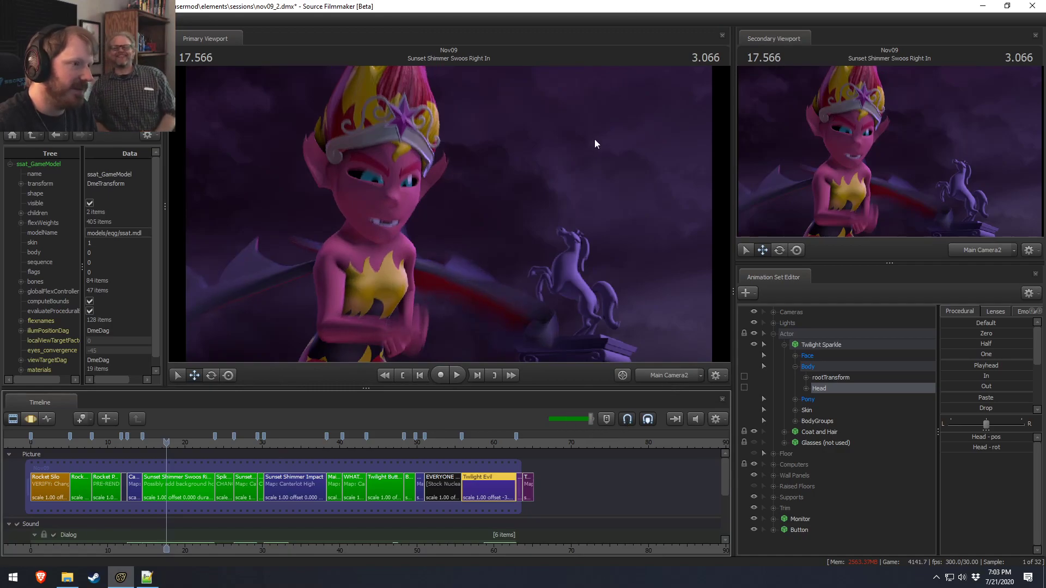
key("space")
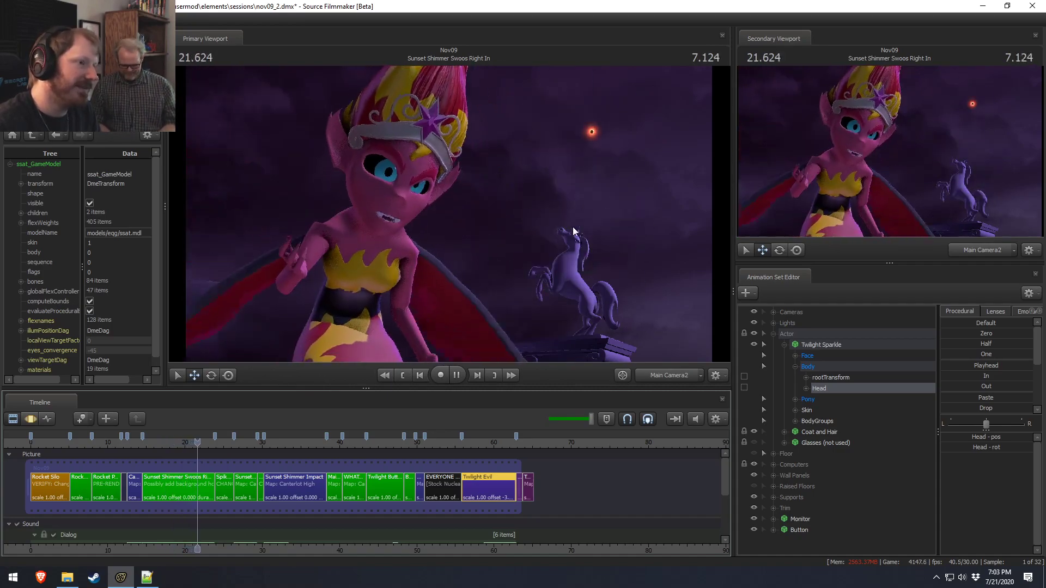
key("space")
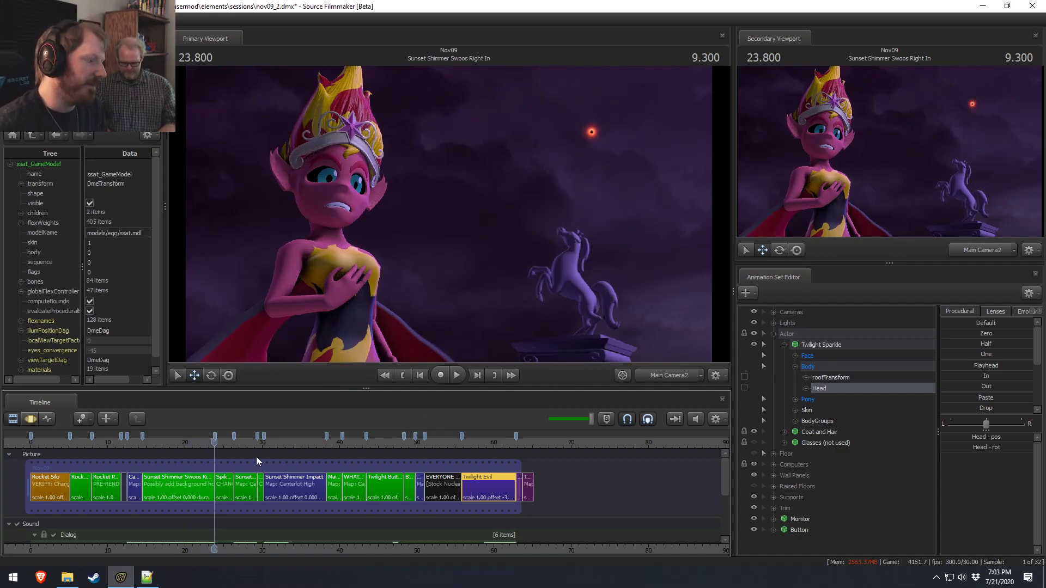
key("space")
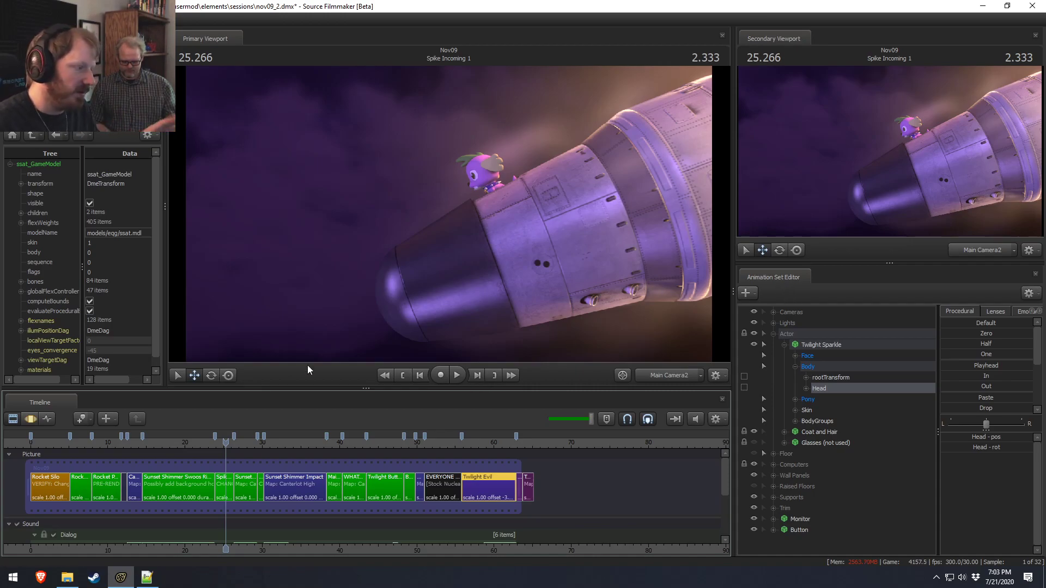
Step: Check the lit Rocket Silo shot at 0.833, Rocket Poof at 8.466 and Spike Incoming 1 at 25.600
left_click(37, 442)
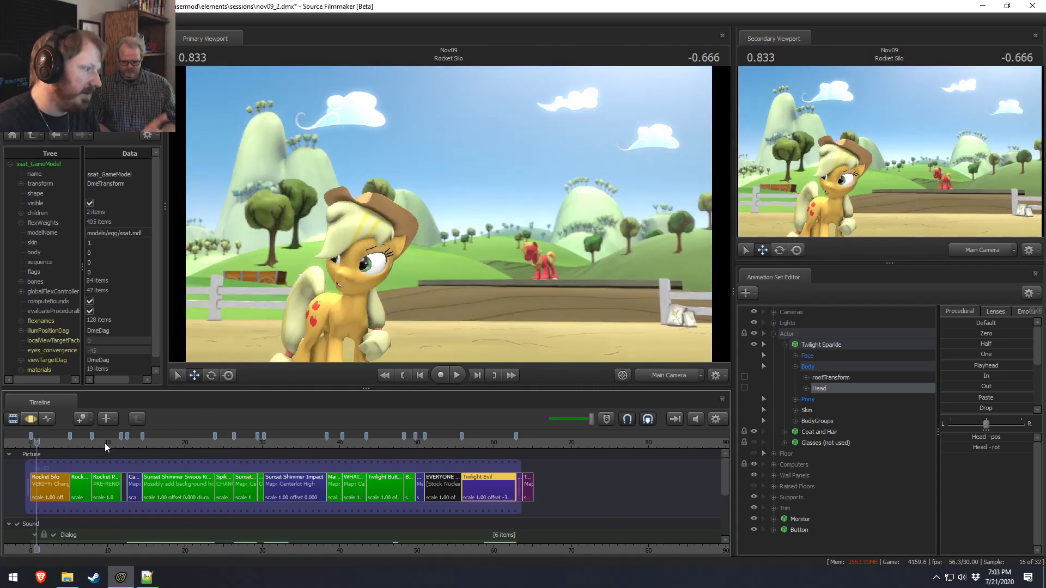
left_click(84, 444)
left_click(97, 446)
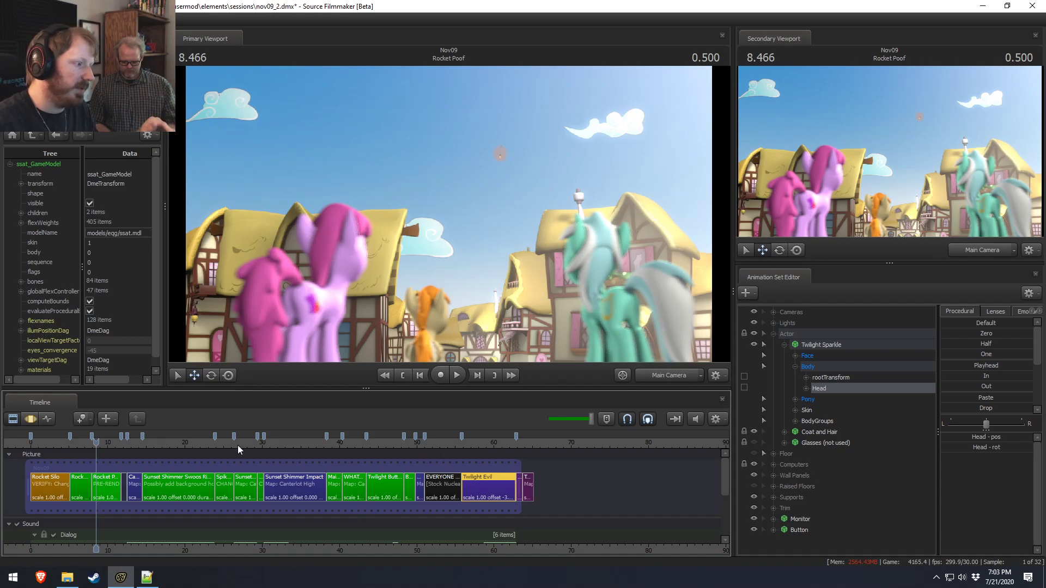
left_click(332, 446)
mouse_move(225, 444)
left_mouse_down()
mouse_move(246, 442)
mouse_move(228, 441)
left_mouse_up()
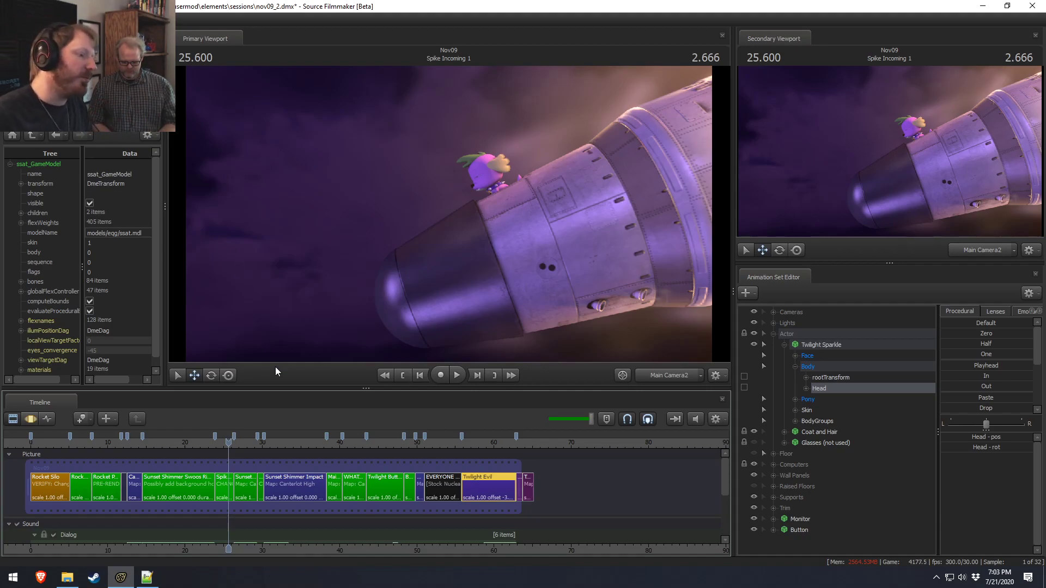
Step: Look through the Canterlot shots on the timeline, and select the Sunset Shimmer Swoos Right In shot with the playhead at 16.500
scroll(264, 455, "down", 3)
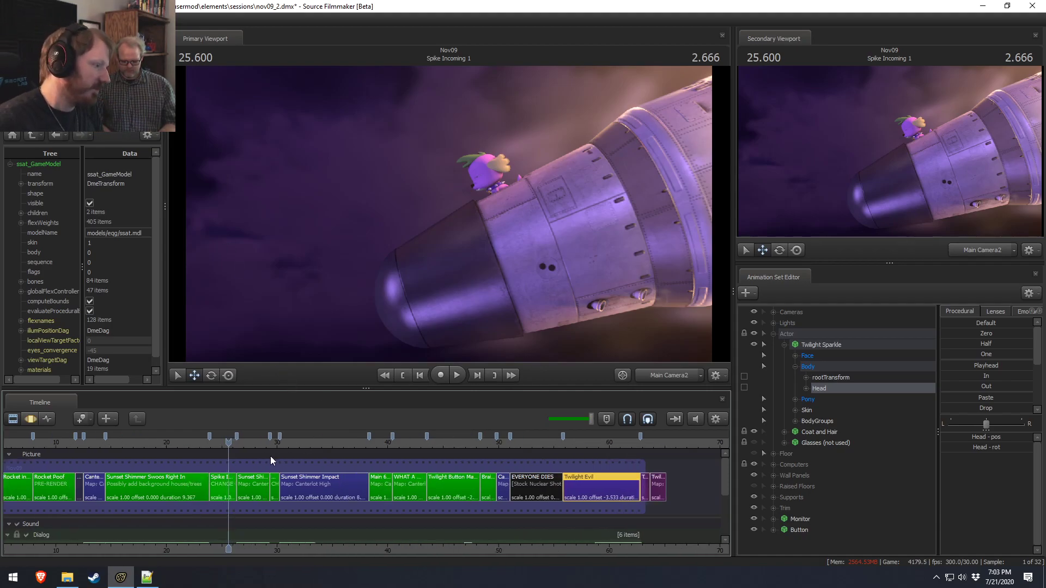
scroll(308, 548, "up", 2)
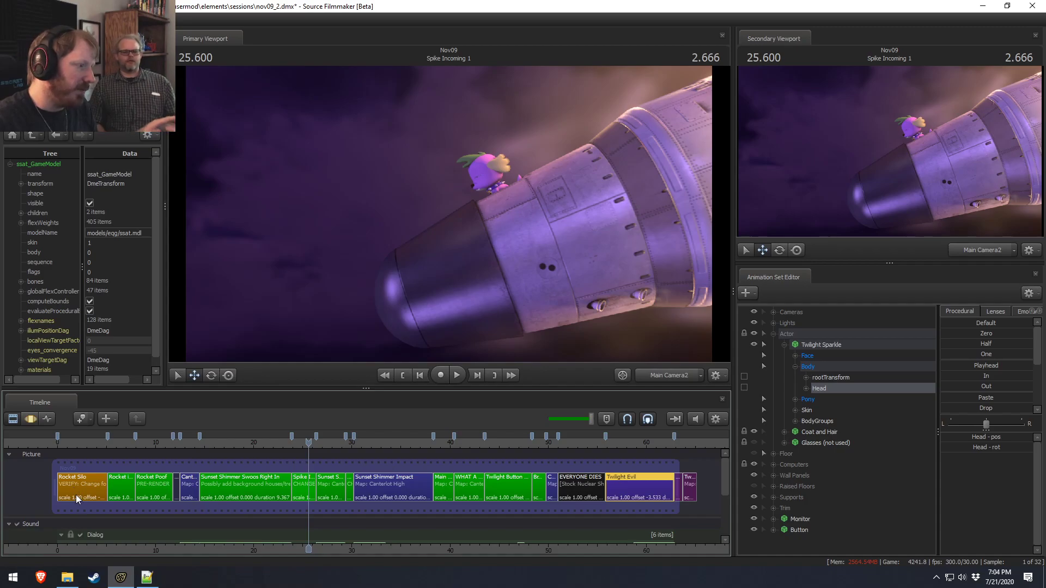
left_click(192, 483)
left_click(552, 485)
scroll(502, 522, "up", 2)
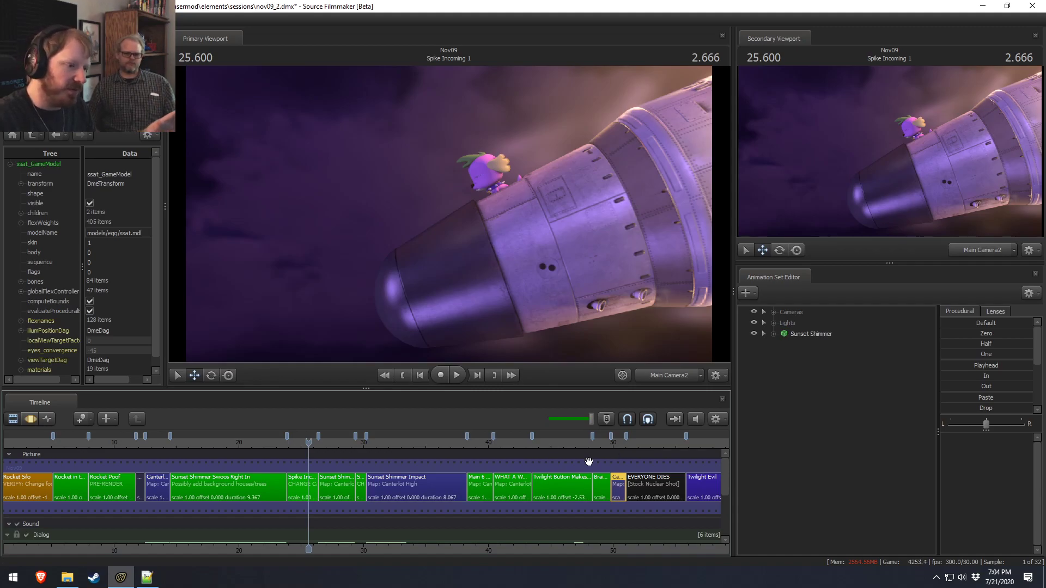
left_click(188, 489)
left_click(195, 445)
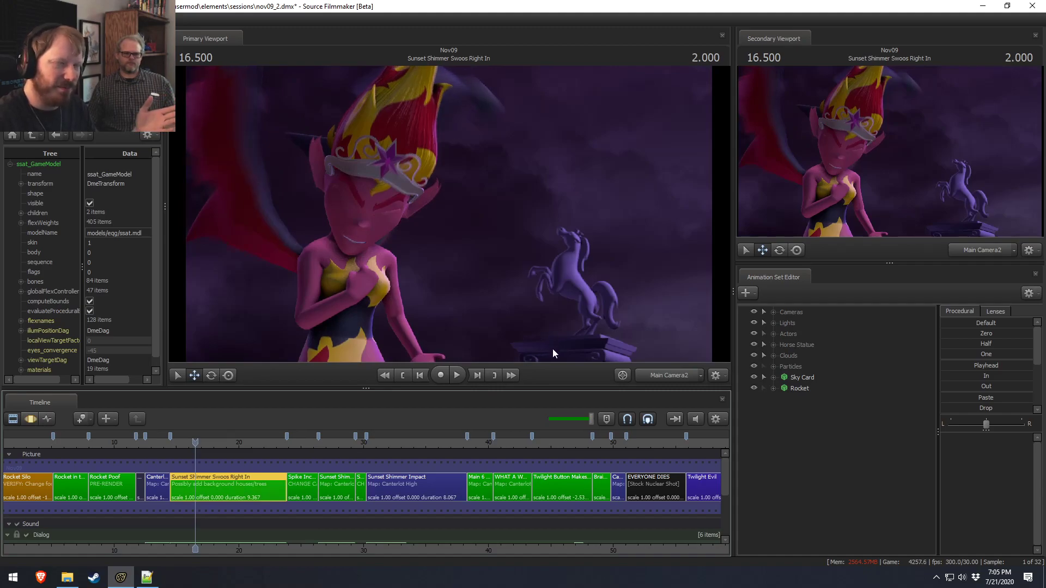
Step: Select the EVERYONE DIES shot, view it at 51.766, and scrub back to the Brain Blink shot at 49.300
left_click(669, 488)
left_click(635, 446)
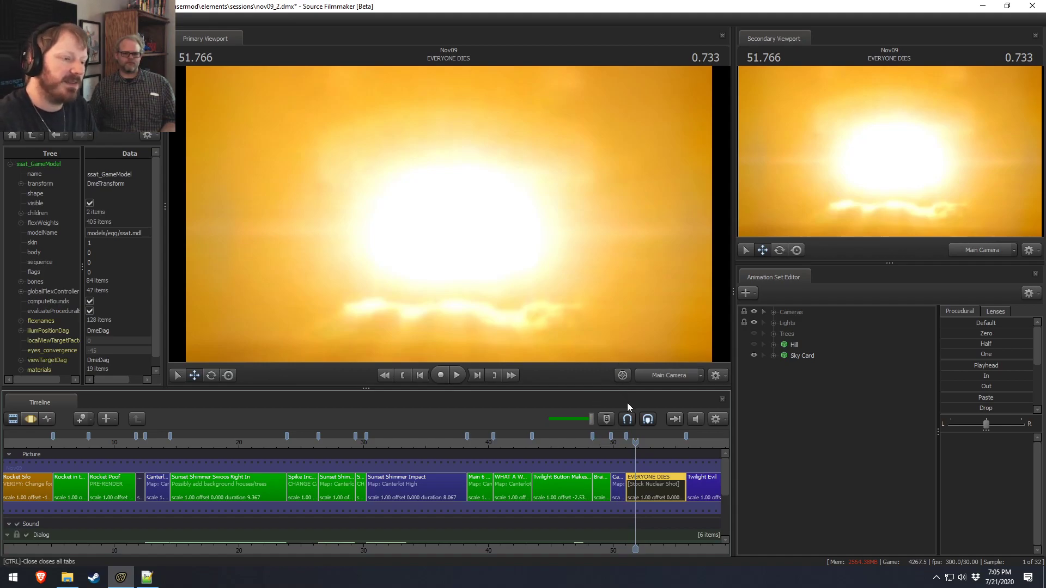
left_click_drag(636, 442, 605, 441)
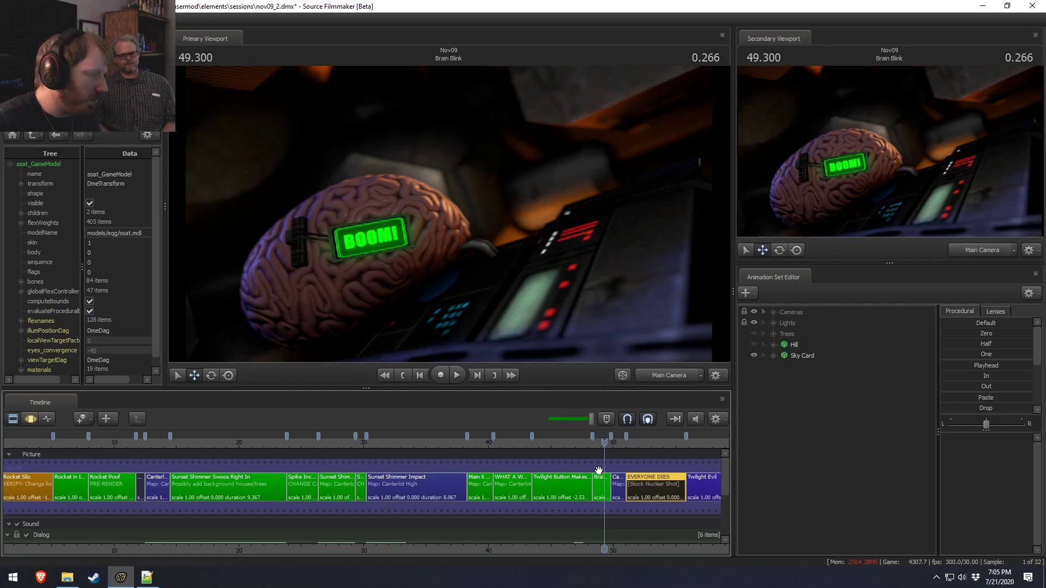
Step: Examine the sound effect clips around the end of the Rocket Poof shot at 10.033, and return to the Picture track
left_click_drag(727, 475, 726, 509)
scroll(529, 516, "up", 3)
scroll(519, 515, "down", 8)
scroll(466, 524, "up", 1)
left_click(385, 443)
scroll(386, 452, "up", 15)
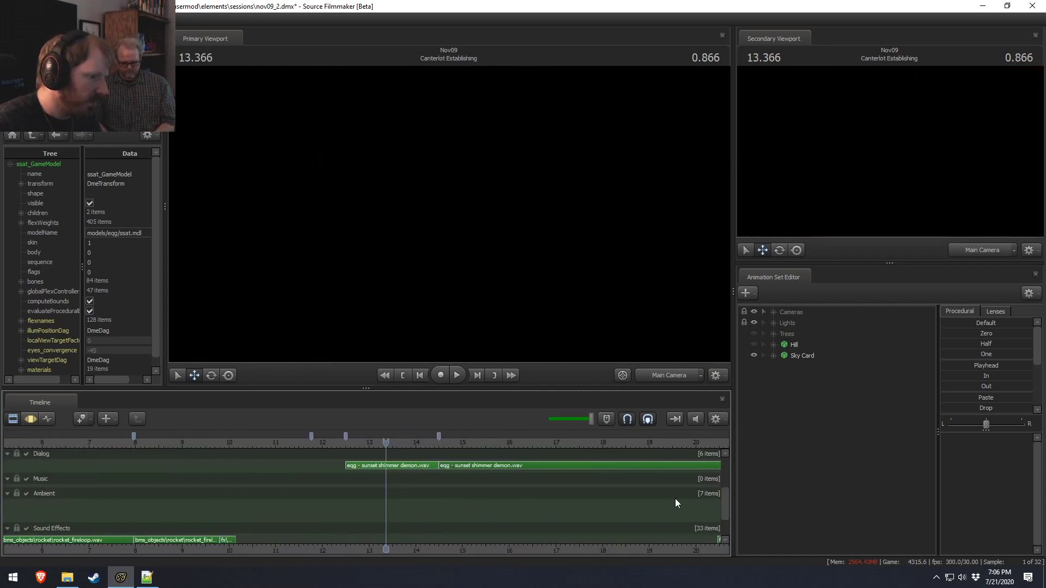
mouse_move(723, 499)
left_mouse_down()
mouse_move(725, 472)
mouse_move(725, 509)
left_mouse_up()
left_click(227, 434)
scroll(226, 474, "up", 12)
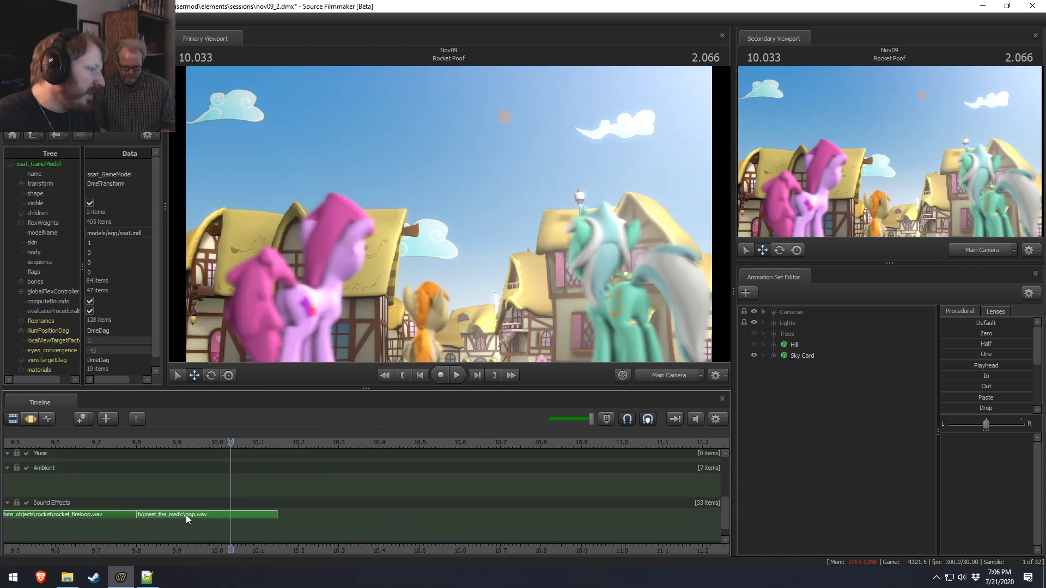
scroll(274, 470, "down", 8)
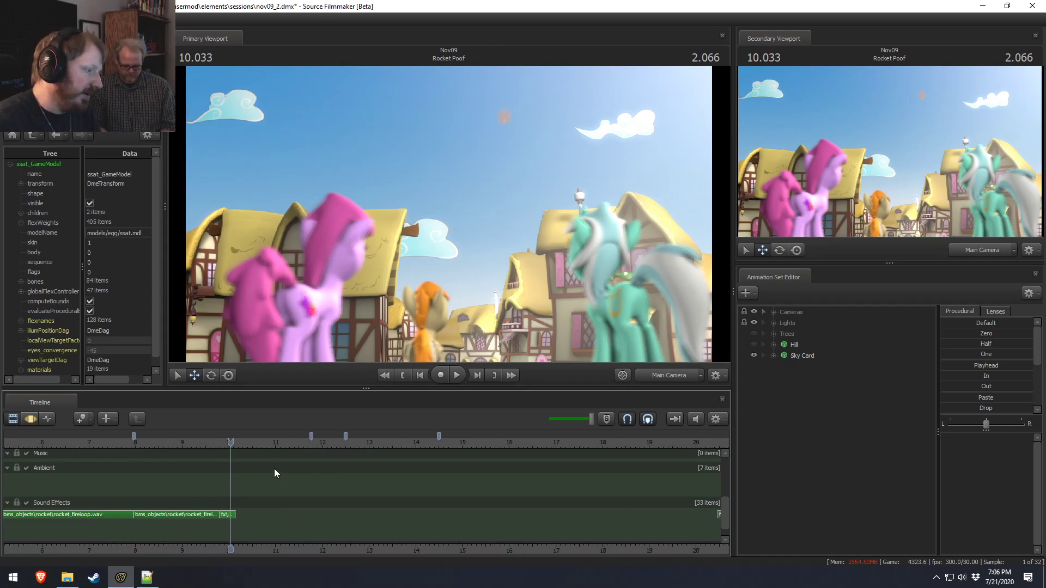
scroll(275, 468, "down", 5)
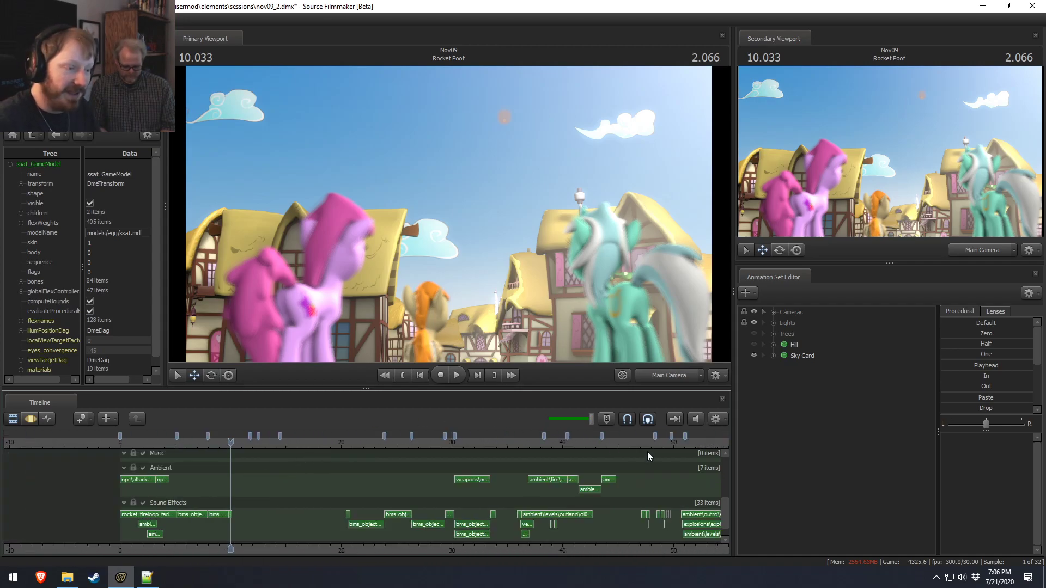
left_click_drag(727, 519, 727, 468)
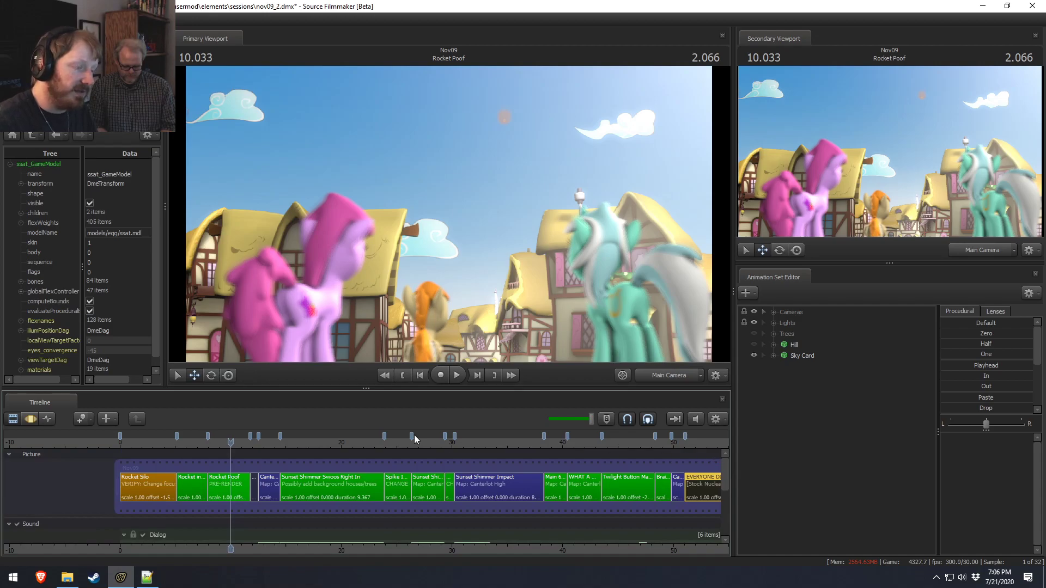
Step: Play the end of the Sunset Shimmer Swoos Right In shot into Spike Incoming 1, stopping at 24.033
mouse_move(377, 477)
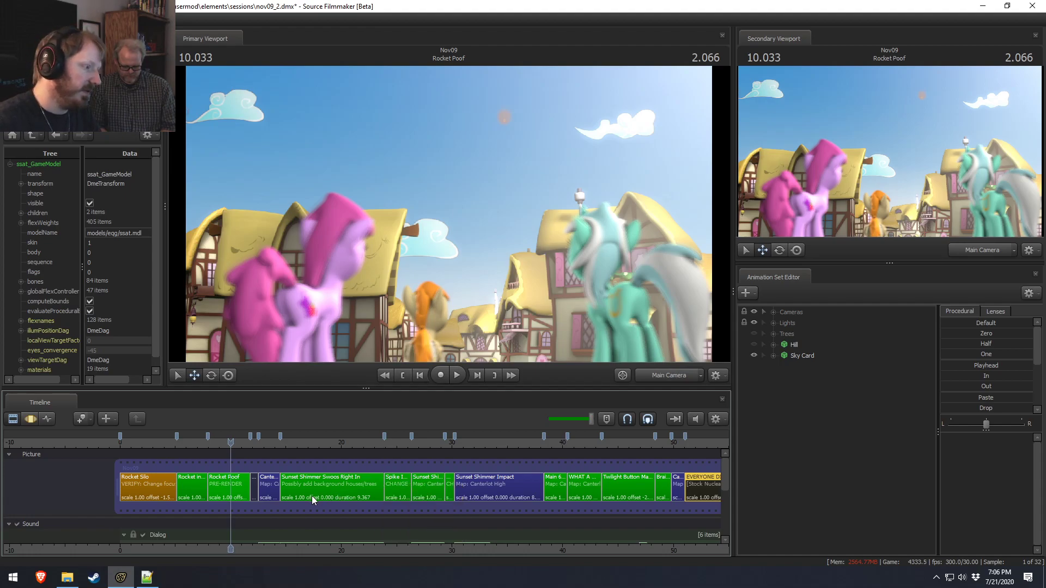
left_click_drag(234, 439, 362, 443)
key("space")
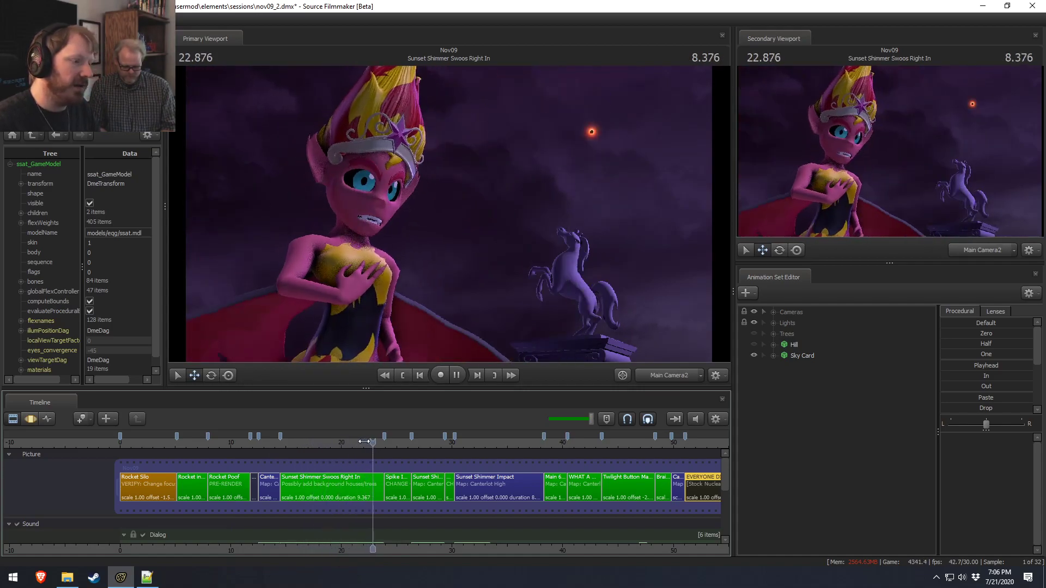
key("space")
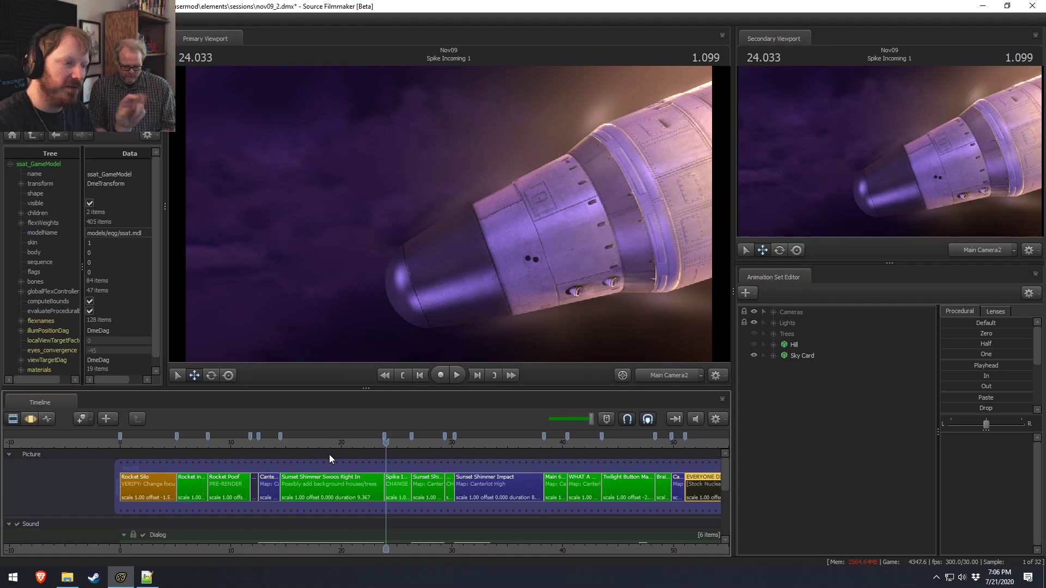
Step: Replay parts of the Sunset Shimmer Swoos Right In shot up to 22.533, and revisit the Rocket Poof shot at 9.400
left_click_drag(285, 443, 375, 452)
key("space")
key("space")
left_click(327, 440)
key("space")
left_click(358, 445)
key("space")
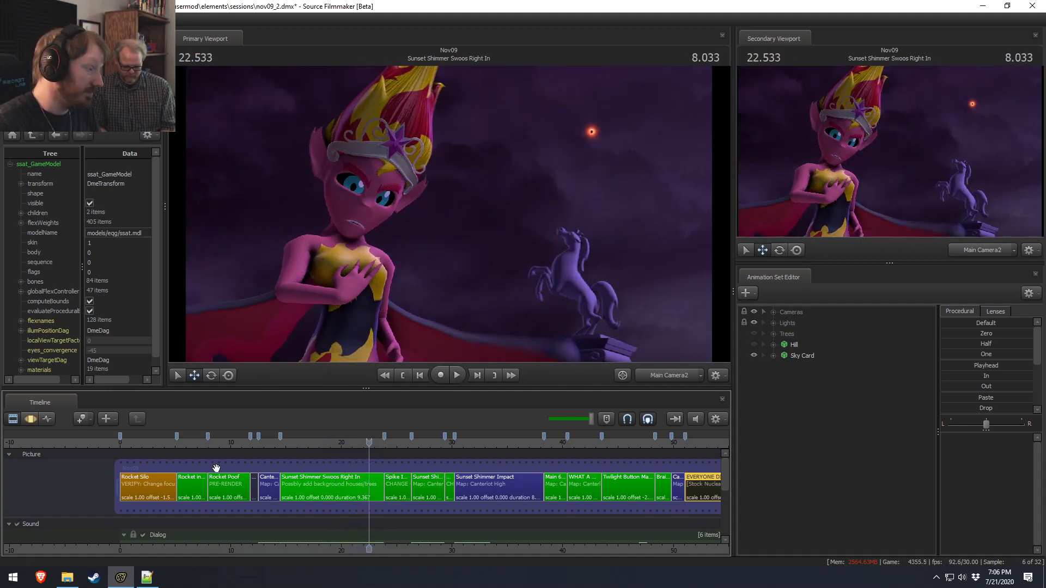
left_click(223, 443)
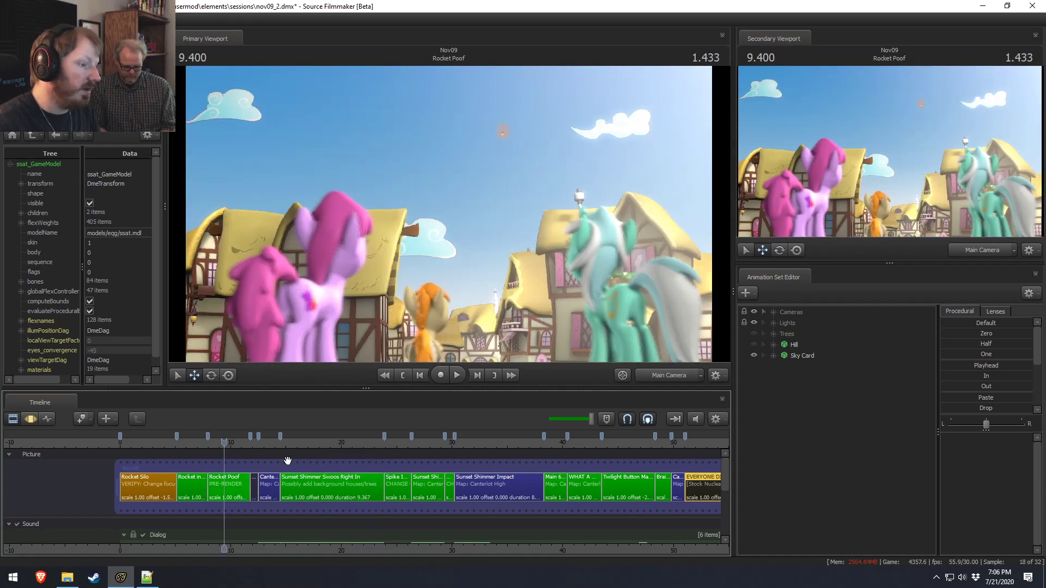
Step: Select the Sunset Shimmer Impact shot at 30.700 and disable viewport lighting
scroll(338, 469, "down", 3)
scroll(420, 483, "up", 4)
left_click(523, 444)
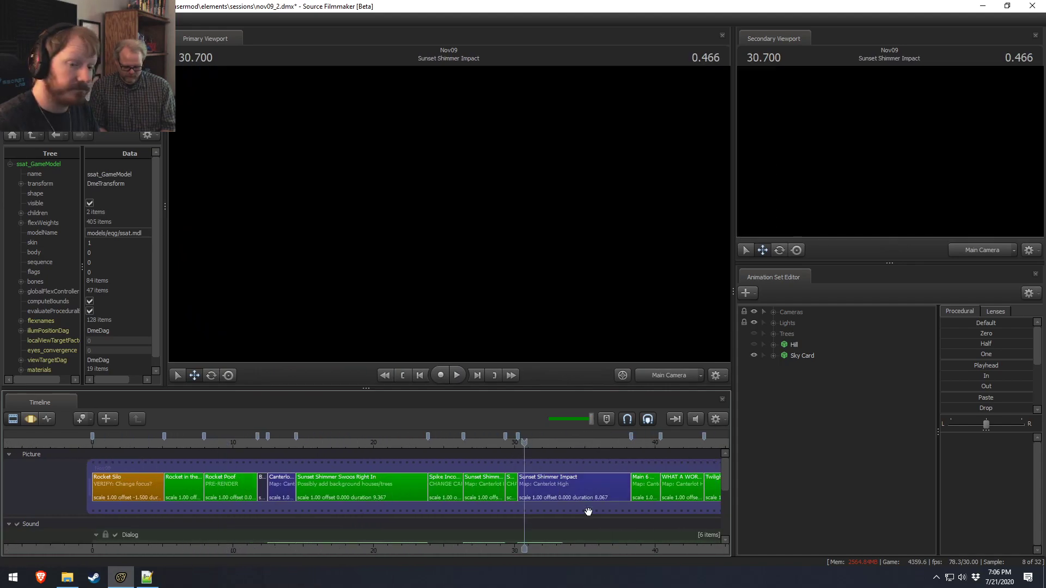
scroll(593, 512, "up", 5)
middle_click_drag(599, 545, 370, 506)
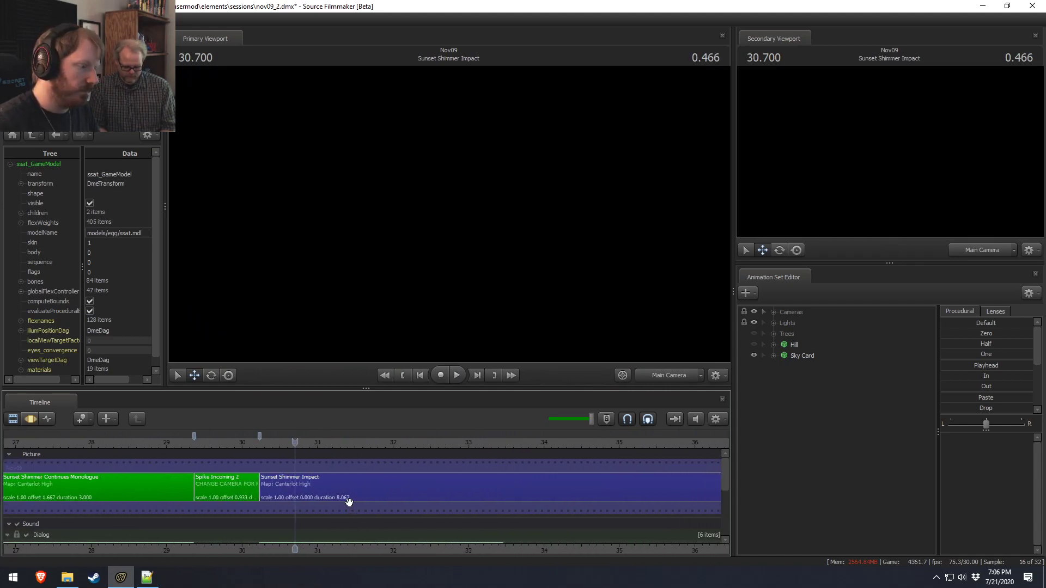
left_click(349, 499)
right_click(554, 245)
left_click(597, 275)
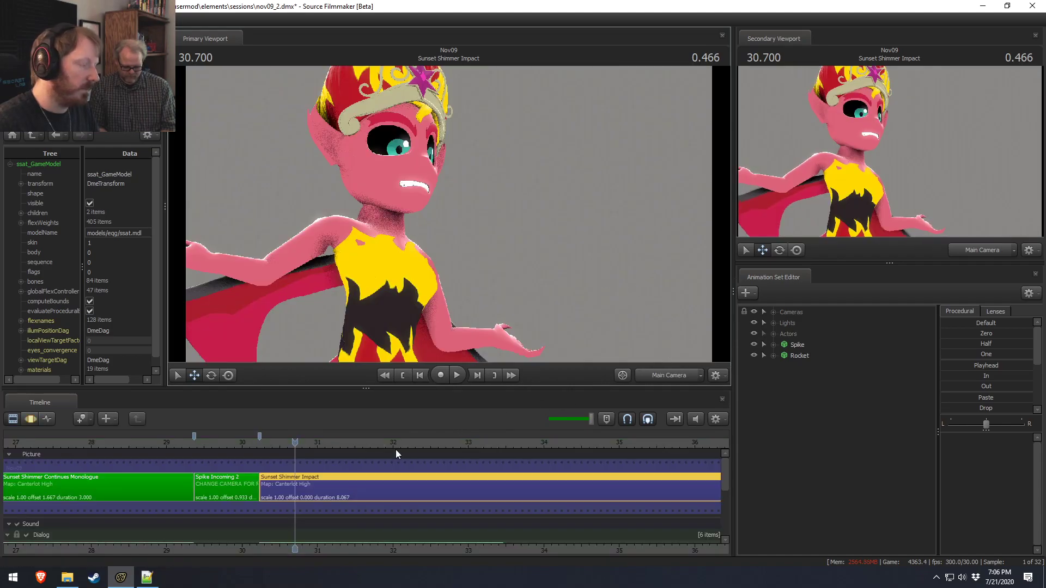
Step: Compare the start of the Sunset Shimmer Impact shot at 30.300 with Sunset Shimmer Swoos Right In at 22.433
left_click_drag(382, 446, 325, 446)
left_click(264, 444)
scroll(278, 460, "down", 5)
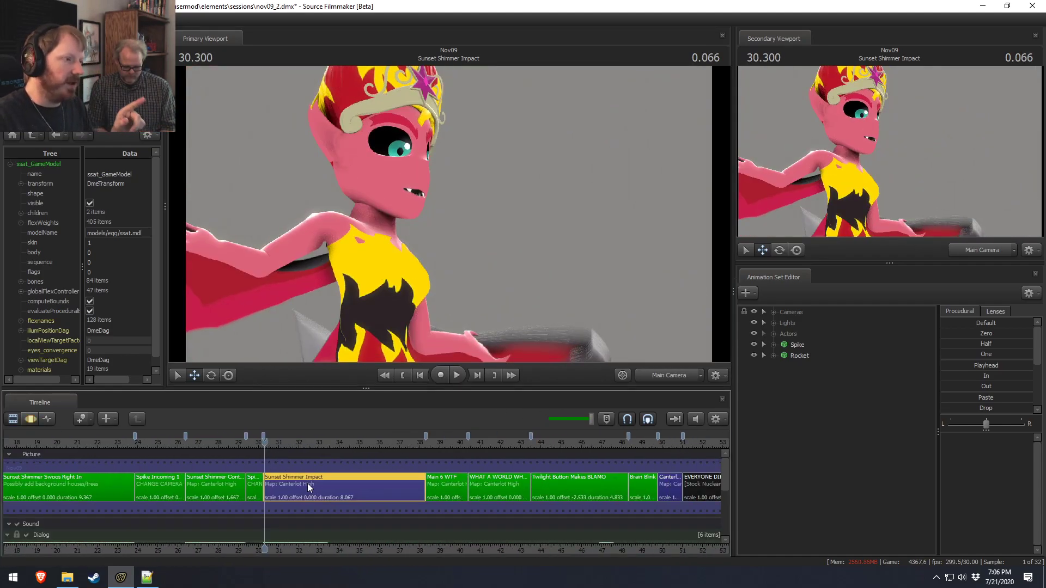
left_click_drag(51, 444, 107, 447)
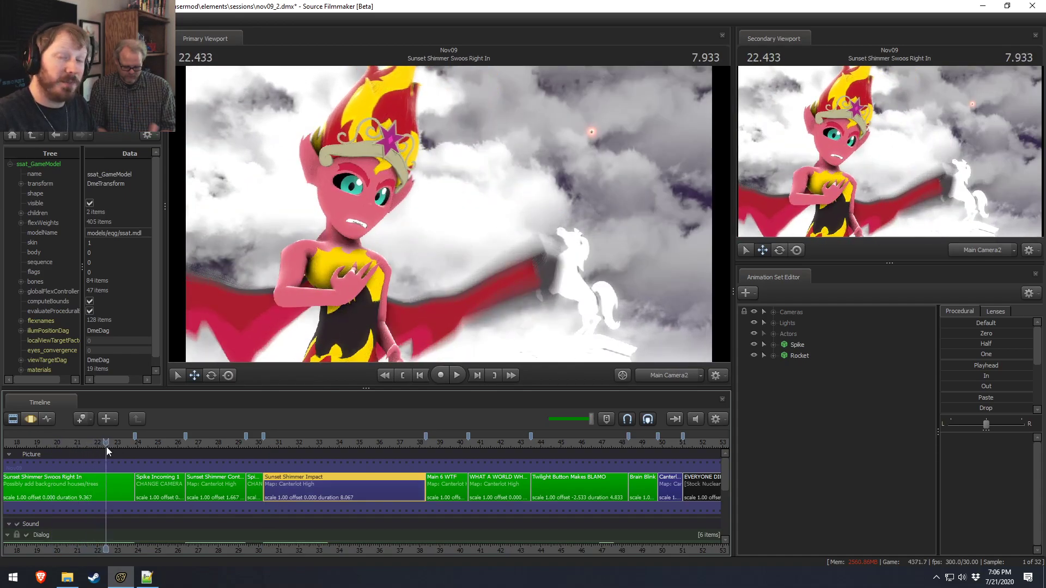
Step: Scrub to 30.700 in the Sunset Shimmer Impact shot, and play its opening from 30.333 to 31.600
left_click_drag(262, 444, 272, 445)
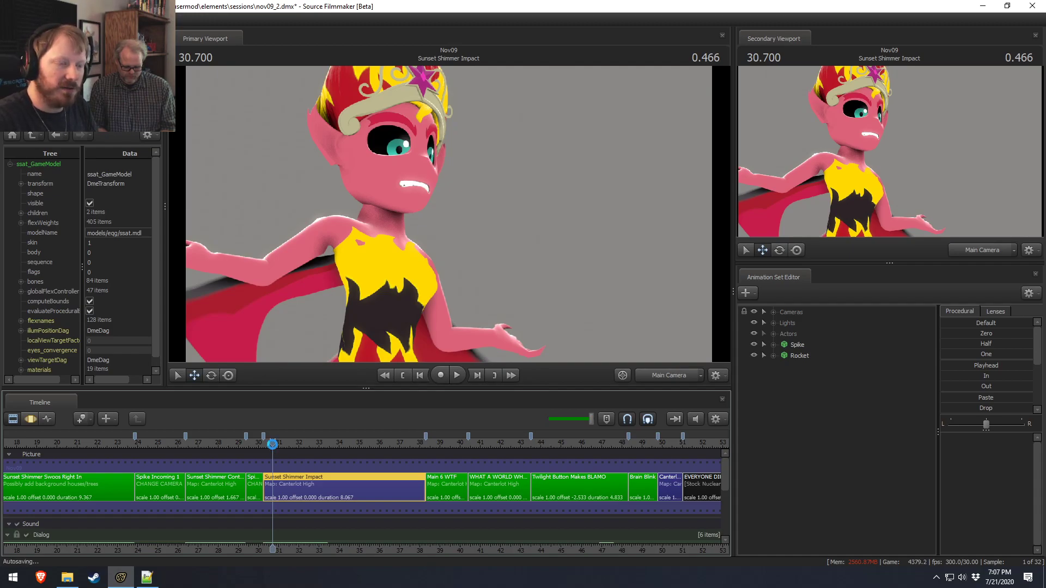
left_click(265, 443)
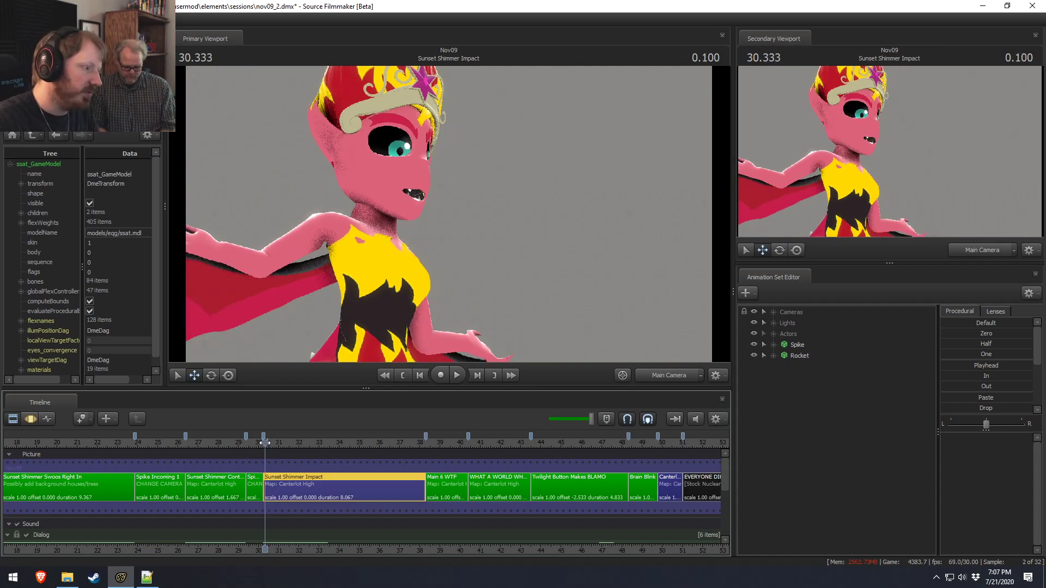
key("space")
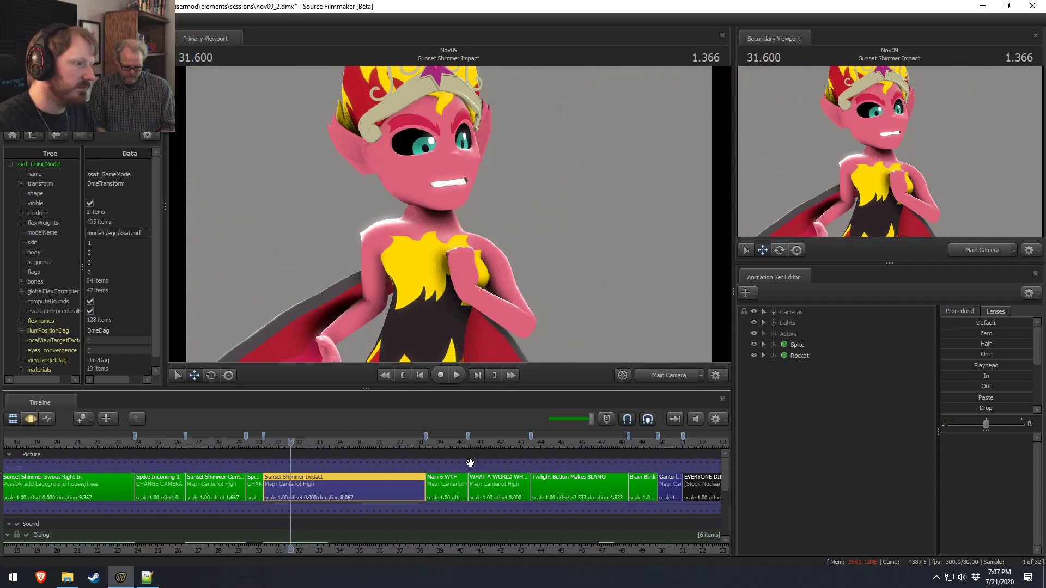
Step: Open the Sunset Shimmer Impact shot for motion editing and switch the primary view to the Work Camera
double_click(267, 482)
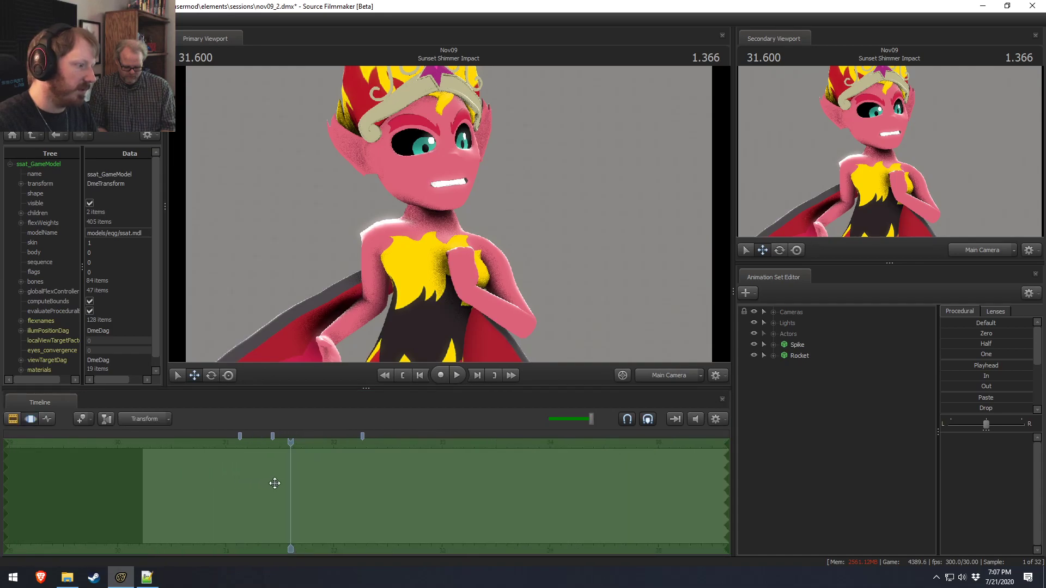
key("Up")
left_click(684, 375)
Step: Reposition Sunset Shimmer's right hand control (rig_hand_R) beside her body at 31.866
left_click_drag(428, 191, 397, 303)
left_click(392, 256, "ctrl")
left_click(372, 276, "ctrl")
key("e")
key("w")
key("e")
left_click_drag(341, 237, 355, 243, "alt")
left_click_drag(363, 301, 463, 302)
key("w")
left_click_drag(521, 264, 420, 302, "alt")
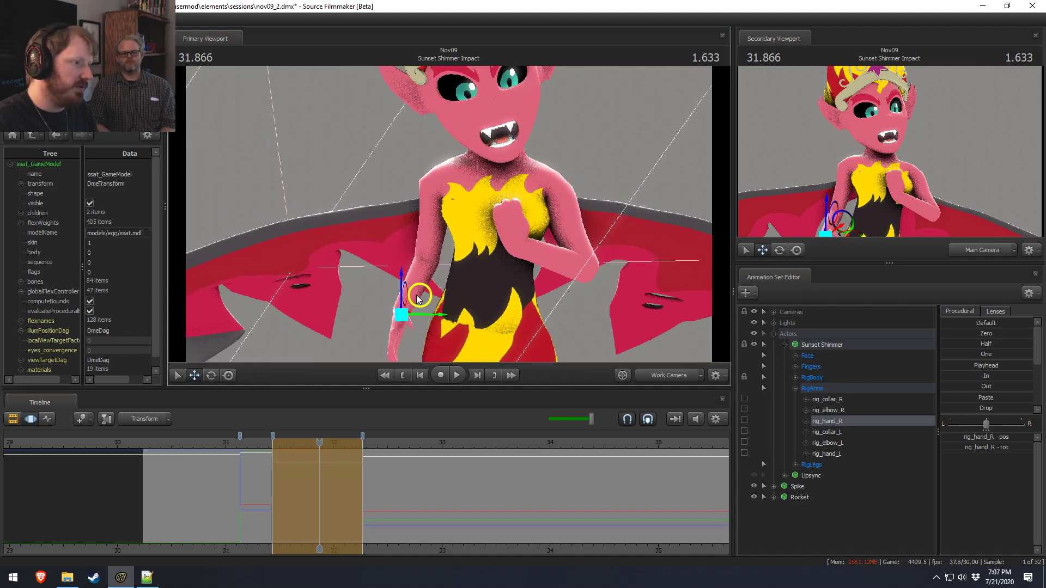
Step: Shift Sunset Shimmer's right elbow control (rig_elbow_R) outward, away from her torso
left_click(430, 250, "ctrl")
left_click_drag(430, 239, 425, 262)
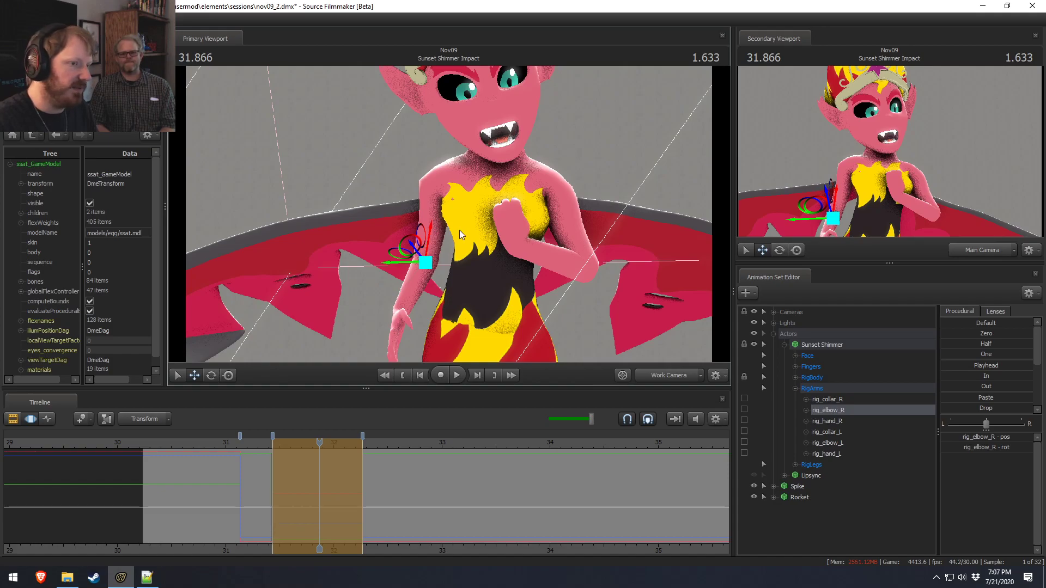
left_click_drag(444, 268, 440, 305)
key("ctrl")
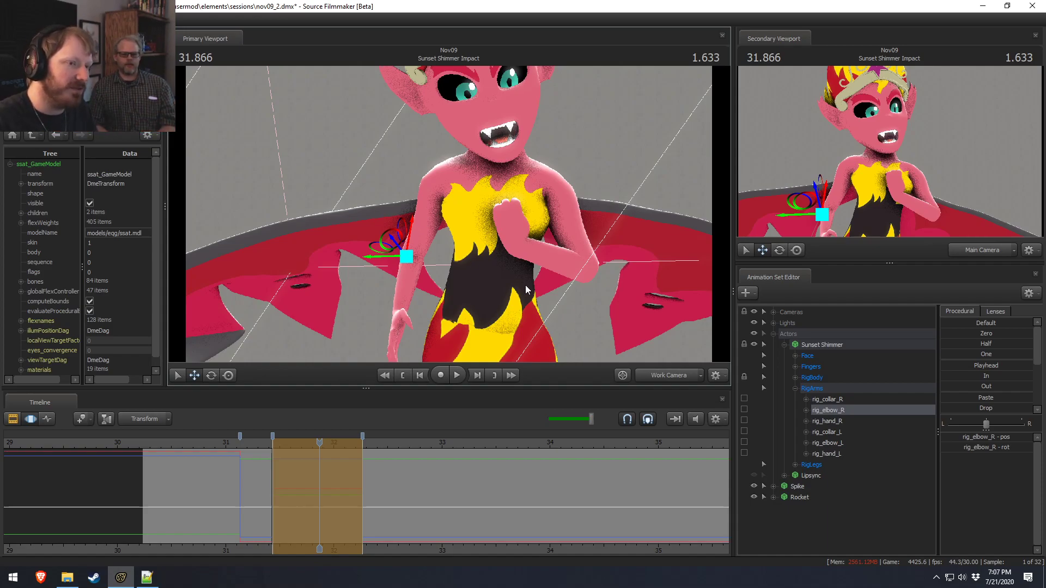
Step: Try raising Sunset Shimmer's right hand control (rig_hand_R) from her side up to her face
key("ctrl")
left_click(399, 319, "ctrl")
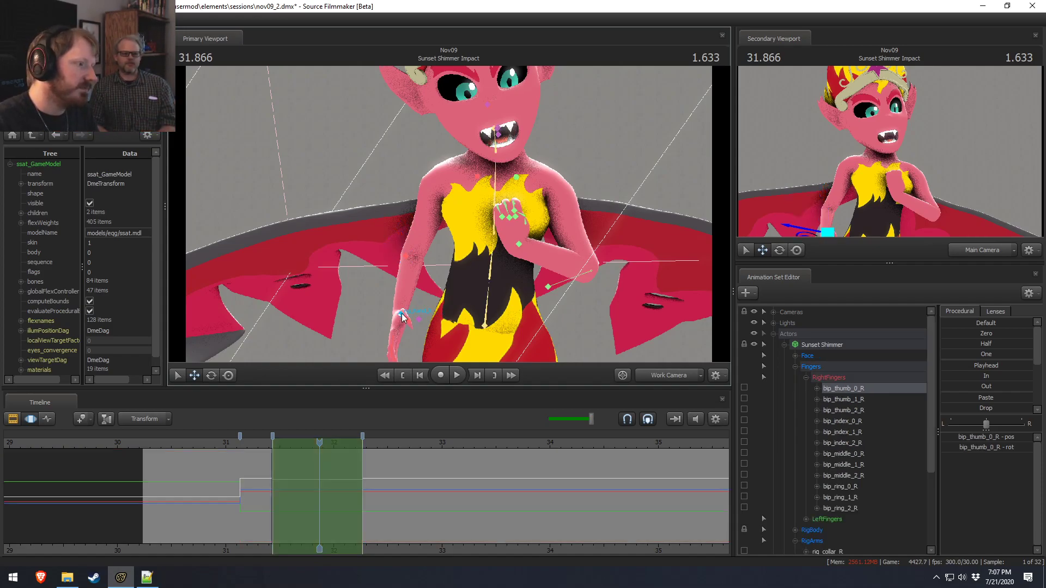
left_click_drag(410, 312, 448, 220)
key("e")
key("w")
left_click_drag(450, 292, 555, 108)
key("e")
key("w")
left_click_drag(556, 107, 572, 189, "alt")
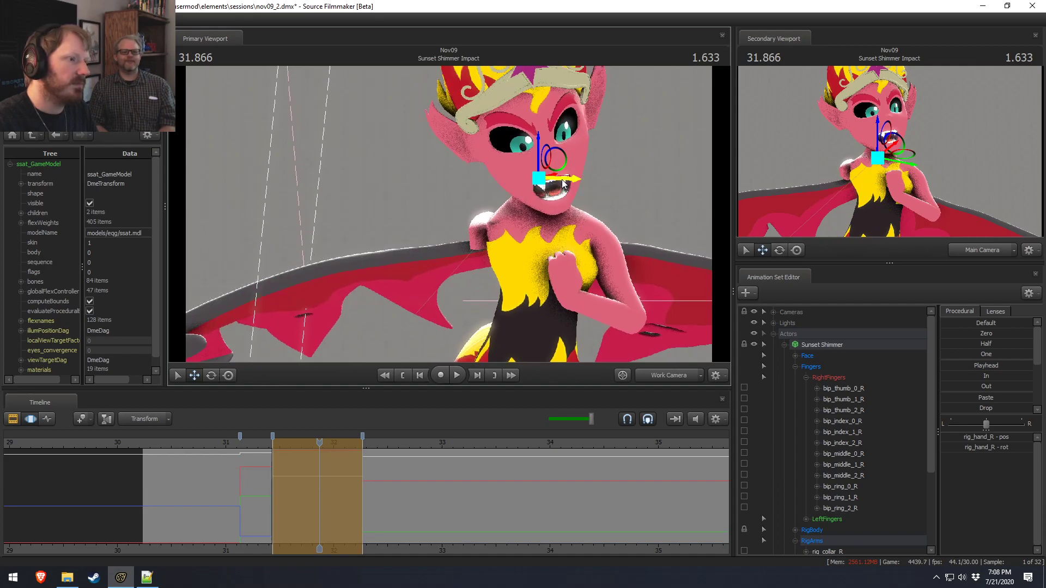
Step: Try bringing the raised right hand in front of her chin and rotating it so the fingers point outward
left_click_drag(561, 188, 580, 147)
key("e")
left_click_drag(575, 31, 528, 347)
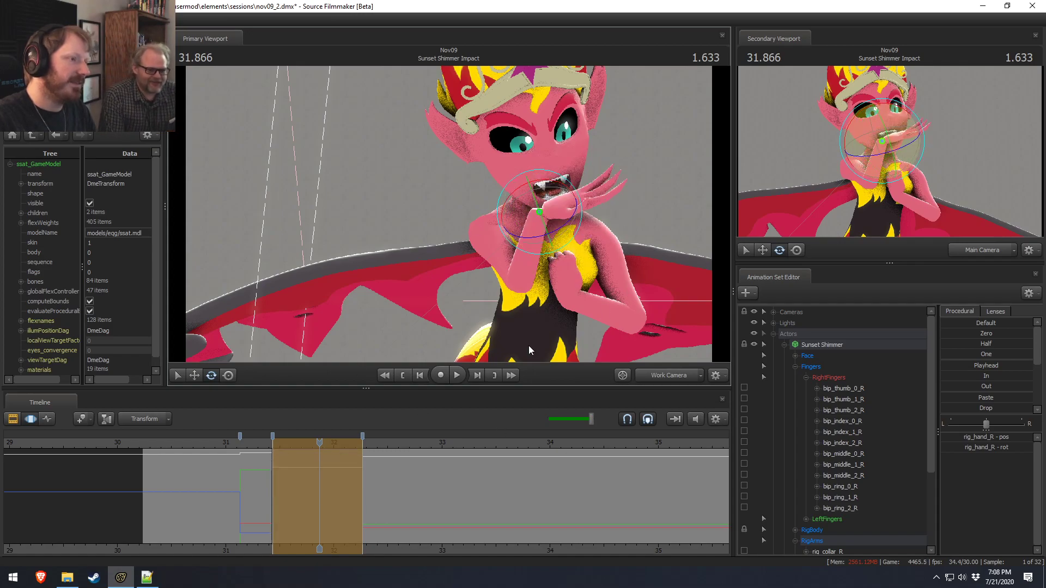
key("ctrl+z")
key("ctrl+y")
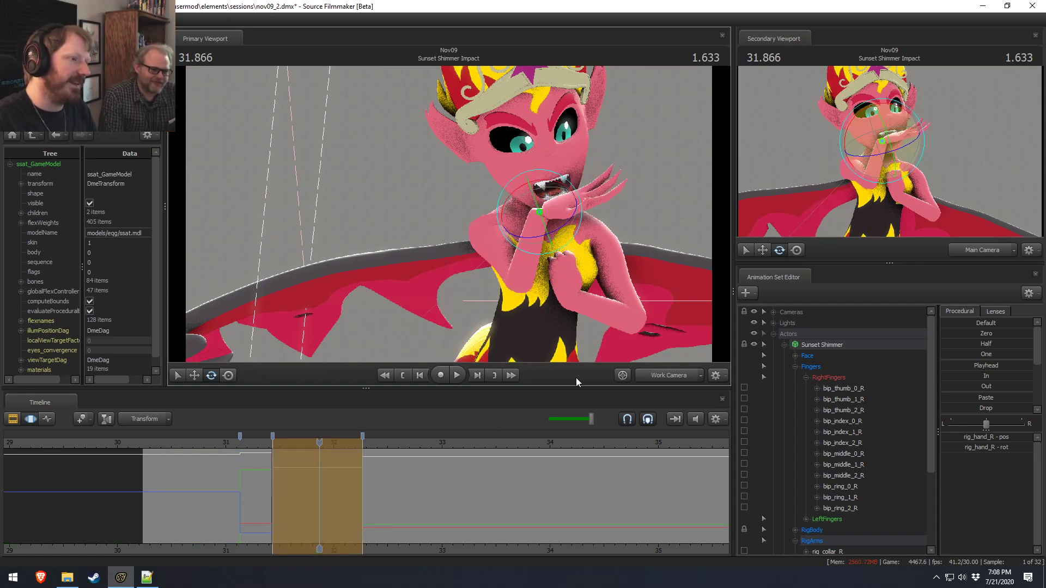
Step: Try placing the raised right hand closely against Sunset Shimmer's open mouth
key("w")
left_click_drag(605, 321, 692, 262)
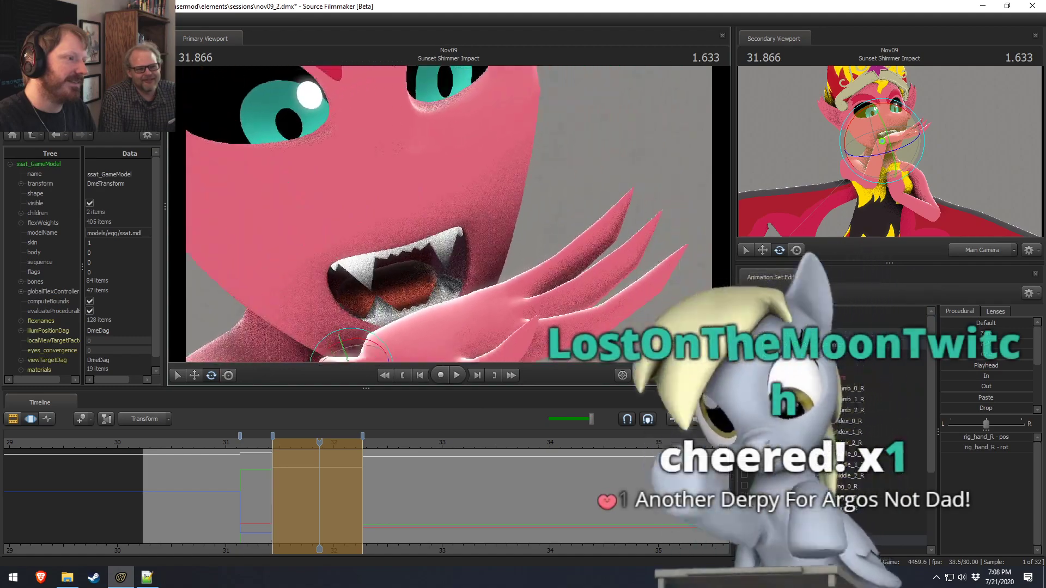
key("w")
left_click_drag(449, 218, 444, 243)
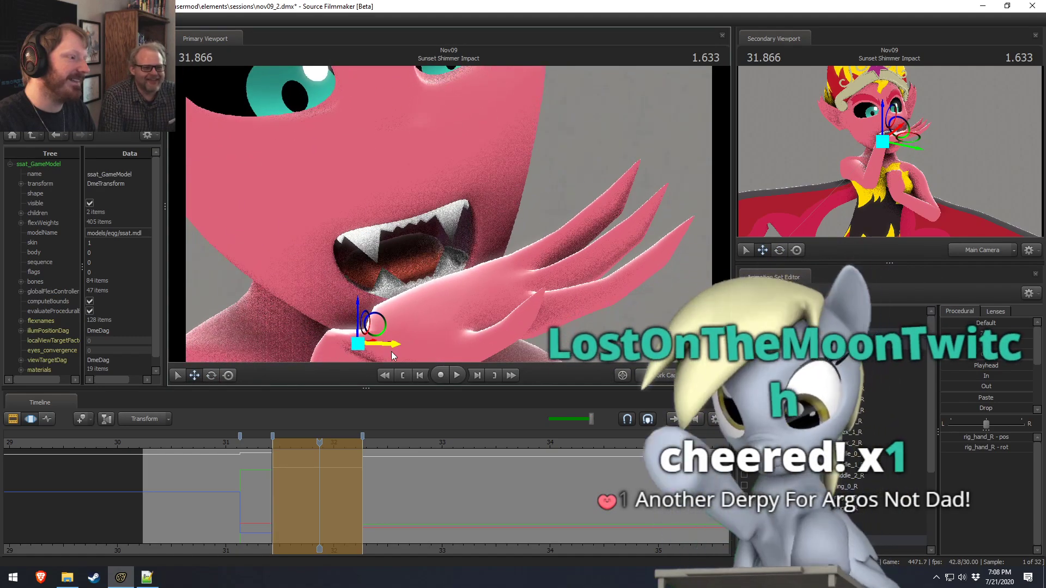
left_click_drag(384, 343, 408, 250)
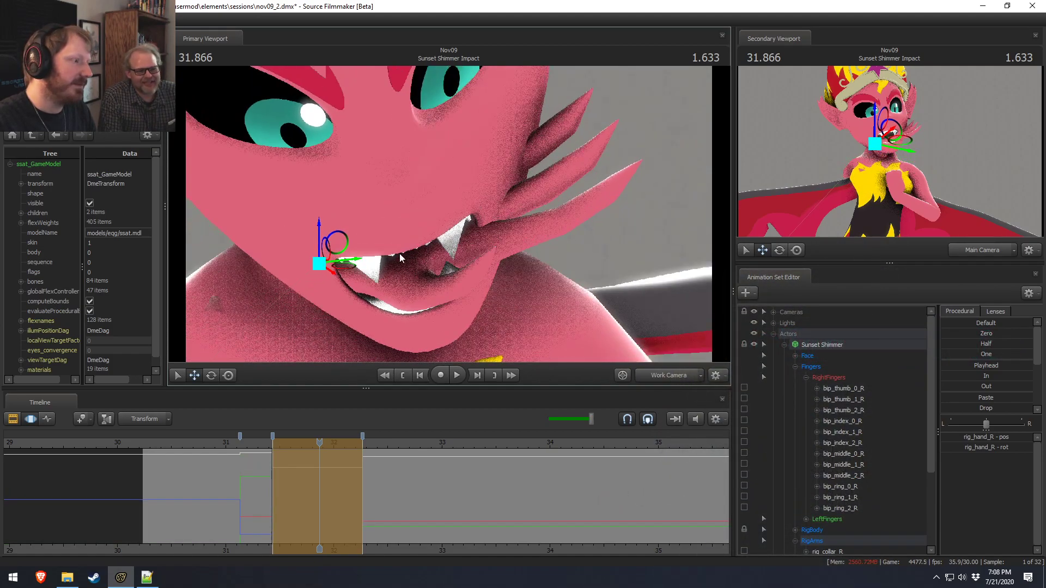
left_click_drag(344, 269, 315, 284)
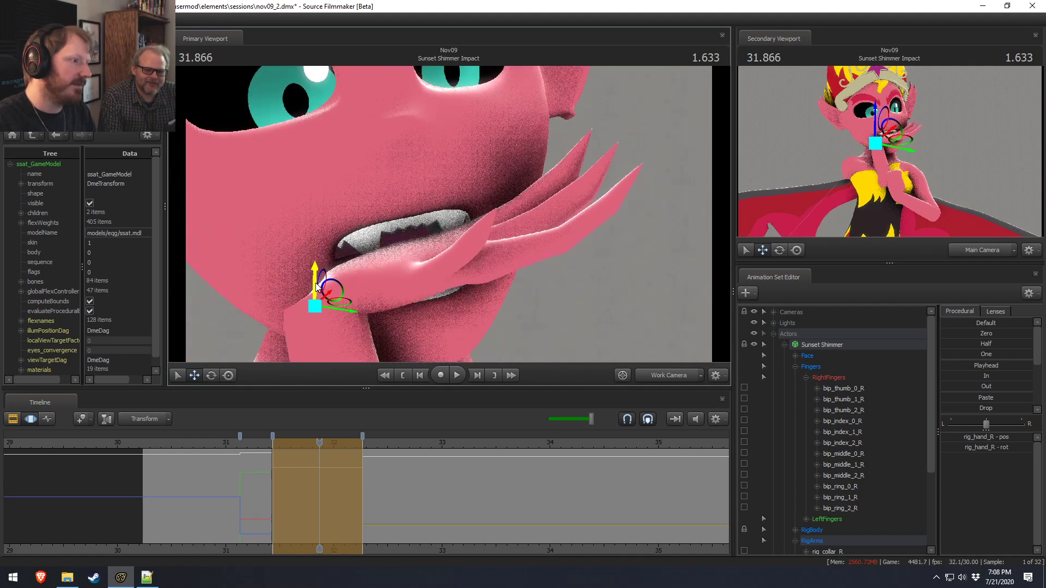
key("s")
left_click_drag(476, 175, 454, 189)
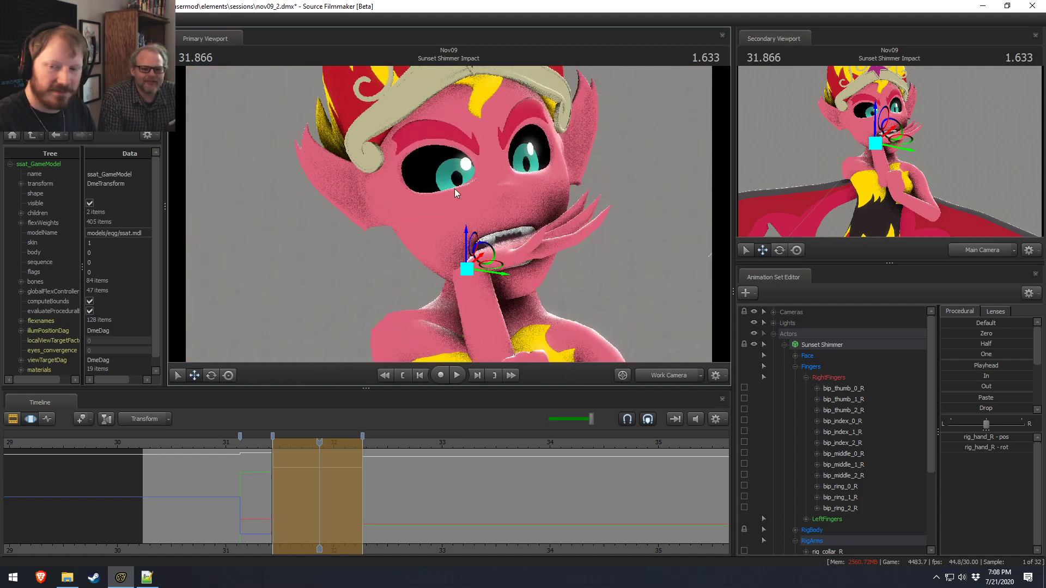
left_click_drag(642, 175, 449, 213)
key("w")
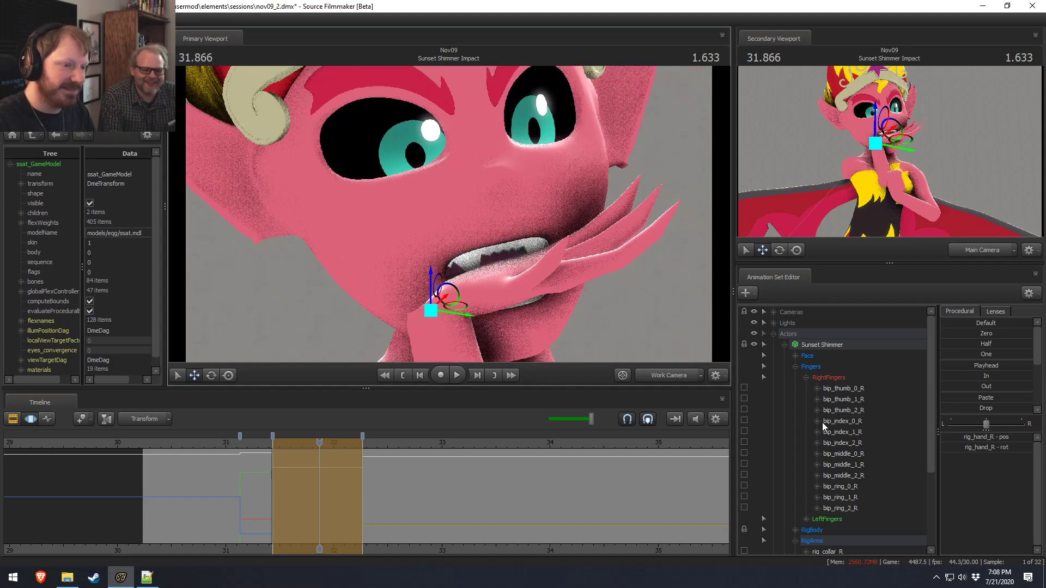
Step: Try rotating Sunset Shimmer's head control (rig_head) to match the hand held at her mouth
scroll(840, 518, "down", 4)
scroll(838, 512, "up", 4)
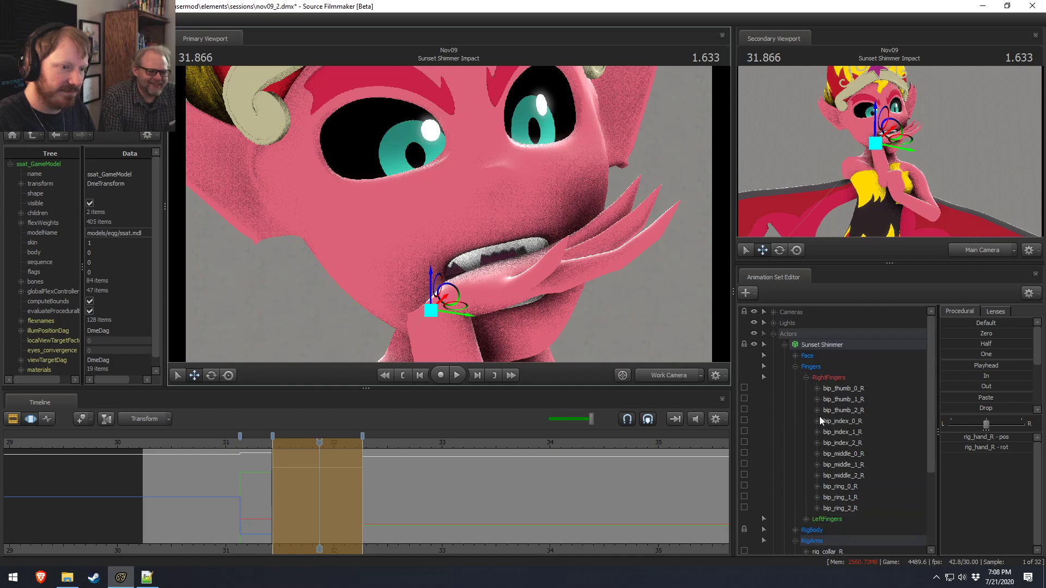
scroll(789, 503, "down", 2)
left_click(795, 465)
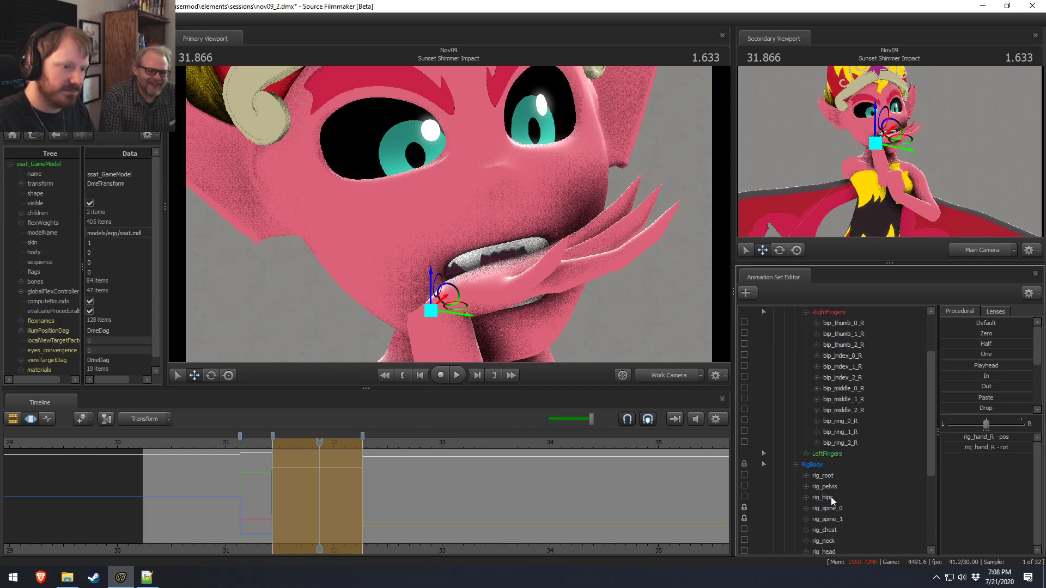
left_click(828, 551)
mouse_move(451, 280)
left_mouse_down()
mouse_move(441, 266)
mouse_move(463, 275)
mouse_move(435, 256)
mouse_move(458, 267)
left_mouse_up()
right_click(482, 281)
mouse_move(553, 304)
left_click(584, 306)
left_click_drag(458, 267, 459, 279)
key("s")
key("s")
key("w")
key("ctrl+z")
left_click_drag(454, 241, 460, 242)
key("ctrl+z")
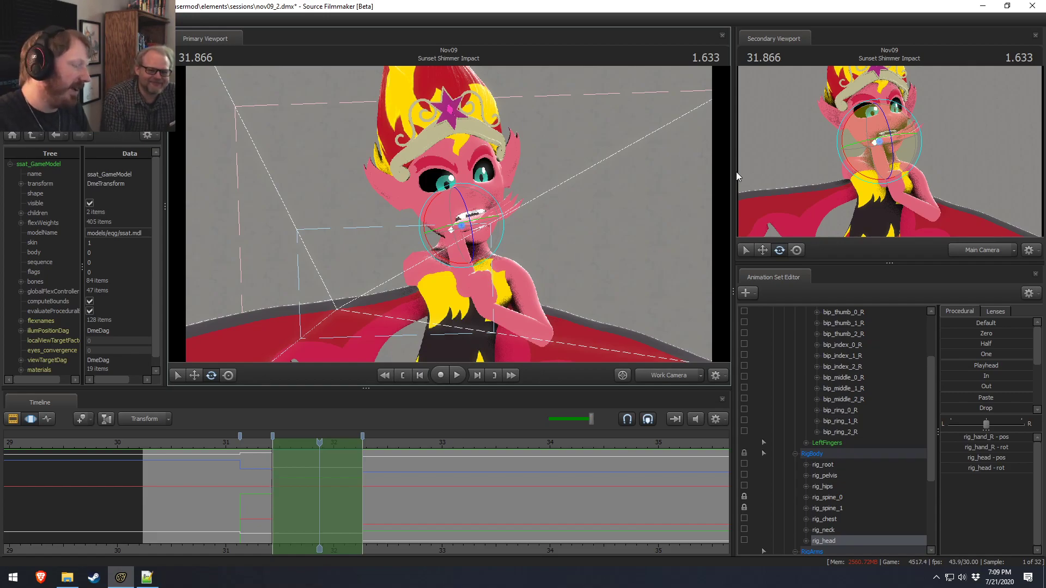
Step: Undo the head rotation and the raised right-hand pose edits
key("ctrl+z")
key("ctrl+z")
key("ctrl+z")
key("ctrl+z")
key("ctrl+z")
key("ctrl+z")
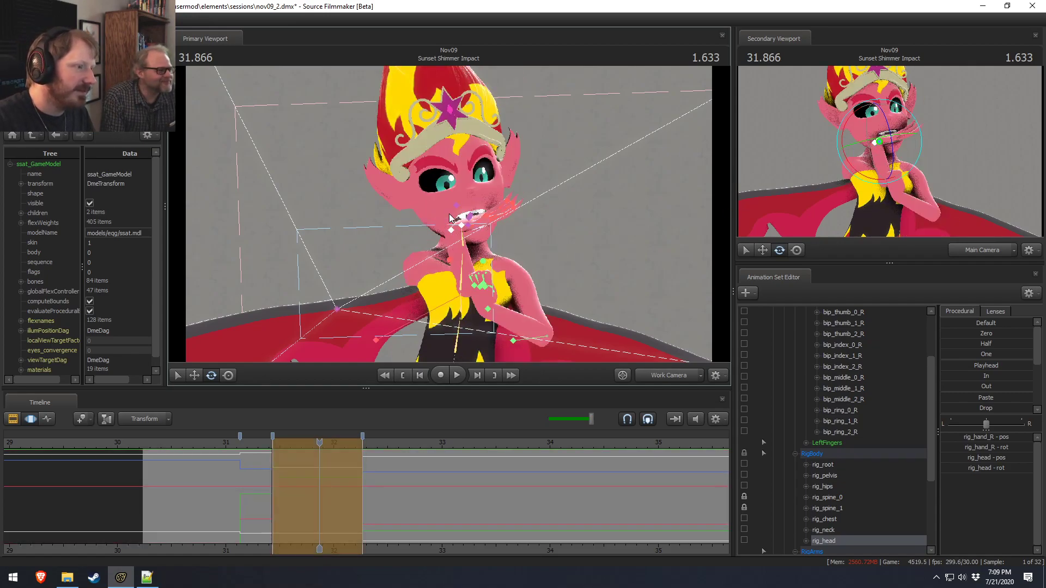
key("ctrl+z")
key("ctrl+z")
key("ctrl+z")
key("ctrl+z")
key("ctrl+z")
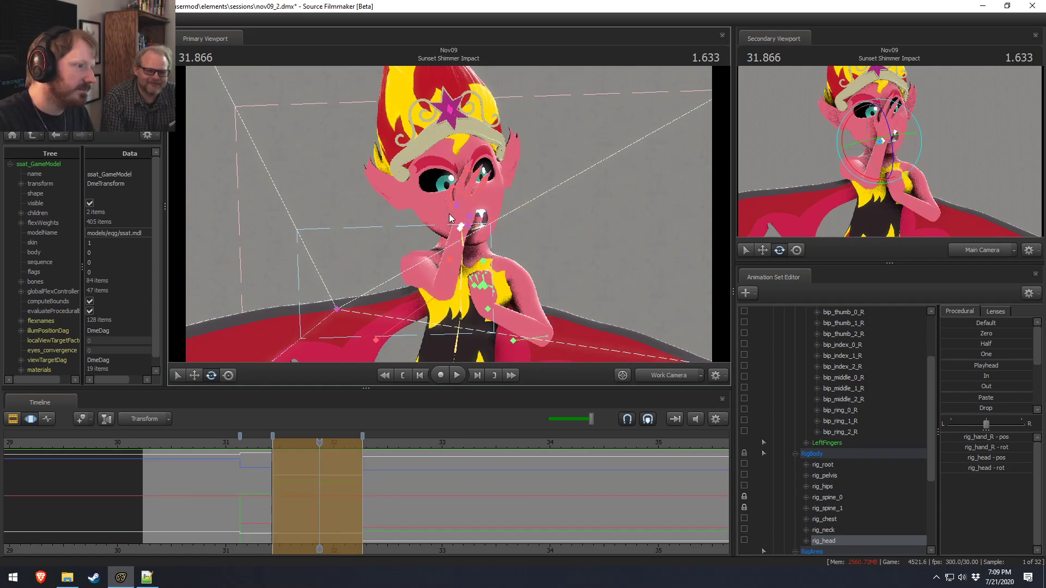
key("ctrl+z")
left_click_drag(449, 213, 425, 238)
key("ctrl+z")
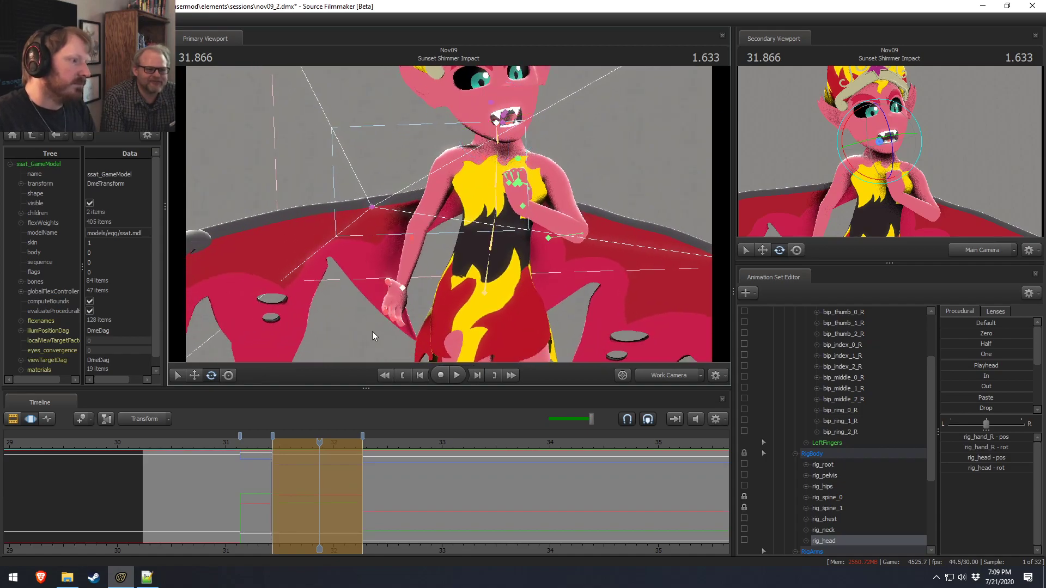
Step: Rotate Sunset Shimmer's lowered right hand control (rig_hand_R) at the wrist at 31.866
left_click(407, 288, "ctrl")
left_click_drag(408, 288, 448, 215)
left_click_drag(451, 261, 417, 256)
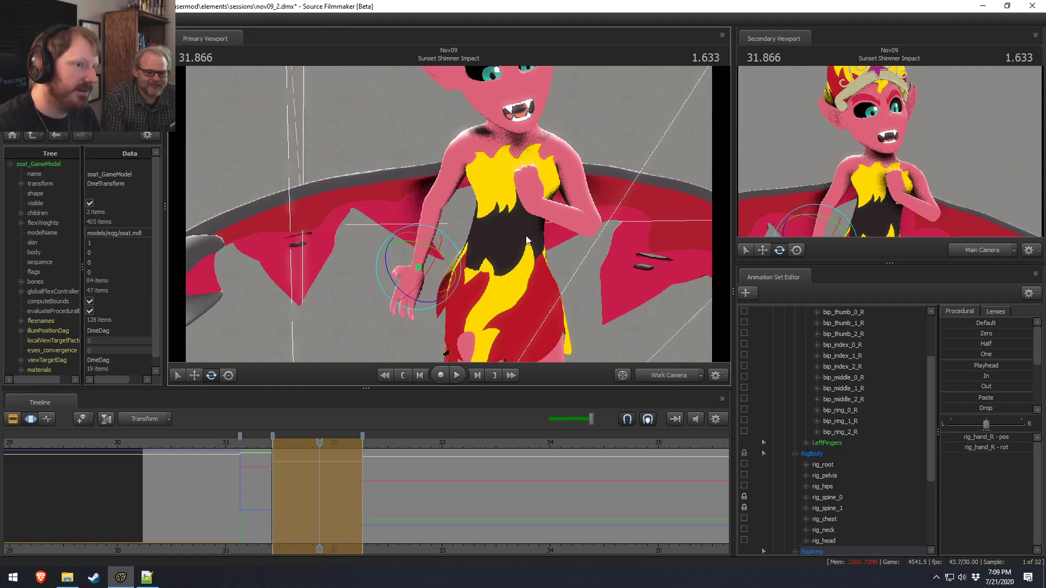
Step: Play the opening of the Sunset Shimmer Impact shot twice from about 30.7 to check the arm motion
left_click(191, 446)
key("space")
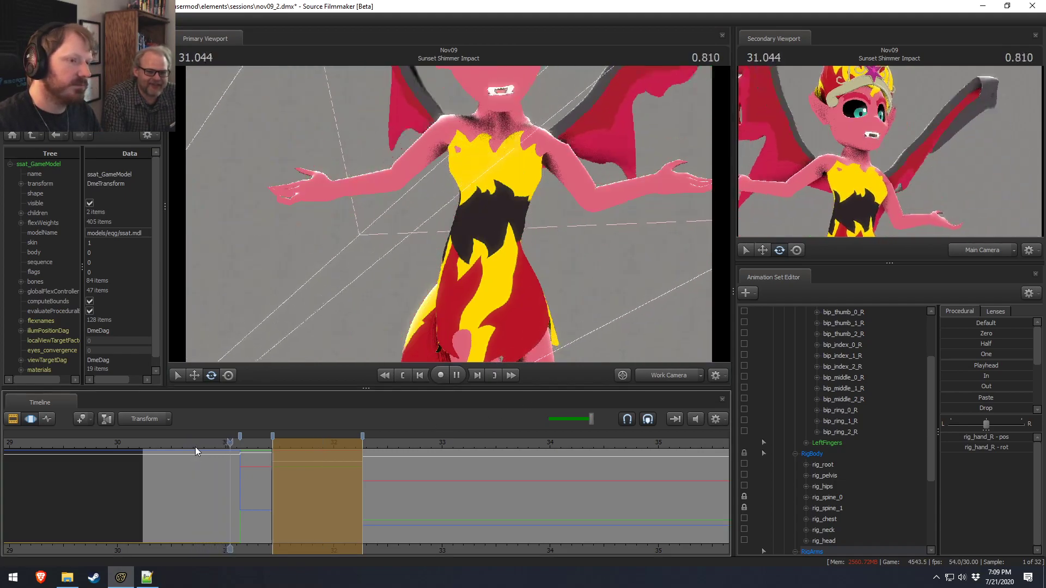
key("space")
left_click(197, 447)
key("space")
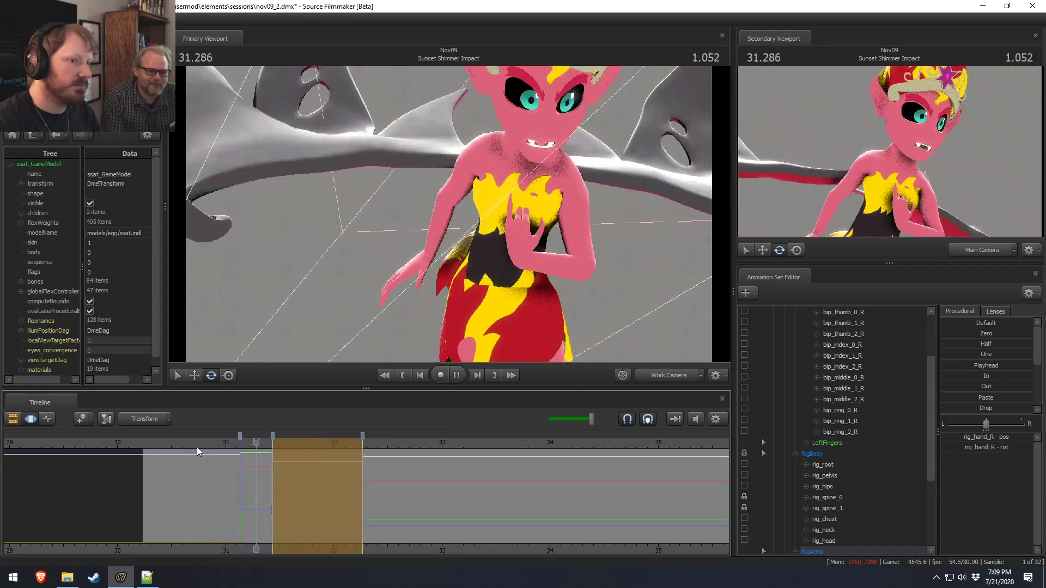
key("space")
Step: At 31.666, rotate the index, middle and ring finger joints of Sunset Shimmer's right hand together
left_click(248, 453)
left_click_drag(249, 452, 298, 455)
left_click_drag(424, 241, 442, 259)
left_click_drag(418, 300, 388, 346, "ctrl")
mouse_move(430, 304)
left_mouse_down()
mouse_move(438, 309)
mouse_move(410, 327)
mouse_move(430, 304)
mouse_move(442, 313)
mouse_move(431, 315)
left_mouse_up()
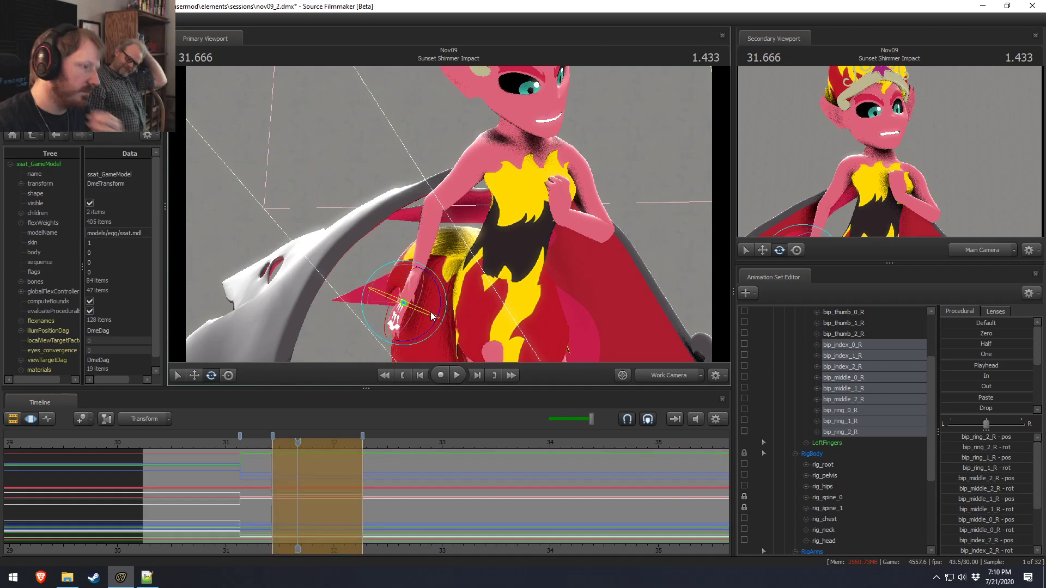
left_click(484, 212)
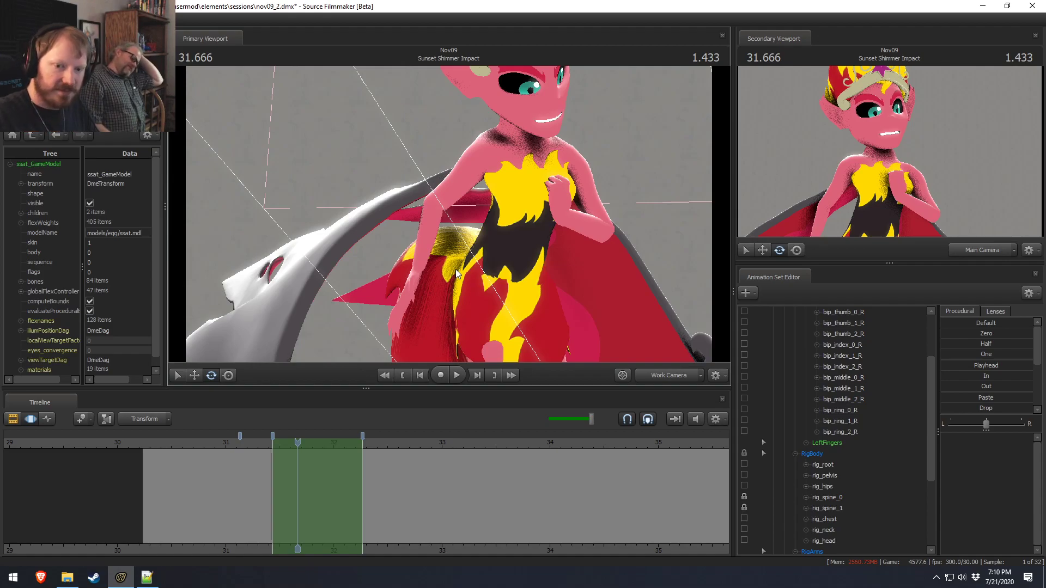
Step: Replay the shot from about 30.7 to review the right-hand finger pose in motion
left_click_drag(217, 443, 195, 442)
key("space")
key("space")
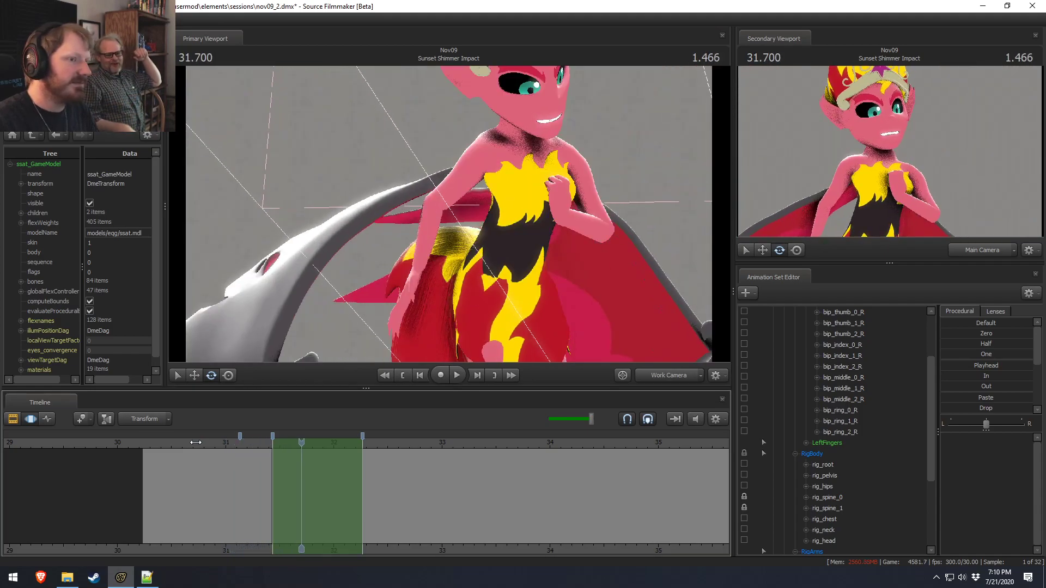
key("space")
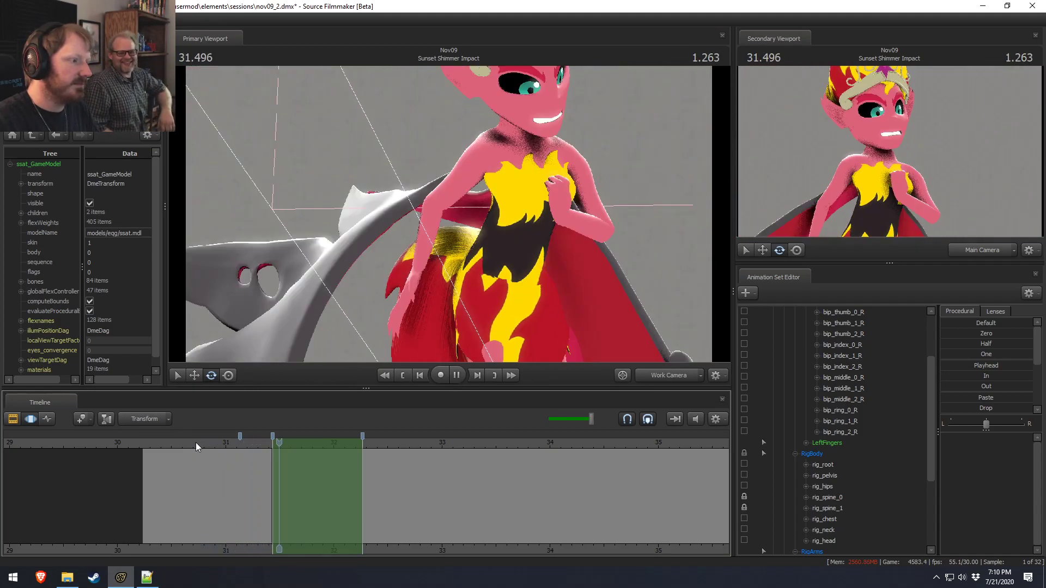
Step: At 31.800, set the rotation mode to Local and curl the right hand's index, middle and ring fingers
mouse_move(399, 297)
left_mouse_down("ctrl")
mouse_move(406, 329)
mouse_move(410, 301)
mouse_move(437, 298)
mouse_move(413, 247)
mouse_move(448, 244)
mouse_move(420, 246)
left_mouse_up("ctrl")
right_click(420, 247)
mouse_move(479, 266)
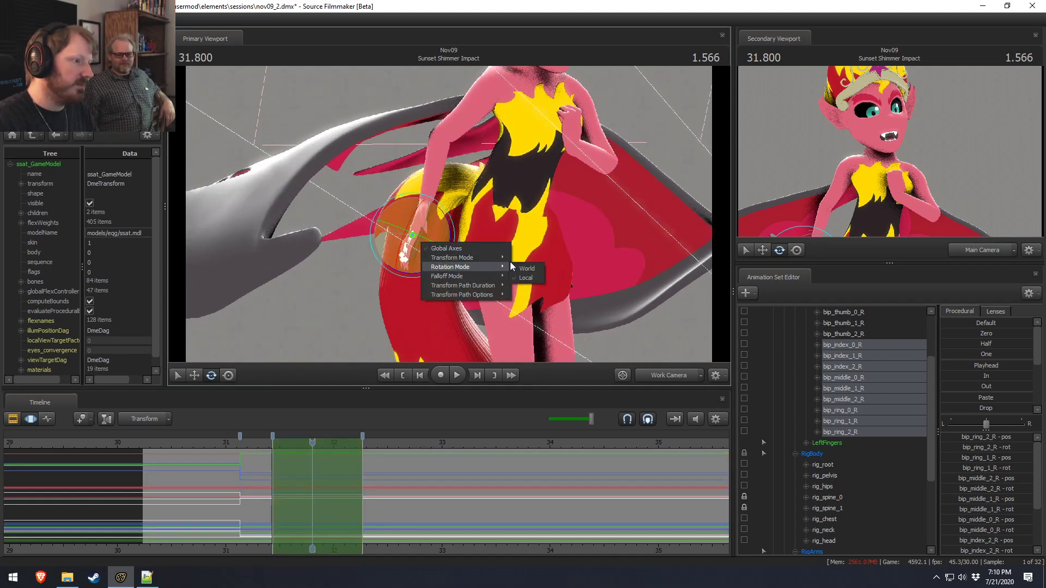
left_click(515, 276)
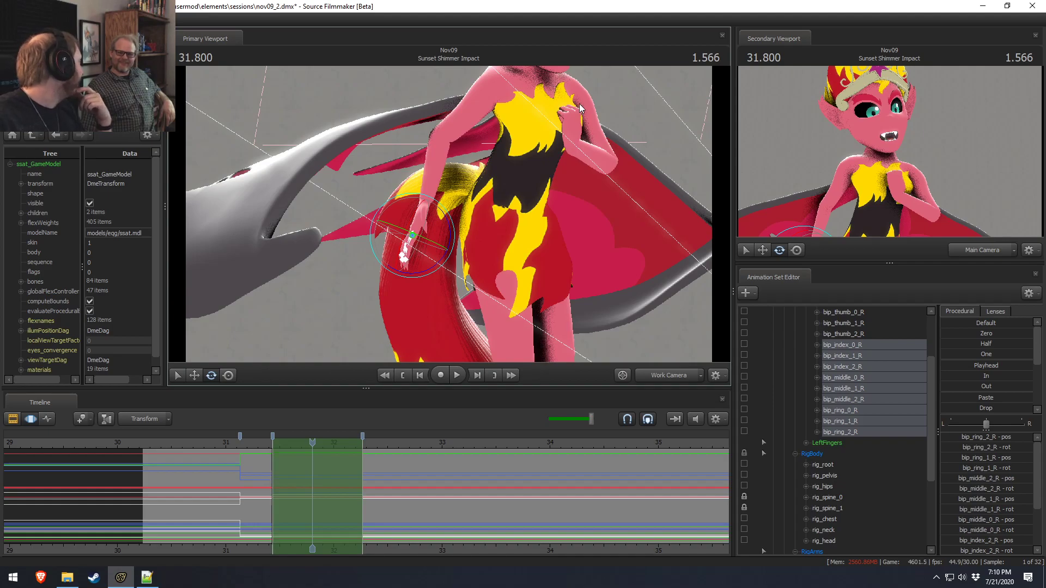
key("w")
left_click_drag(597, 119, 676, 207)
key("s")
left_click_drag(448, 214, 493, 218)
key("w")
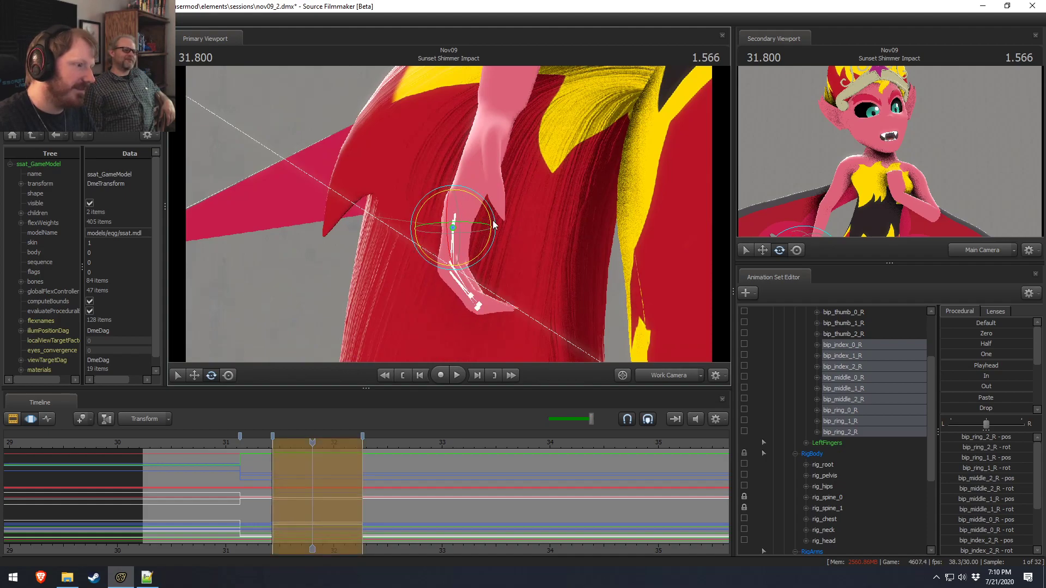
Step: Exclude the index finger joints from the selection and curl the right middle and ring fingers further
left_click_drag(488, 274, 443, 215, "alt")
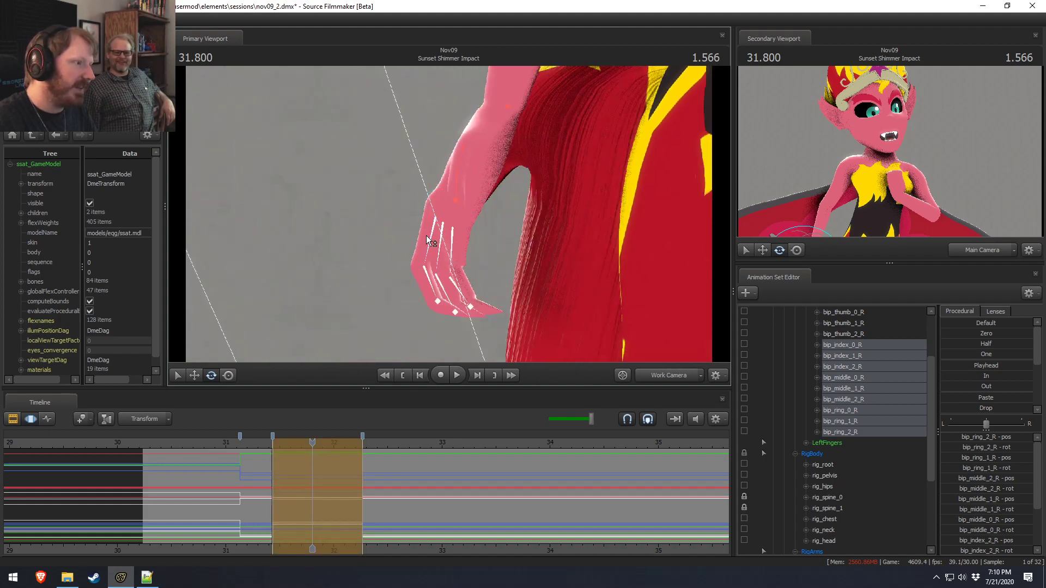
left_click(424, 279, "ctrl")
left_click(430, 283, "ctrl")
left_click(439, 305, "ctrl")
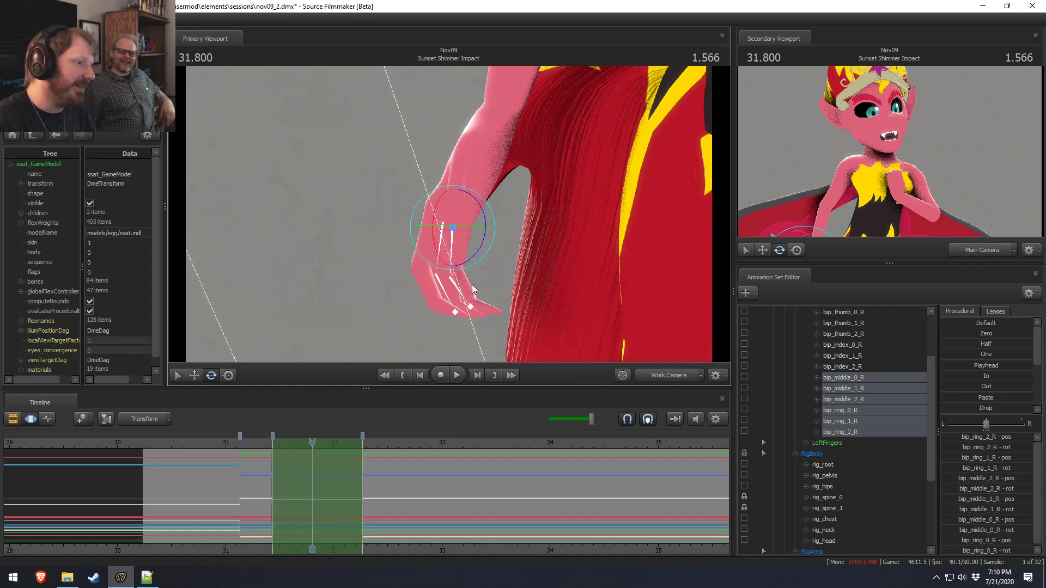
left_click_drag(485, 233, 483, 230)
Step: Exclude the middle finger joints as well and curl only the right ring finger further
left_click(447, 248, "ctrl")
left_click(453, 279, "ctrl")
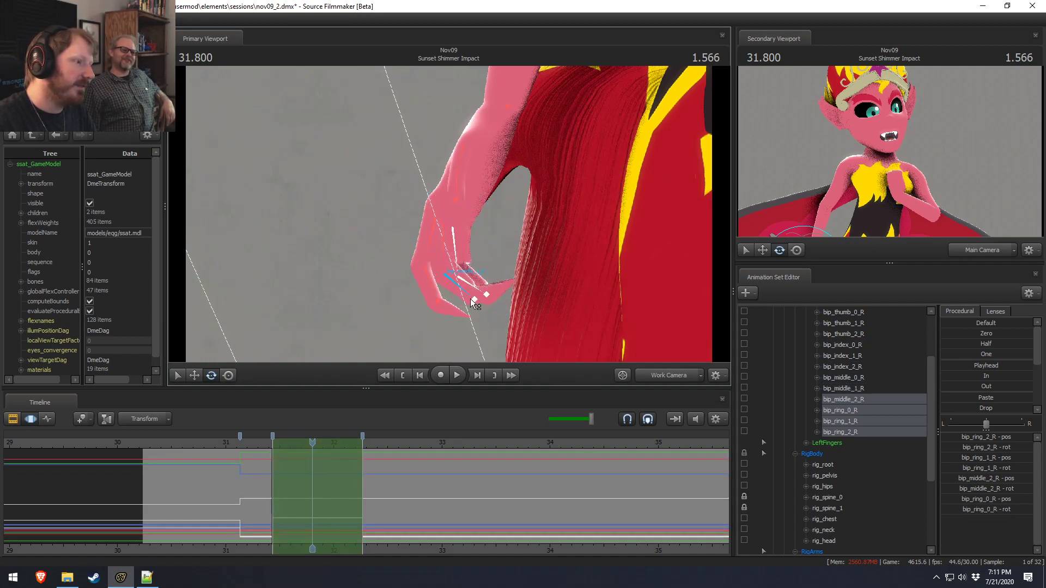
left_click(471, 298, "ctrl")
left_click_drag(489, 235, 485, 225)
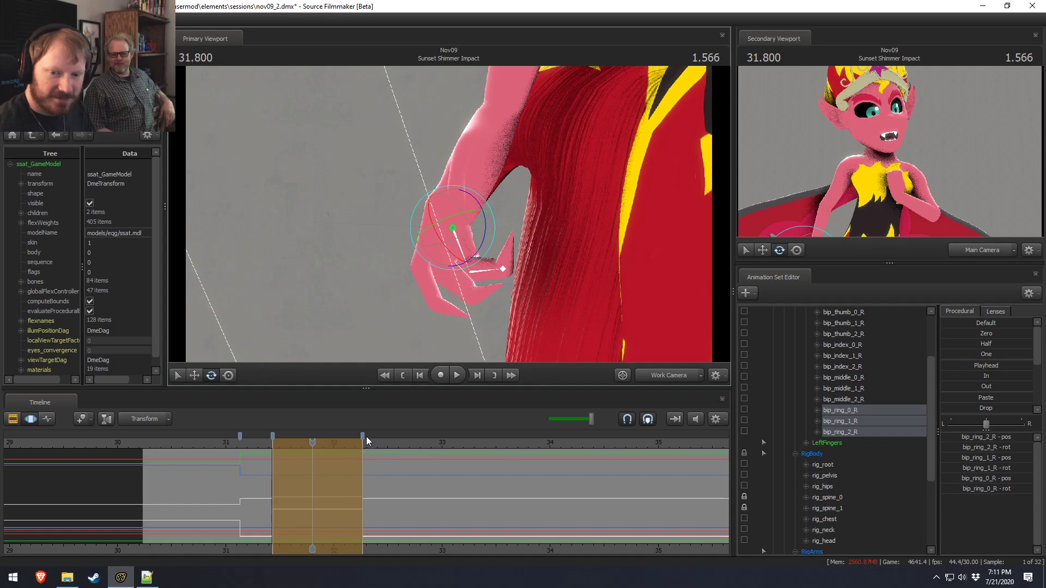
Step: Replay the shot from about 30.7 with the curled fingers, and reposition the right elbow at 31.733
left_click(310, 515)
left_click(189, 445)
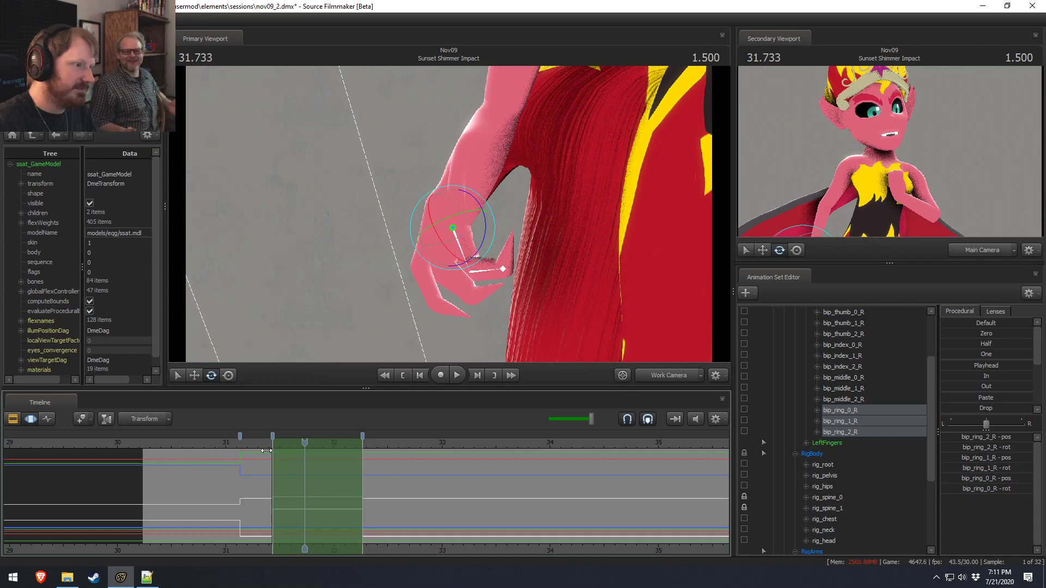
left_click_drag(512, 138, 448, 136, "alt")
left_click(508, 102)
left_click(439, 140)
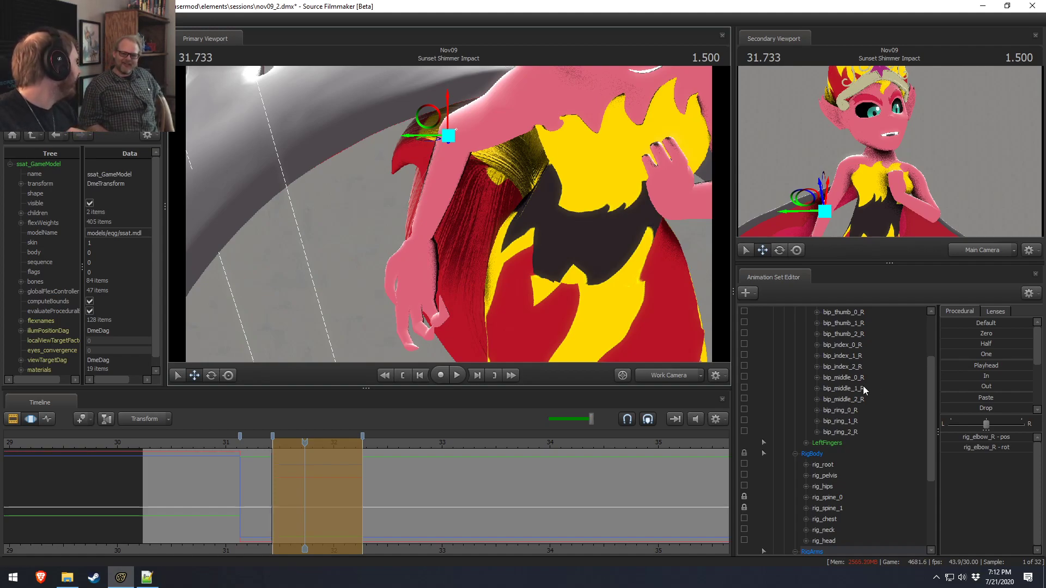
Step: Replay the shot from 30.800 through the Main Camera to review the right arm's motion
left_click_drag(223, 446, 203, 445)
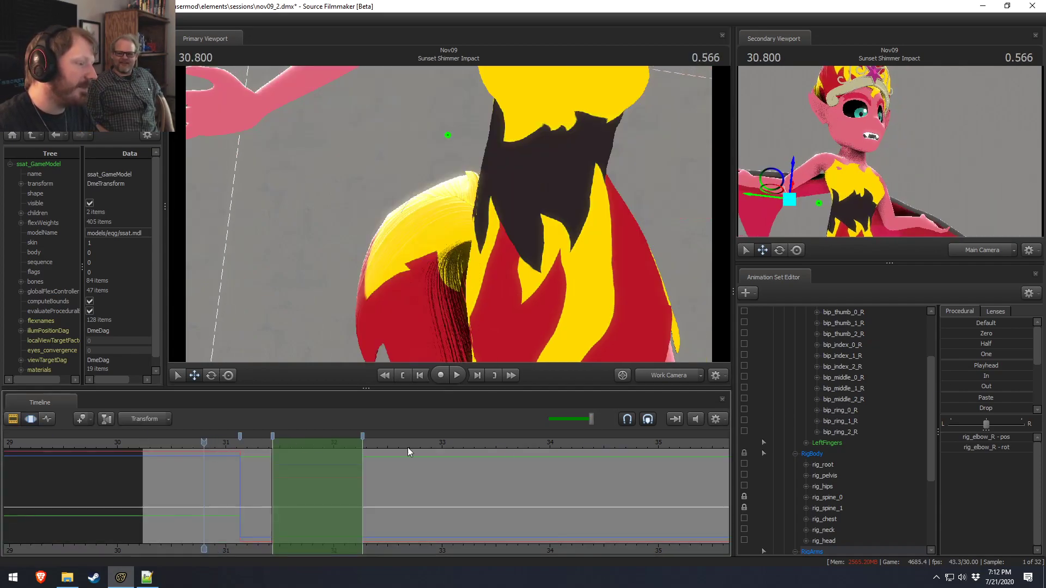
left_click(671, 373)
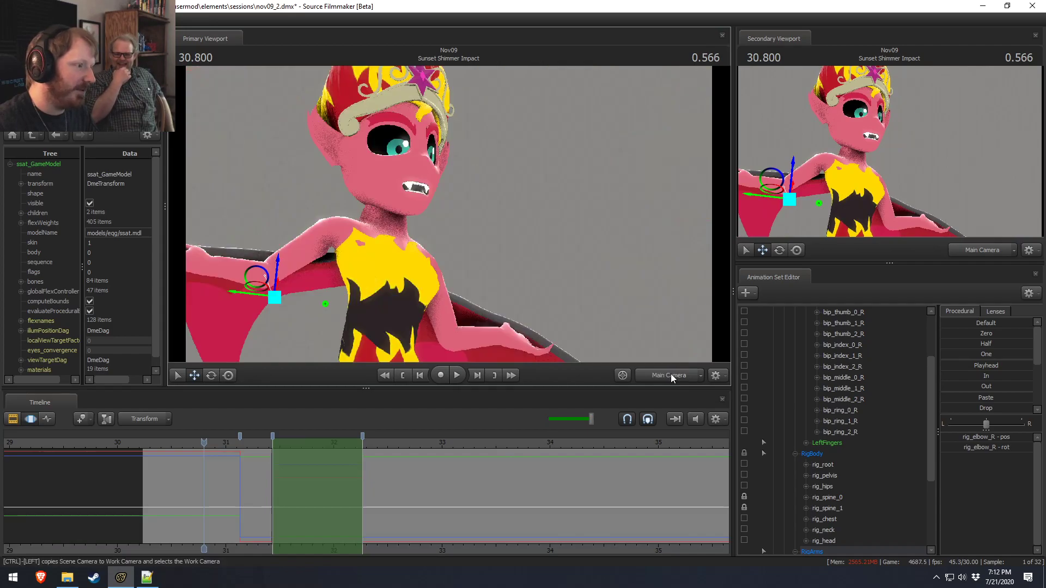
key("space")
key("space")
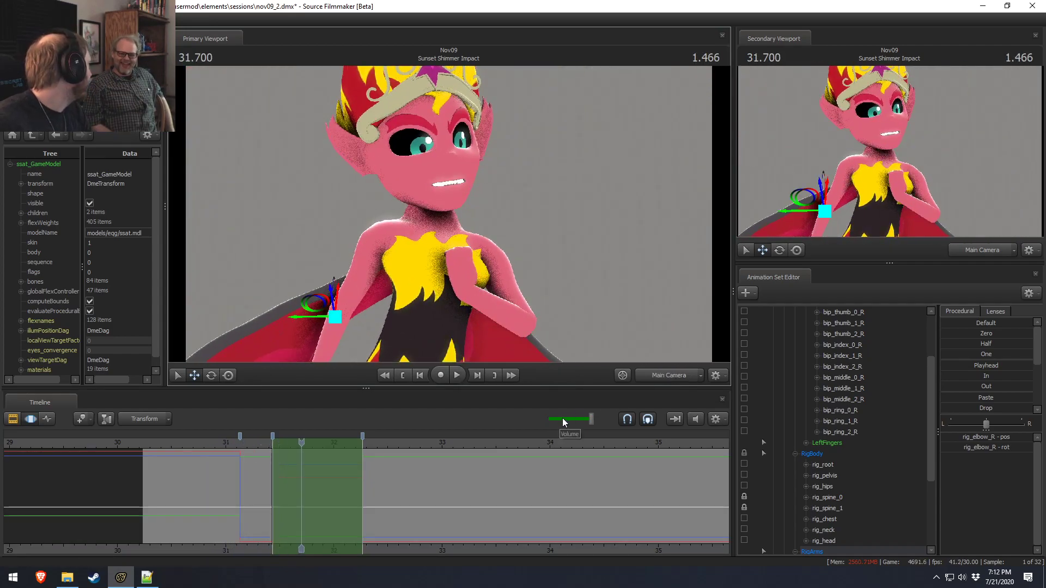
Step: Return to the Work Camera, rotate the neck and head at 31.700, and replay the motion from before the impact
left_click(654, 374)
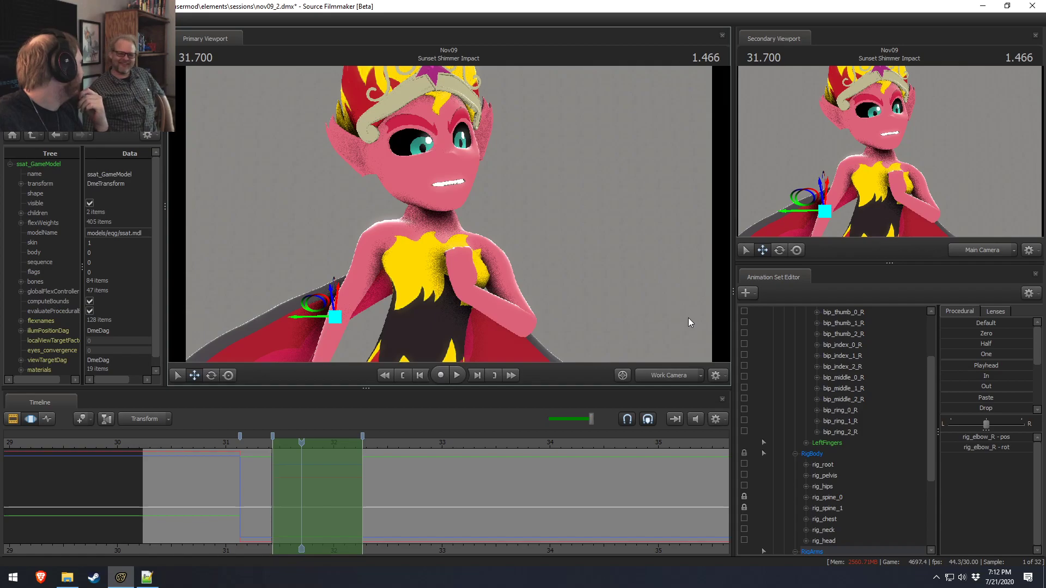
left_click_drag(715, 251, 691, 229)
left_click_drag(449, 214, 434, 209)
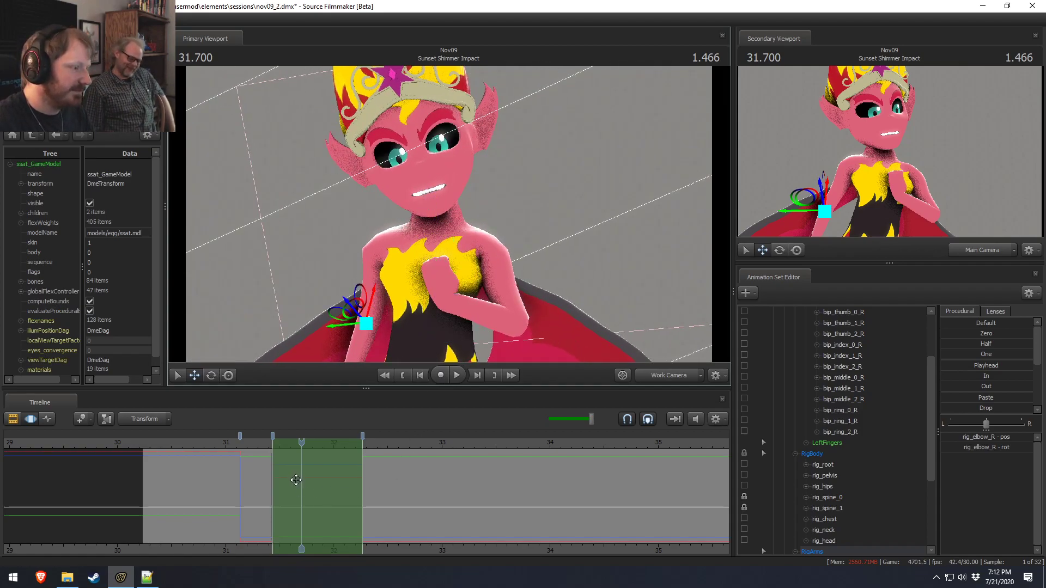
left_click(444, 218)
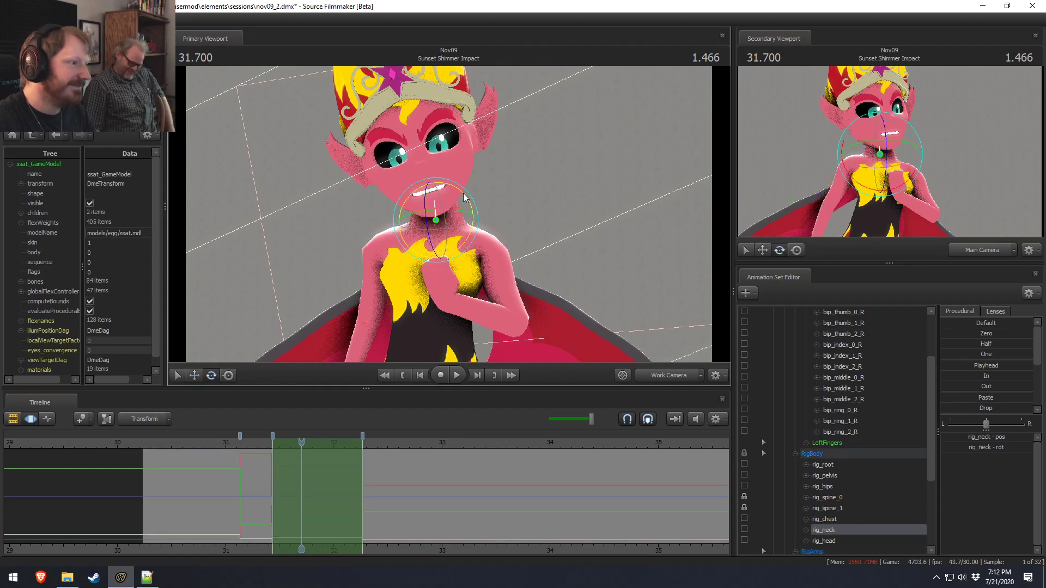
mouse_move(466, 197)
left_mouse_down()
mouse_move(471, 204)
mouse_move(467, 181)
left_mouse_up()
left_click(439, 198, "ctrl")
left_click_drag(205, 443, 189, 439)
key("space")
key("space")
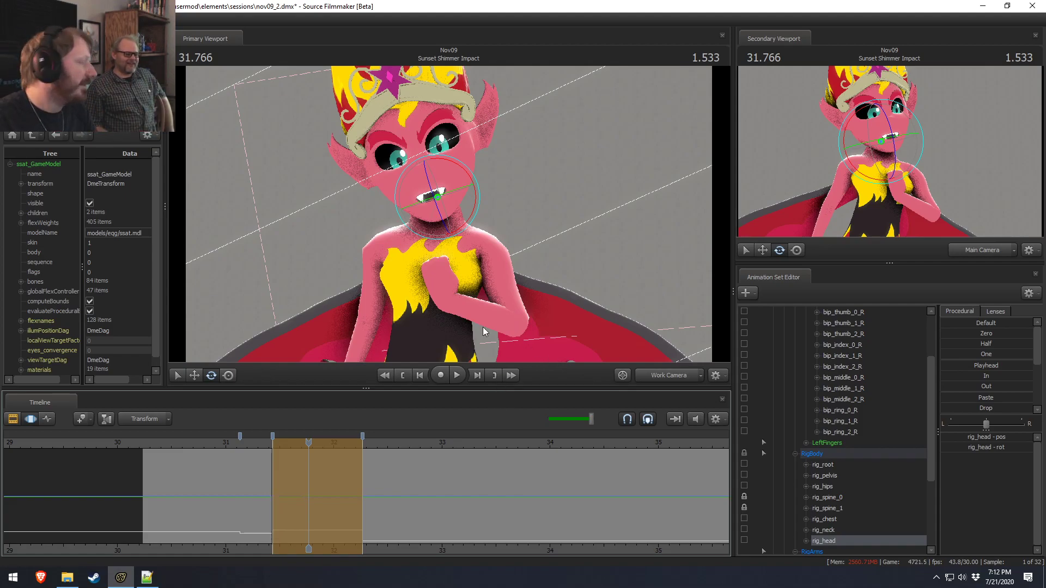
Step: Scrub around 30.8 to 30.9 and replay the shot from about 30.5 to examine the head and body timing
left_click(214, 447)
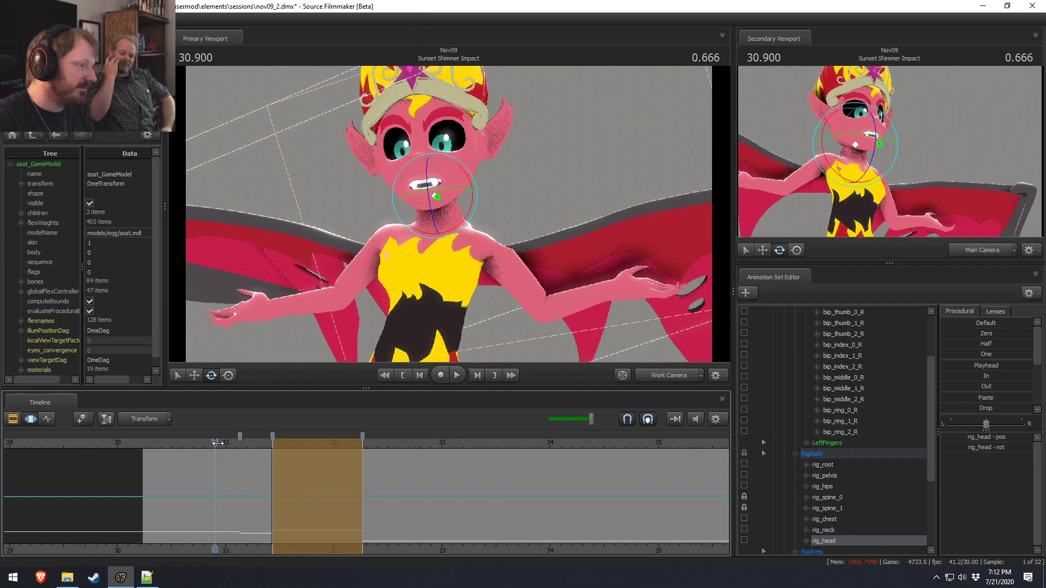
key("F2")
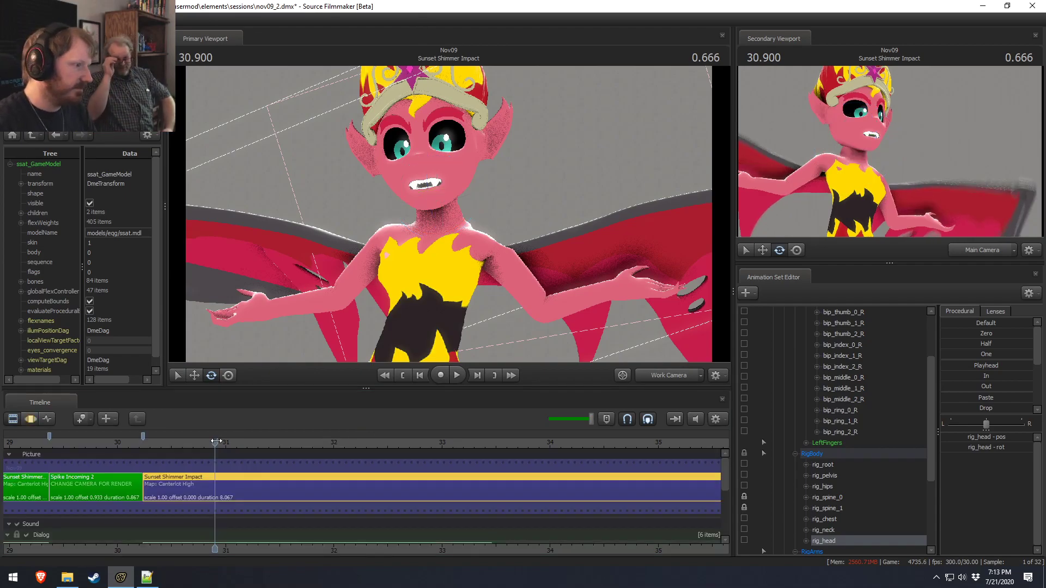
key("F3")
left_click_drag(218, 453, 201, 446)
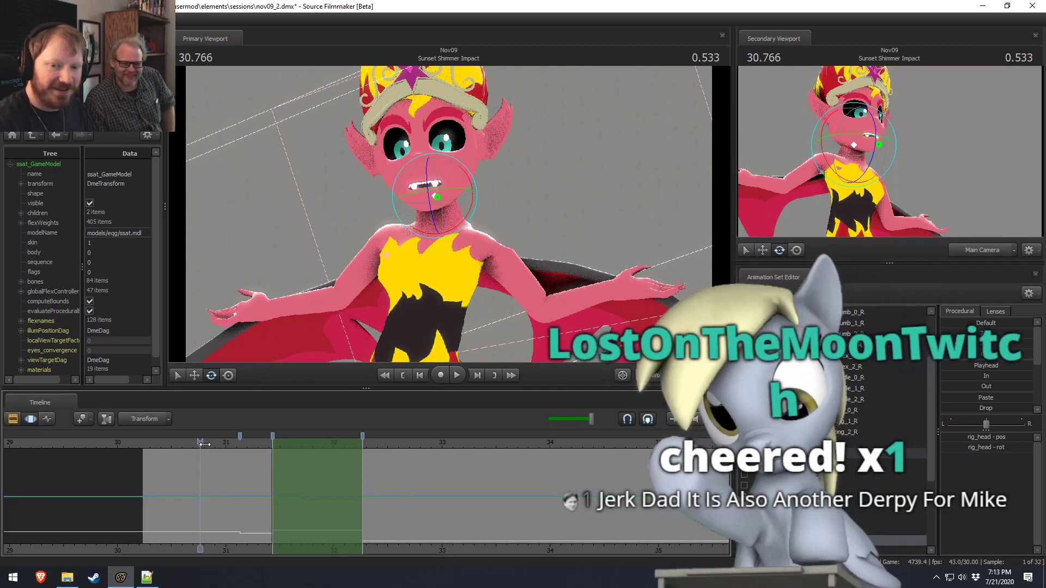
left_click(215, 444)
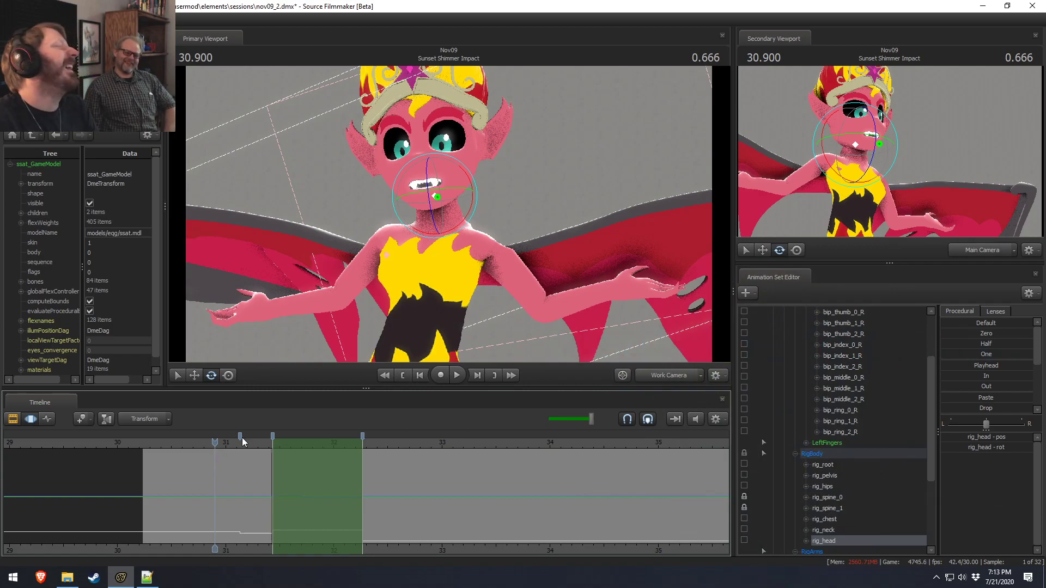
left_click_drag(256, 447, 199, 437)
key("space")
key("space")
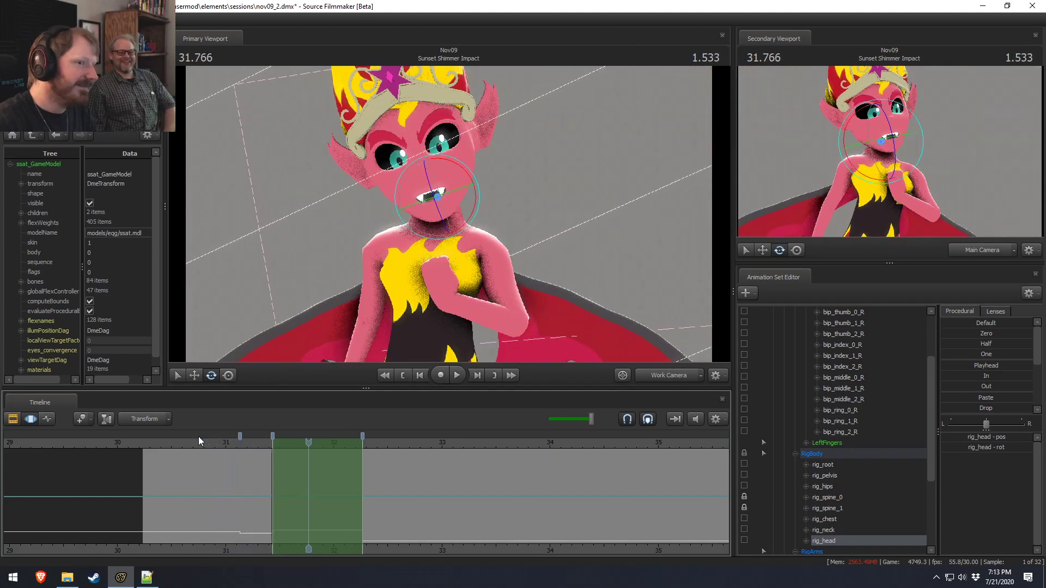
left_click(191, 437)
left_click(171, 438)
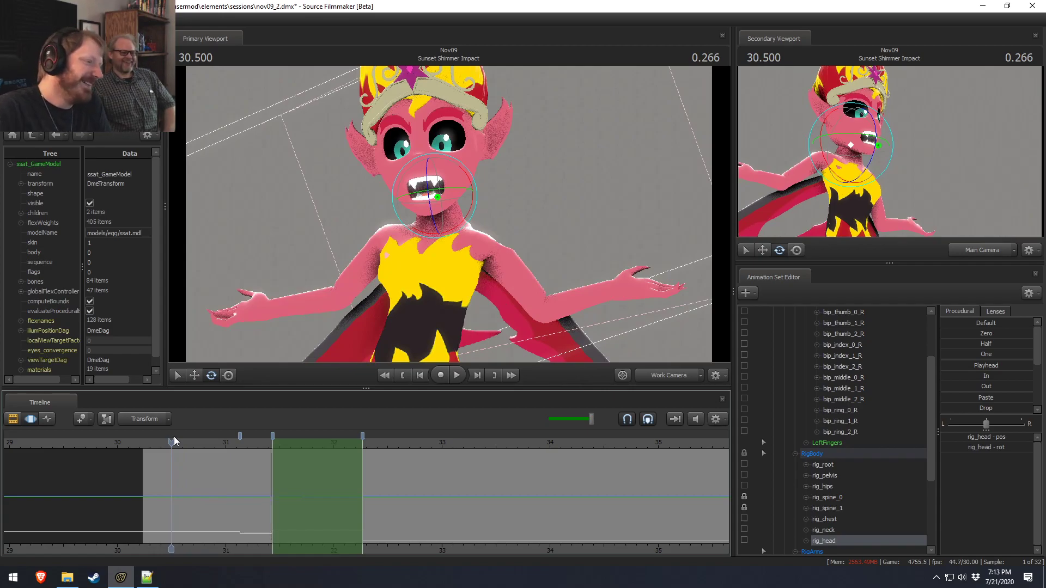
key("space")
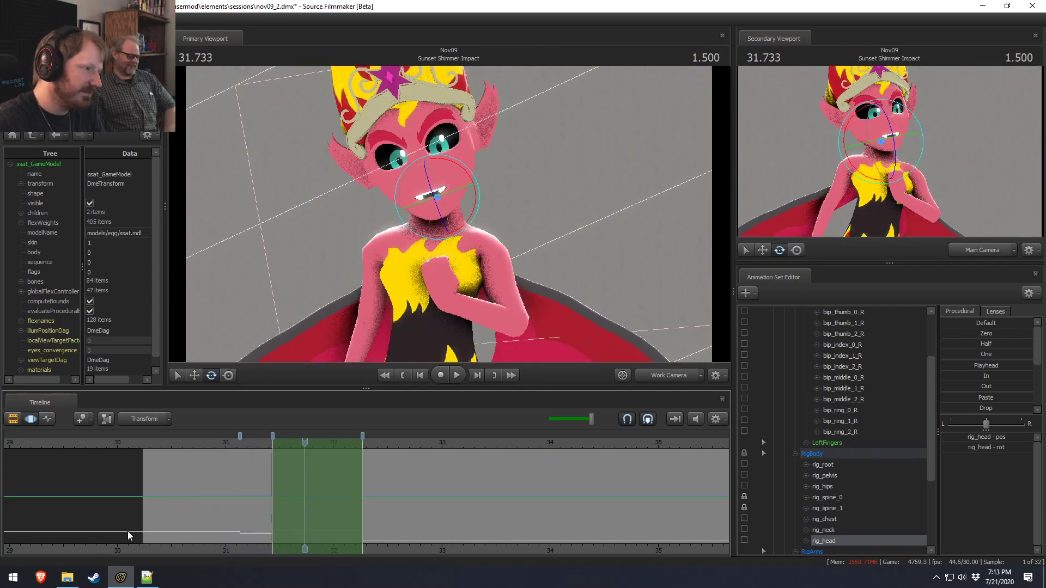
Step: Select the lower spine control and unlock the rig_spine_0 and rig_spine_1 controls for posing
left_click_drag(597, 273, 462, 238, "alt")
left_click(456, 203, "ctrl")
key("w")
left_click(457, 214, "ctrl")
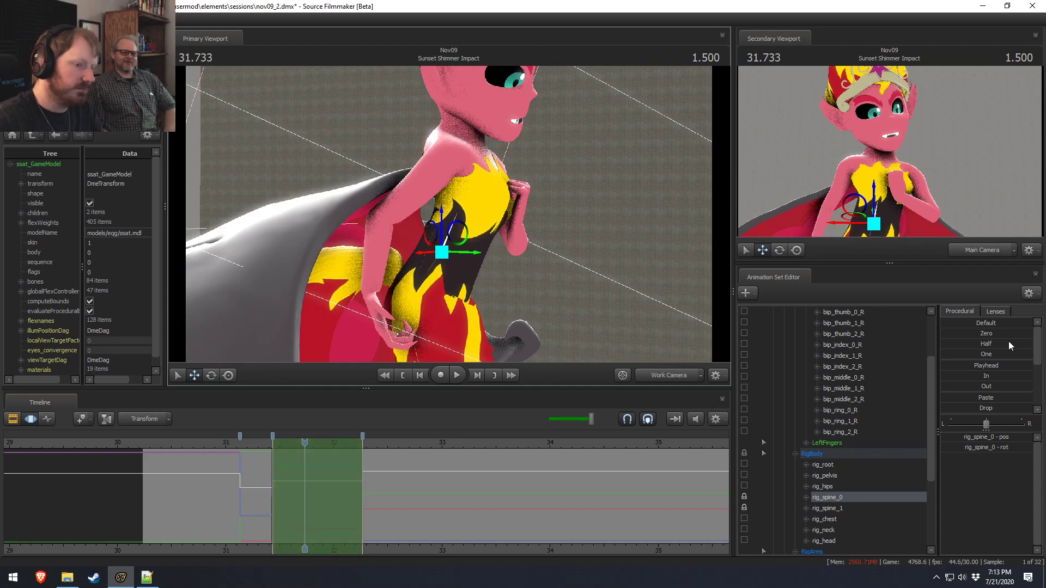
left_click(744, 497)
Step: Try shifting the lower spine at 31.733 to change the torso's lean, and replay the motion
mouse_move(468, 241)
left_mouse_down()
mouse_move(458, 238)
mouse_move(480, 248)
mouse_move(479, 239)
mouse_move(470, 250)
left_mouse_up()
key("e")
key("w")
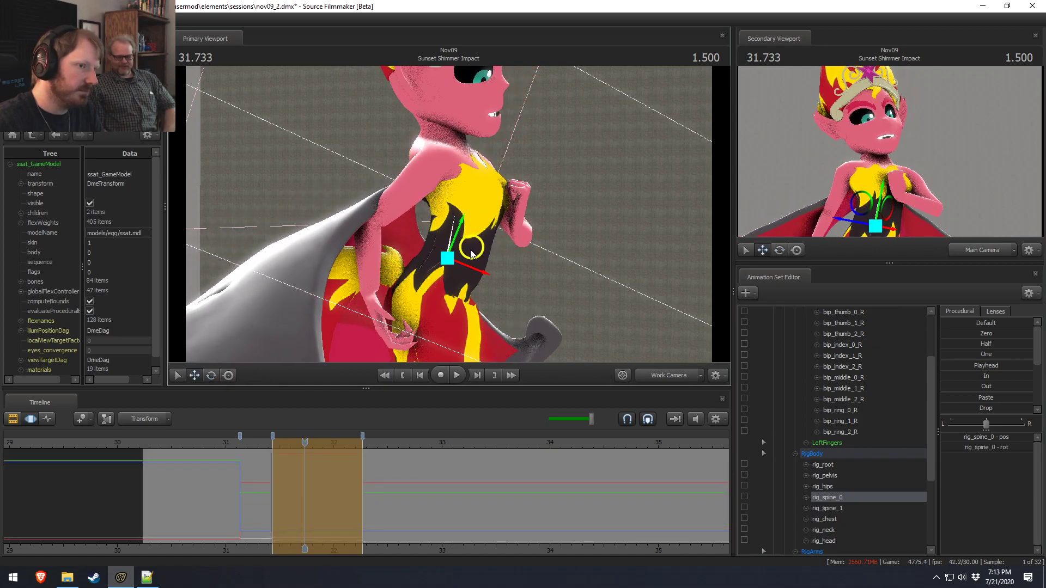
left_click(247, 457)
key("space")
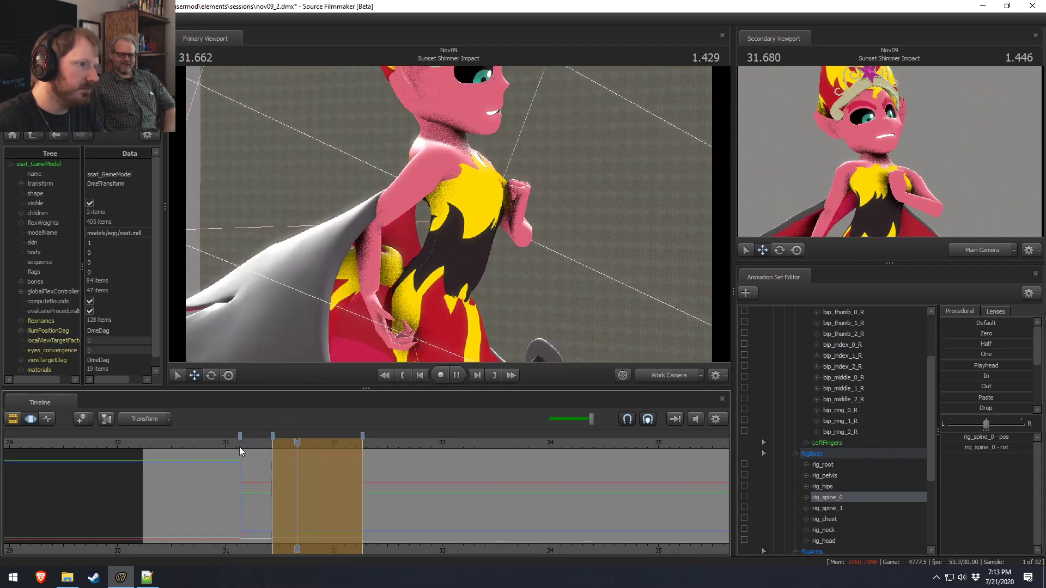
key("space")
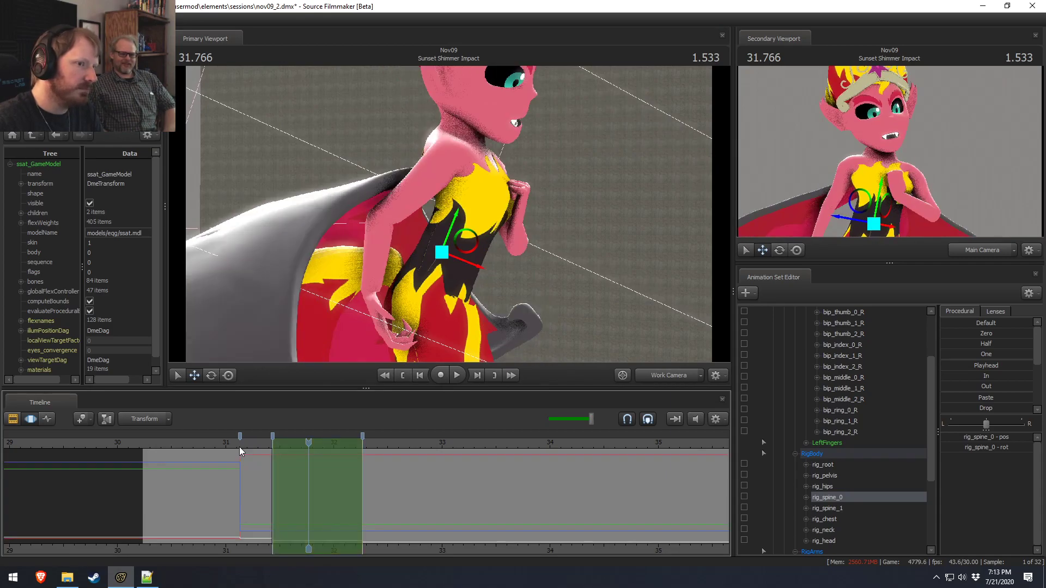
Step: Adjust the lower spine slightly at 31.766 so the torso shifts forward and down
key("e")
mouse_move(465, 250)
left_mouse_down()
mouse_move(474, 240)
mouse_move(469, 255)
left_mouse_up()
key("w")
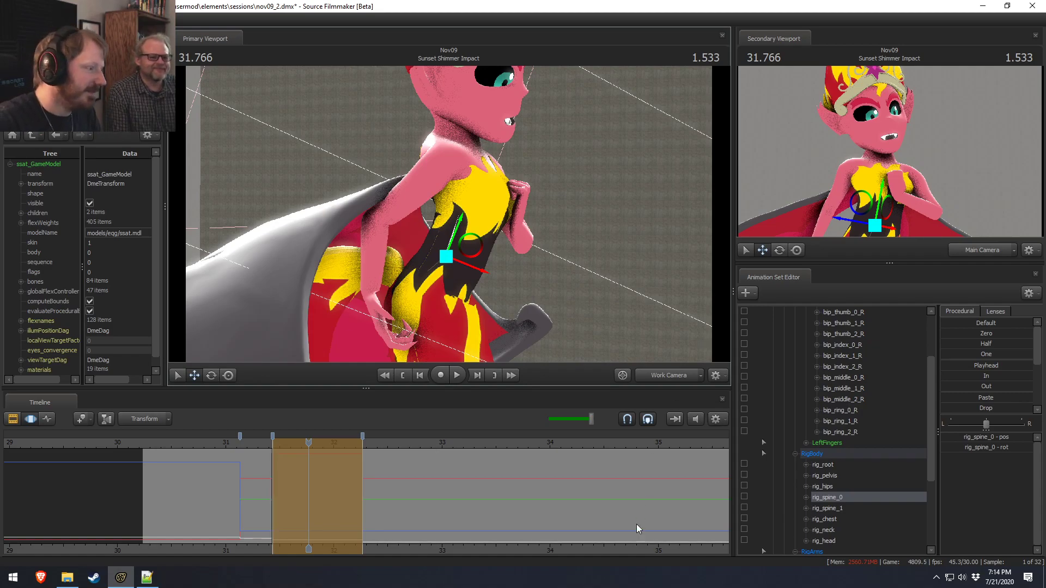
Step: Scrub from 30.933 to 31.300 and replay the shot to review the adjusted torso in motion
left_click(218, 443)
key("F2")
key("F3")
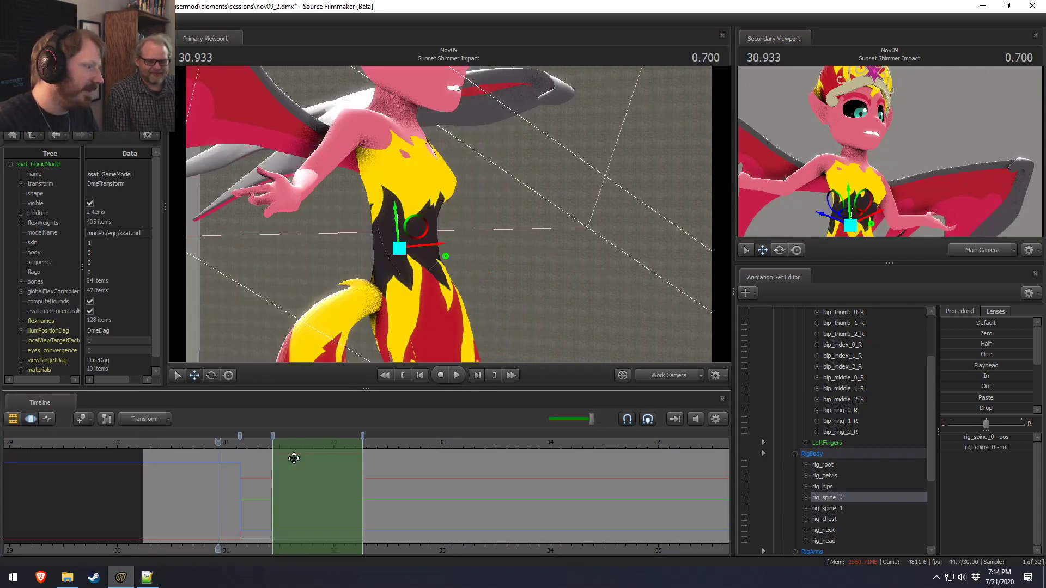
left_click(261, 445)
left_click_drag(260, 446, 257, 446)
key("F2")
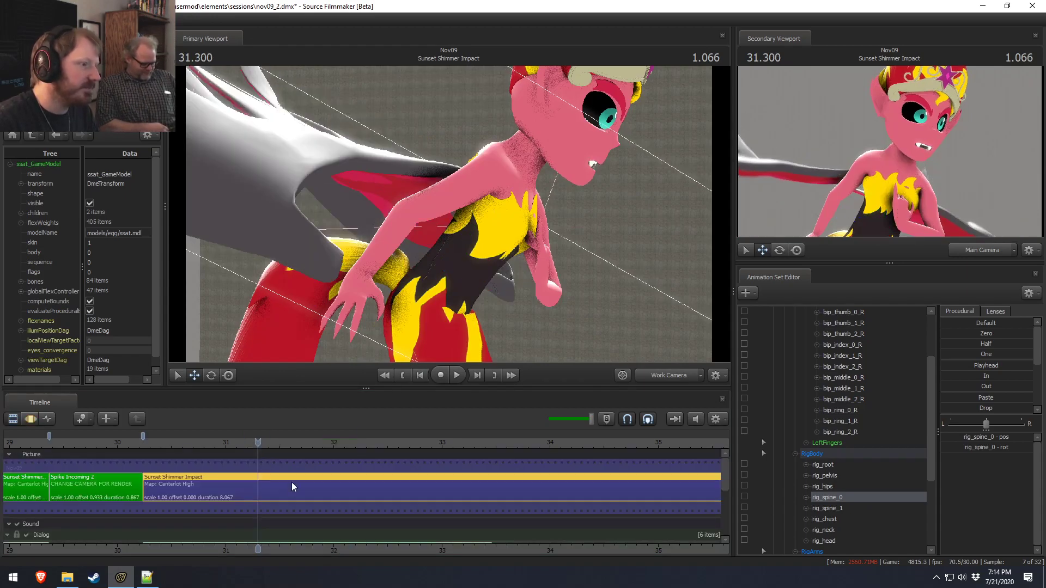
key("F3")
key("space")
key("space")
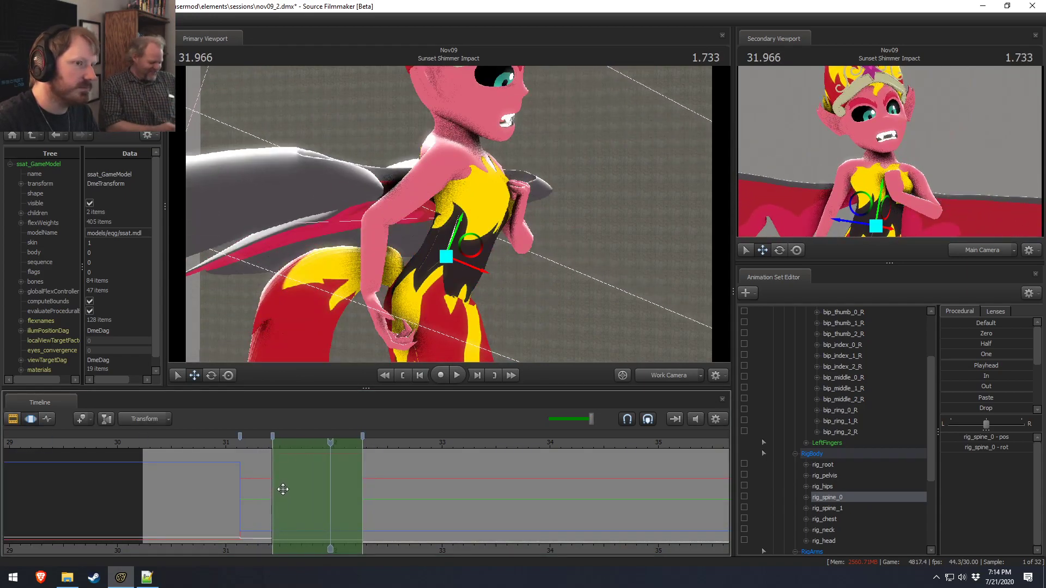
key("space")
key("space")
Step: Set the time selection to span about 32.3 to 32.6 and replay the motion leading into it
left_click_drag(363, 496, 402, 513)
key("Left")
key("Left")
left_click(328, 443)
key("space")
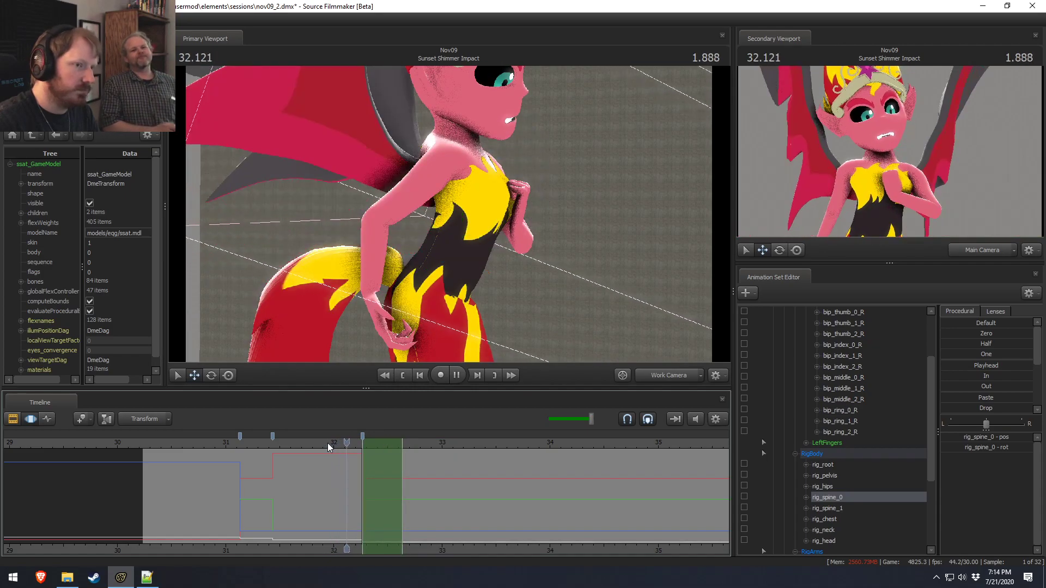
key("space")
Step: Extend the time selection's end to about 33.0 and move the playhead to 32.400 for posing the body
left_click_drag(333, 443, 439, 472)
left_click_drag(605, 305, 612, 308)
key("s")
left_click_drag(293, 441, 378, 441)
left_click_drag(445, 207, 418, 235)
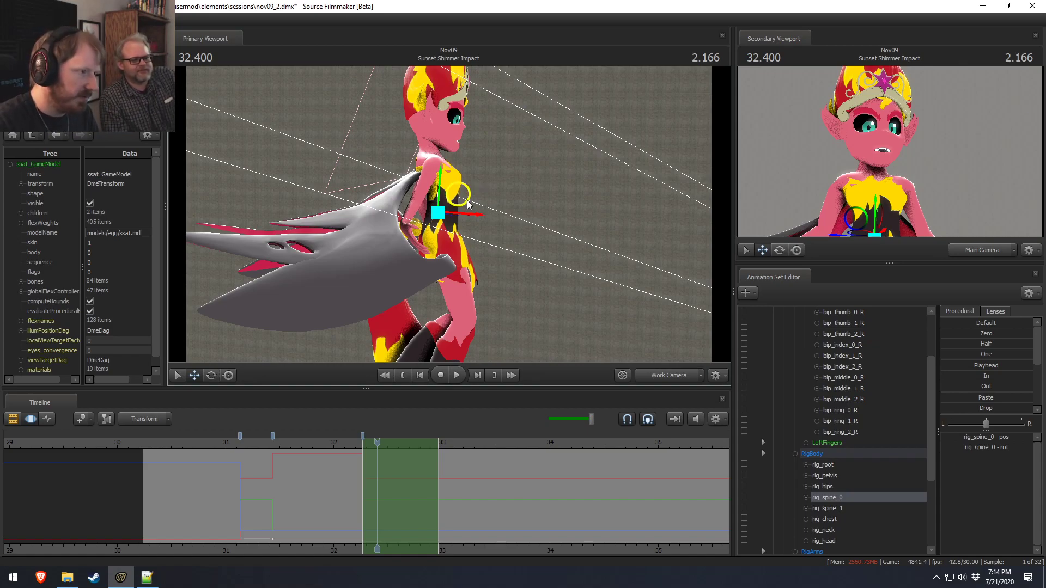
key("w")
left_click_drag(481, 246, 482, 246)
key("ctrl")
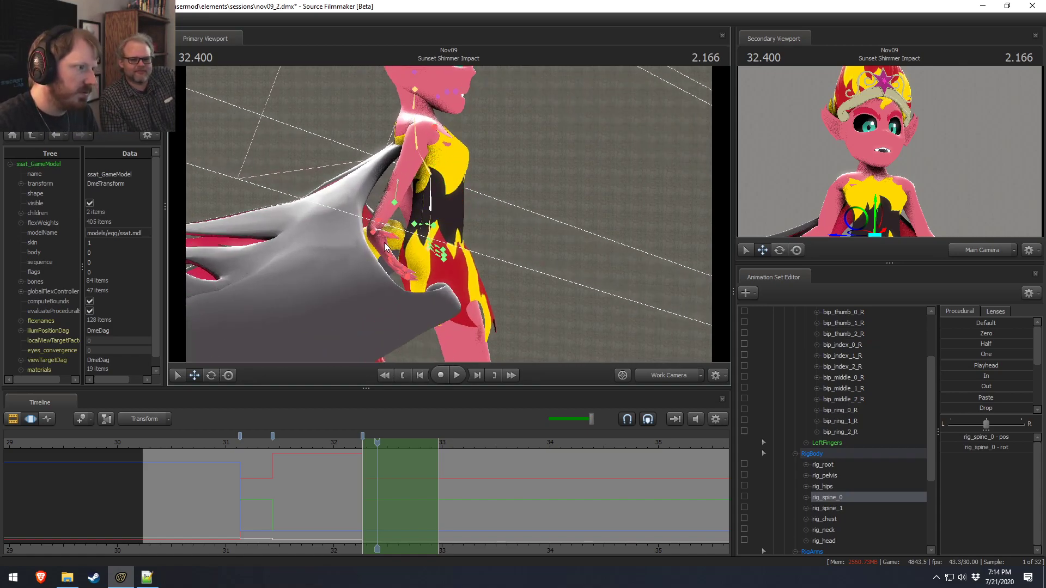
Step: Try raising and rotating the right hand in front of the torso at 32.400
left_click(375, 232, "ctrl")
left_click_drag(427, 226, 574, 145, "alt")
key("e")
left_click_drag(548, 191, 549, 177)
left_click_drag(629, 168, 492, 211, "alt")
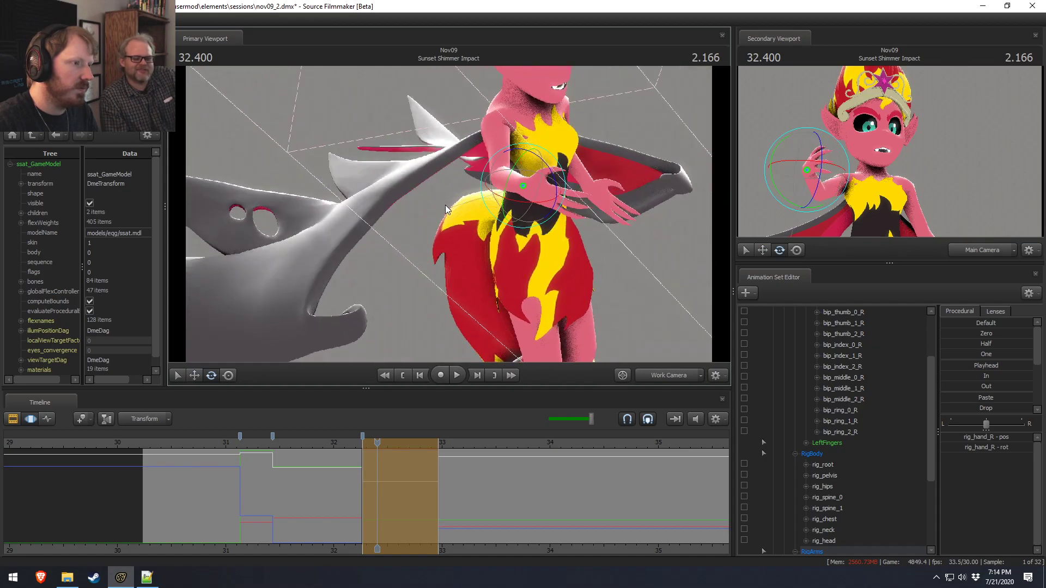
key("Escape")
Step: Reposition the right hand beside the hip at 32.400
left_click_drag(578, 197, 544, 191, "alt")
key("w")
left_click_drag(439, 229, 488, 185)
key("e")
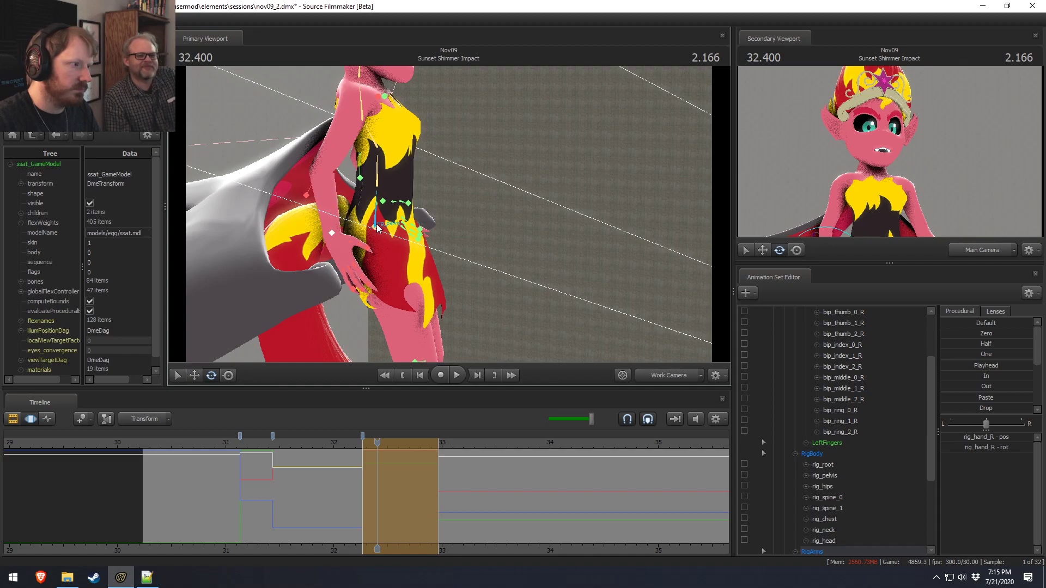
Step: Rotate the pelvis at 32.400 so the upper body leans forward
left_click(377, 228)
left_click_drag(403, 215, 414, 225)
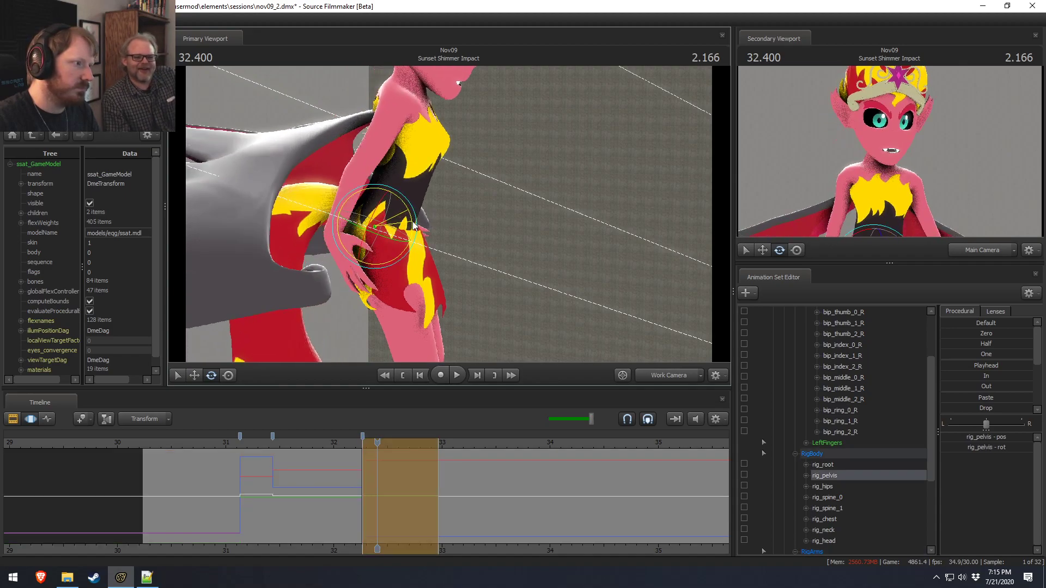
scroll(795, 479, "down", 1)
scroll(703, 457, "down", 1)
Step: Select both foot controls and set their rotation mode to World
mouse_move(479, 229)
left_mouse_down()
mouse_move(474, 289)
mouse_move(498, 234)
left_mouse_up()
key("s")
left_click(457, 240, "ctrl")
left_click(454, 250, "ctrl")
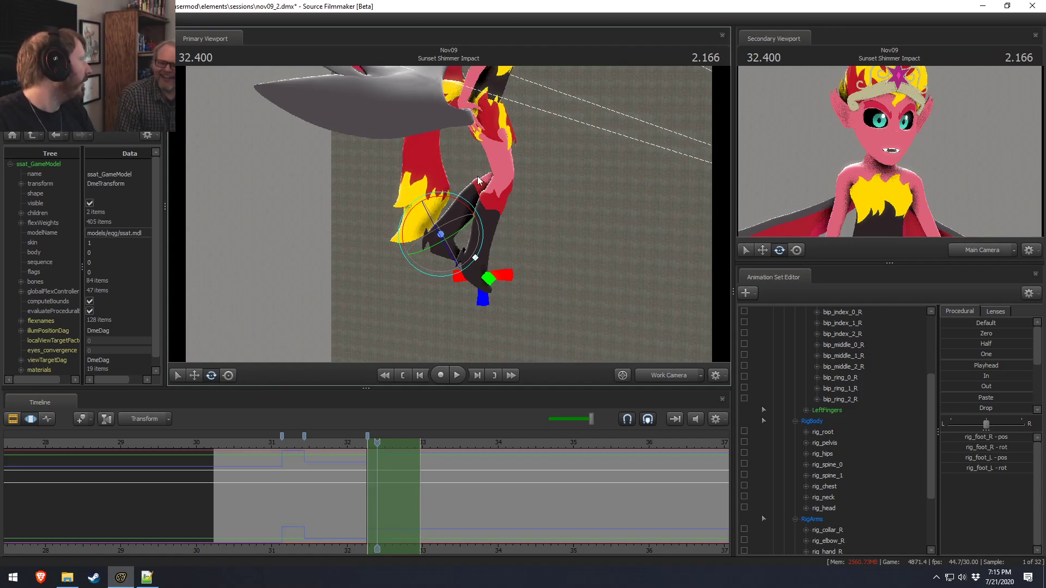
right_click(447, 228)
mouse_move(480, 252)
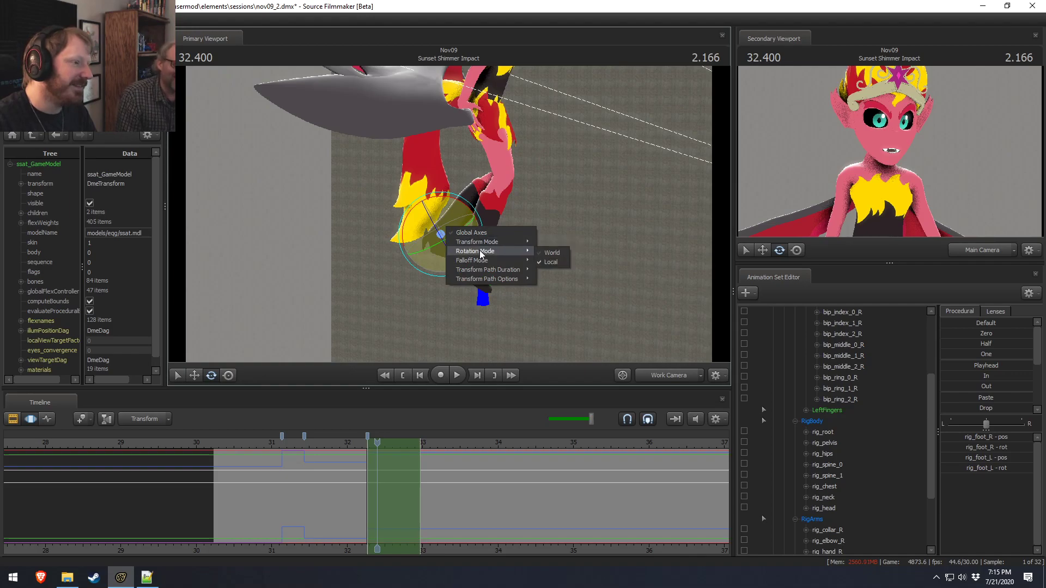
left_click(550, 254)
left_click(455, 217)
Step: Move both feet up and back at 32.400 so the knees bend beneath the body
left_click_drag(455, 217, 420, 190)
key("e")
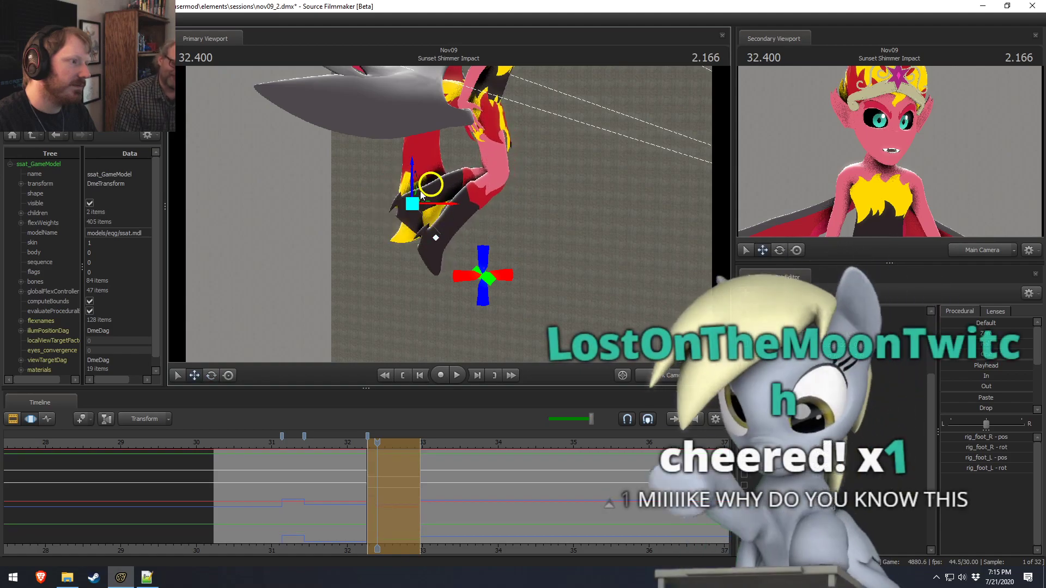
right_click_drag(432, 178, 490, 183)
left_click_drag(425, 221, 490, 222, "alt")
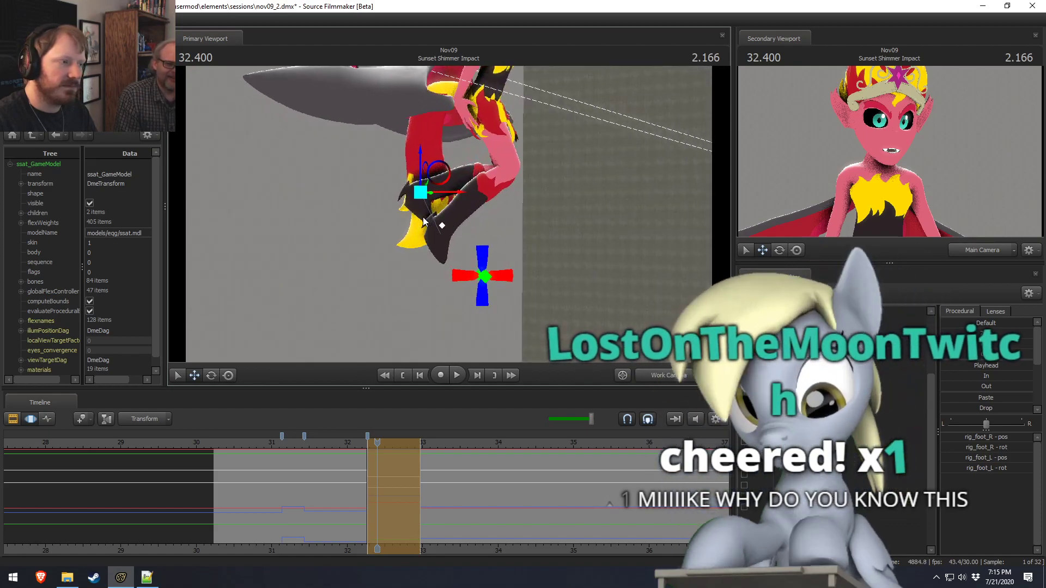
Step: Rotate and adjust the right foot beneath the body at 32.400
left_click(447, 215)
left_click_drag(453, 209, 433, 220)
left_click(442, 225)
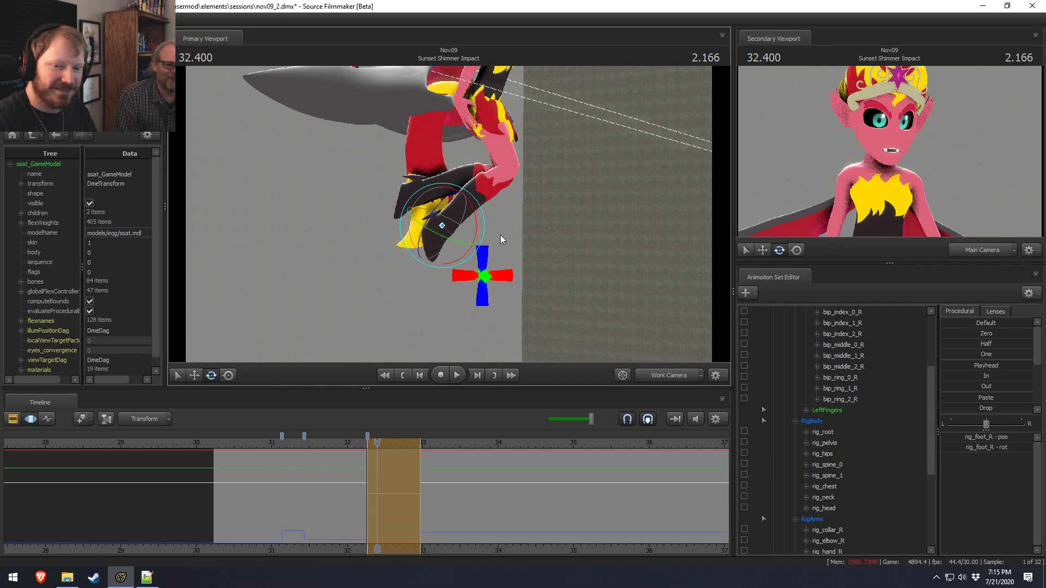
middle_click_drag(485, 228, 475, 243)
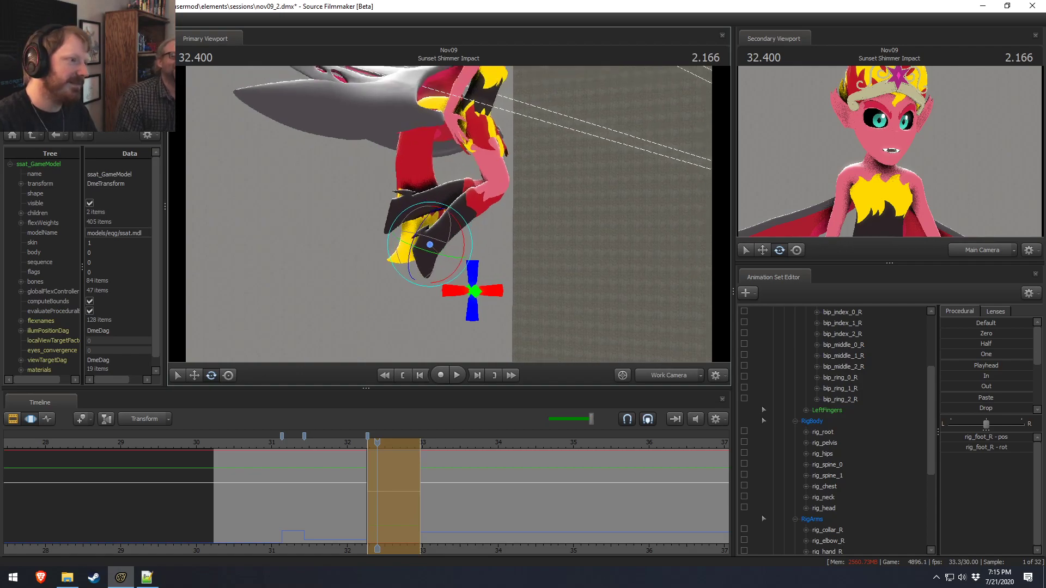
middle_click_drag(469, 179, 436, 241)
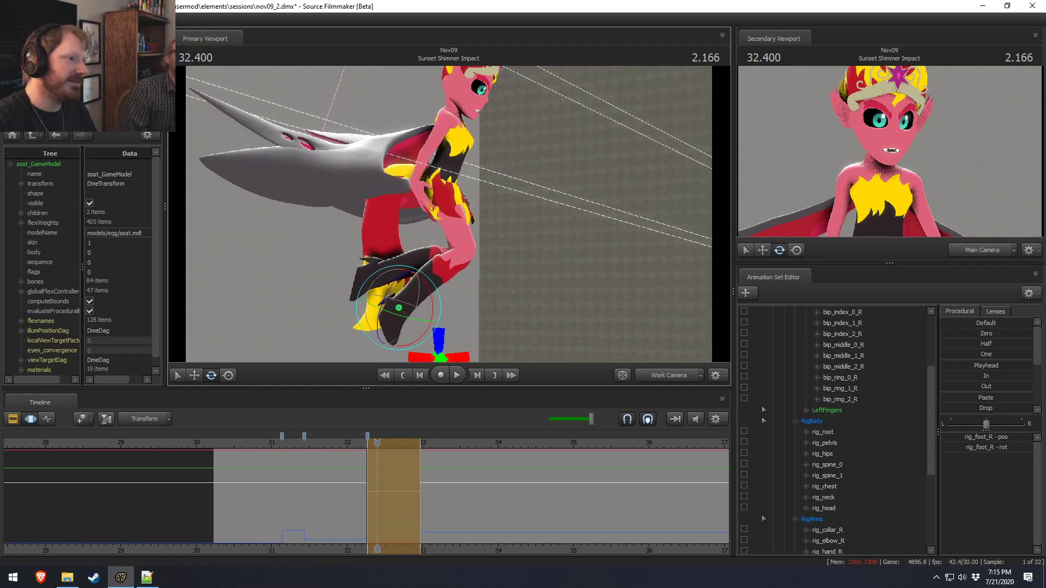
left_click_drag(469, 180, 523, 180, "alt")
left_click(445, 162)
left_click_drag(445, 162, 485, 159)
key("ctrl+z")
Step: Move the right hand from the hip up and forward so the arm reaches out in front of the body at 32.400
left_click(437, 181, "ctrl")
left_click(453, 159)
left_click(418, 182, "ctrl")
key("w")
mouse_move(418, 181)
left_mouse_down()
mouse_move(481, 141)
mouse_move(520, 141)
mouse_move(514, 125)
left_mouse_up()
key("e")
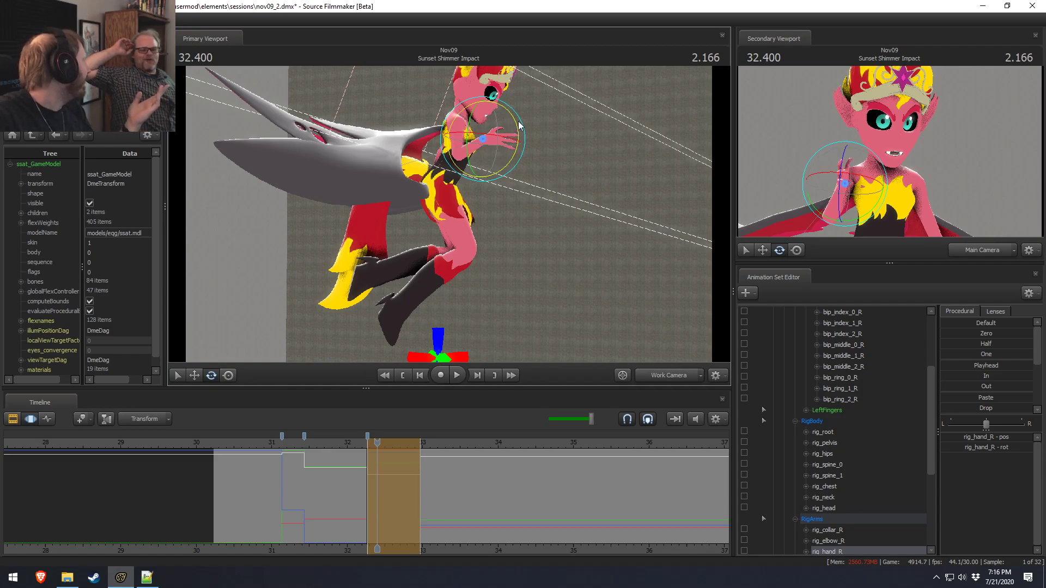
key("w")
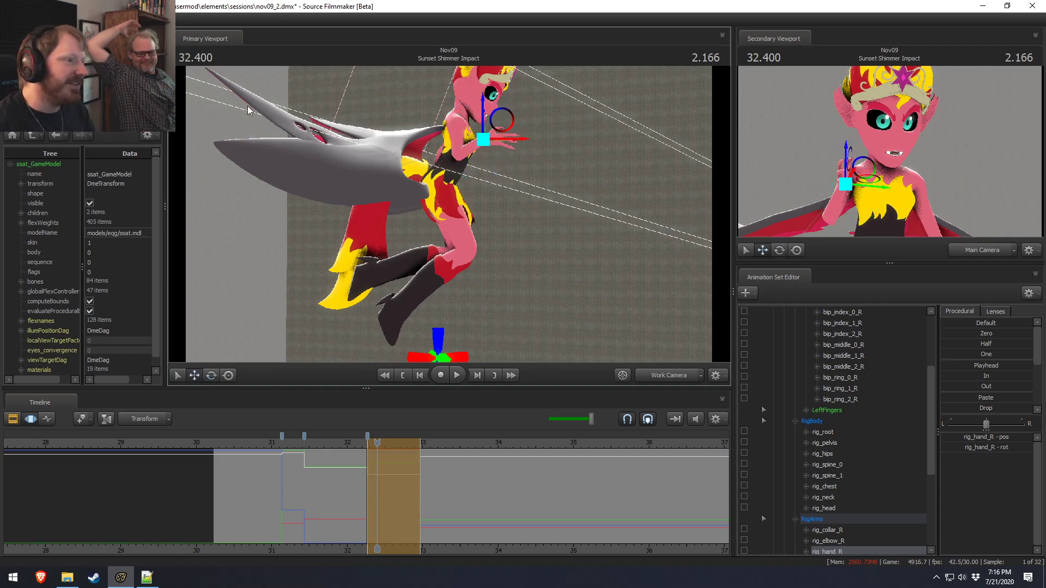
left_click_drag(502, 125, 539, 121)
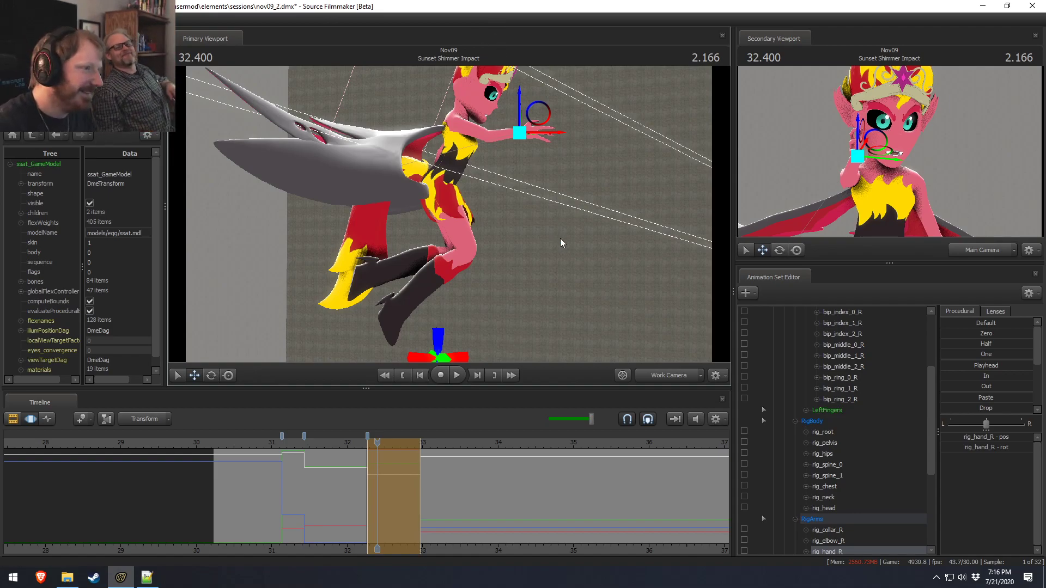
Step: Move the right hand inward in front of the chest and adjust its rotation at 32.400
left_click_drag(562, 234, 485, 262, "alt")
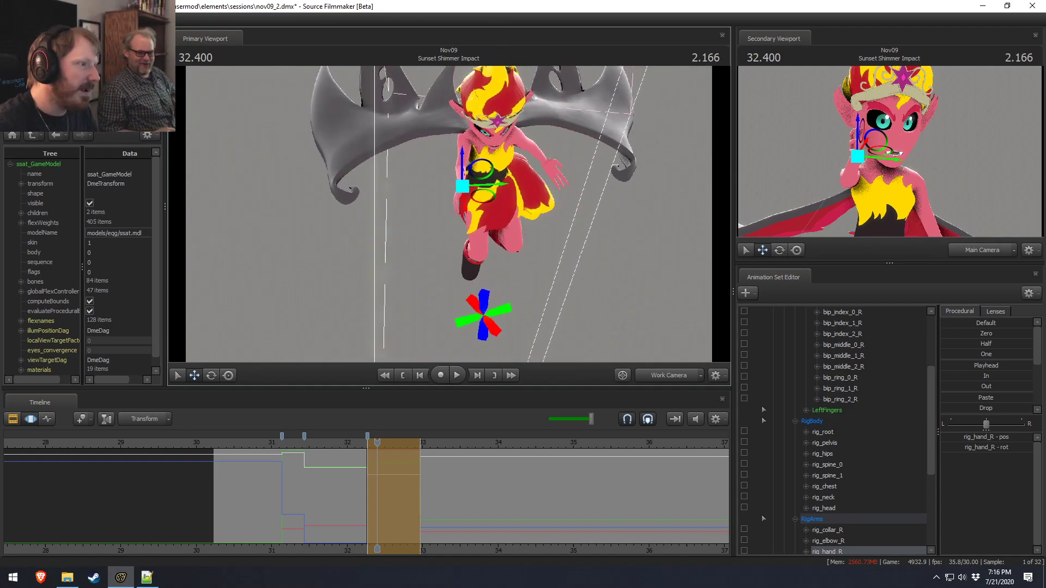
left_click_drag(449, 215, 452, 234, "alt")
left_click_drag(396, 149, 404, 102, "alt")
right_click_drag(436, 180, 475, 240, "alt")
left_click_drag(479, 199, 594, 218)
key("e")
key("w")
mouse_move(466, 200)
left_mouse_down()
mouse_move(444, 205)
mouse_move(463, 214)
left_mouse_up()
key("e")
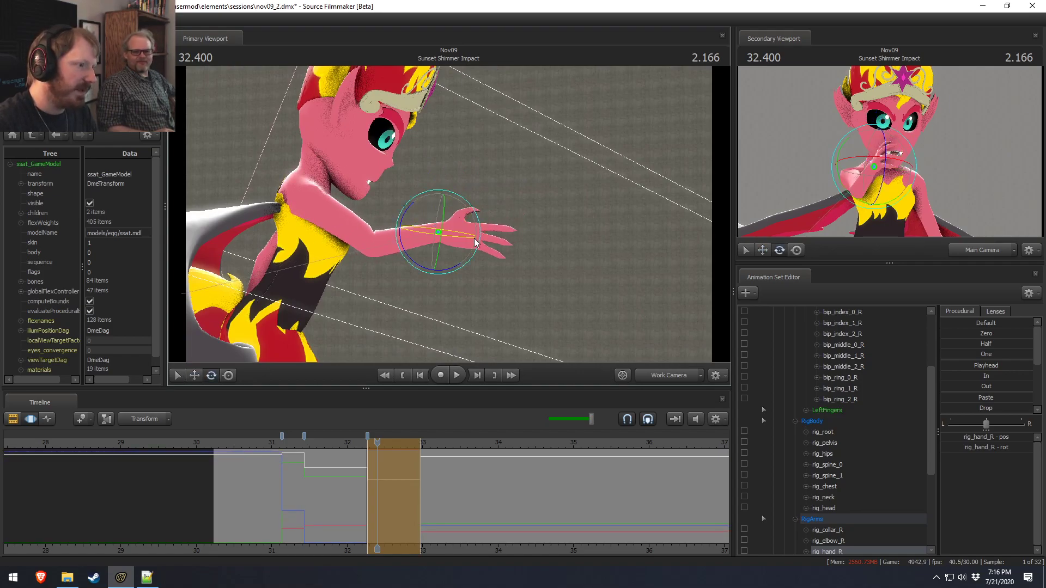
left_click_drag(449, 270, 456, 271)
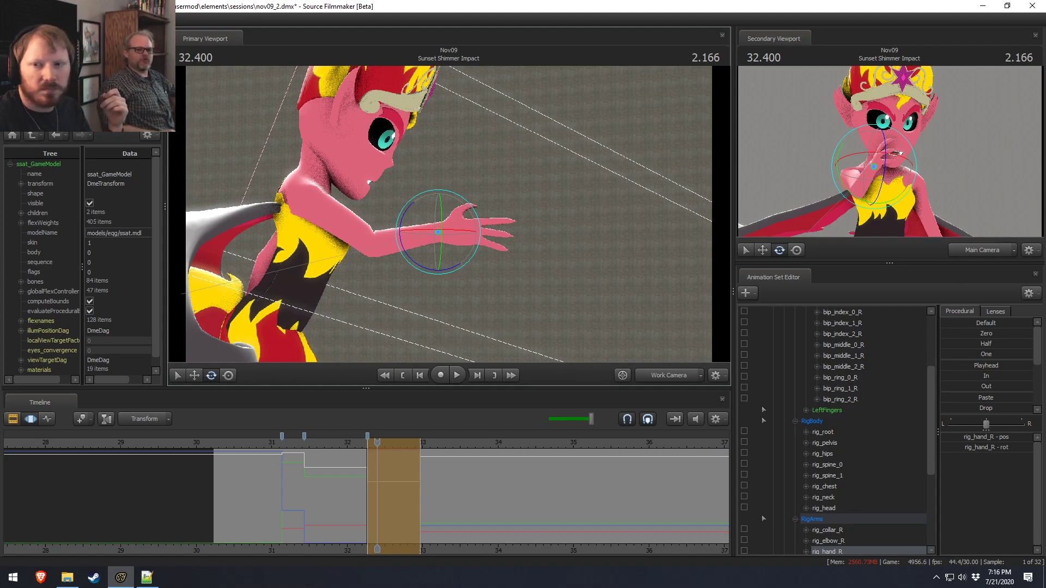
Step: Switch to the Brave browser, search Google for "argodaemon fallout 4 stream" and widen the window
key("alt+Tab")
left_click_drag(1045, 171, 293, 159)
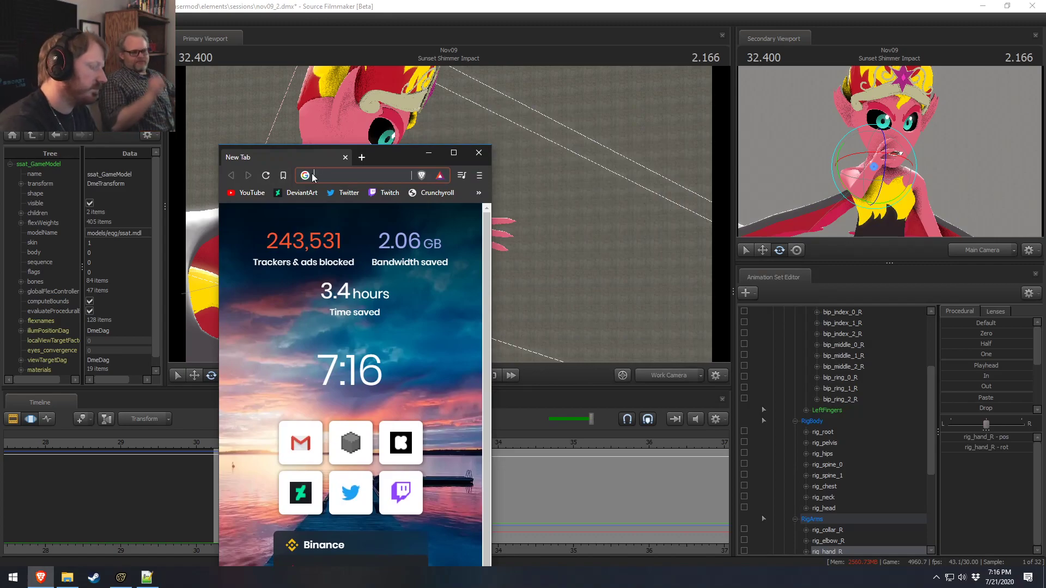
type("argodaemon fallout ")
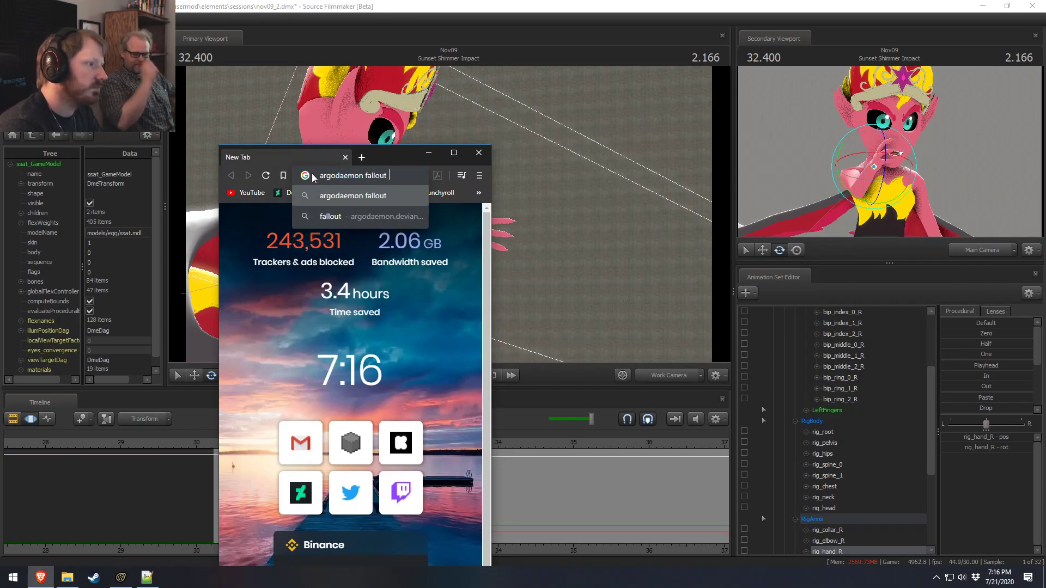
type("4 stream")
key("Return")
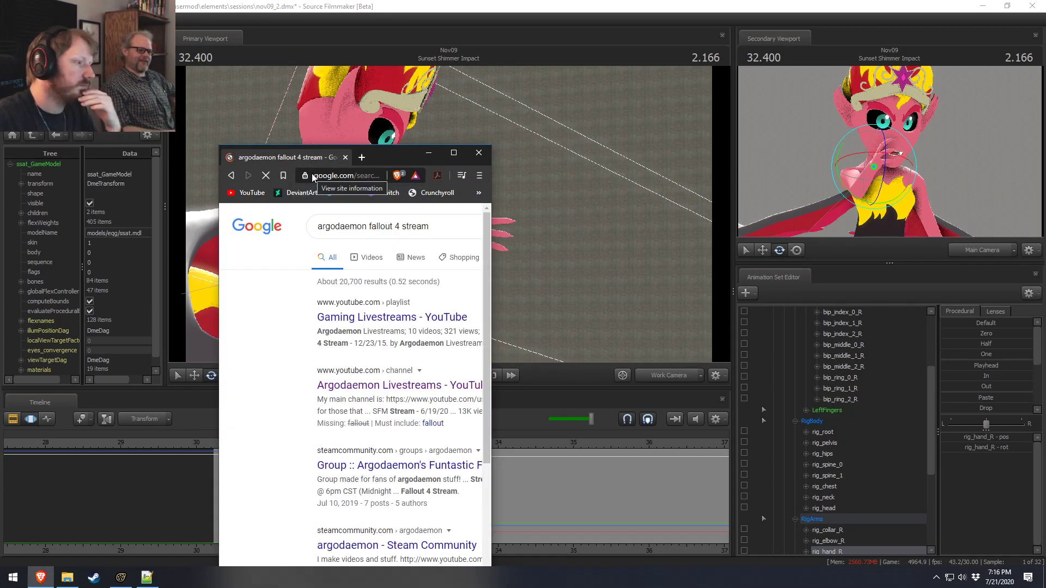
left_click_drag(495, 360, 832, 375)
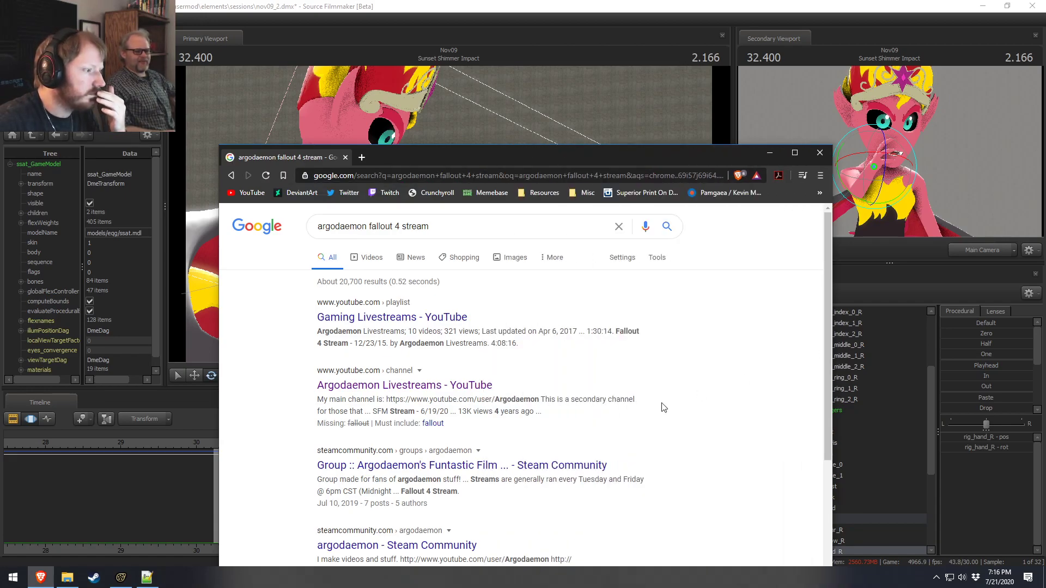
Step: Open the Gaming Livestreams playlist and copy the link address of "Fallout 4 Stream - 7/3/16"
left_click(444, 318)
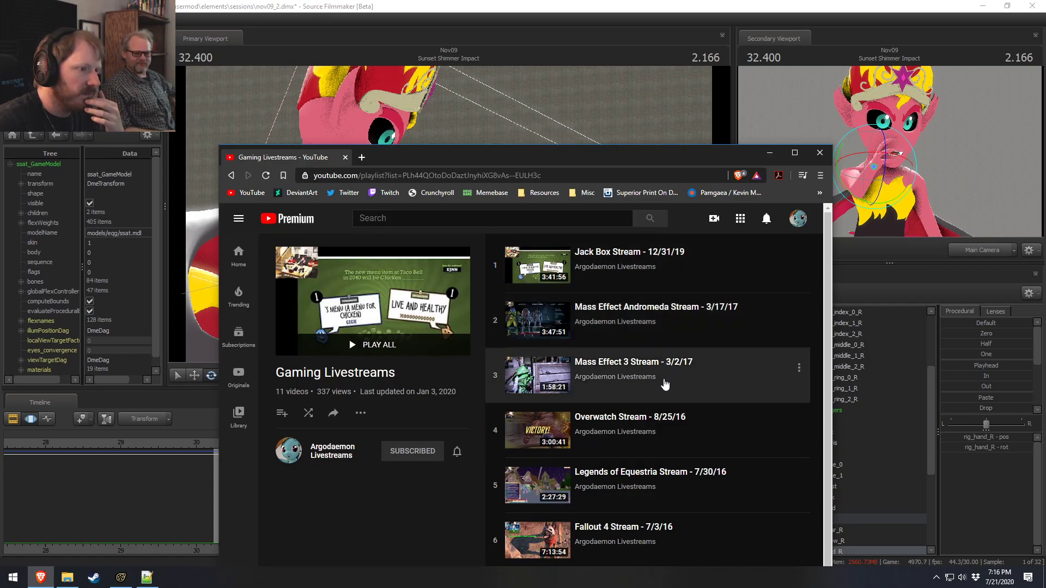
scroll(667, 388, "down", 2)
scroll(668, 388, "down", 3)
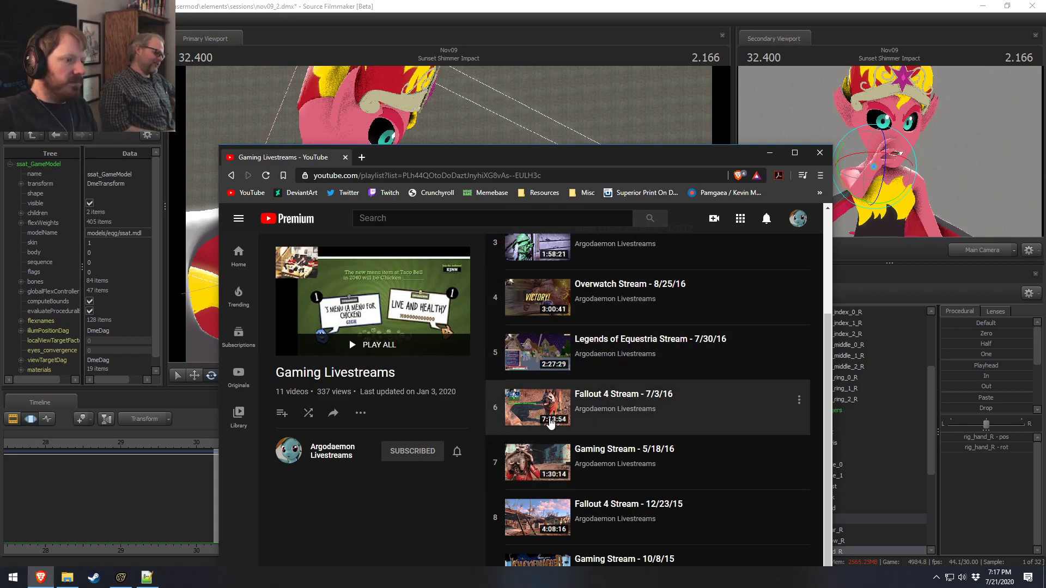
left_click_drag(627, 157, 640, 76)
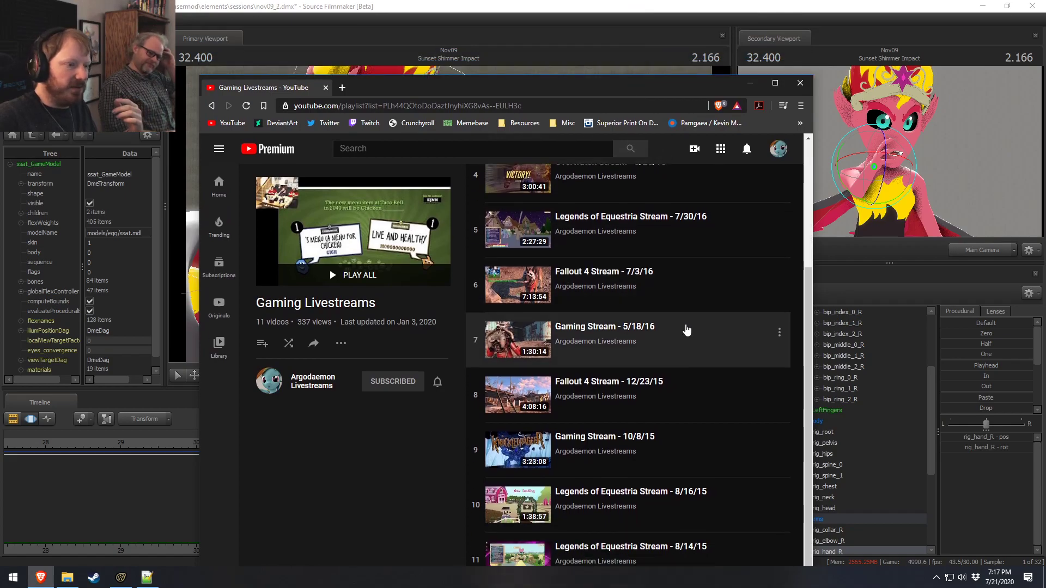
scroll(597, 338, "up", 4)
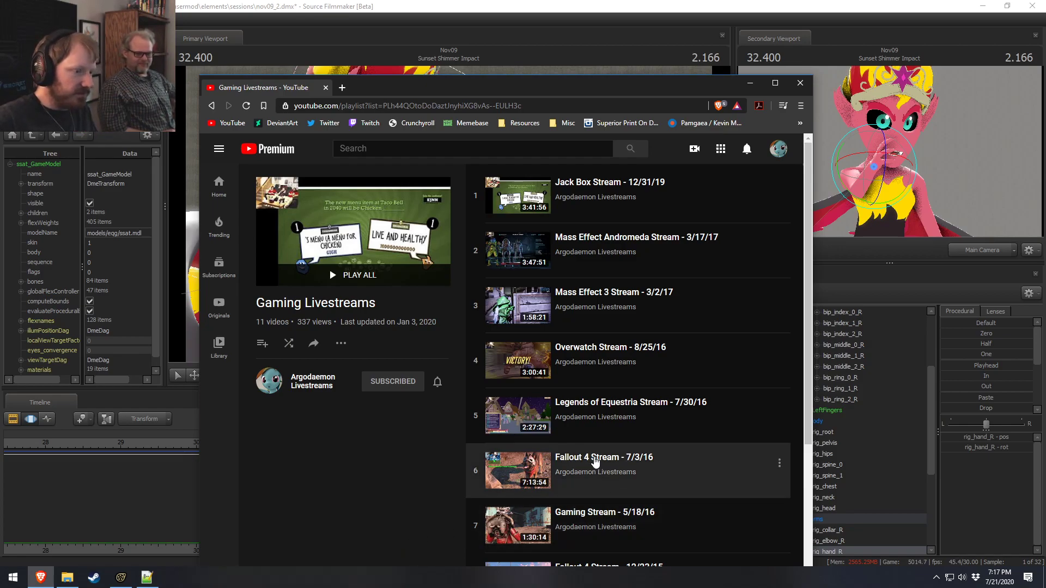
right_click(527, 477)
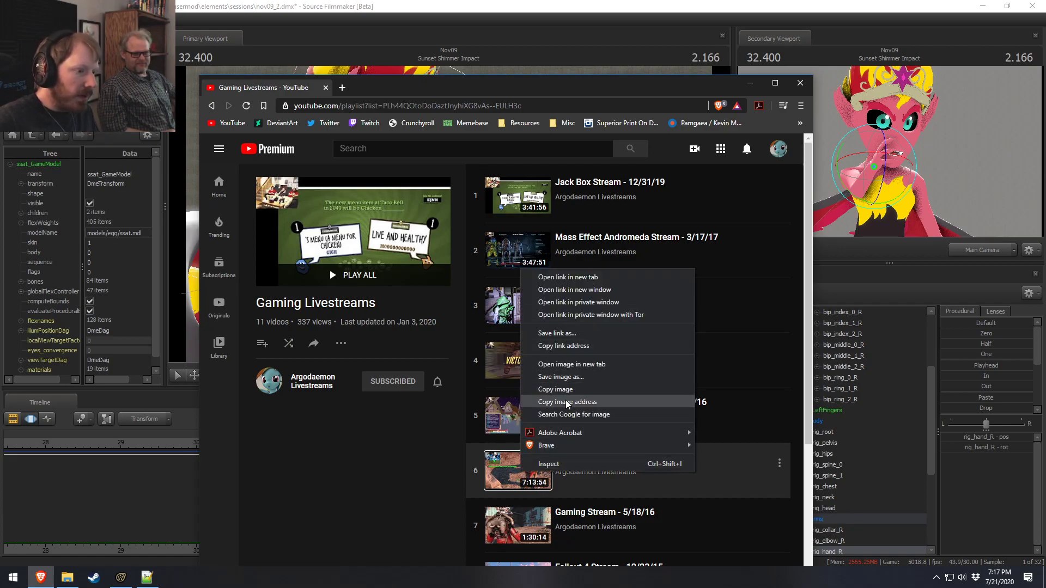
left_click(565, 346)
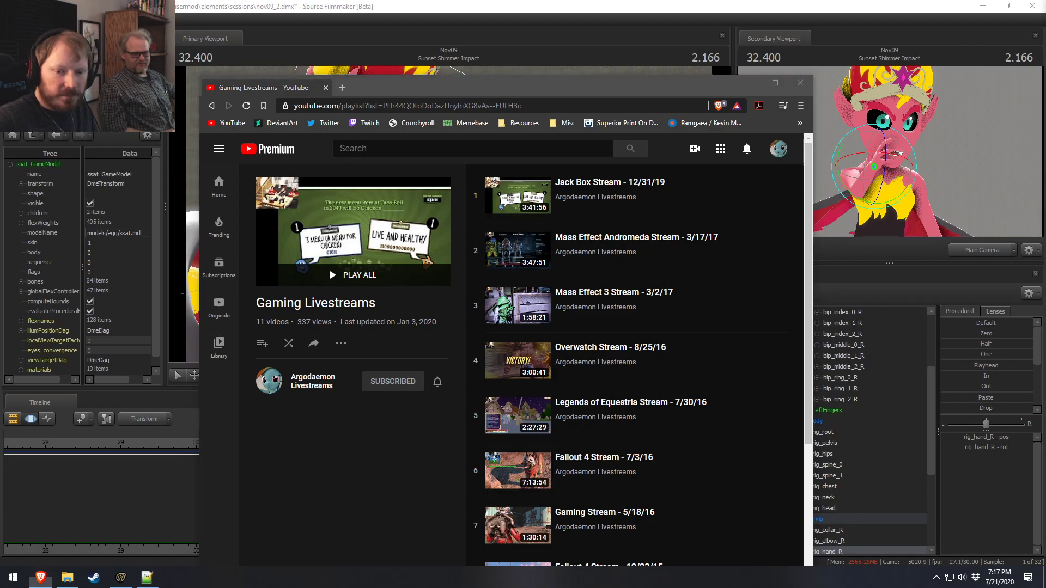
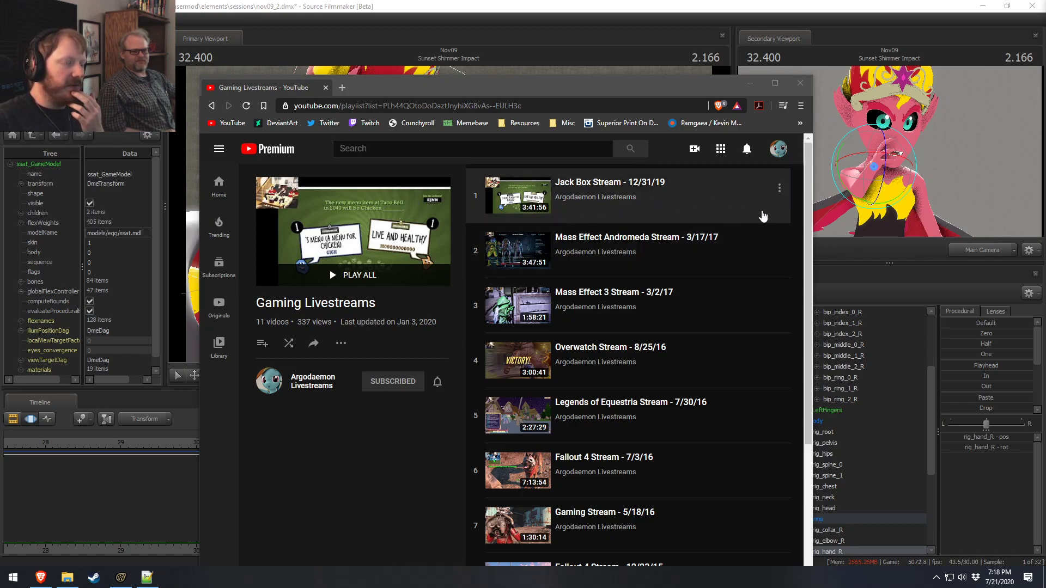
Step: Look through the playlist's remaining streams and return to Source Filmmaker
scroll(661, 264, "down", 3)
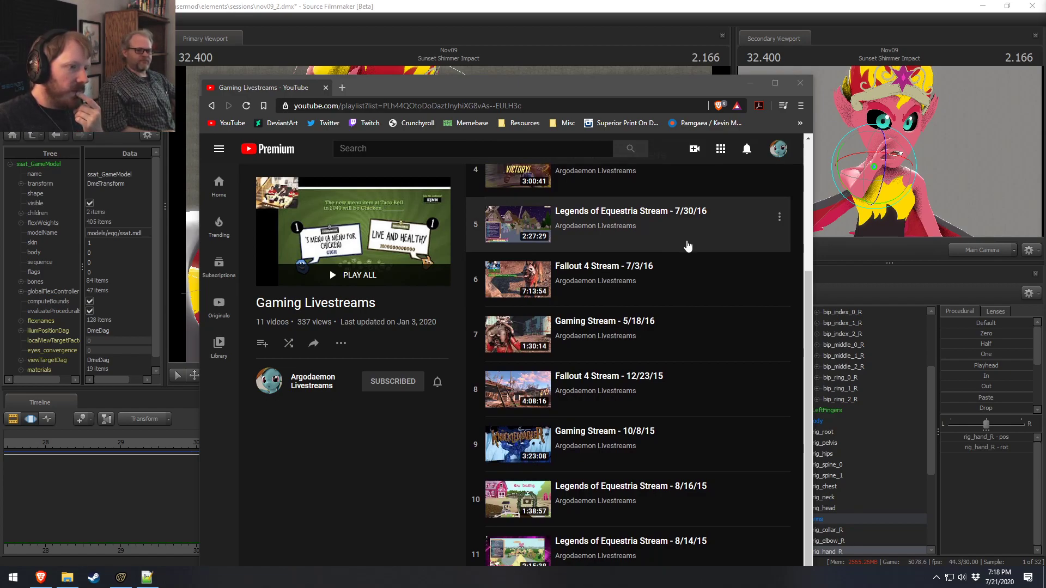
scroll(687, 246, "up", 3)
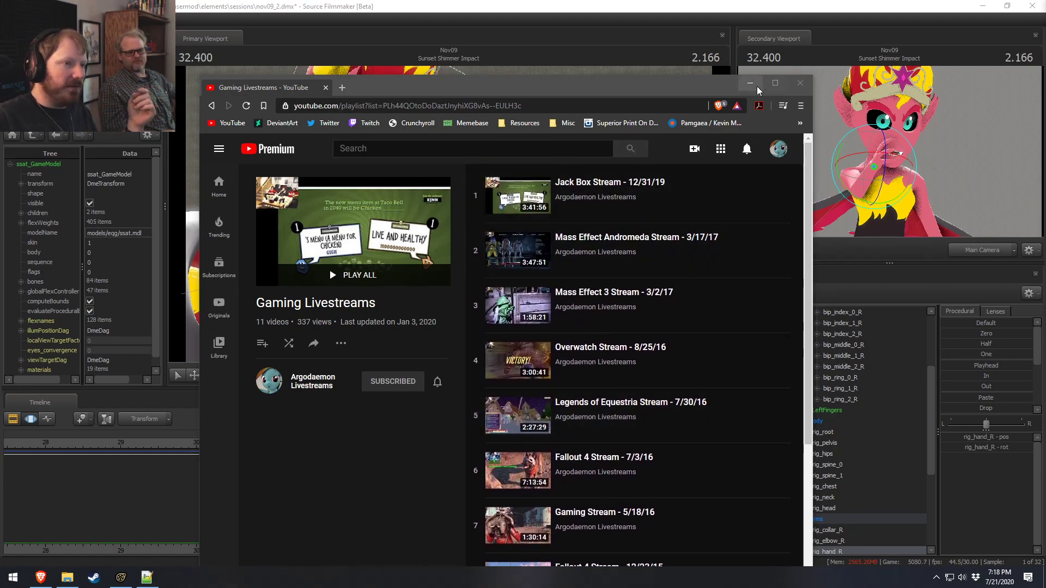
left_click(750, 83)
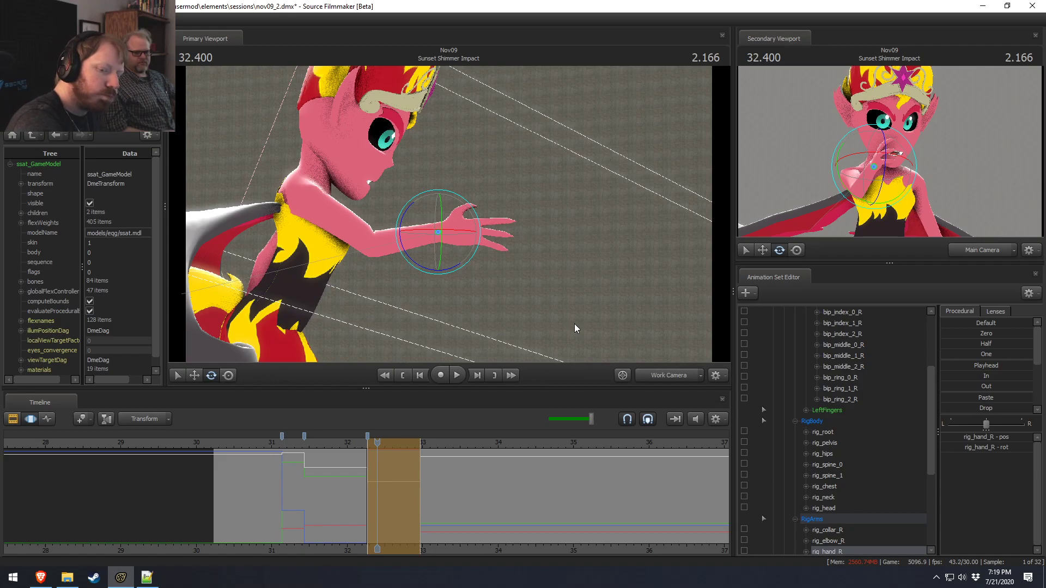
Step: Play back the shot up to about 32.5 to review the transition into the new pose
left_click(315, 443)
key("space")
key("space")
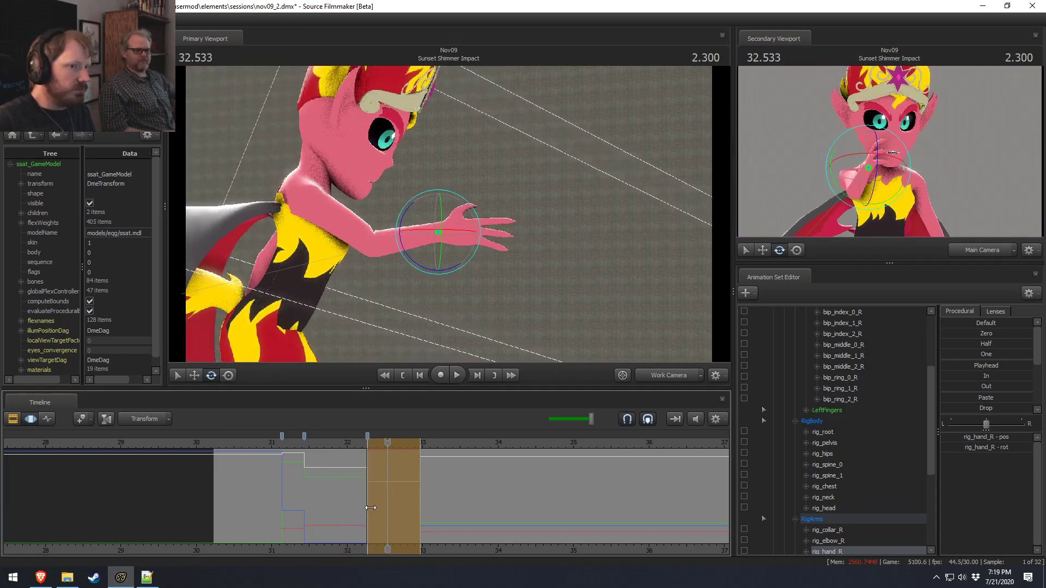
left_click(345, 443)
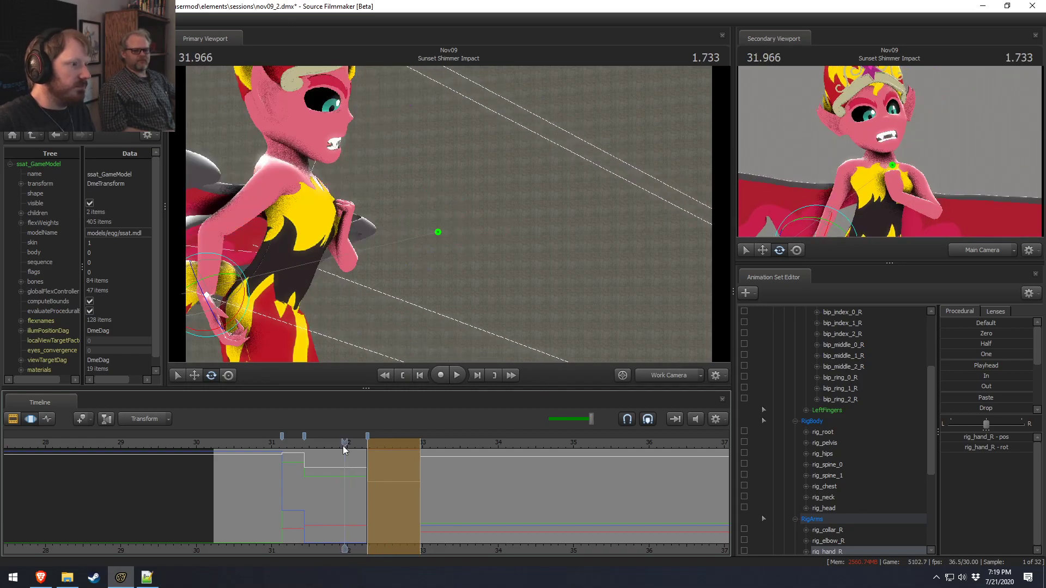
key("space")
key("space")
left_click(477, 230)
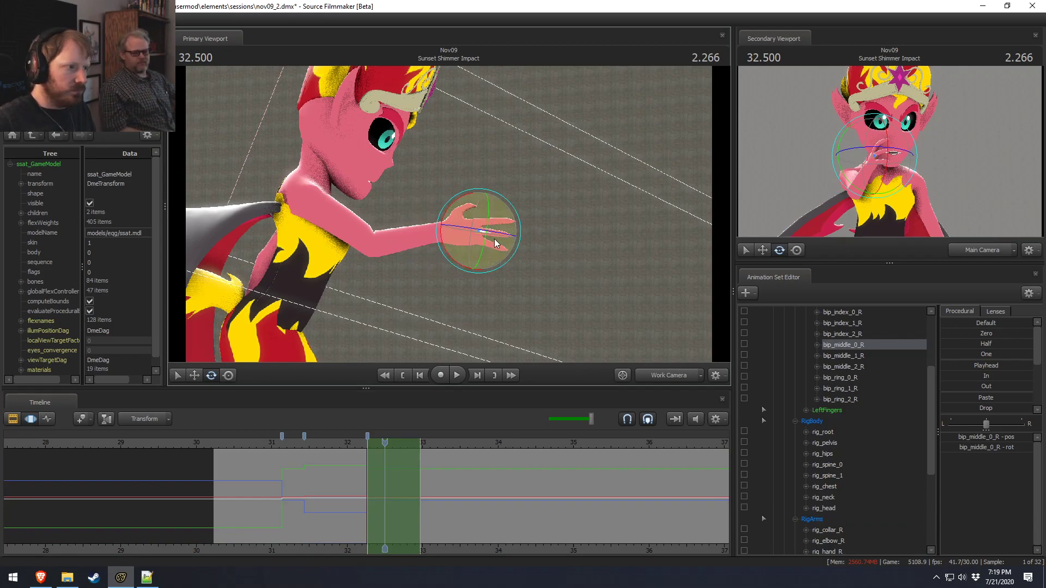
left_click_drag(461, 239, 444, 218)
key("ctrl+z")
Step: Rotate the right hand at 32.500 so the palm faces down
left_click(436, 227)
left_click(446, 183)
key("t")
left_click_drag(368, 138, 376, 224)
key("w")
Step: Reposition the right elbow control, rig_elbow_R, at 32.500 so the elbow lifts outward
left_click_drag(443, 281, 517, 238, "alt")
left_click(494, 238, "ctrl")
left_click(430, 231, "ctrl")
mouse_move(430, 231)
left_mouse_down("alt")
mouse_move(398, 229)
mouse_move(448, 229)
mouse_move(439, 240)
mouse_move(434, 216)
left_mouse_up("alt")
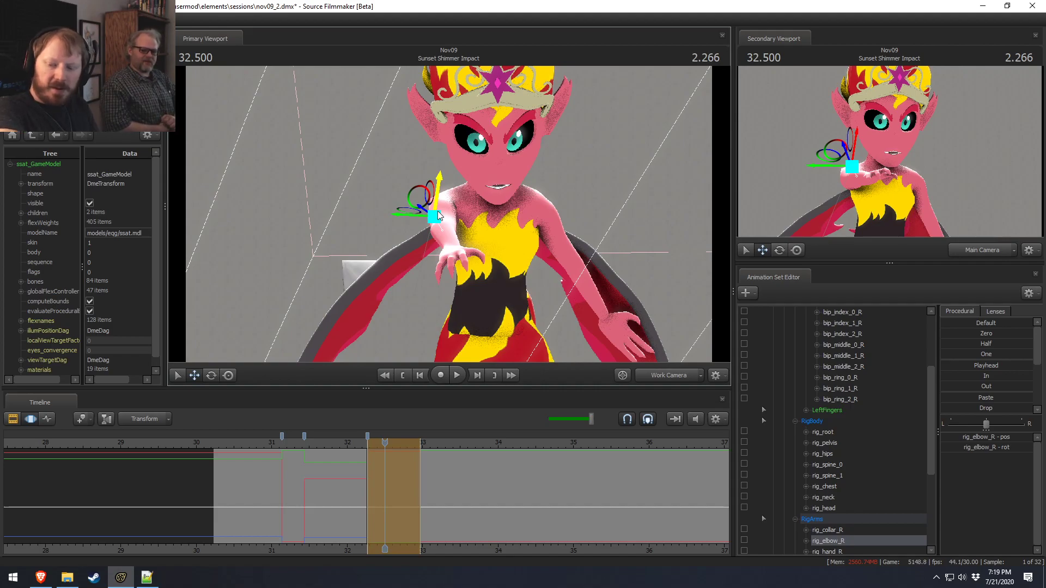
mouse_move(438, 212)
left_mouse_down("alt")
mouse_move(452, 261)
mouse_move(444, 234)
mouse_move(512, 216)
mouse_move(545, 234)
mouse_move(501, 245)
mouse_move(512, 234)
mouse_move(463, 213)
mouse_move(434, 220)
left_mouse_up("alt")
Step: Reposition the right hand in front of the body at 32.500 with the arm extended forward
left_click(392, 205)
mouse_move(511, 265)
left_mouse_down("alt")
mouse_move(486, 258)
mouse_move(511, 253)
mouse_move(520, 285)
mouse_move(515, 278)
left_mouse_up("alt")
left_click(508, 278)
left_click_drag(515, 278, 536, 252, "alt")
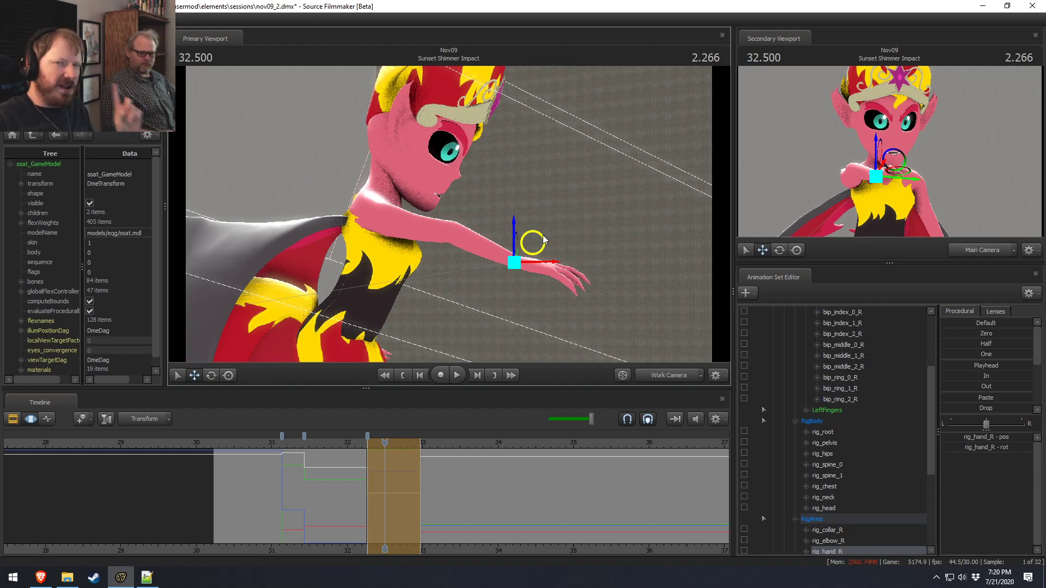
left_click_drag(594, 241, 439, 245)
left_click(442, 231)
Step: Rotate the outer index finger bones of the right hand, bip_index_1_R and bip_index_2_R, to adjust the finger's bend
mouse_move(542, 252)
left_mouse_down("alt")
mouse_move(583, 264)
mouse_move(545, 253)
left_mouse_up("alt")
left_click_drag(457, 217, 504, 221, "alt")
mouse_move(473, 185)
left_mouse_down()
mouse_move(460, 188)
mouse_move(474, 185)
left_mouse_up()
left_click(473, 204, "ctrl")
key("e")
mouse_move(520, 232)
left_mouse_down("ctrl")
mouse_move(511, 214)
mouse_move(490, 208)
left_mouse_up("ctrl")
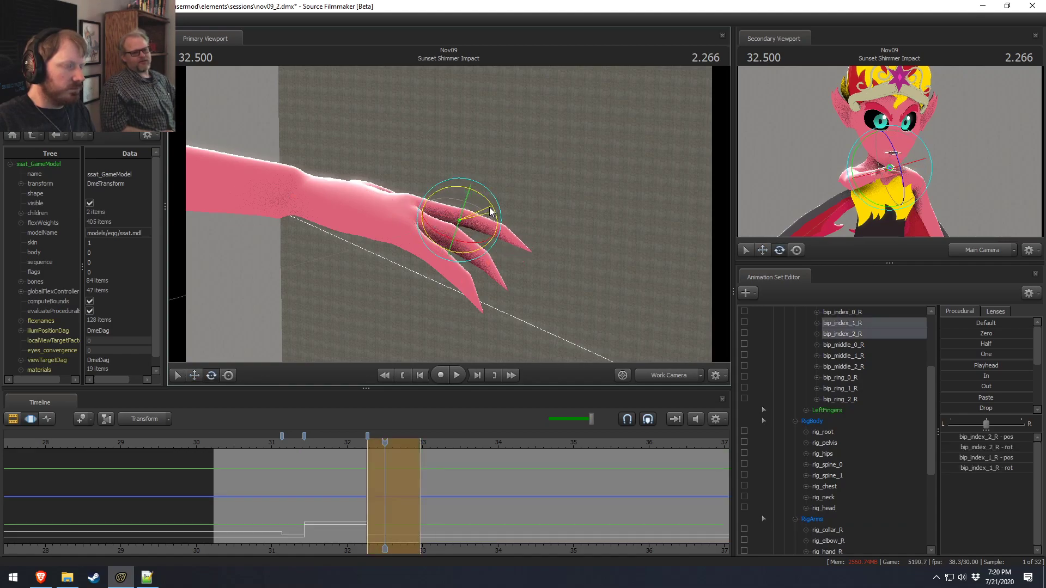
left_click(493, 235, "ctrl")
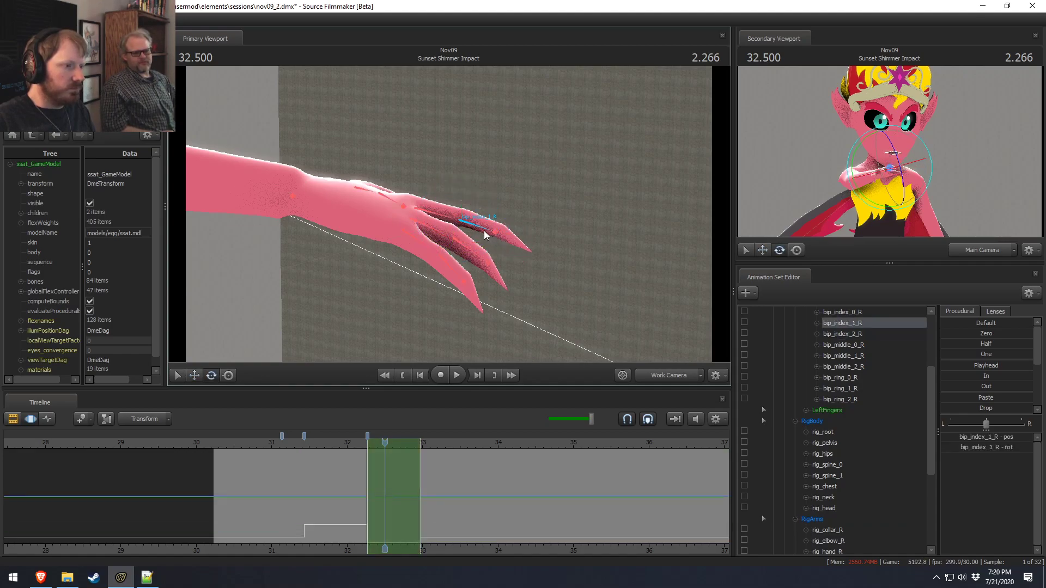
left_click(499, 237)
left_click_drag(528, 226, 527, 218)
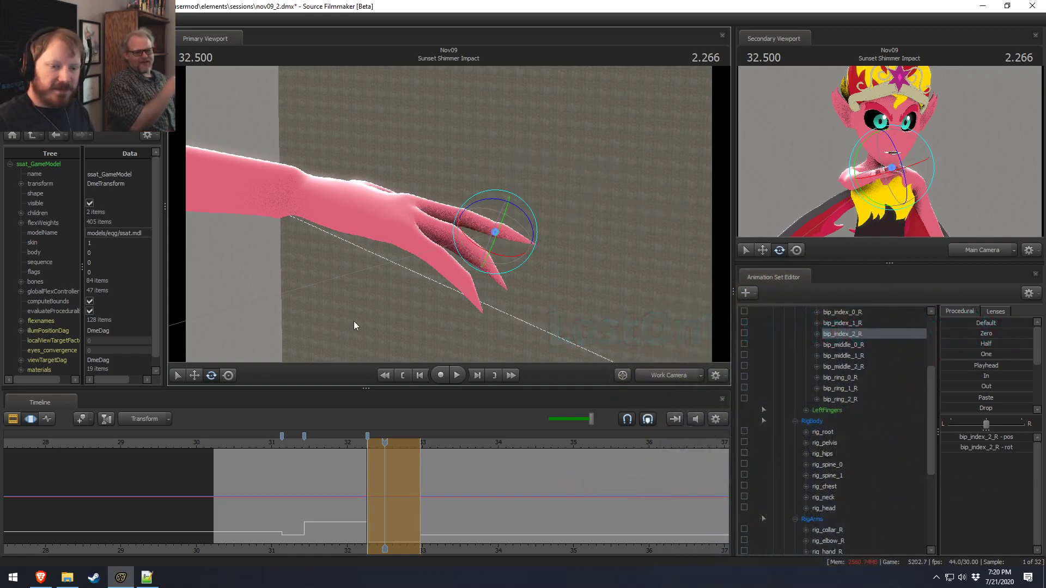
Step: Select all middle and ring finger bones of the right hand and try rotating them together
left_click_drag(367, 316, 404, 292, "alt")
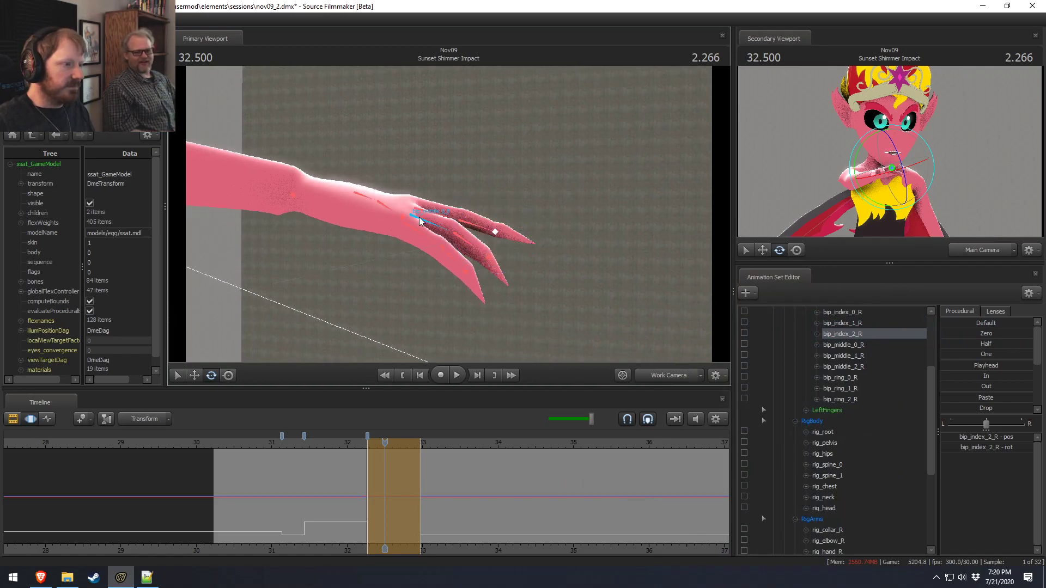
left_click(420, 220)
mouse_move(502, 274)
left_mouse_down("ctrl")
mouse_move(464, 222)
mouse_move(418, 216)
left_mouse_up("ctrl")
left_click_drag(530, 282, 467, 232, "ctrl")
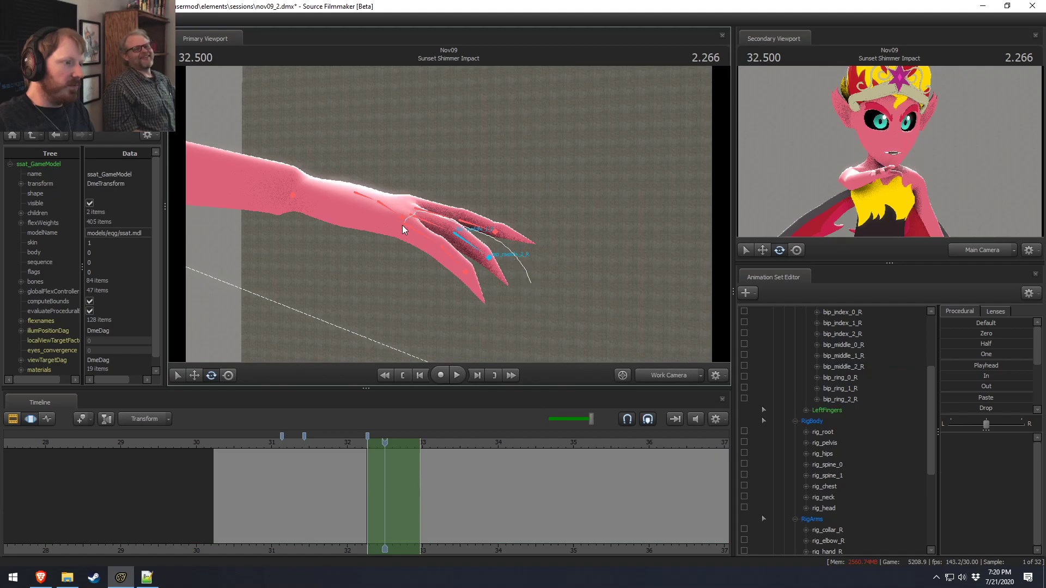
left_click_drag(493, 304, 511, 299, "ctrl")
left_click(420, 232, "ctrl+shift")
left_click(423, 221, "ctrl+shift")
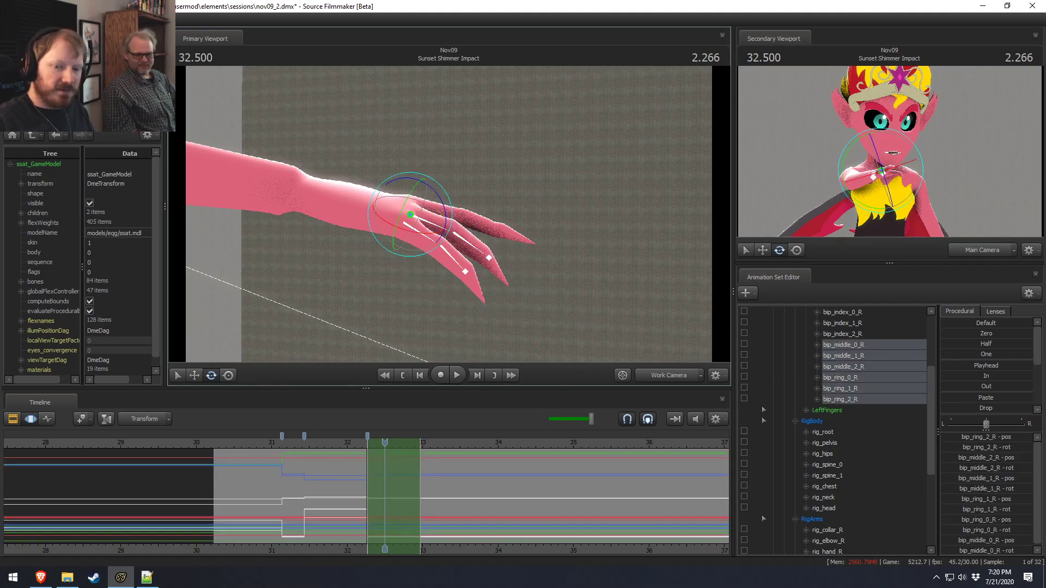
left_click_drag(431, 198, 480, 235, "alt")
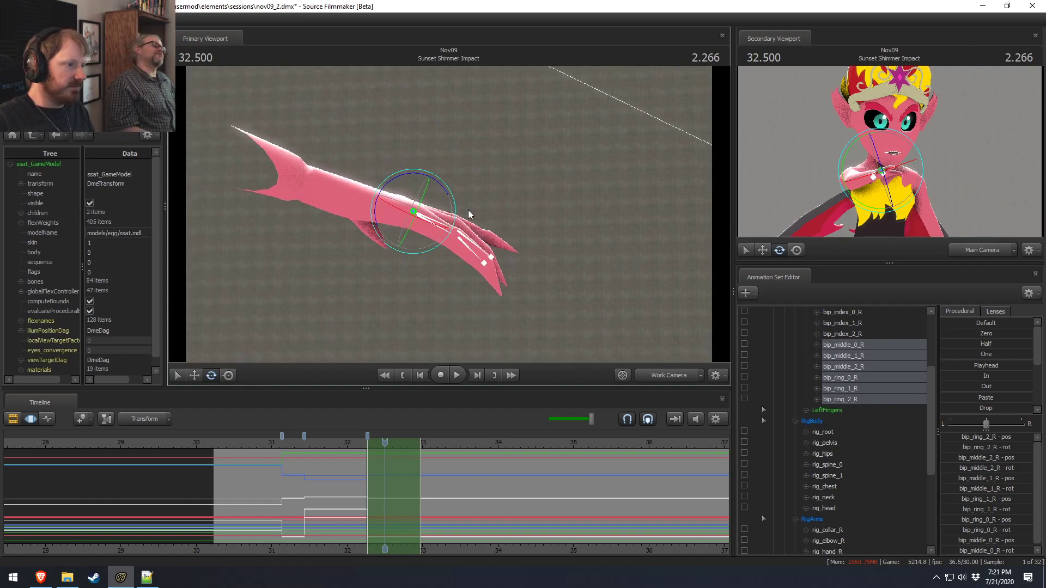
left_click_drag(439, 185, 442, 224)
key("ctrl+z")
Step: Set the rotation mode to Local and curl the right middle and ring fingers together toward the palm
right_click(439, 221)
mouse_move(472, 246)
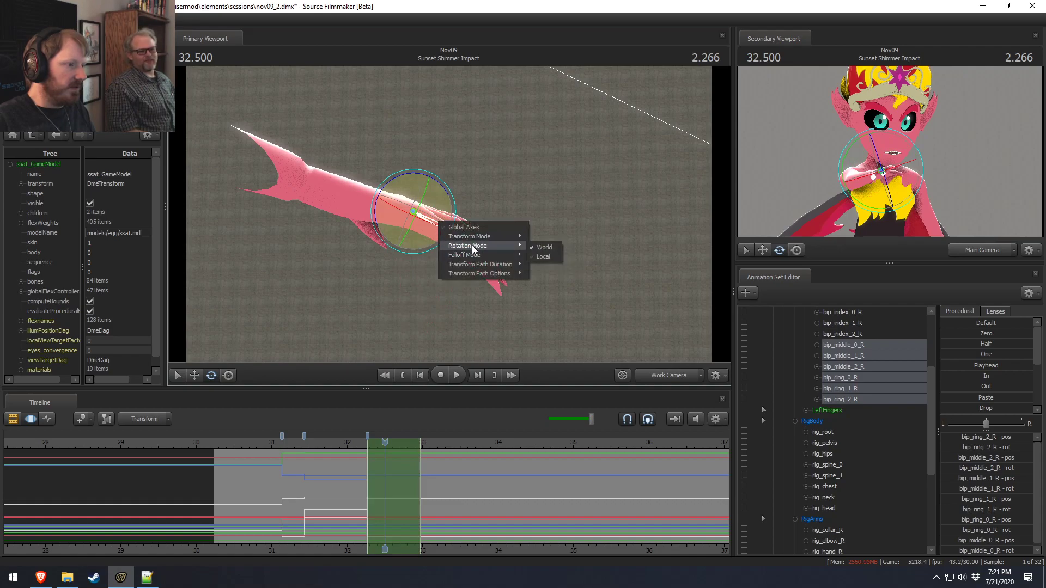
left_click(542, 256)
left_click_drag(452, 200, 436, 234)
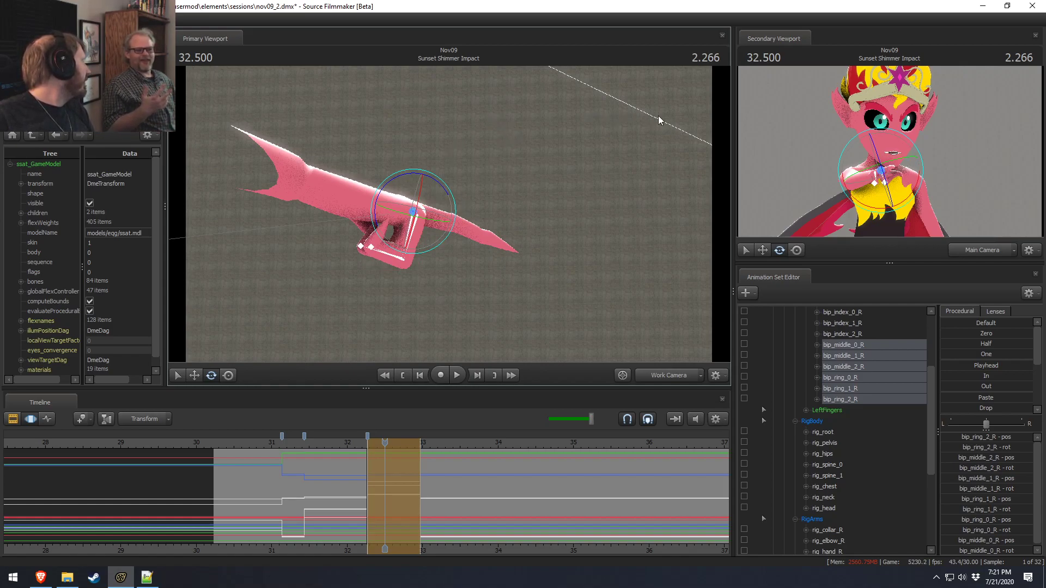
Step: Refine the curl of the folded right fingers, rotating the ring finger bones bip_ring_1_R and bip_ring_0_R
left_click_drag(633, 88, 583, 92, "alt")
left_click_drag(449, 214, 450, 217, "alt")
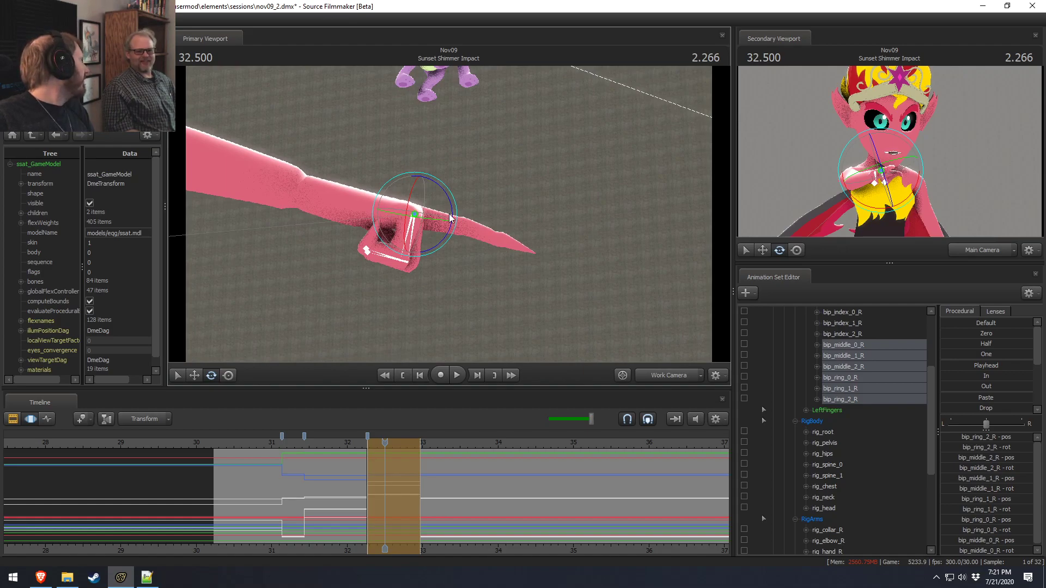
left_click_drag(502, 243, 626, 302, "alt")
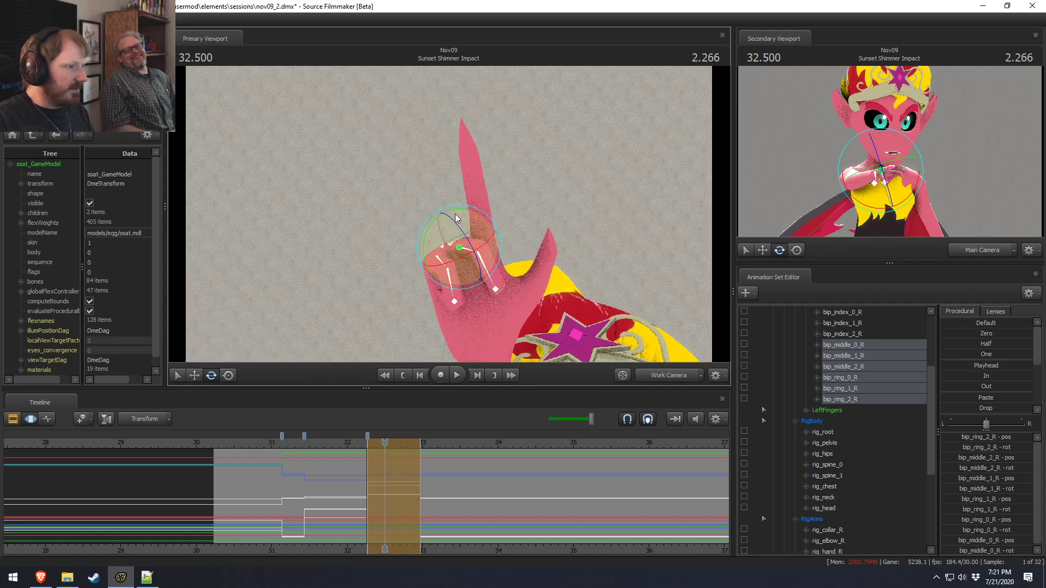
left_click(462, 260)
mouse_move(460, 257)
left_mouse_down()
mouse_move(452, 250)
mouse_move(462, 269)
left_mouse_up()
left_click(448, 271, "ctrl")
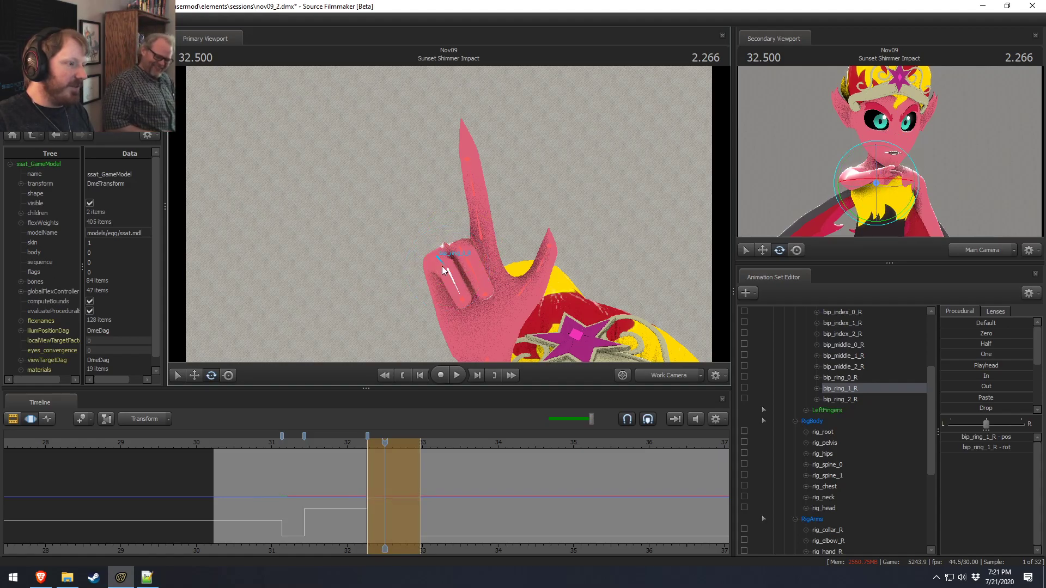
left_click(442, 264, "ctrl")
left_click_drag(415, 233, 417, 232)
left_click_drag(568, 304, 623, 234, "alt")
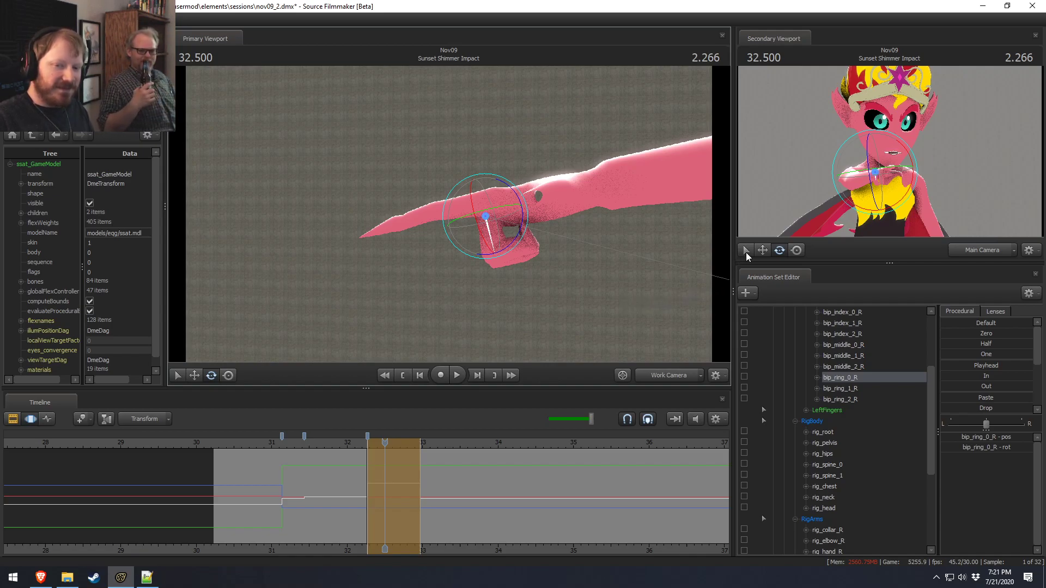
Step: Rotate the middle joints of both curled right fingers together, bip_middle_1_R and bip_ring_1_R, to fold them tighter into the palm
key("ctrl")
left_click(512, 251, "ctrl")
left_click_drag(512, 252, 514, 264, "alt")
left_click(505, 257, "ctrl")
left_click_drag(455, 207, 449, 213, "alt")
key("F2")
key("F3")
key("ctrl")
left_click(440, 286, "ctrl")
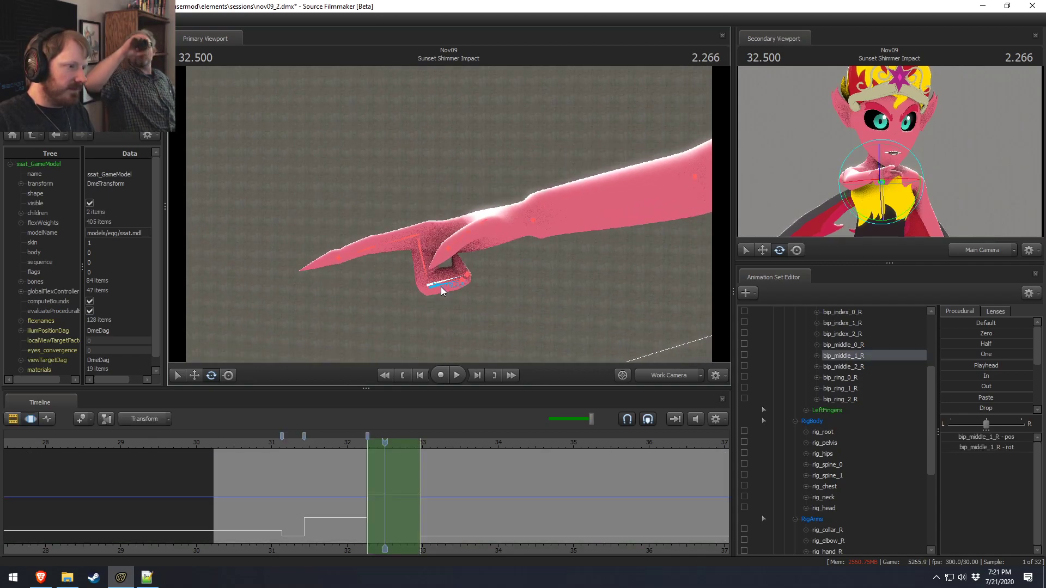
left_click(441, 287, "ctrl+shift")
left_click_drag(468, 276, 453, 271)
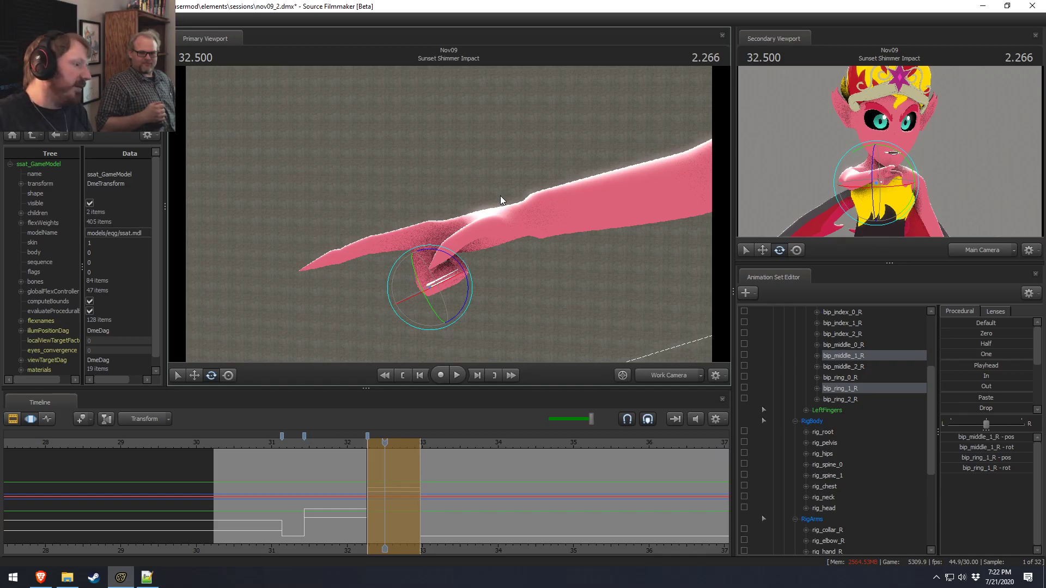
Step: Rotate the right thumb from its base bone, bip_thumb_0_R, inward toward the curled fingers
left_click_drag(436, 218, 730, 218, "alt")
left_click_drag(479, 218, 507, 206, "alt")
left_click(533, 235)
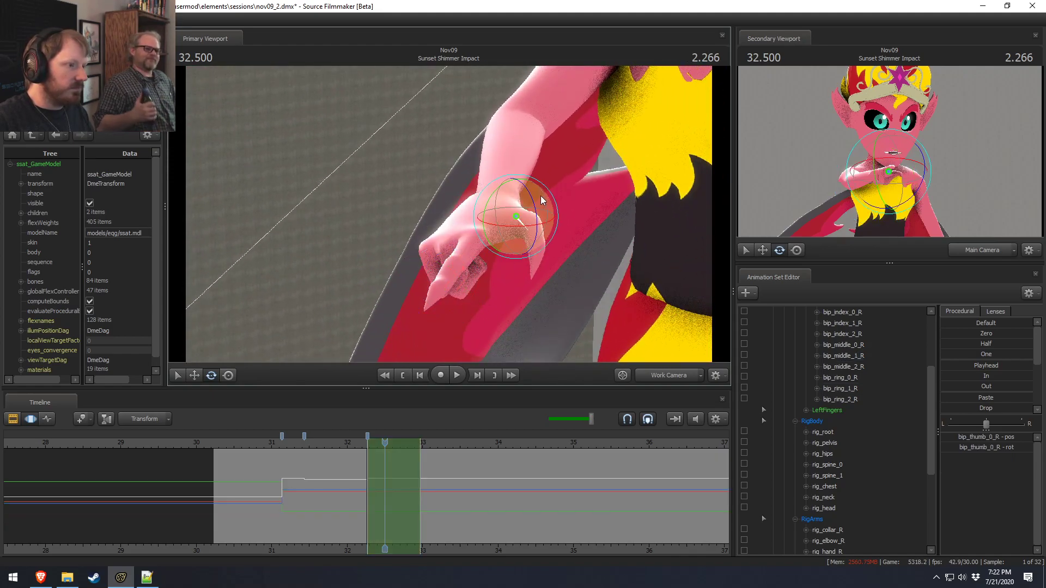
left_click(526, 225, "ctrl+shift")
mouse_move(545, 195)
left_mouse_down()
mouse_move(551, 228)
mouse_move(540, 177)
left_mouse_up()
Step: Rotate the base of the right middle finger, bip_middle_0_R, and the curled finger beside it to adjust their spacing
left_click_drag(404, 179, 404, 221, "alt")
left_click(419, 209)
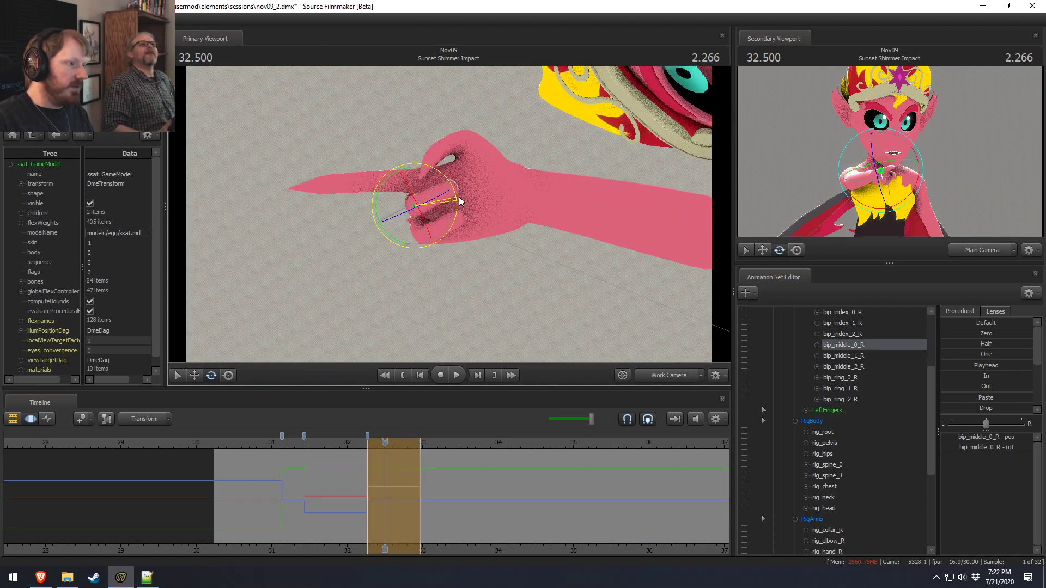
left_click(420, 228)
left_click_drag(445, 234, 474, 222)
Step: Reposition the right thumb base, bip_thumb_0_R, and adjust the ring finger bone bip_ring_1_R in the closed fist
left_click(488, 165)
key("w")
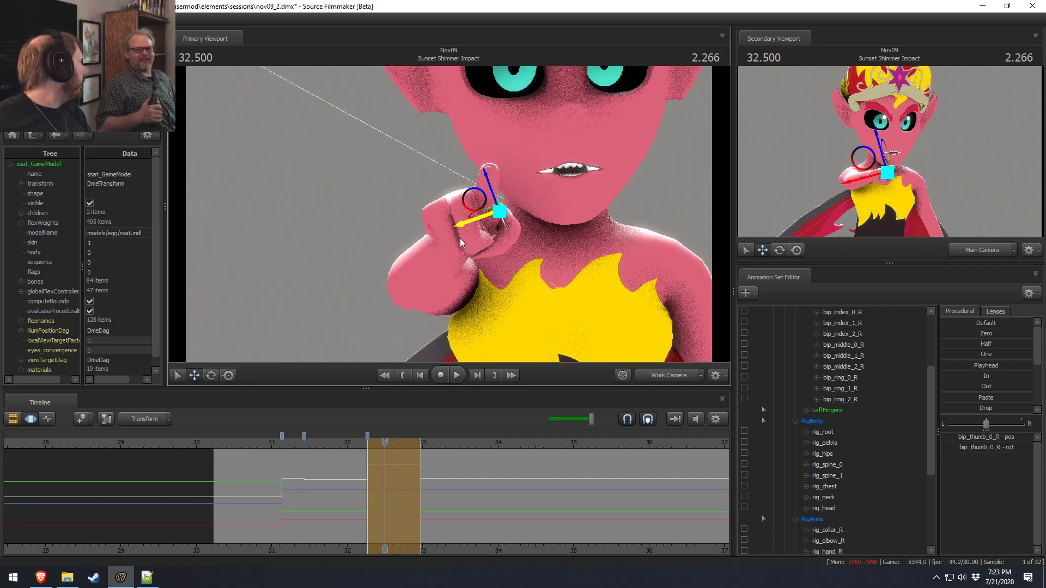
left_click_drag(484, 232, 528, 217)
key("ctrl")
left_click(488, 274, "ctrl")
left_click_drag(488, 274, 479, 209, "alt")
key("e")
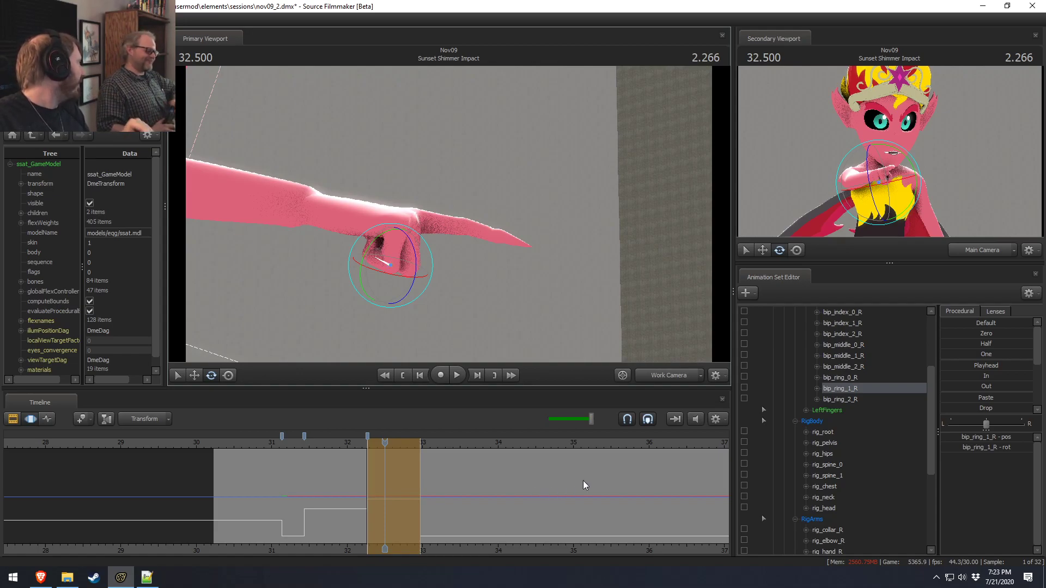
Step: Straighten the right index finger by rotating bip_index_1_R and bip_index_2_R so it points forward
left_click(483, 238)
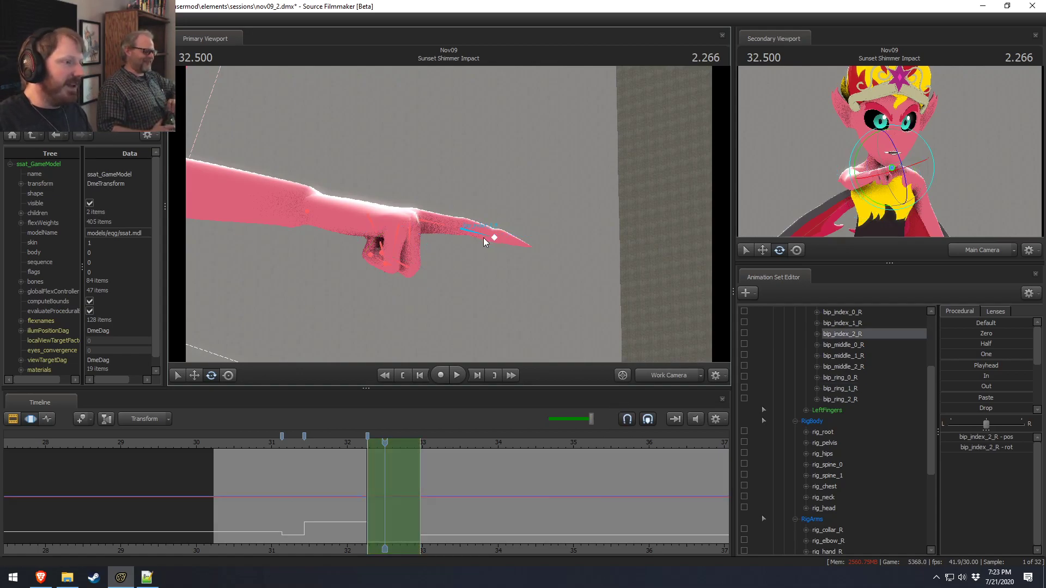
left_click(484, 238, "ctrl")
left_click_drag(498, 227, 496, 223)
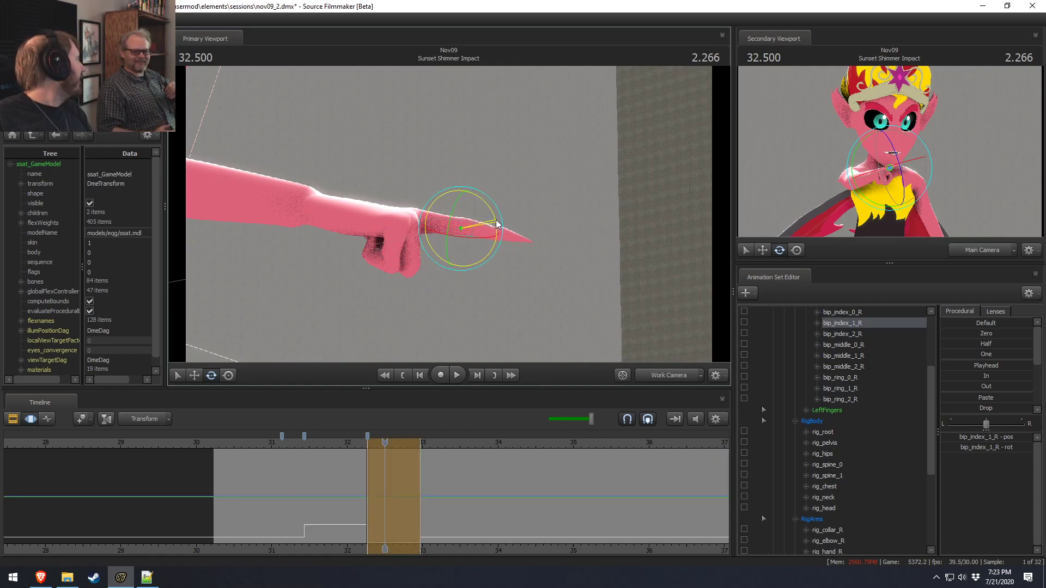
left_click_drag(496, 222, 467, 200)
key("w")
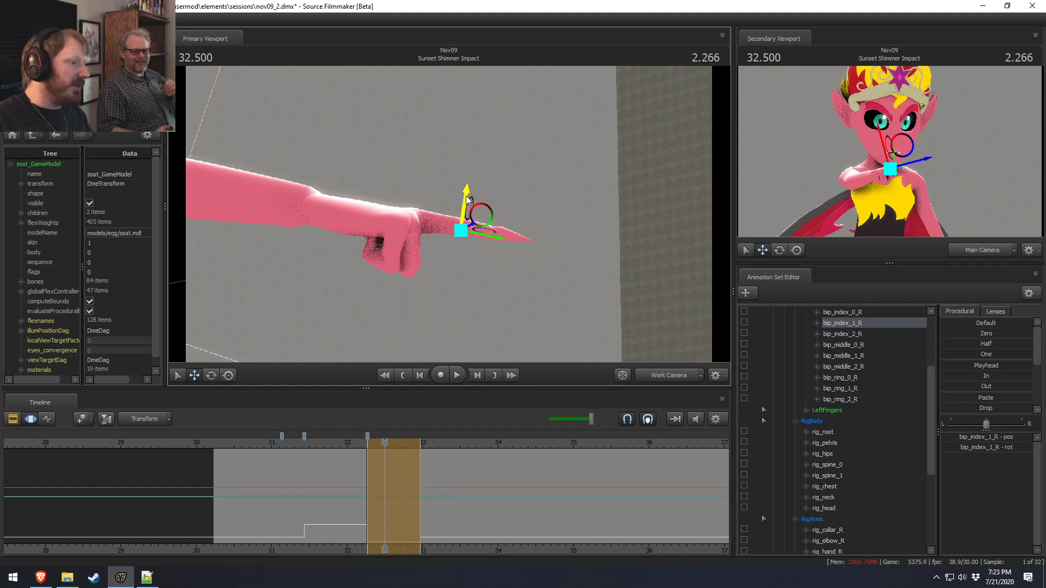
key("F2")
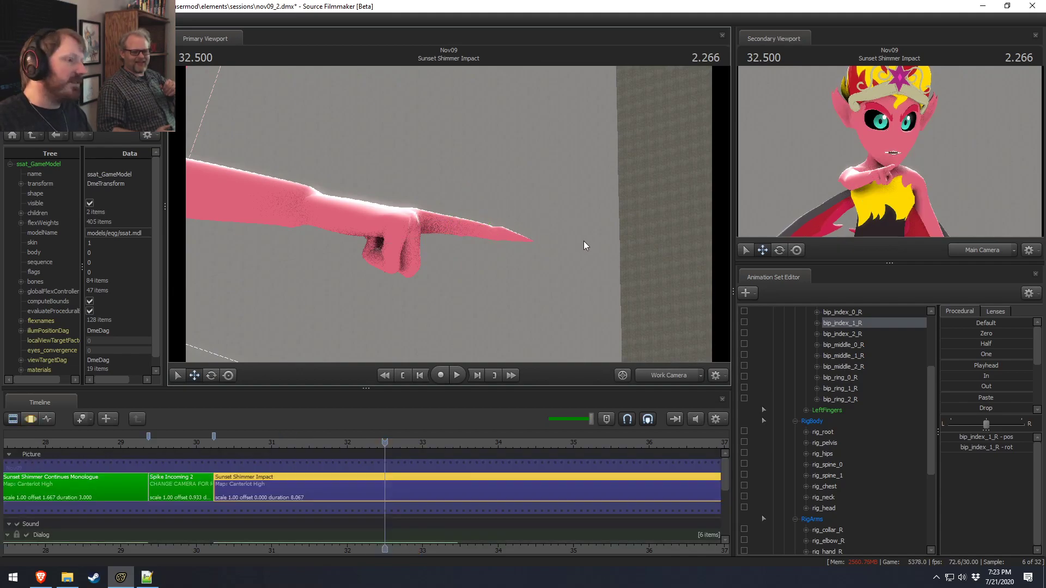
key("F3")
key("e")
left_click_drag(497, 222, 531, 228)
left_click(497, 233)
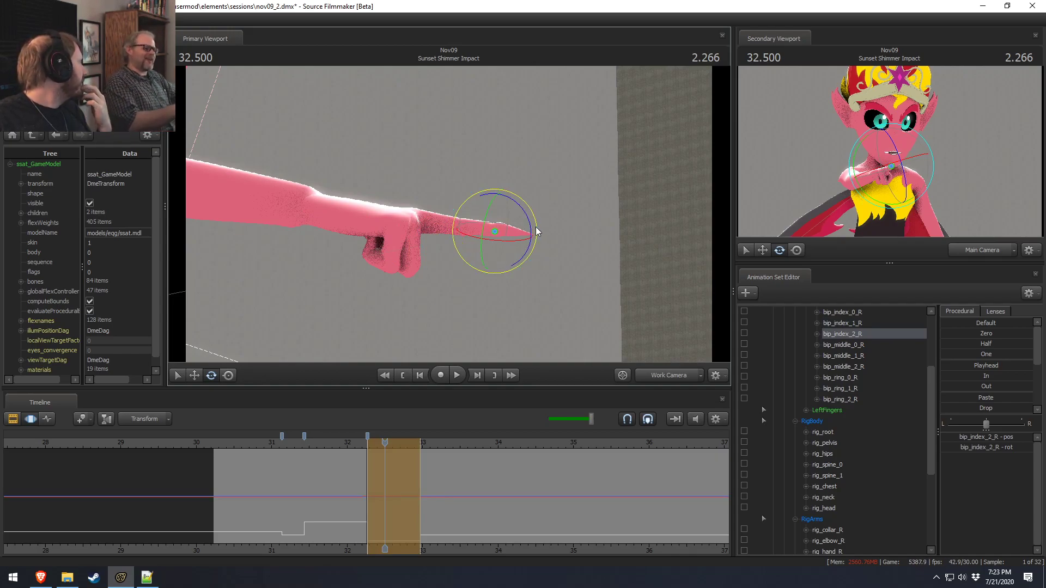
Step: Scrub and play the shot through the Main Camera around 32.3–33 to review the pointing pose
left_click(649, 375)
left_click_drag(328, 442, 420, 452)
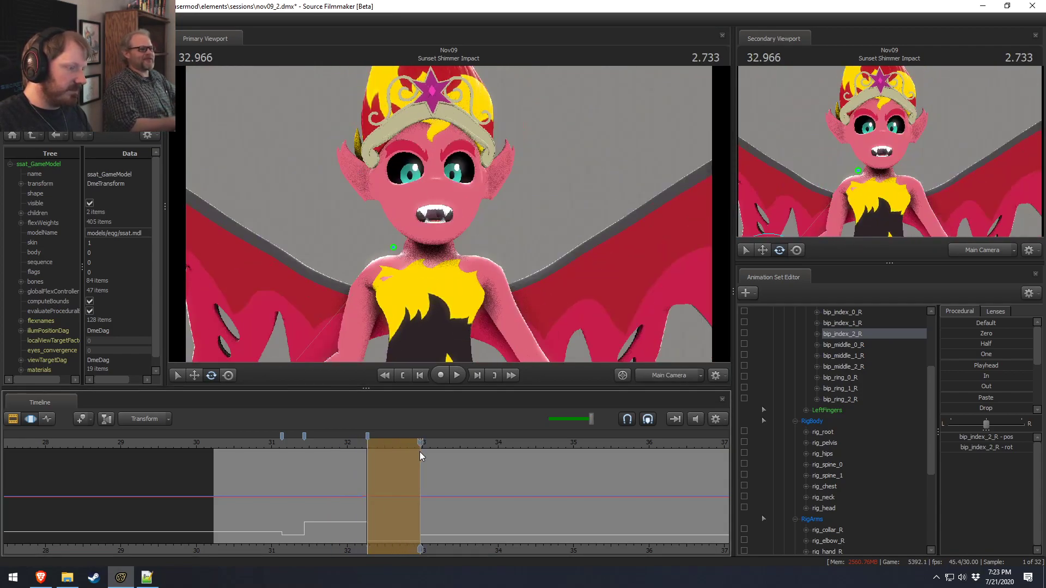
mouse_move(355, 446)
left_mouse_down()
mouse_move(385, 450)
mouse_move(365, 446)
left_mouse_up()
key("space")
key("space")
key("space")
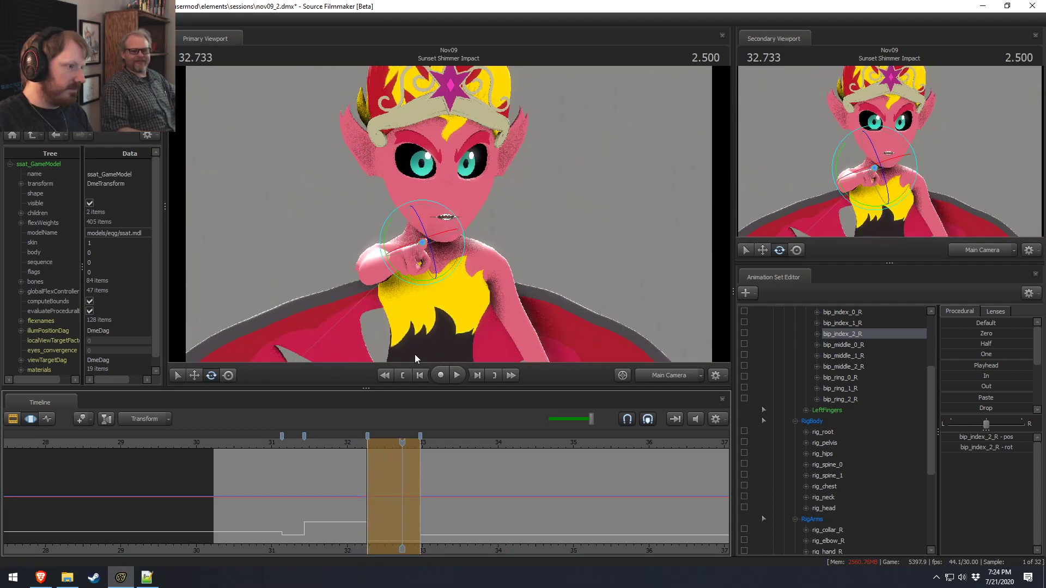
Step: Return to the Work Camera at 32.400 and rotate the right hand control, rig_hand_R, to level the pointing hand
left_click(655, 373)
left_click(377, 443)
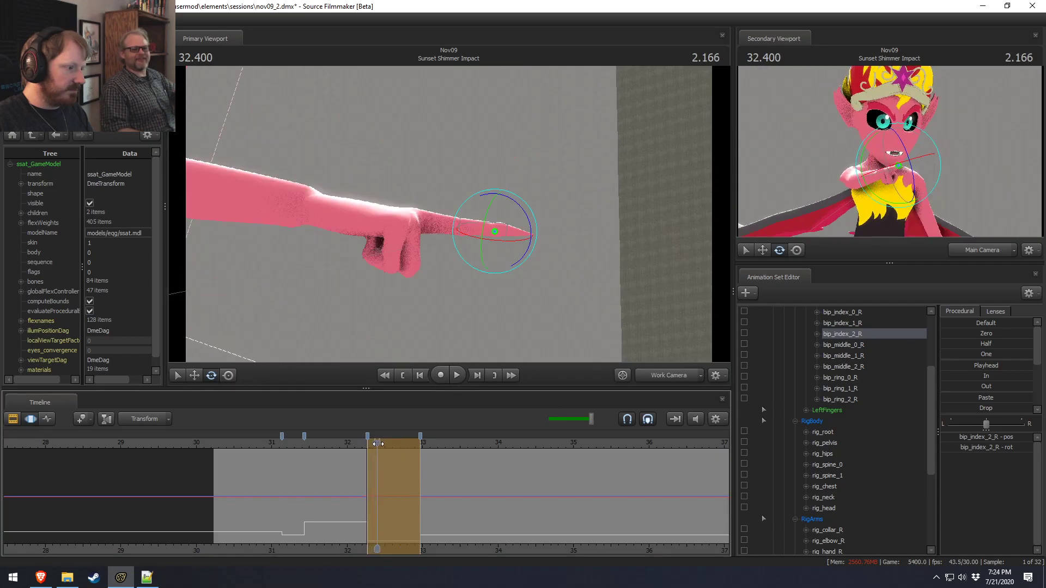
left_click_drag(488, 341, 441, 341)
key("s")
left_click_drag(448, 214, 457, 213)
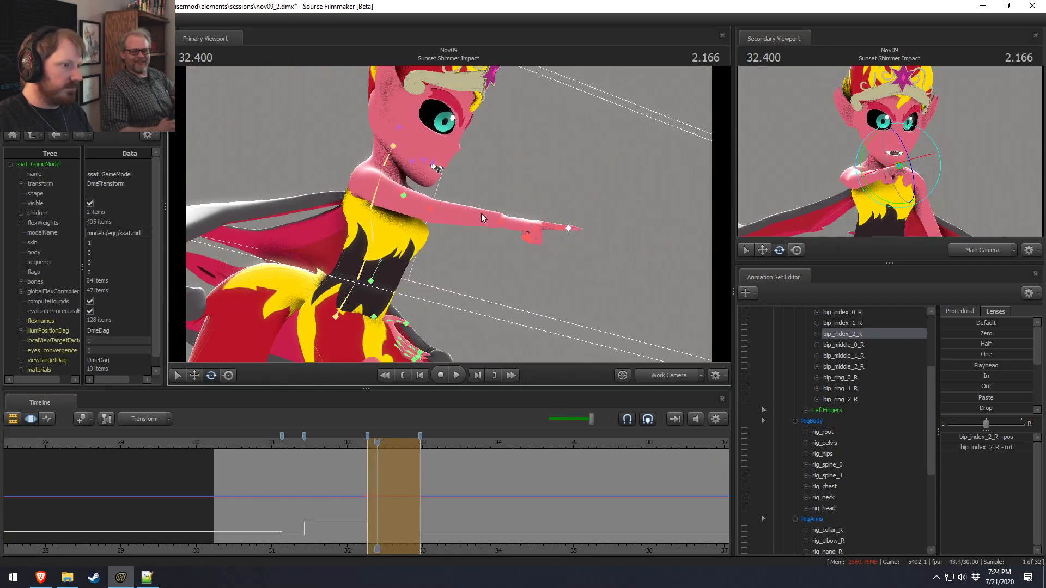
left_click(499, 223, "ctrl")
left_click_drag(533, 227, 526, 220)
key("w")
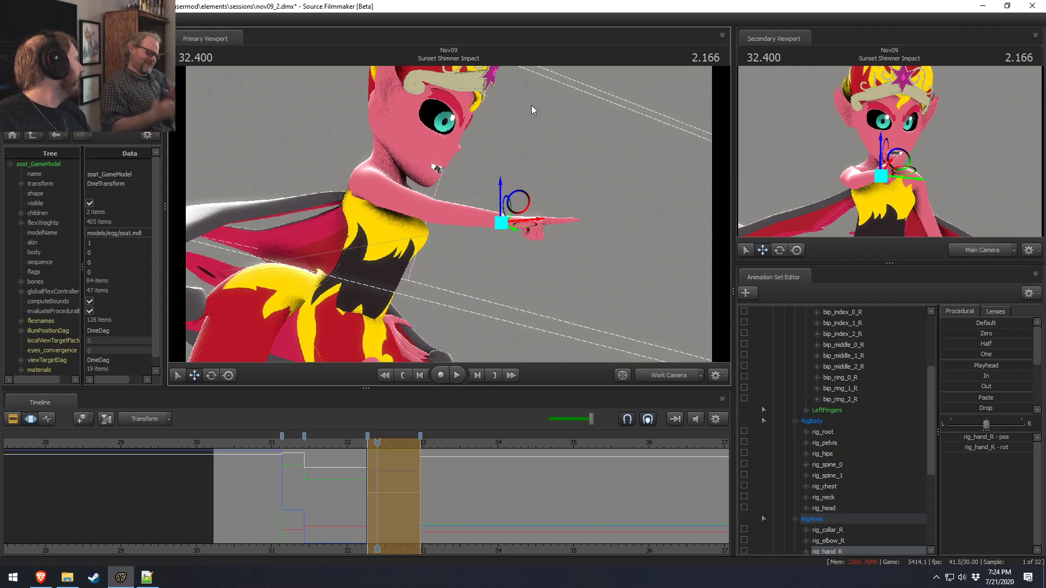
Step: Rotate the right hand at 32.400 so the index finger points diagonally up across the face
key("w")
left_click_drag(626, 112, 441, 227)
key("a")
key("e")
mouse_move(401, 257)
left_mouse_down()
mouse_move(402, 269)
mouse_move(410, 252)
mouse_move(435, 247)
mouse_move(392, 218)
mouse_move(321, 223)
mouse_move(414, 245)
mouse_move(458, 213)
mouse_move(318, 232)
mouse_move(278, 213)
mouse_move(354, 220)
mouse_move(384, 239)
mouse_move(419, 236)
mouse_move(407, 223)
mouse_move(408, 241)
mouse_move(408, 220)
mouse_move(401, 233)
left_mouse_up()
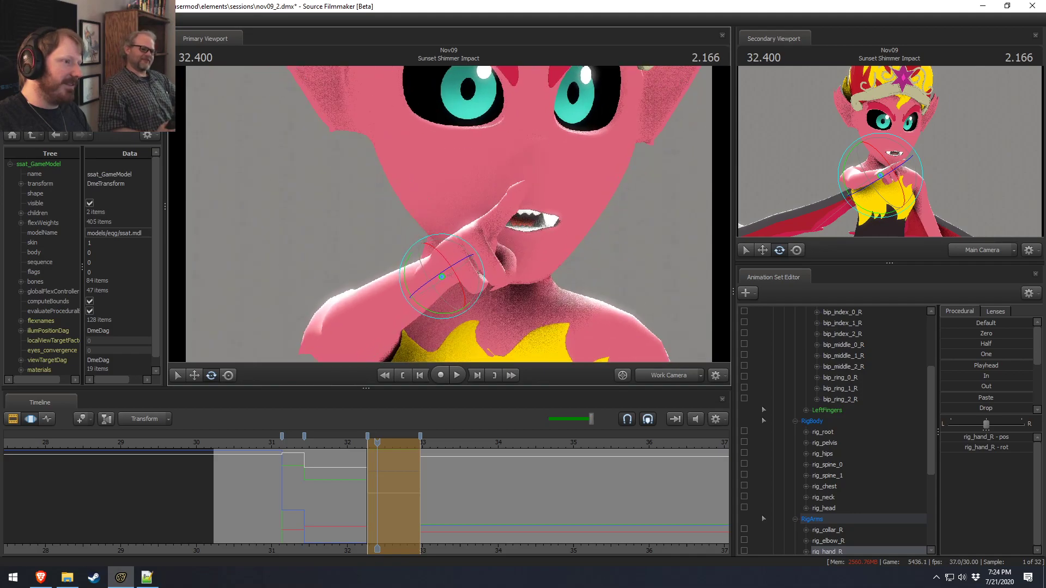
Step: Move the right hand up to the face at 32.400 so the index finger pokes into the eye
left_click_drag(406, 225, 403, 230, "alt")
left_click_drag(449, 214, 402, 261, "alt")
left_click_drag(369, 293, 534, 220)
key("w")
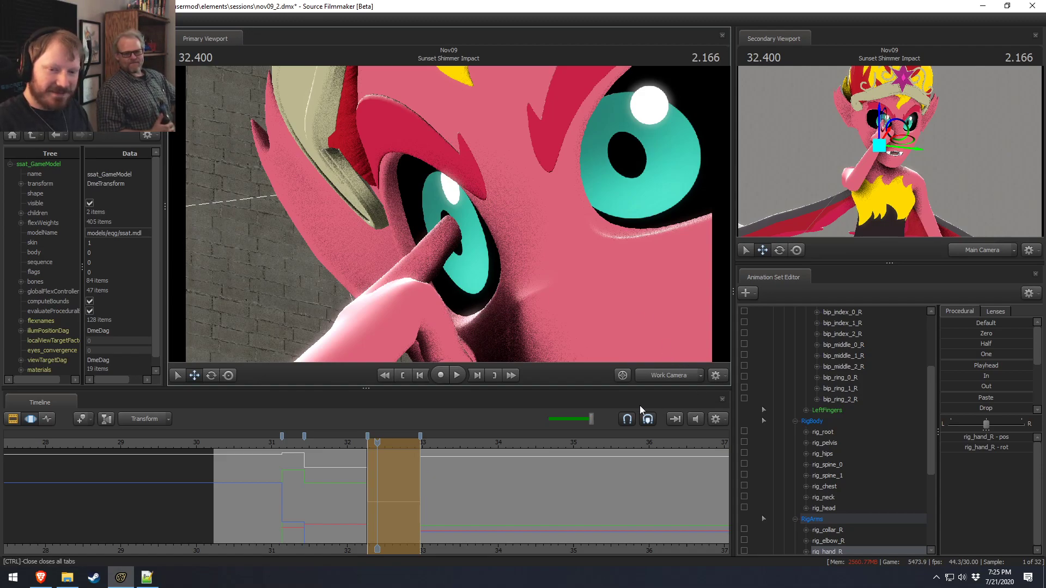
Step: Lower rig_hand_R away from the eye and rotate it so the index finger points upward
key("ctrl+z")
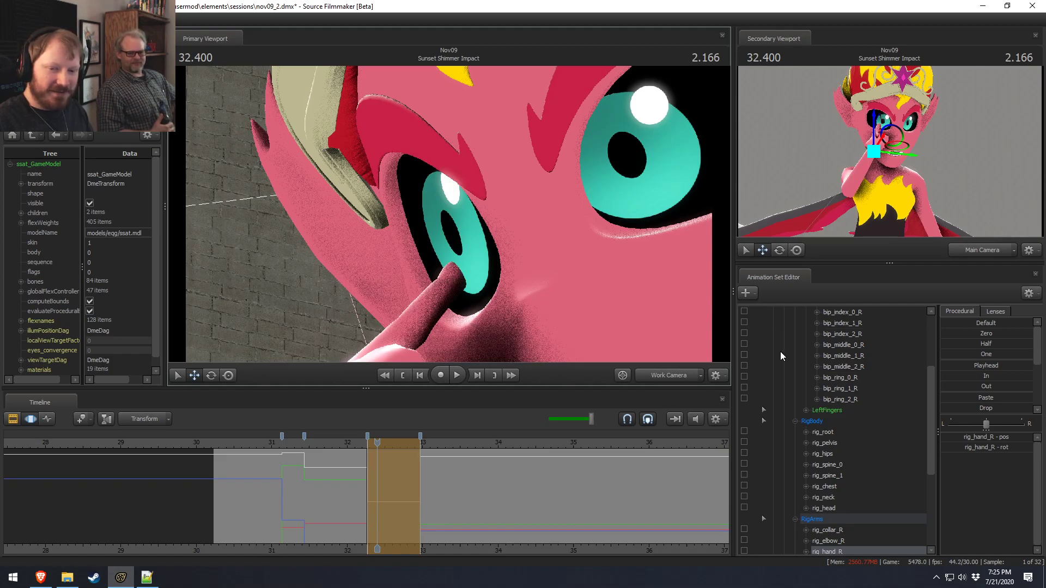
key("s")
mouse_move(608, 331)
left_mouse_down()
mouse_move(609, 354)
mouse_move(604, 333)
left_mouse_up()
key("e")
left_click_drag(397, 286, 383, 261)
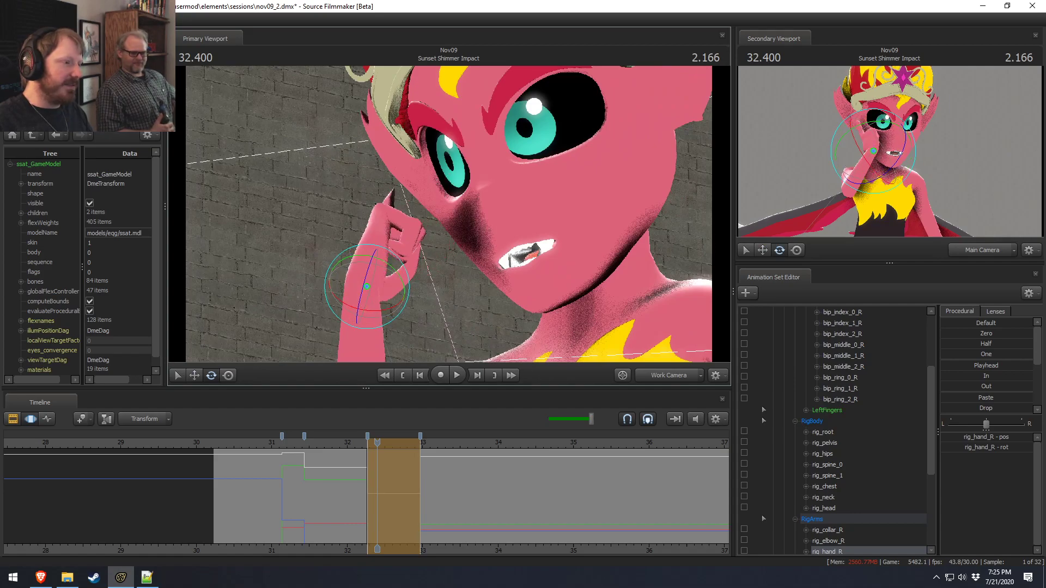
left_click_drag(328, 321, 313, 332)
left_click_drag(380, 290, 418, 365)
key("w")
left_click_drag(463, 332, 374, 260)
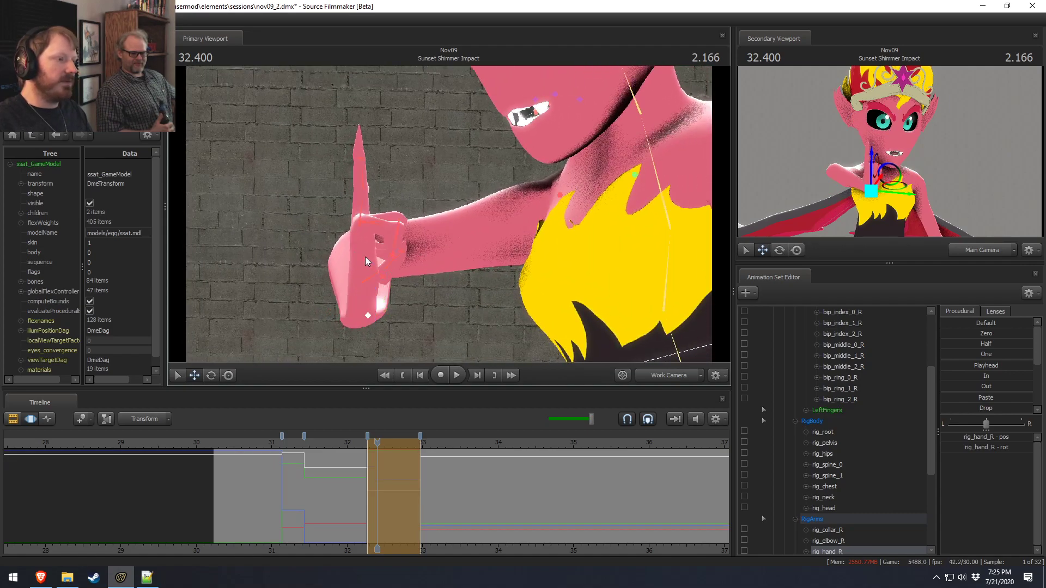
Step: Move rig_elbow_R sideways and bring rig_hand_R in front of the chest with the finger upright
left_click(384, 280)
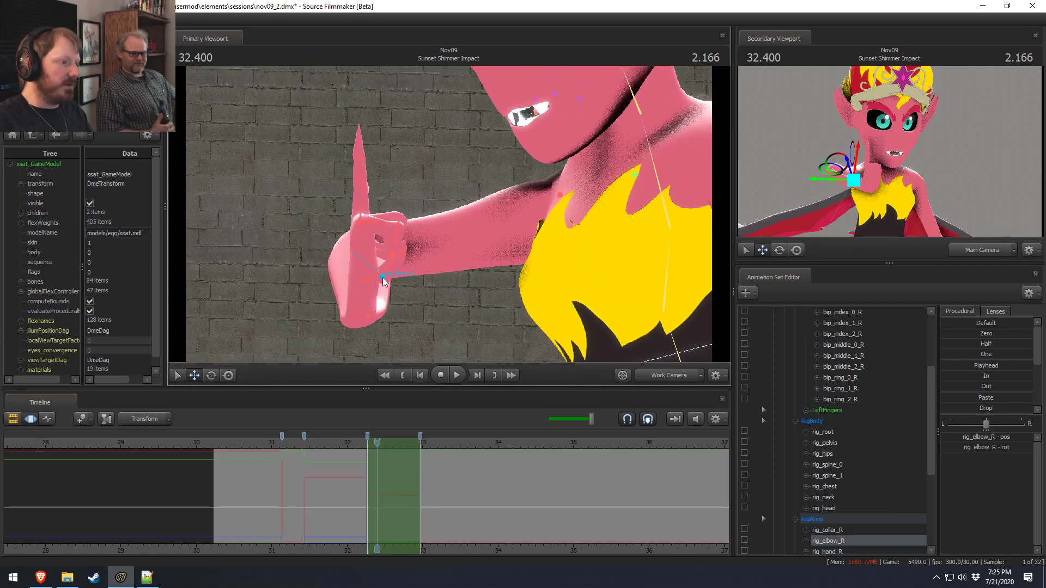
left_click_drag(385, 281, 453, 271)
left_click(368, 318, "ctrl")
left_click_drag(364, 186, 386, 183)
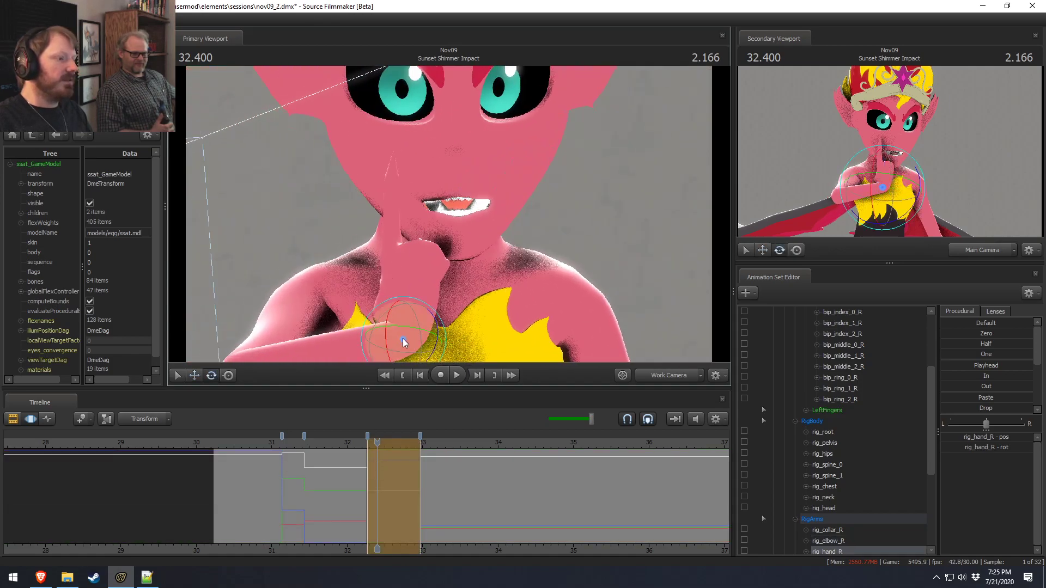
Step: Shift rig_hand_R across and up so the raised index finger reaches the nose
left_click_drag(423, 342, 490, 340)
left_click_drag(525, 300, 504, 266)
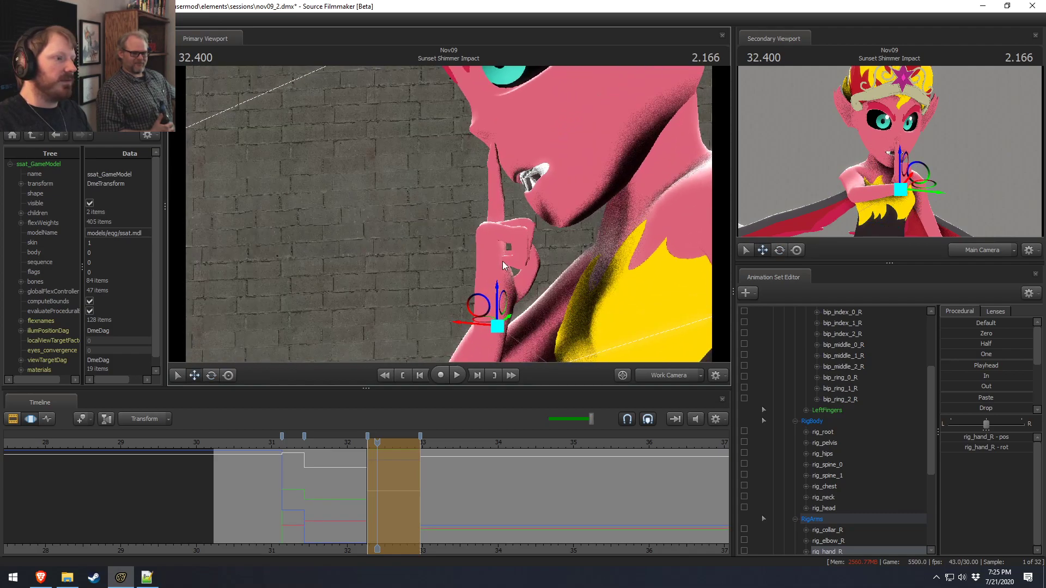
left_click_drag(475, 310, 454, 224)
left_click(451, 211)
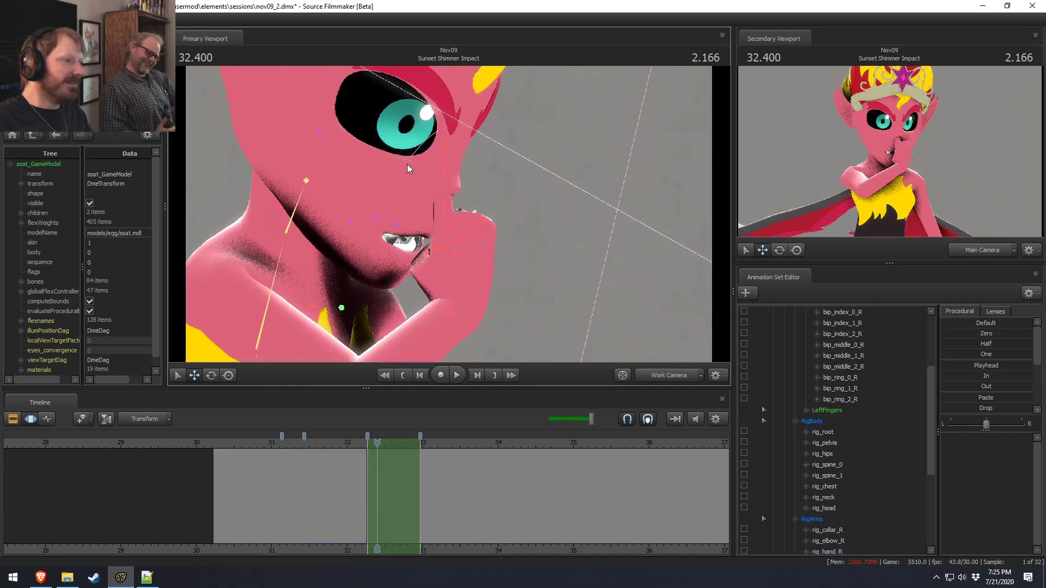
left_click_drag(463, 162, 490, 253)
mouse_move(449, 215)
left_mouse_down("alt")
mouse_move(359, 216)
mouse_move(348, 232)
mouse_move(449, 215)
left_mouse_up("alt")
Step: Undo the recent right-arm edits that placed the finger at the nose
key("ctrl+z")
key("ctrl+z")
key("ctrl+z")
key("ctrl+z")
key("ctrl+z")
key("ctrl+z")
key("ctrl+z")
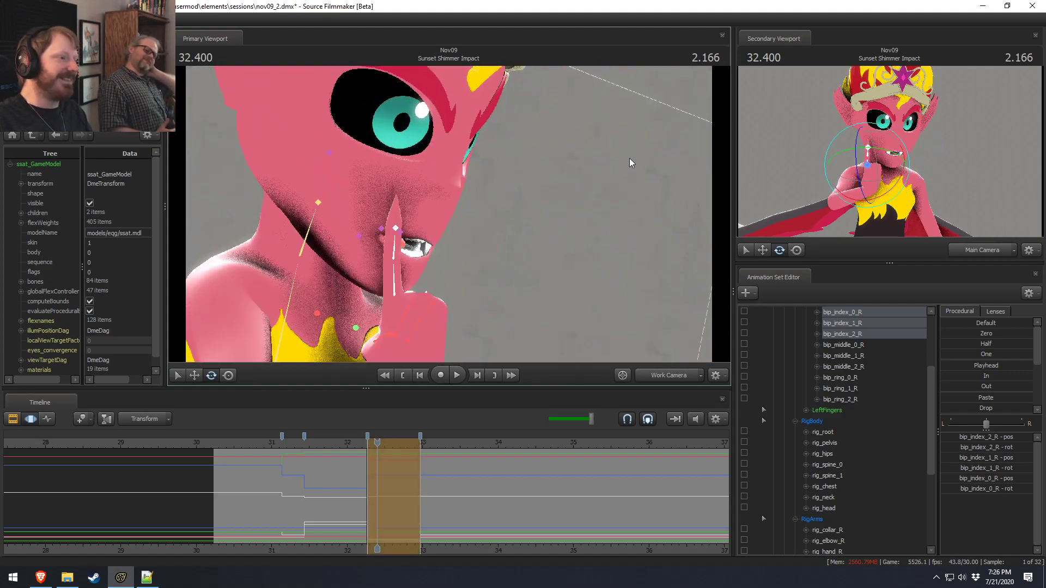
key("ctrl+z")
key("ctrl+z")
key("ctrl+z")
Step: Switch the primary viewport to Main Camera and undo further right-hand and index-finger edits
left_click(659, 374)
key("ctrl+z")
key("ctrl+z")
key("ctrl+z")
key("ctrl+z")
key("ctrl+z")
key("ctrl+z")
key("ctrl+z")
key("ctrl+z")
key("ctrl+z")
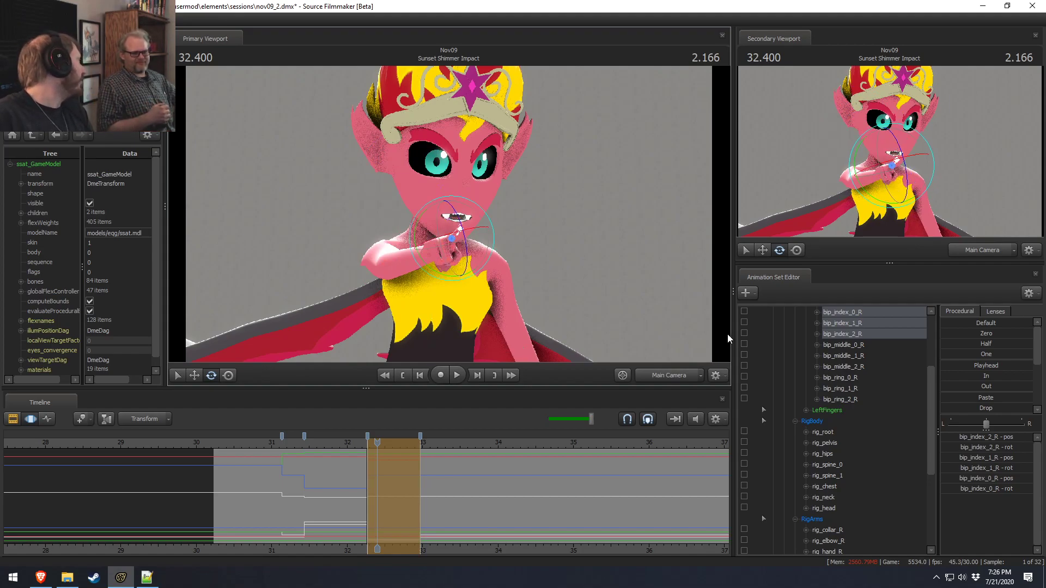
key("ctrl+z")
key("ctrl+z")
key("ctrl+z")
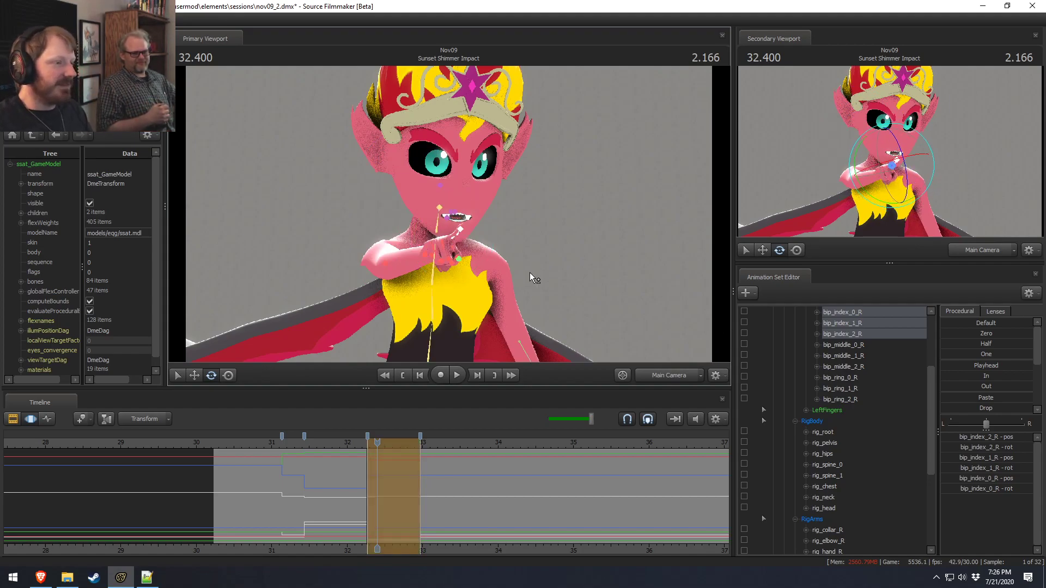
key("ctrl+z")
key("ctrl+z")
key("ctrl+z")
key("ctrl+z")
key("ctrl+z")
key("ctrl+z")
key("ctrl+z")
Step: Redo and undo the recent right-hand edits repeatedly to compare the poses
key("ctrl+y")
key("ctrl+y")
key("ctrl+z")
key("ctrl+y")
key("ctrl+z")
key("ctrl+y")
key("ctrl+z")
key("ctrl+y")
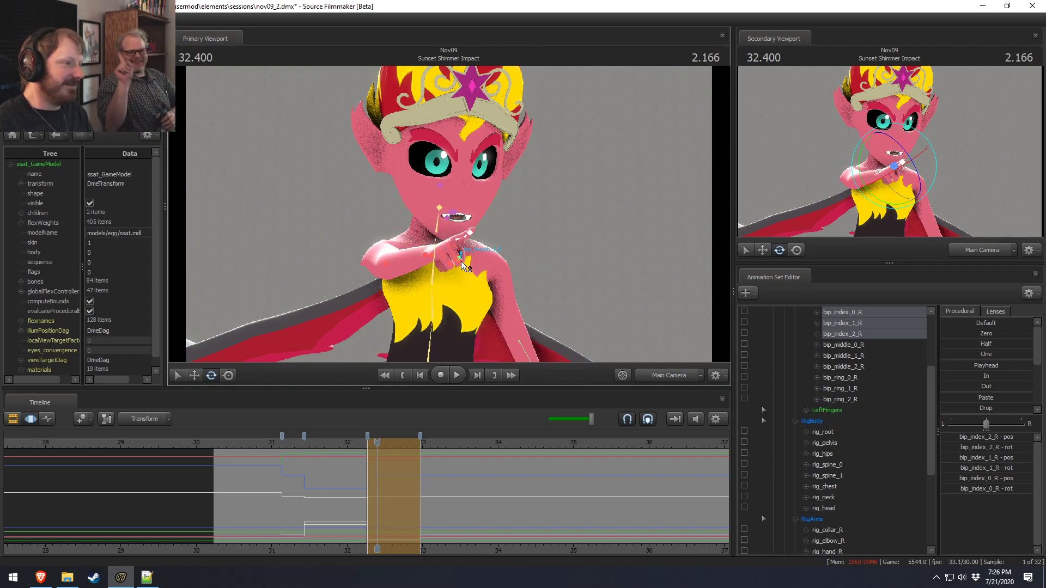
key("ctrl+z")
Step: Try rotating rig_hand_R to point sideways and moving it outward, away from the body
left_click(427, 256, "ctrl")
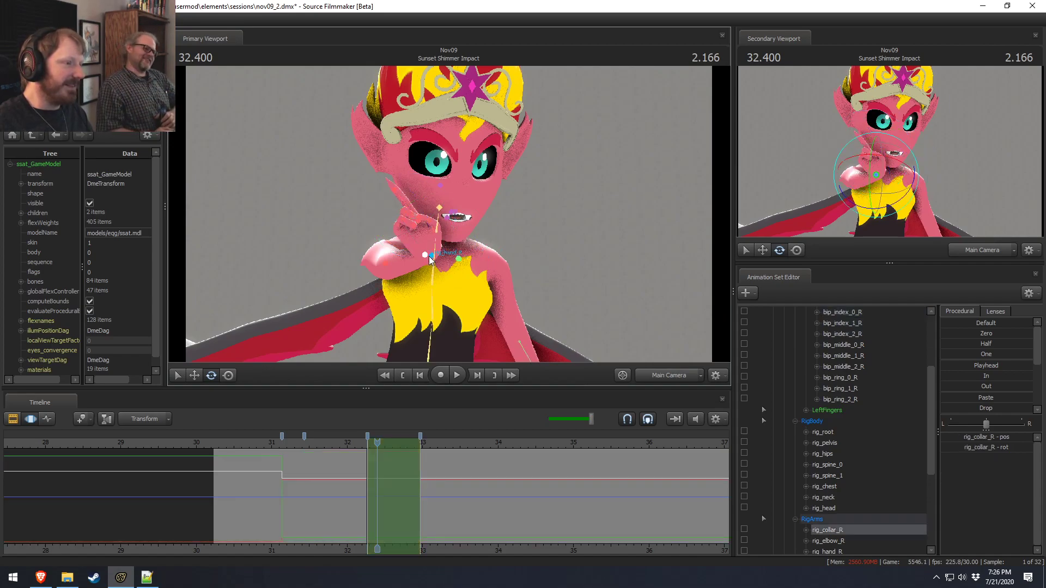
left_click(429, 256, "ctrl")
left_click_drag(470, 238, 483, 208)
key("ctrl+z")
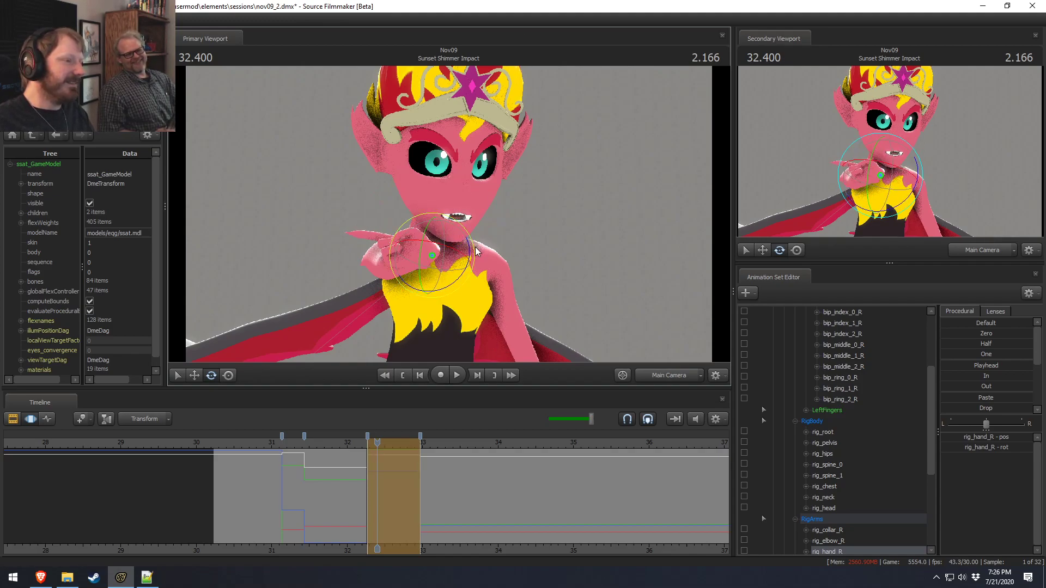
key("ctrl+z")
key("w")
left_click_drag(450, 241, 297, 240)
key("w")
Step: Undo the outward move and the sideways rotation of rig_hand_R
key("ctrl+z")
key("ctrl+z")
key("ctrl+z")
key("ctrl+z")
key("ctrl+z")
key("ctrl+z")
key("ctrl+z")
key("ctrl+z")
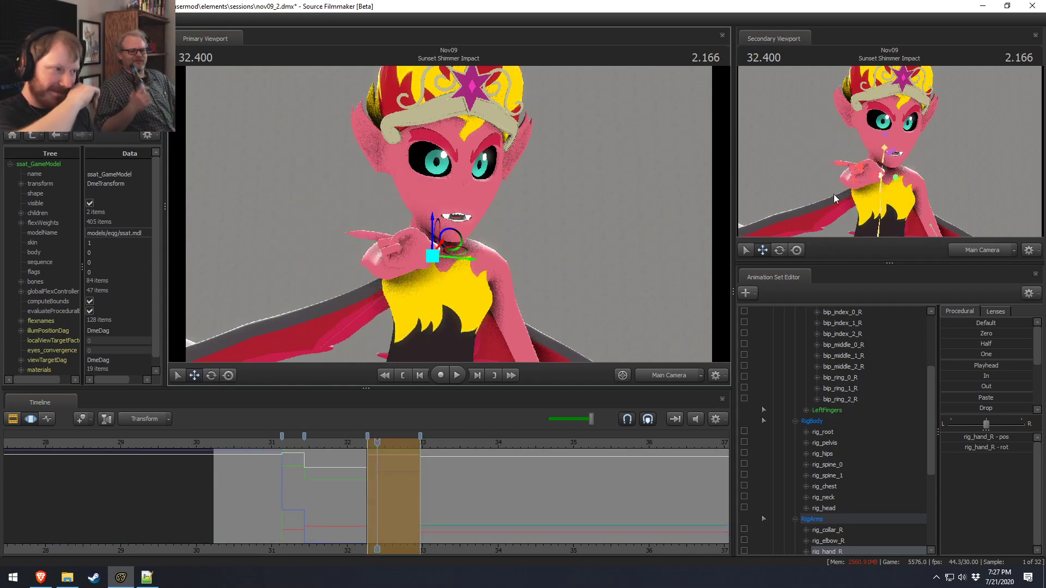
key("ctrl+z")
key("ctrl+z")
key("ctrl+z")
key("ctrl+z")
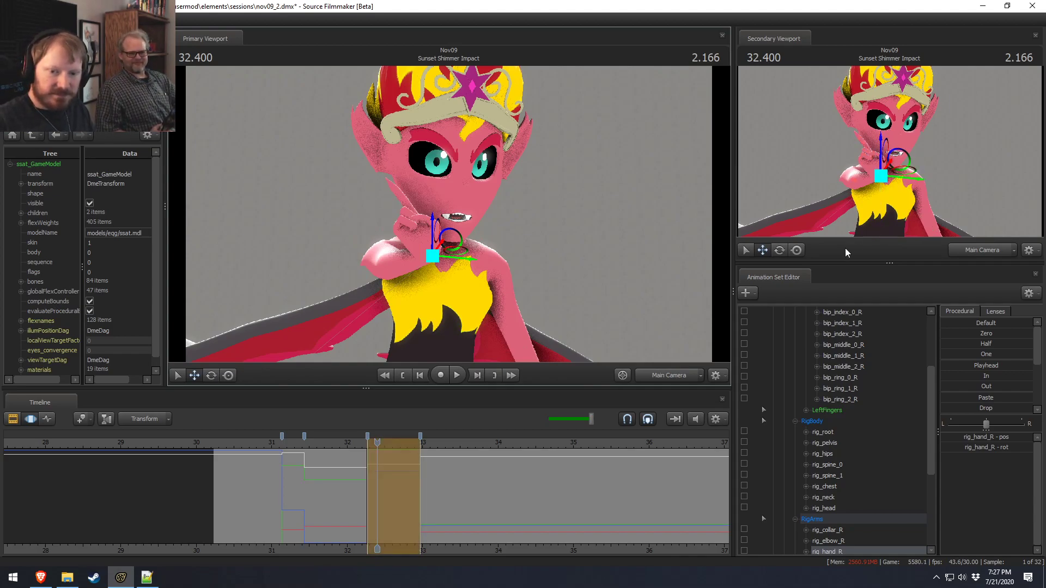
Step: Step back and forth through the edit history to review the earlier rig_hand_R poses
key("ctrl+z")
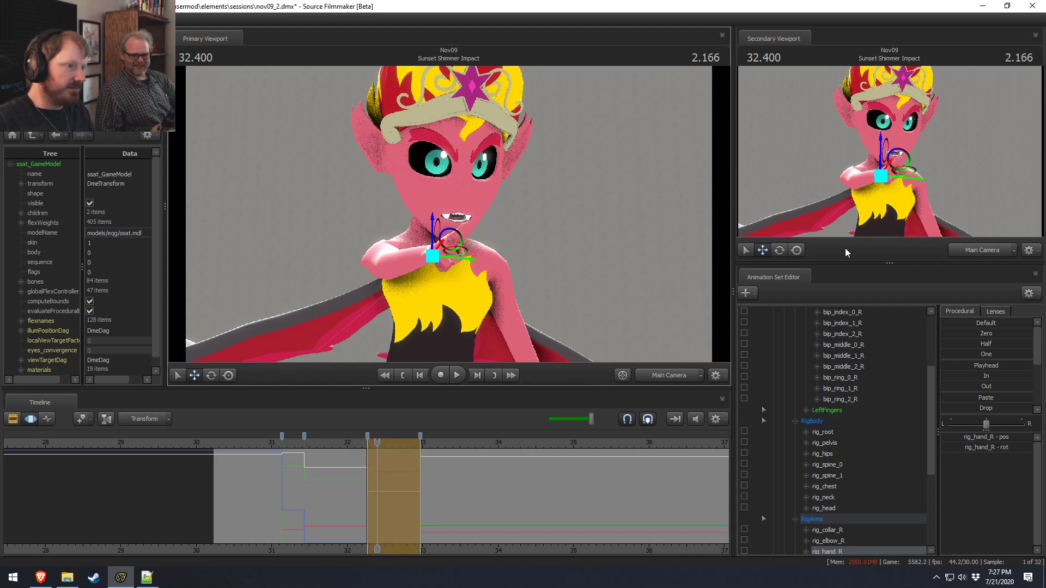
key("ctrl+y")
key("ctrl+y")
key("ctrl+y")
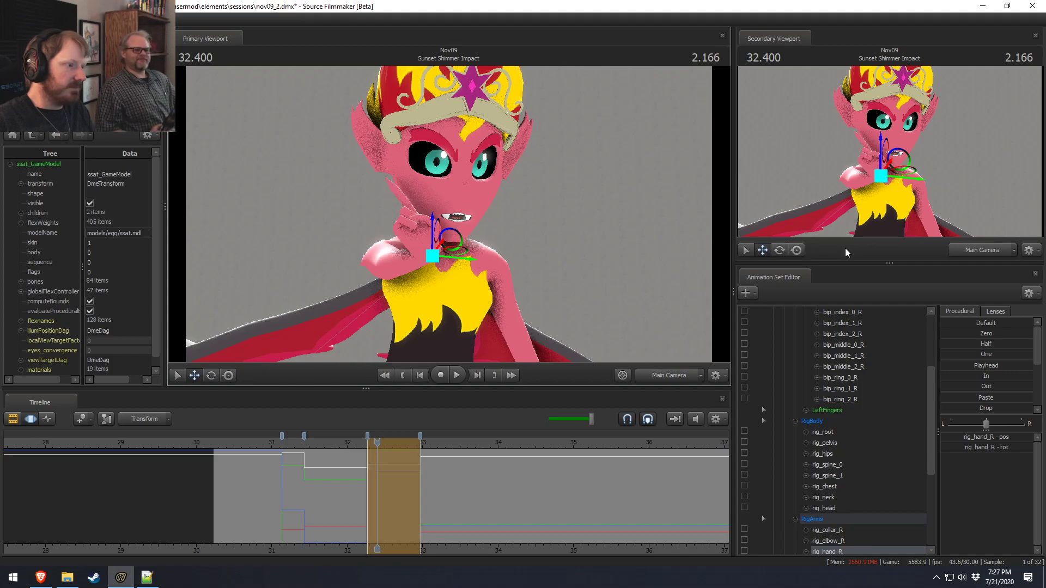
key("ctrl+z")
key("ctrl+z")
key("ctrl+z")
key("ctrl+z")
key("ctrl+z")
key("ctrl+z")
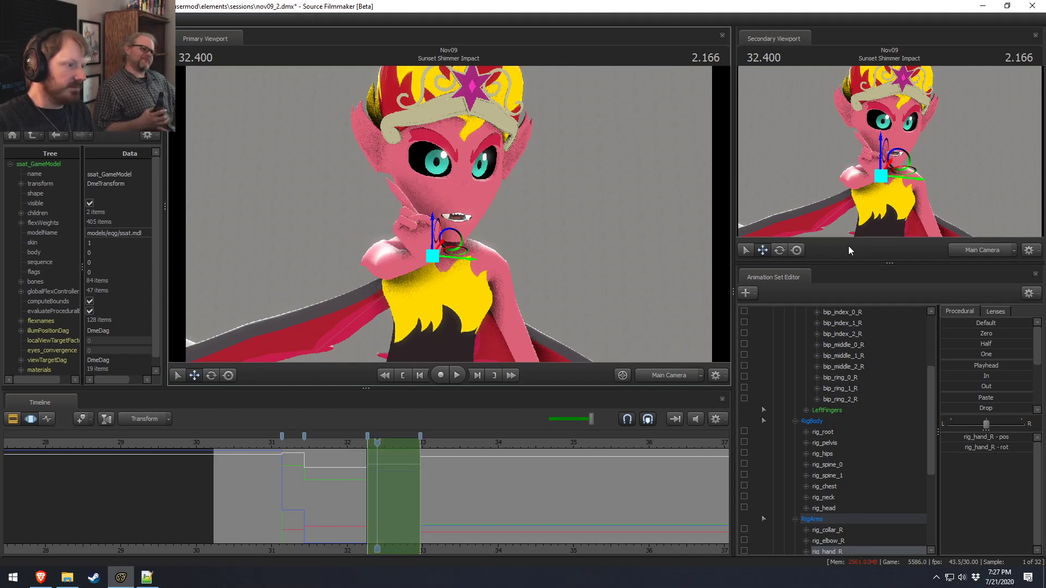
key("ctrl+y")
key("ctrl+y")
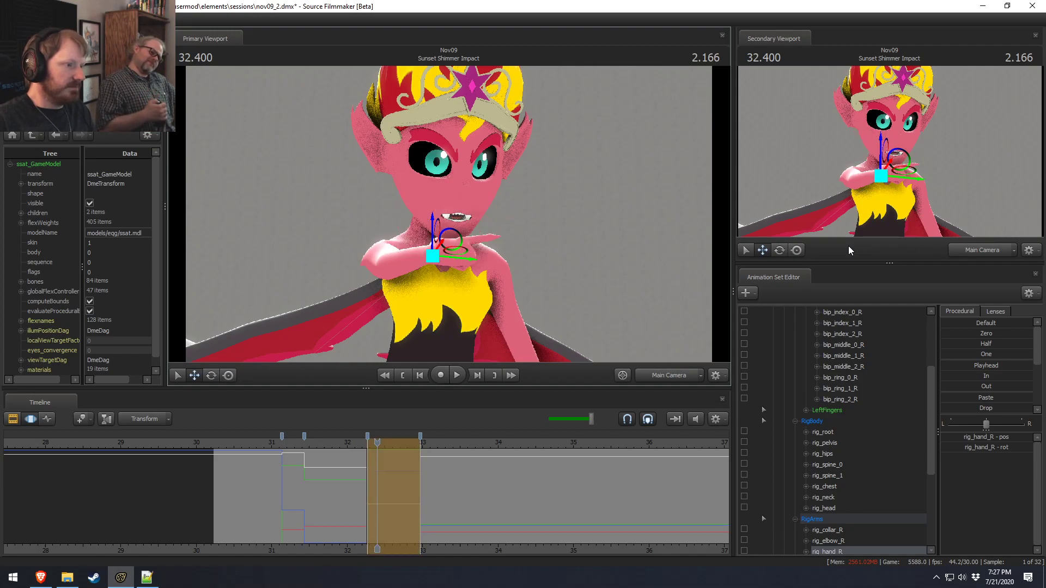
key("ctrl+y")
key("ctrl+y")
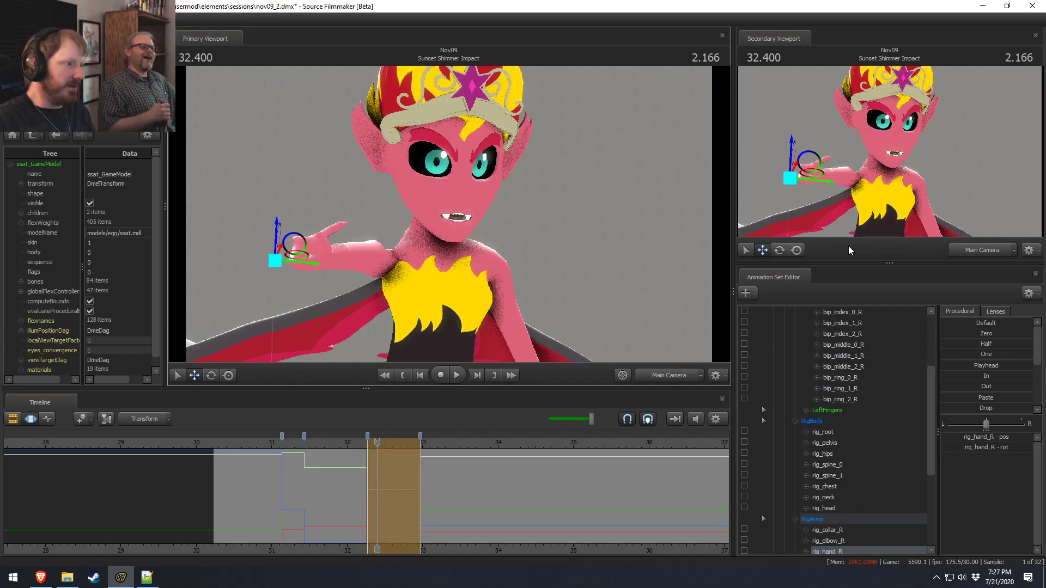
Step: Undo the rig_hand_R edits back to the pose with the arm bent across the chest
key("ctrl+z")
key("ctrl+z")
key("ctrl+z")
key("ctrl+z")
key("ctrl+z")
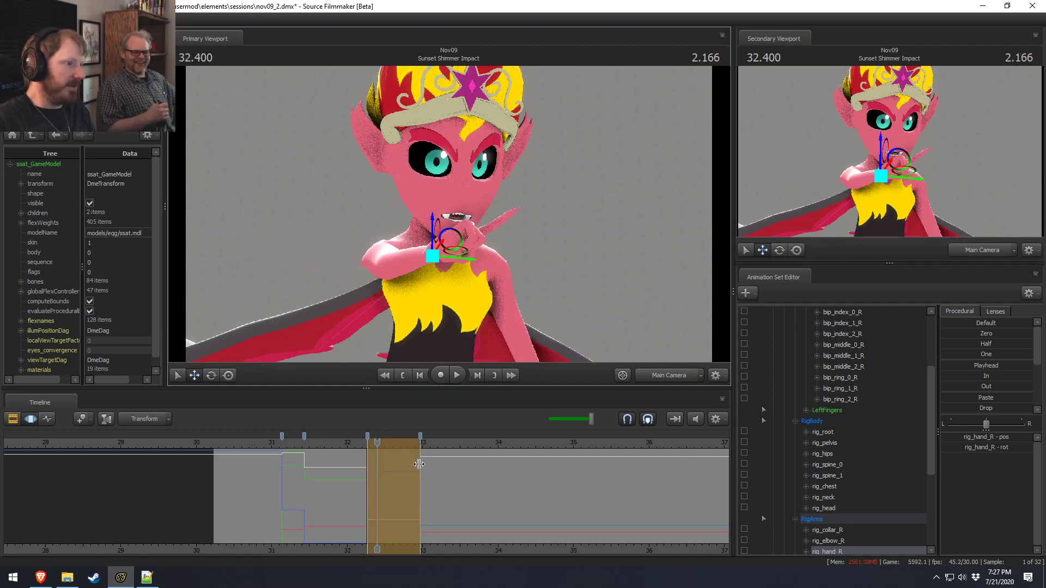
key("ctrl+y")
key("ctrl+y")
key("ctrl+z")
key("ctrl+z")
key("ctrl+y")
key("ctrl+z")
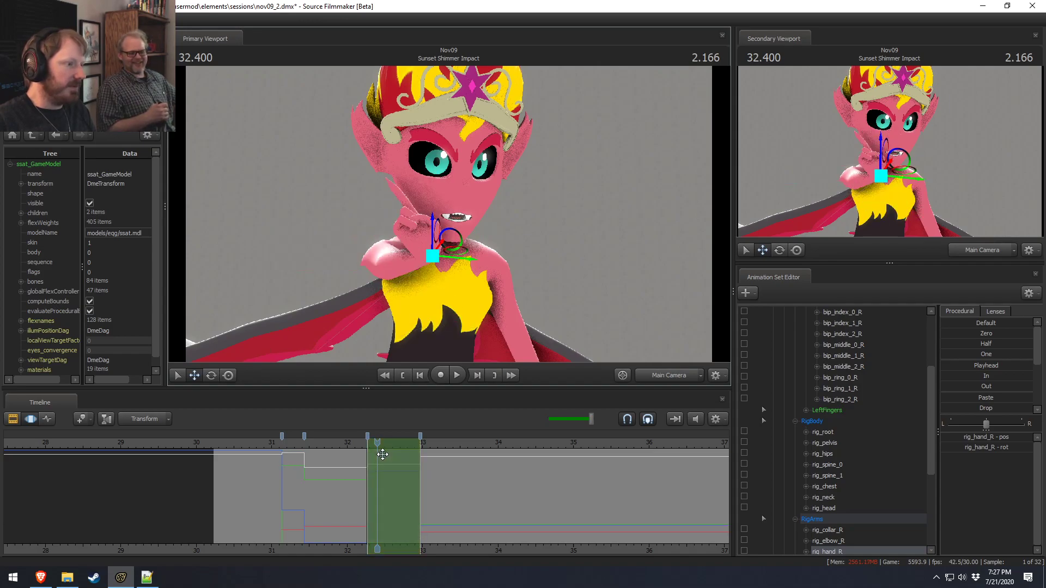
key("ctrl+z")
key("ctrl+z")
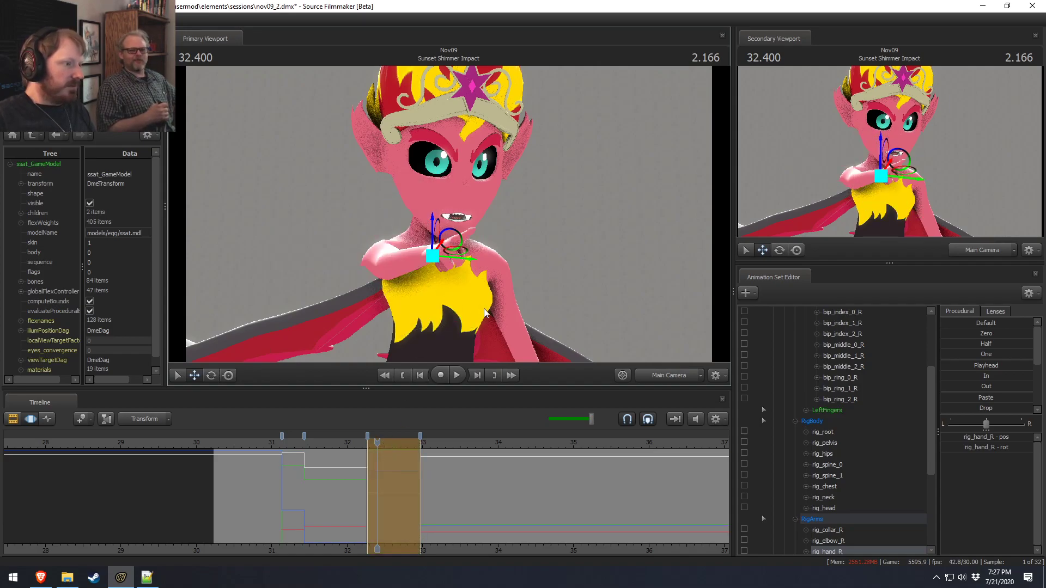
Step: Switch the primary viewport to Work Camera and rotate rig_hand_R so the finger points forward
left_click(646, 377)
left_click_drag(458, 232, 482, 232, "alt")
key("e")
right_click_drag(457, 231, 479, 233, "alt")
left_click_drag(412, 227, 413, 231)
Step: Adjust the position of rig_hand_R slightly so the extended arm keeps pointing forward
key("F2")
left_click_drag(574, 178, 491, 218, "alt")
key("F3")
key("w")
key("F2")
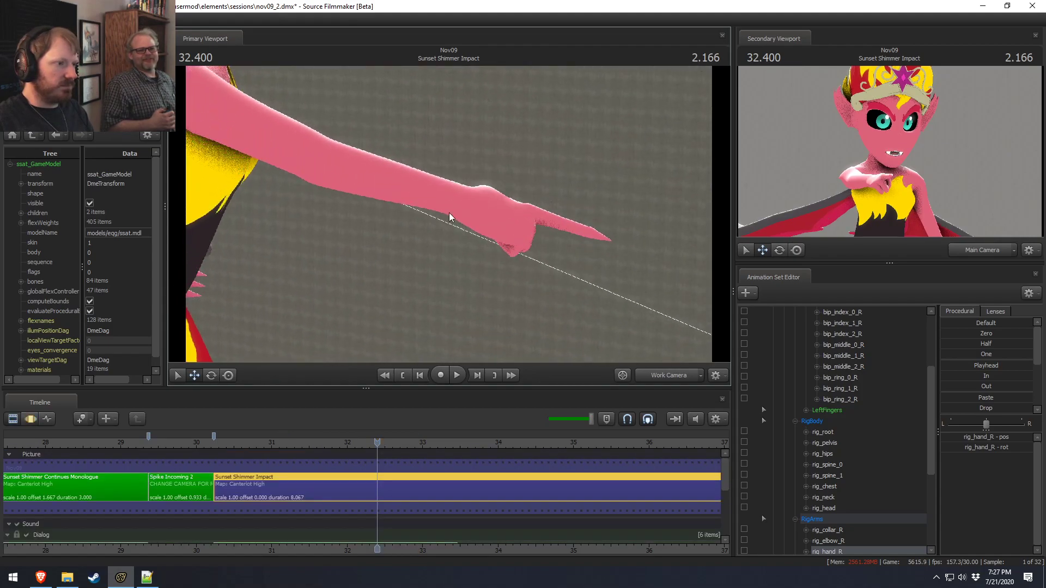
key("F3")
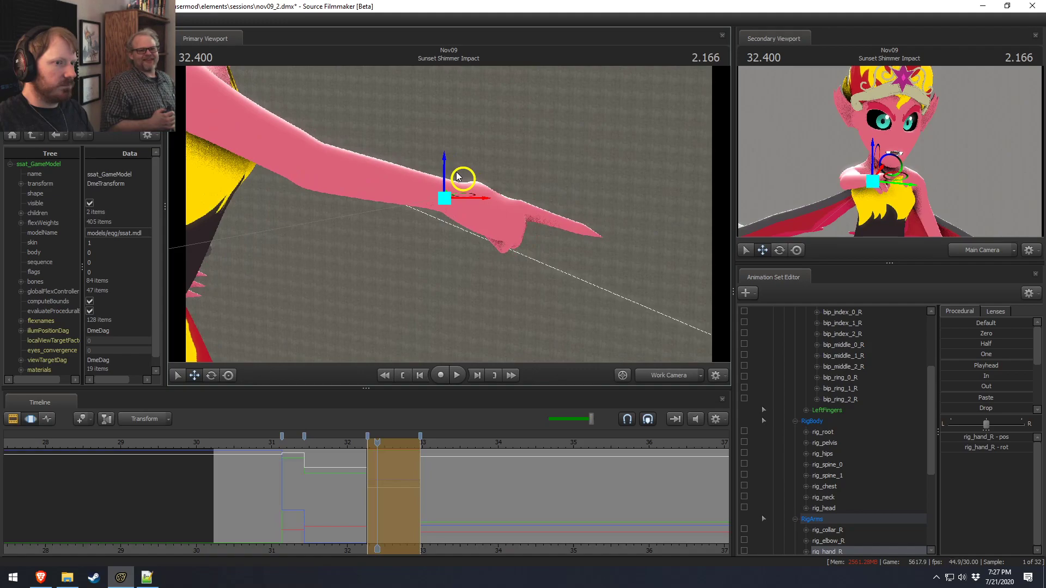
key("F2")
key("F3")
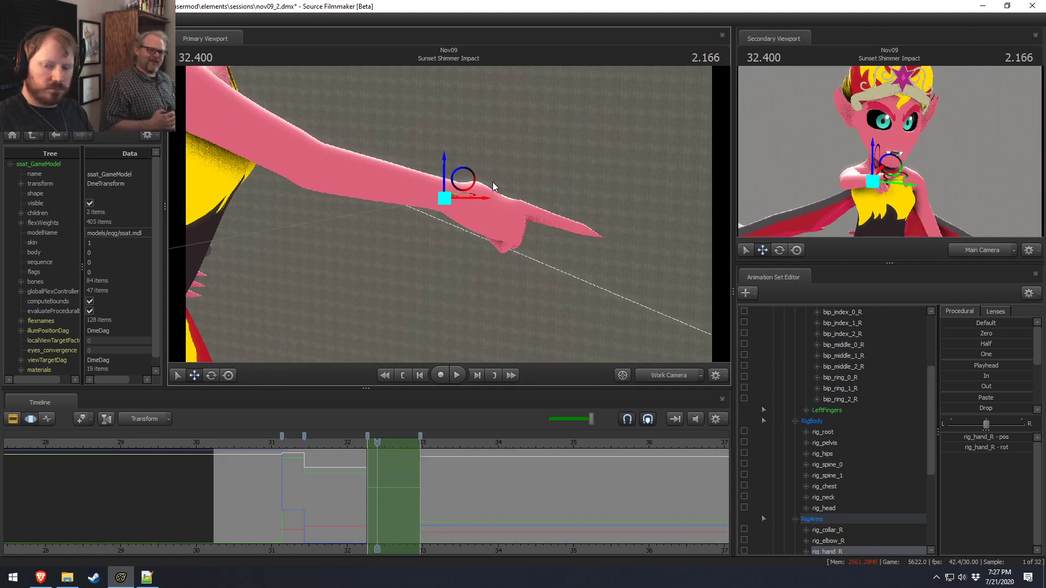
Step: Select the right thumb bones bip_thumb_0_R, bip_thumb_1_R and bip_thumb_2_R and rotate them to repose the thumb
left_click_drag(450, 166, 475, 229, "alt")
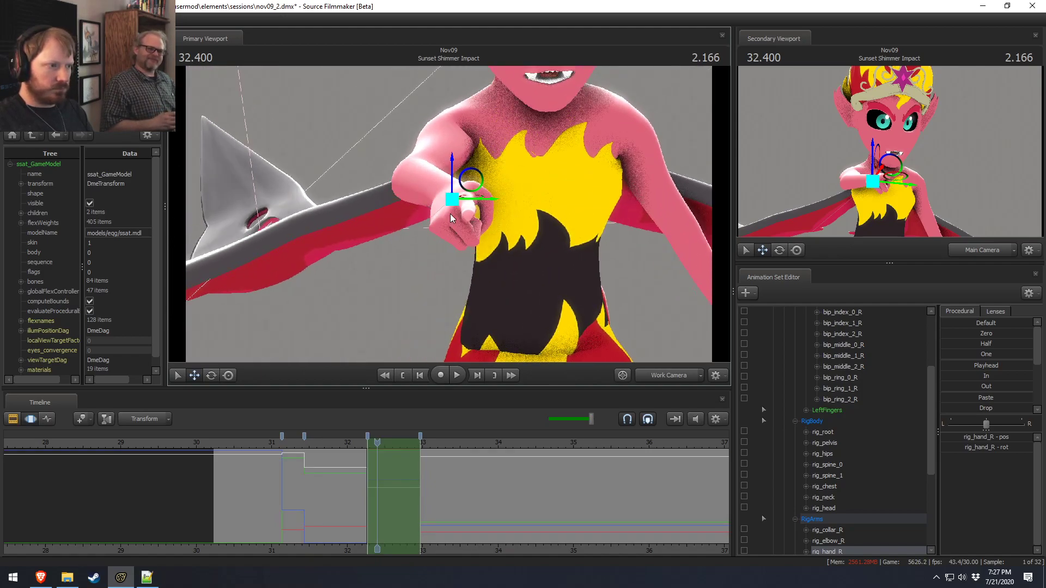
left_click(475, 187)
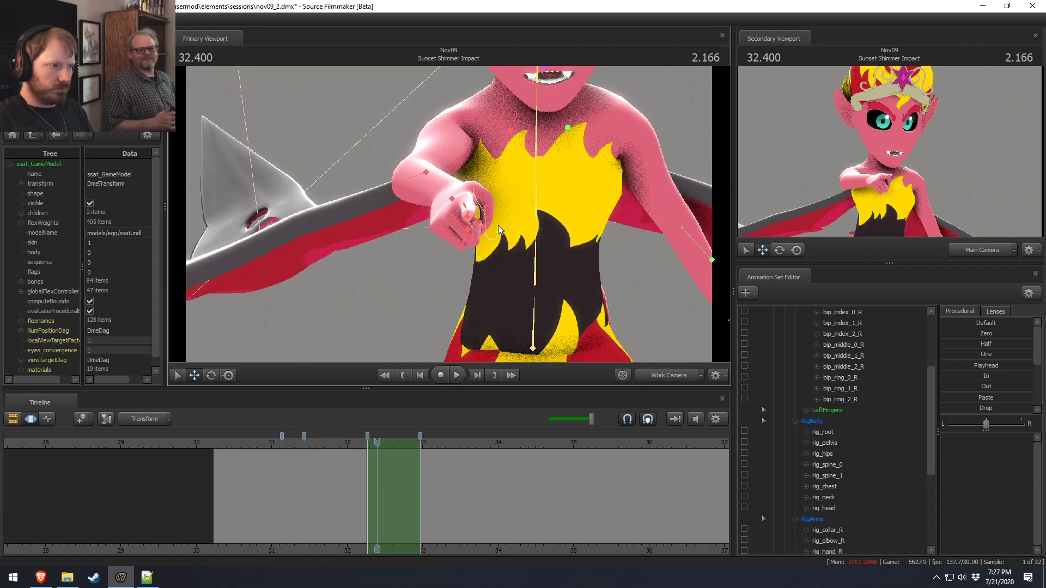
left_click(485, 224)
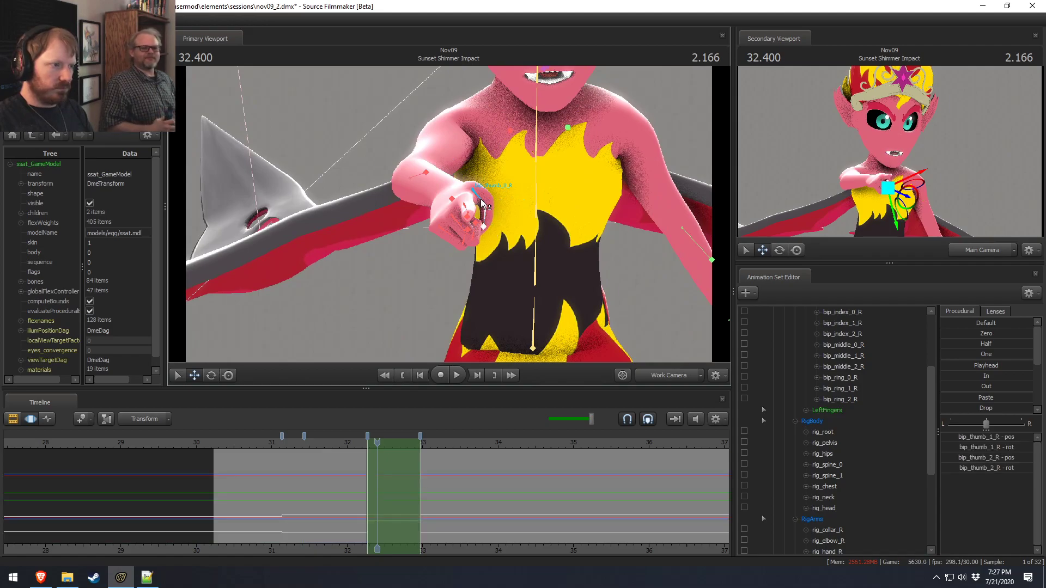
key("e")
left_click_drag(498, 192, 449, 218)
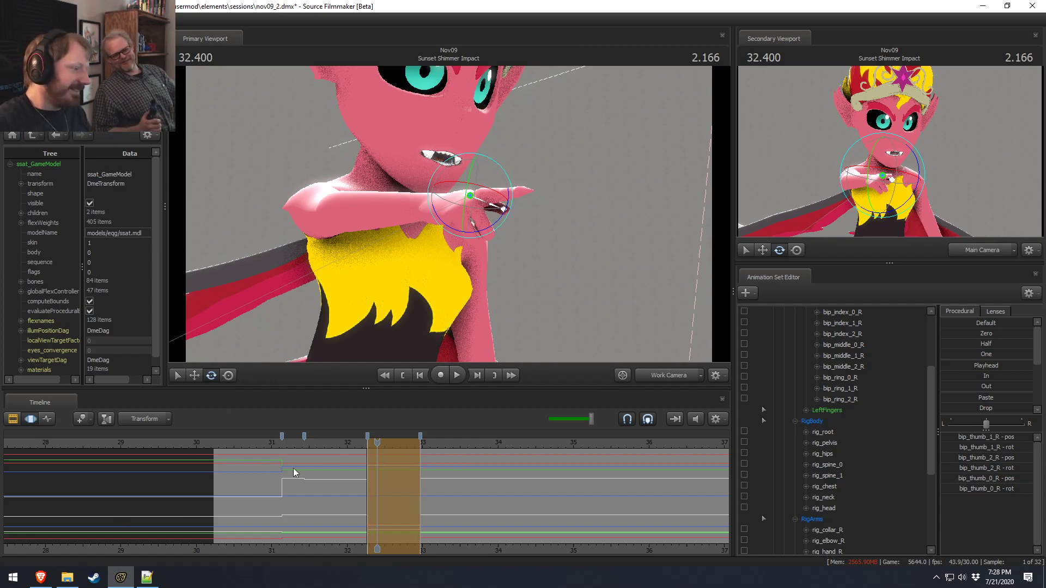
Step: Play back the shot from about 31.7 to 33 seconds to review the pointing gesture
left_click(330, 444)
key("space")
key("space")
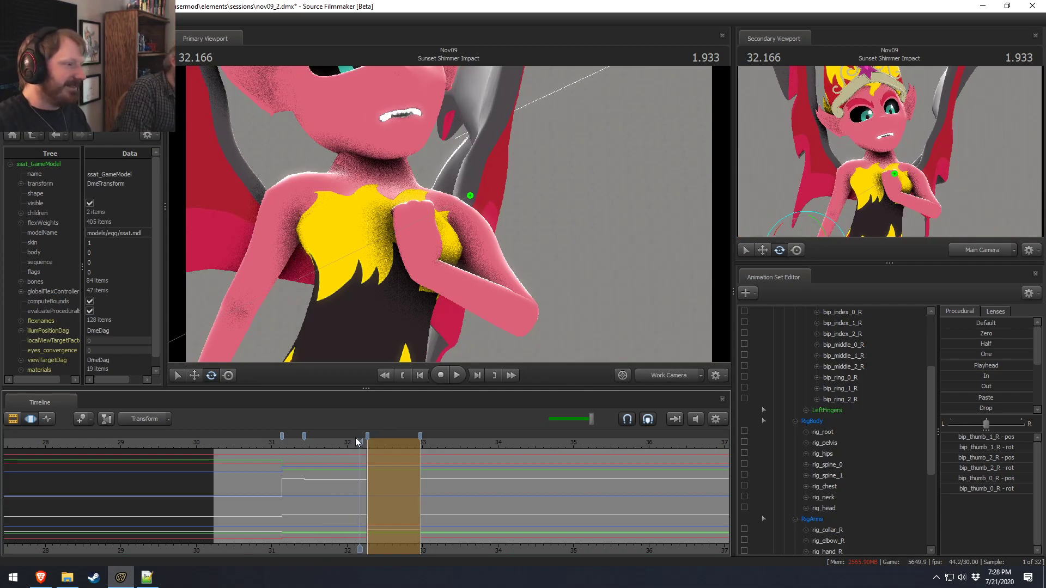
key("space")
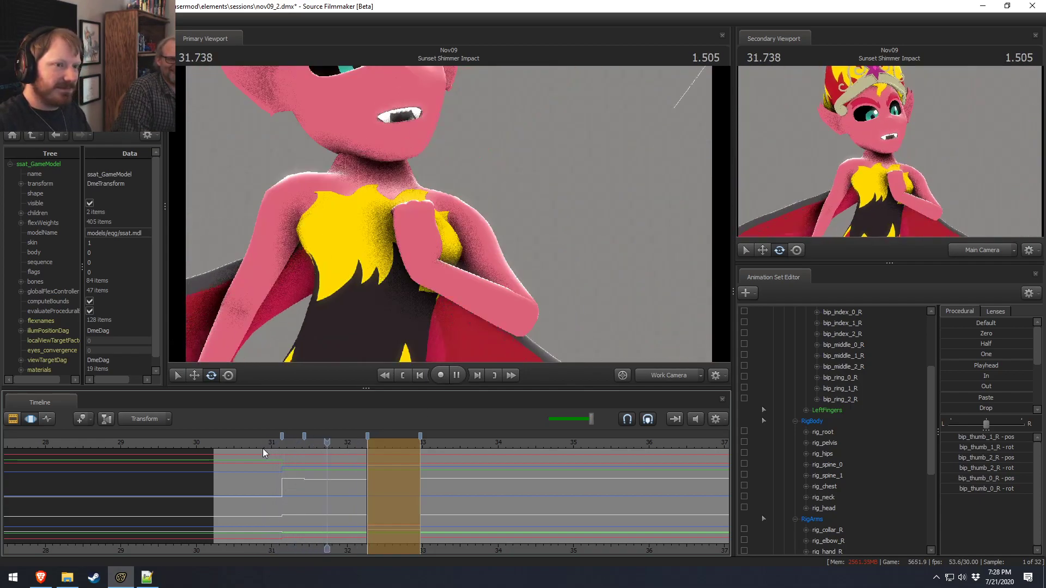
key("space")
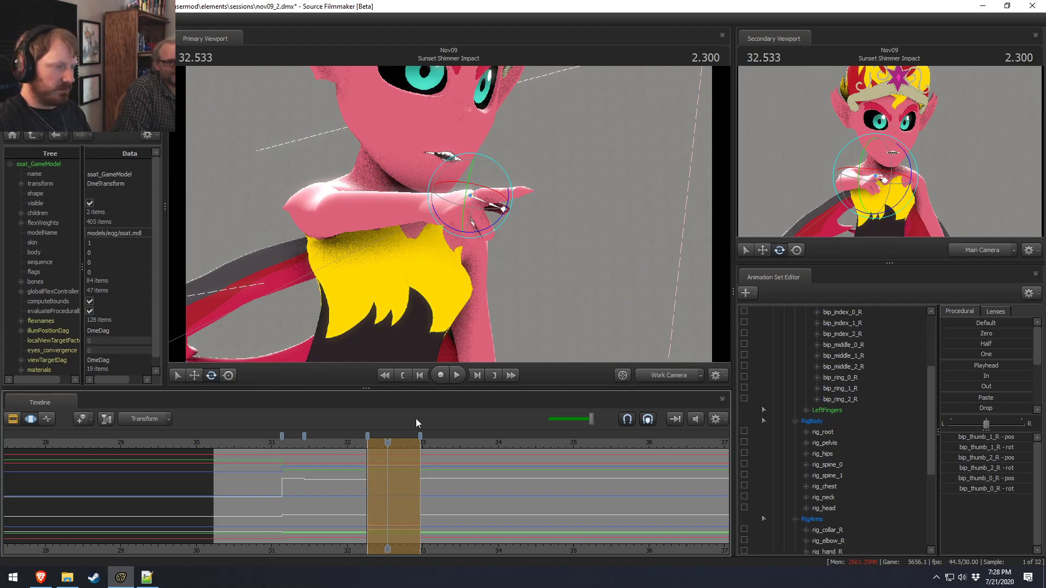
left_click(355, 446)
key("space")
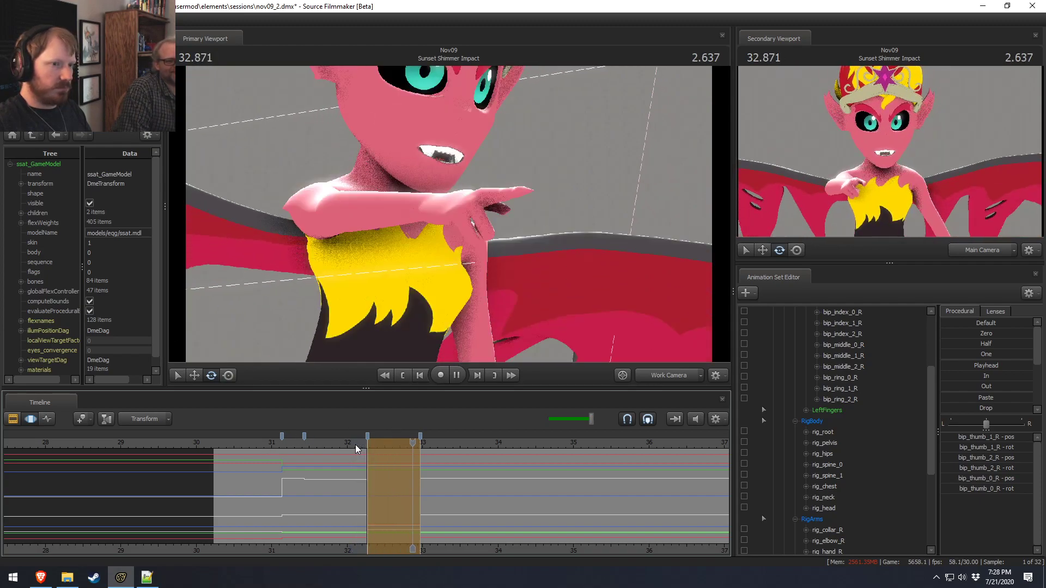
key("space")
left_click(419, 471)
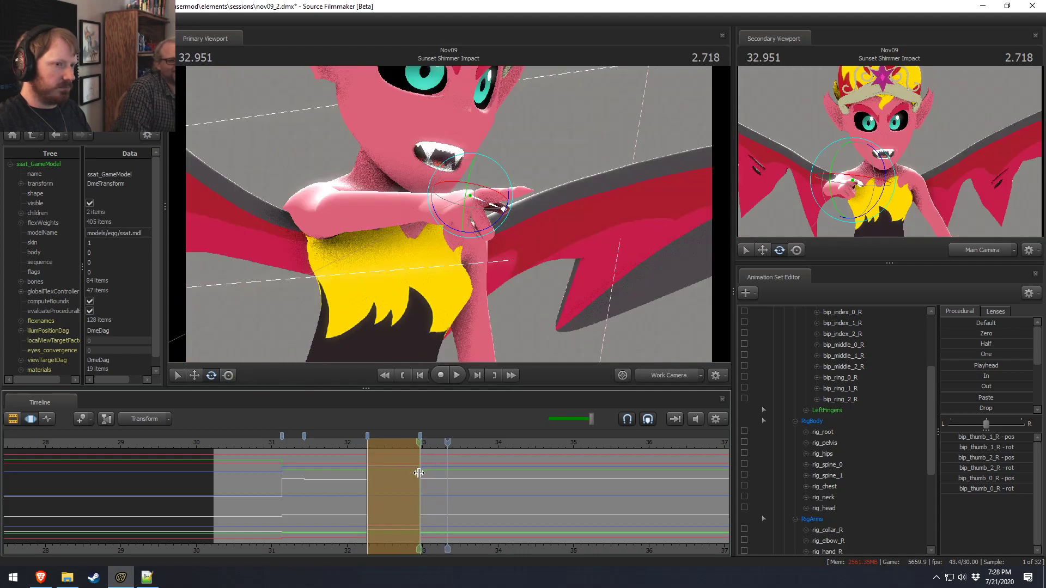
Step: Select the time range between the timeline markers at about 32.3 and 33 seconds
mouse_move(419, 472)
left_mouse_down()
mouse_move(340, 472)
mouse_move(420, 472)
left_mouse_up()
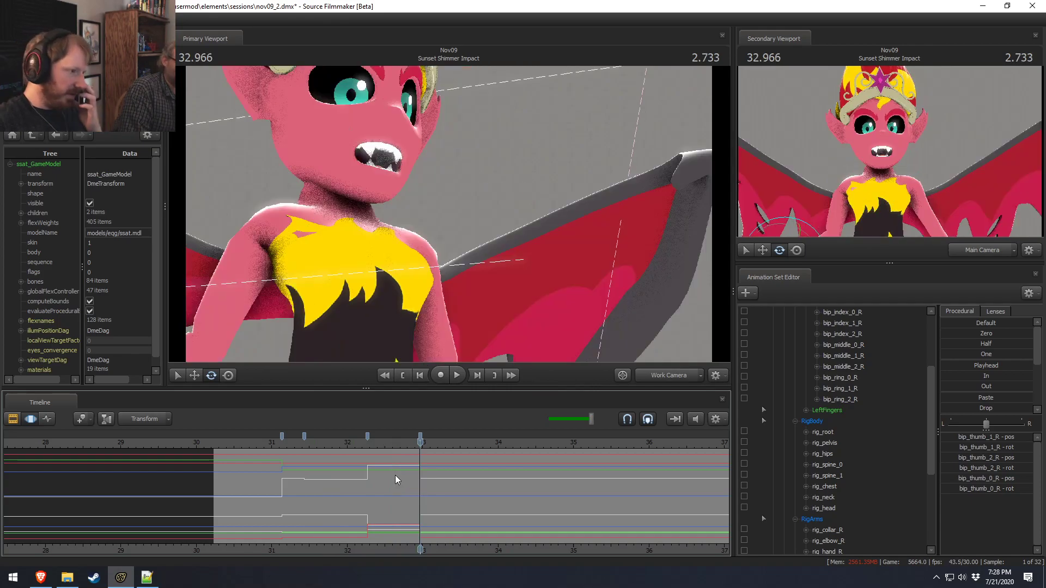
left_click(373, 442)
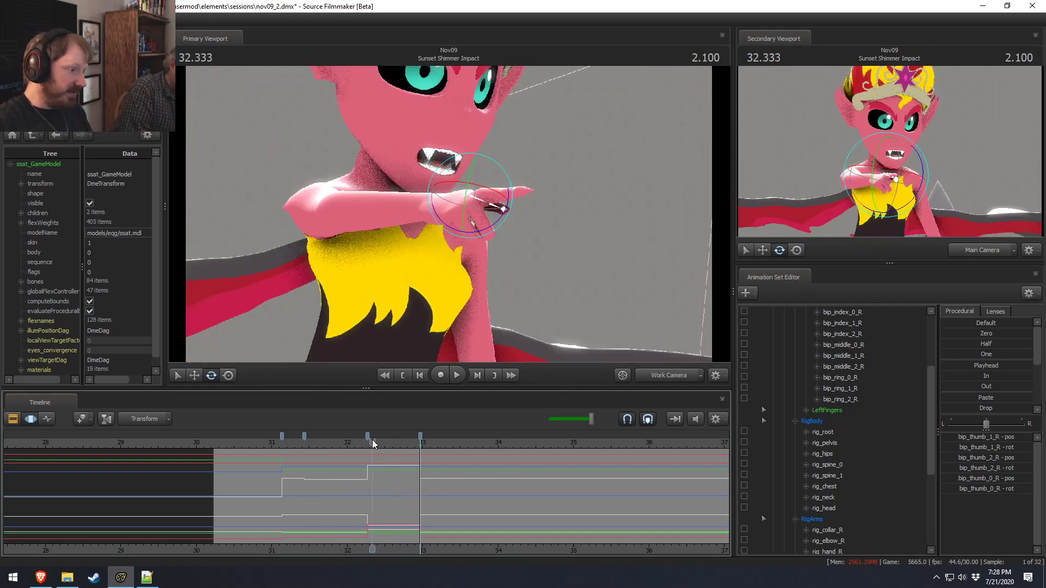
double_click(382, 479)
left_click_drag(456, 305, 449, 214)
key("s")
key("w")
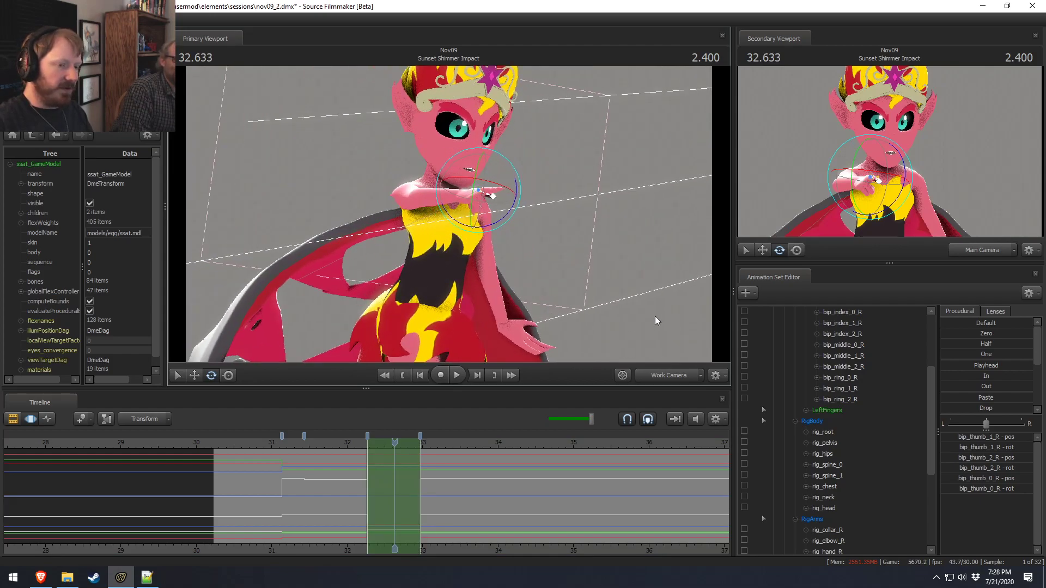
Step: Play back the shot from about 31.6 to 32.4 seconds to review the transition into the pointing pose
left_click(320, 443)
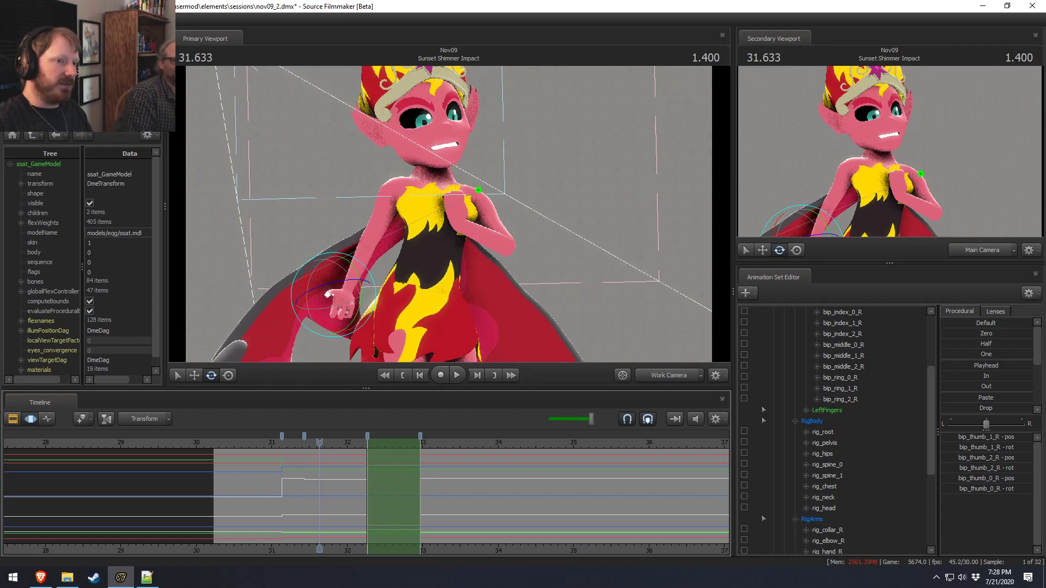
key("space")
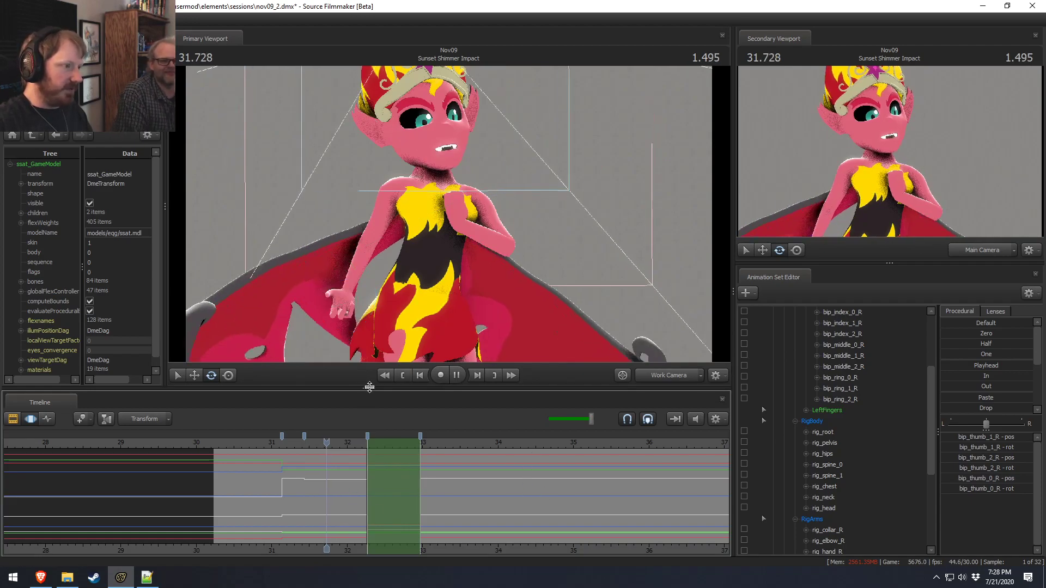
key("space")
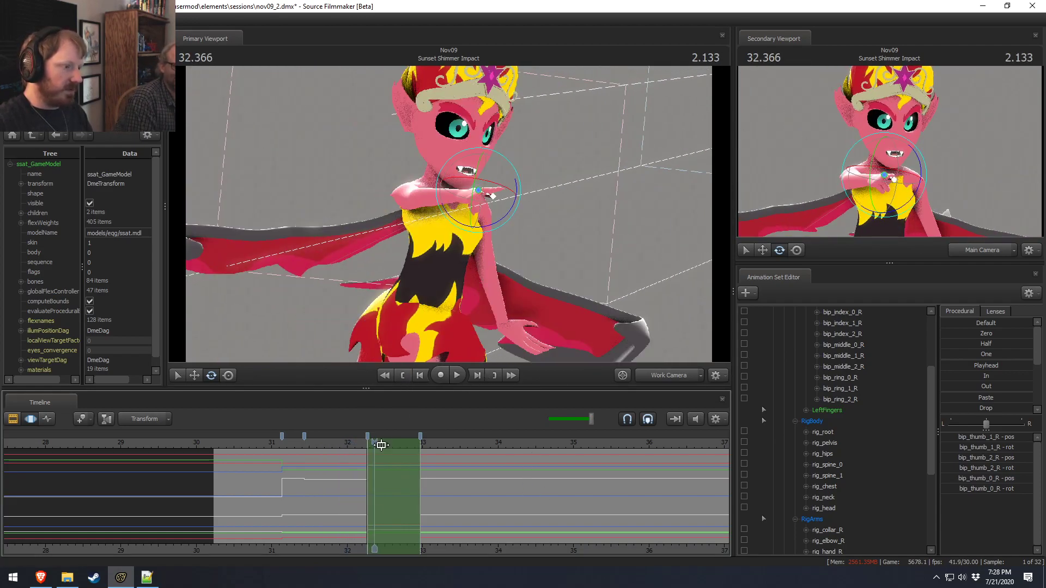
Step: Apply the In preset to RightFingers, rig_collar_R, rig_elbow_R and rig_hand_R over the selected time range
scroll(834, 419, "up", 2)
left_click(847, 367)
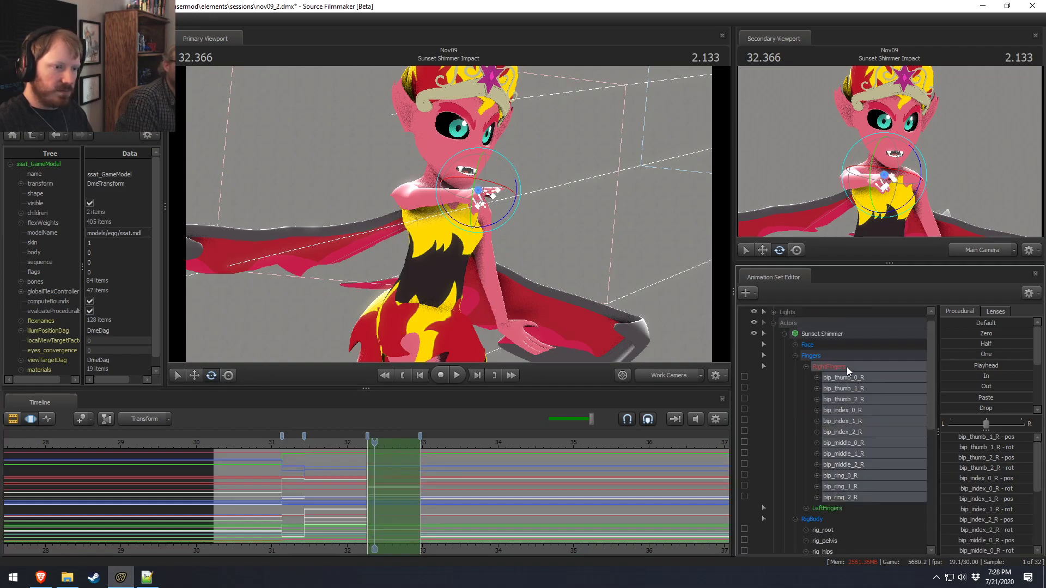
scroll(822, 479, "down", 5)
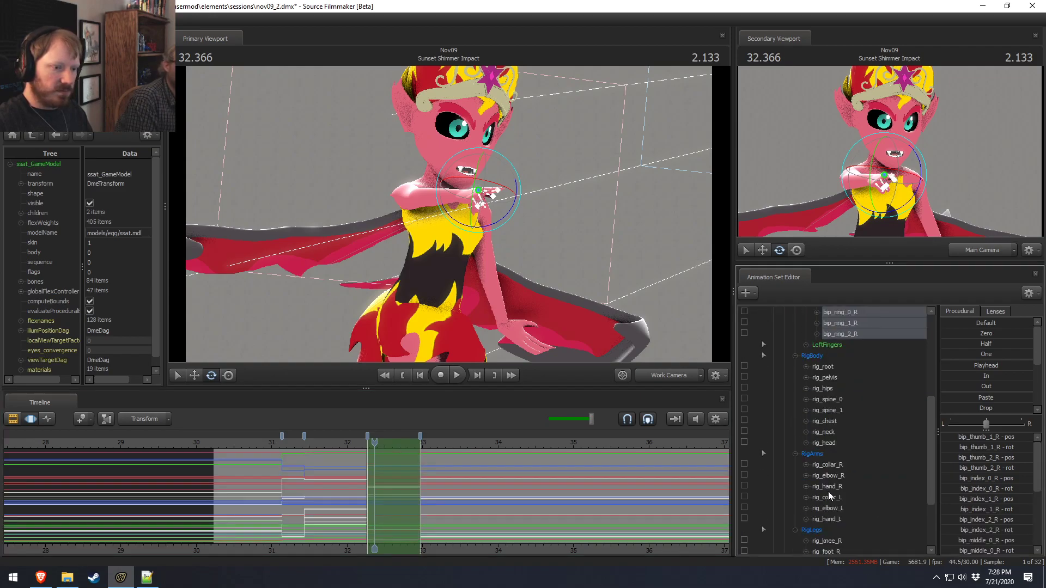
scroll(830, 524, "down", 2)
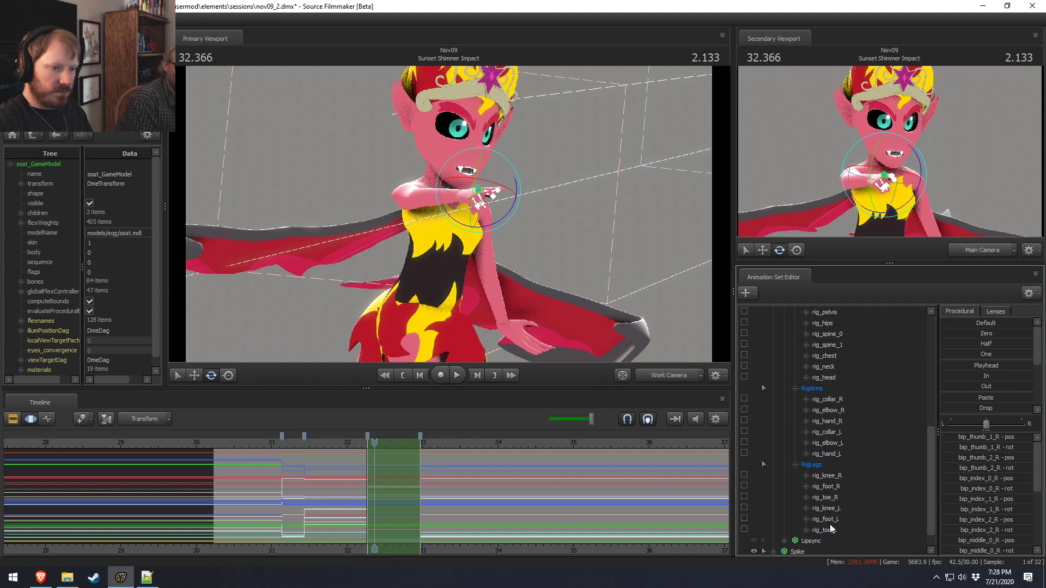
left_click_drag(830, 422, 839, 401)
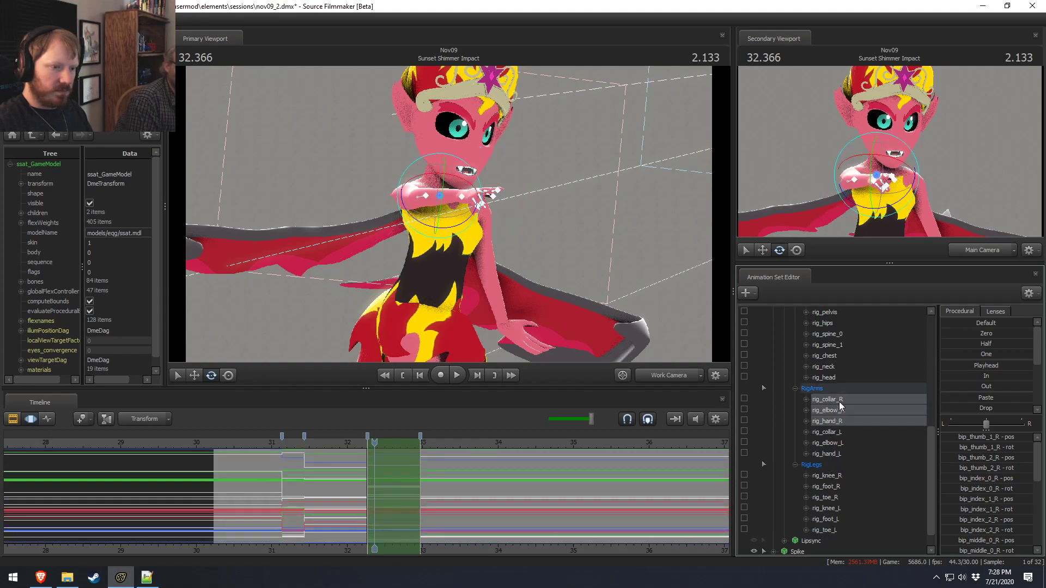
left_click(959, 376)
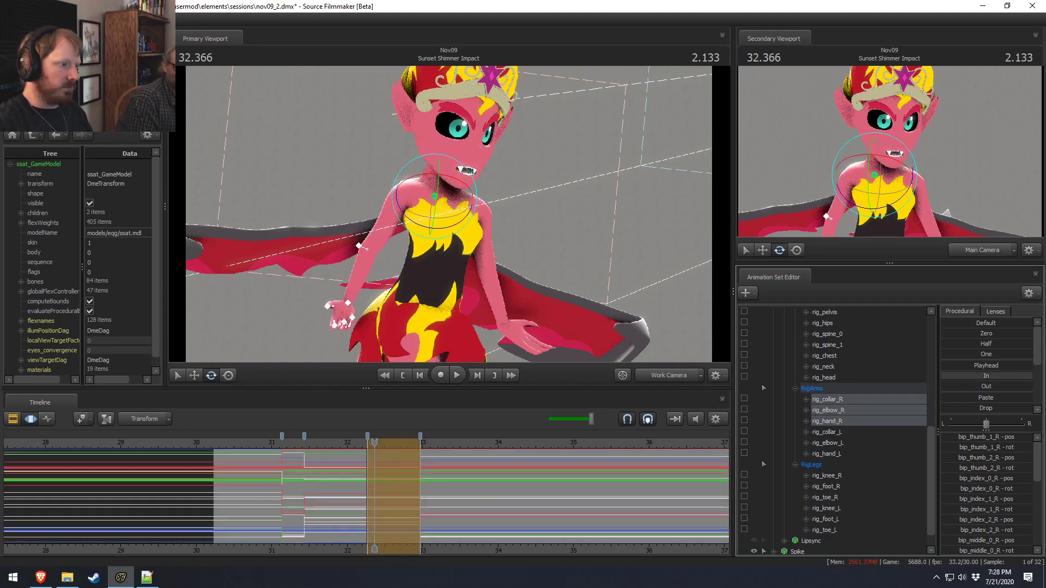
Step: Select rig_hand_L, then move it up and forward and rotate it to raise the character's left hand
key("F2")
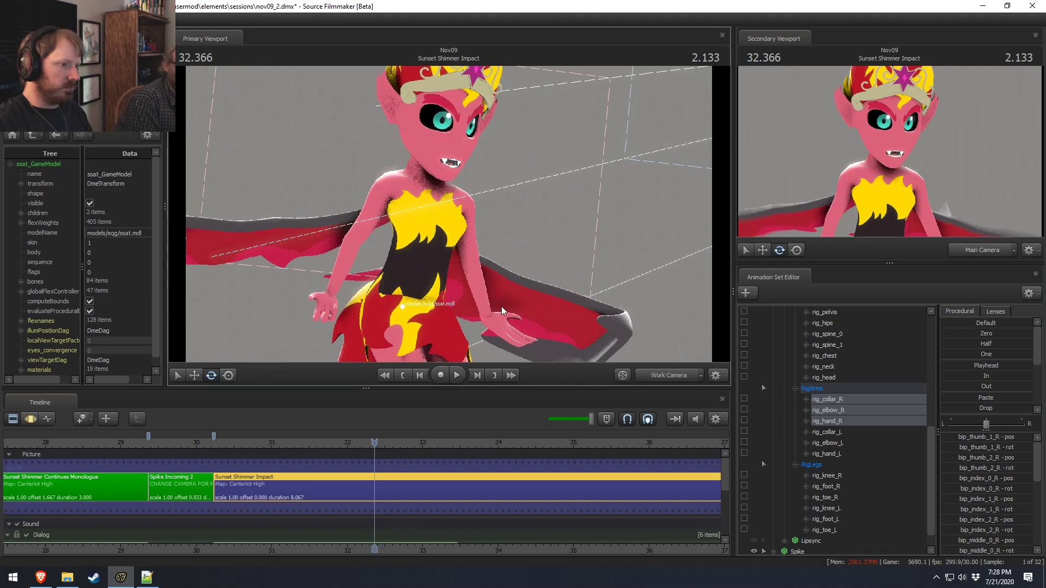
key("F3")
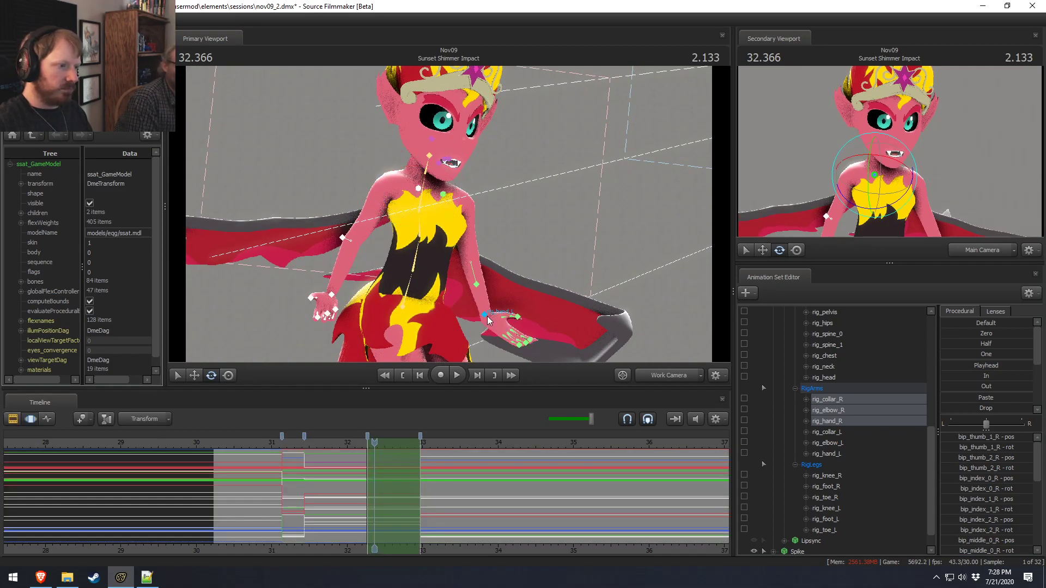
left_click(487, 316, "ctrl")
left_click_drag(490, 293, 376, 300)
key("w")
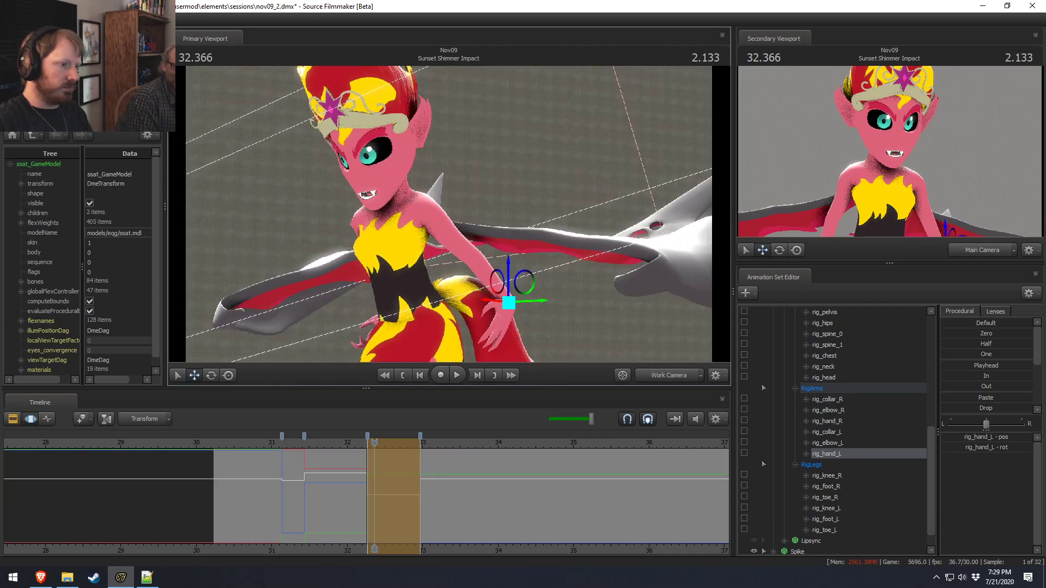
left_click_drag(506, 242, 478, 240, "alt")
left_click_drag(479, 286, 305, 205)
key("e")
left_click_drag(299, 243, 451, 223)
Step: Refine the placement of the raised left arm so the hand sits in front of the shoulder with the elbow bent
key("w")
left_click_drag(421, 297, 453, 218)
left_click(385, 172)
left_click(469, 216)
left_click_drag(390, 184, 259, 216)
mouse_move(514, 192)
left_mouse_down()
mouse_move(449, 212)
mouse_move(509, 197)
left_mouse_up()
left_click_drag(437, 216, 449, 212)
left_click(383, 180, "ctrl")
left_click_drag(444, 151, 449, 214)
Step: Rotate rig_spine_1 and rig_chest to turn and lean the character's torso
left_click(407, 229, "ctrl")
left_click(407, 206, "ctrl")
key("e")
right_click(416, 224)
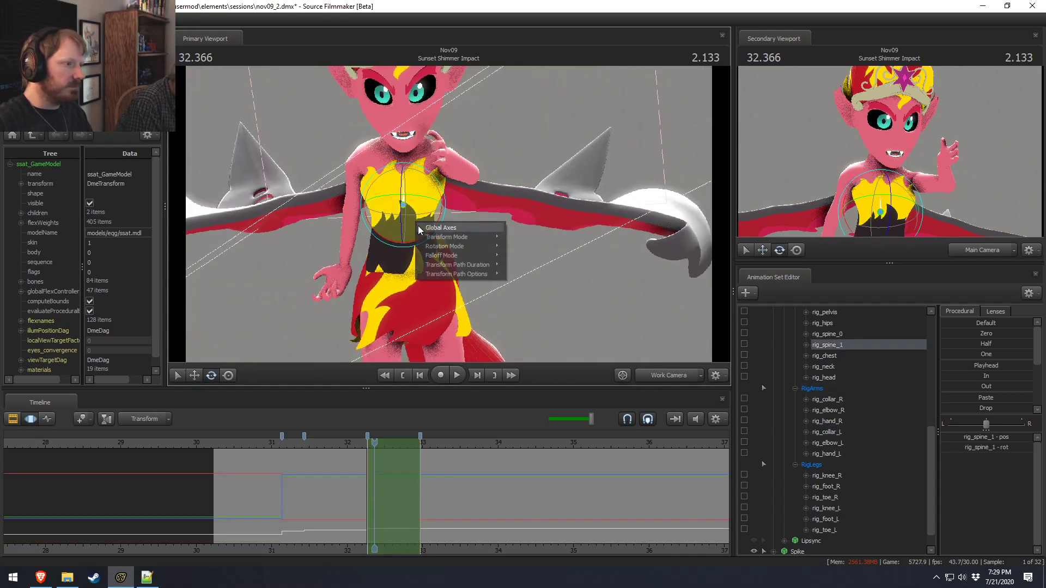
left_click_drag(493, 210, 417, 216)
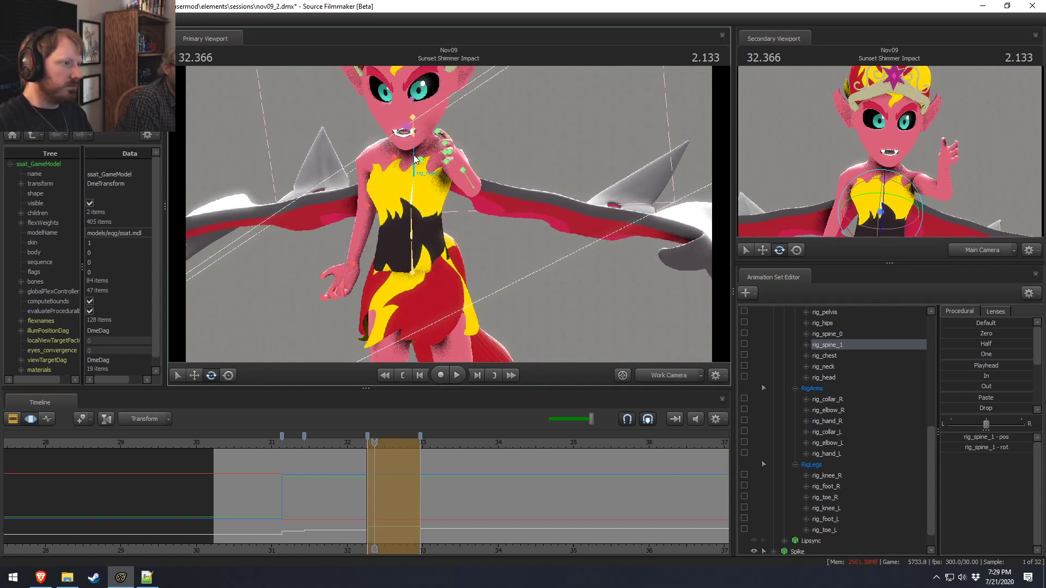
left_click(413, 155, "ctrl")
left_click_drag(433, 180, 428, 193)
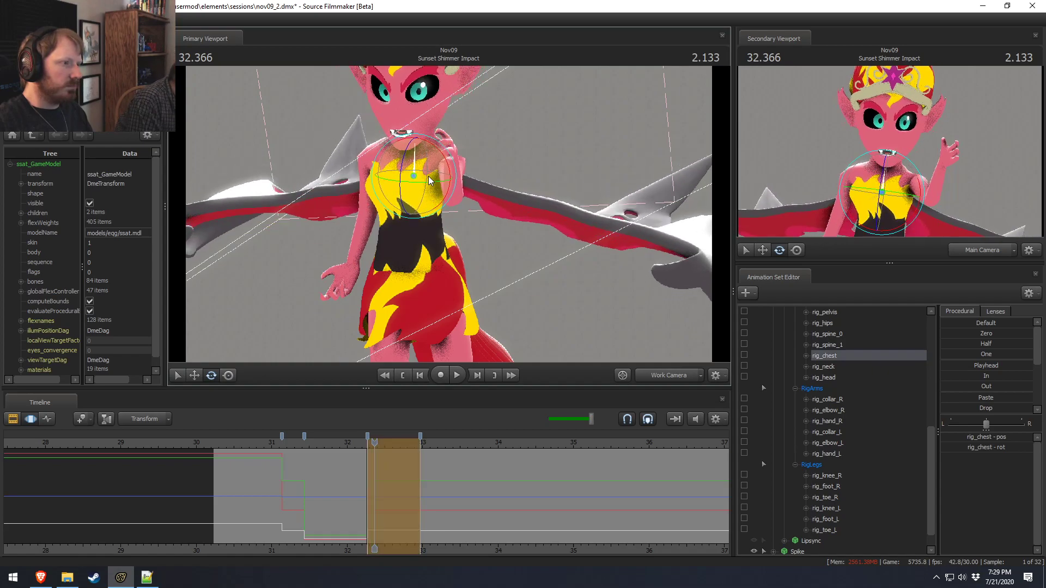
Step: Select the neck and head controls and rotate them to adjust the tilt of the head
left_click(415, 130, "ctrl")
left_click(416, 118, "ctrl+shift")
left_click_drag(417, 118, 361, 272)
Step: Move rig_hand_R forward beside the hip so the right elbow bends
left_click(357, 278)
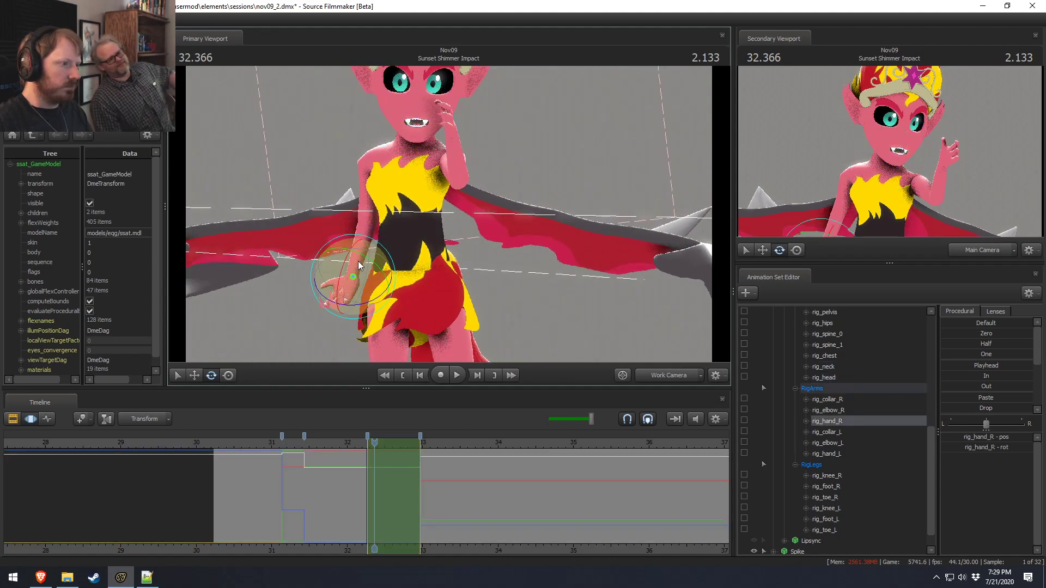
left_click_drag(367, 282, 417, 204, "alt")
key("w")
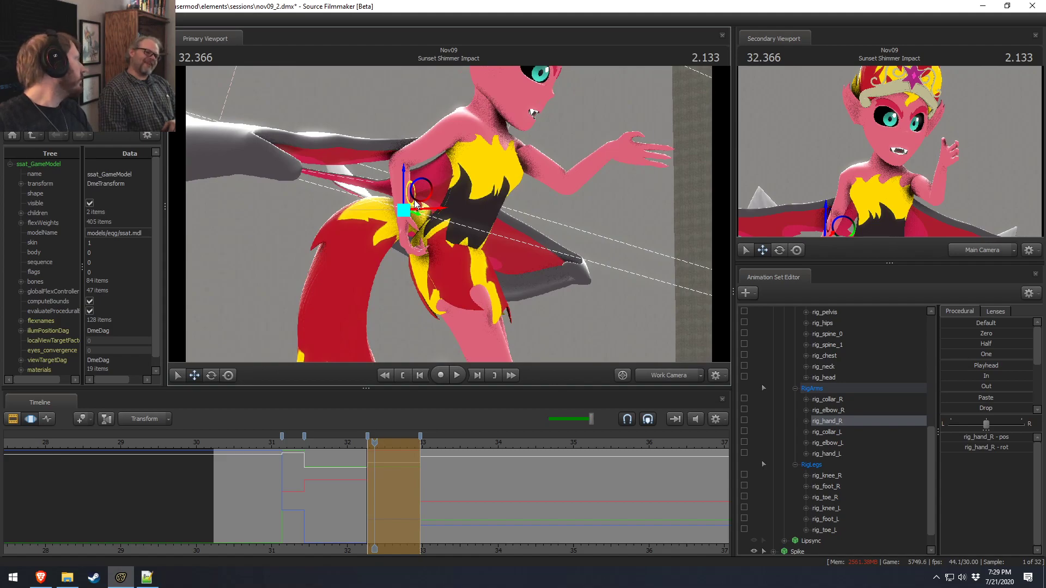
left_click_drag(420, 203, 463, 211)
key("e")
key("w")
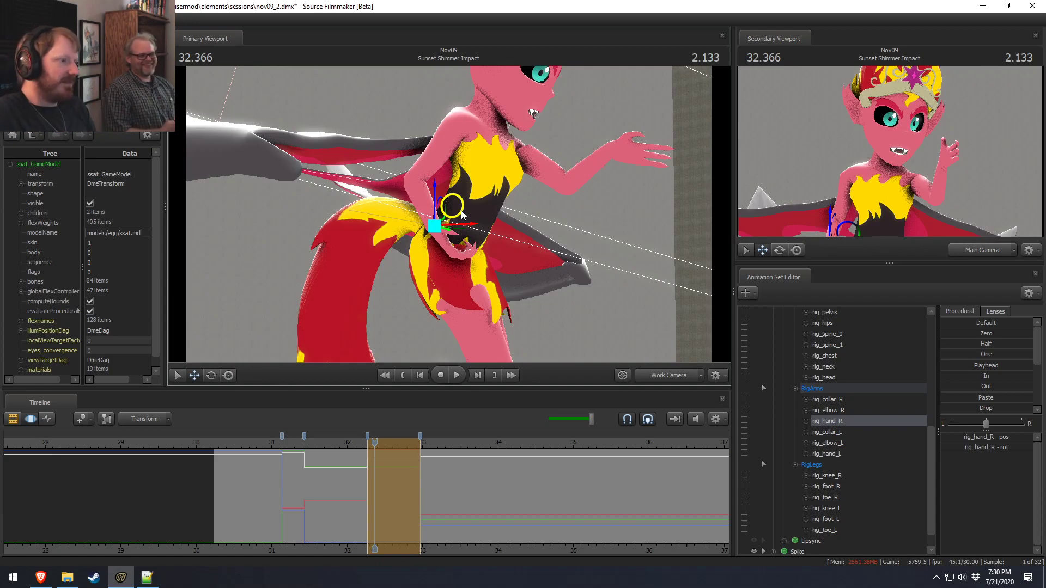
key("e")
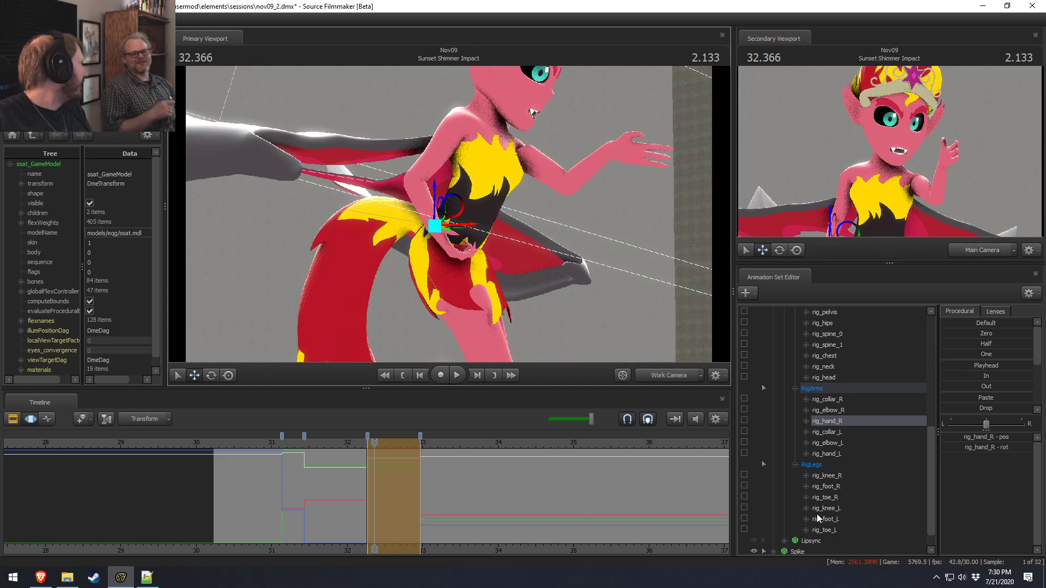
Step: Move rig_hand_L forward so the left arm reaches out in front of the character
key("d")
left_click_drag(642, 298, 490, 291)
left_click_drag(449, 214, 447, 206)
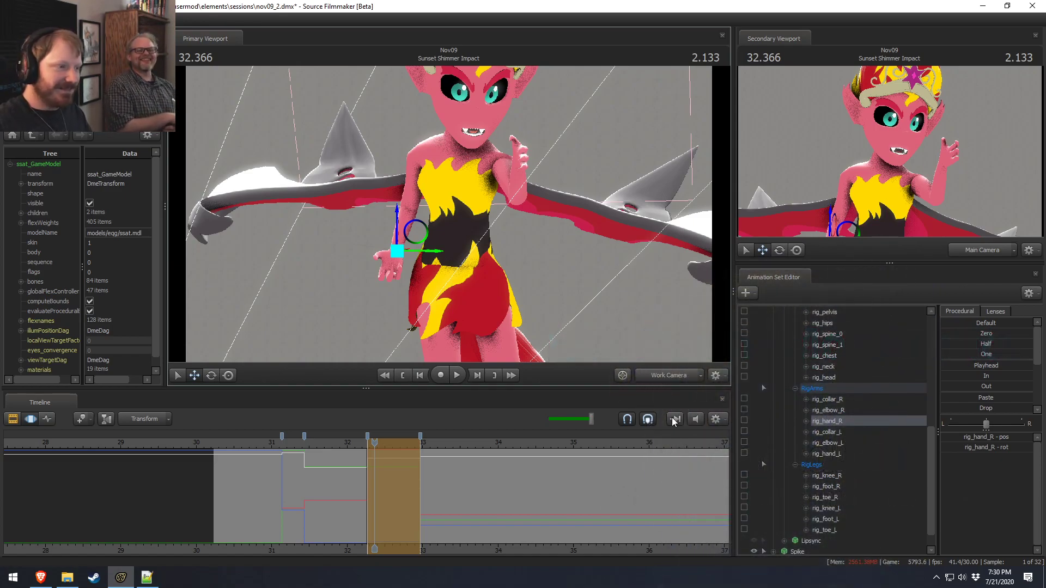
left_click_drag(551, 233, 454, 213)
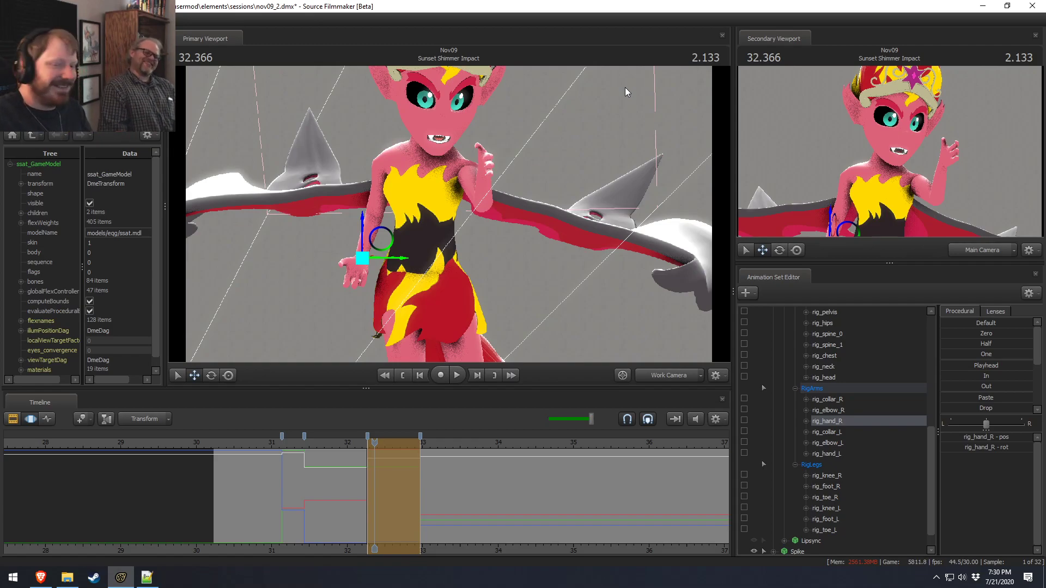
left_click_drag(450, 204, 412, 212, "alt")
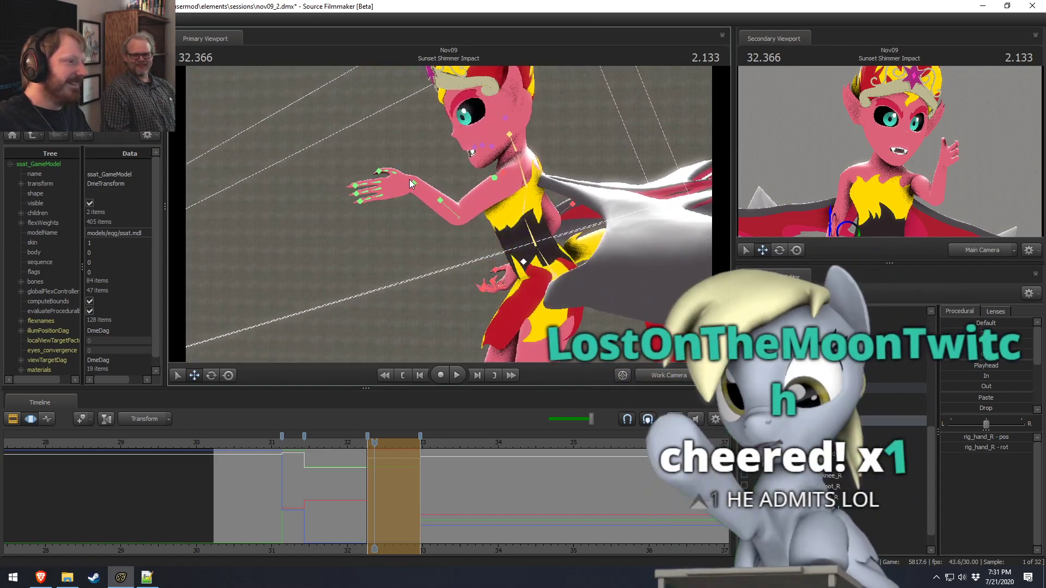
left_click(414, 183, "ctrl")
left_click_drag(393, 163, 430, 191)
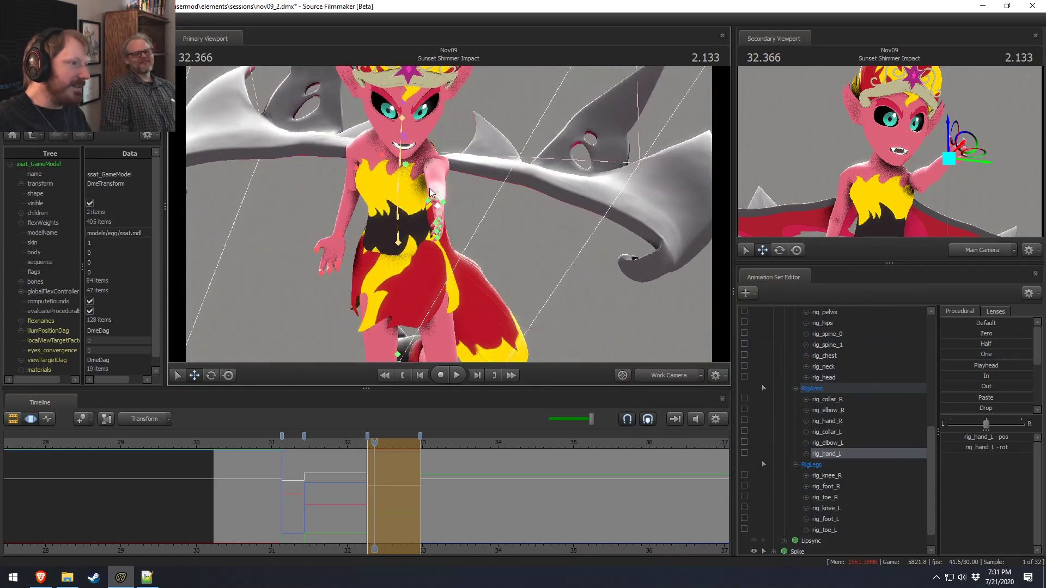
Step: Rotate rig_collar_L to adjust the left shoulder behind the extended arm
left_click(407, 168)
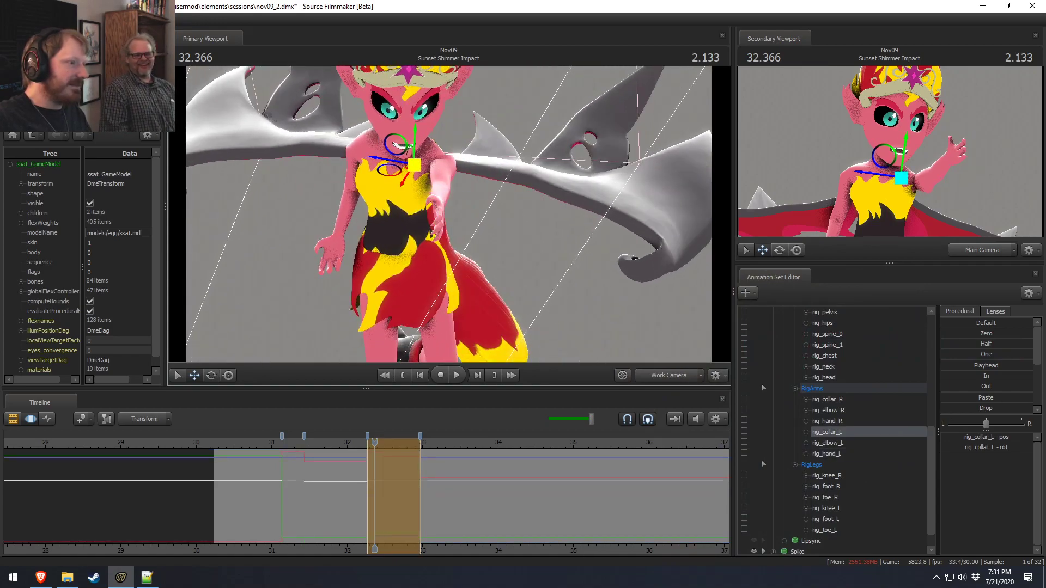
key("e")
left_click_drag(404, 167, 427, 144)
Step: Pull rig_hand_L back slightly so the extended left arm keeps a bend at the elbow
left_click_drag(486, 197, 398, 208, "alt")
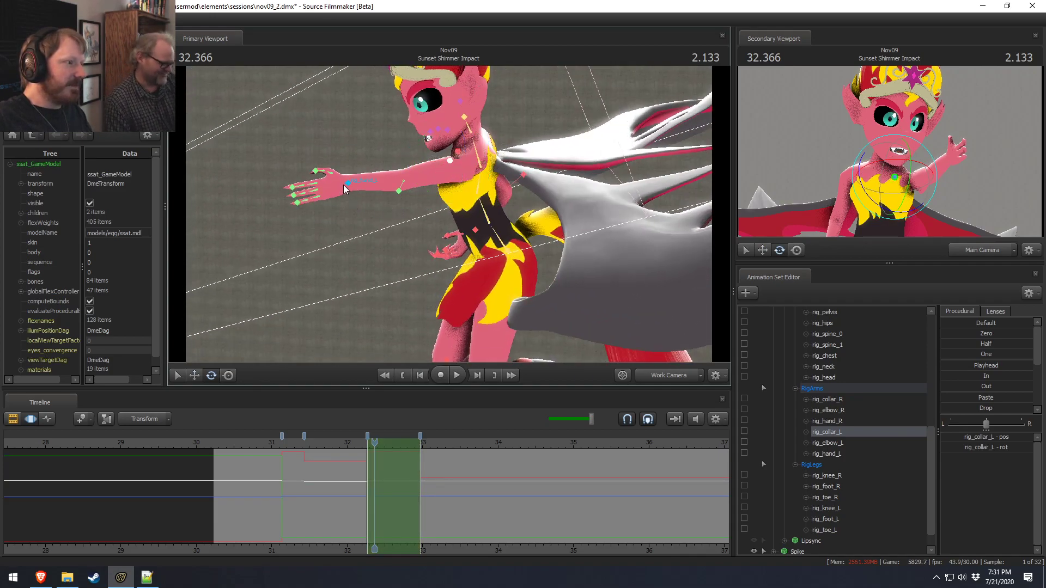
left_click(344, 184, "ctrl")
key("w")
left_click_drag(332, 167, 339, 171)
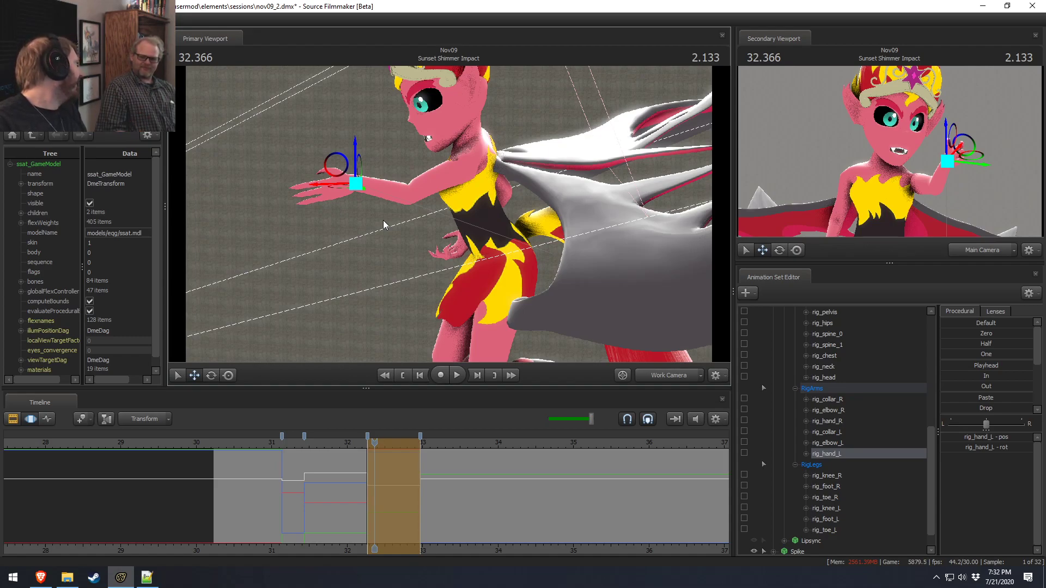
Step: Select the left middle and ring finger bones and rotate them to curl both fingers into the palm
left_click_drag(403, 197, 449, 214)
left_click(379, 221, "ctrl")
left_click_drag(379, 223, 428, 231, "ctrl")
left_click_drag(428, 231, 561, 220, "alt")
left_click_drag(449, 214, 523, 199)
key("w")
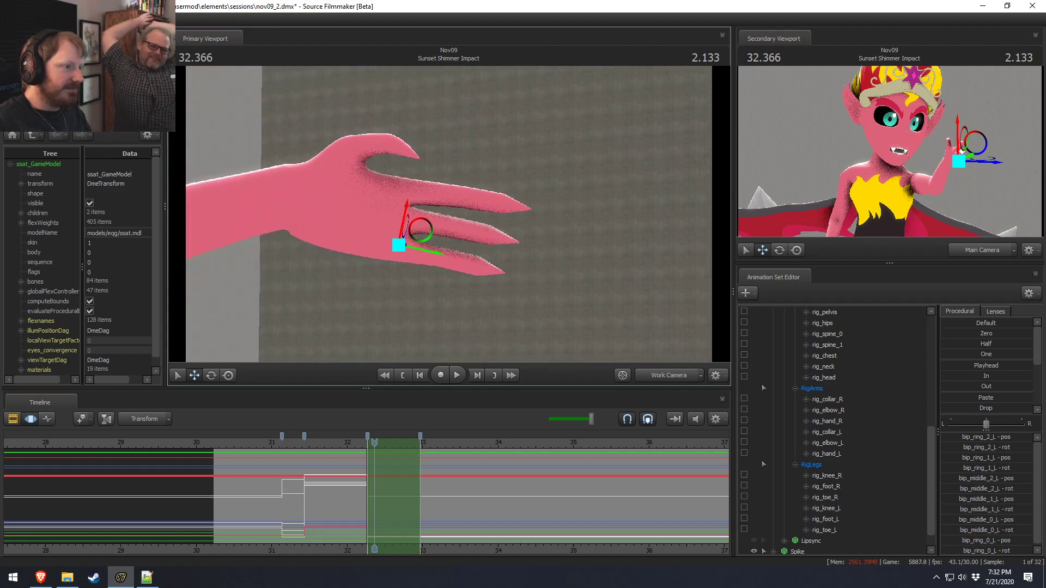
key("e")
mouse_move(422, 242)
left_mouse_down()
mouse_move(377, 246)
mouse_move(395, 267)
mouse_move(444, 221)
mouse_move(414, 227)
mouse_move(398, 264)
mouse_move(369, 240)
mouse_move(424, 240)
mouse_move(392, 235)
mouse_move(370, 216)
mouse_move(474, 189)
left_mouse_up()
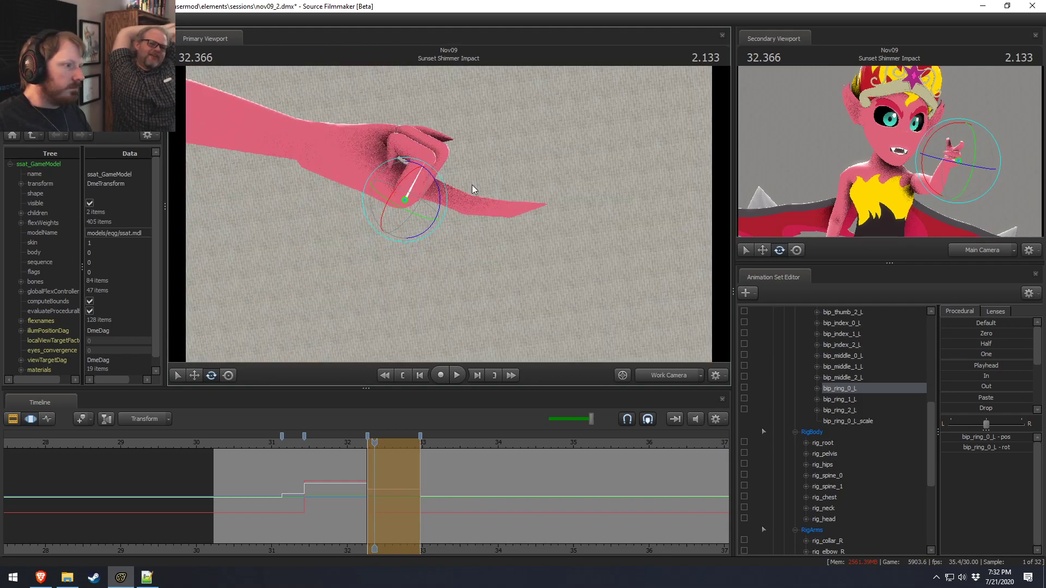
Step: Rotate individual left ring finger bones, including bip_ring_0_L, to refine the curl of the closed hand
left_click(395, 141)
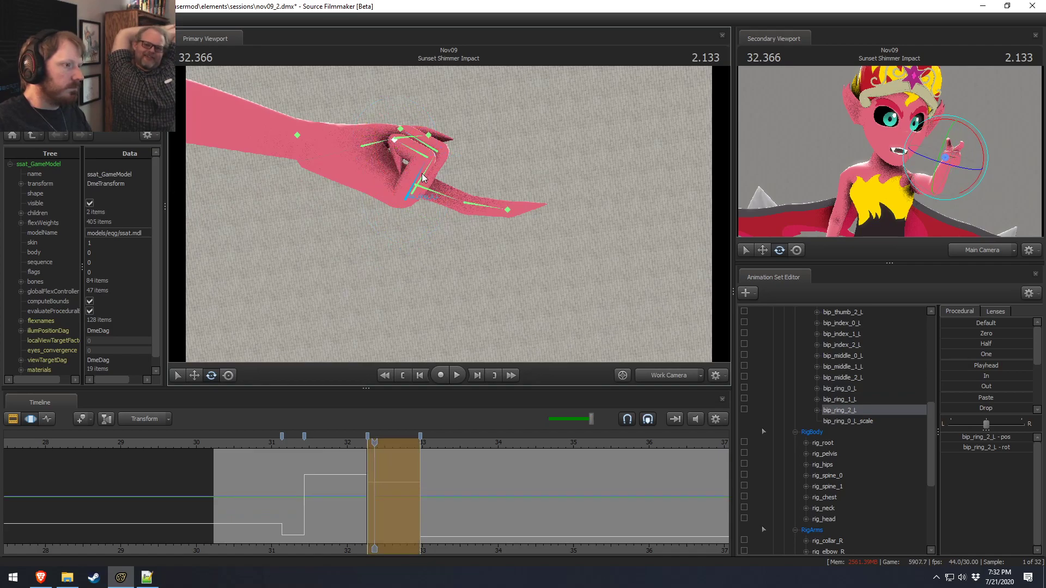
left_click(428, 158)
left_click_drag(462, 156, 462, 146)
left_click(418, 180)
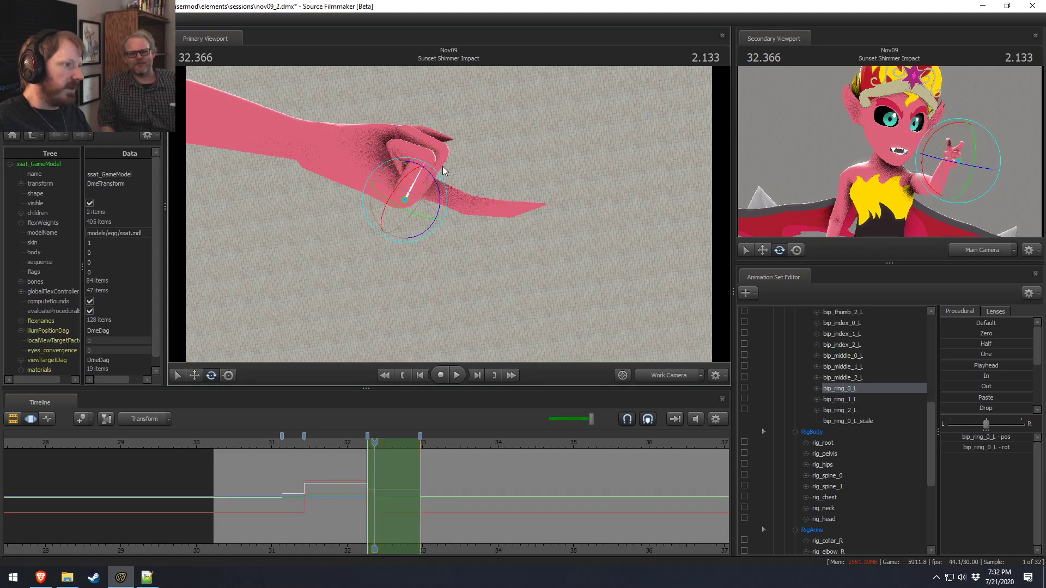
left_click_drag(434, 180, 517, 177)
Step: Rotate bip_index_1_L and bip_index_2_L to straighten the left index finger into a clean pointing shape
mouse_move(581, 158)
left_mouse_down("alt")
mouse_move(419, 185)
mouse_move(474, 210)
left_mouse_up("alt")
mouse_move(564, 225)
left_mouse_down("ctrl")
mouse_move(457, 311)
mouse_move(538, 247)
mouse_move(508, 249)
mouse_move(537, 253)
left_mouse_up("ctrl")
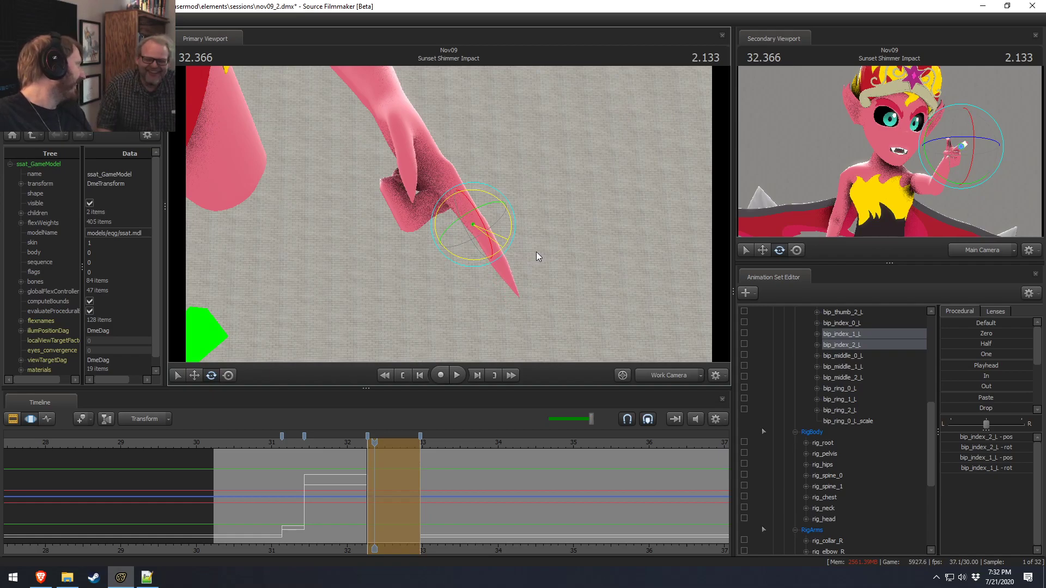
left_click_drag(536, 252, 558, 265)
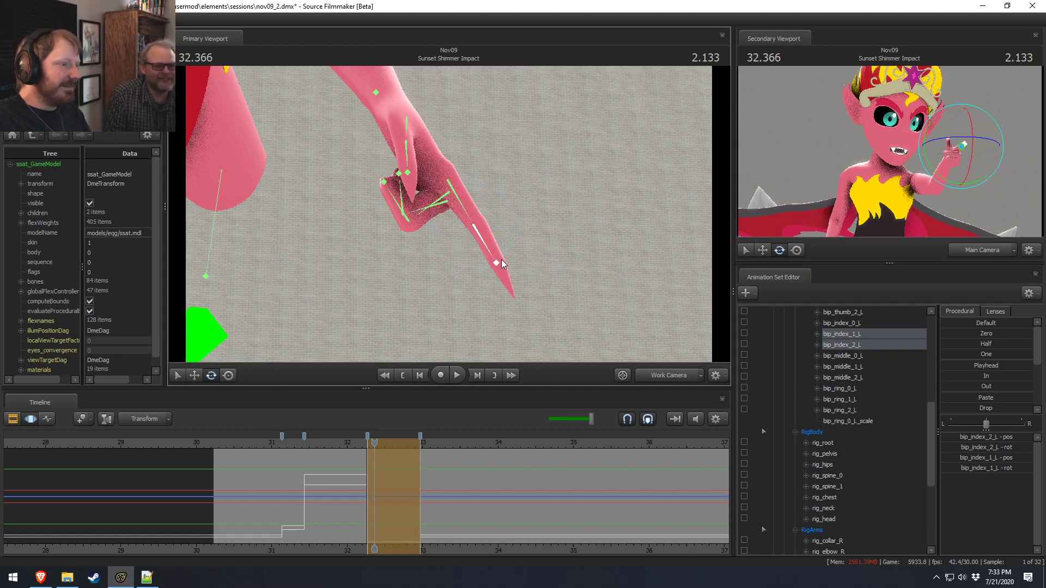
left_click(497, 264)
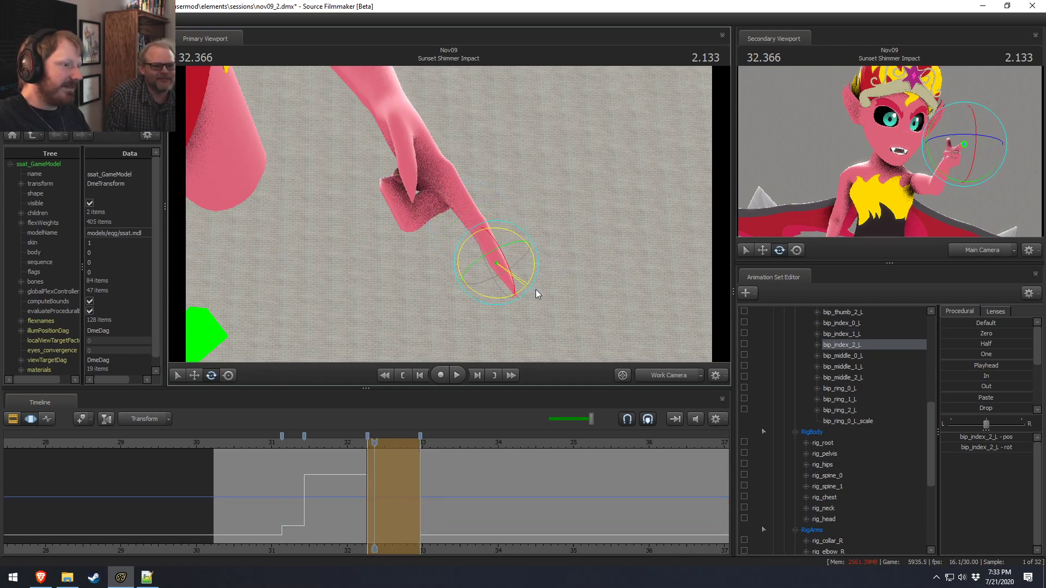
left_click_drag(541, 288, 444, 209)
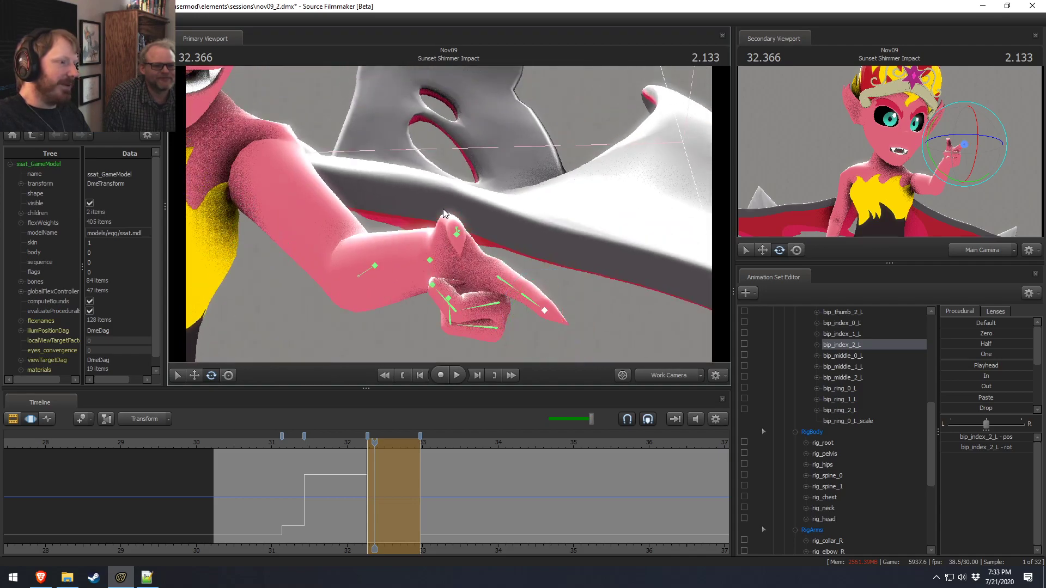
Step: Reposition rig_hand_L so the bent left arm and its pointing finger reach forward from the body
left_click(433, 261, "ctrl")
left_click_drag(561, 202, 473, 170, "alt")
left_click(464, 170, "ctrl")
left_click_drag(444, 312, 453, 251)
key("w")
left_click_drag(443, 324, 451, 218)
left_click(469, 245, "ctrl")
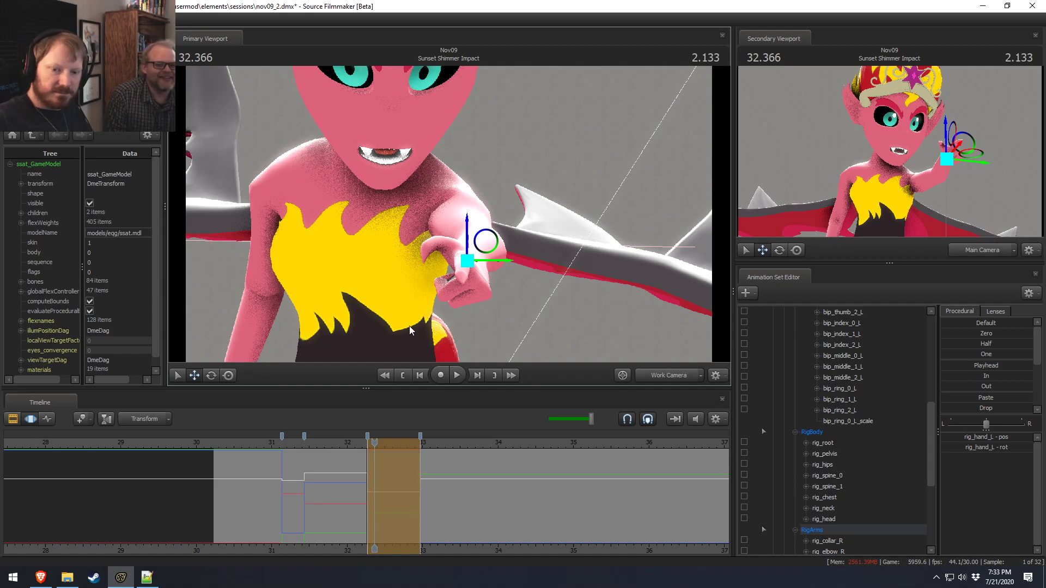
left_click_drag(499, 348, 449, 214, "alt")
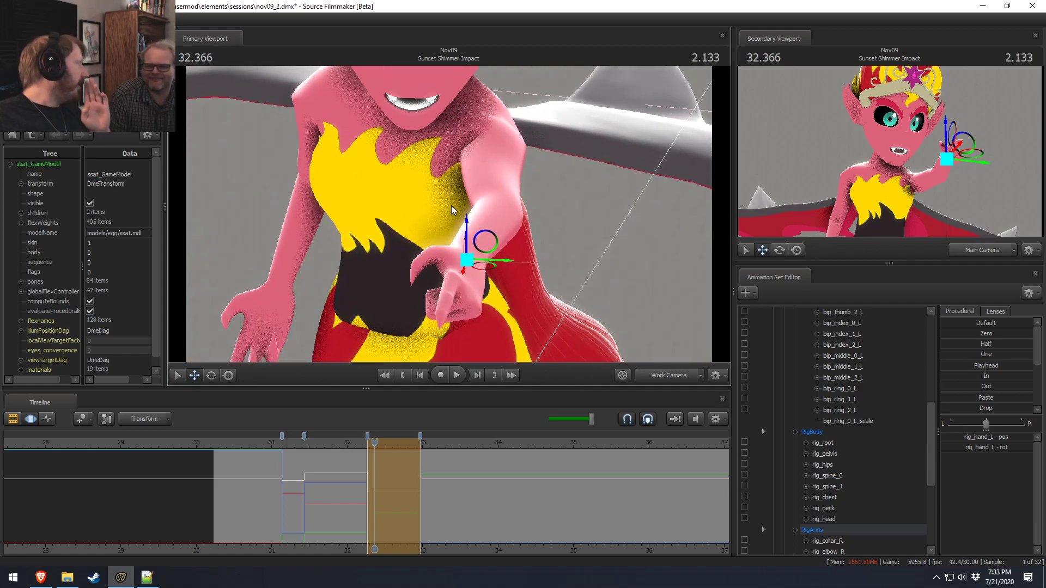
left_click_drag(482, 269, 484, 266)
Step: Move the lowered right arm's controls, including rig_elbow_R, to adjust how the arm hangs beside the body
left_click_drag(404, 254, 343, 316)
left_click(391, 229, "ctrl")
left_click_drag(409, 214, 424, 203)
left_click_drag(433, 152, 446, 216)
left_click(434, 146, "ctrl")
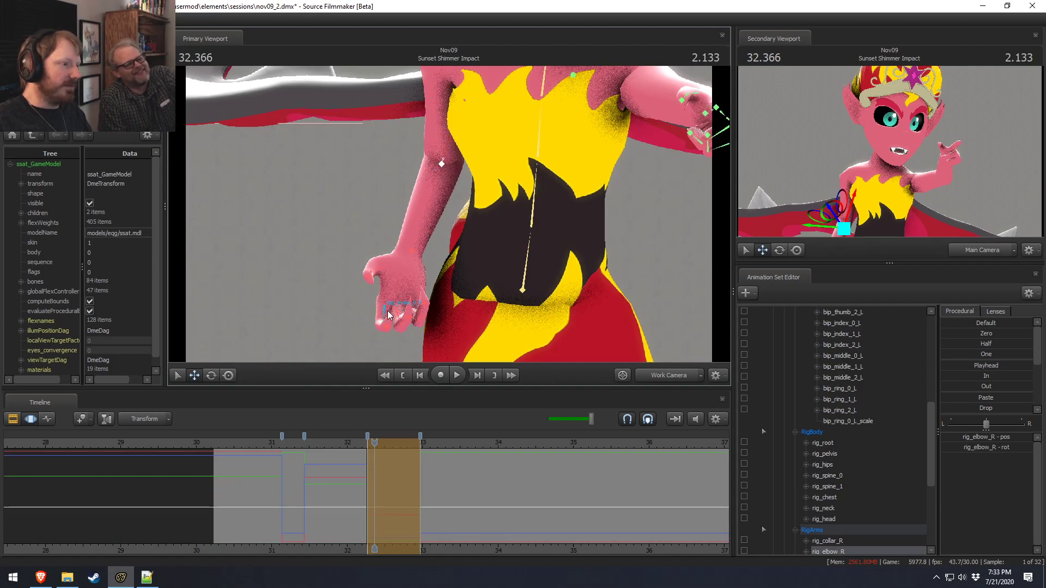
Step: Rotate rig_hand_R to turn the lowered right hand, and check the rendered pose through the Main Camera
left_click(412, 255, "ctrl")
key("e")
left_click_drag(402, 281, 388, 271)
left_click_drag(468, 208, 459, 271)
left_click_drag(568, 208, 448, 214)
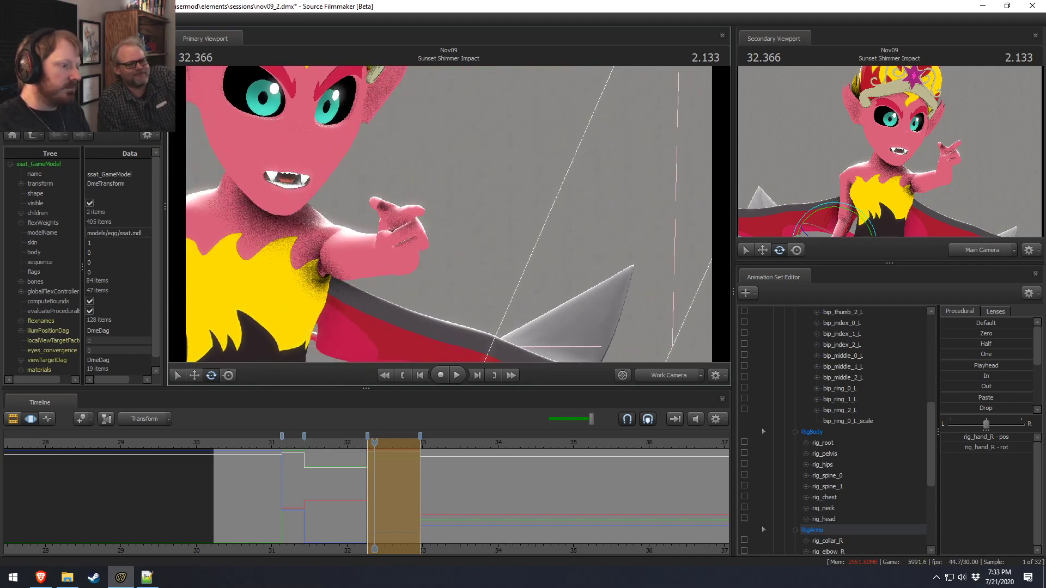
left_click_drag(592, 283, 449, 211)
key("F2")
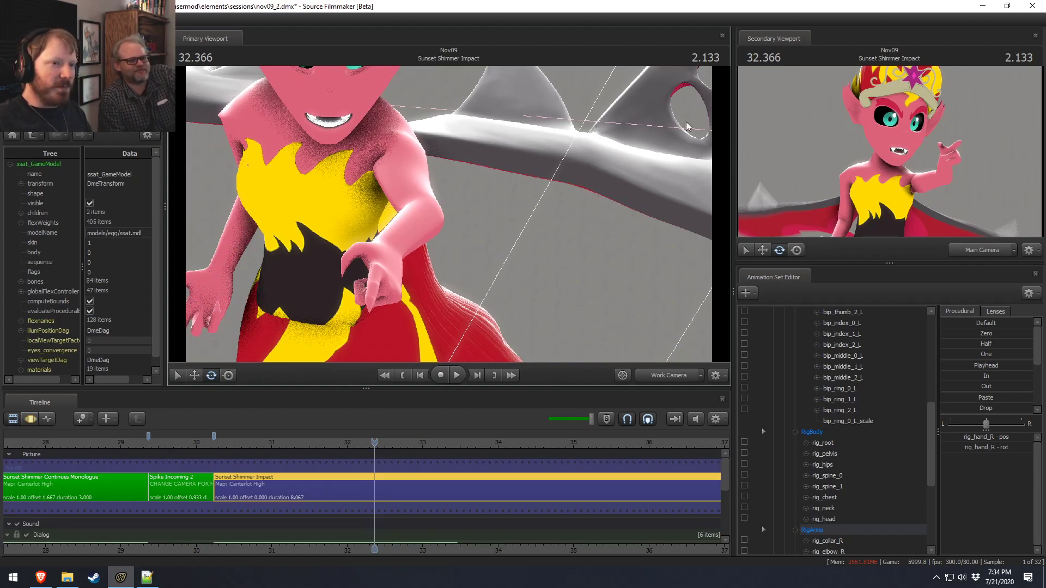
left_click_drag(579, 236, 572, 259)
left_click(653, 382)
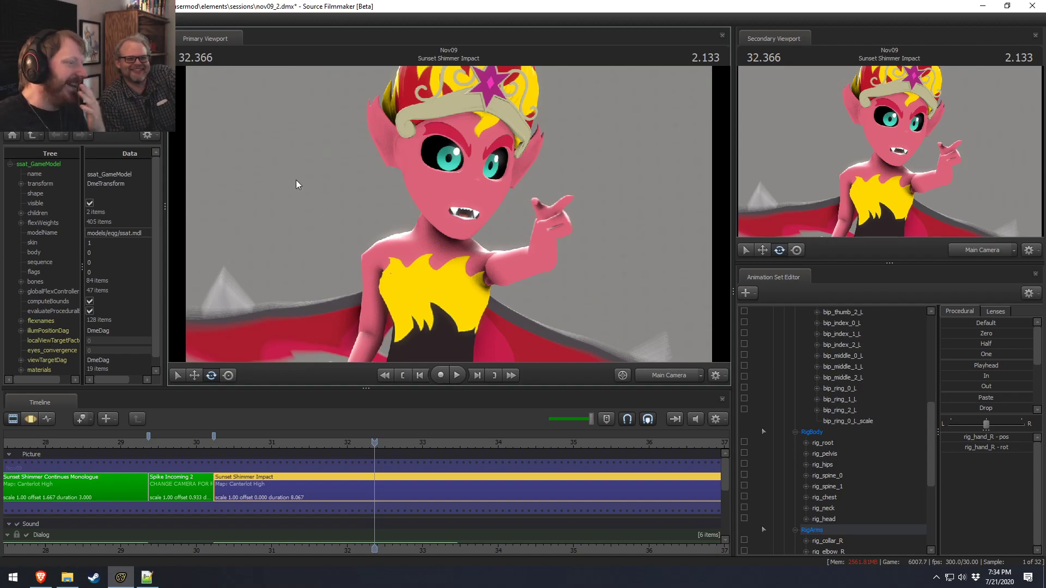
Step: Open Sunset Shimmer's Face controls for motion editing and try widening the eyes with the Upper Face sliders
key("F3")
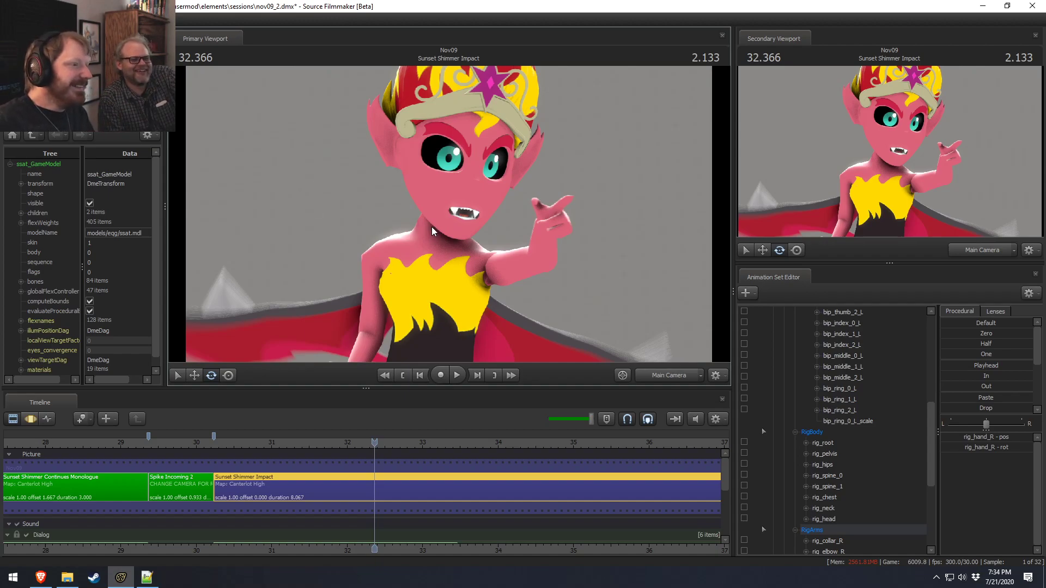
scroll(841, 398, "up", 4)
scroll(842, 398, "up", 4)
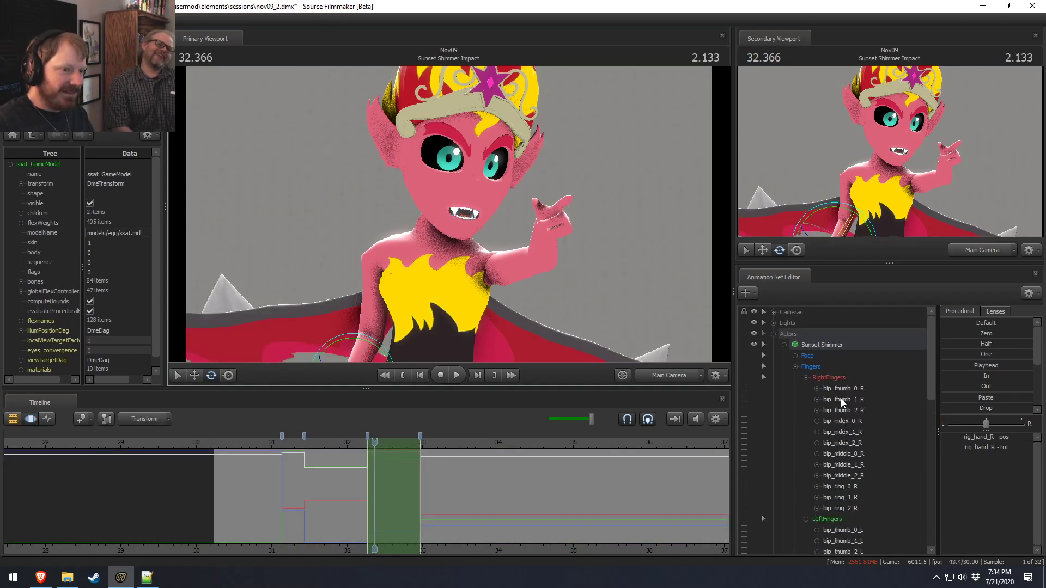
left_click(796, 365)
left_click(796, 357)
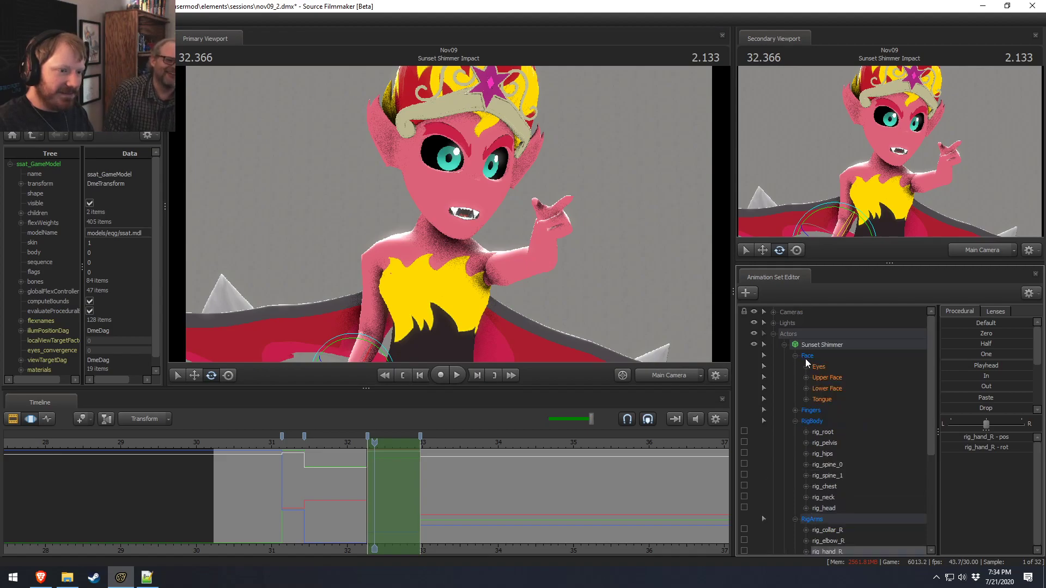
left_click(827, 380)
left_click_drag(973, 459, 1022, 476)
scroll(993, 514, "down", 2)
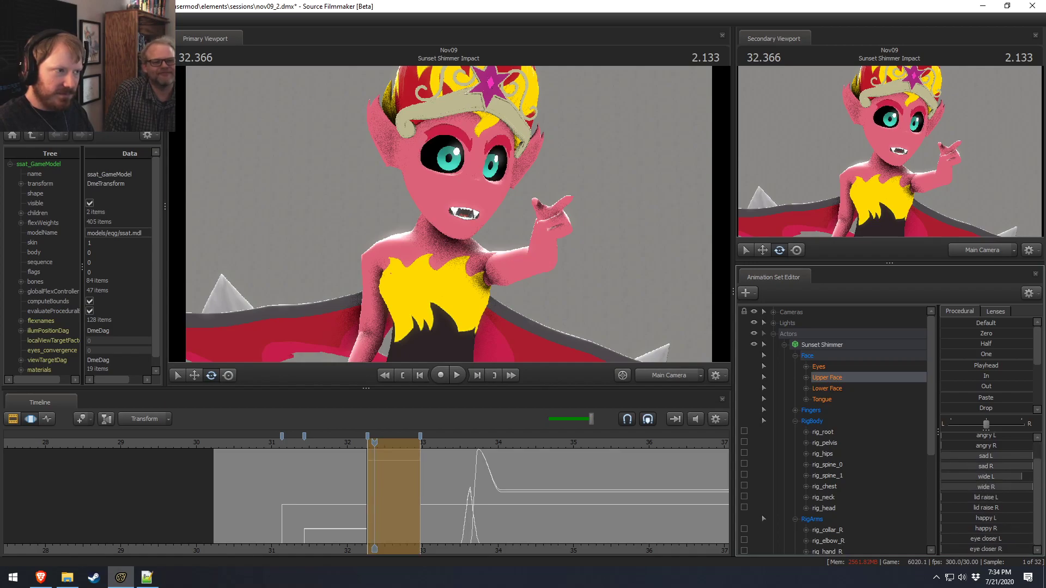
Step: Try opening the jaw wider and baring more teeth with the Lower Face sliders
left_click(826, 388)
scroll(994, 524, "down", 1)
left_click_drag(993, 489, 1005, 488)
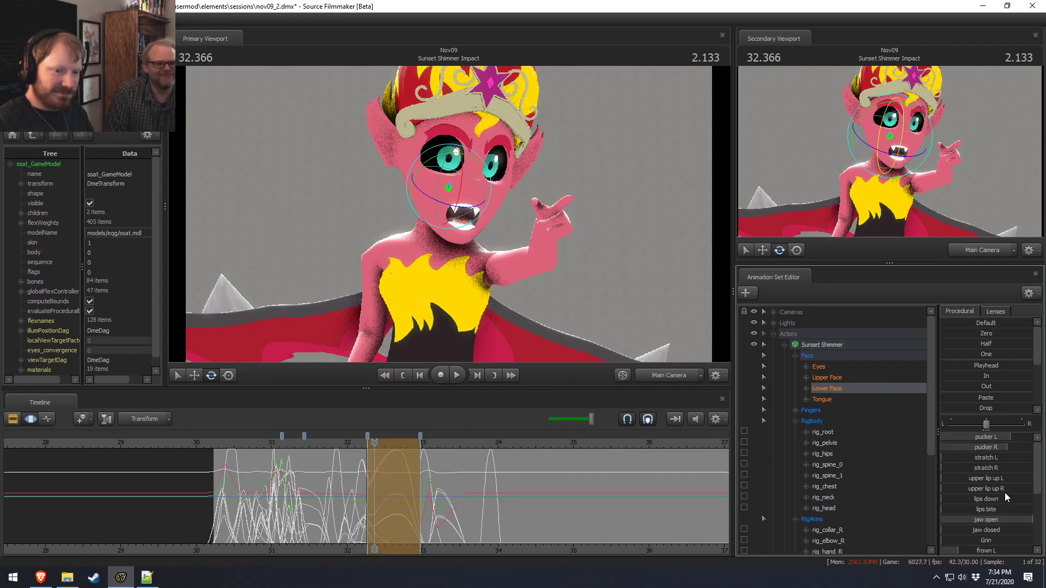
scroll(987, 479, "down", 1)
left_click_drag(991, 479, 1003, 477)
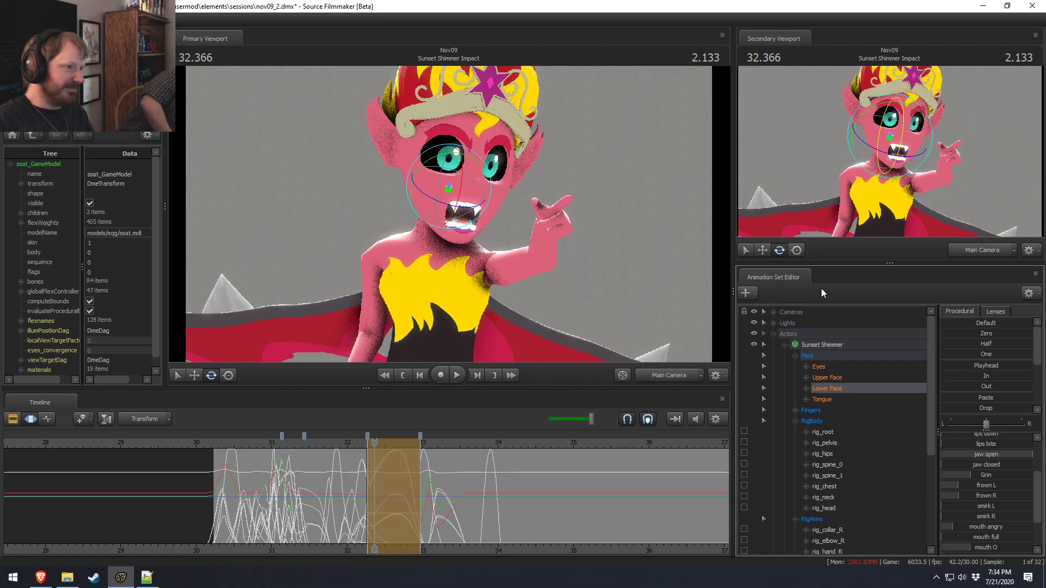
Step: Undo the recent Upper Face and Lower Face expression changes
key("ctrl+z")
key("ctrl+z")
key("ctrl+z")
key("ctrl+z")
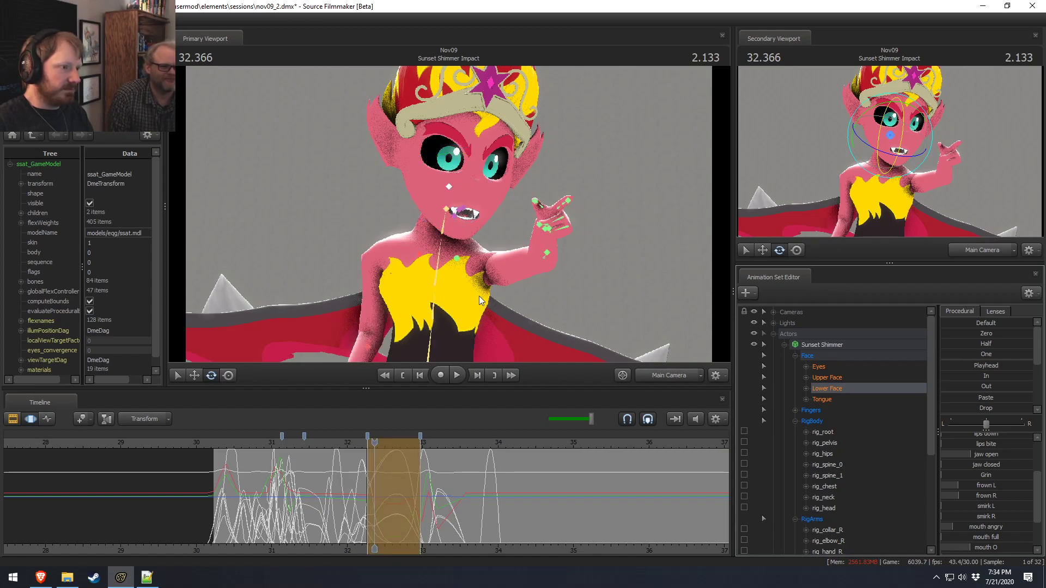
Step: Lower rig_hand_L in the Work Camera view so the extended left arm slopes downward from the shoulder
left_click(549, 254)
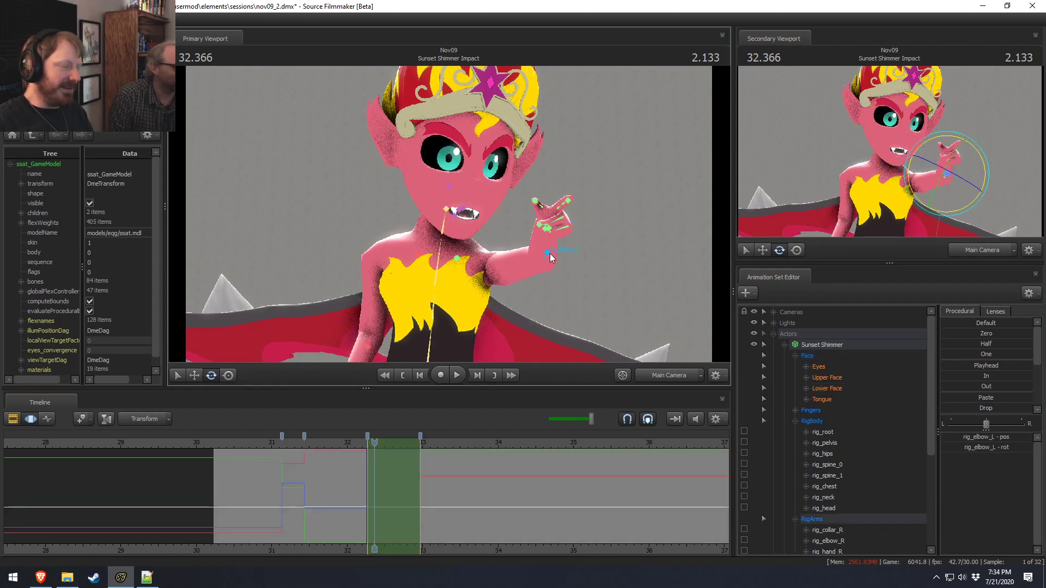
left_click(669, 375)
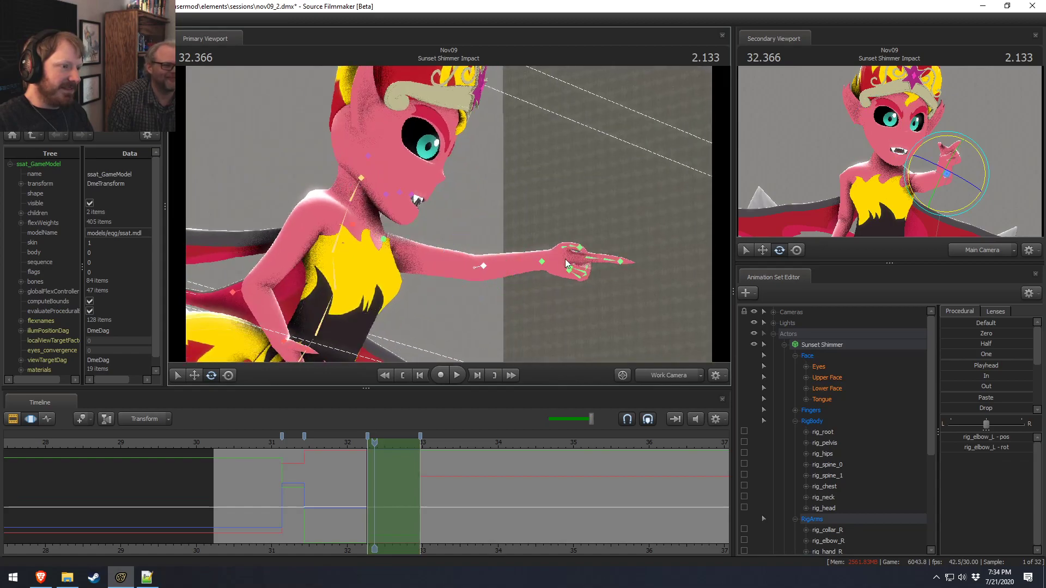
left_click(541, 264)
left_click_drag(582, 277, 603, 280, "alt")
key("w")
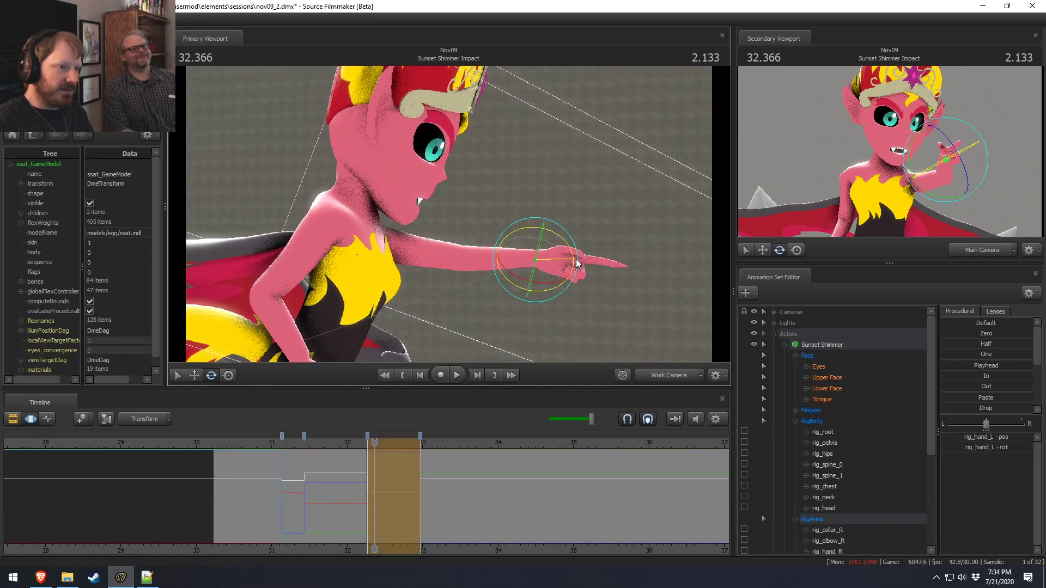
left_click_drag(559, 243, 573, 286)
key("e")
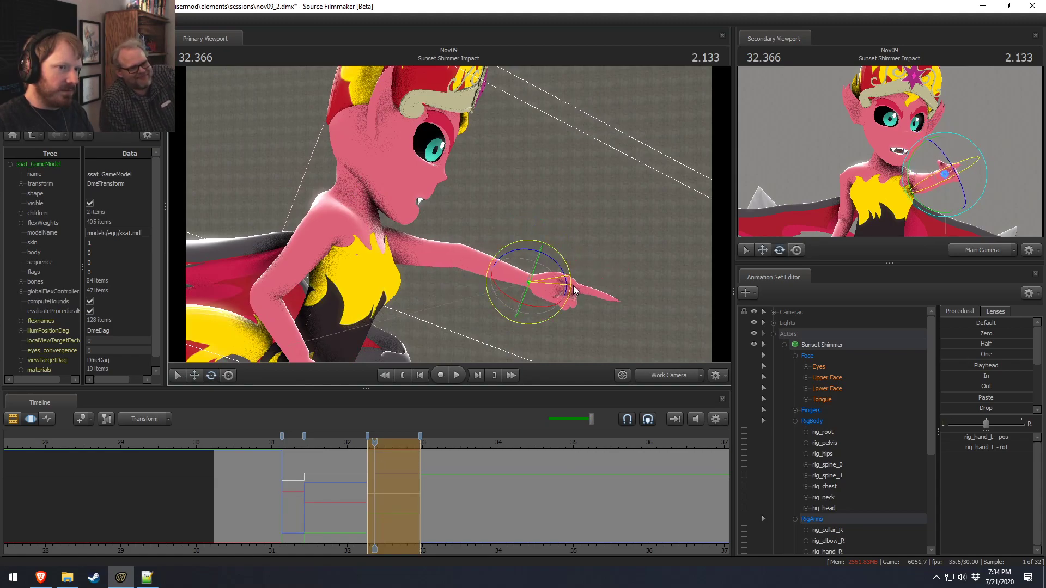
Step: Move rig_elbow_L to reshape the bend of the left arm, and return to the Main Camera view
left_click(472, 254, "ctrl")
key("w")
left_click_drag(492, 275, 481, 287)
left_click_drag(594, 247, 449, 213, "alt")
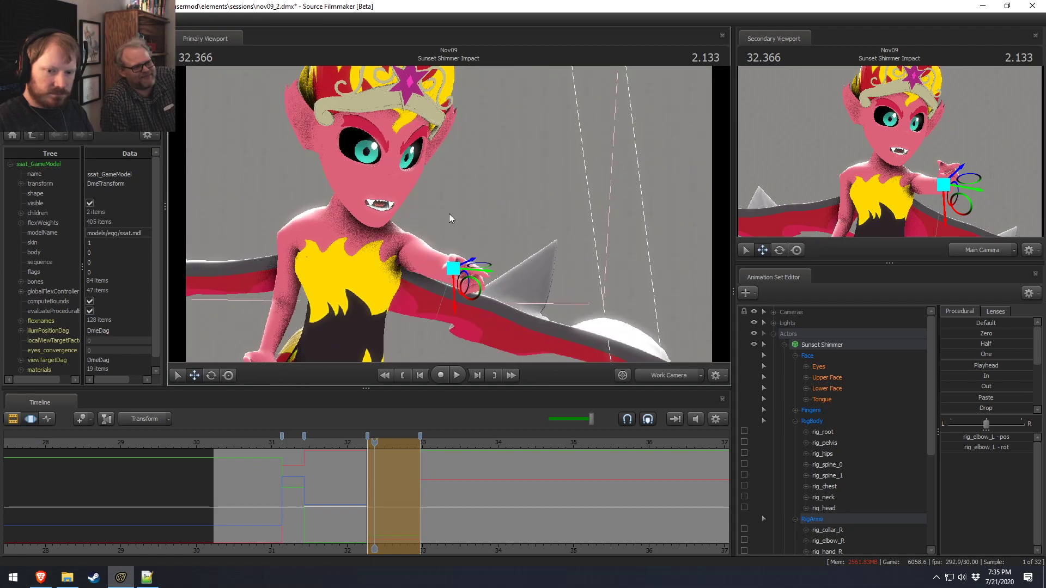
left_click(647, 374)
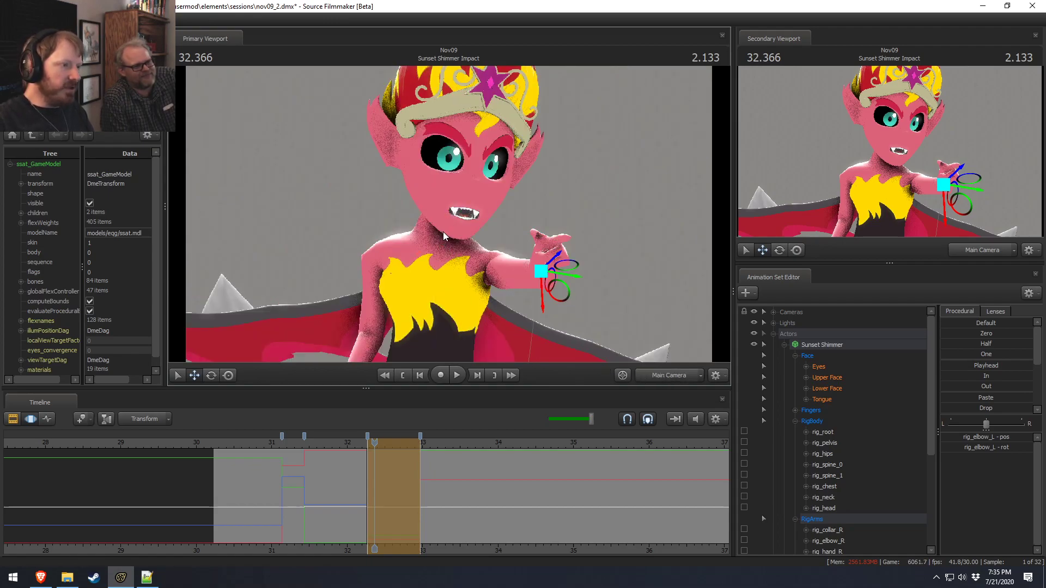
Step: Play the shot from 30.900 seconds to review the motion into the left-handed pointing pose
left_click(443, 207)
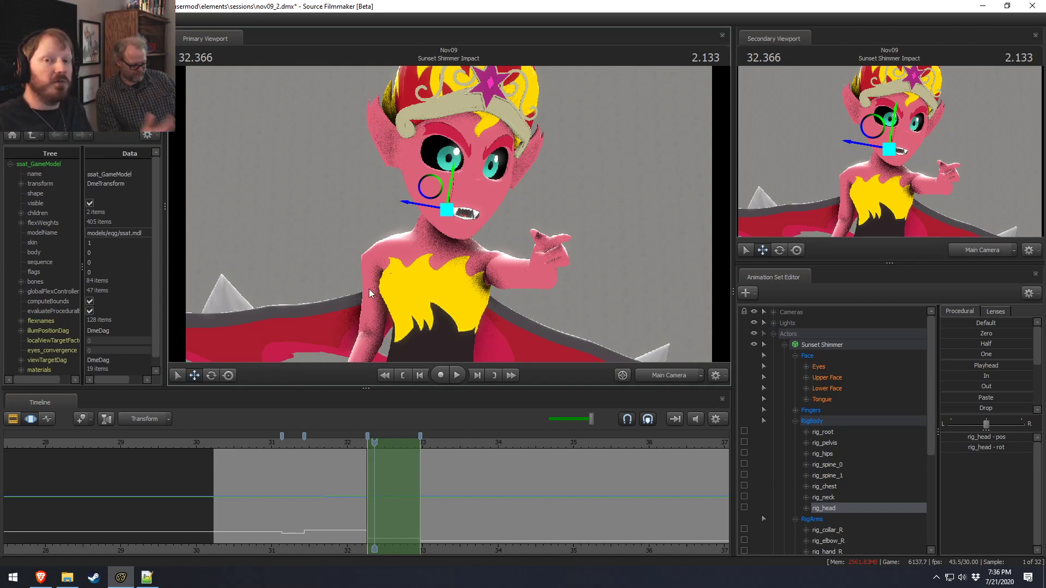
left_click(272, 444)
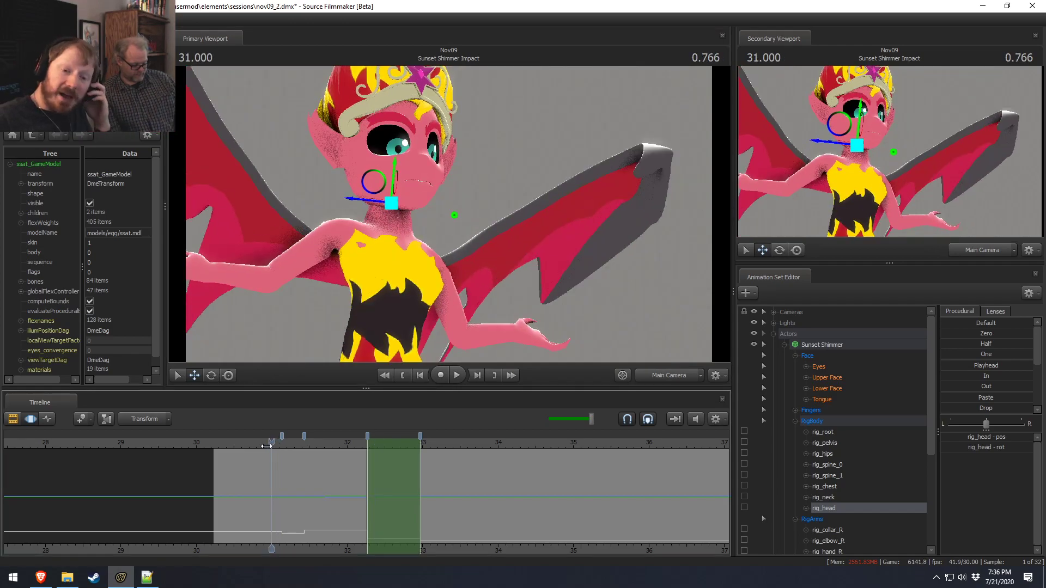
left_click_drag(266, 446, 263, 446)
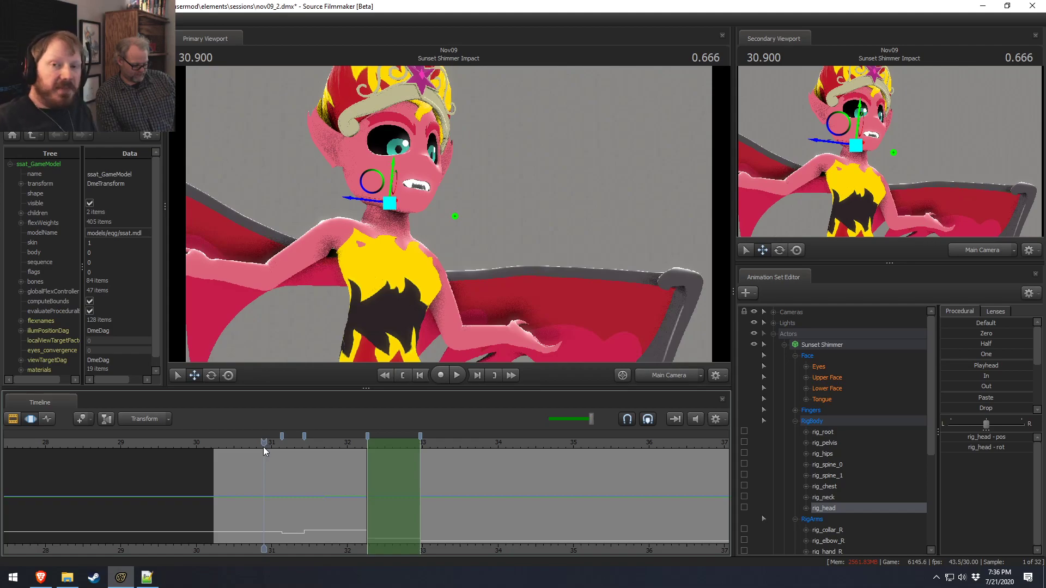
key("space")
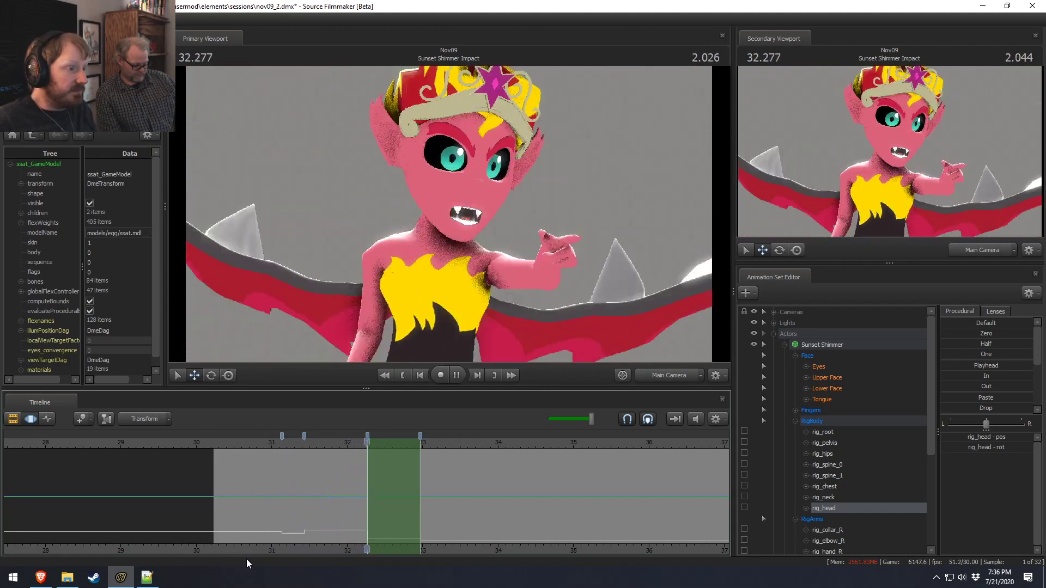
key("space")
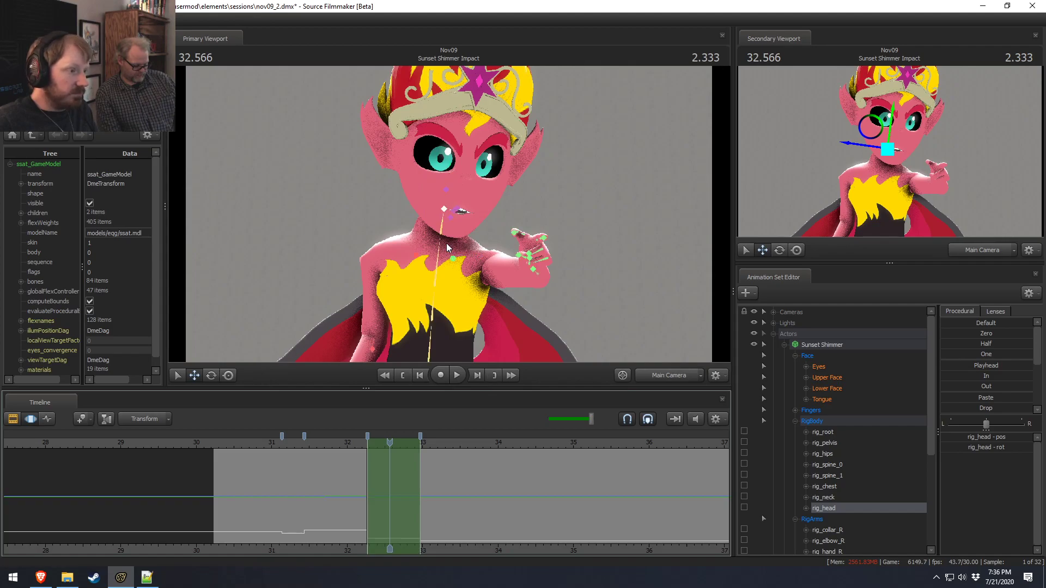
Step: Rotate rig_neck to tip the head down in the pointing pose, and play the shot onward to check it
left_click(444, 227, "ctrl")
key("e")
left_click_drag(445, 210, 448, 221)
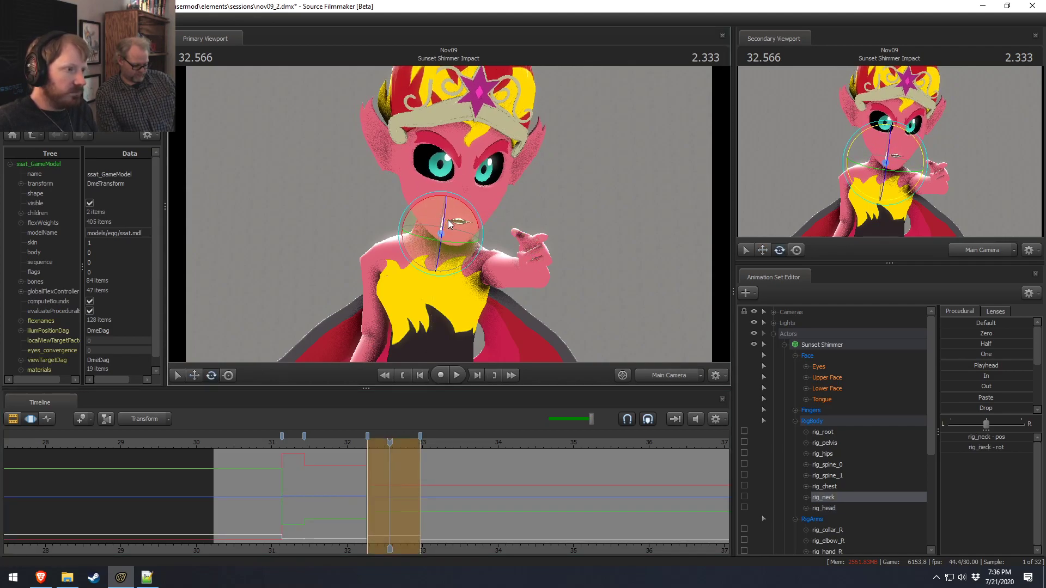
key("space")
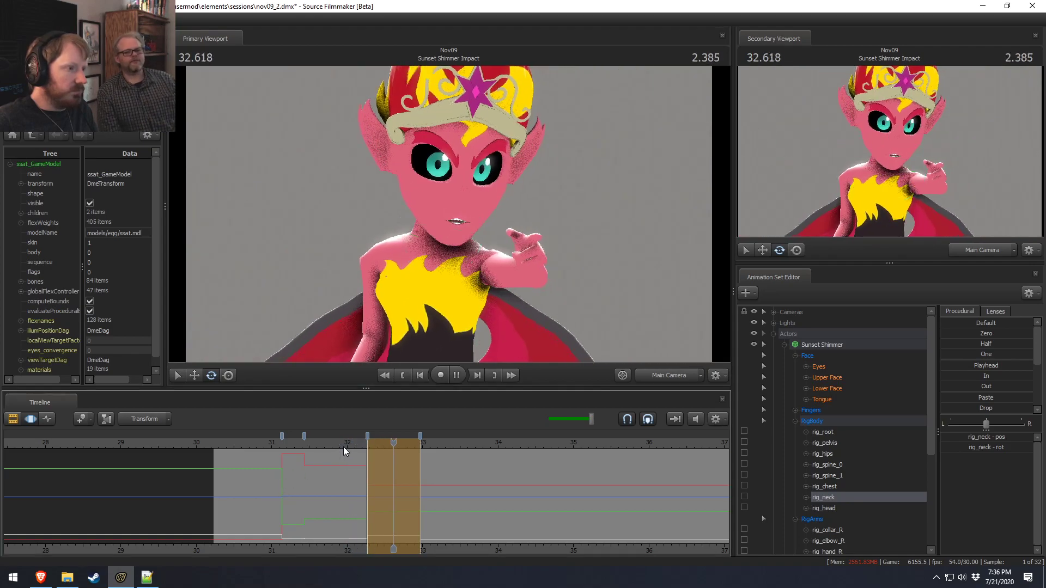
key("space")
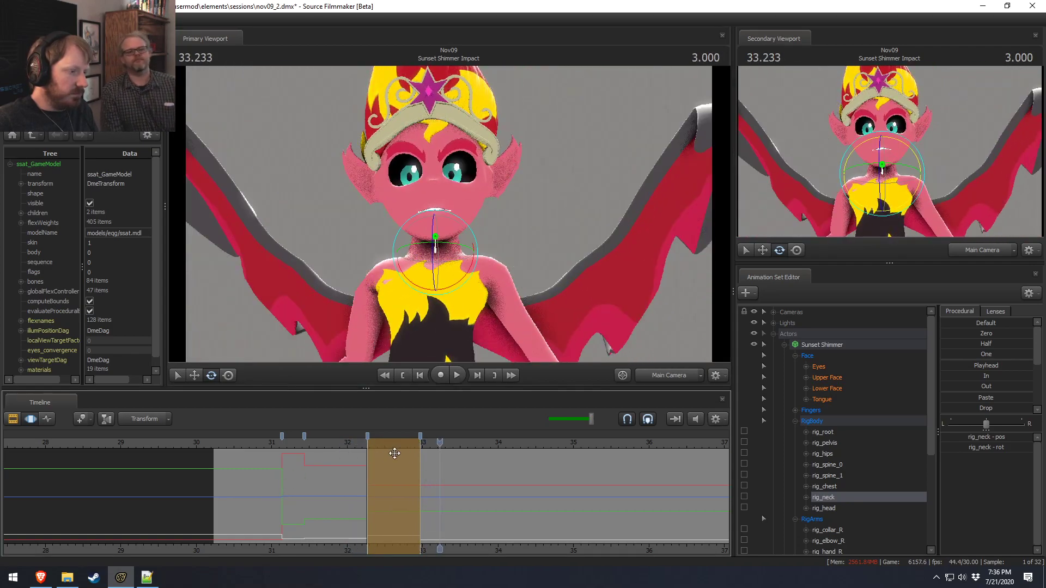
Step: Select all Sunset Shimmer controls except Face, shift the time selection to the segment starting at about 33 seconds, and apply the In preset
left_click(838, 346)
left_click(824, 356, "ctrl")
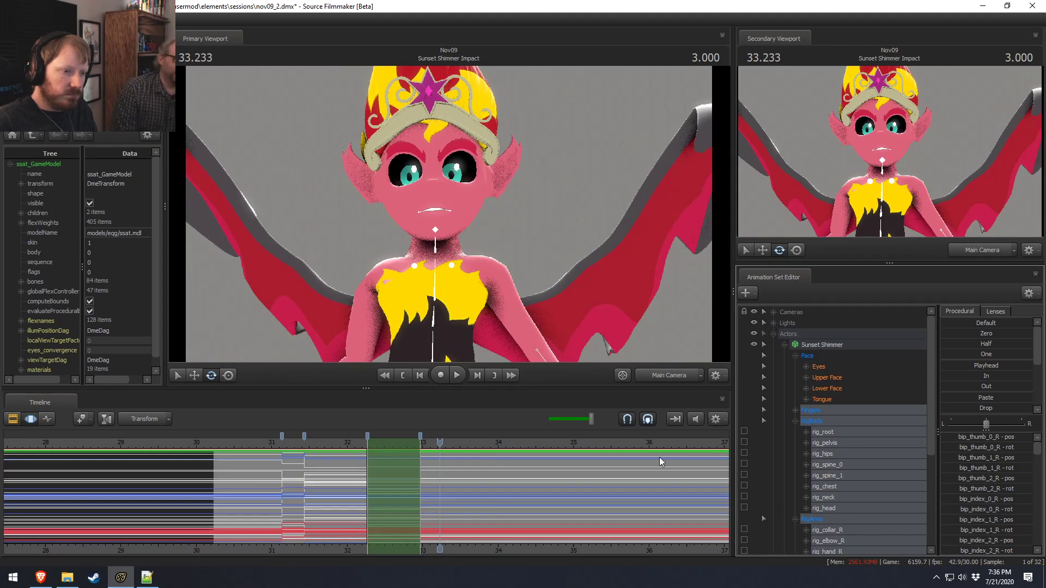
left_click_drag(420, 492, 473, 500, "shift")
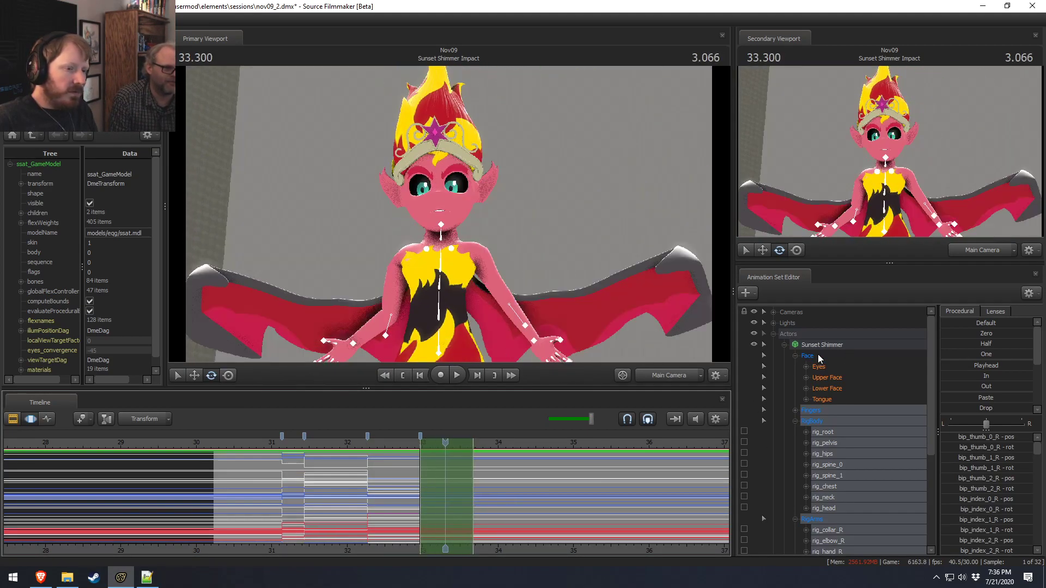
left_click(832, 348)
left_click(849, 355, "ctrl")
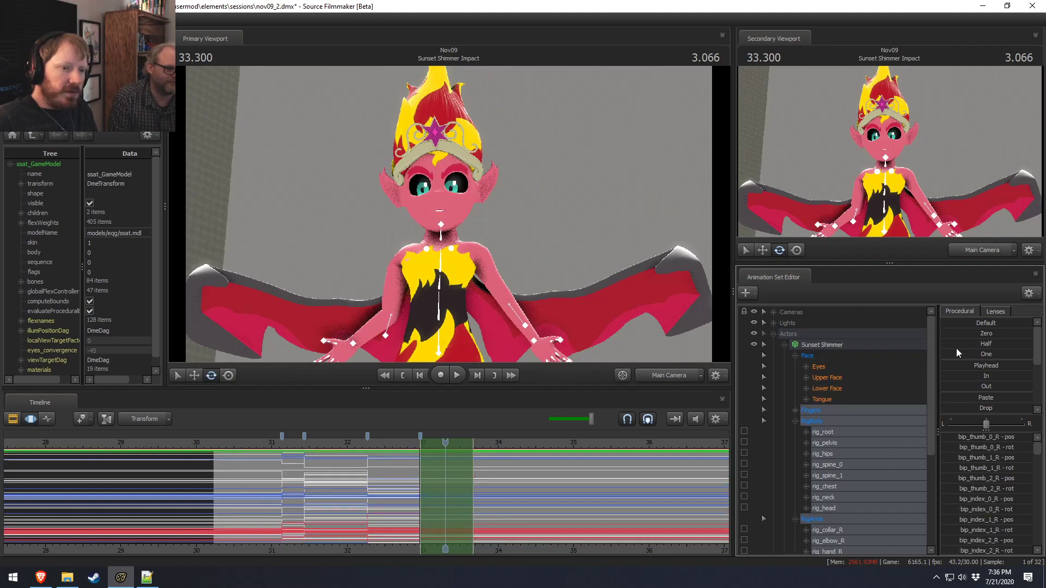
left_click(970, 375)
key("F2")
key("F3")
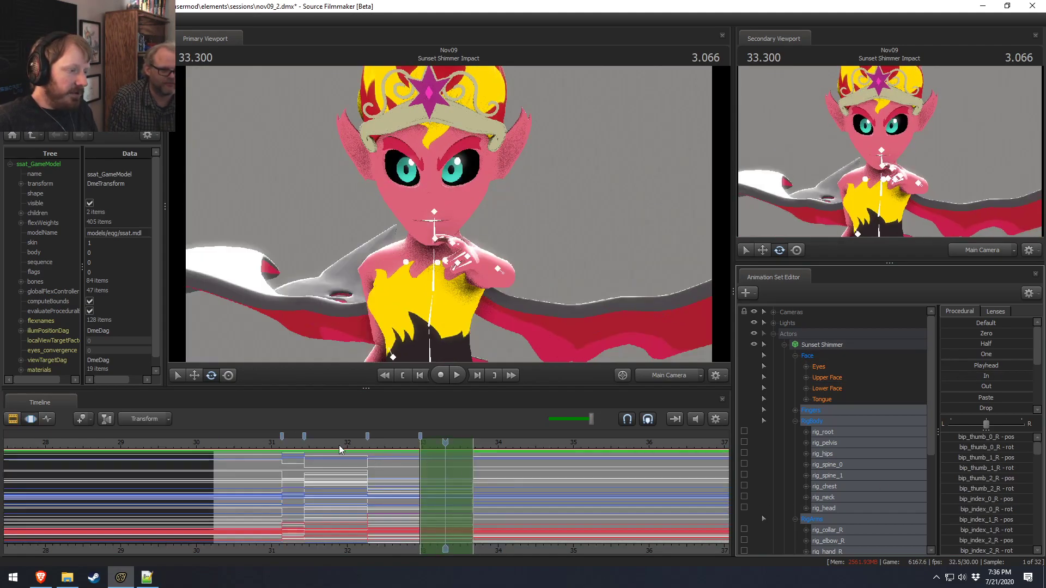
Step: Play the shot repeatedly from about 32.6 seconds to review the pointing pose running into the Spike segment
left_click(392, 444)
key("space")
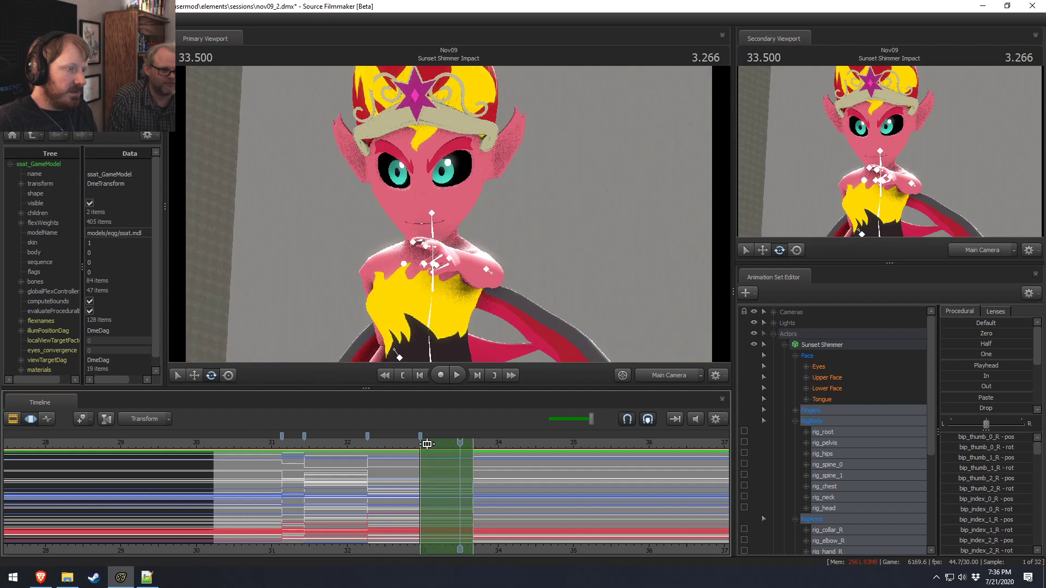
key("space")
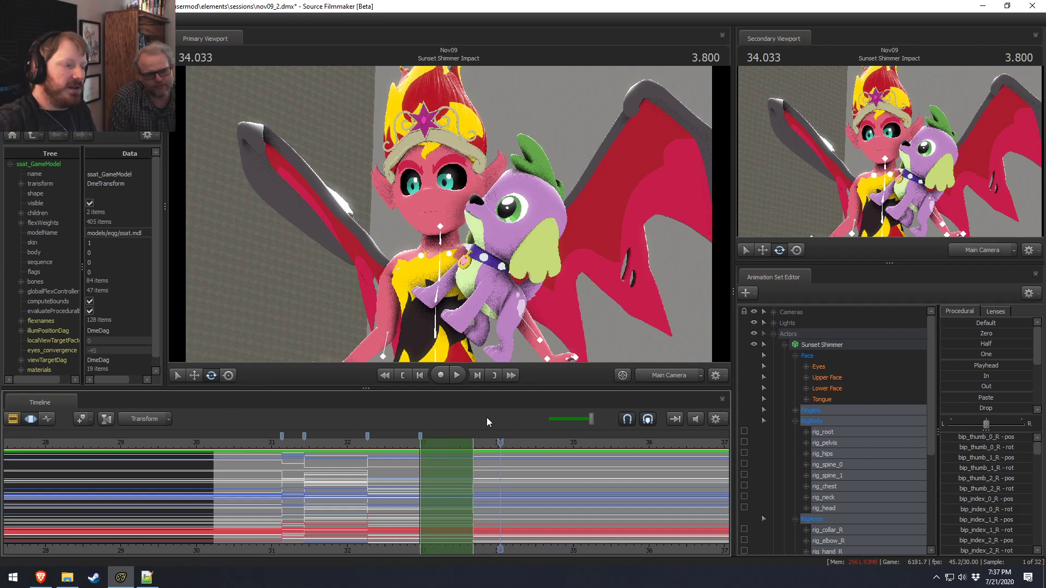
left_click(398, 441)
key("space")
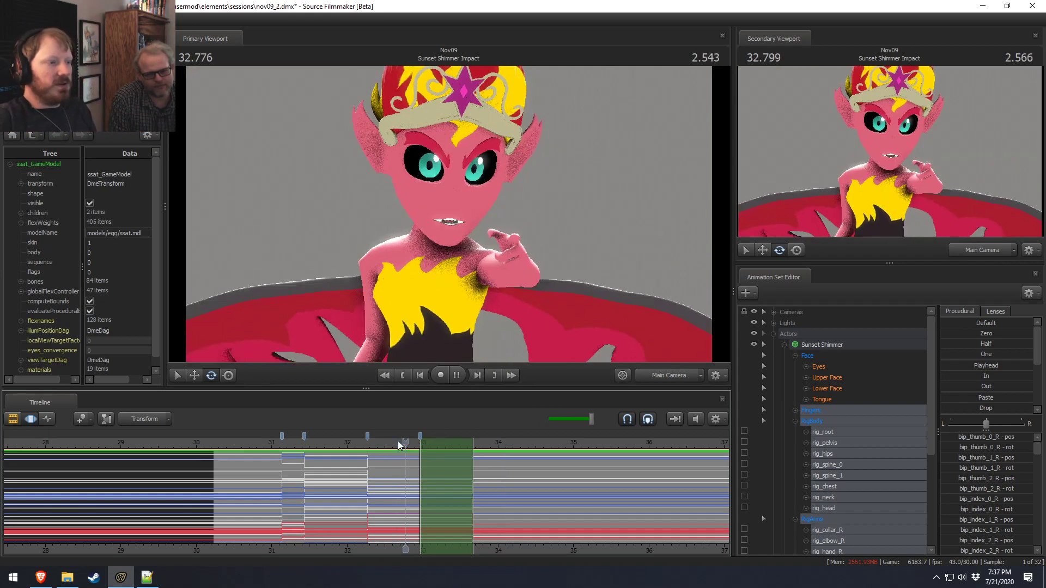
key("space")
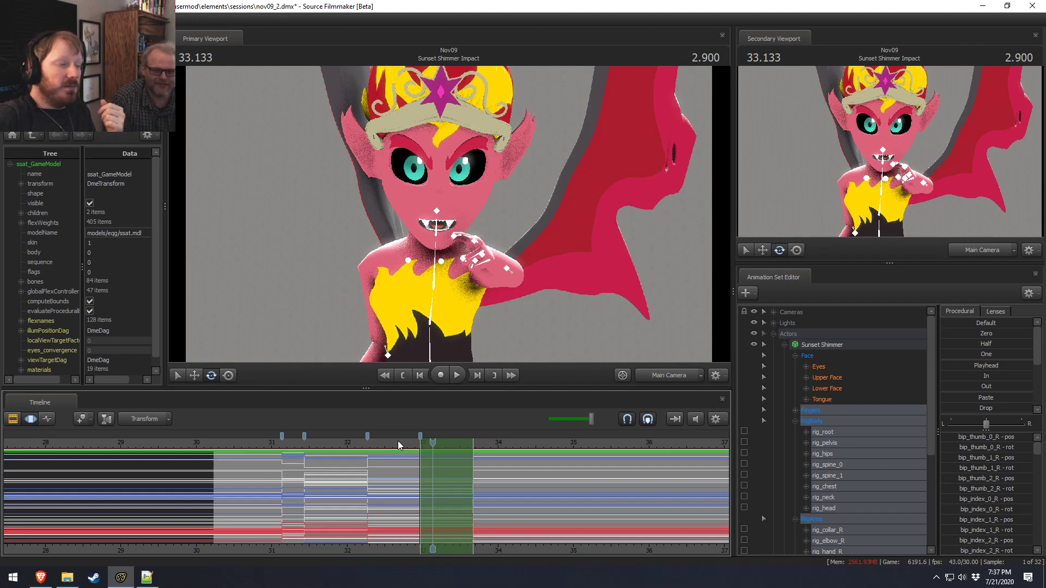
key("space")
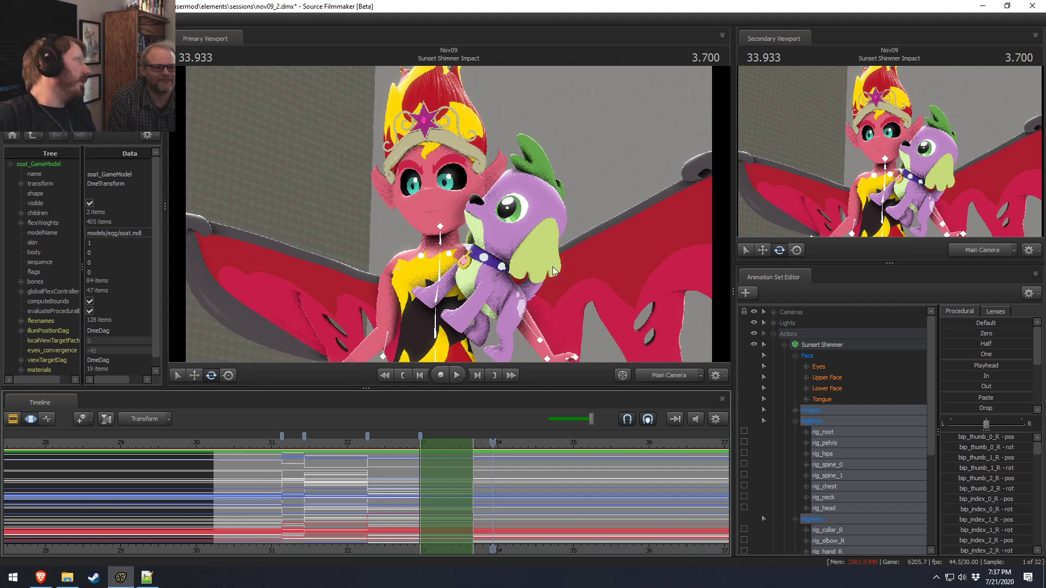
Step: Collapse the animation sets and move Spike into the Actors group above Sunset Shimmer
left_click(784, 345)
left_click(784, 345)
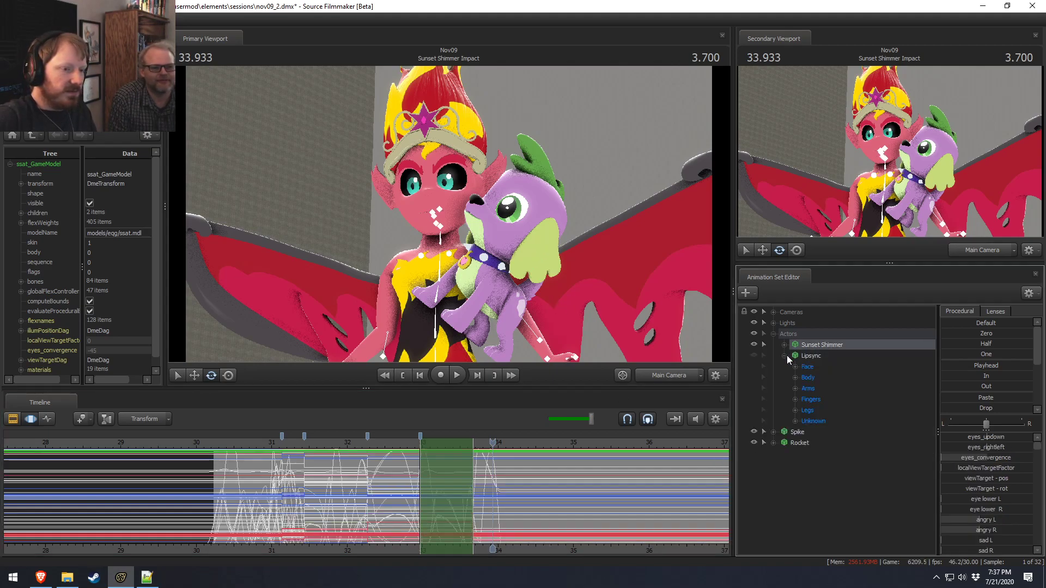
left_click_drag(796, 366, 797, 340)
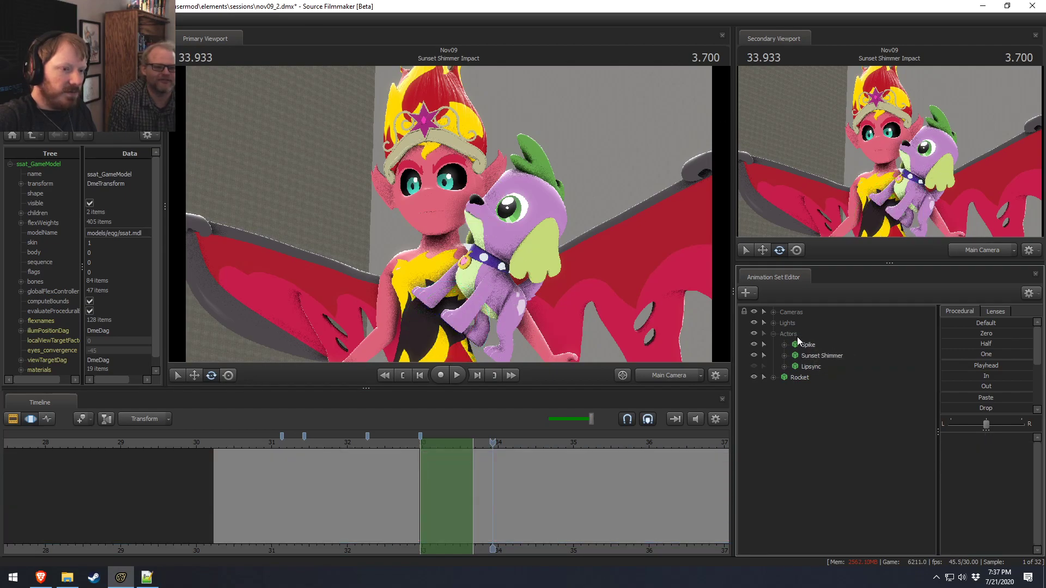
Step: Rename the Lipsync animation set as LIPSYNC
left_click(809, 367)
right_click(809, 367)
left_click(836, 374)
type("LIPSYNC")
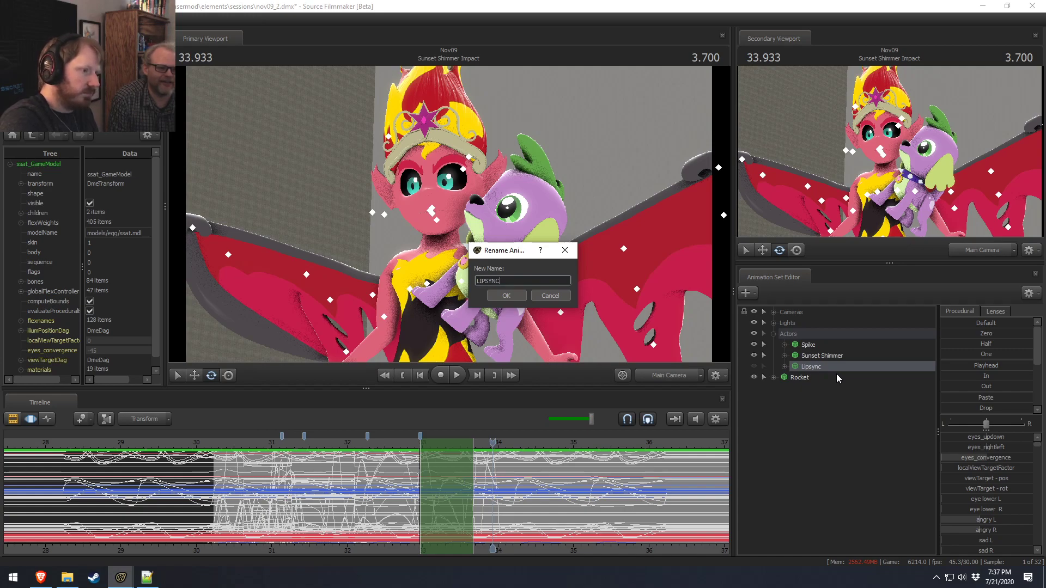
key("Return")
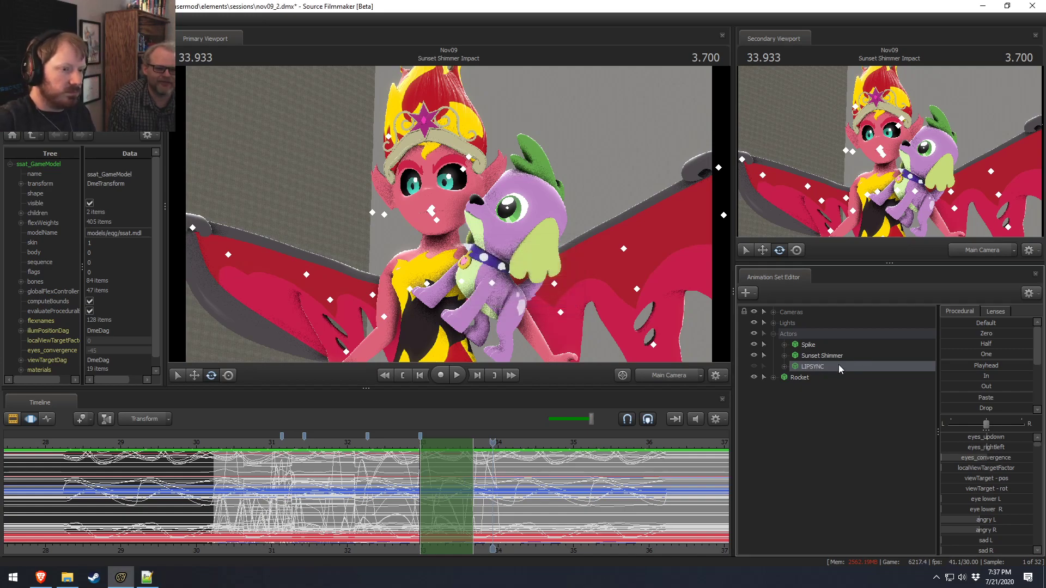
Step: Select Spike and replay the shot from about 31.8 seconds to check the timing of the pointing pose
left_click(796, 345)
left_click(398, 441)
key("space")
left_click(332, 439)
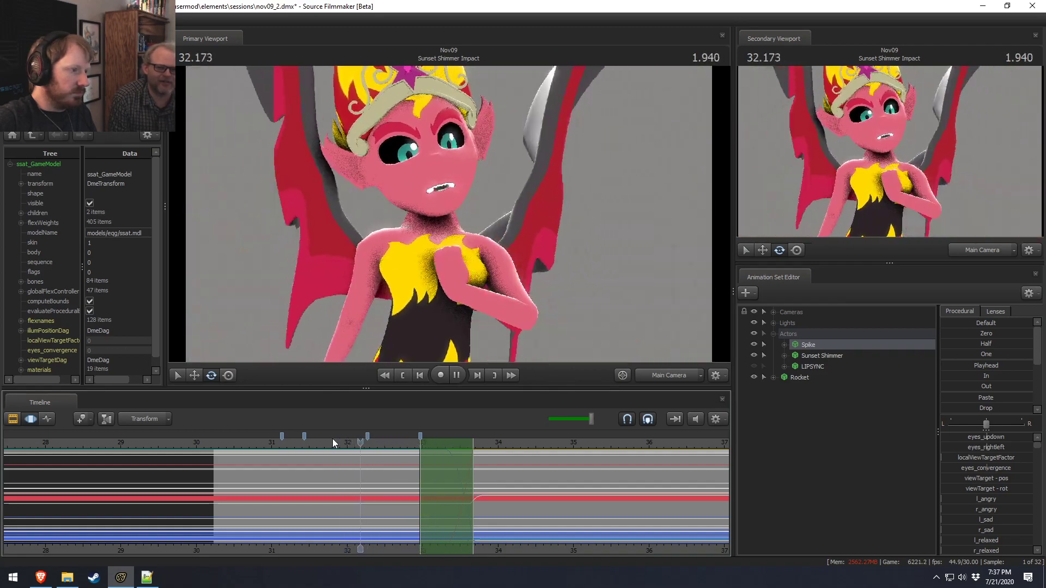
key("space")
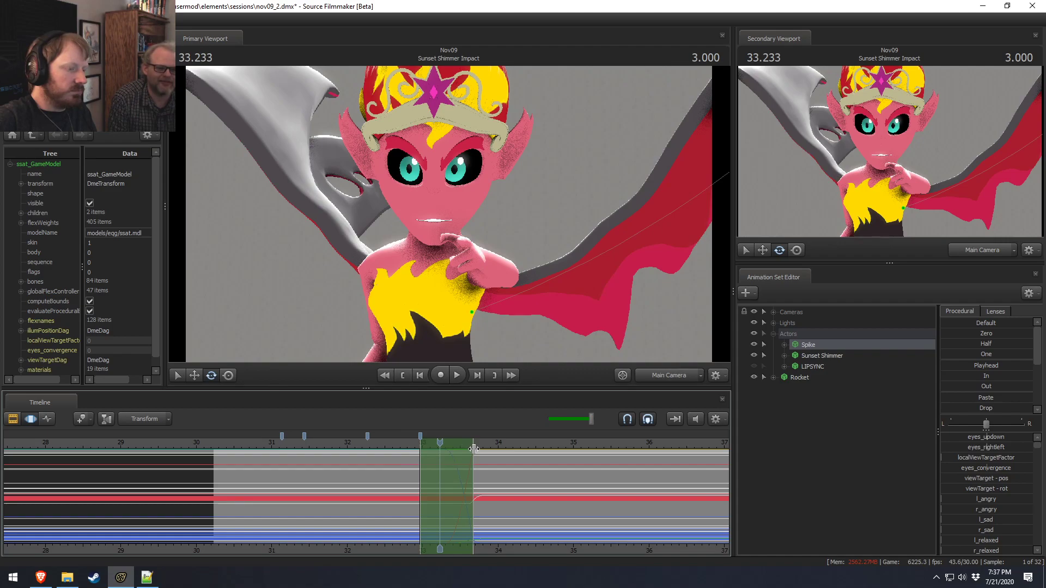
Step: Expand Spike's controls, and inspect the pointing pose at 33.200 seconds through the Work Camera from the side
left_click(784, 345)
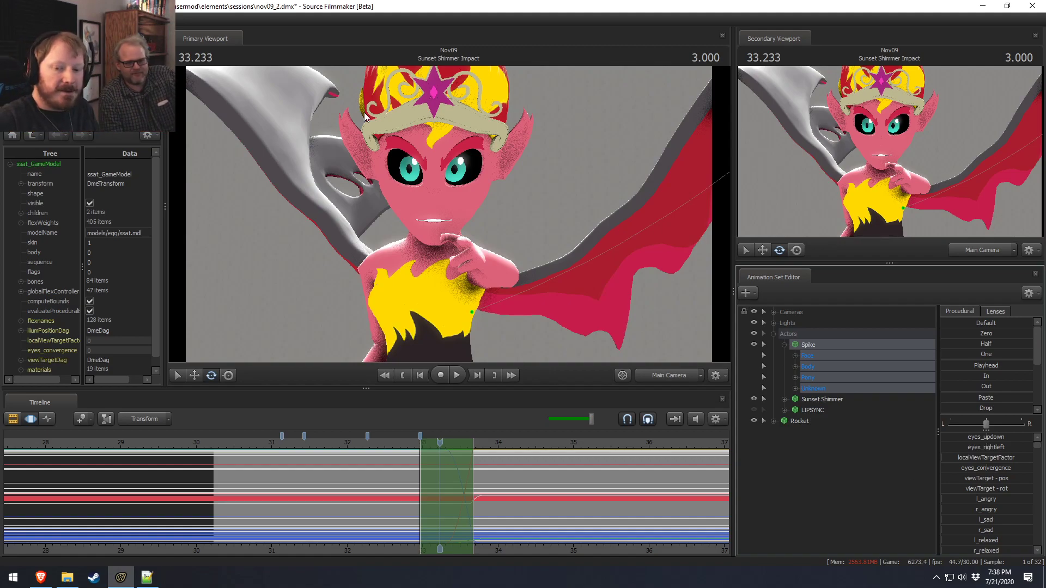
left_click_drag(408, 444, 437, 444)
left_click(666, 373)
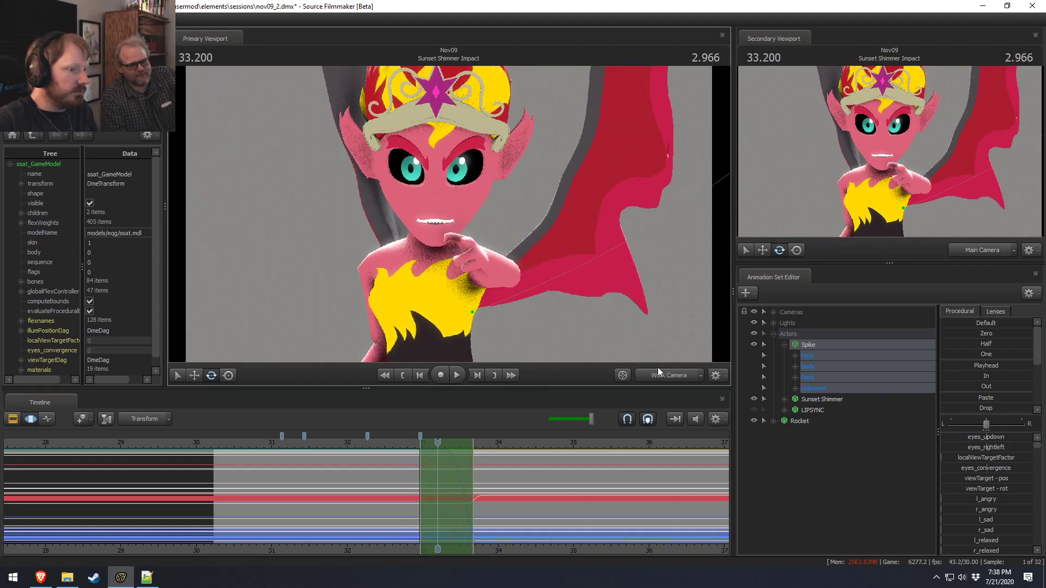
mouse_move(477, 217)
left_mouse_down()
mouse_move(414, 216)
mouse_move(478, 224)
left_mouse_up()
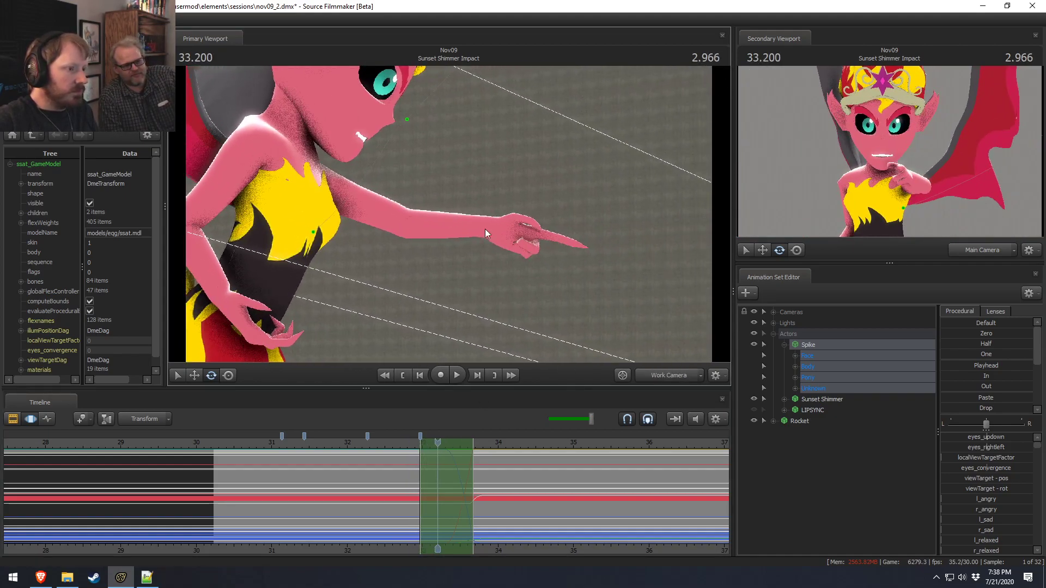
Step: Set the playhead to 32.000 seconds, collapse Spike and place Sunset Shimmer above it in the Actors group
left_click_drag(391, 444, 347, 445)
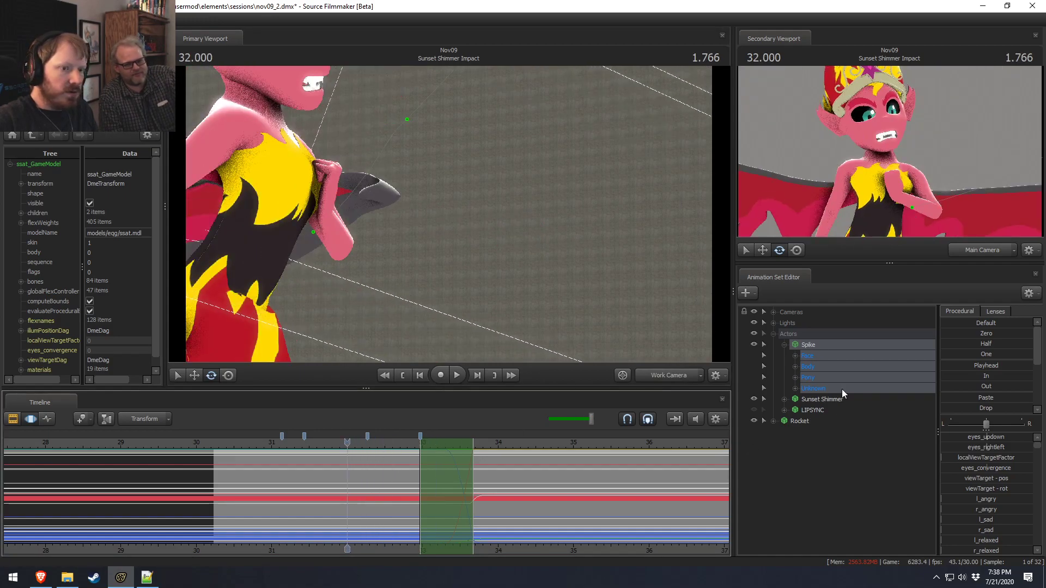
left_click(784, 345)
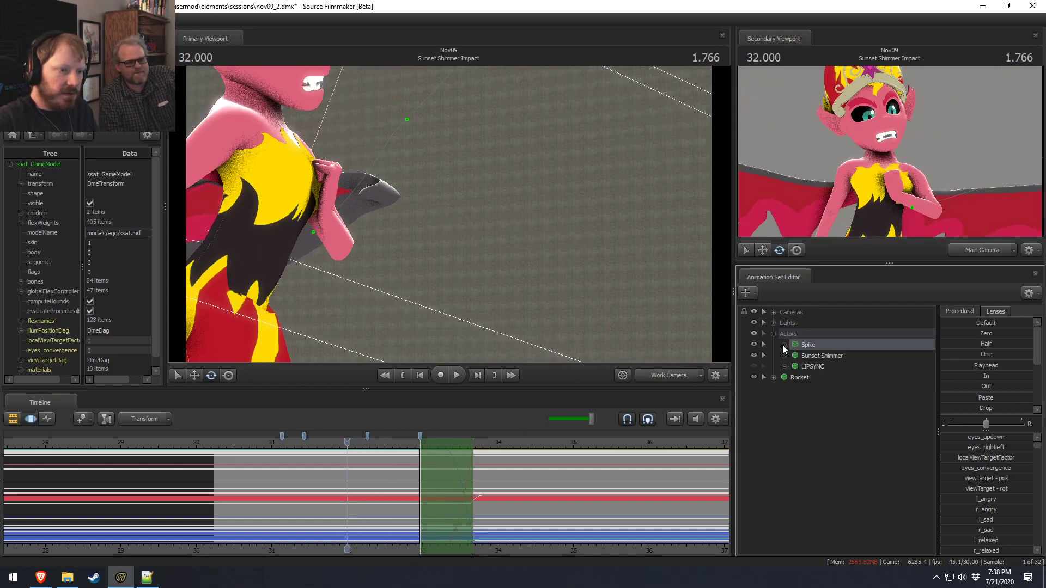
mouse_move(813, 346)
left_mouse_down()
mouse_move(815, 359)
mouse_move(798, 355)
left_mouse_up()
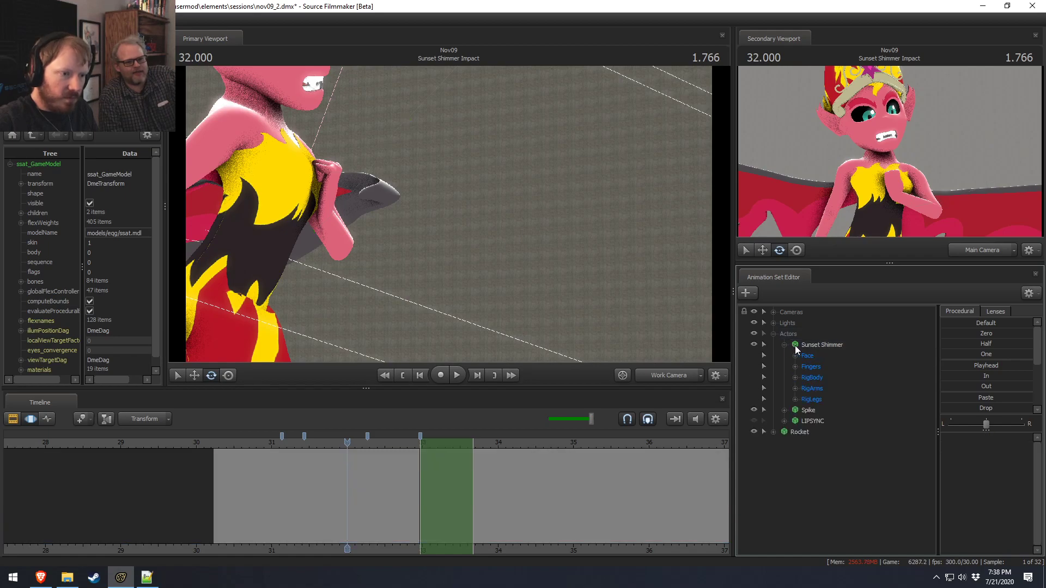
Step: Select all Sunset Shimmer controls except Face and blend the segment starting at about 33 seconds partway with the Playhead preset
left_click(792, 345)
left_click(809, 356, "ctrl")
key("Up")
left_click_drag(978, 366, 1000, 376)
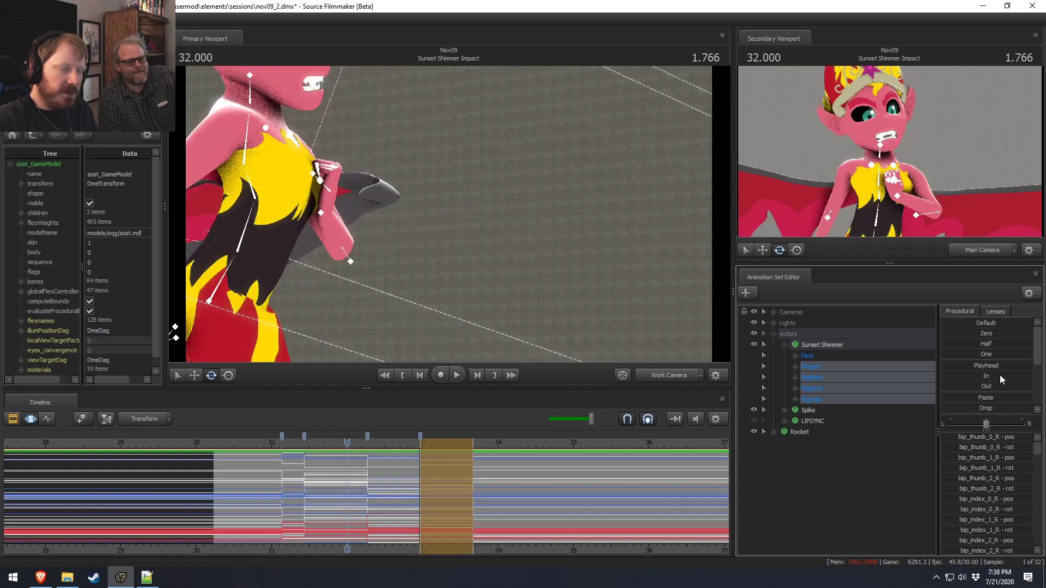
Step: Try reposing rig_hand_L at 33.233 seconds and applying the Out preset to it, undoing each change
left_click_drag(374, 458, 440, 445)
left_click(439, 241)
left_click_drag(439, 242, 553, 282)
key("ctrl+z")
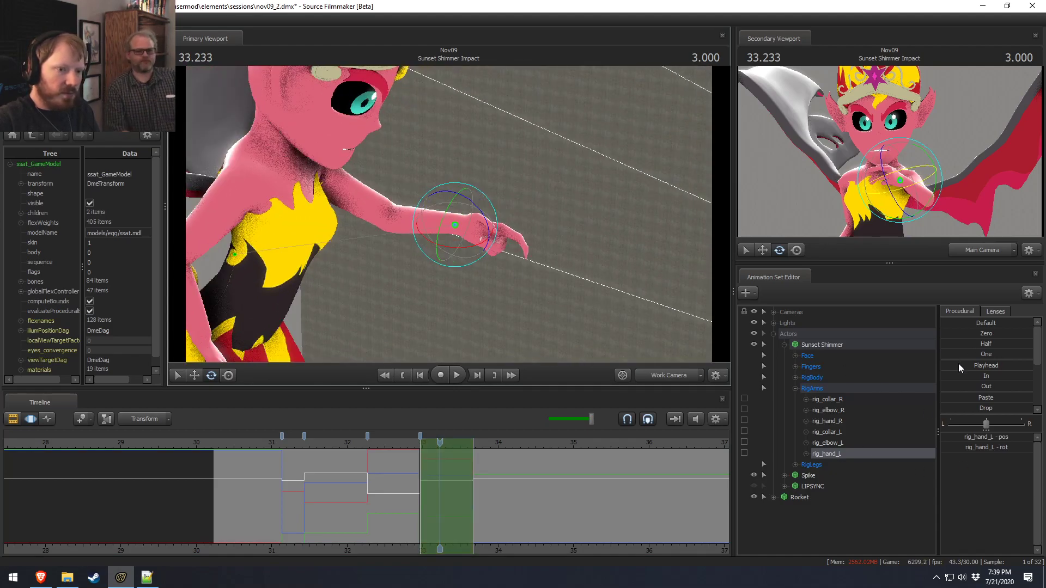
left_click(986, 387)
key("ctrl+z")
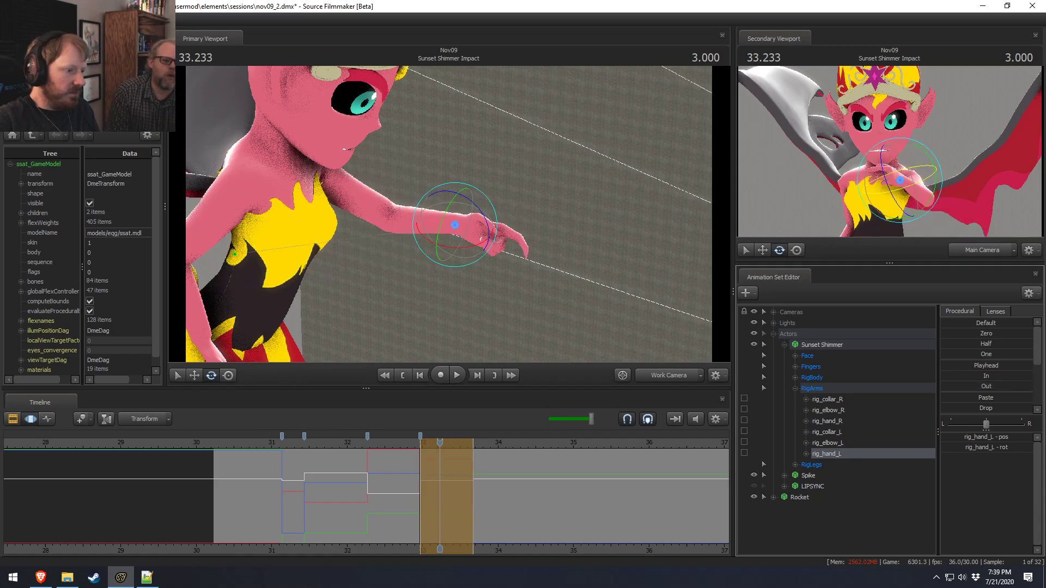
Step: Lower rig_hand_L and rotate it palm up, and play the shot from about 32.5 seconds to check it
left_click(944, 375)
left_click_drag(579, 248, 527, 206, "alt")
key("w")
left_click_drag(487, 244, 469, 197, "alt")
key("e")
left_click_drag(525, 214, 467, 243)
key("w")
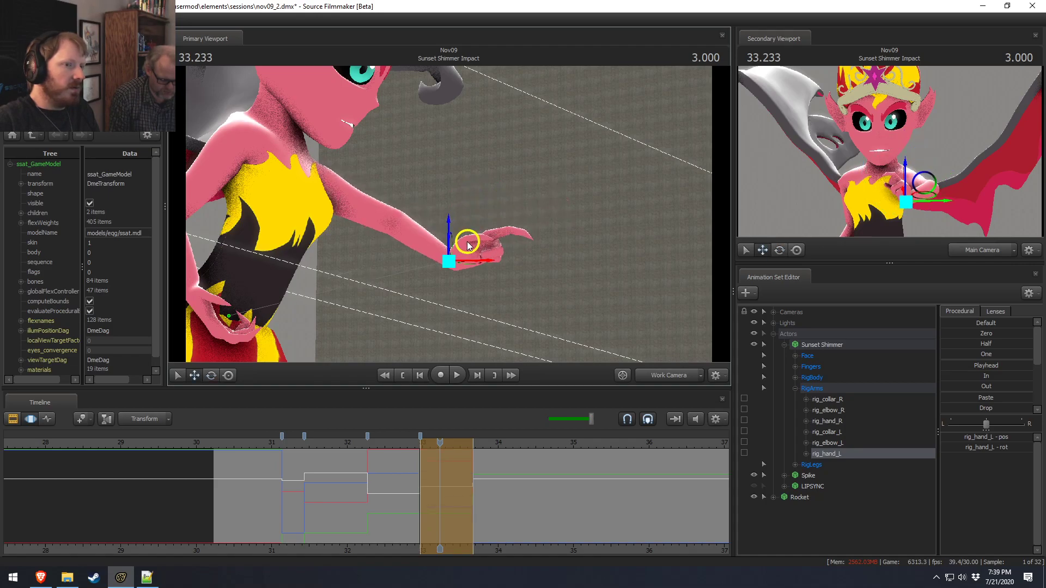
left_click(388, 444)
key("space")
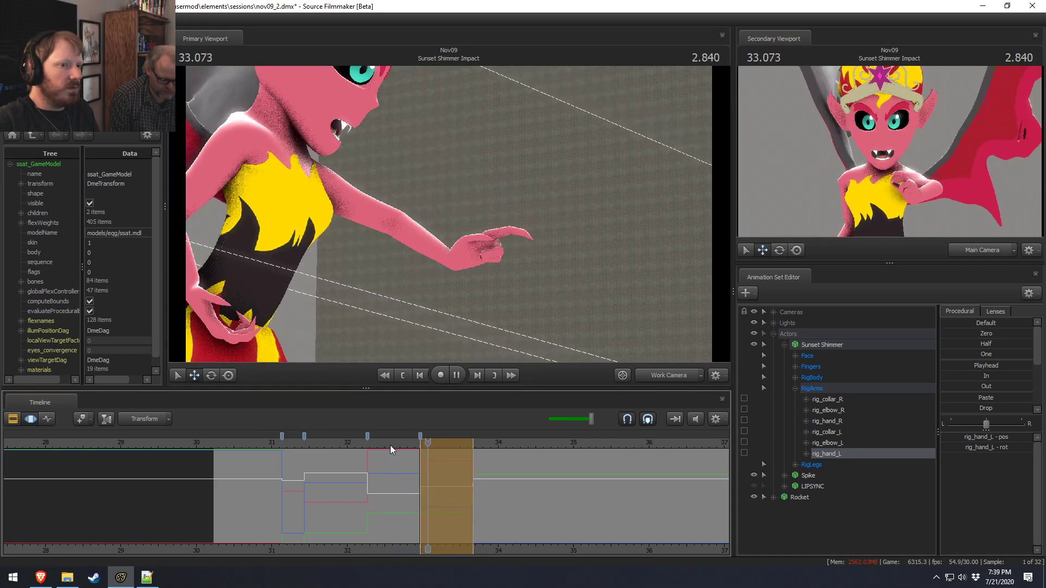
key("space")
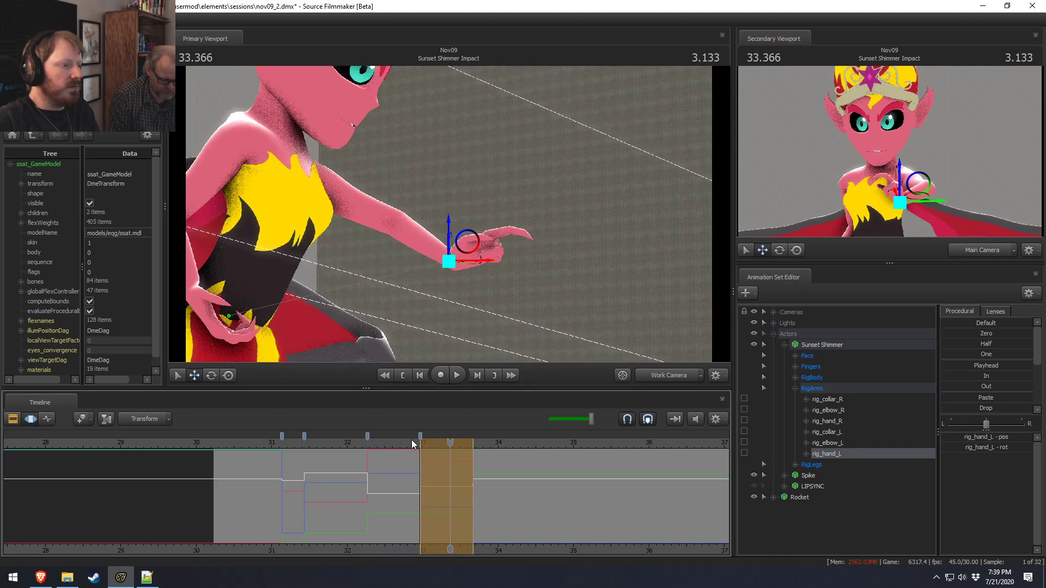
Step: Lower rig_elbow_L to bend the left arm more, and rotate rig_hand_L to tilt the hand upward
left_click(410, 214)
left_click_drag(418, 236, 410, 267)
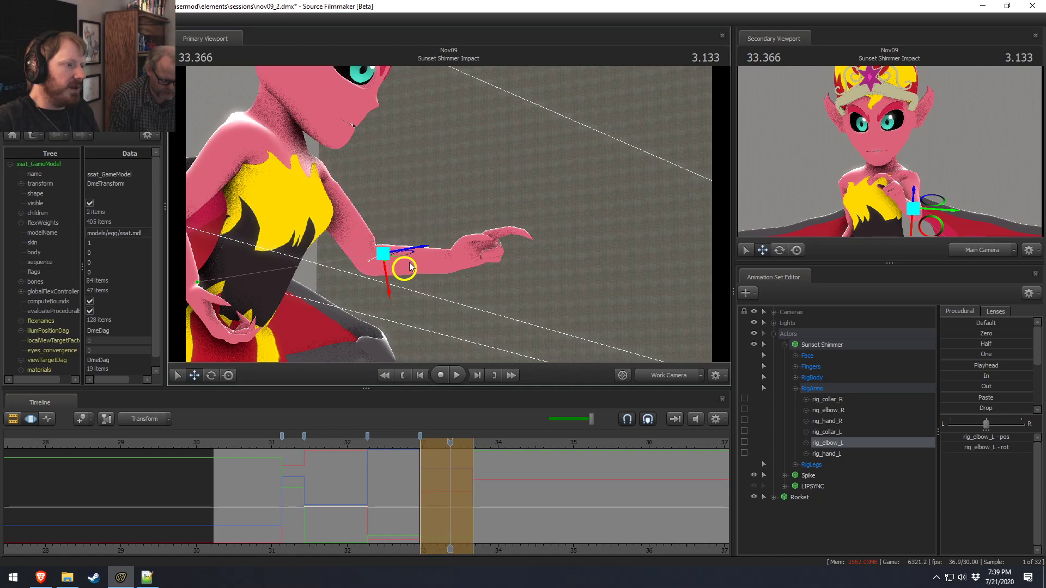
mouse_move(459, 211)
left_mouse_down("alt")
mouse_move(436, 211)
mouse_move(458, 211)
left_mouse_up("alt")
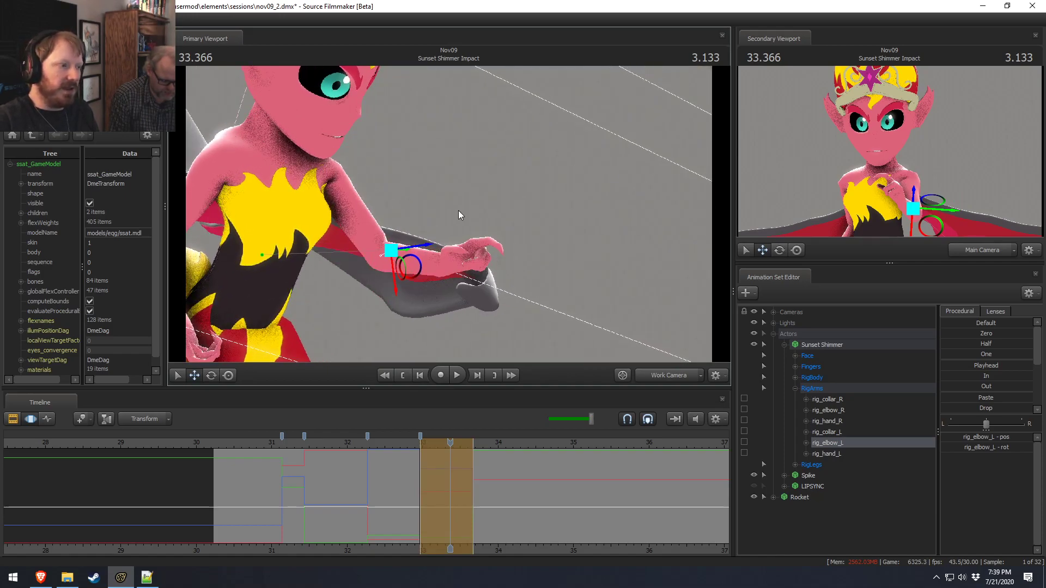
key("ctrl")
left_click(441, 265)
mouse_move(441, 267)
left_mouse_down()
mouse_move(434, 284)
mouse_move(417, 251)
mouse_move(477, 269)
mouse_move(475, 252)
left_mouse_up()
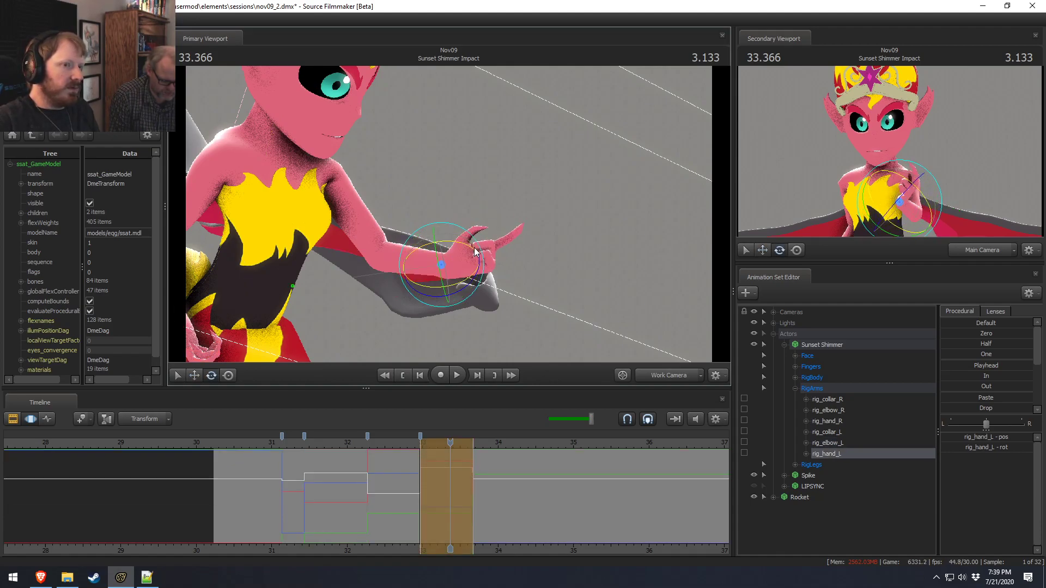
Step: Select the left index finger's joint controls and rotate them to curl the pointing finger inward
left_click(544, 275)
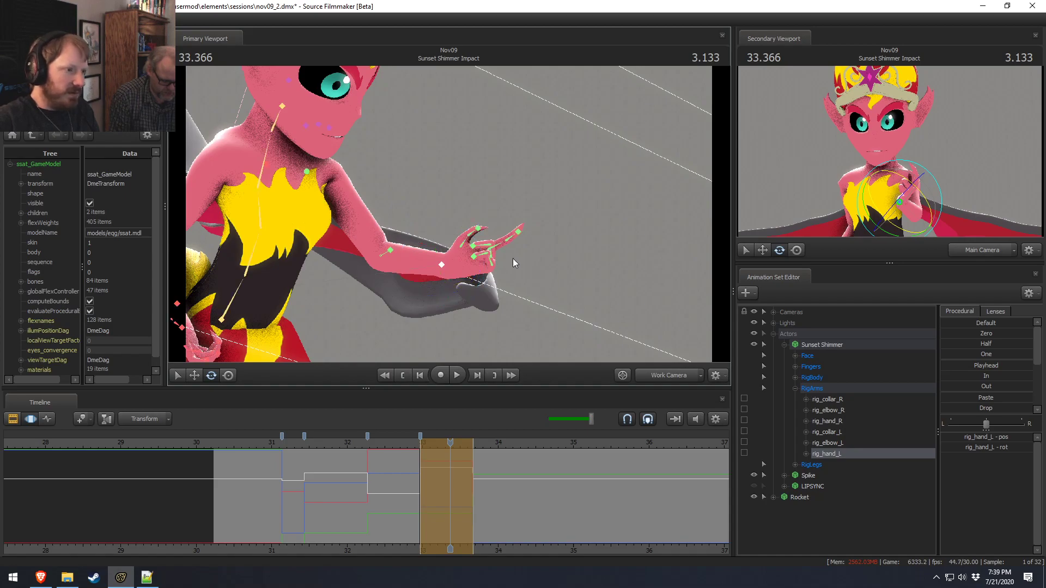
left_click(518, 231)
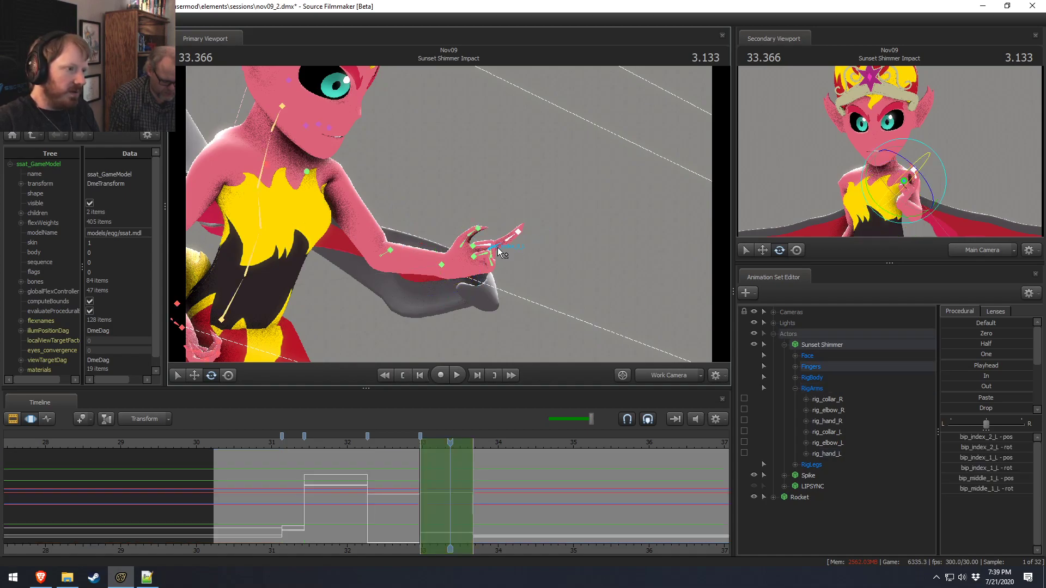
left_click(498, 251, "ctrl+shift")
left_click(506, 242, "ctrl")
left_click(518, 232, "ctrl+shift")
left_click(497, 249, "ctrl+shift")
left_click_drag(485, 247, 441, 276)
Step: Adjust the left finger base controls, including bip_middle_0_L, to tuck the fingers toward a fist
key("w")
left_click_drag(483, 240, 491, 244)
left_click(466, 232)
left_click_drag(452, 211, 487, 239)
left_click(477, 247)
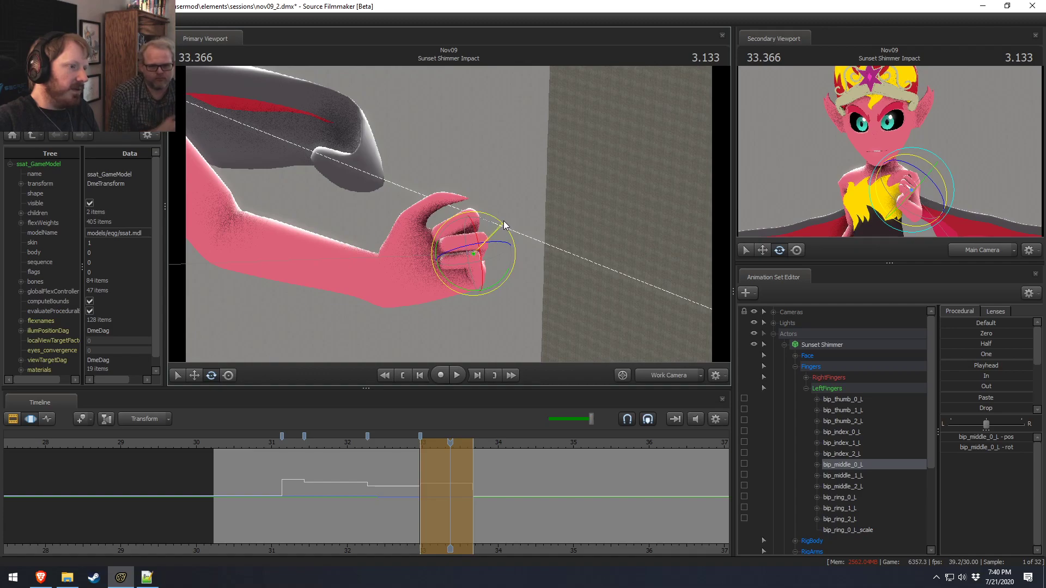
left_click_drag(493, 232, 471, 238, "alt")
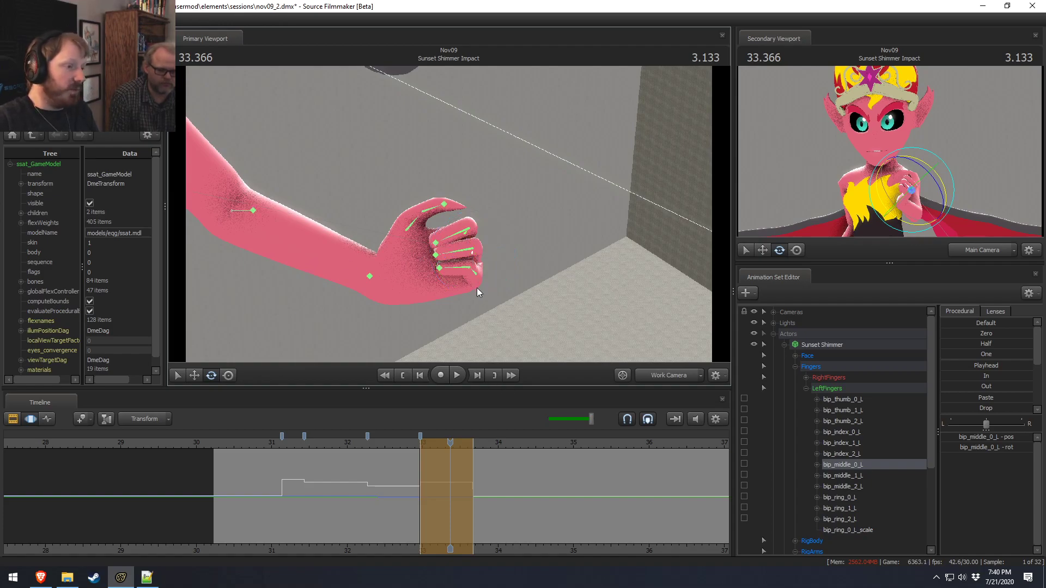
left_click(475, 274, "ctrl")
left_click(472, 252, "ctrl")
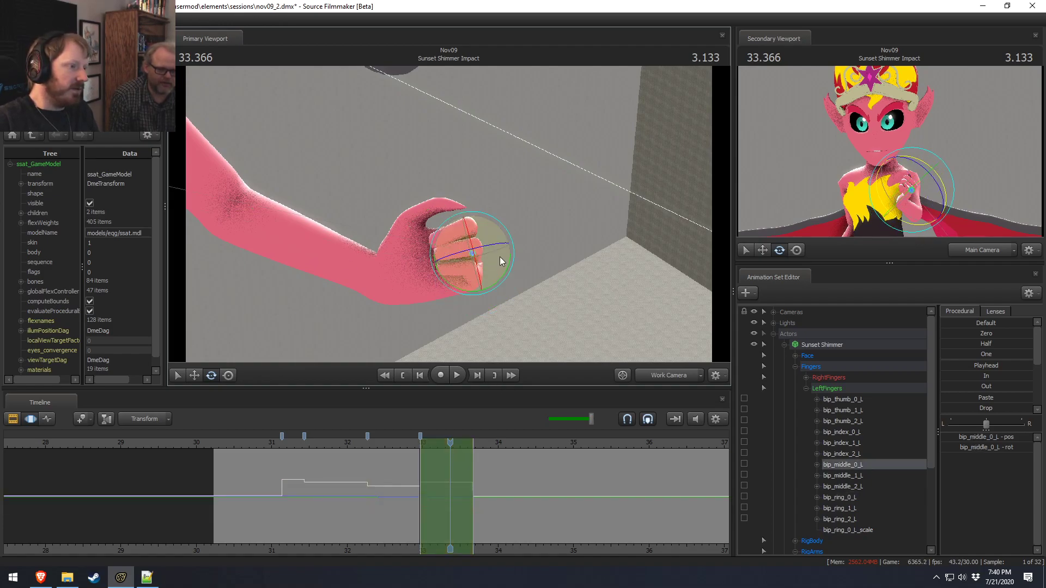
left_click_drag(499, 257, 500, 258)
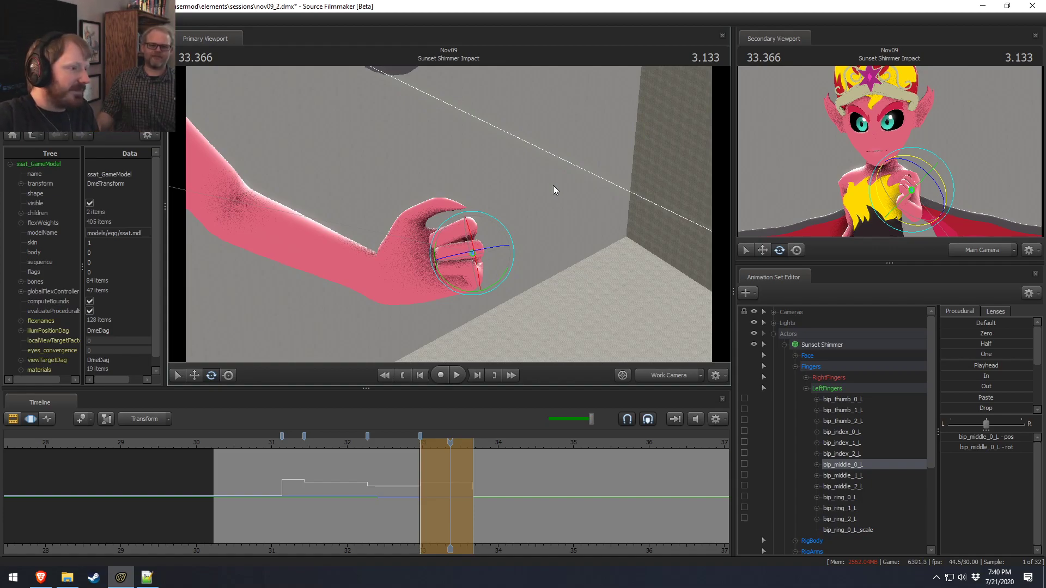
Step: Fold the left thumb joints in over the curled fingers
left_click_drag(553, 185, 506, 263)
left_click(420, 228)
left_click(434, 204, "ctrl+shift")
key("w")
left_click(422, 226, "ctrl")
Step: Rotate bip_ring_0_L, bip_middle_0_L and bip_index_0_L to close the left hand into a tighter fist
left_click(489, 250, "ctrl")
left_click(497, 252, "ctrl")
key("e")
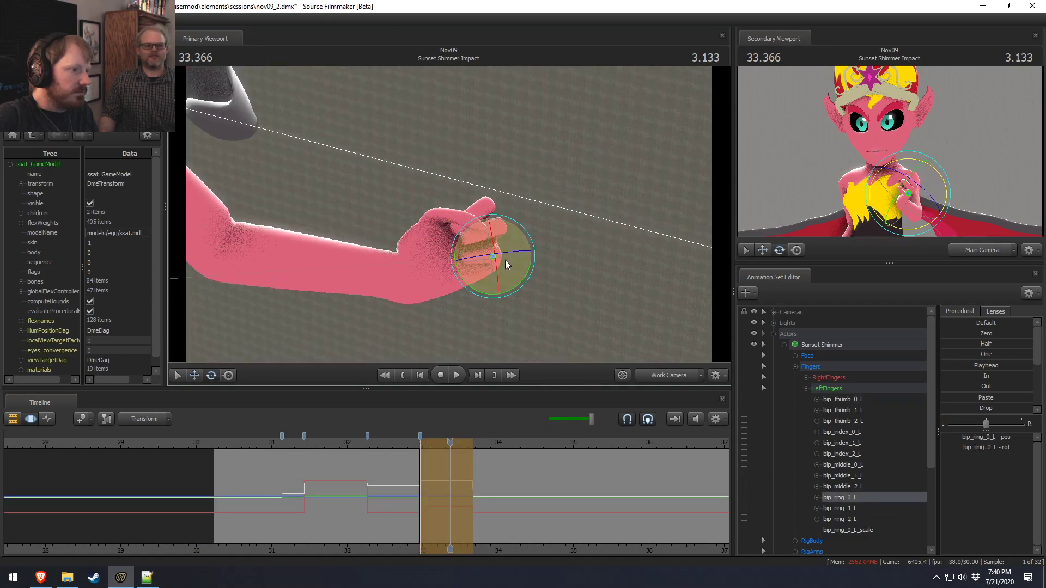
left_click(489, 240, "ctrl")
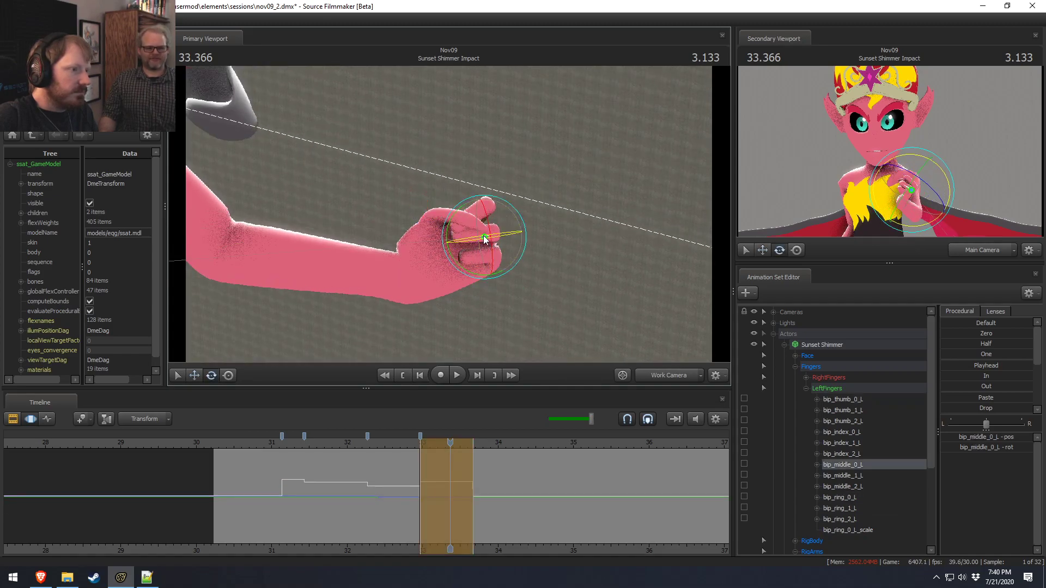
mouse_move(475, 244)
left_mouse_down()
mouse_move(448, 211)
mouse_move(501, 195)
left_mouse_up()
left_click(469, 188, "ctrl")
left_click_drag(469, 156, 451, 214)
left_click(470, 172, "ctrl")
left_click(476, 210, "ctrl")
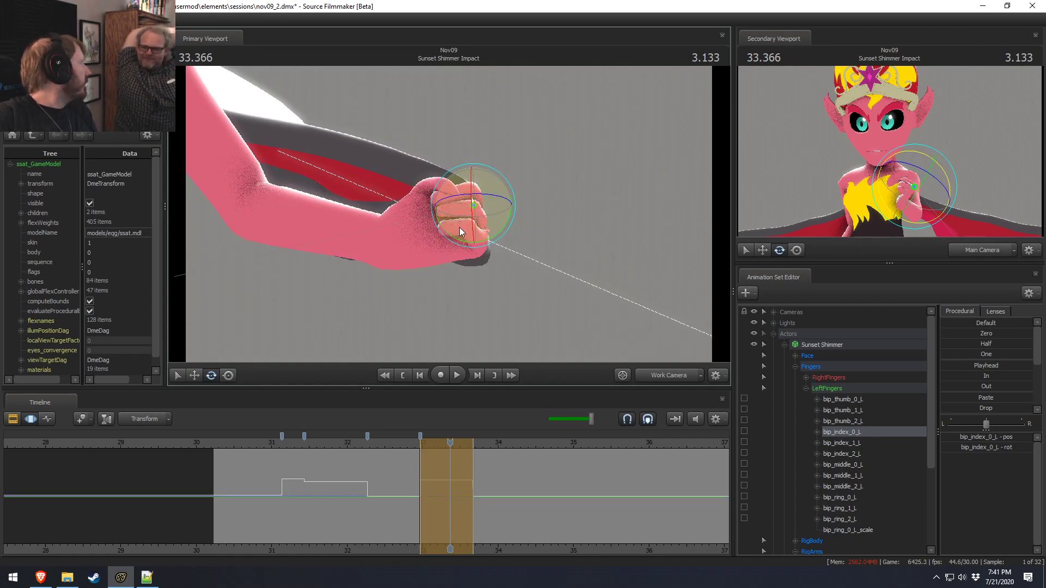
Step: Examine the closed left fist from several angles around 33.2 seconds, and ready rig_hand_L for moving
left_click_drag(457, 266, 488, 158, "alt")
left_click_drag(415, 232, 445, 214, "alt")
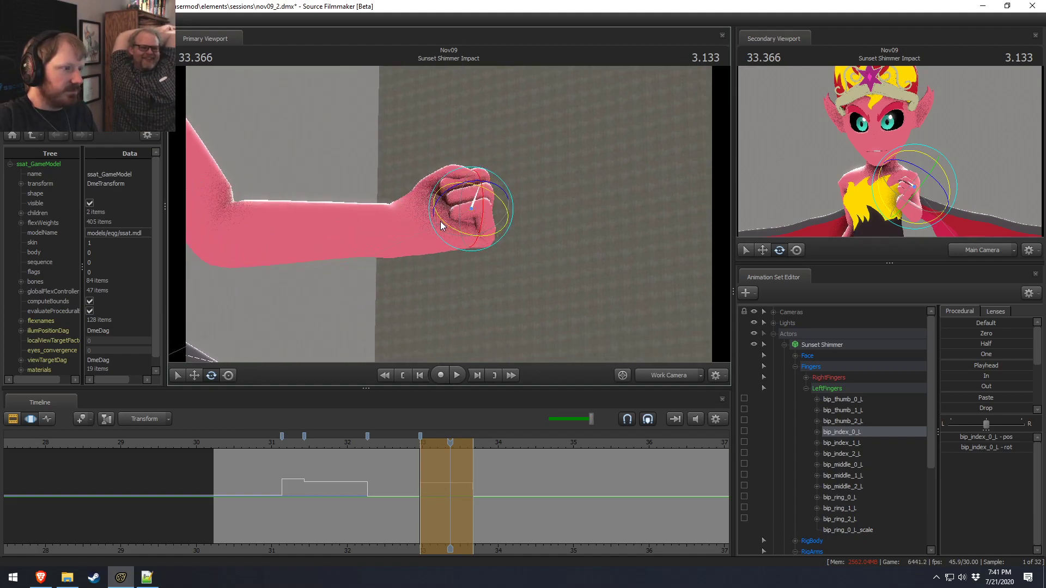
left_click(393, 240)
left_click_drag(414, 259, 422, 223, "alt")
left_click_drag(382, 442, 380, 438)
left_click_drag(461, 220, 455, 204, "alt")
key("w")
left_click_drag(357, 306, 479, 262)
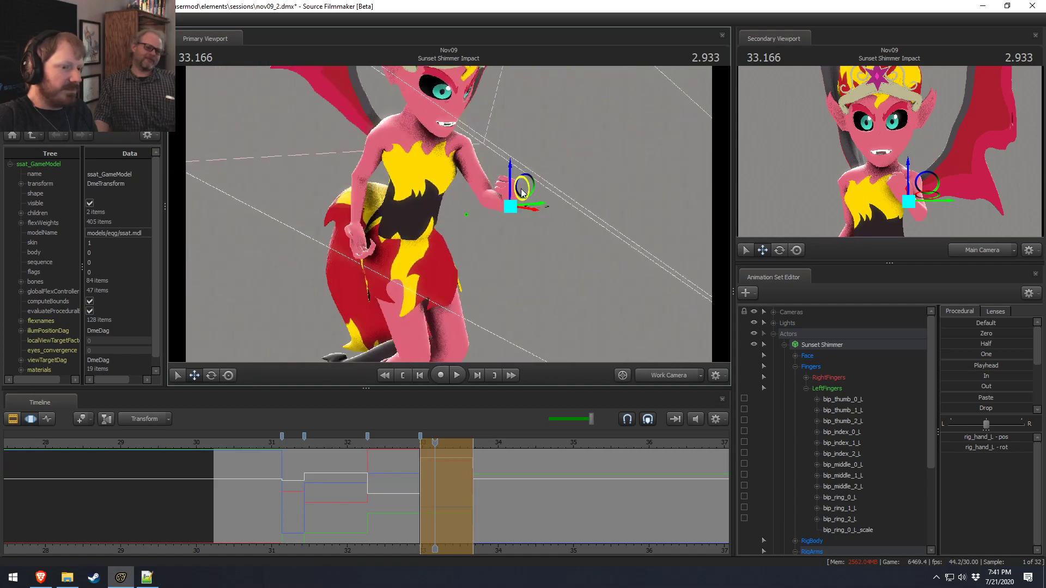
Step: Try to add a scale control to the transforms of rig_collar_L in the RigArms group
scroll(838, 483, "down", 4)
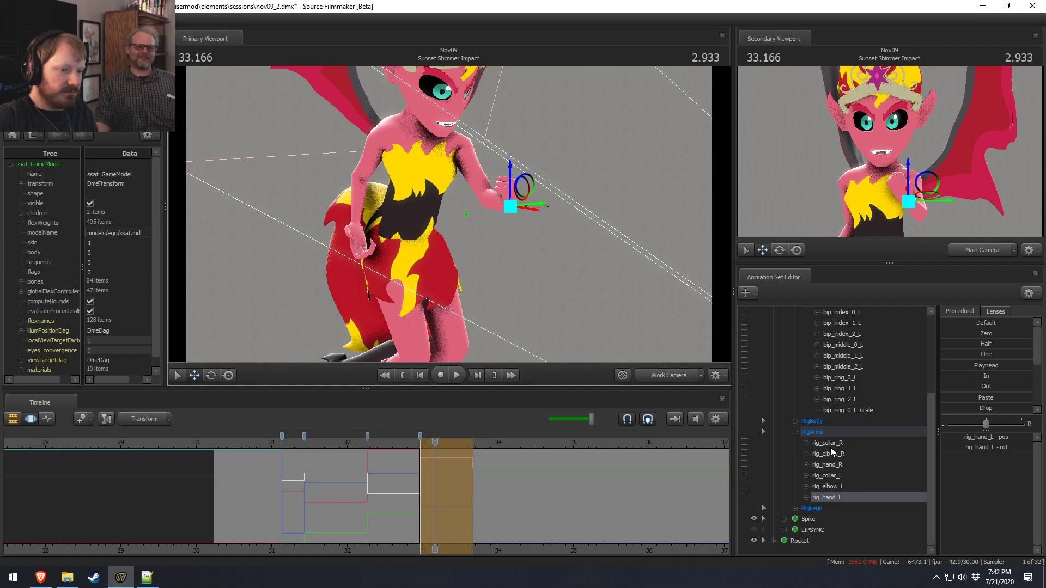
right_click(834, 495)
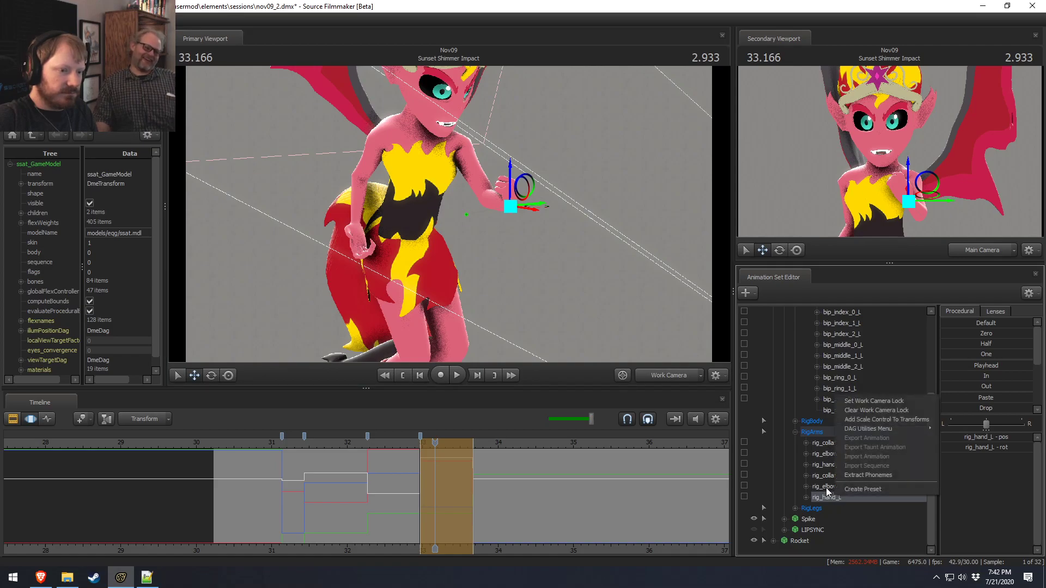
left_click(826, 485)
left_click(828, 475)
right_click(828, 476)
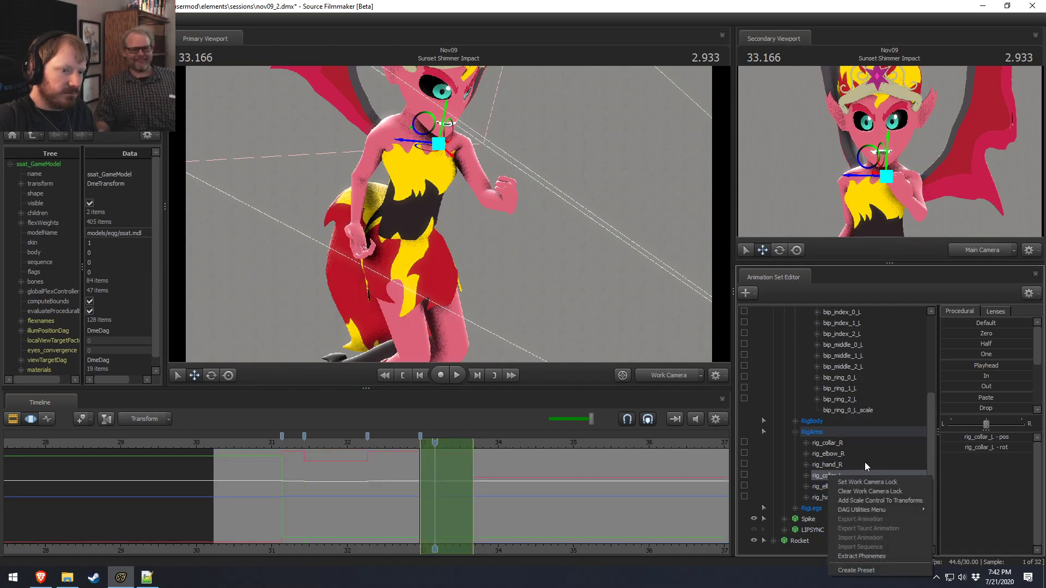
left_click(868, 501)
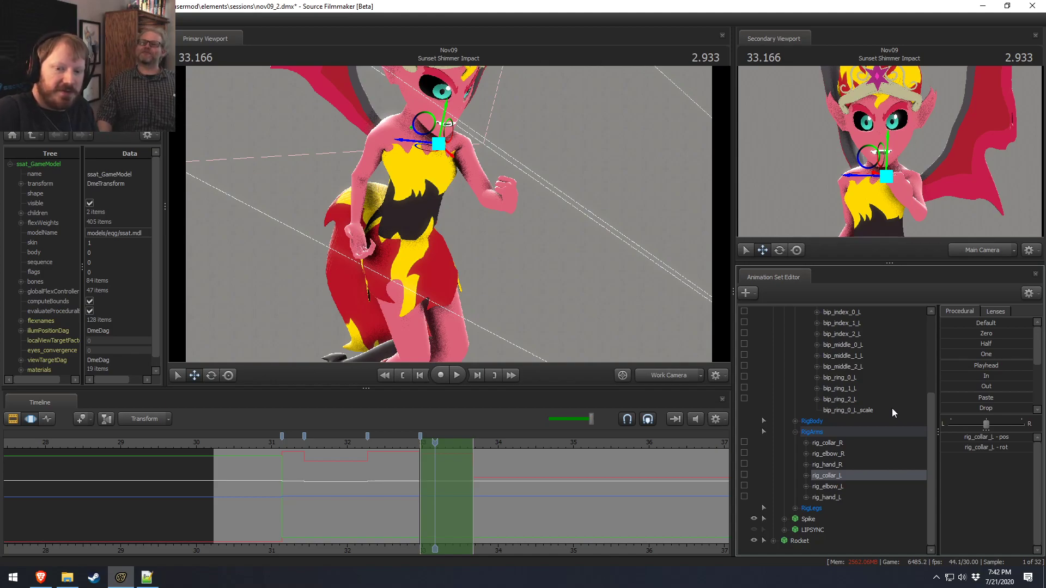
Step: Play back the Sunset Shimmer Impact shot from several starting points to review the move from pointing to the drawn-back fist
left_click_drag(572, 273, 571, 220)
left_click_drag(480, 327, 379, 354, "alt")
key("F2")
key("space")
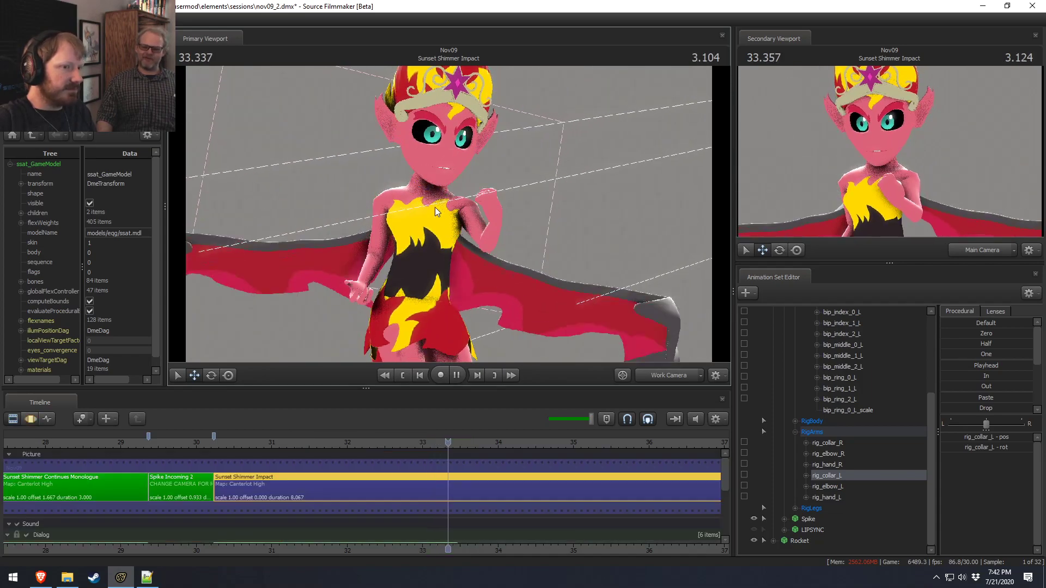
key("space")
left_click(221, 440)
key("space")
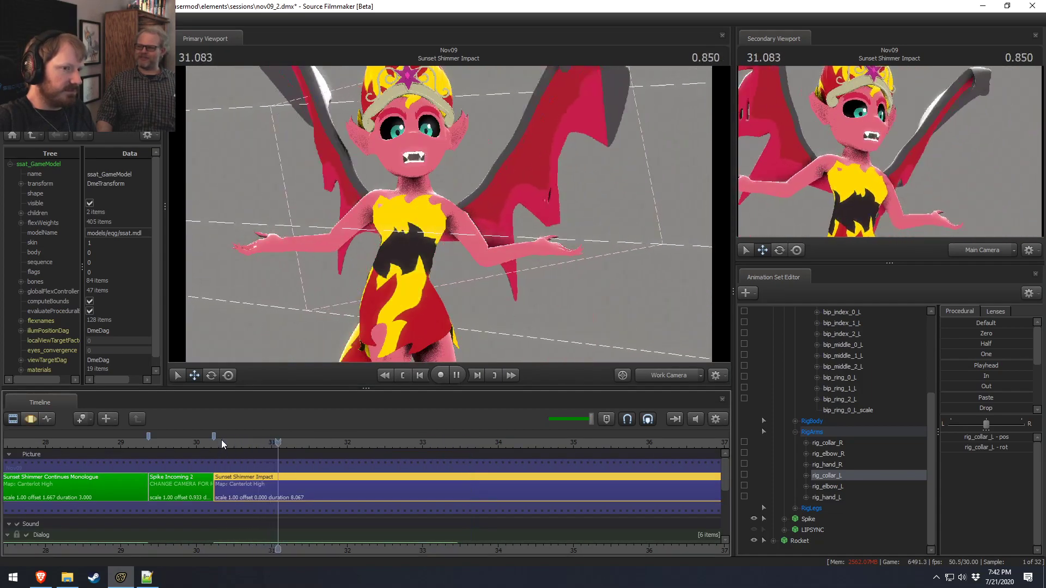
key("space")
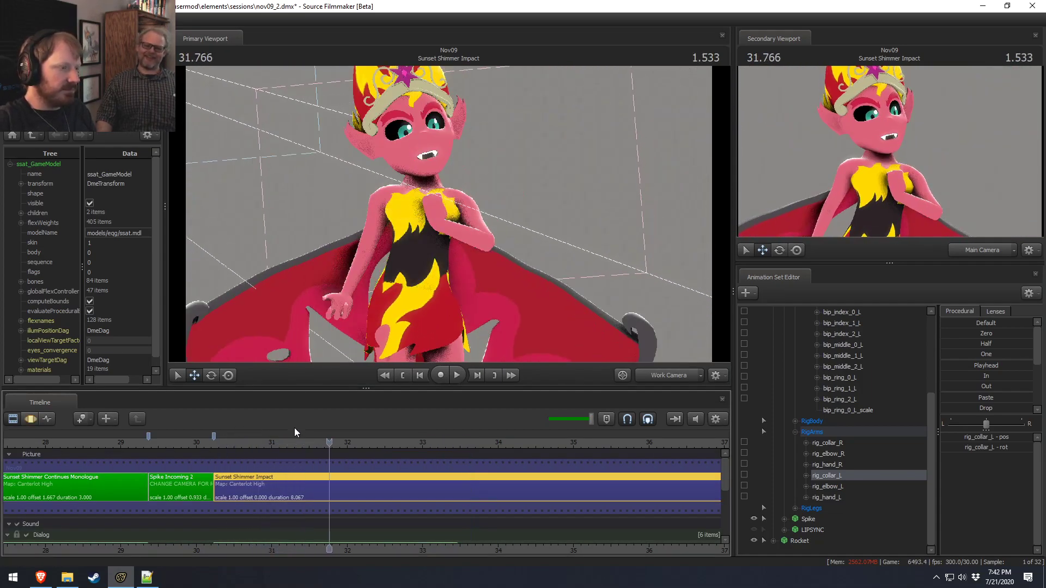
left_click(245, 443)
key("space")
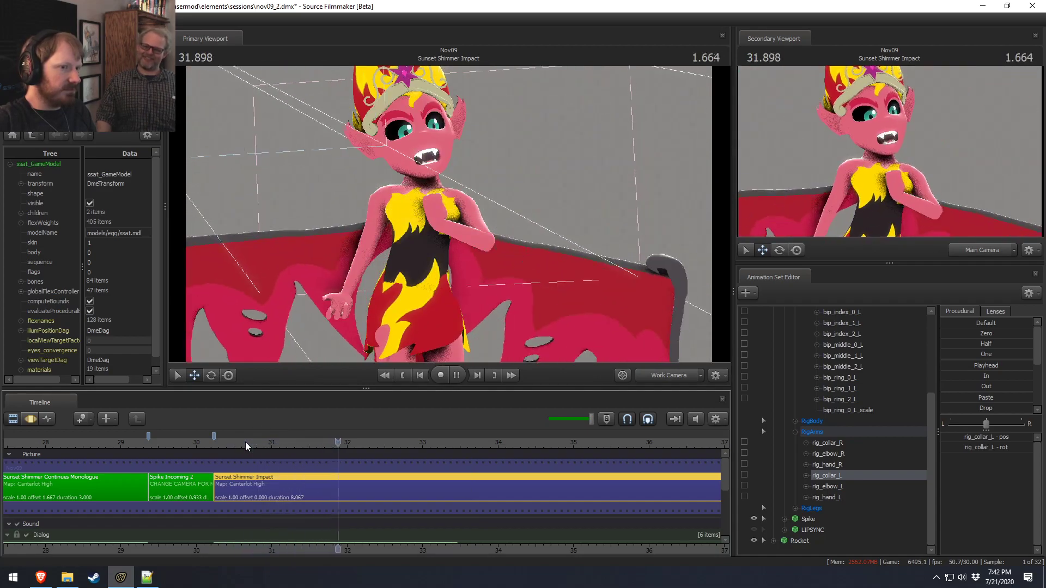
key("space")
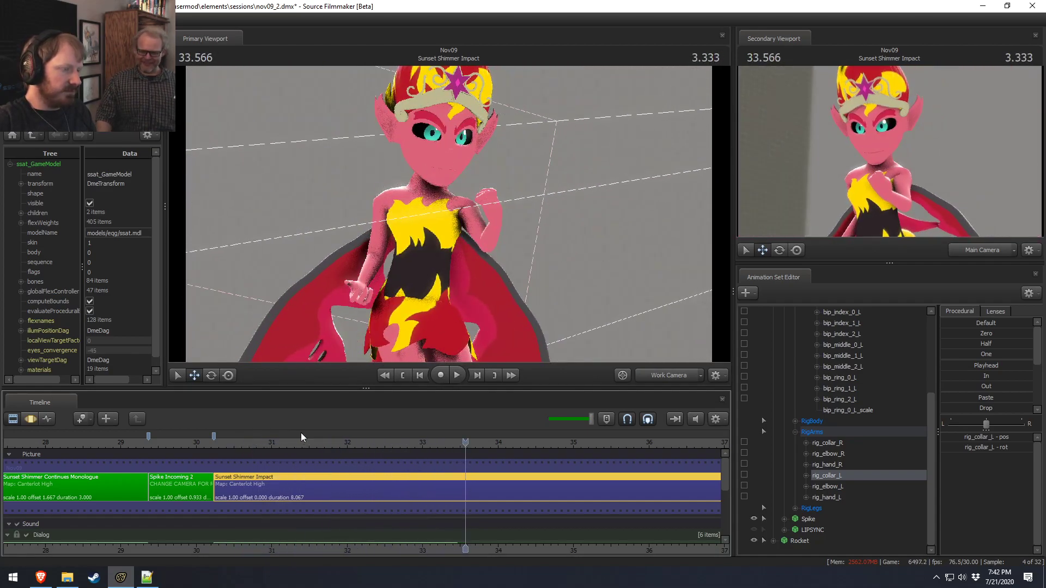
left_click(380, 442)
key("space")
key("space")
key("F3")
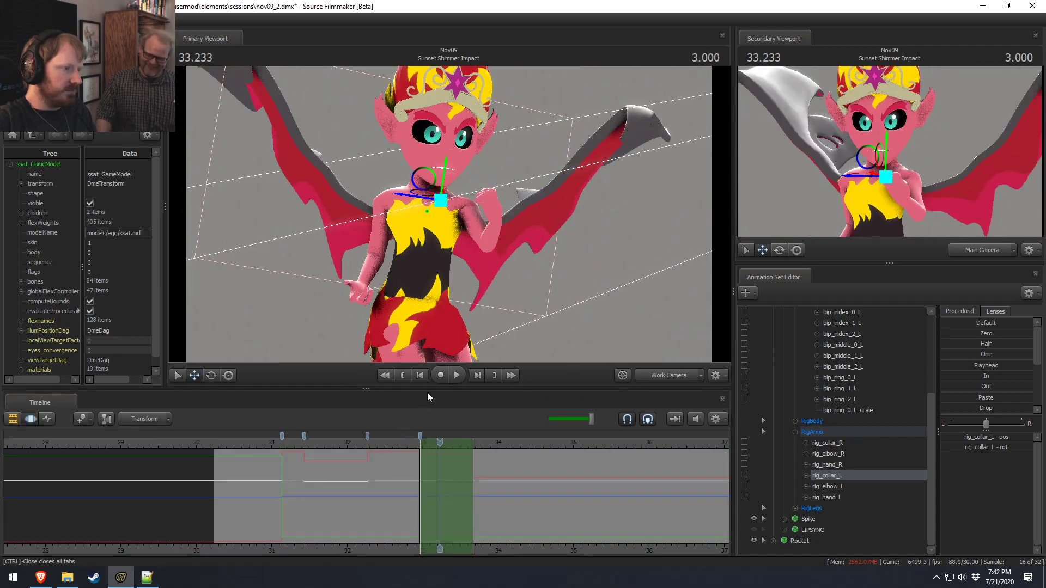
Step: Rotate rig_head to adjust the head's tilt in the fist pose after 33 seconds, and play the transition back
left_click_drag(459, 261, 555, 280, "alt")
left_click(461, 155, "ctrl")
key("e")
left_click_drag(471, 168, 469, 183)
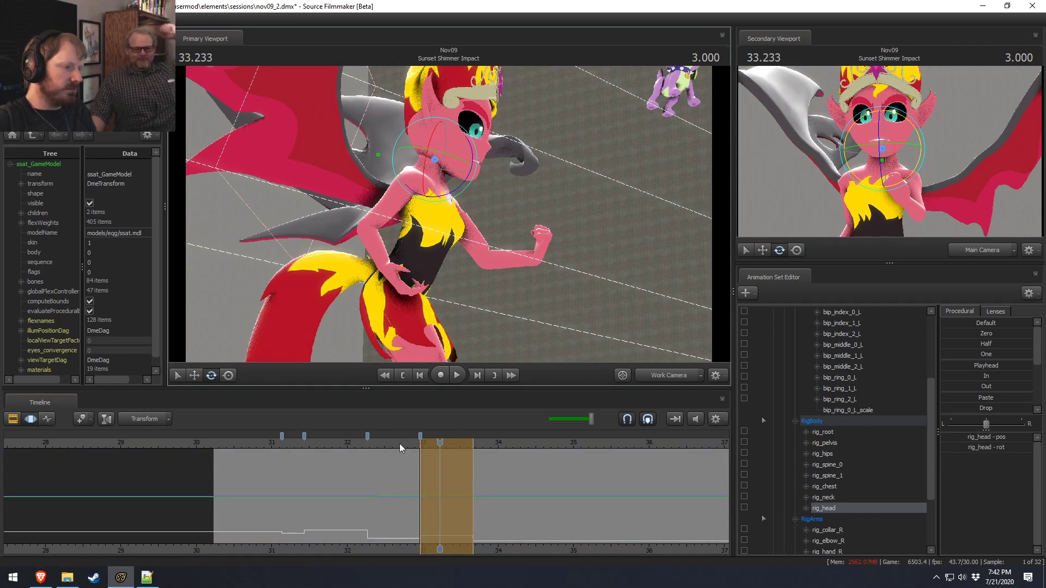
left_click(367, 443)
key("space")
key("space")
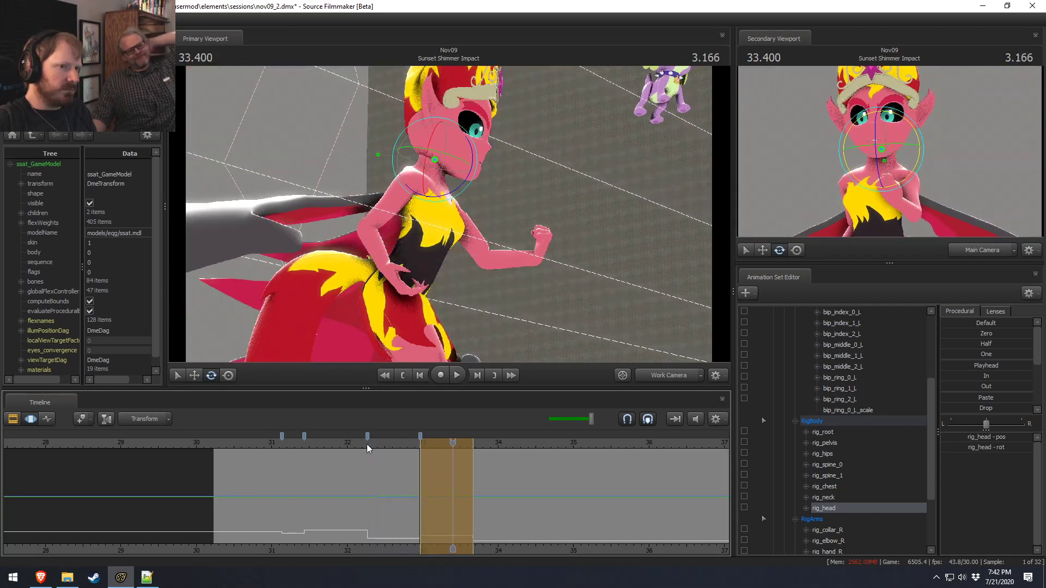
left_click_drag(480, 245, 520, 266, "alt")
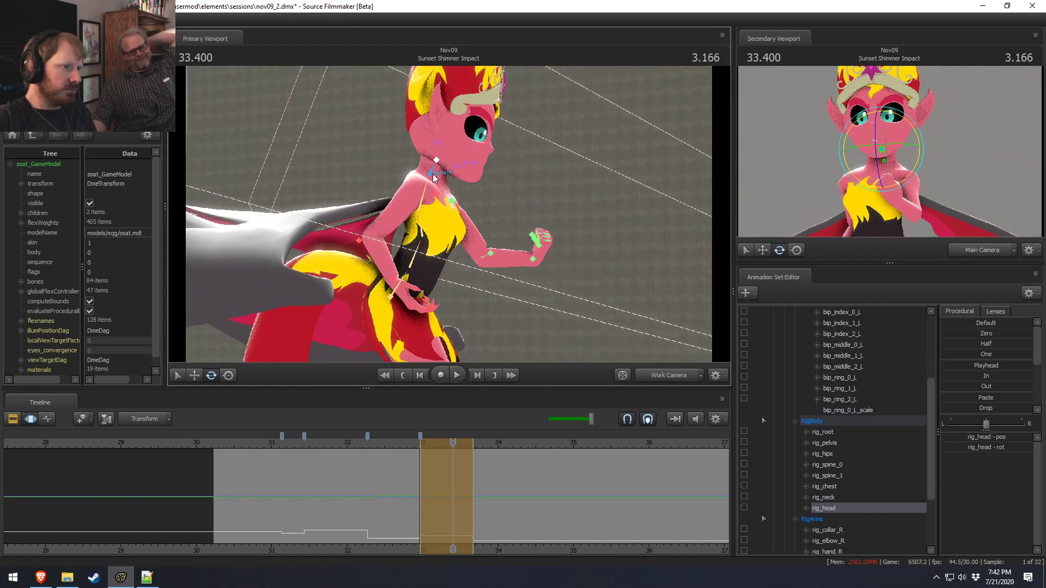
Step: Try to shift and turn rig_chest in the fist pose, and undo the chest adjustments
left_click(422, 213, "ctrl")
left_click_drag(437, 231, 437, 195, "alt")
key("w")
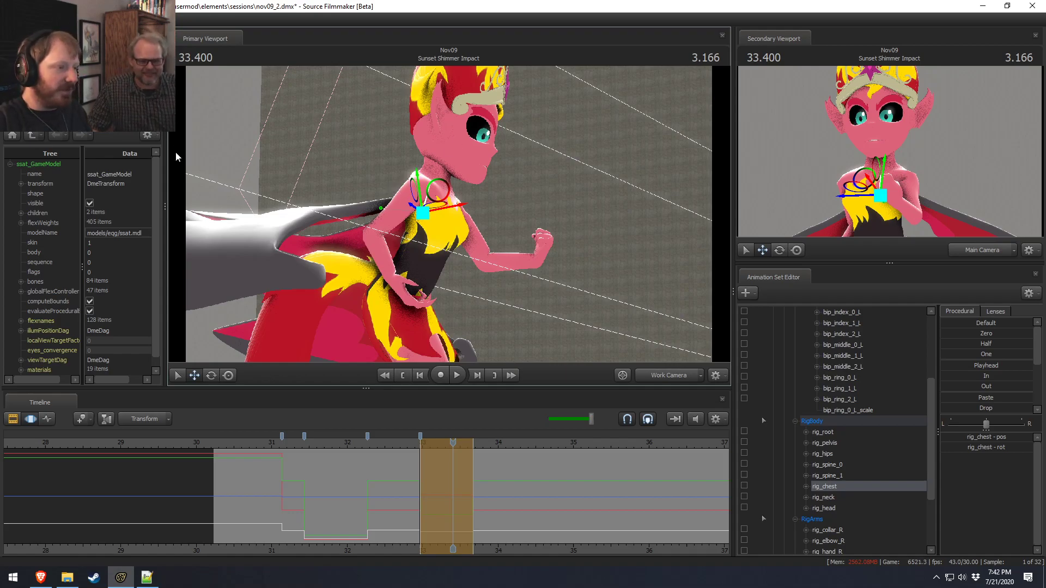
key("ctrl+z")
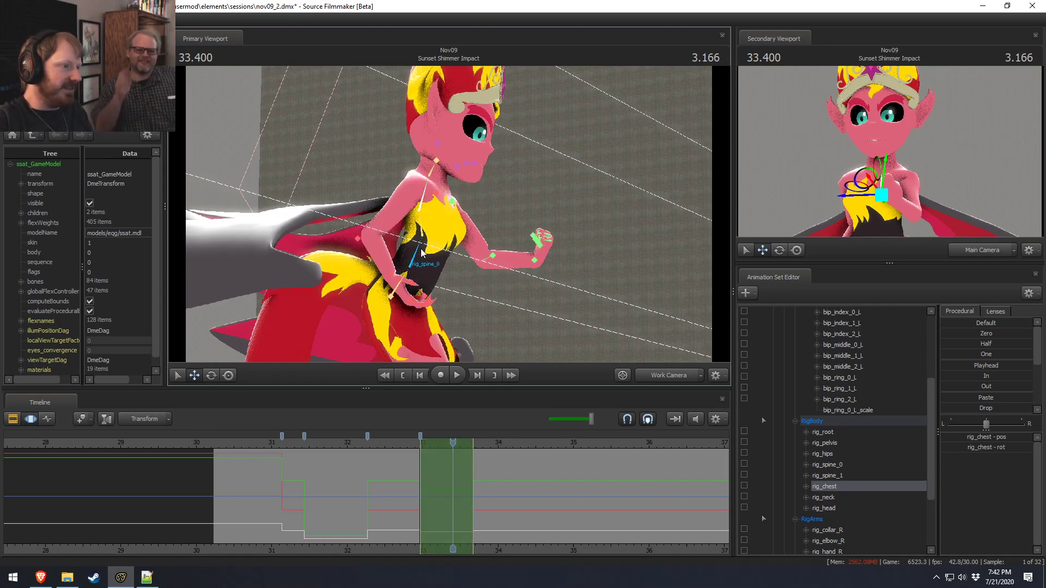
left_click(426, 232)
left_click(424, 203, "ctrl")
left_click_drag(447, 191, 434, 195)
key("ctrl+z")
key("ctrl+z")
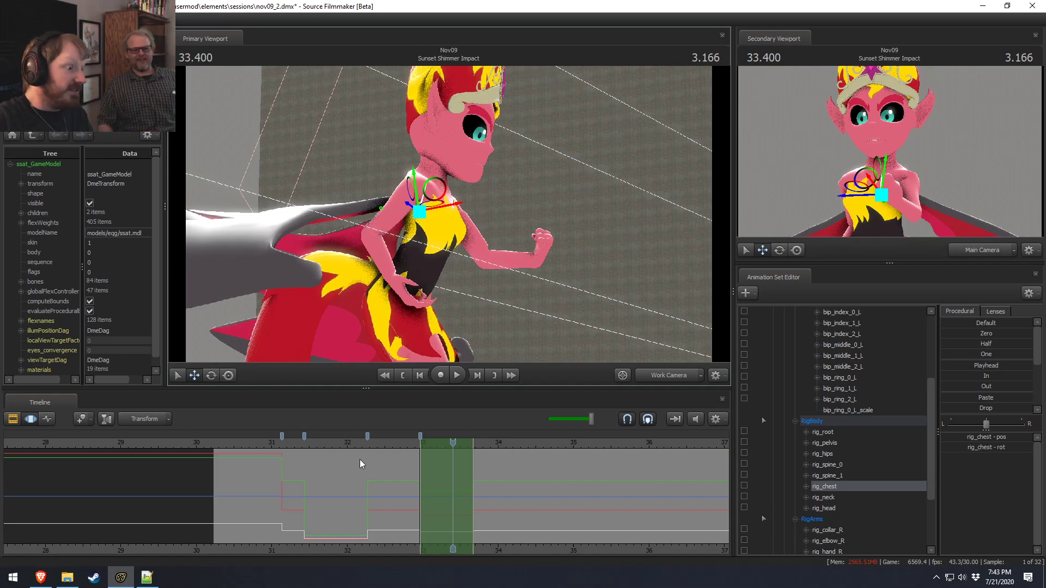
Step: Select rig_head for rotation and review the fist pose from the front and side, playing back the transition from about 32.3 seconds
left_click(431, 444)
left_click_drag(430, 444, 440, 444)
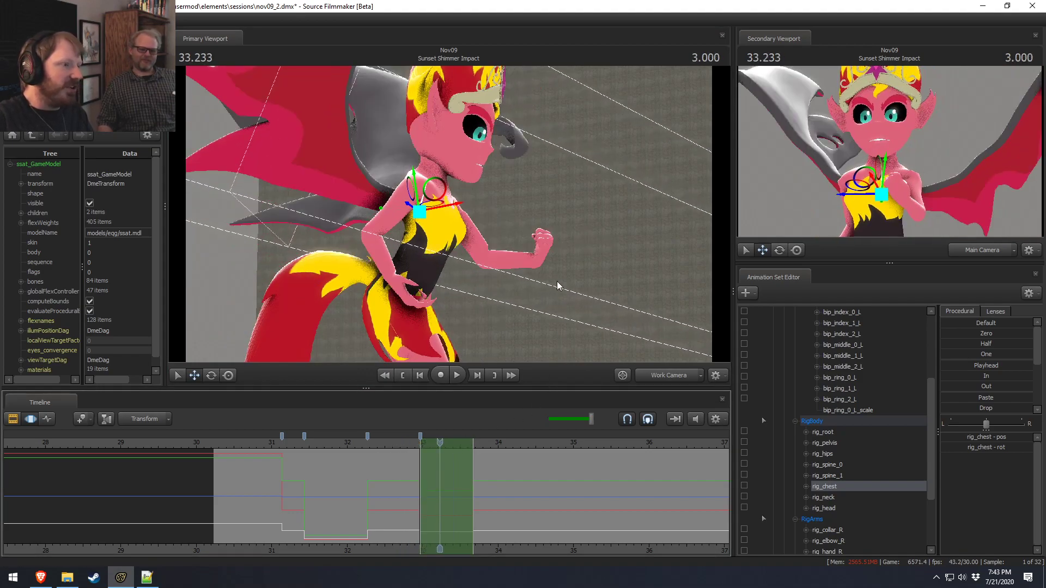
left_click_drag(539, 194, 401, 121)
left_click(455, 178)
key("e")
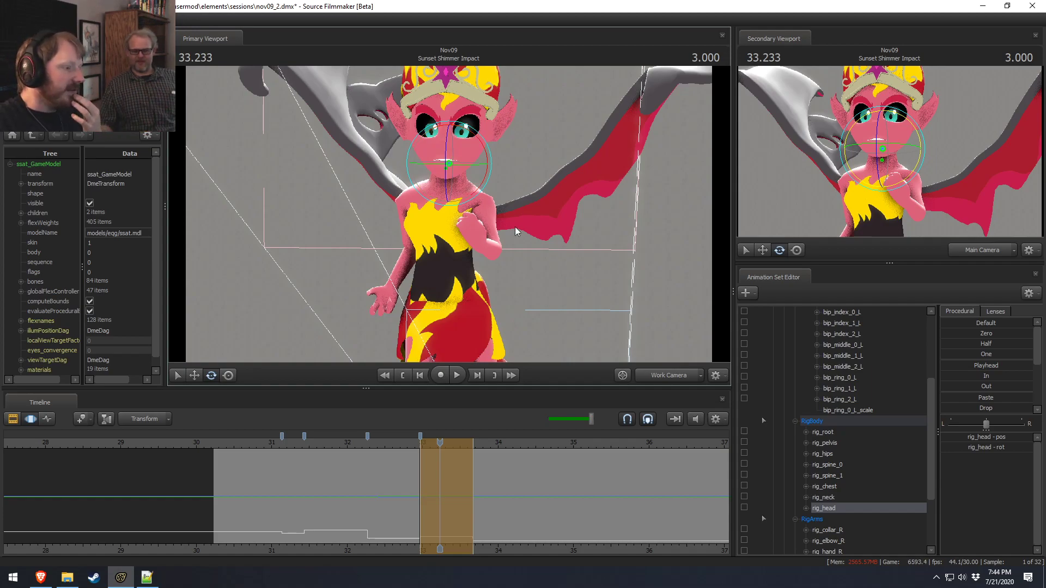
left_click(369, 443)
key("space")
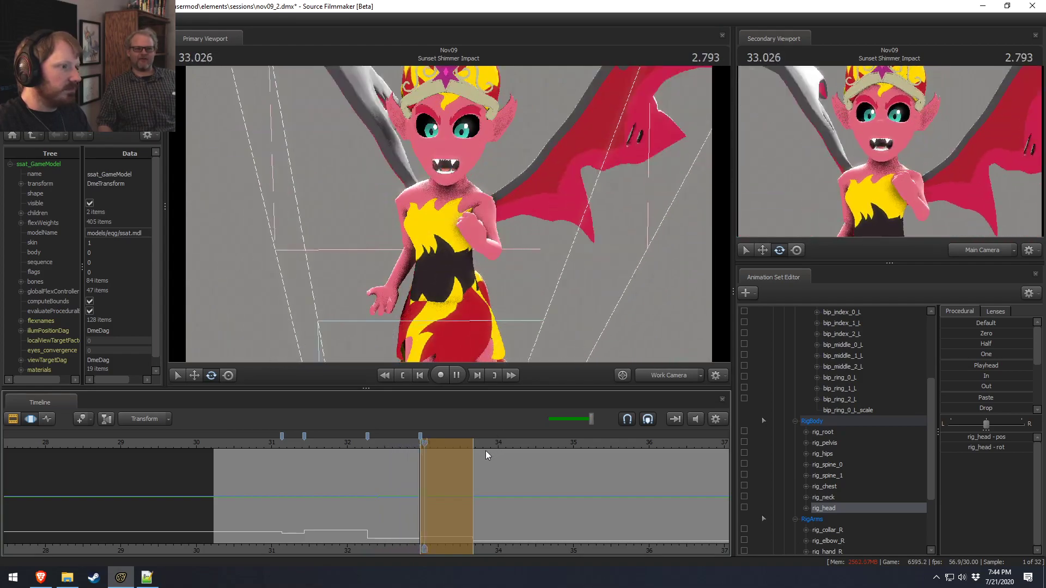
key("space")
left_click_drag(419, 280, 495, 280, "alt")
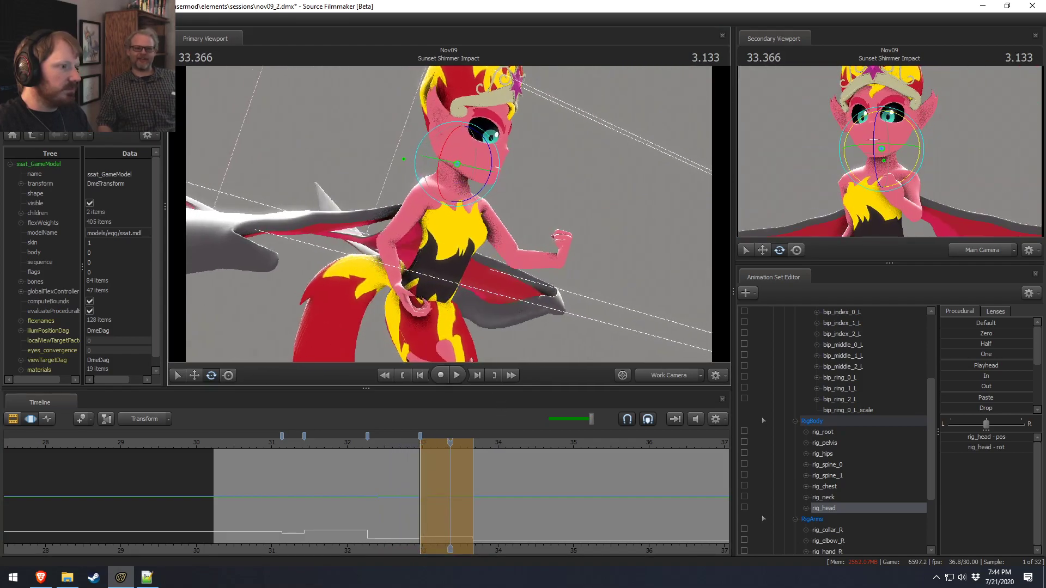
left_click_drag(449, 213, 485, 213, "alt")
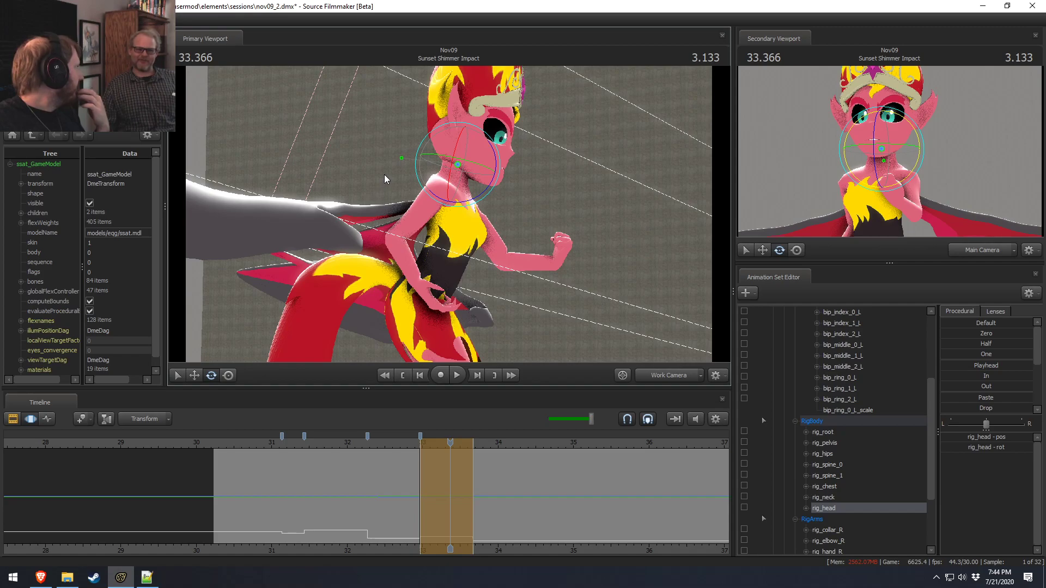
Step: Scrub between the pointing pose and the fist pose around 33 seconds to compare the body positions
left_click(382, 444)
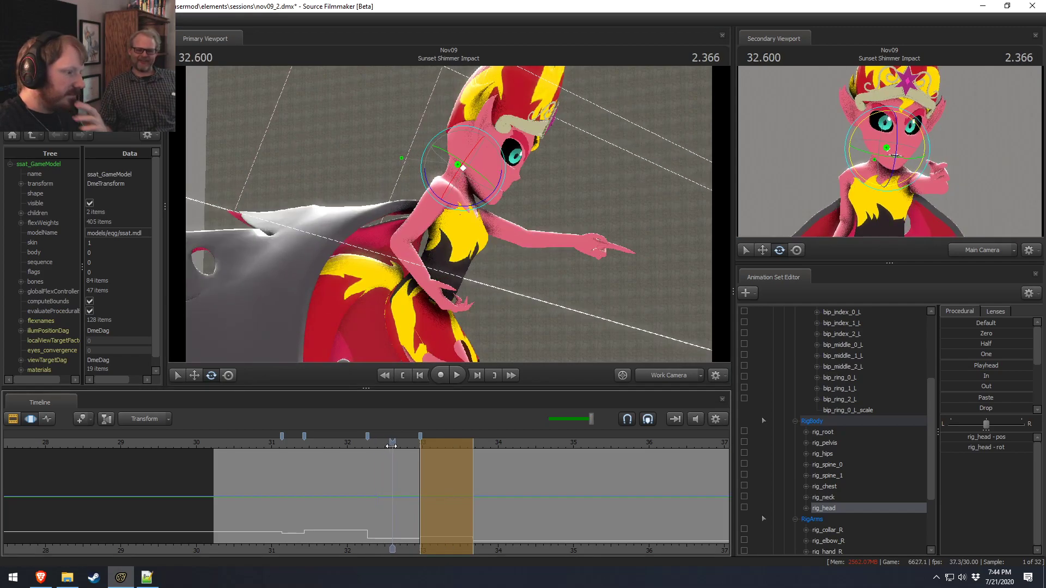
left_click_drag(385, 444, 447, 444)
left_click(440, 282)
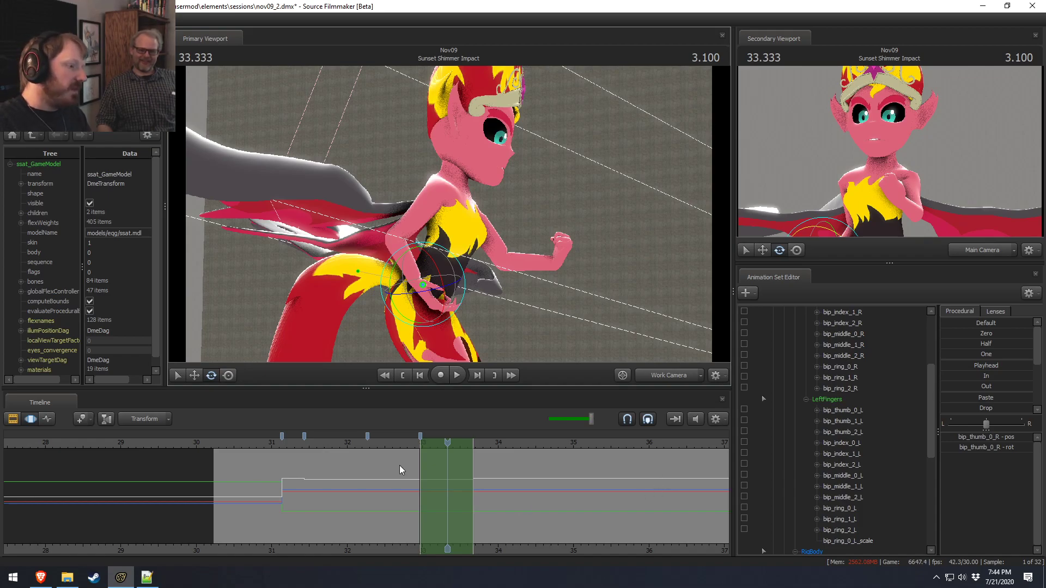
left_click_drag(405, 447, 431, 450)
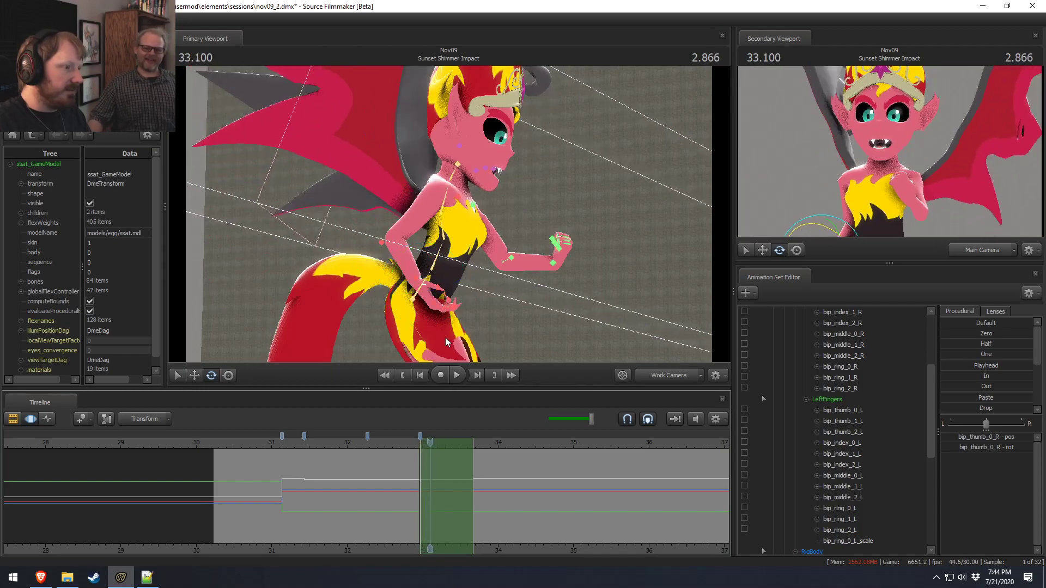
Step: Adjust rig_spine_0 in the fist pose so Sunset Shimmer's upper body leans slightly back, and return to 32.966 seconds
left_click(427, 288)
left_click_drag(427, 287, 473, 262)
left_click(439, 259, "ctrl")
left_click_drag(400, 443, 400, 442)
left_click(429, 296, "ctrl")
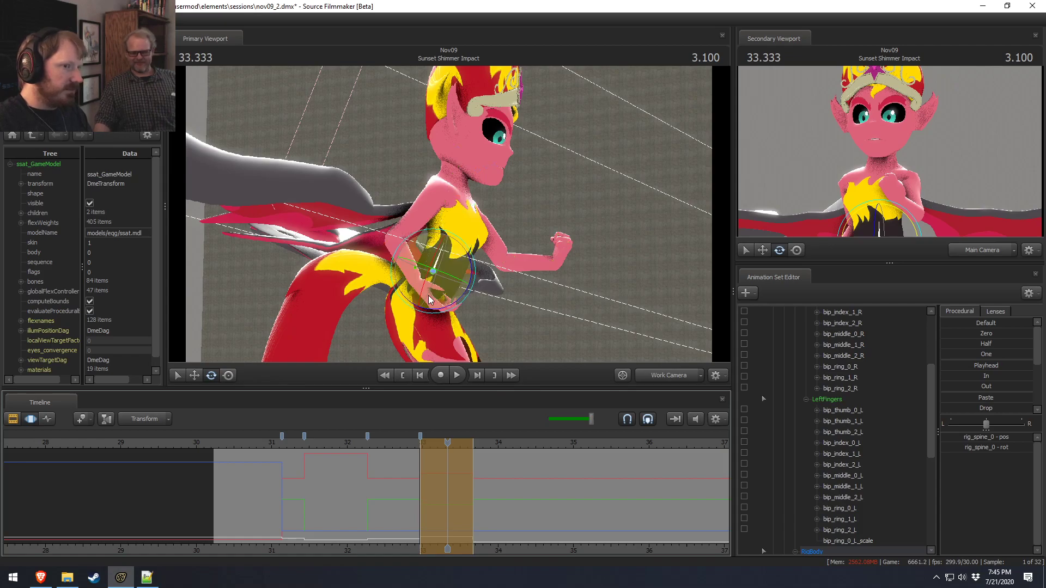
key("w")
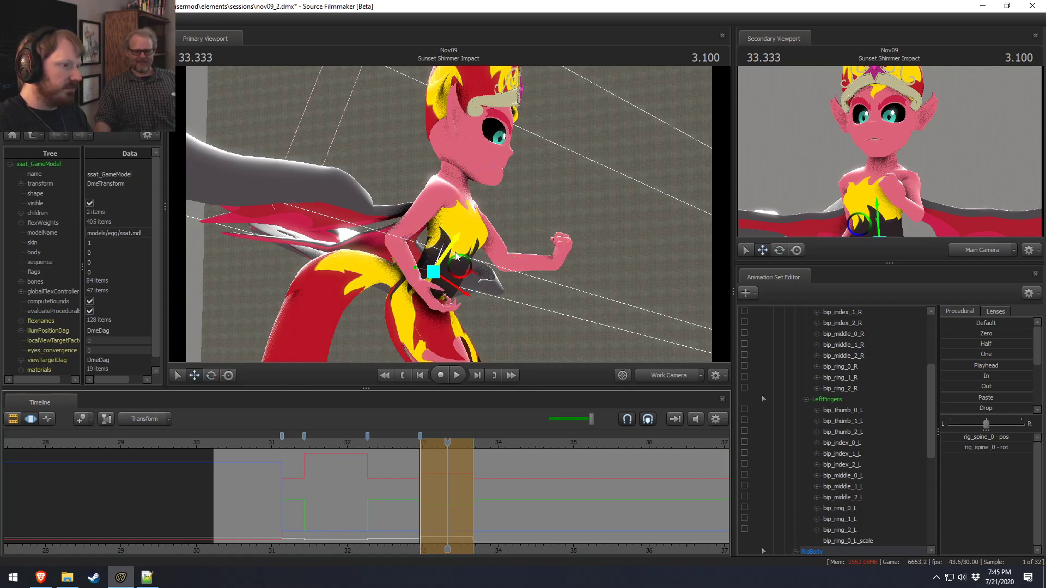
mouse_move(459, 268)
left_mouse_down()
mouse_move(474, 265)
mouse_move(458, 268)
left_mouse_up()
key("e")
key("w")
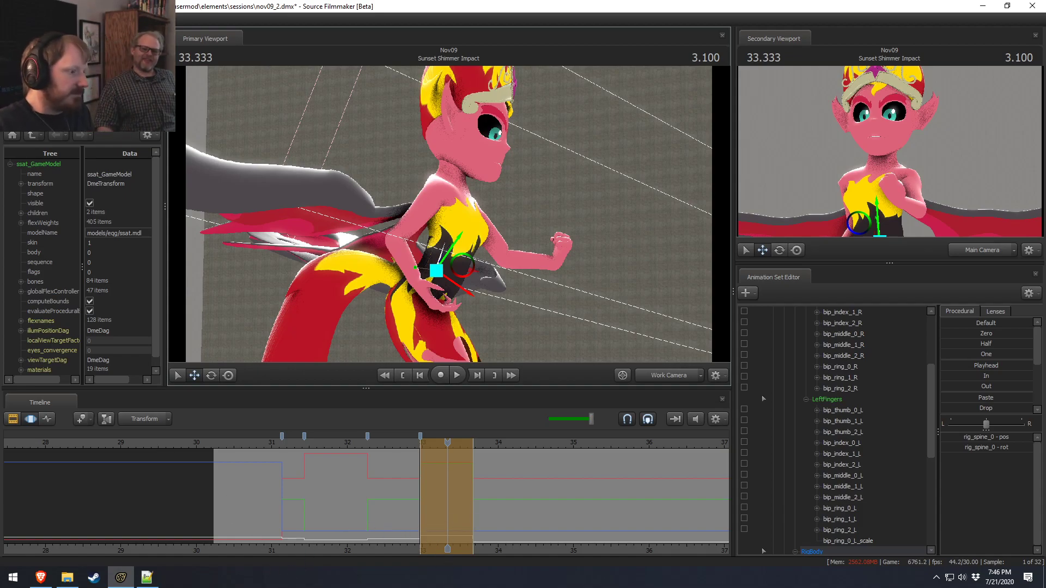
left_click(420, 452)
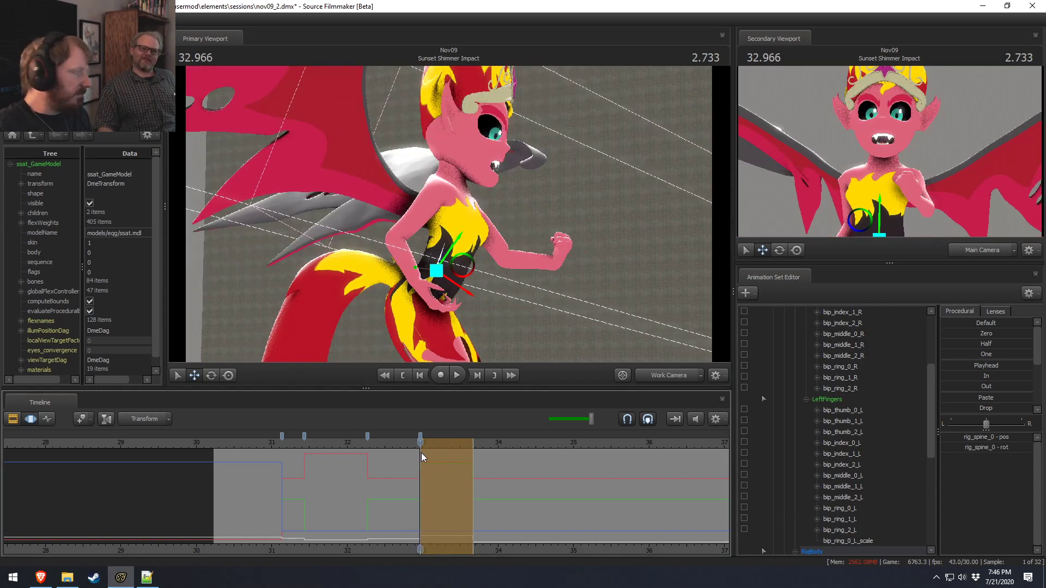
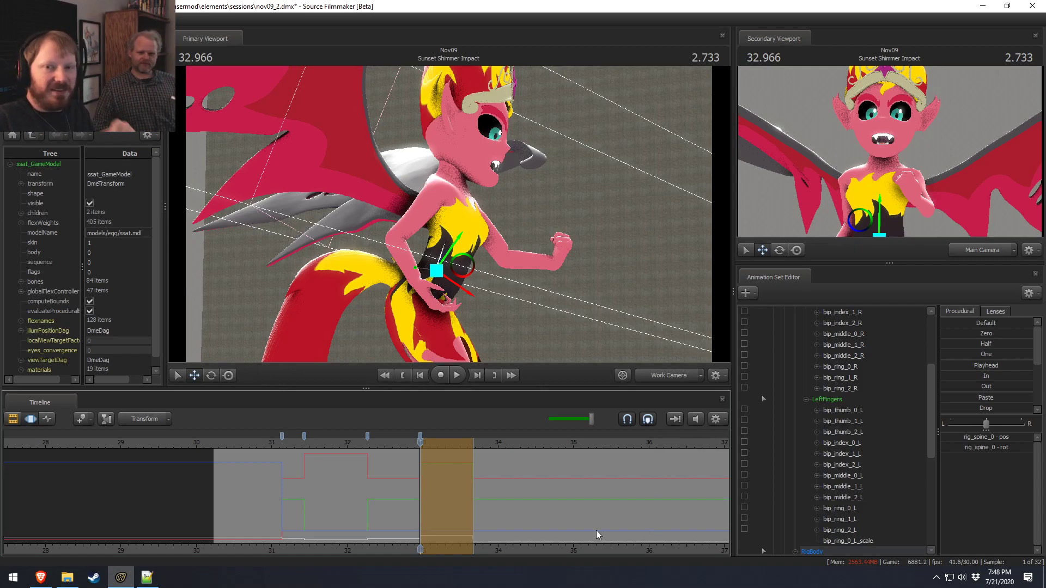
Step: Examine the timing of the change from pointing to fist on the timeline just before 33 seconds
key("F3")
key("F3")
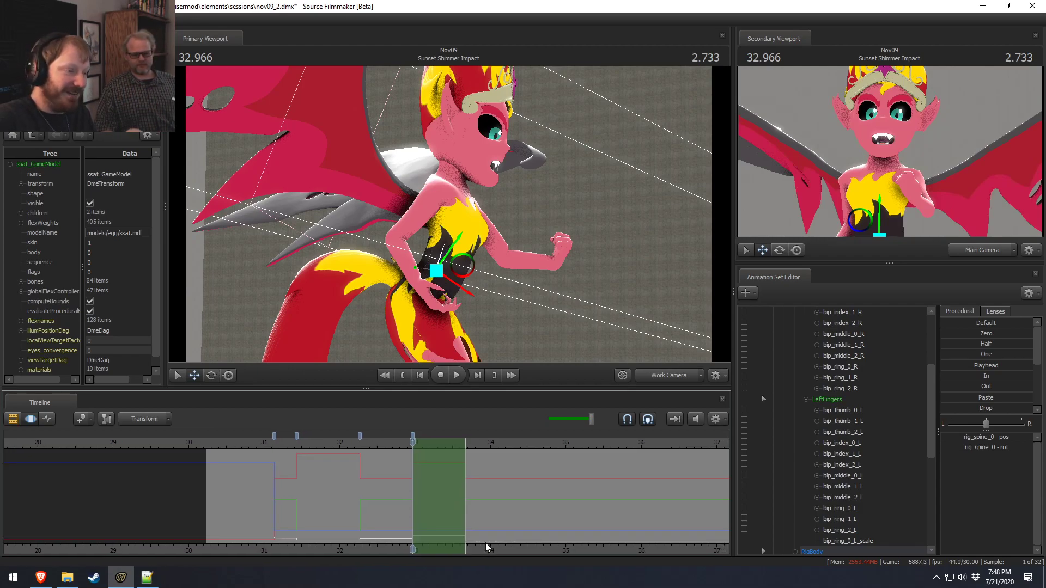
scroll(485, 542, "up", 5)
middle_click_drag(567, 545, 342, 516)
scroll(342, 516, "down", 1)
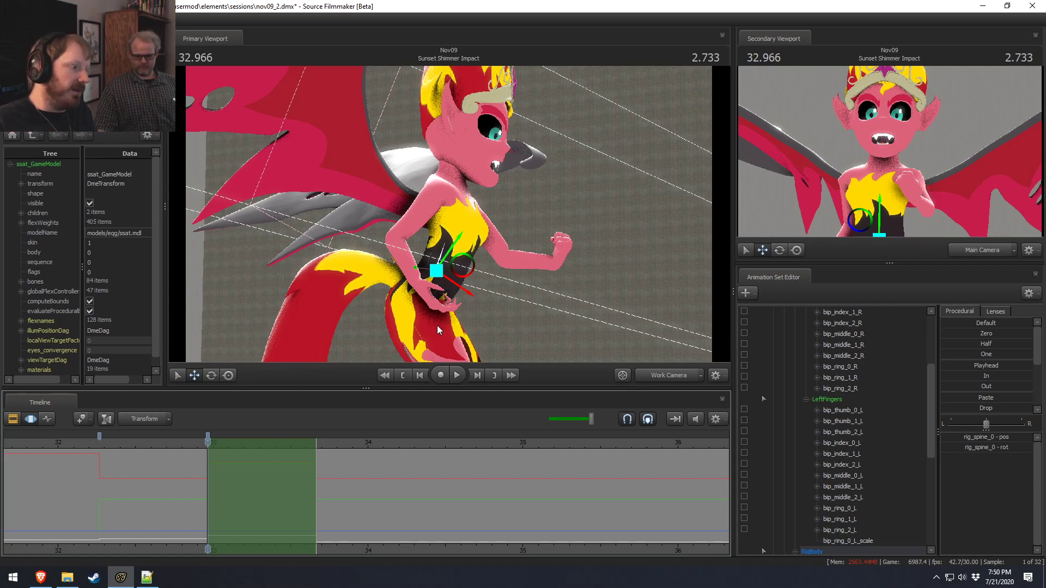
left_click_drag(352, 551, 483, 532)
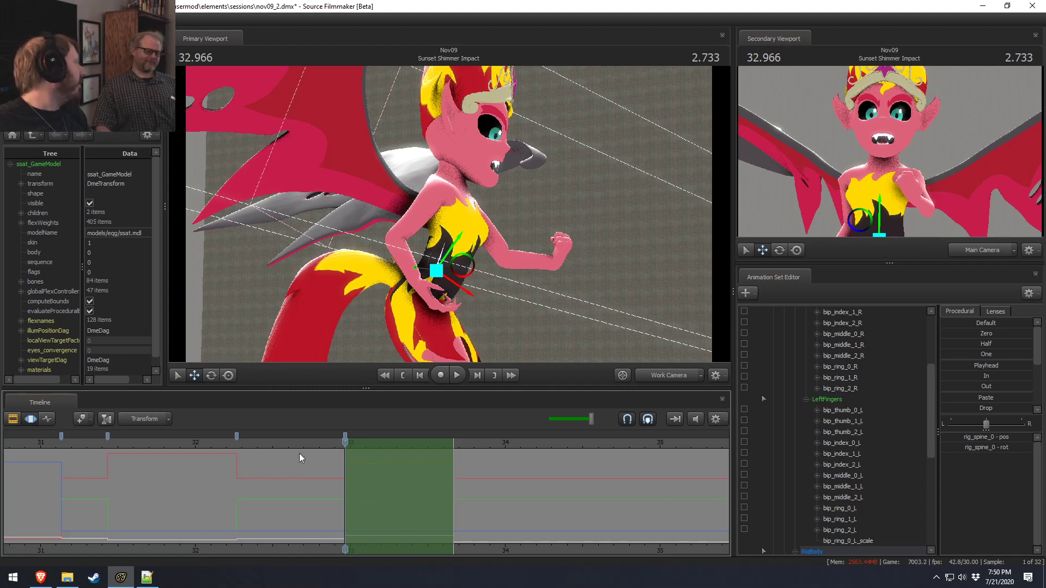
key("space")
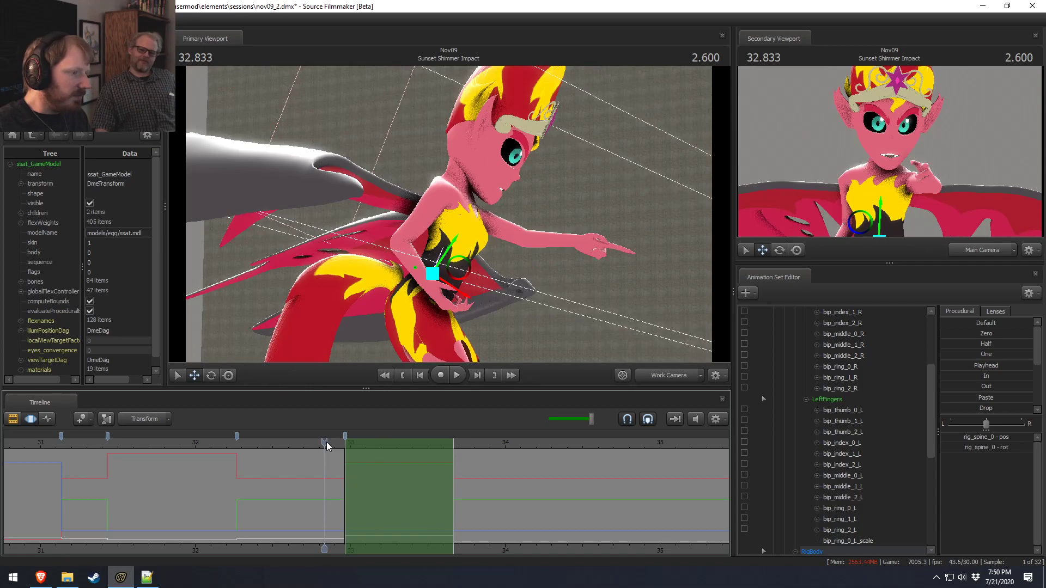
Step: Raise Sunset Shimmer's angry L and angry R Upper Face controls in the fist segment from about 33 to 33.7 seconds
key("space")
scroll(813, 396, "up", 5)
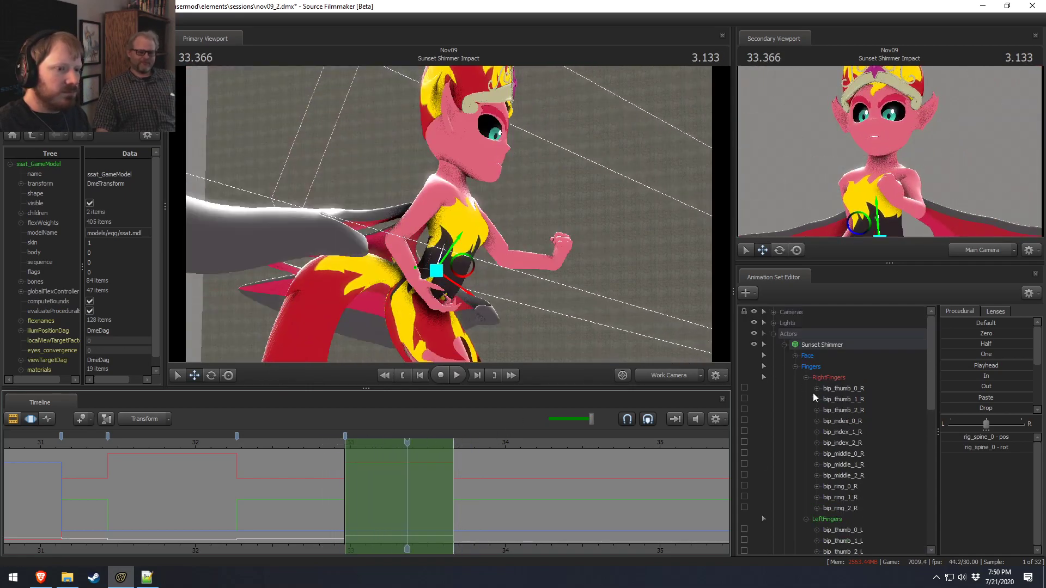
left_click(796, 367)
left_click(795, 356)
left_click(830, 388)
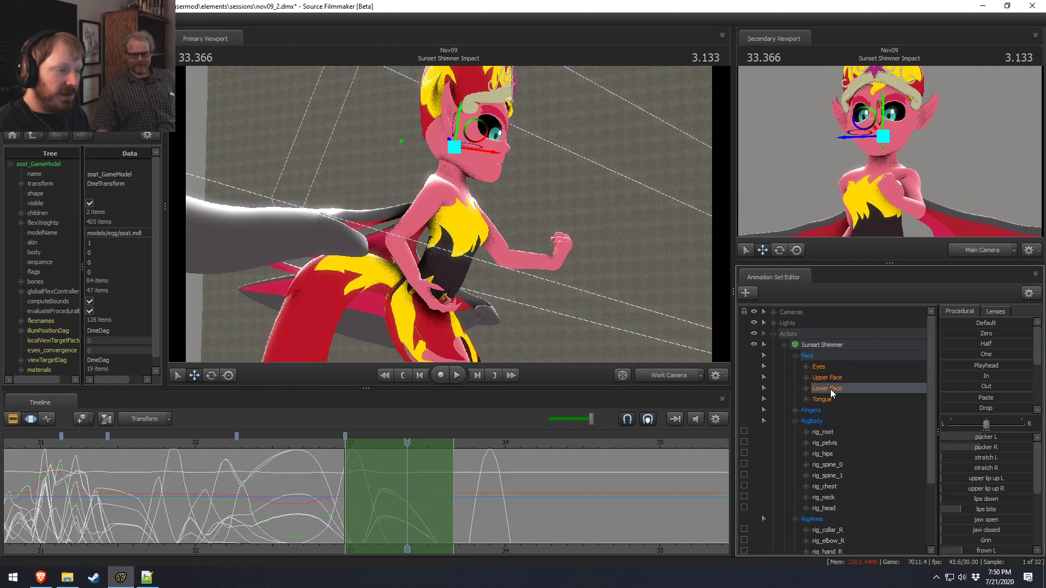
left_click(837, 378)
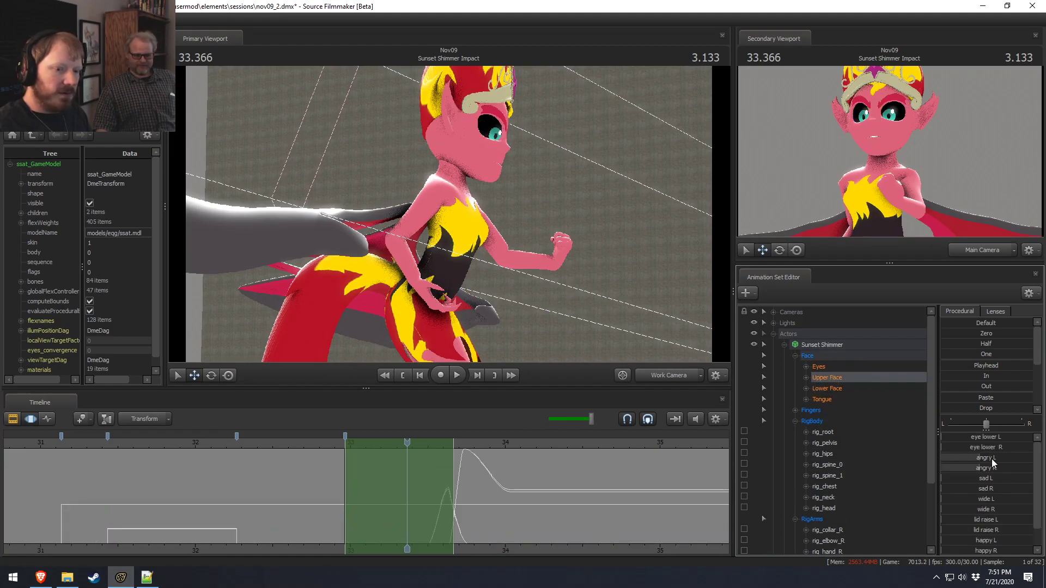
left_click_drag(975, 458, 1007, 468)
scroll(1002, 493, "down", 1)
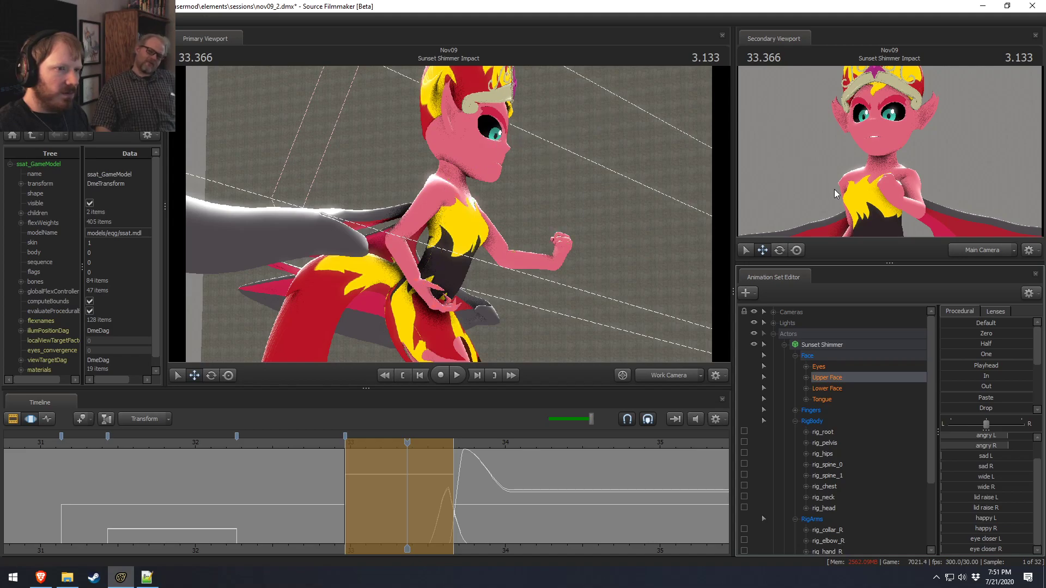
scroll(991, 523, "up", 1)
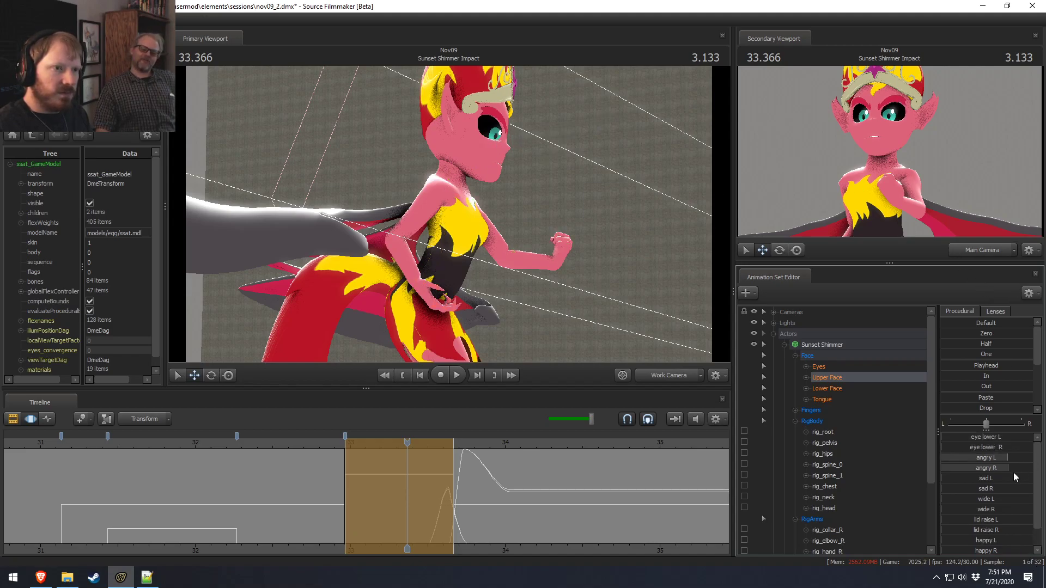
scroll(997, 491, "down", 1)
left_click_drag(991, 498, 966, 518)
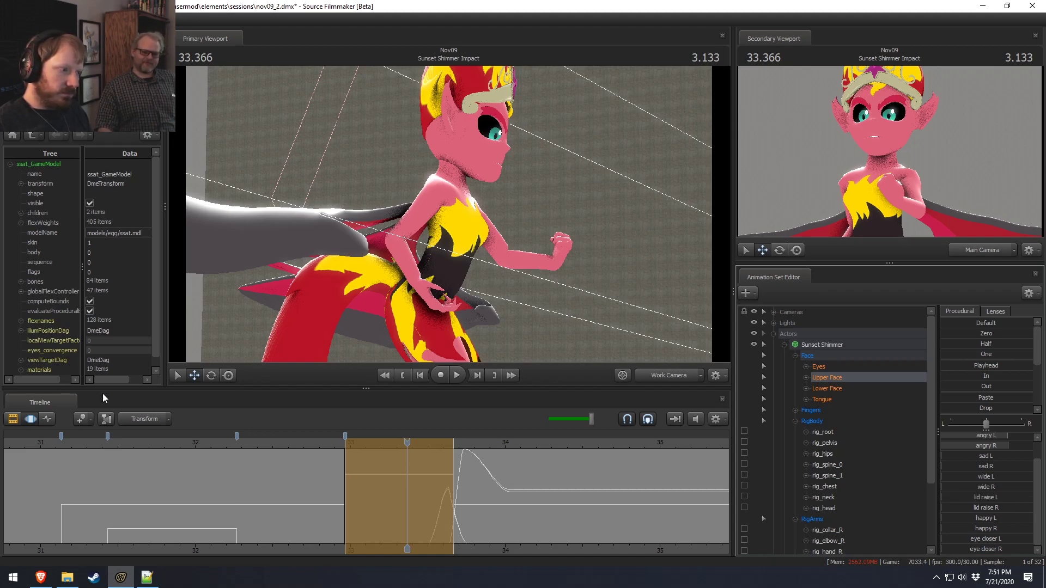
Step: Select the pointing segment from about 32.3 to 33 seconds and narrow Sunset Shimmer's eyes with eye closer L and R
left_click(314, 444)
key("space")
key("space")
left_click(316, 443)
key("space")
left_click_drag(316, 443, 120, 412)
key("space")
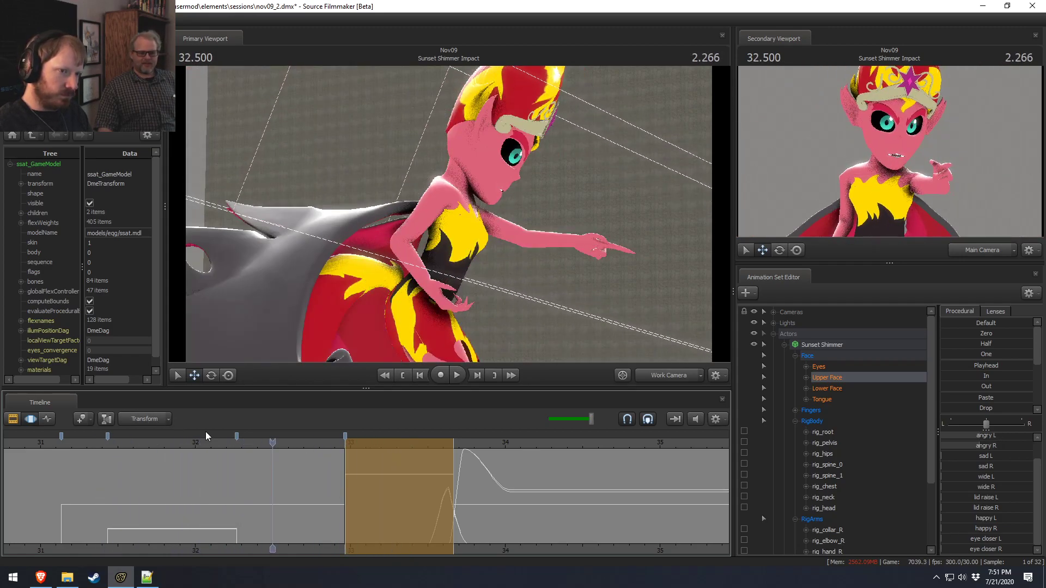
left_click_drag(237, 484, 346, 494, "shift")
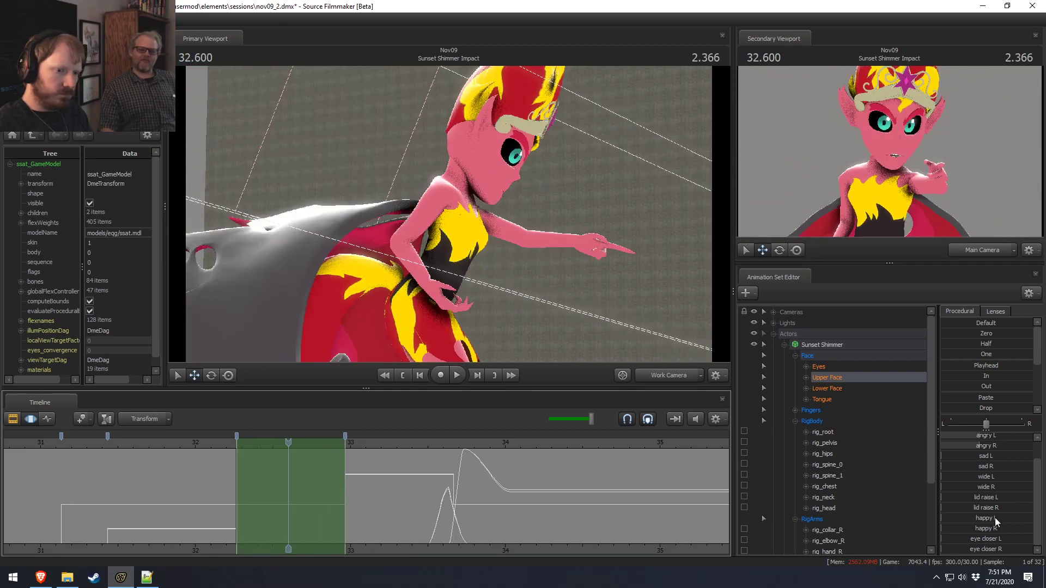
left_click_drag(990, 541, 1024, 549)
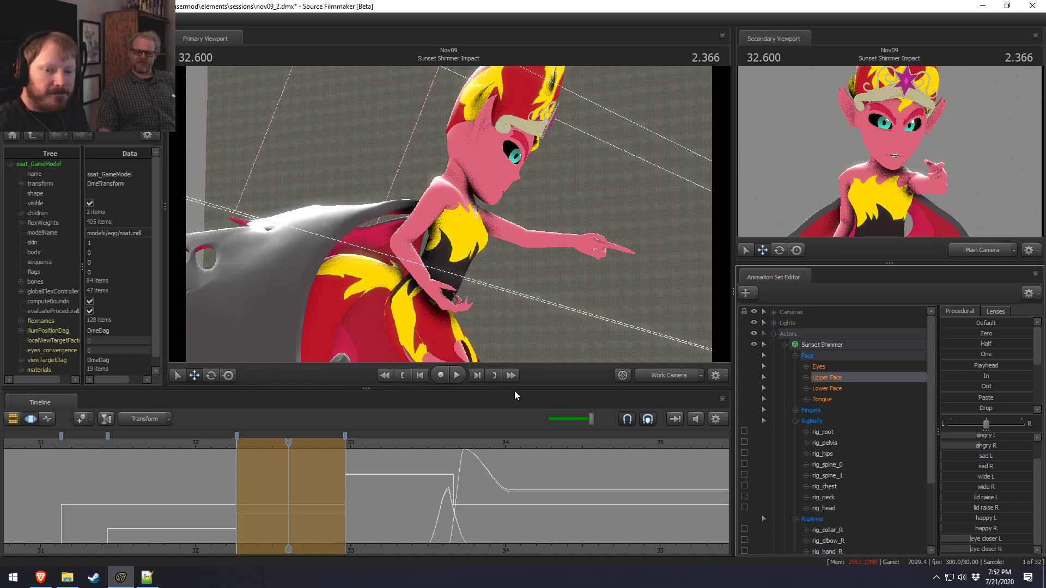
Step: Play back the facial expression in the segment leading into the pointing pose, starting before 32.3 seconds
mouse_move(214, 442)
left_mouse_down()
mouse_move(163, 442)
mouse_move(209, 442)
left_mouse_up()
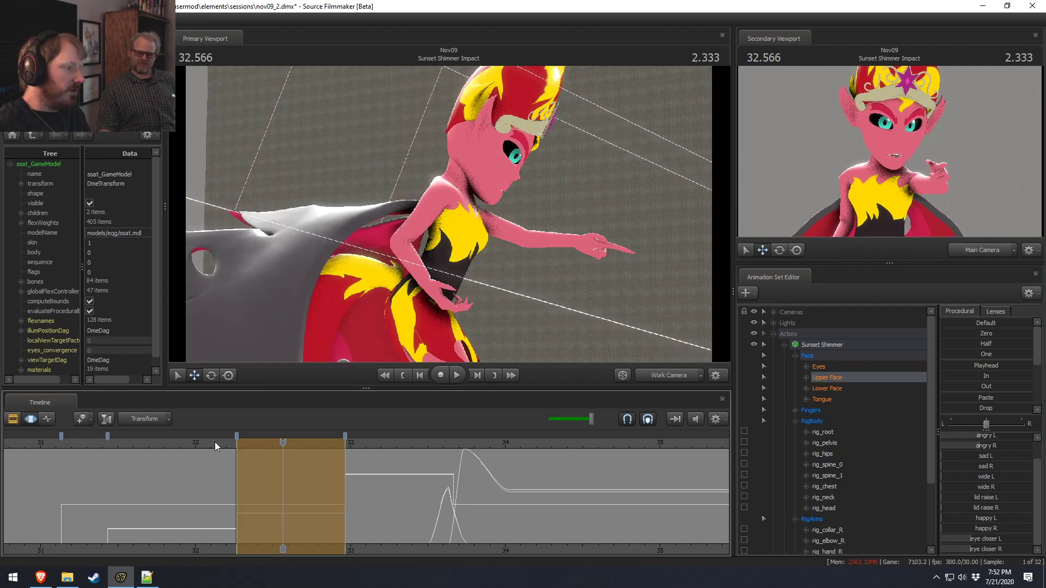
left_click(215, 443)
key("space")
key("space")
left_click(152, 437)
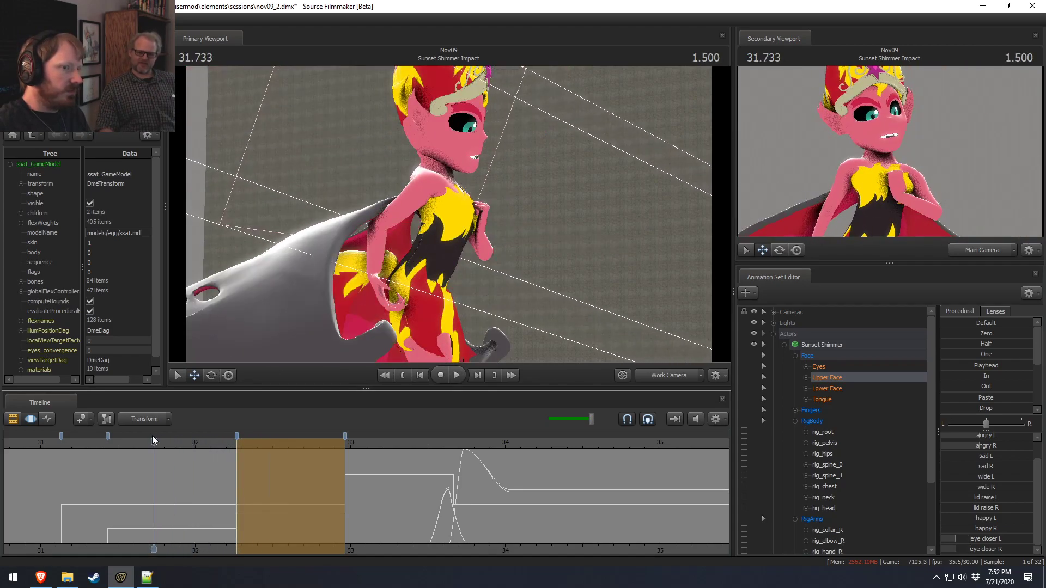
key("space")
key("space")
Step: Select the segment from about 31.4 to 32.3 seconds, move rig_hand_R forward beside Sunset Shimmer's hip, and switch it to rotation
left_click(191, 494)
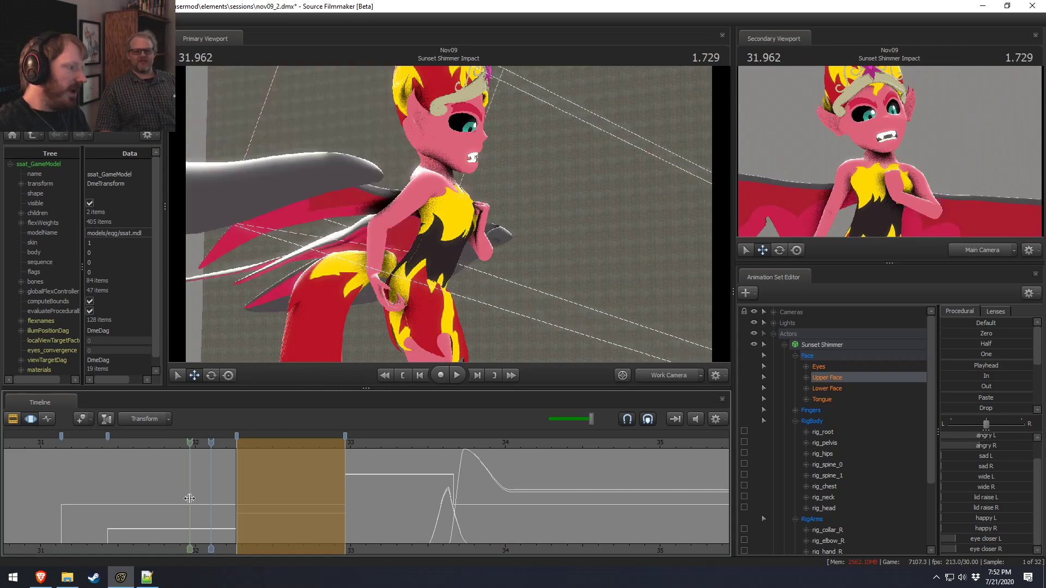
double_click(191, 494)
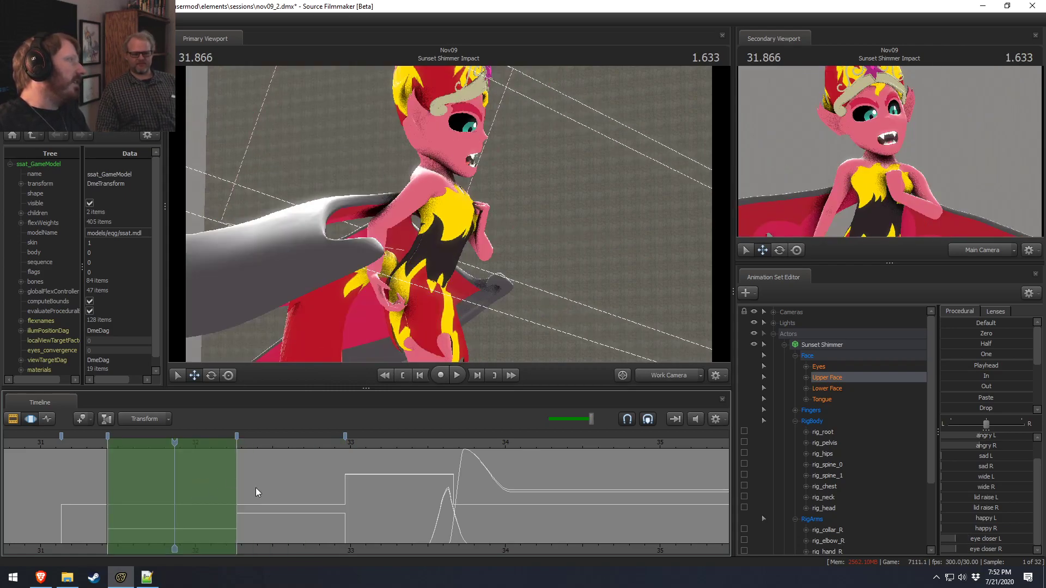
middle_click_drag(371, 530, 625, 511)
left_click(420, 442)
left_click_drag(420, 442, 452, 442)
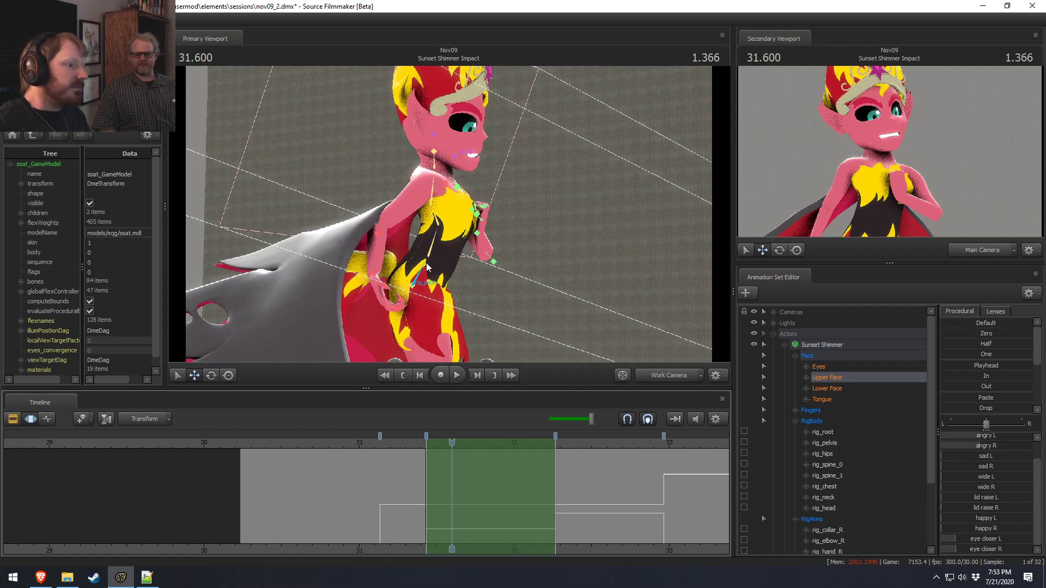
left_click(429, 262)
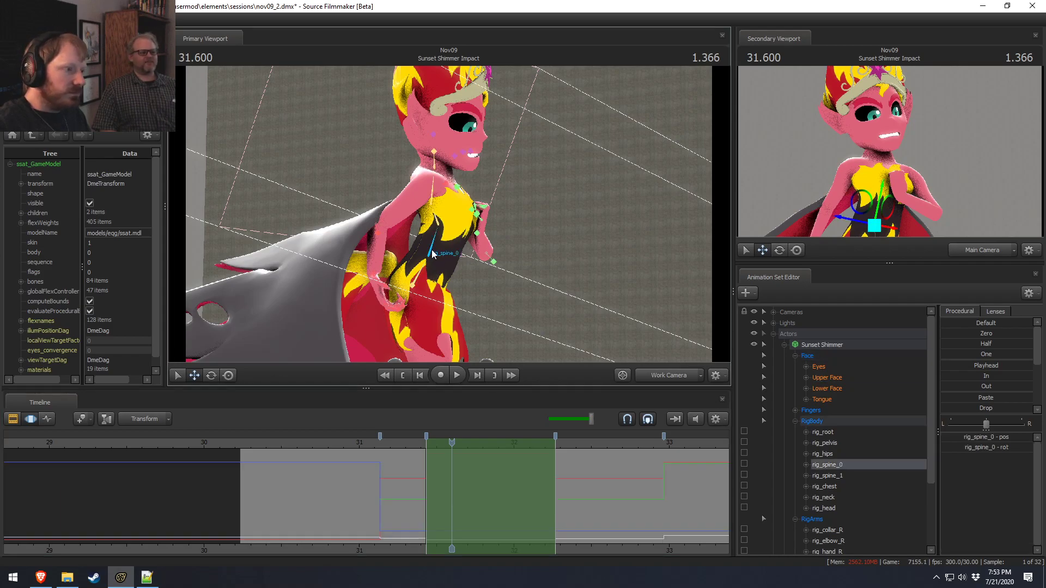
left_click(384, 290)
left_click_drag(448, 213, 479, 213, "alt")
left_click_drag(399, 260, 447, 278)
key("e")
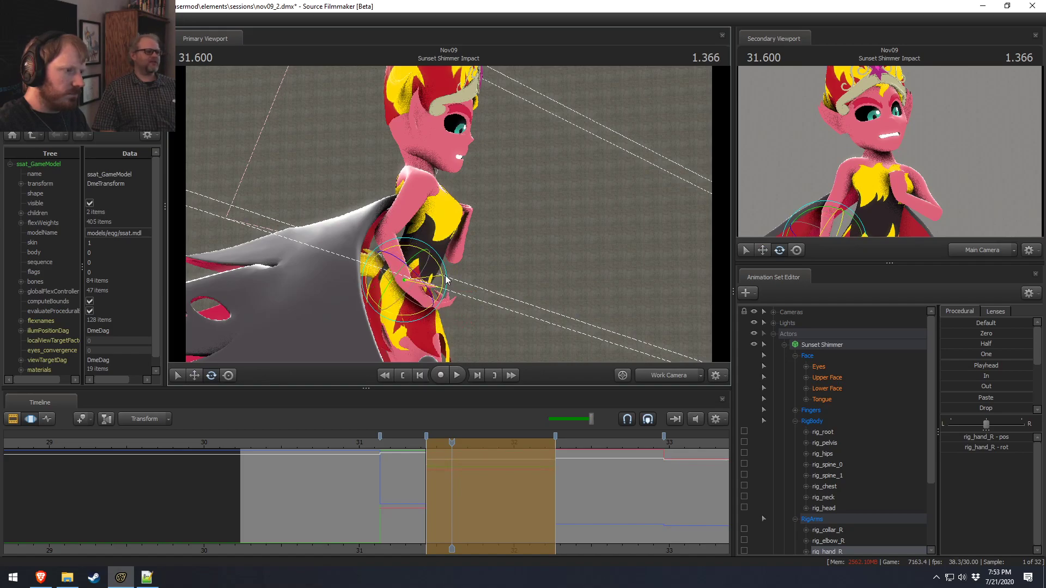
Step: Play back the right hand's new position from about 31.2 seconds into the pointing pose
key("space")
key("space")
left_click(399, 444)
key("space")
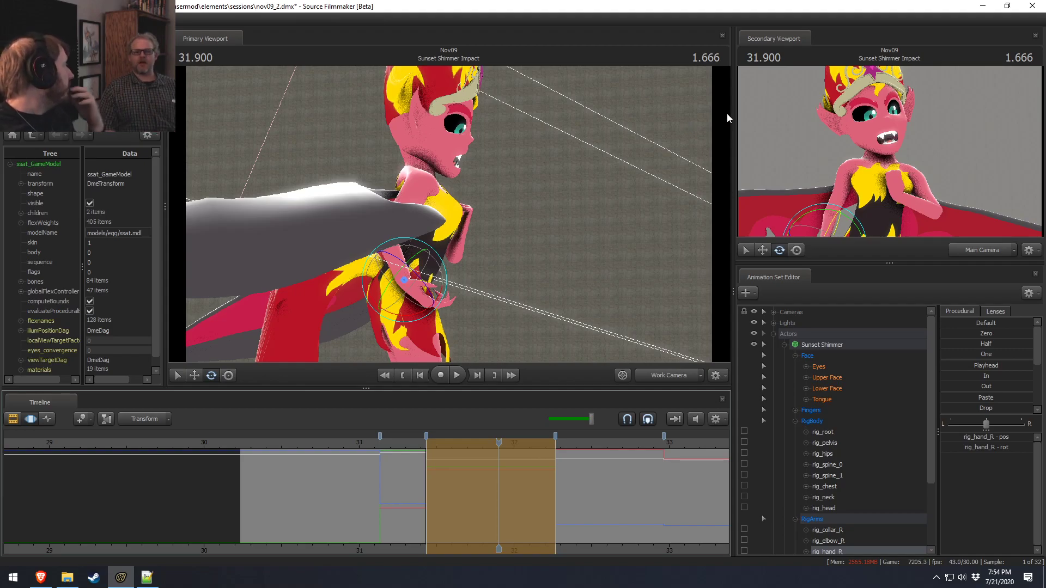
left_click(392, 443)
key("space")
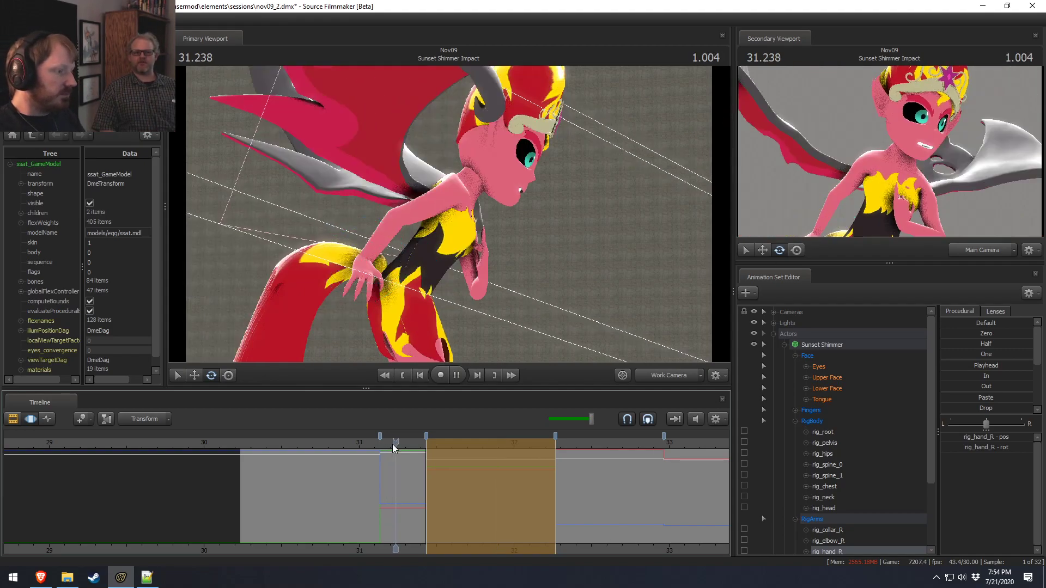
key("space")
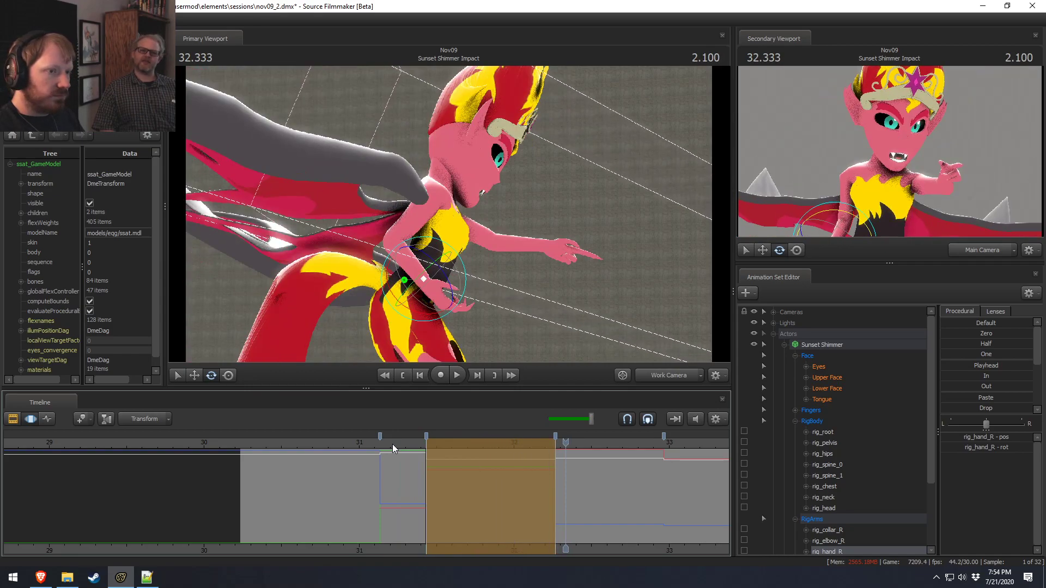
left_click(400, 443)
key("space")
Step: Refine the right arm at 31.866 seconds by shifting rig_elbow_R slightly outward and rotating rig_hand_R inward
key("w")
left_click_drag(417, 265, 438, 211)
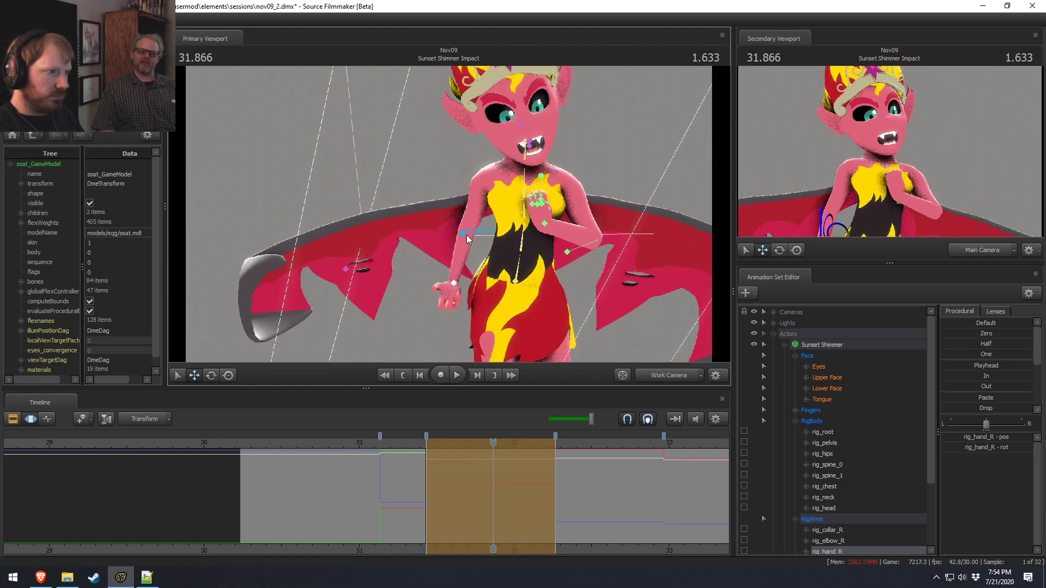
left_click(460, 234)
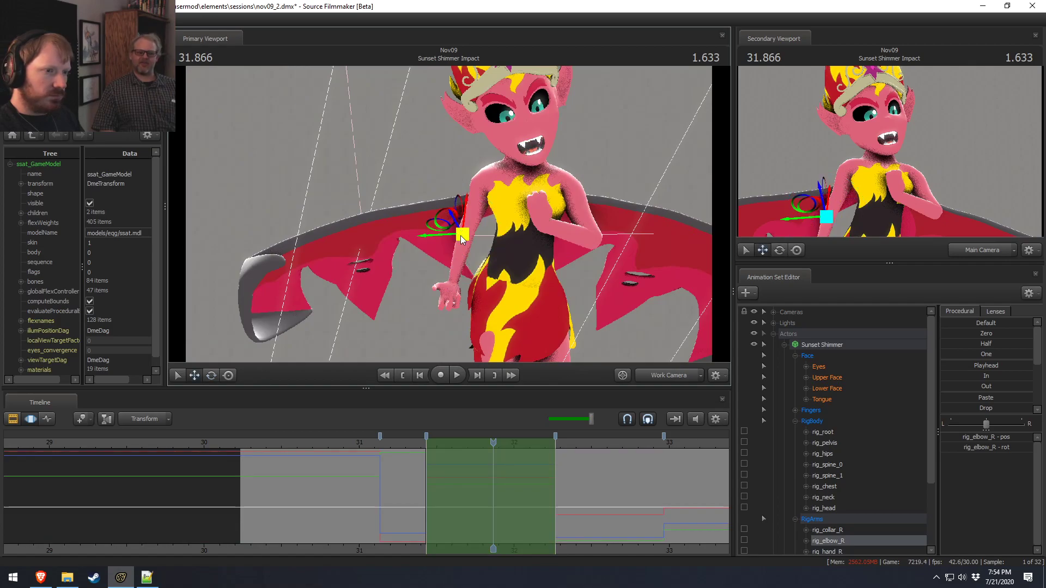
left_click_drag(461, 234, 451, 233)
left_click(452, 298)
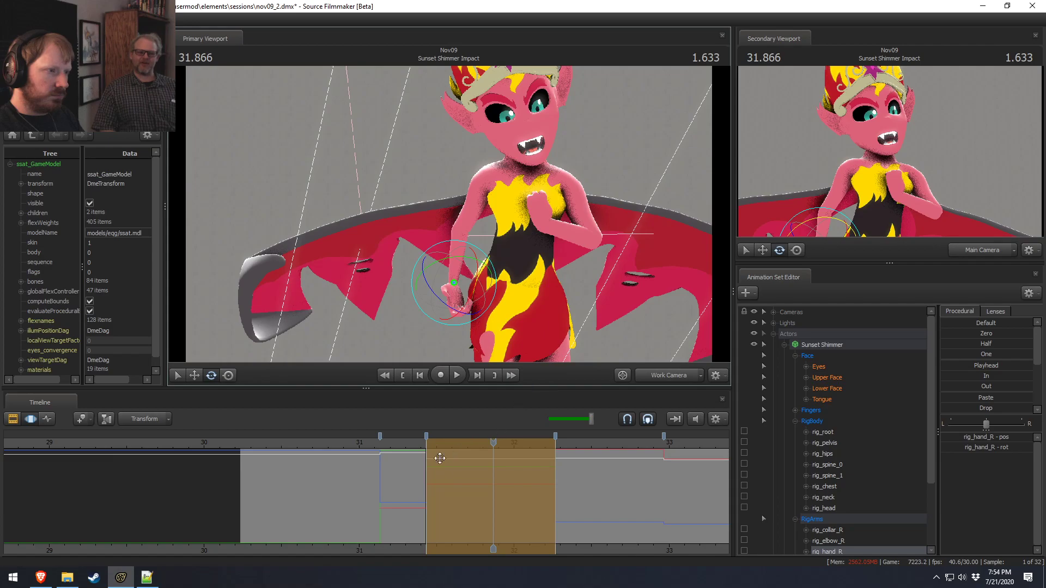
Step: Play back the sequence from about 31.1 seconds and review the change to the pose with Spike around 34 seconds
left_click(371, 447)
key("space")
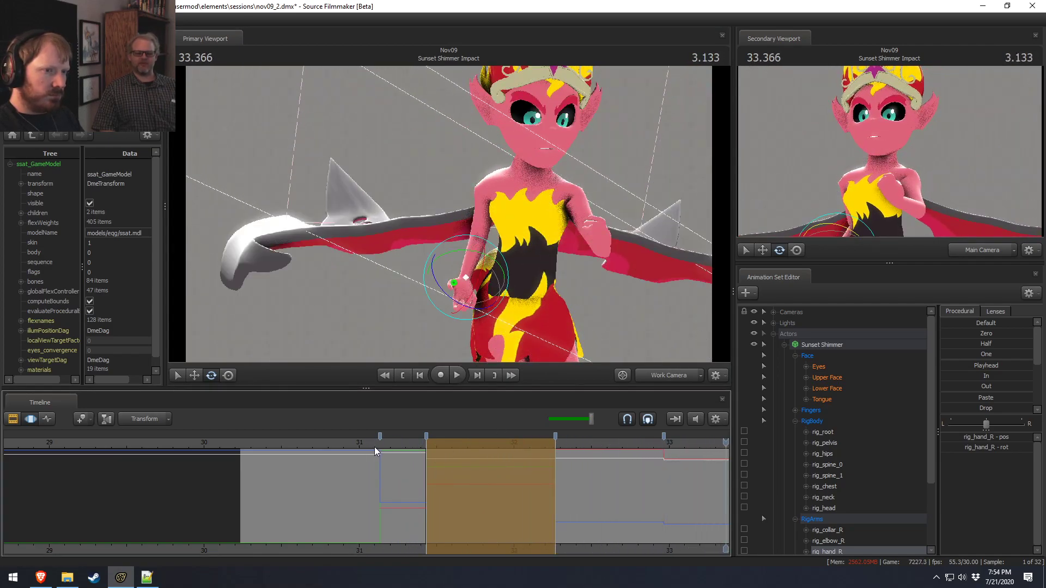
left_click(374, 447)
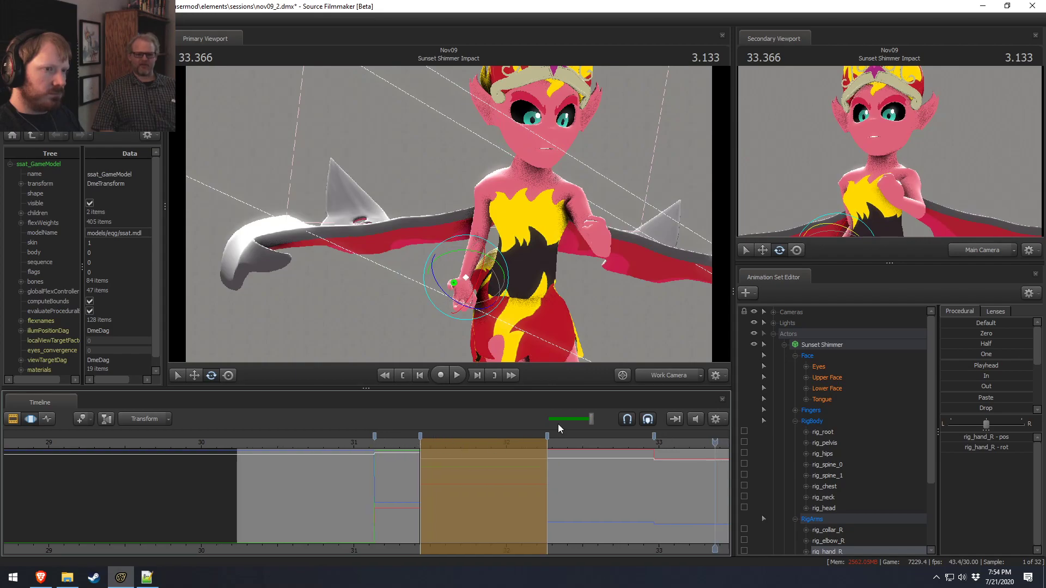
key("space")
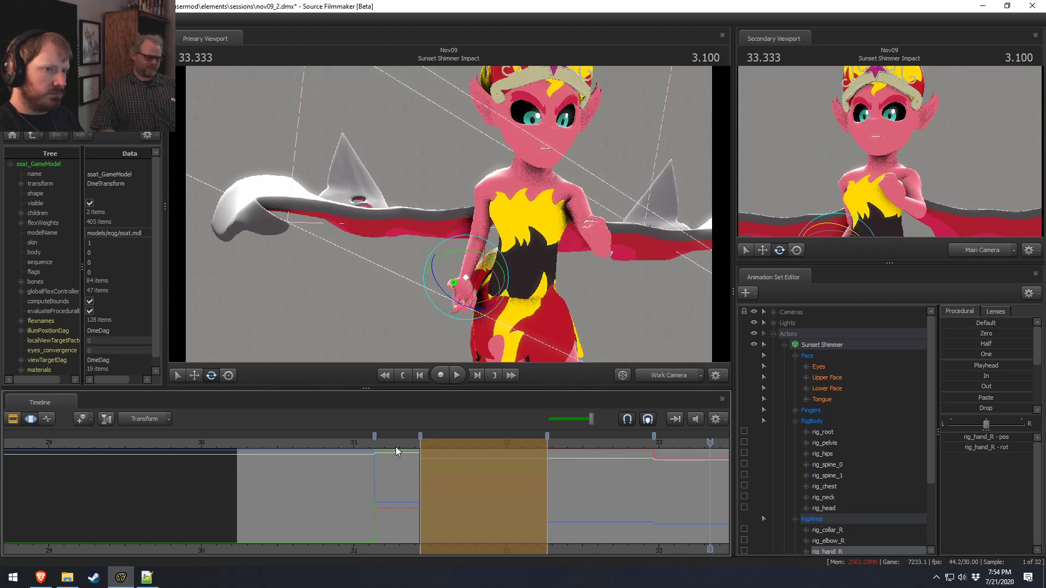
middle_click_drag(692, 534, 298, 491)
left_click(300, 485)
left_click_drag(300, 482, 356, 484)
left_click_drag(407, 484, 540, 478)
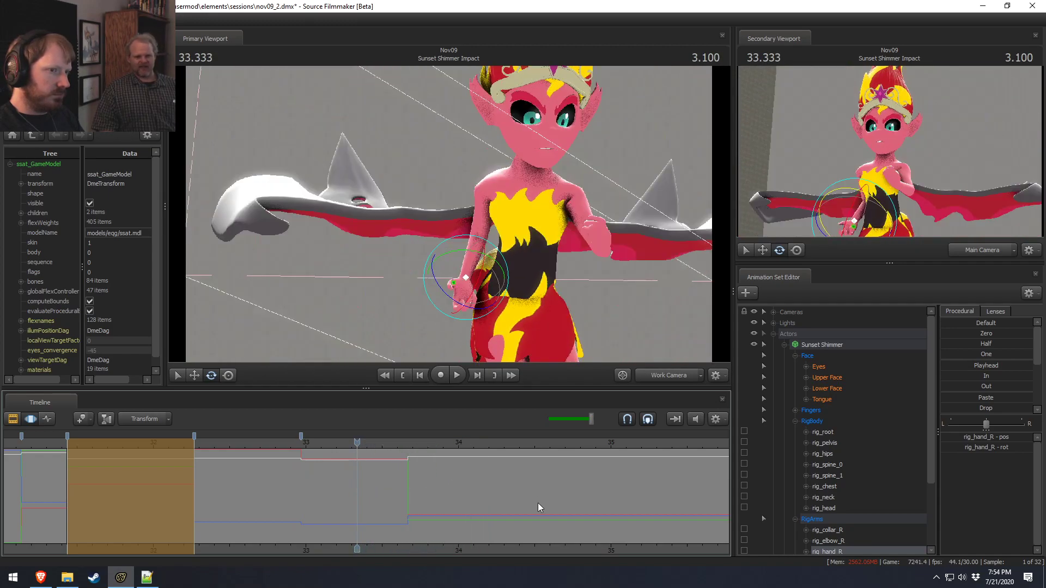
key("space")
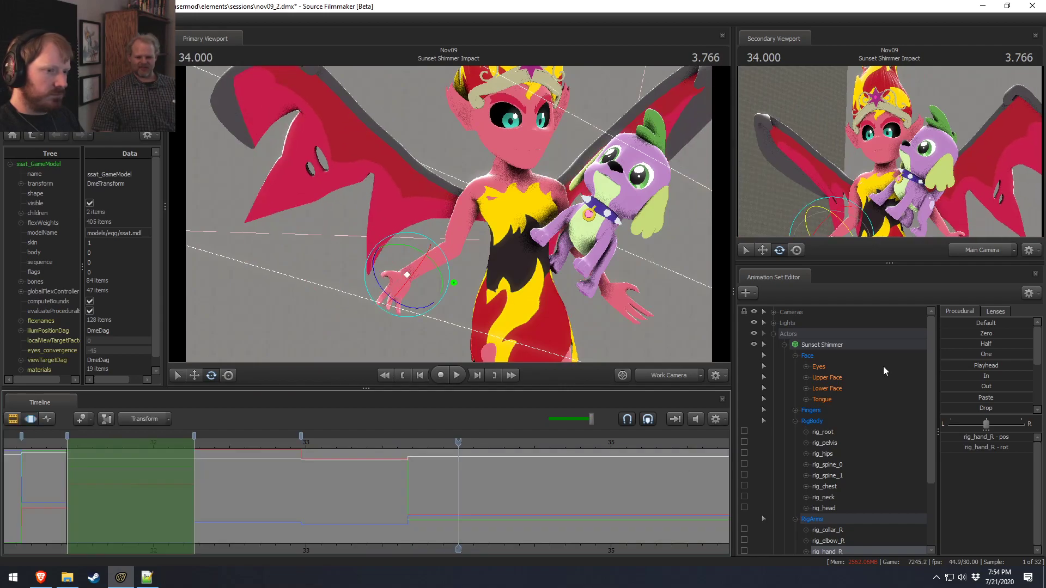
Step: Select Sunset Shimmer and Spike together and set the time selection to run onward from about 33.7 seconds
left_click(821, 347)
left_click(784, 345)
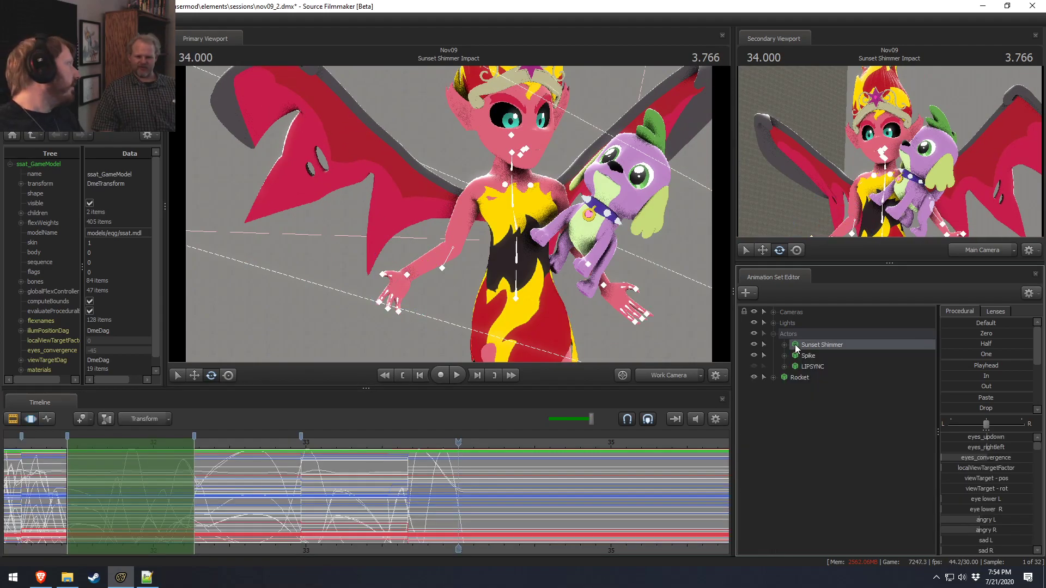
left_click(828, 353, "ctrl")
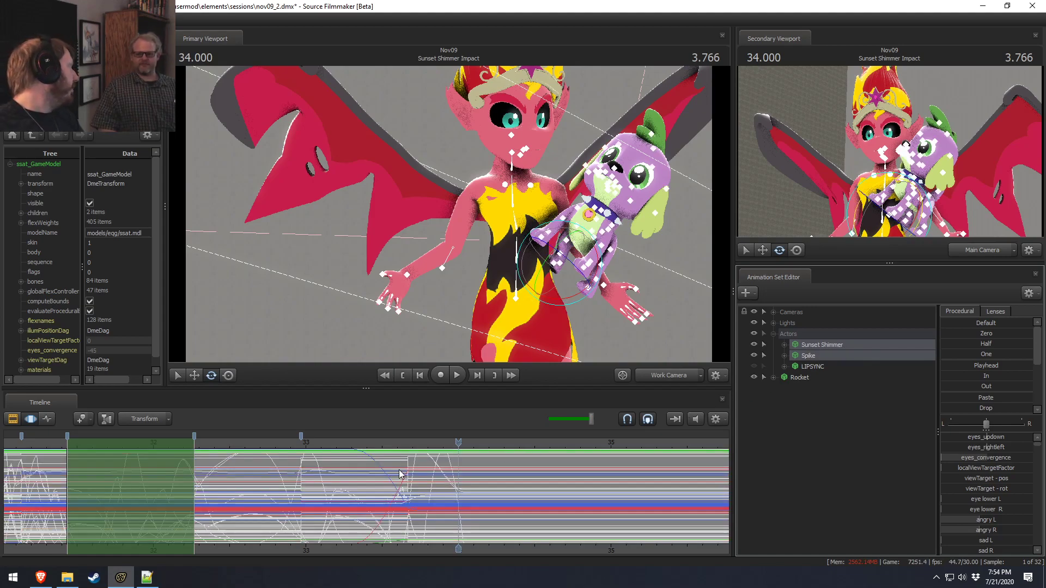
key("F2")
key("F3")
scroll(445, 494, "down", 3)
key("shift")
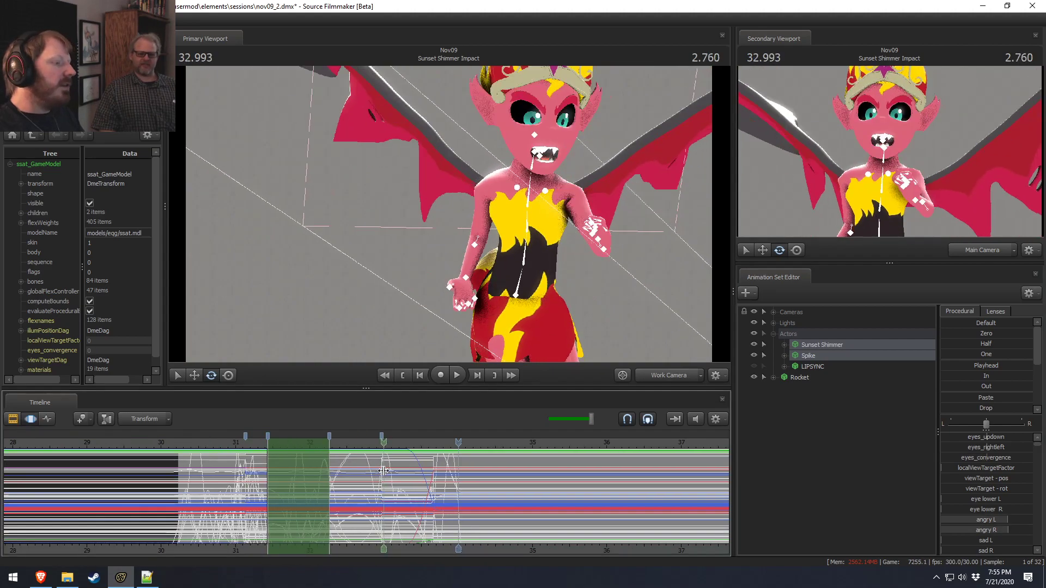
left_click(382, 472)
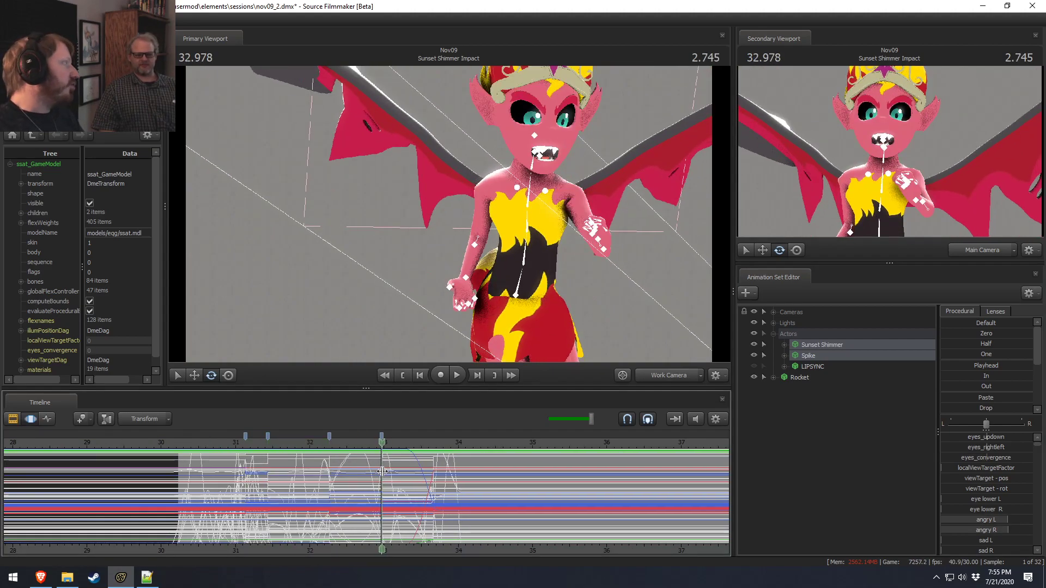
scroll(381, 472, "up", 2)
scroll(380, 472, "up", 3)
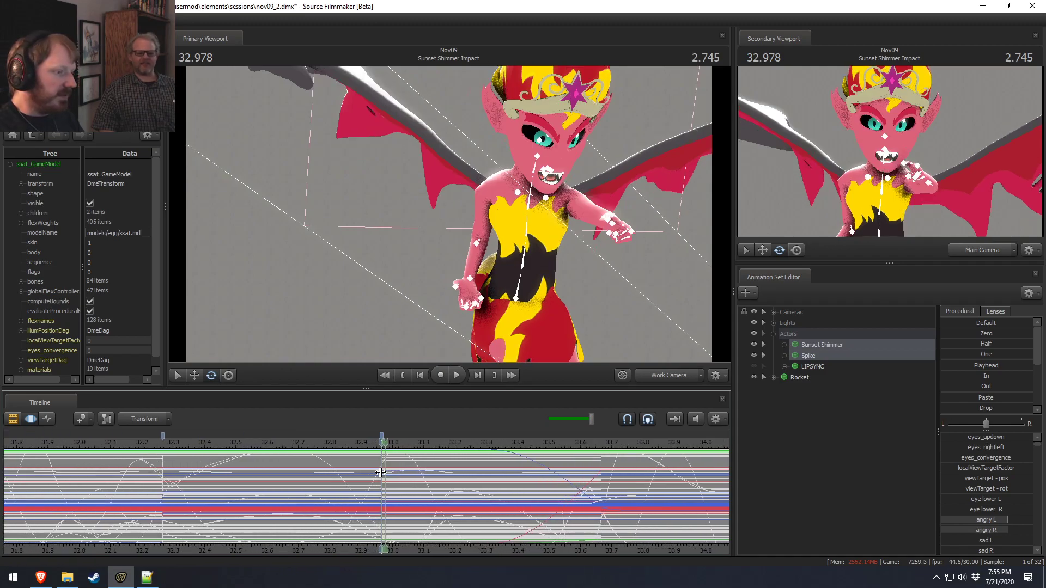
left_click(600, 483)
Step: Limit the selection to Sunset Shimmer's finger and body rig groups, leaving out her Face controls and Spike
left_click(784, 345)
left_click(806, 367)
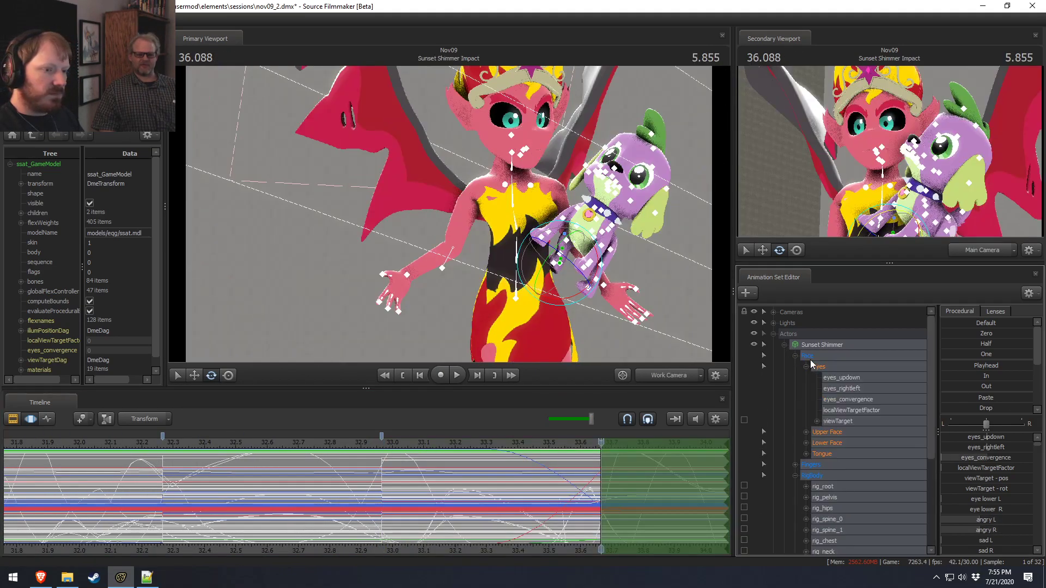
left_click(812, 356)
left_click(814, 344)
left_click(812, 356, "ctrl")
left_click(795, 356)
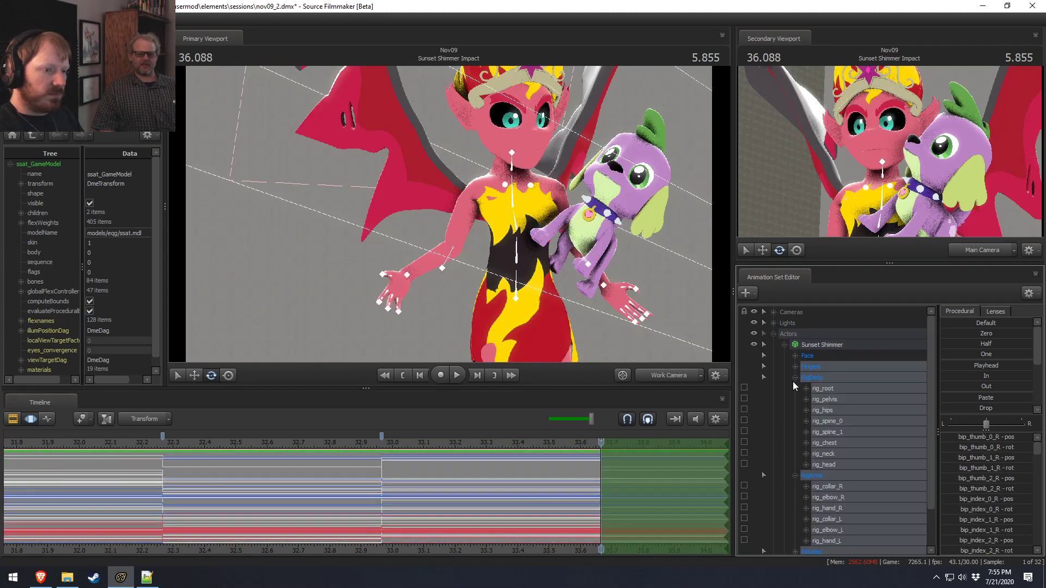
left_click(795, 378)
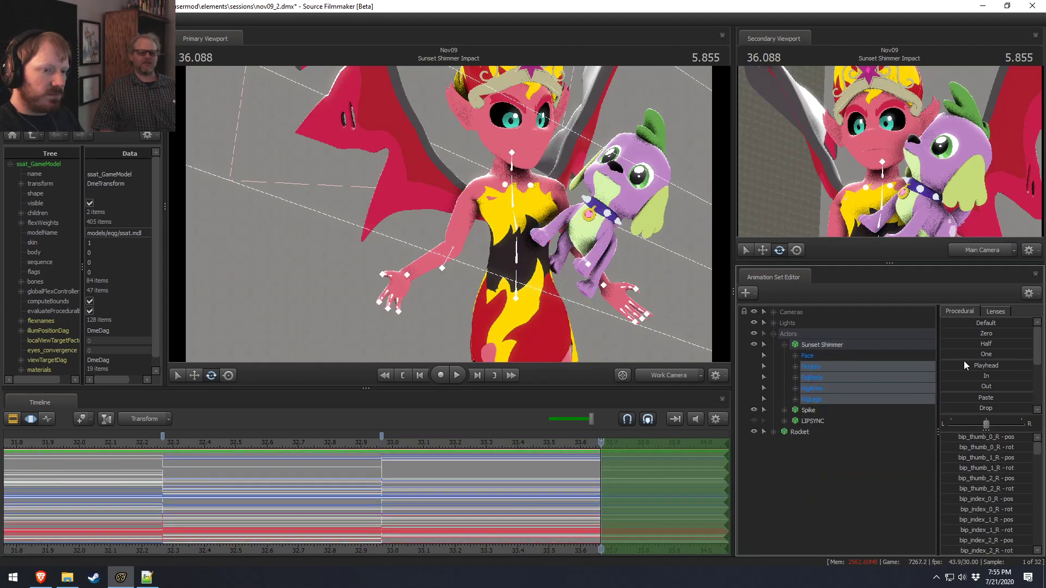
Step: Apply the In pose to Sunset Shimmer's selected finger and body rig groups from 33.666 seconds onward and play it back
scroll(614, 523, "down", 5)
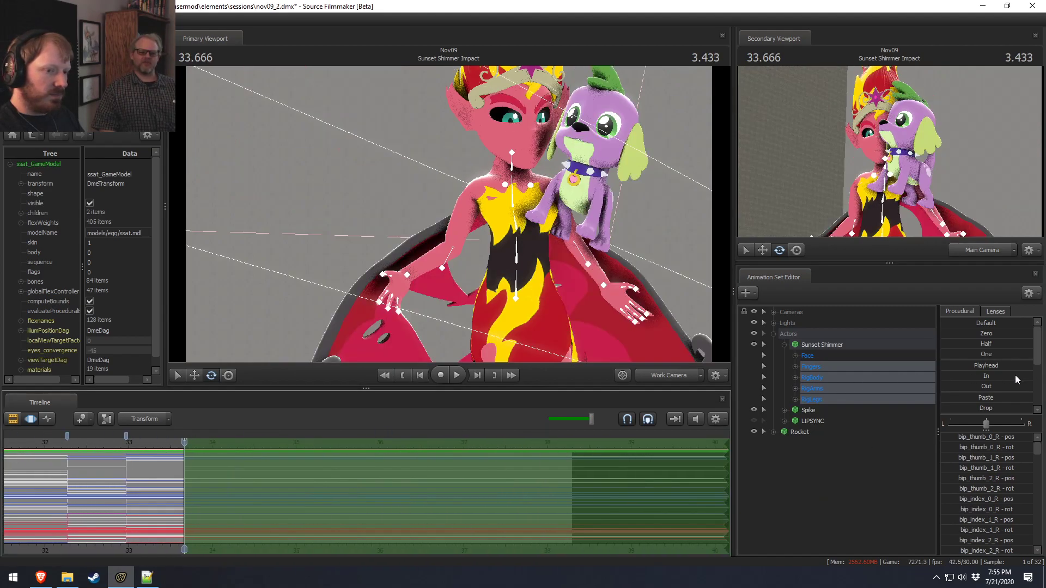
left_click(957, 377)
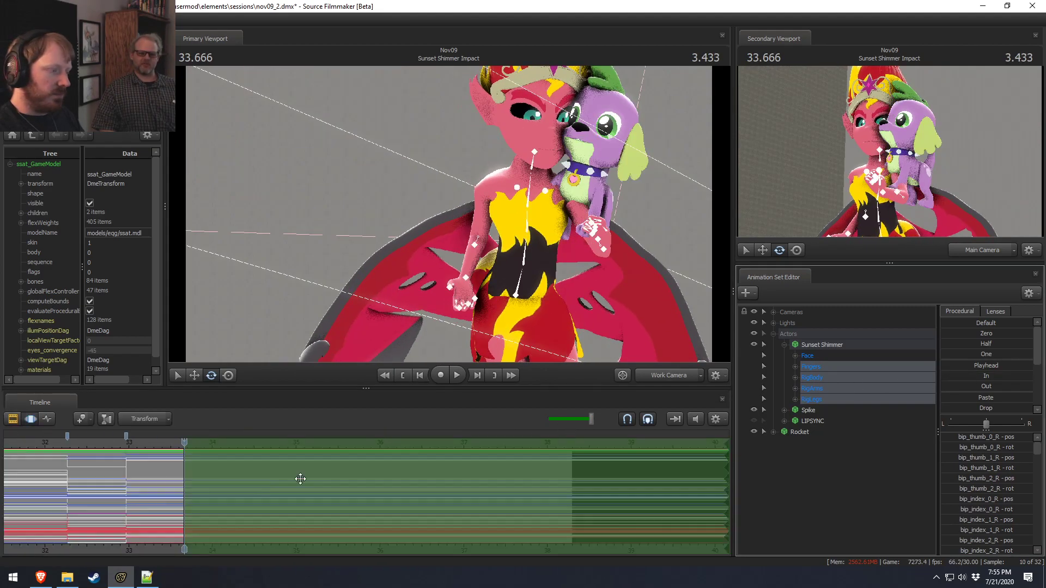
left_click(167, 445)
key("space")
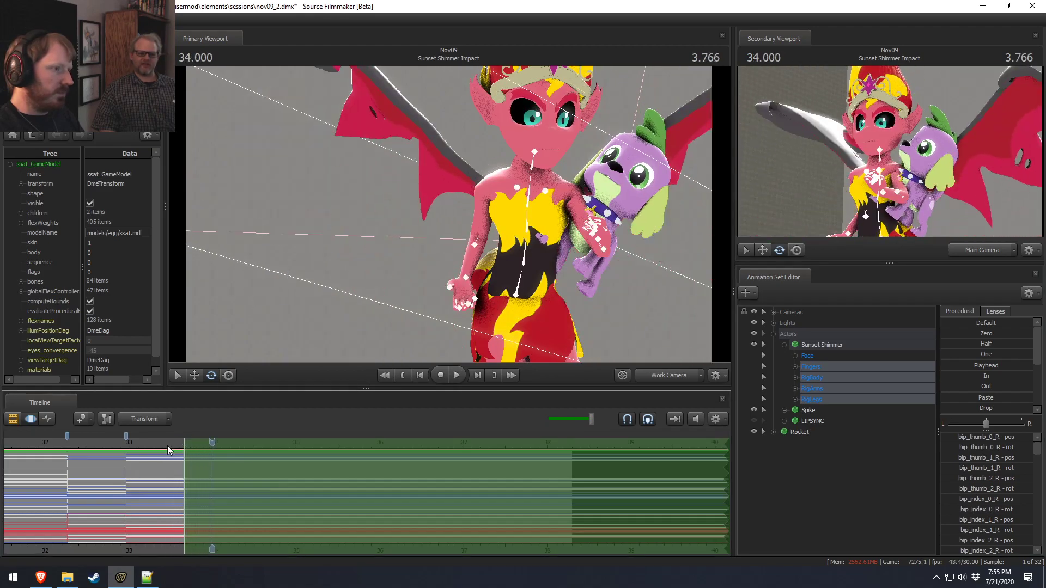
left_click(161, 532)
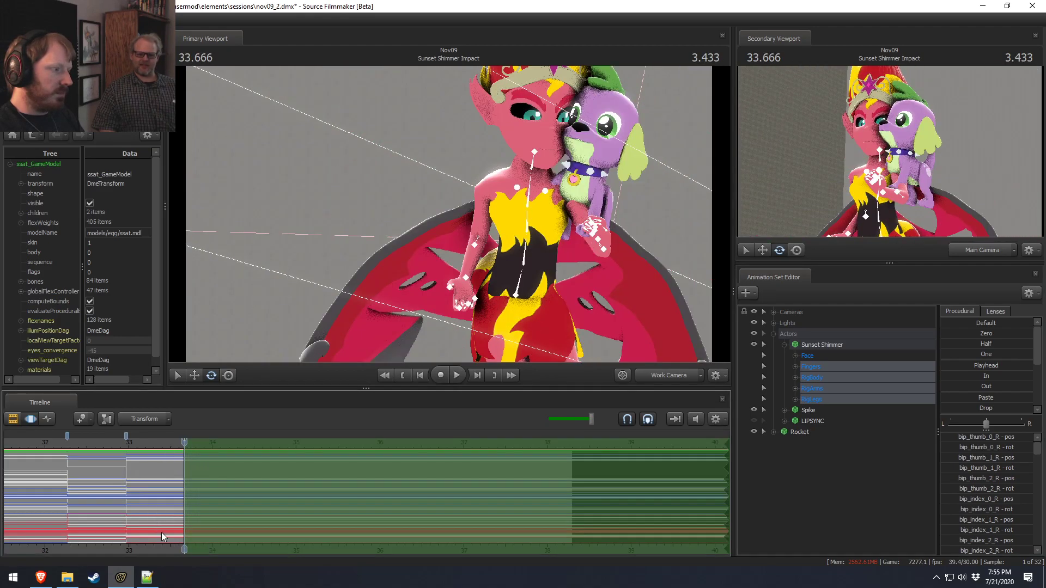
Step: Play back from about 33.5 seconds to review Sunset Shimmer's held pose beside Spike
middle_click_drag(161, 547, 169, 501)
left_click(175, 443)
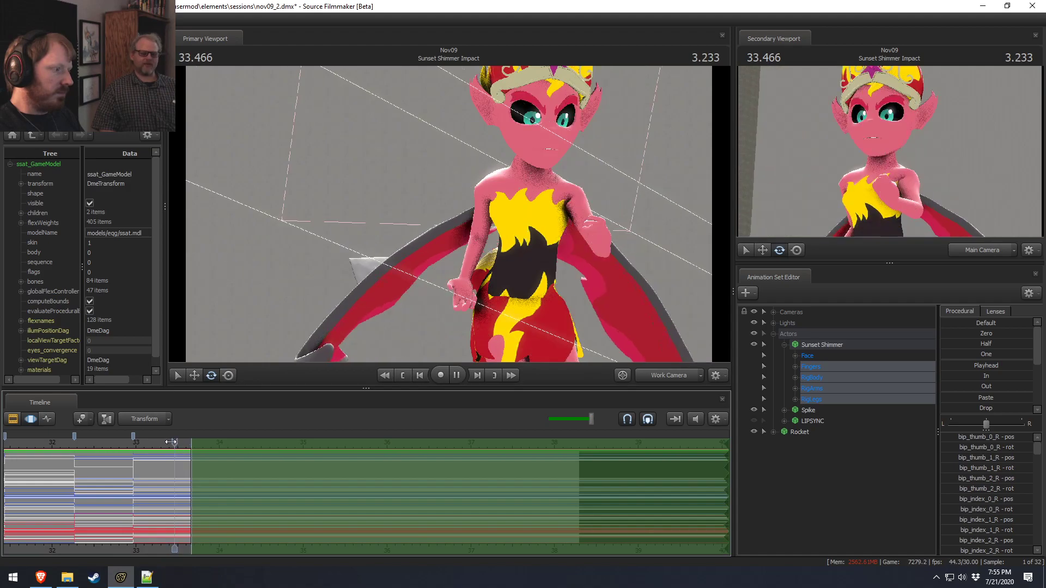
key("space")
key("space")
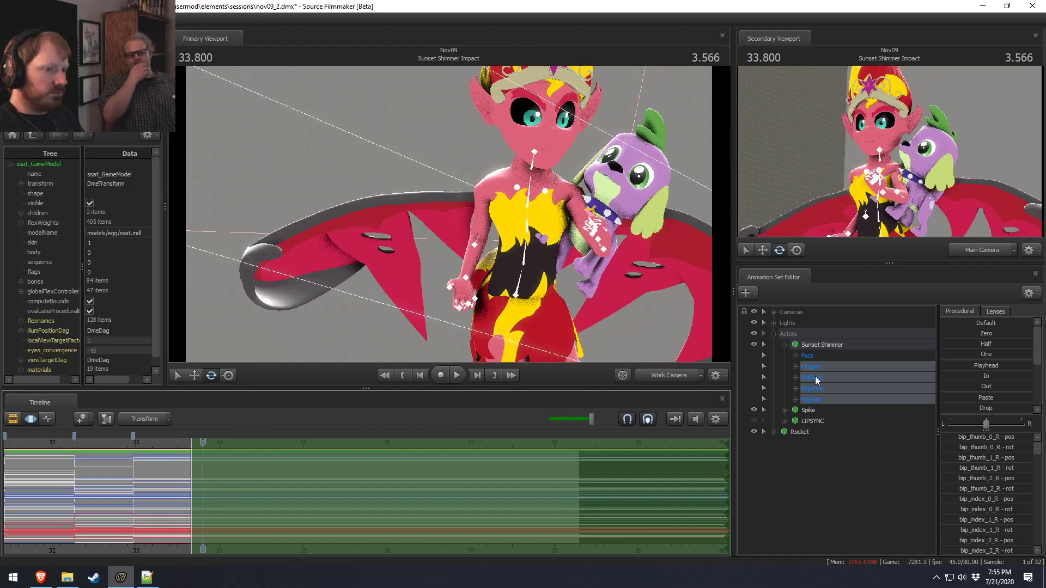
key("space")
key("space")
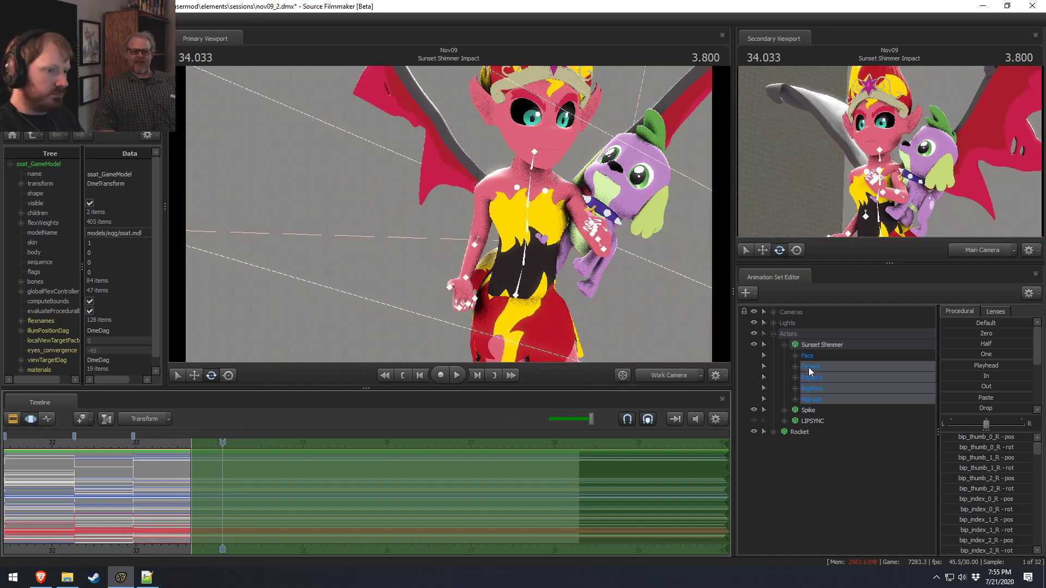
Step: Select all of Spike's control groups and apply his In pose across the whole shot
left_click(785, 410)
left_click(809, 410)
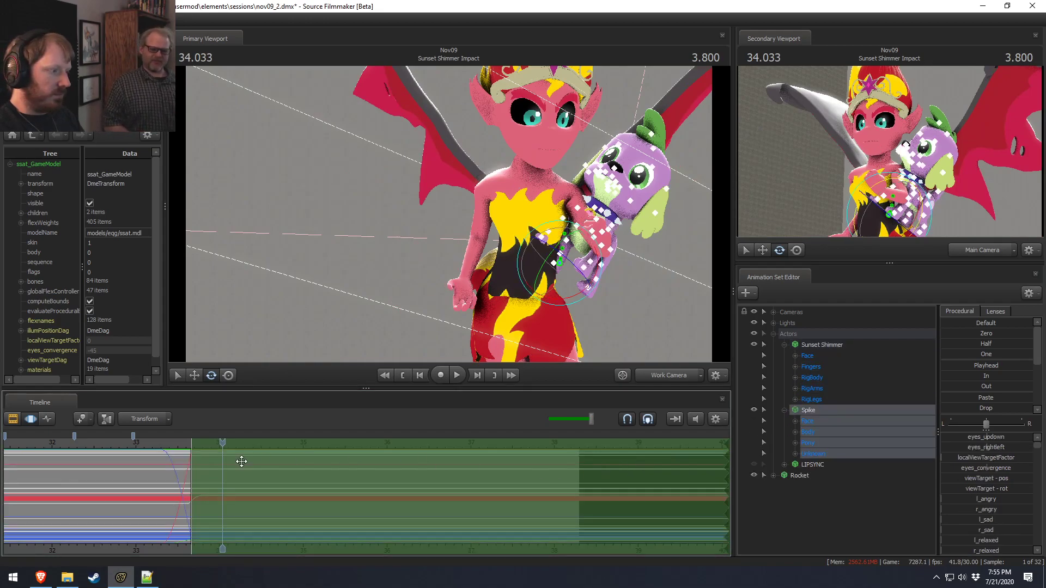
key("F2")
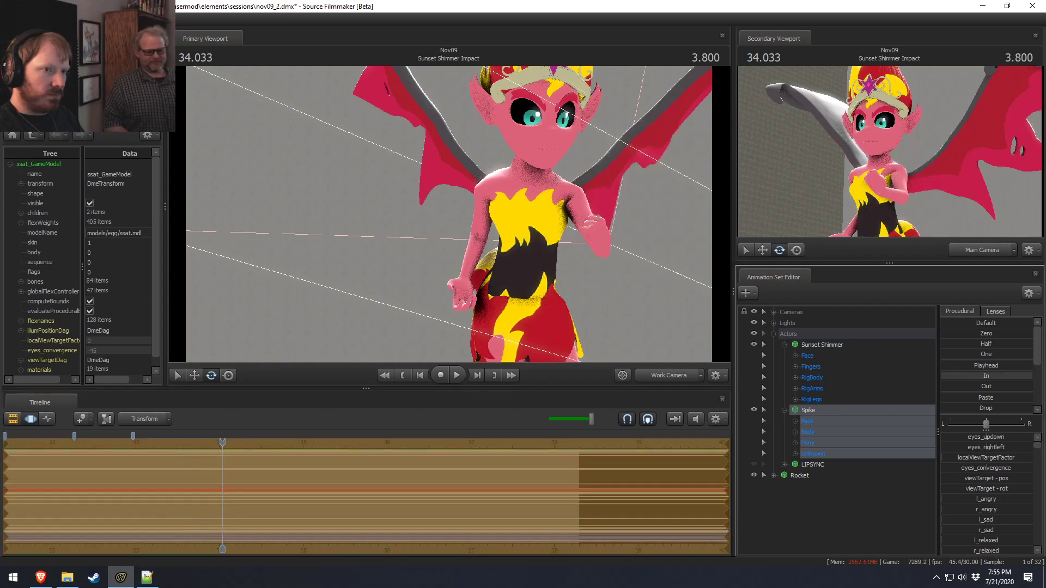
key("F3")
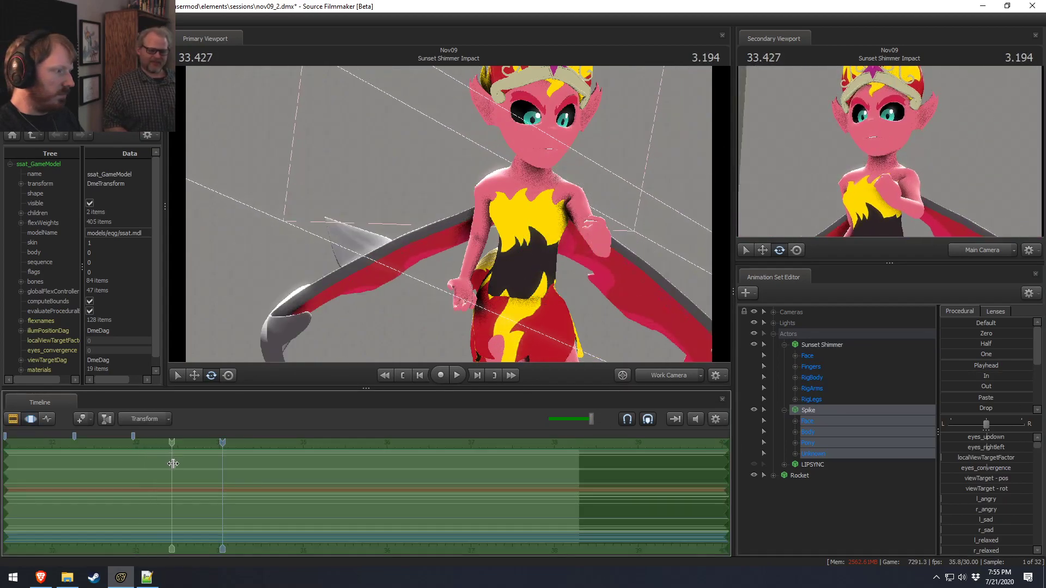
left_click(183, 469, "shift")
Step: Examine the Sunset Shimmer Impact shot in the Clip Editor between about 33.56 and 33.77 seconds
key("F2")
scroll(191, 489, "down", 5)
scroll(454, 520, "up", 8)
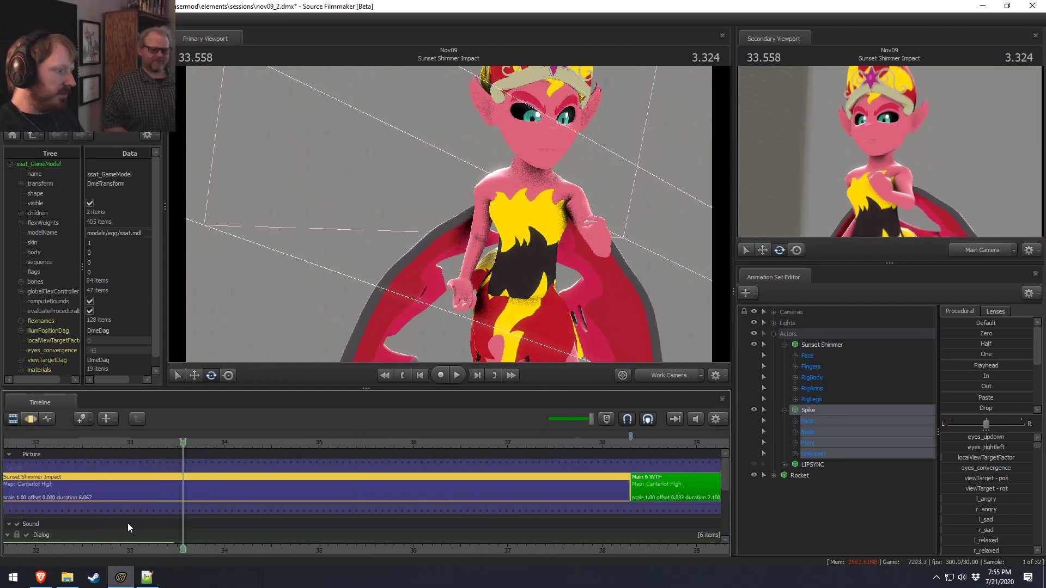
scroll(171, 501, "up", 3)
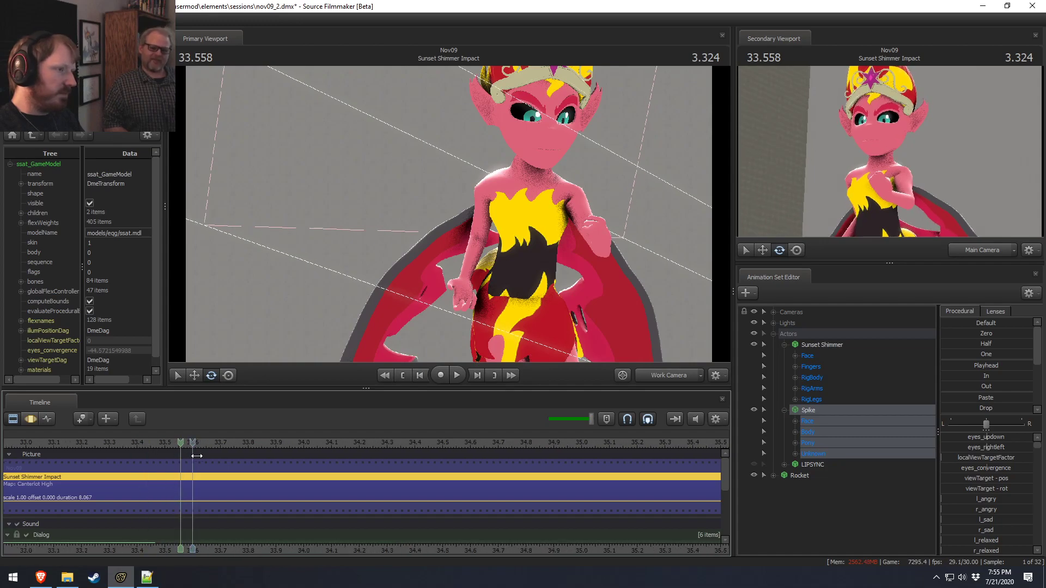
left_click(242, 461)
key("F4")
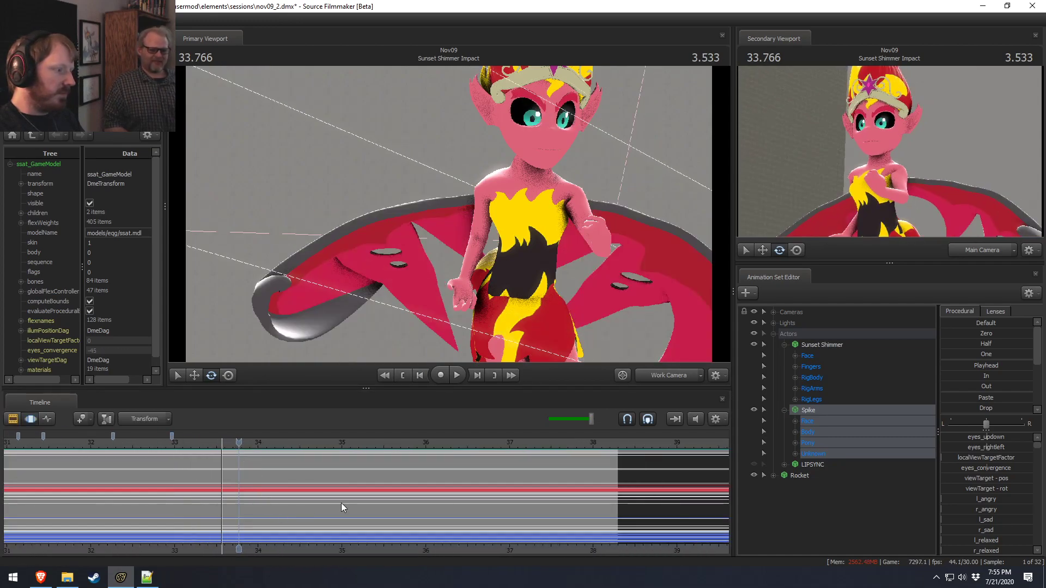
Step: Select Sunset Shimmer and delete the bookmark at 33.666 seconds in the Clip Editor
left_click(815, 349)
scroll(221, 490, "up", 3)
left_click(219, 442)
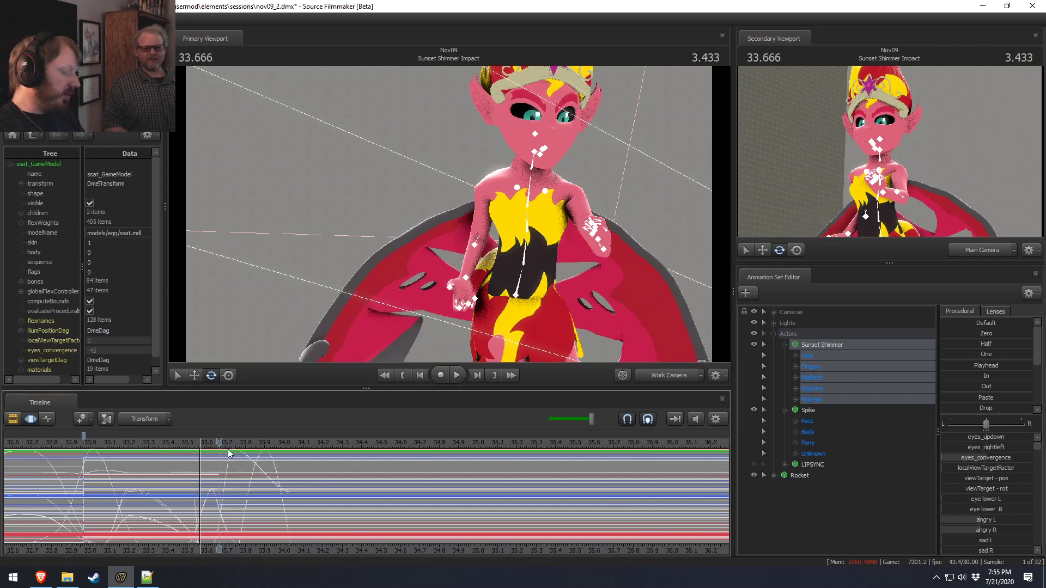
key("F2")
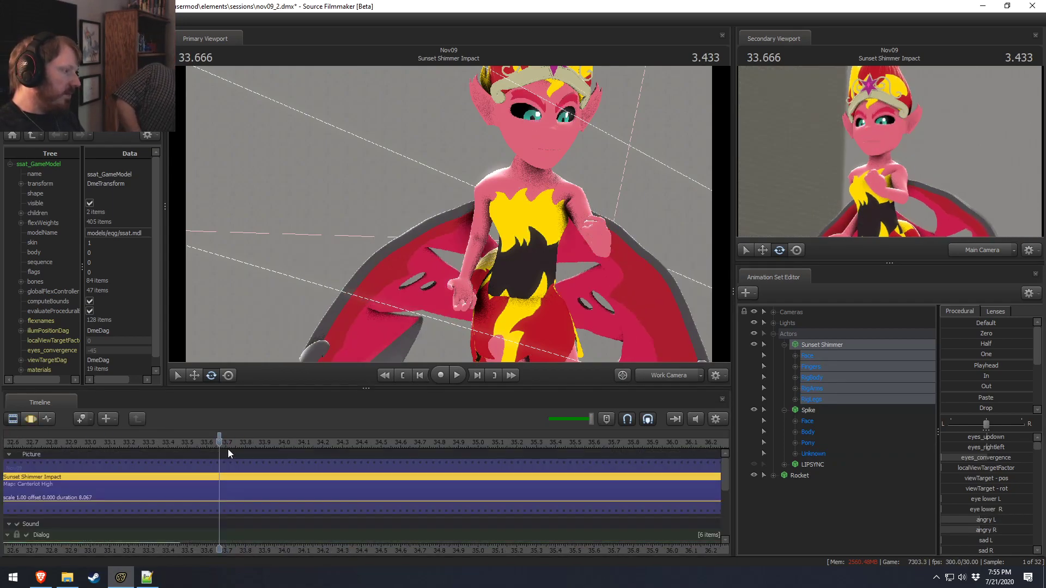
right_click(218, 439)
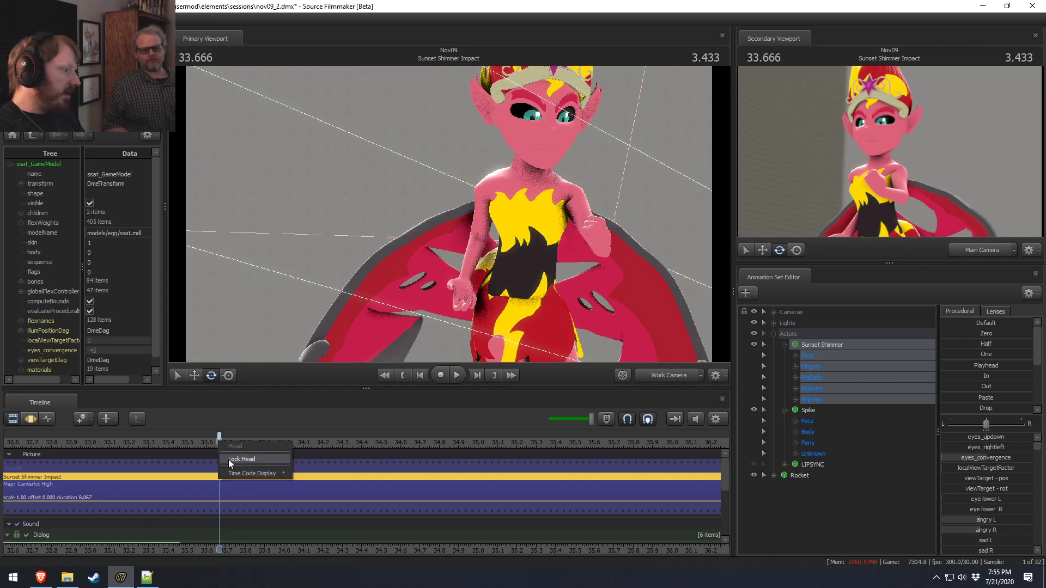
left_click(218, 438)
right_click(218, 438)
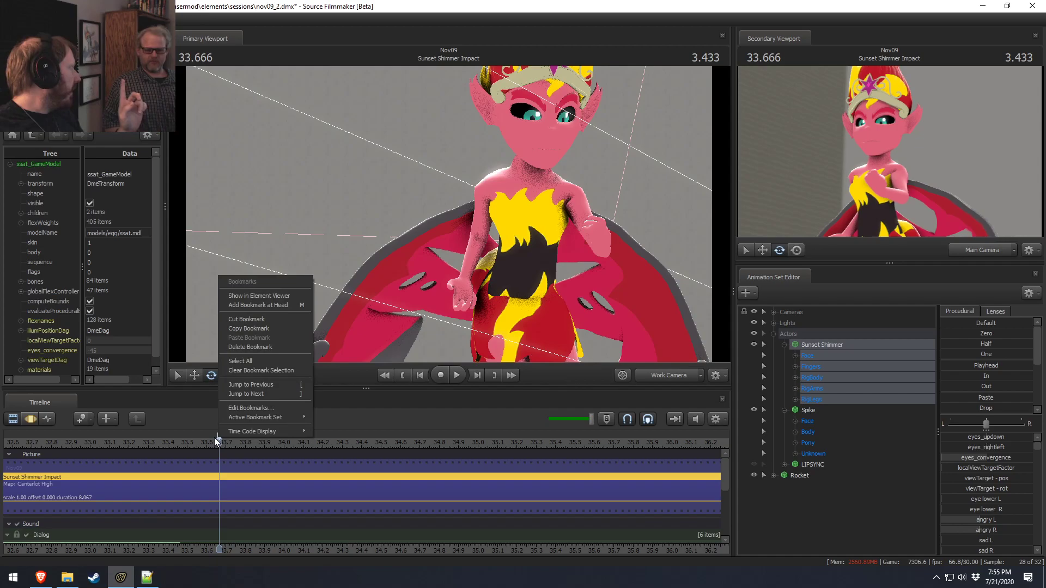
left_click(245, 349)
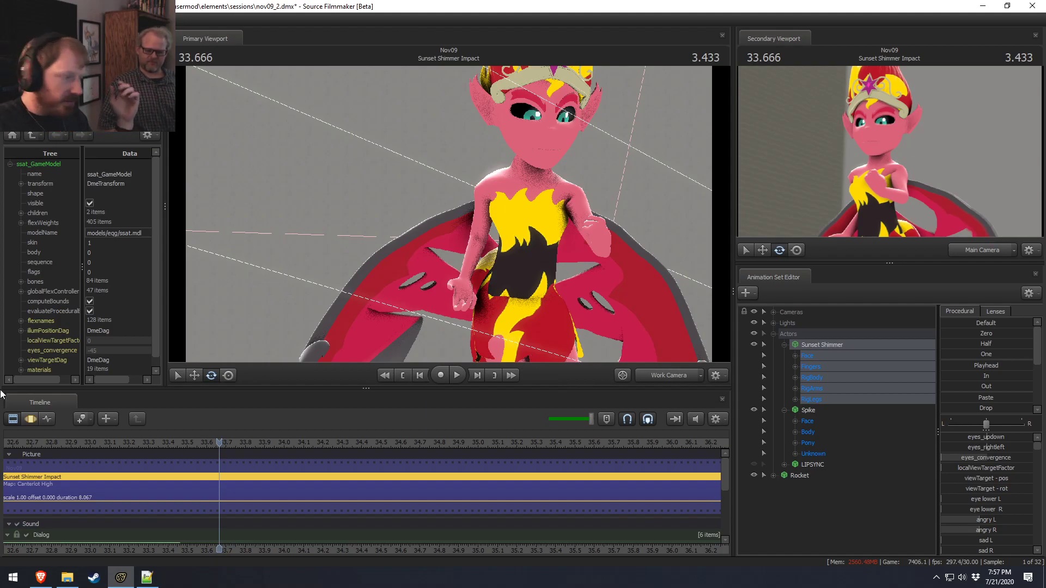
Step: Switch to the Brave browser, search the web for "alien movie linguist", and return to Source Filmmaker after closing the results
left_click(41, 578)
left_click(341, 85)
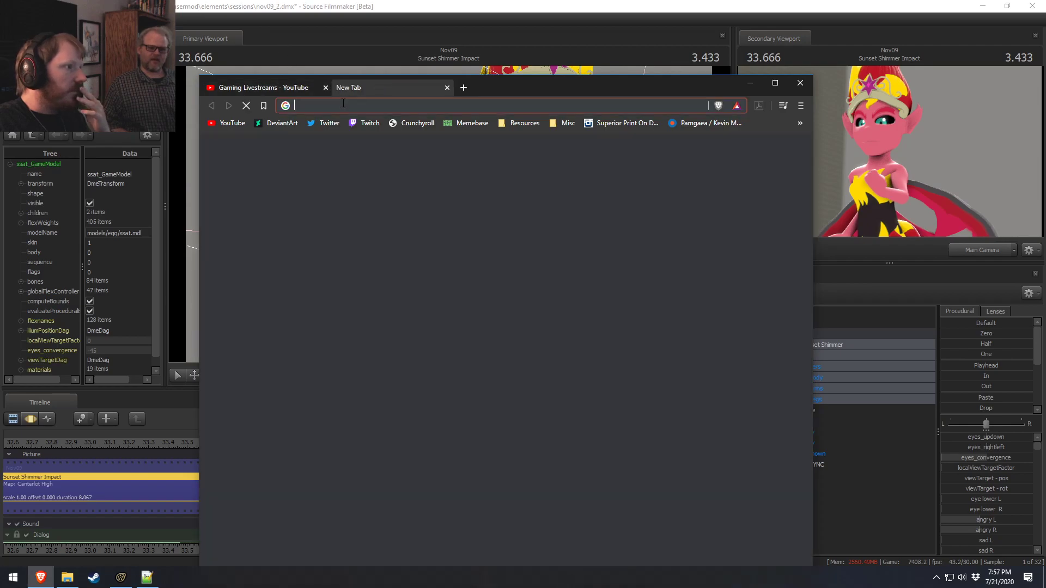
type("alei")
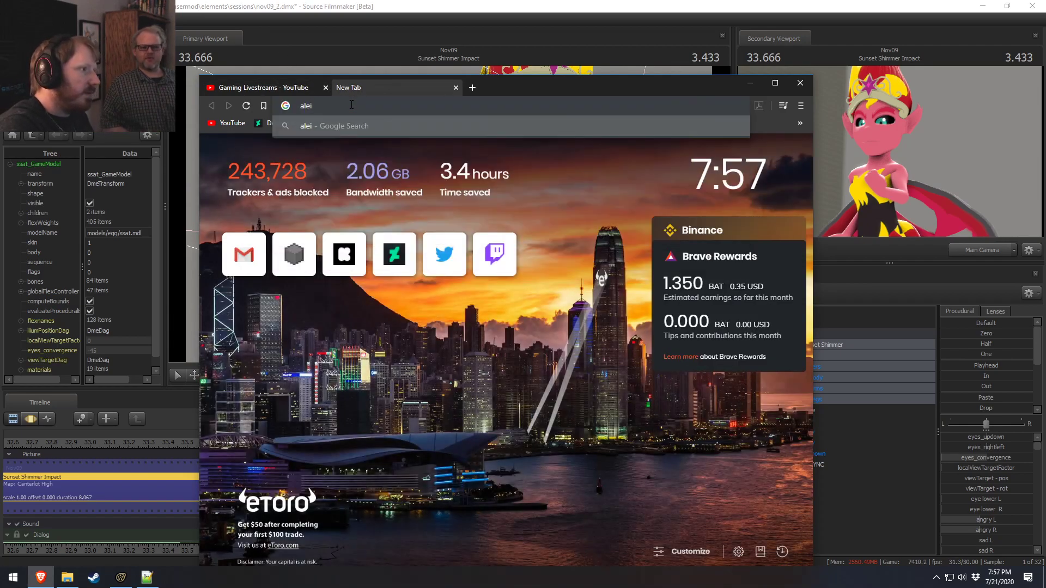
key("BackSpace")
key("BackSpace")
type("ien movie ")
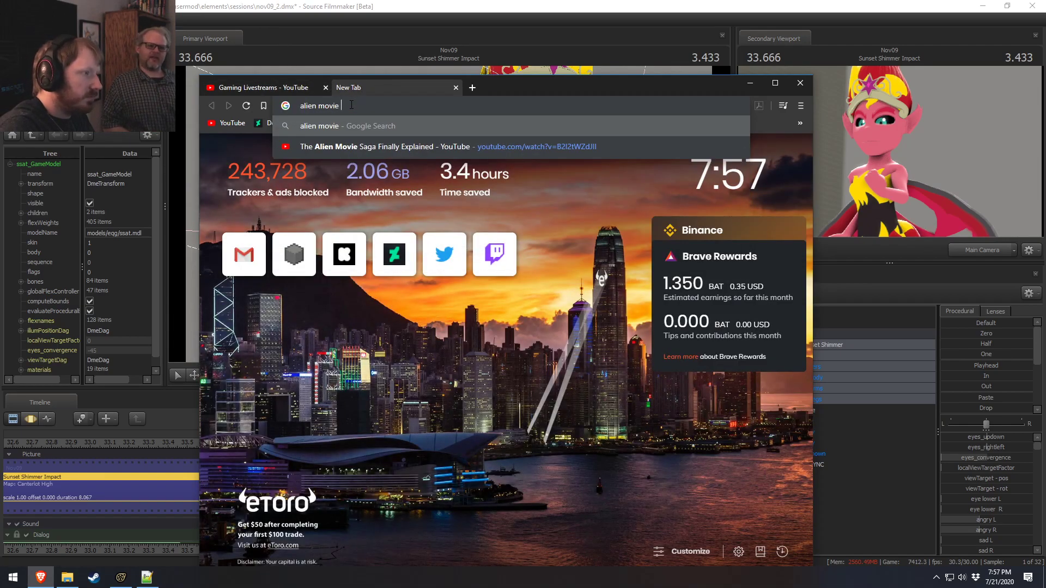
type("linguist")
key("Return")
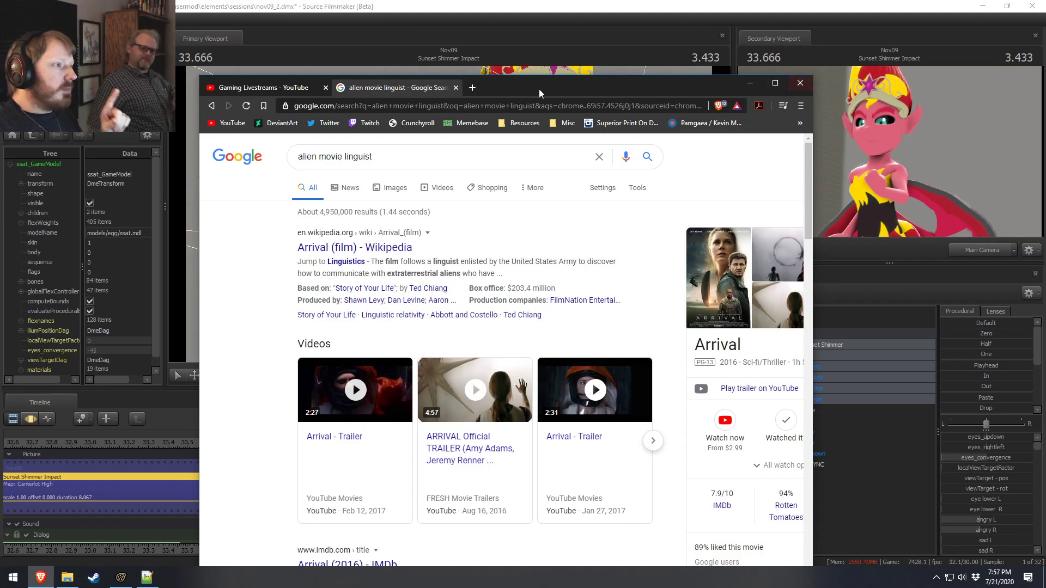
left_click(456, 88)
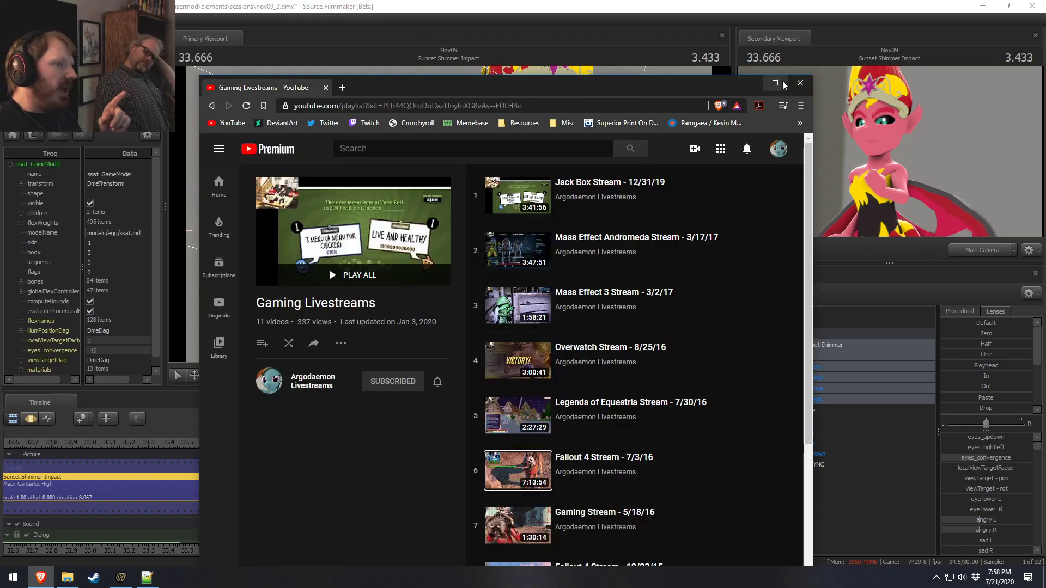
left_click(751, 84)
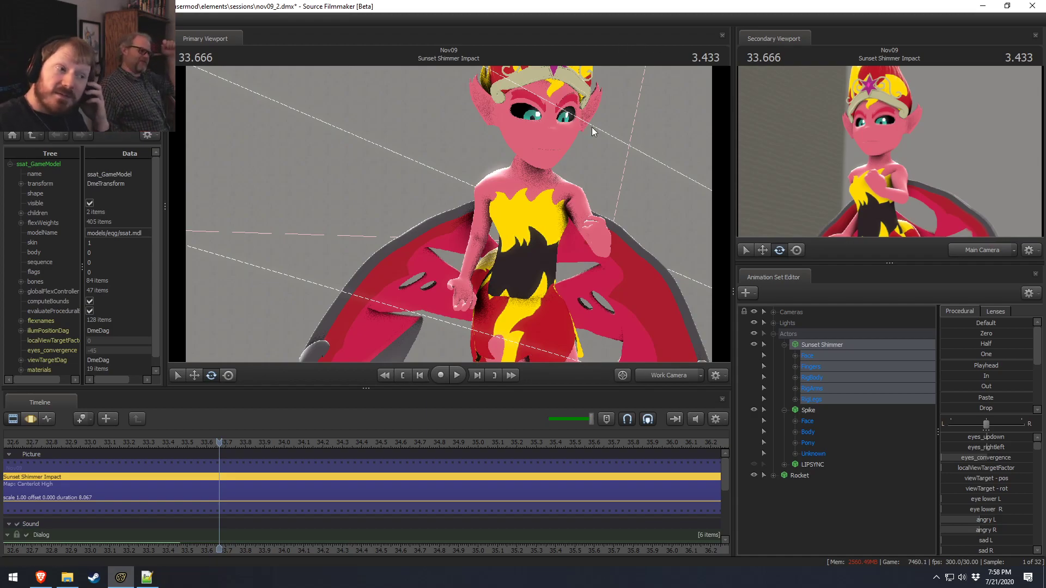
Step: Show Sunset Shimmer's motion in the Motion Editor and move the playhead to the bookmark at 32.966 seconds
scroll(265, 518, "down", 6)
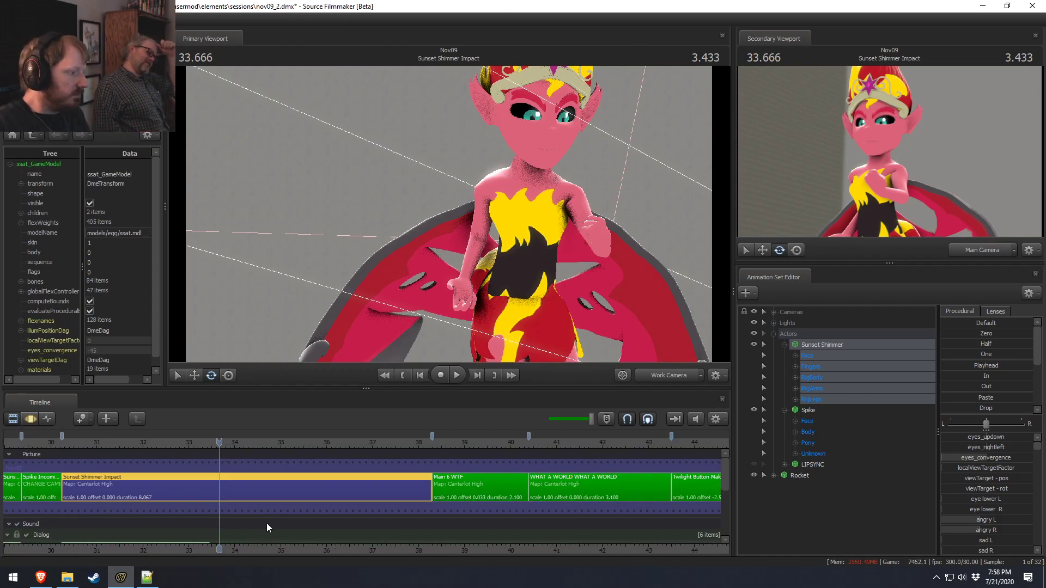
middle_click_drag(266, 550, 391, 557)
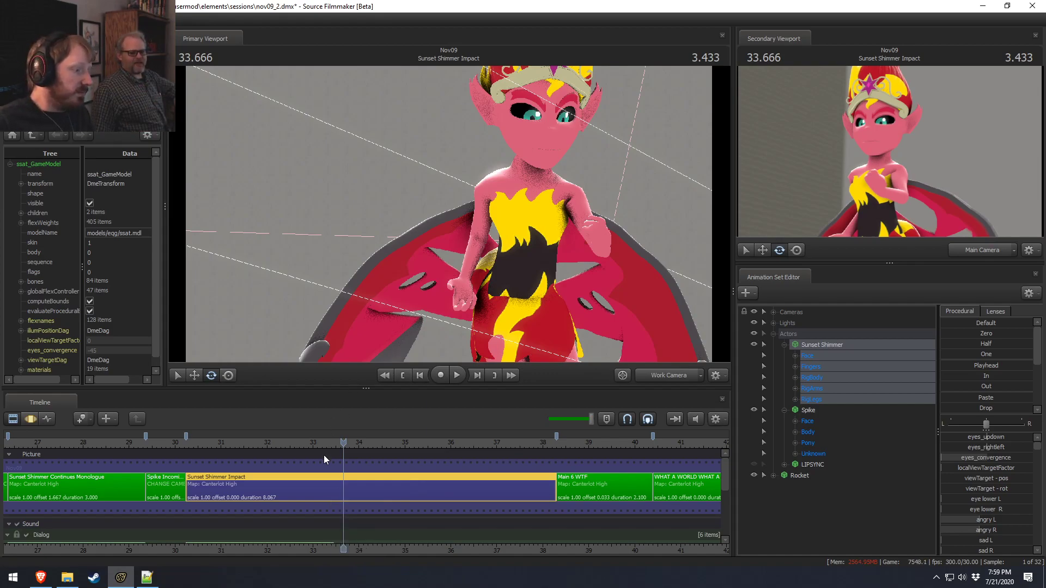
key("F2")
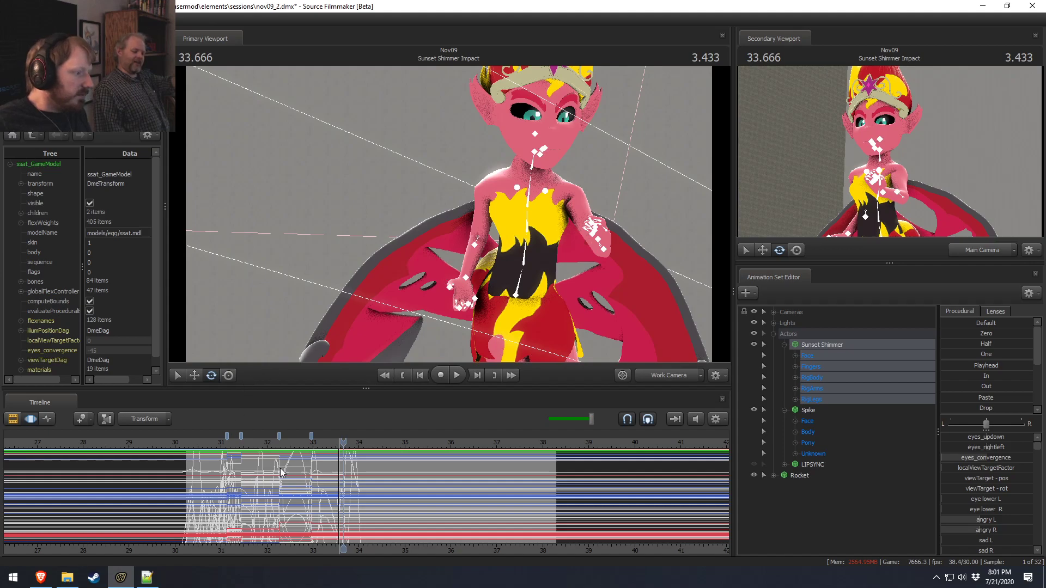
left_click(331, 452)
scroll(331, 452, "up", 5)
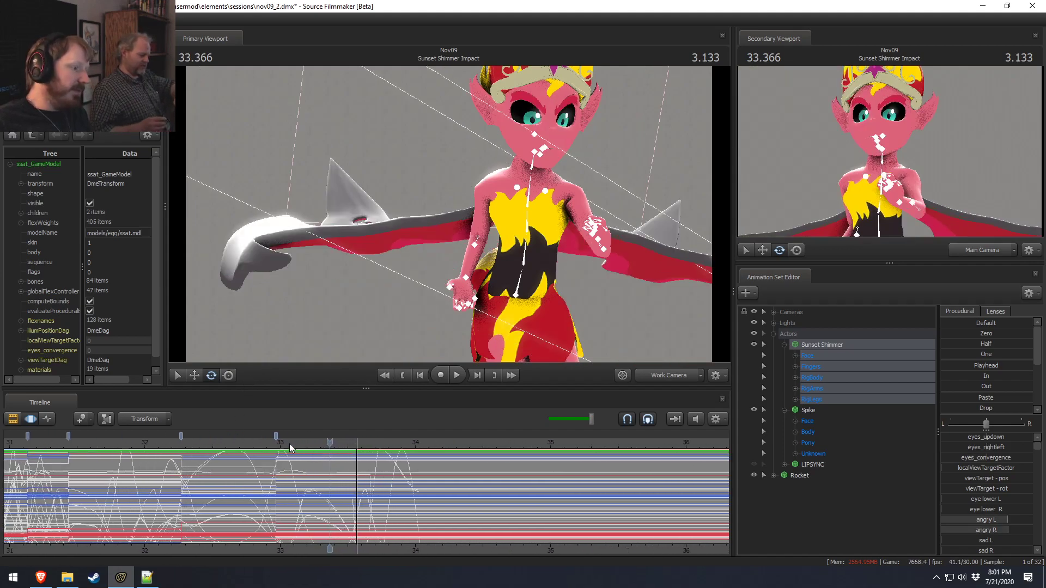
left_click(266, 445)
left_click_drag(267, 445, 276, 445)
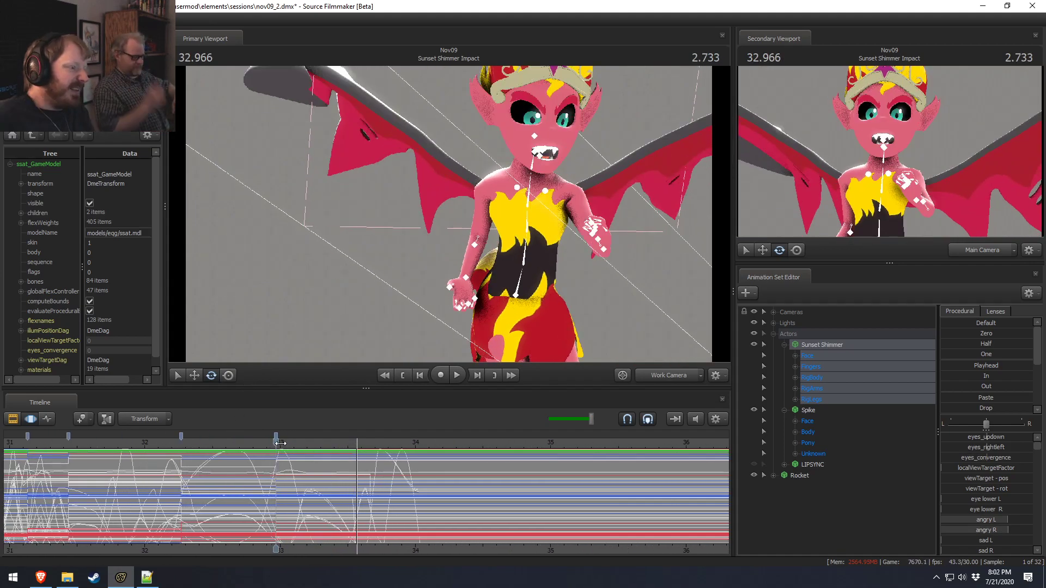
Step: Play back and scrub Sunset Shimmer's animation, comparing her poses at the 32.266 and 32.966 second bookmarks
scroll(292, 496, "down", 2)
middle_click_drag(366, 539, 495, 555)
scroll(495, 555, "up", 1)
scroll(494, 553, "up", 1)
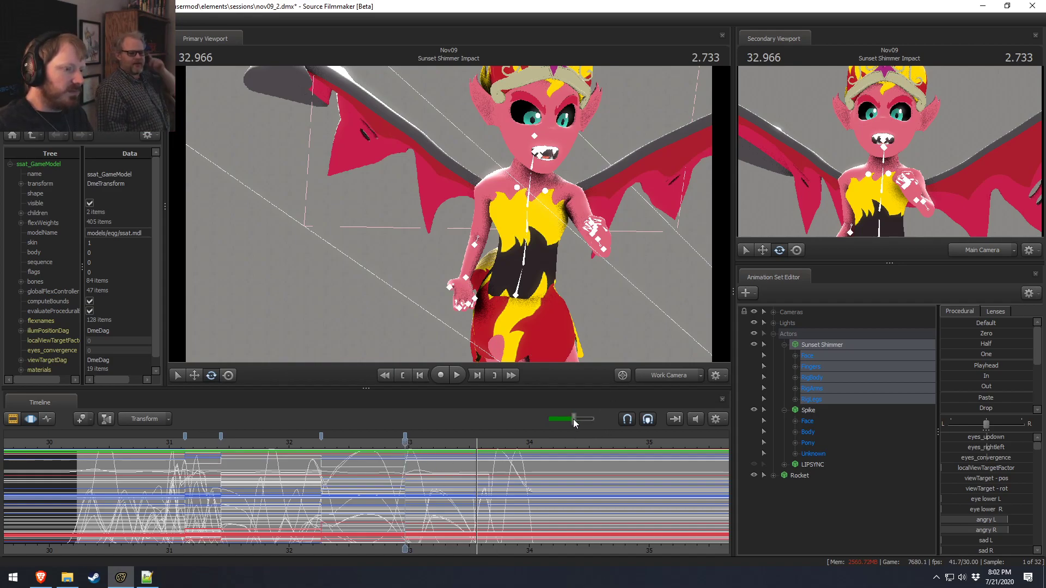
key("space")
key("space")
left_click(346, 447)
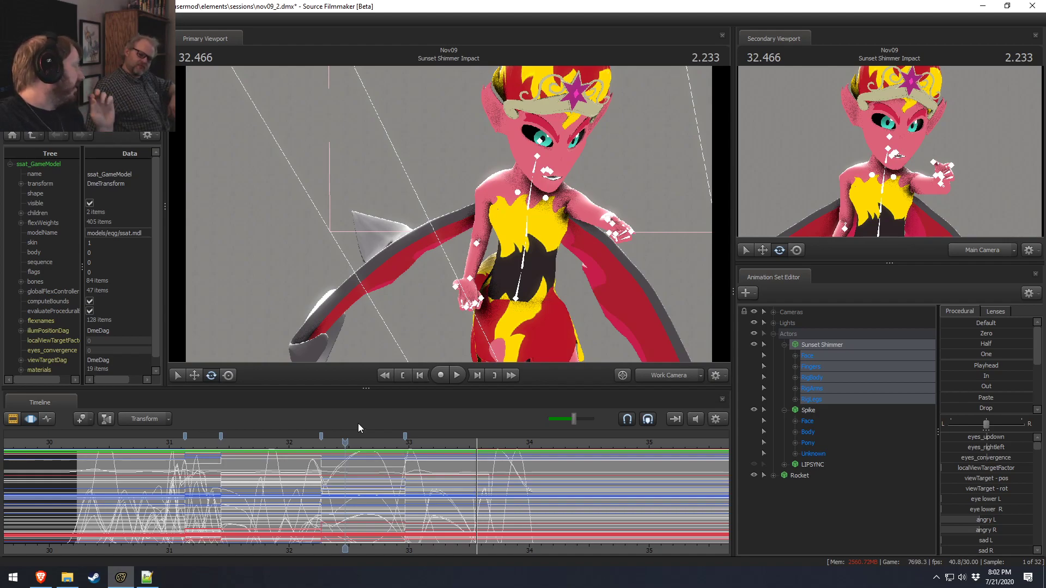
left_click(327, 443)
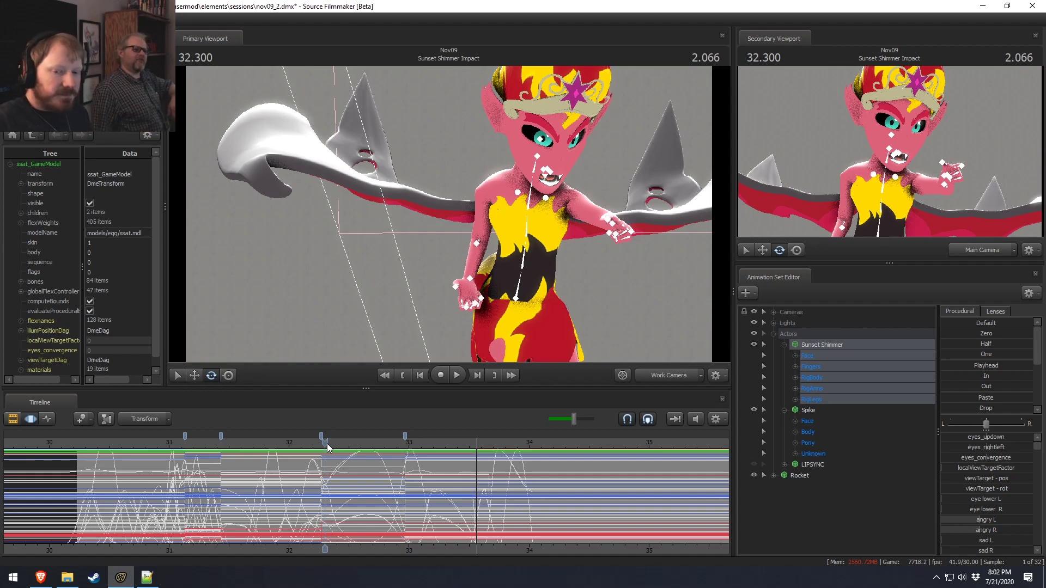
left_click_drag(247, 446, 322, 451)
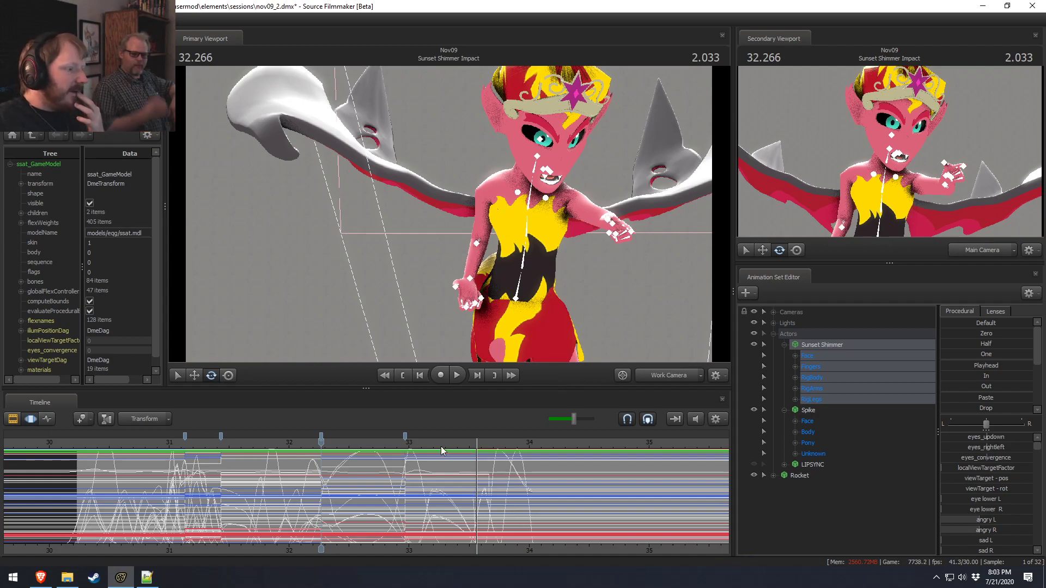
middle_click_drag(510, 549, 478, 549)
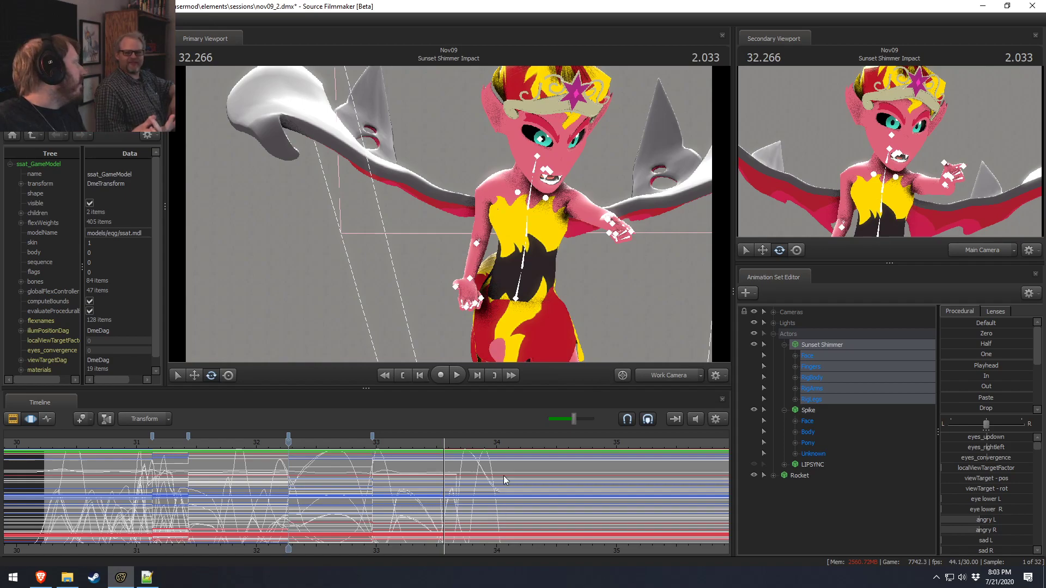
left_click(373, 445)
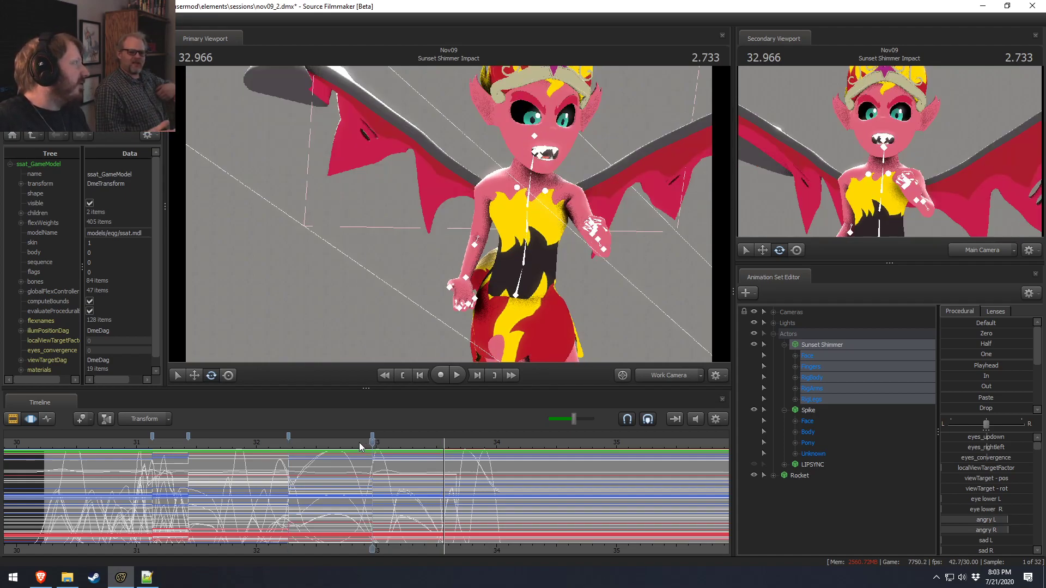
Step: Select the 32.266 to 32.966 second range and narrow Sunset Shimmer's eyes with the Upper Face eye closer controls
key("space")
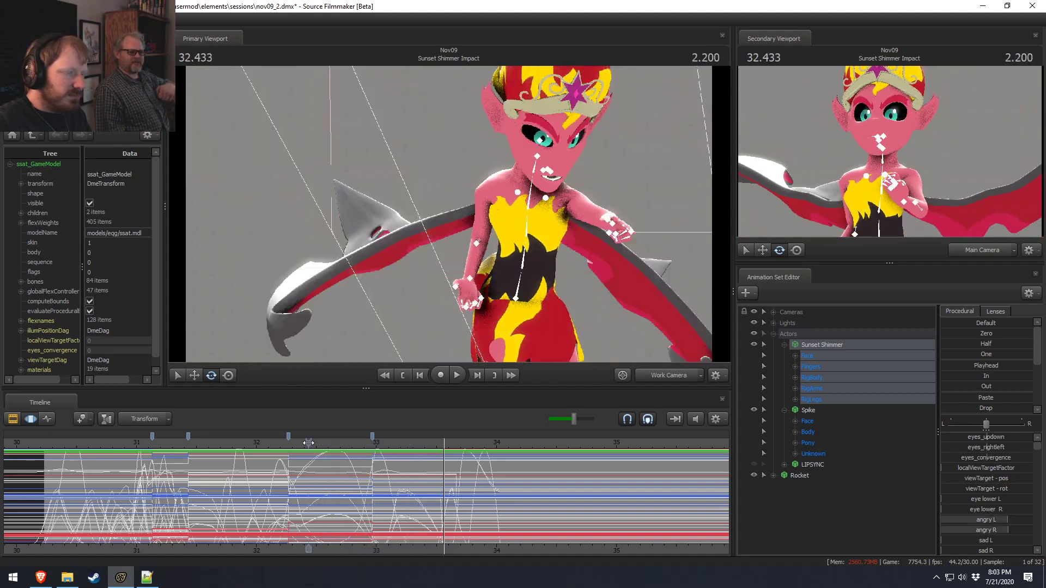
key("space")
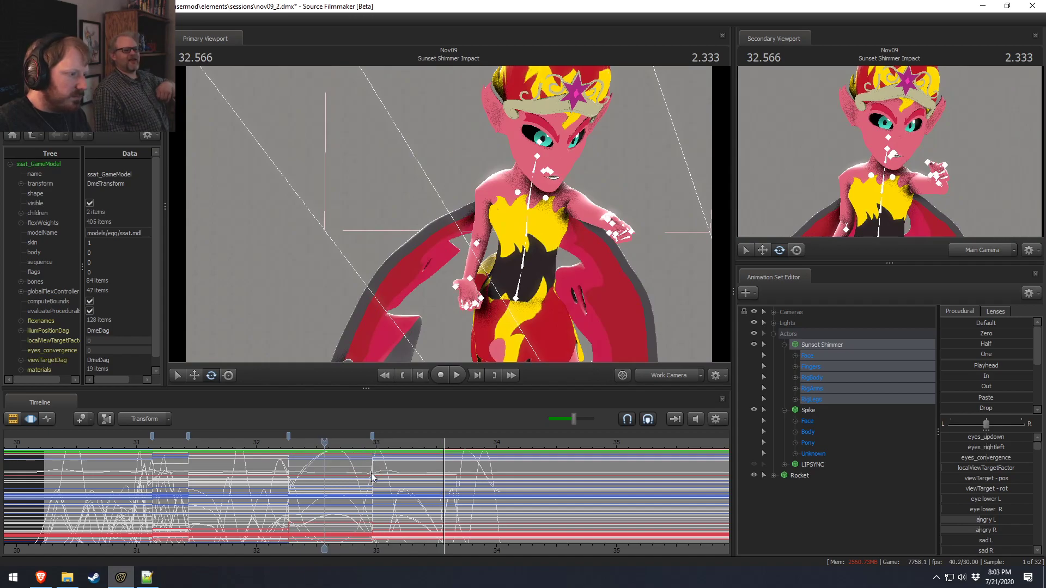
left_click(353, 474)
left_click_drag(380, 482, 289, 481, "shift")
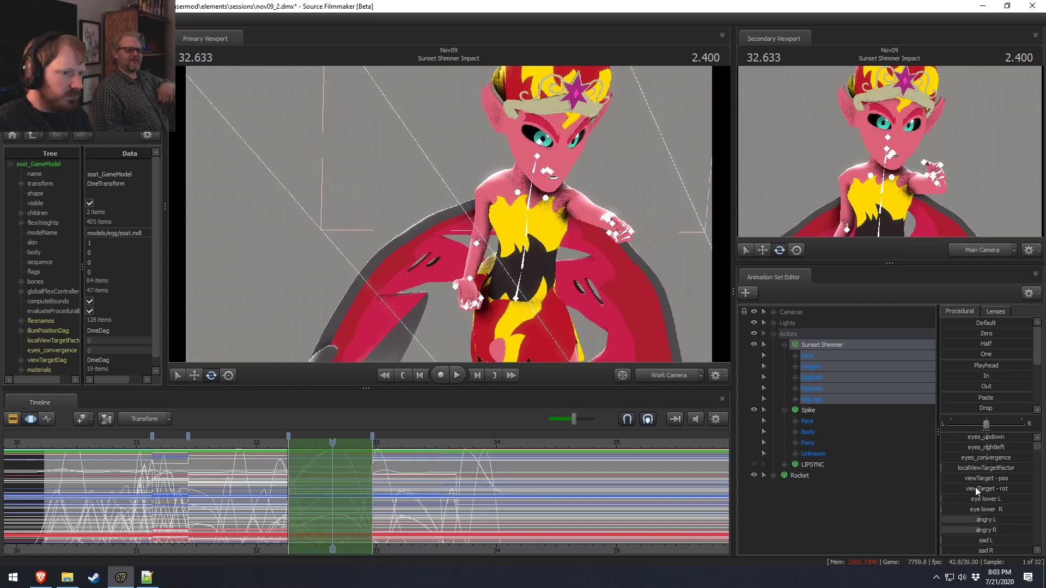
left_click(809, 357)
left_click(795, 356)
left_click(837, 429)
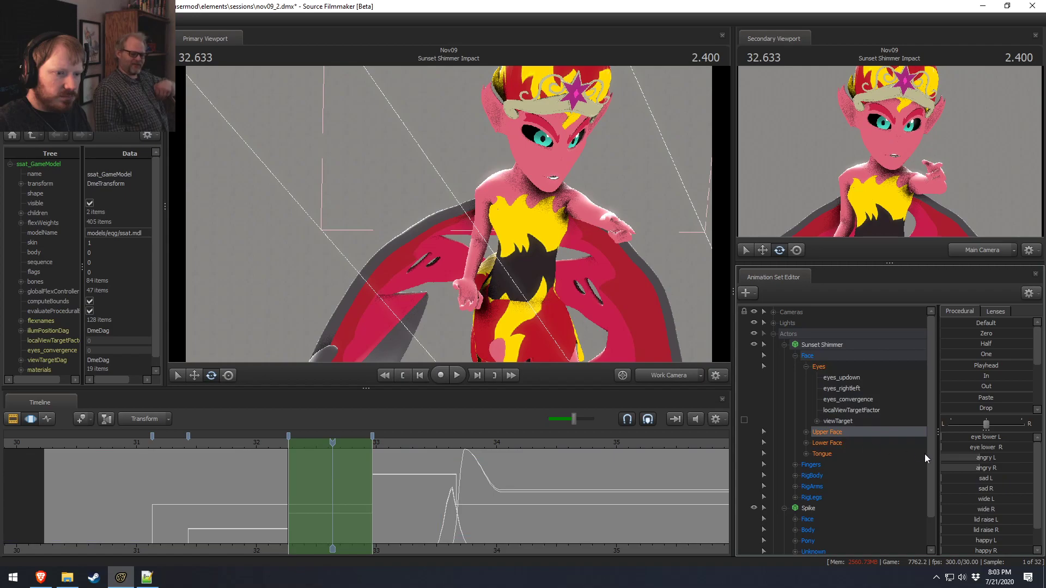
scroll(992, 468, "down", 2)
left_click_drag(978, 538, 991, 552)
Step: Play back Sunset Shimmer's animation repeatedly from before 31 seconds to review the eye change and pose timing
key("space")
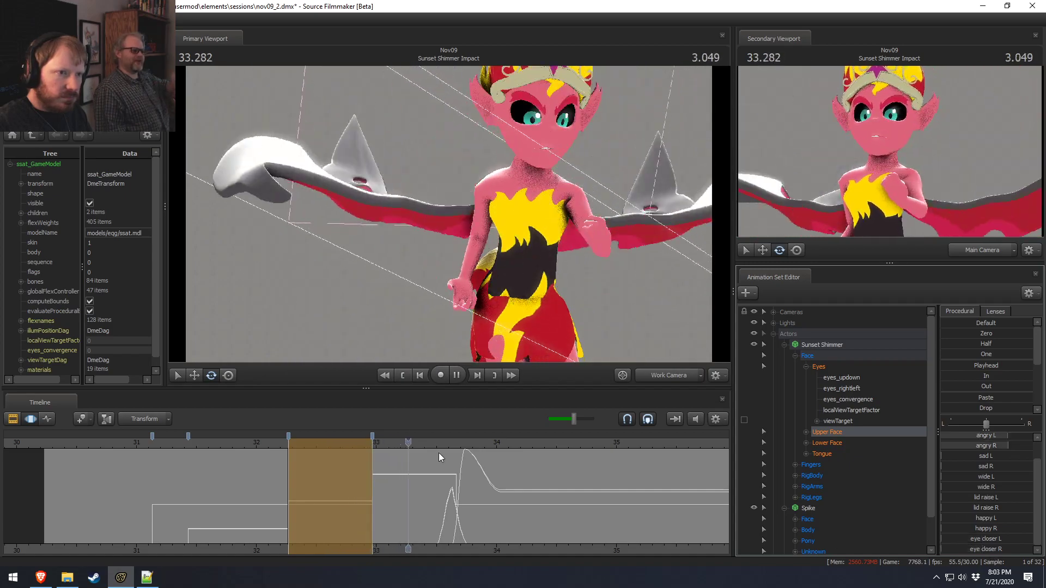
key("space")
key("F2")
key("F3")
left_click_drag(179, 442, 75, 446)
key("space")
key("space")
left_click(68, 445)
key("space")
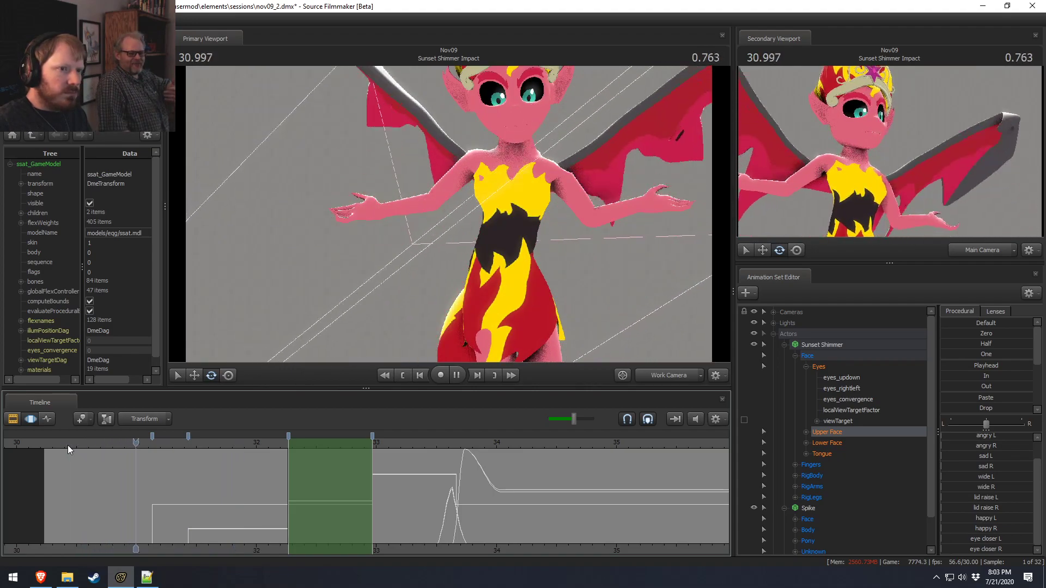
key("space")
left_click(142, 447)
key("space")
key("space")
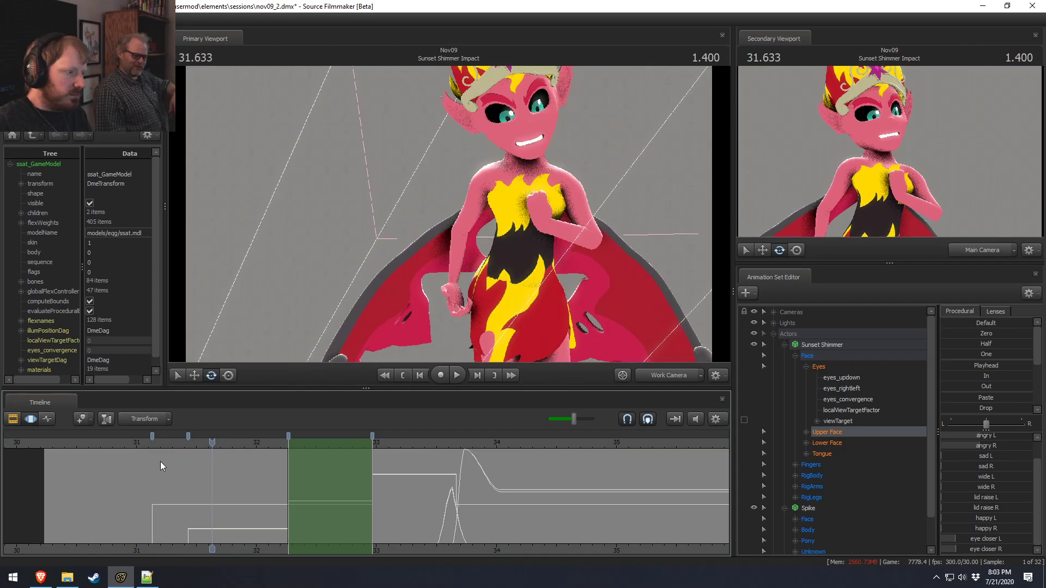
Step: Select about 31.13 to 31.43 seconds, exclude the face from Sunset Shimmer's selected controls, and apply the Out preset
left_click_drag(160, 445, 412, 492)
left_click(428, 491)
left_click(825, 348)
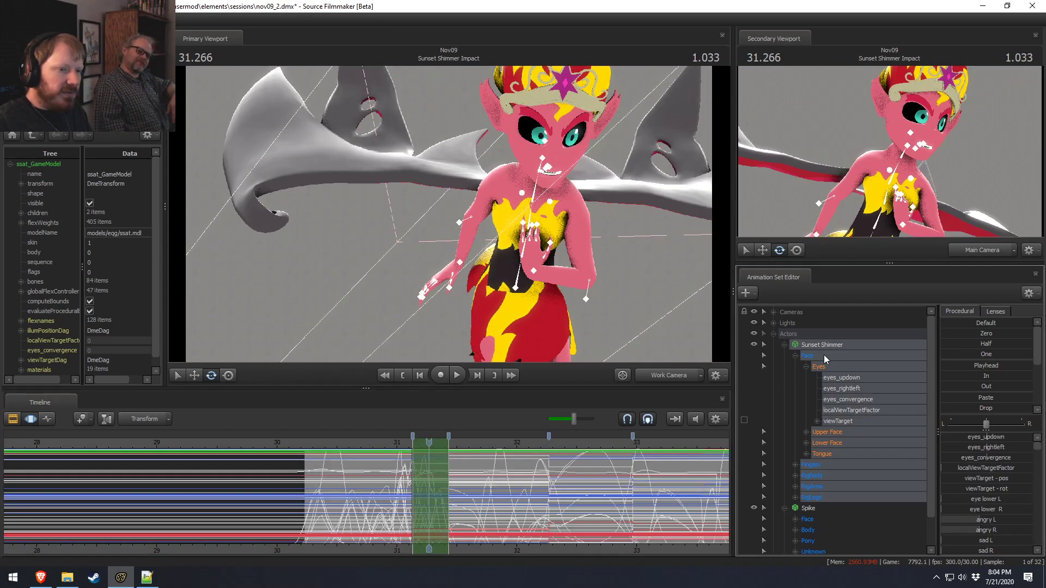
left_click(822, 358, "ctrl")
scroll(591, 512, "up", 5)
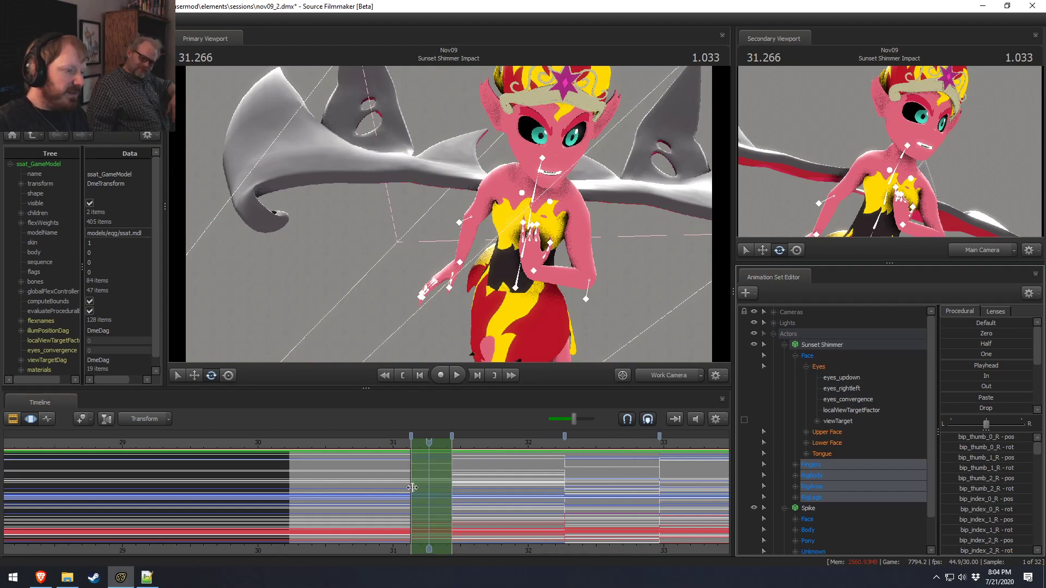
left_click(968, 385)
Step: Extend the time selection's end to about 31.53 seconds and place the playhead at 31.466 seconds
left_click_drag(504, 442, 494, 442)
scroll(501, 461, "up", 2)
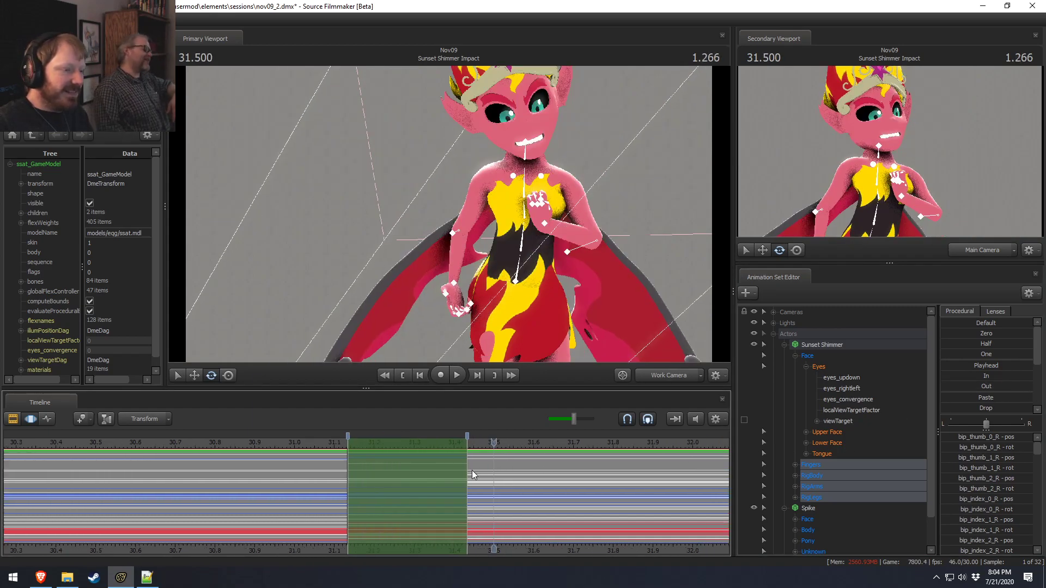
mouse_move(494, 443)
left_mouse_down()
mouse_move(466, 443)
mouse_move(480, 444)
left_mouse_up()
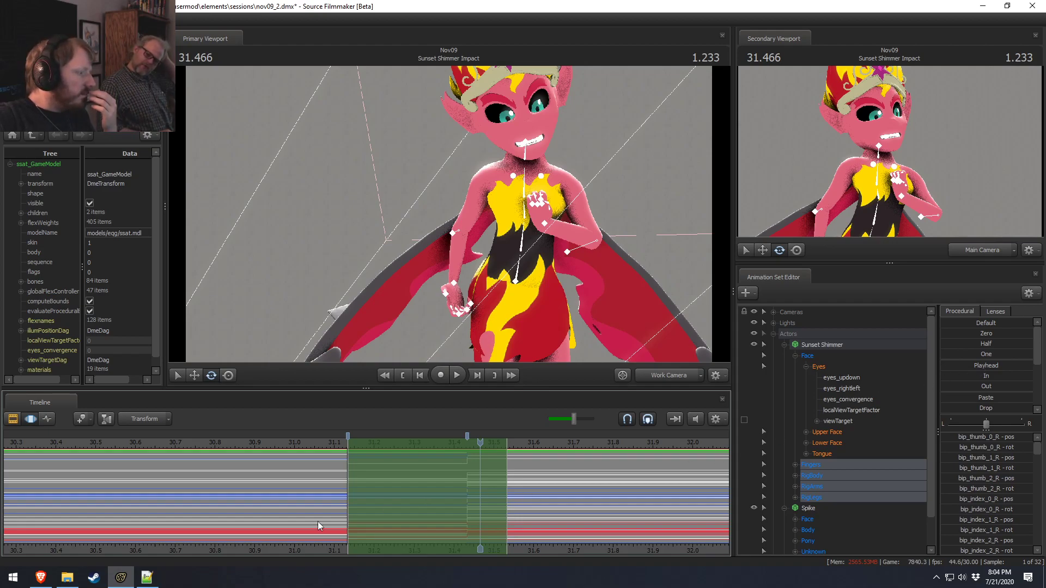
Step: Uncover the desktop, open Humble Bundle Extra Keys.xlsx in Excel, and enlarge its window to show the whole table
left_click_drag(932, 8, 959, 27)
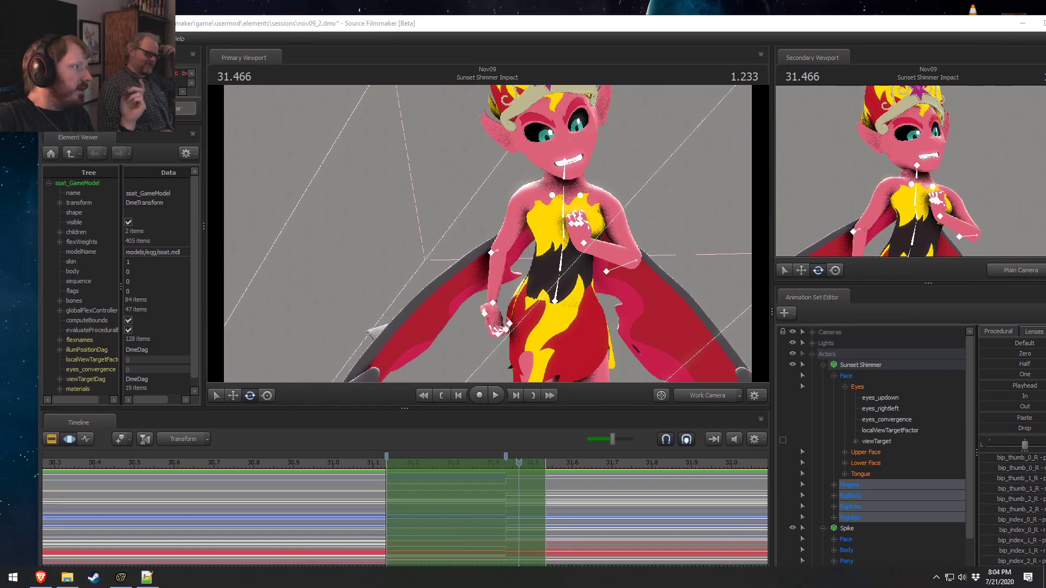
scroll(355, 358, "down", 4)
scroll(356, 360, "up", 4)
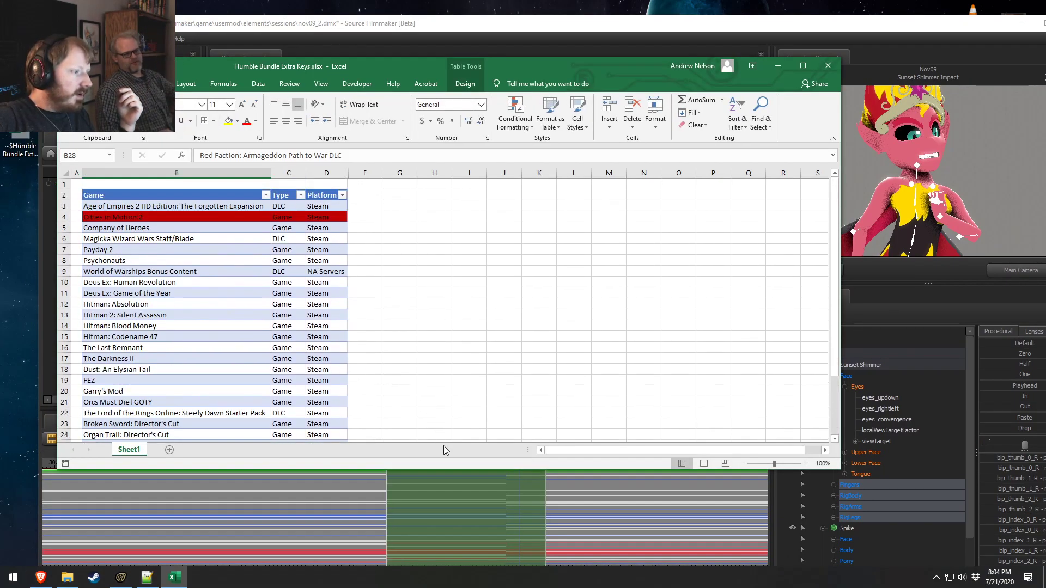
left_click_drag(437, 471, 436, 563)
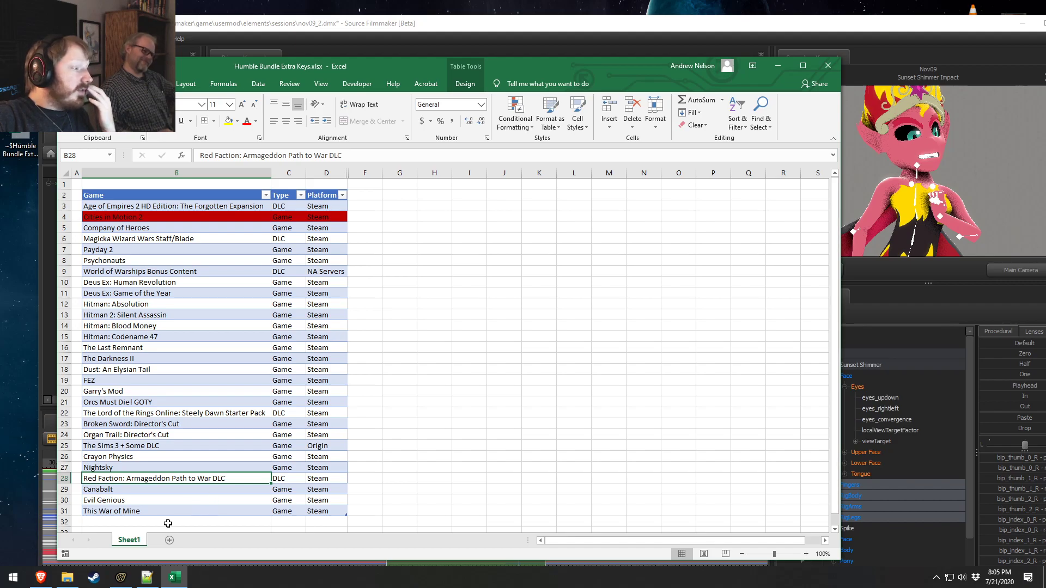
Step: Examine the game titles in B3:B31, including Psychonauts, Hitman 2: Silent Assassin, Evil Genious and This War of Mine
left_click_drag(163, 512, 160, 213)
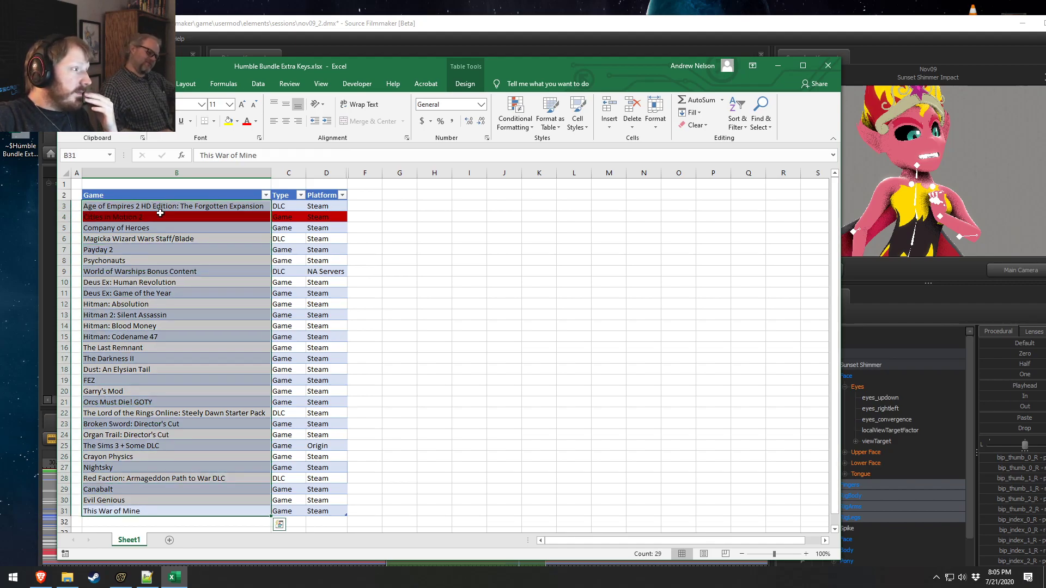
left_click(160, 213)
left_click(162, 208)
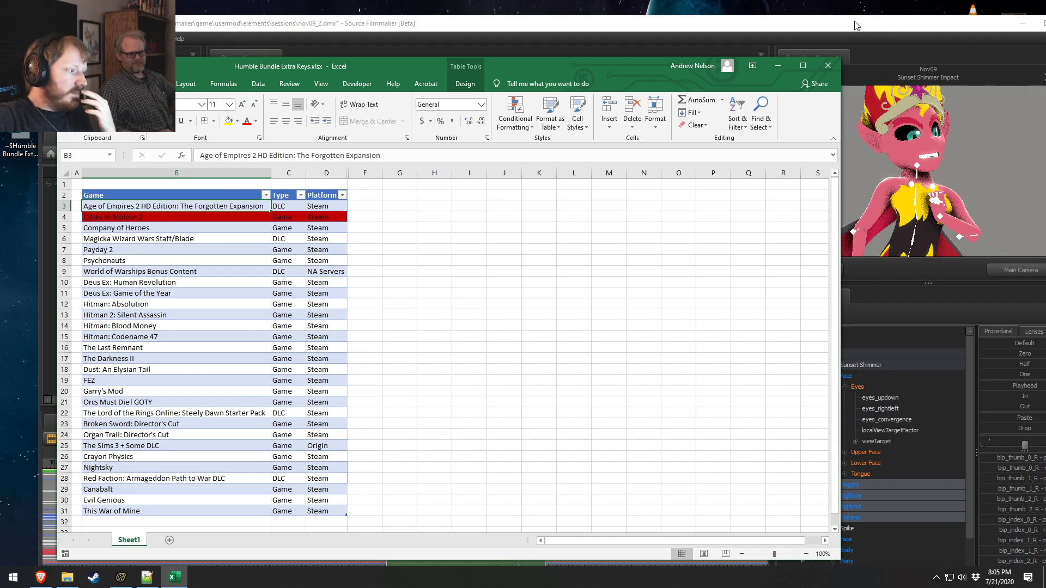
left_click_drag(106, 500, 108, 509)
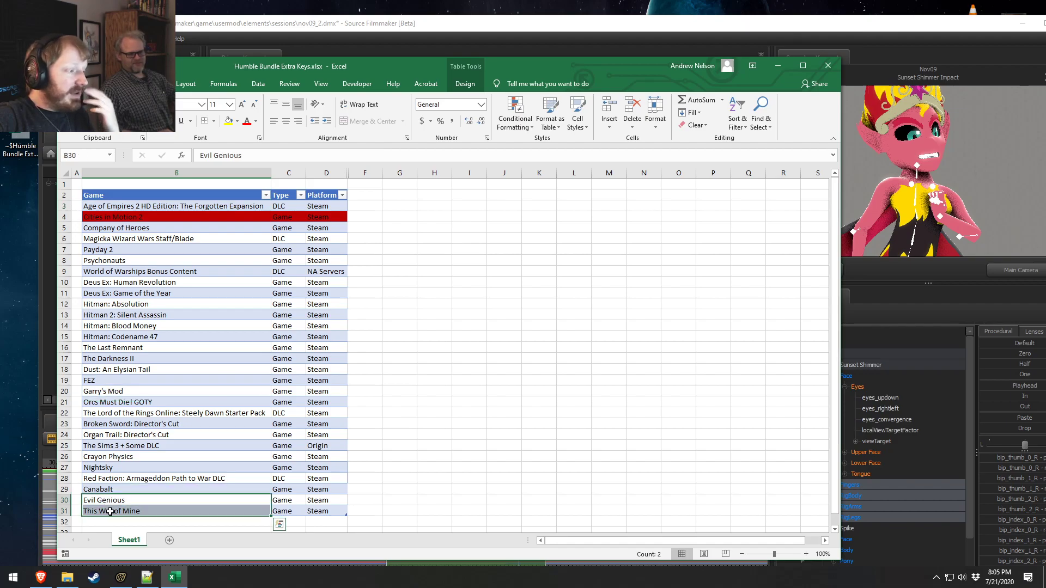
left_click(128, 500)
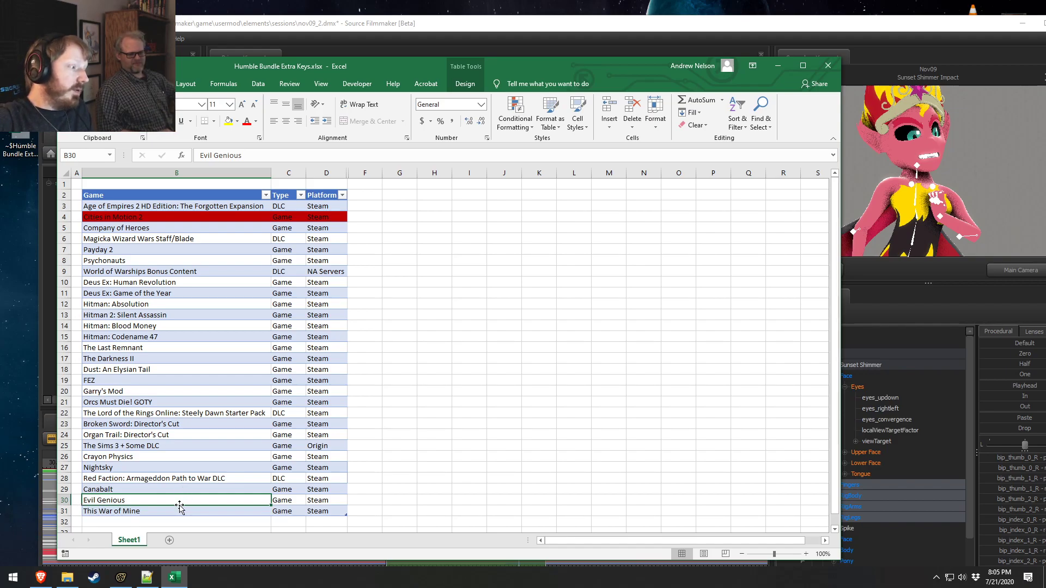
left_click_drag(156, 513, 145, 206)
left_click(145, 261)
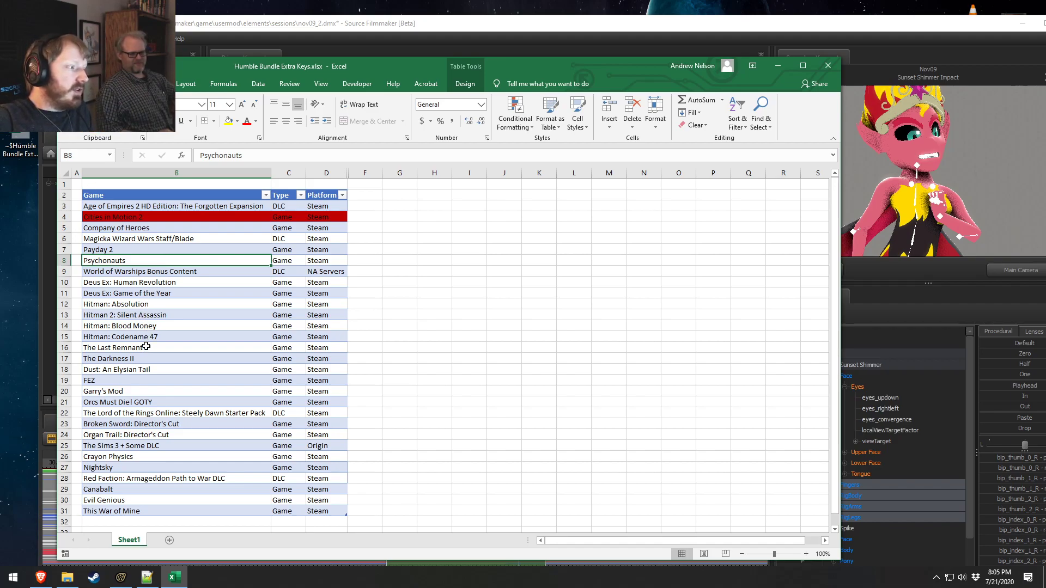
left_click(145, 314)
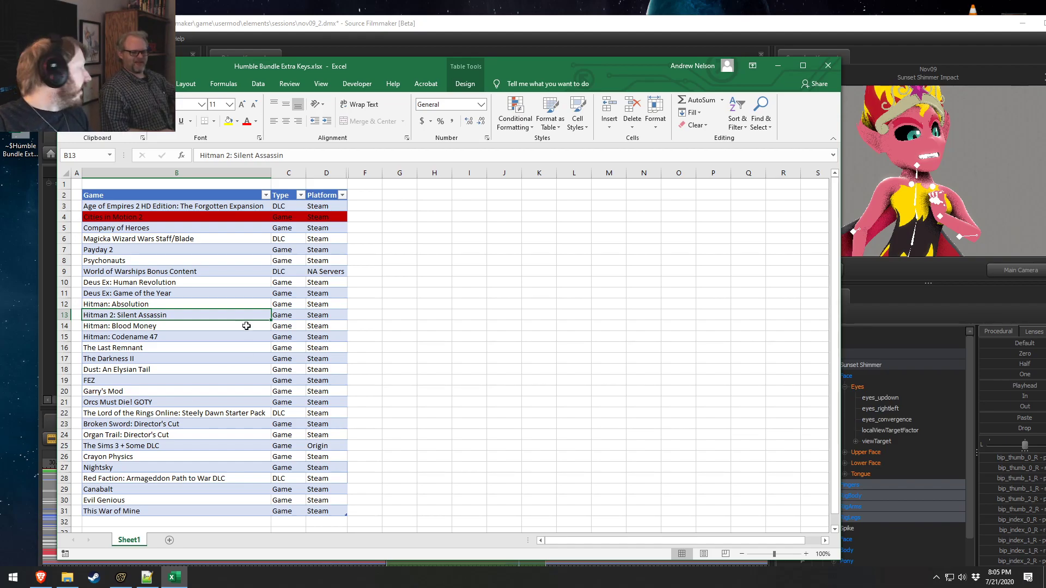
left_click(132, 509)
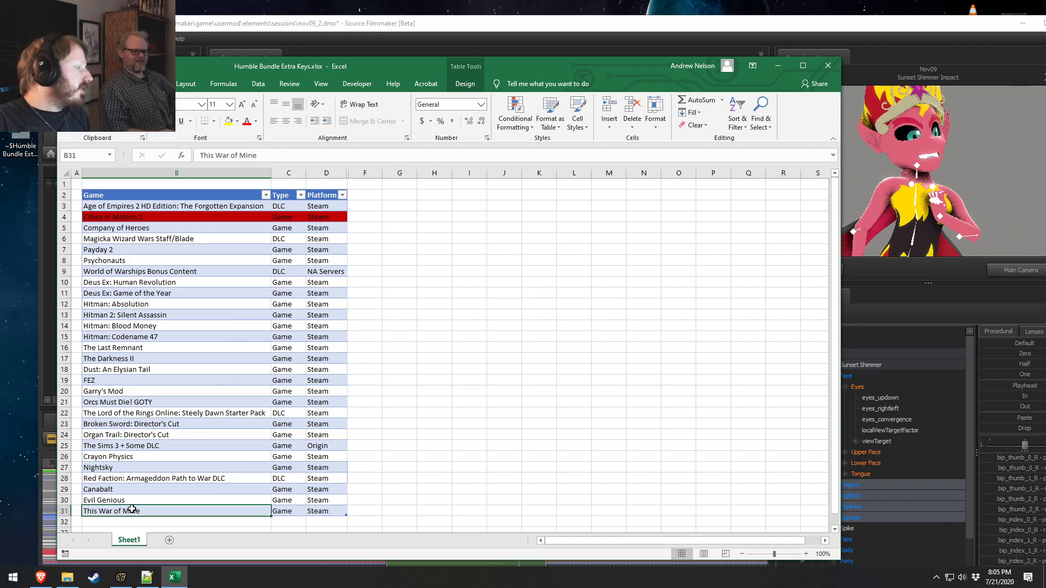
Step: Switch to the Brave browser, go to greenmangaming.com, and open its XP gold offers page
left_click(41, 577)
left_click(435, 106)
type("gren")
key("Return")
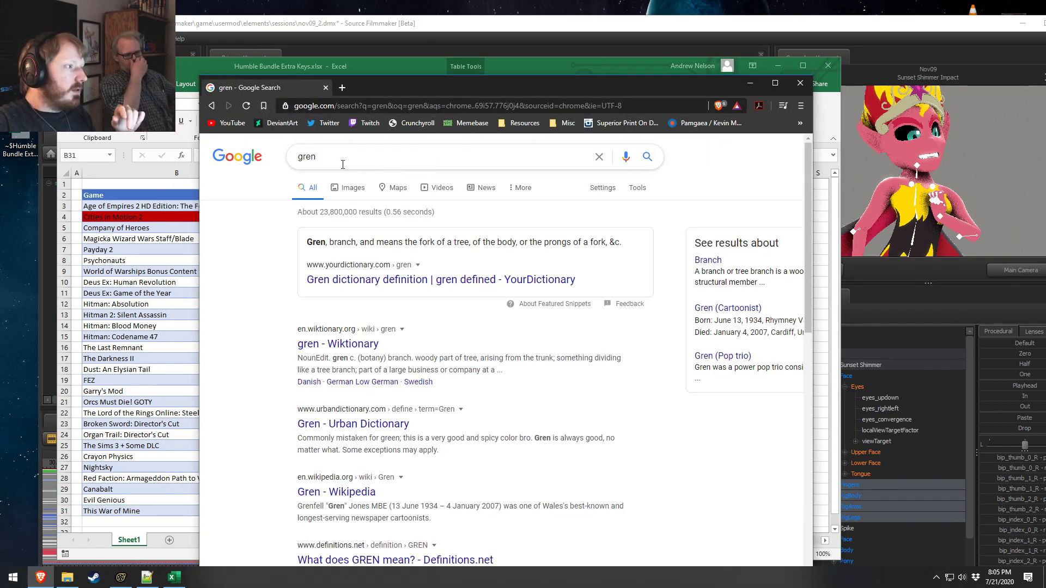
left_click(338, 108)
type("green")
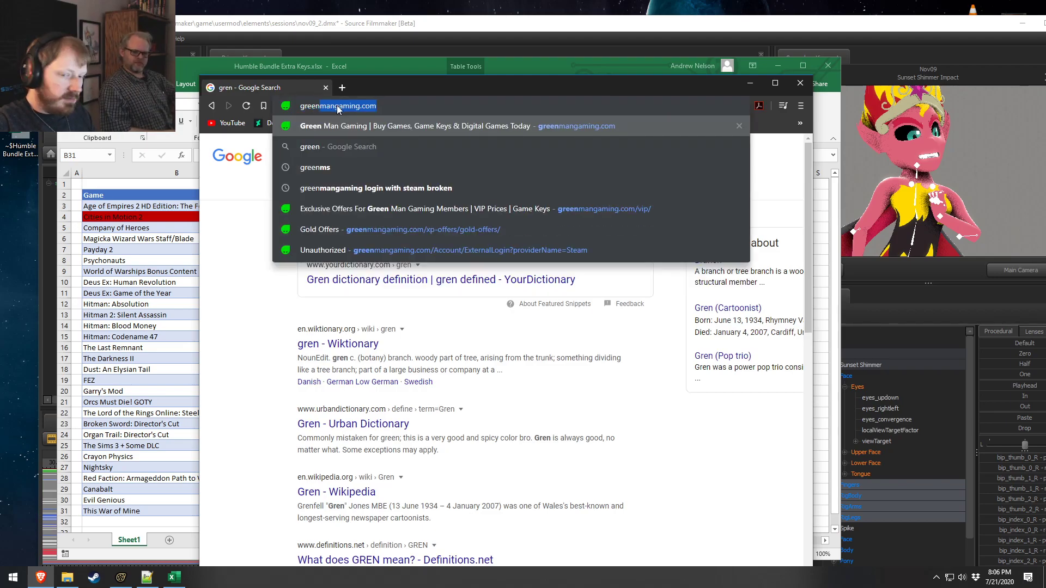
key("Return")
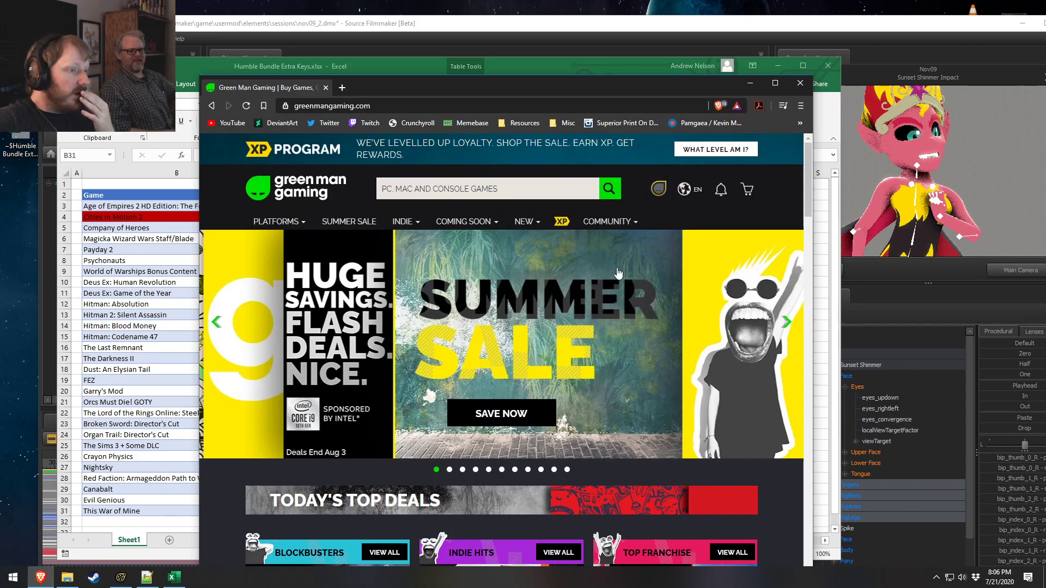
left_click(561, 222)
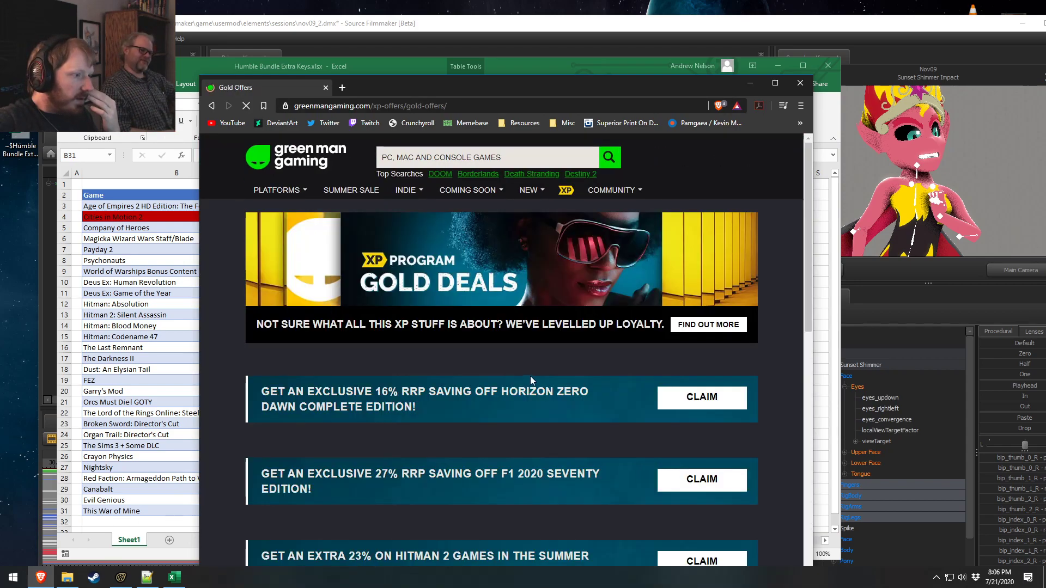
Step: Look through the gold tier offers down to the free Evil Genius deal
scroll(520, 379, "down", 1)
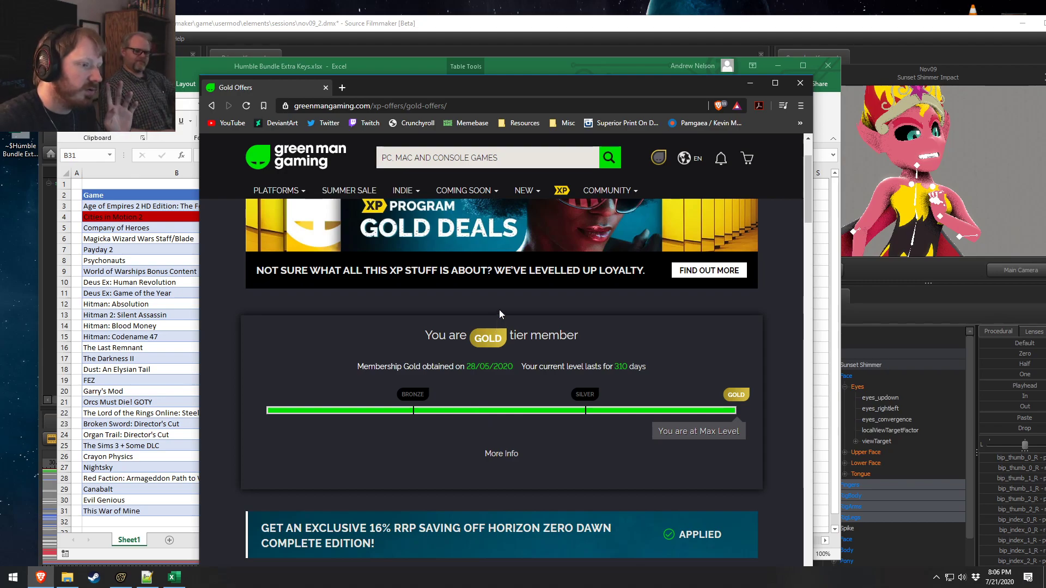
scroll(491, 326, "down", 1)
scroll(490, 328, "down", 4)
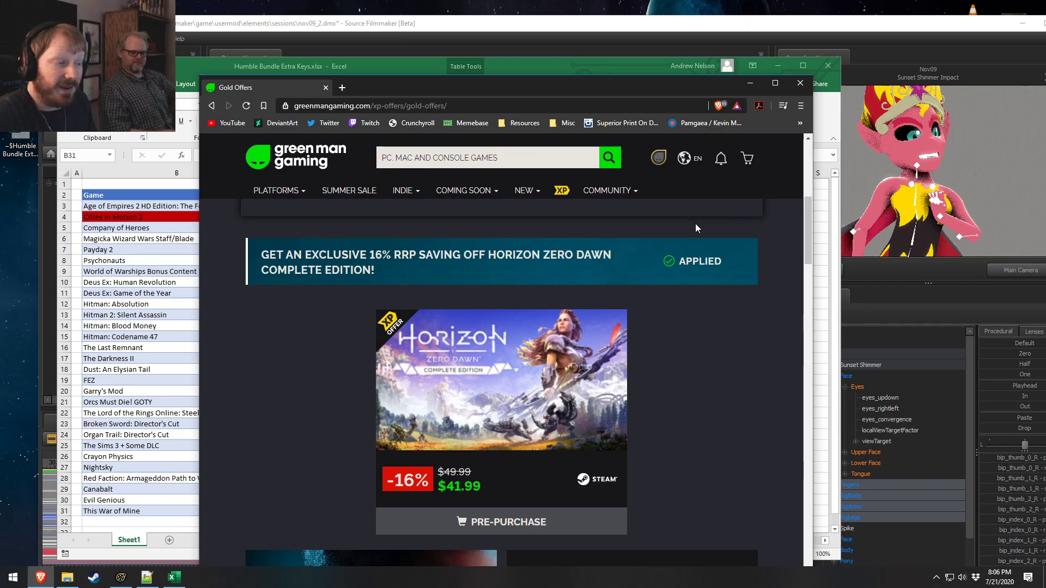
scroll(665, 282, "down", 10)
scroll(623, 316, "down", 12)
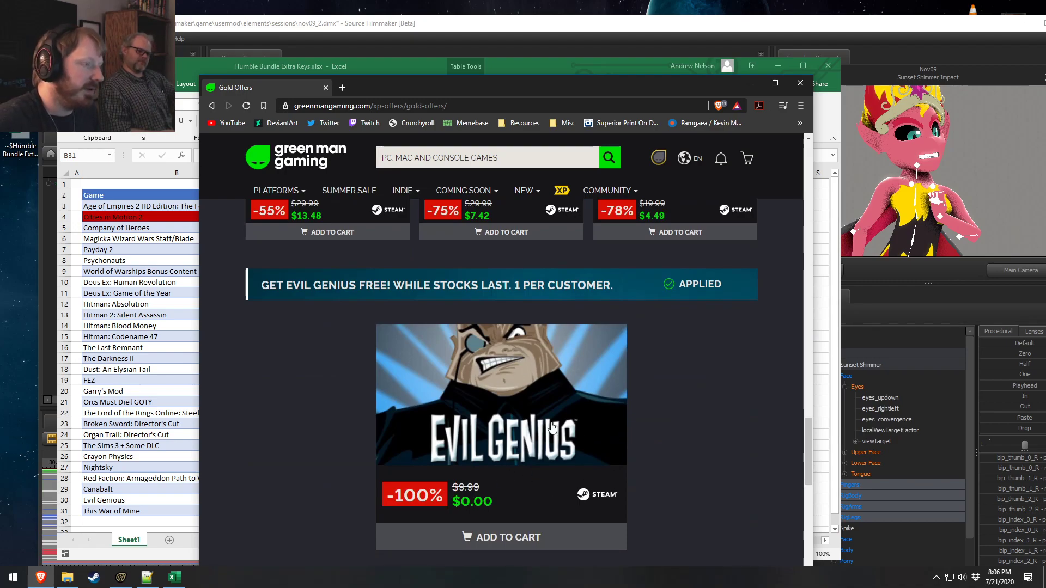
Step: Claim the exclusive 27% saving offer on F1 2020 Seventy Edition
scroll(551, 428, "up", 5)
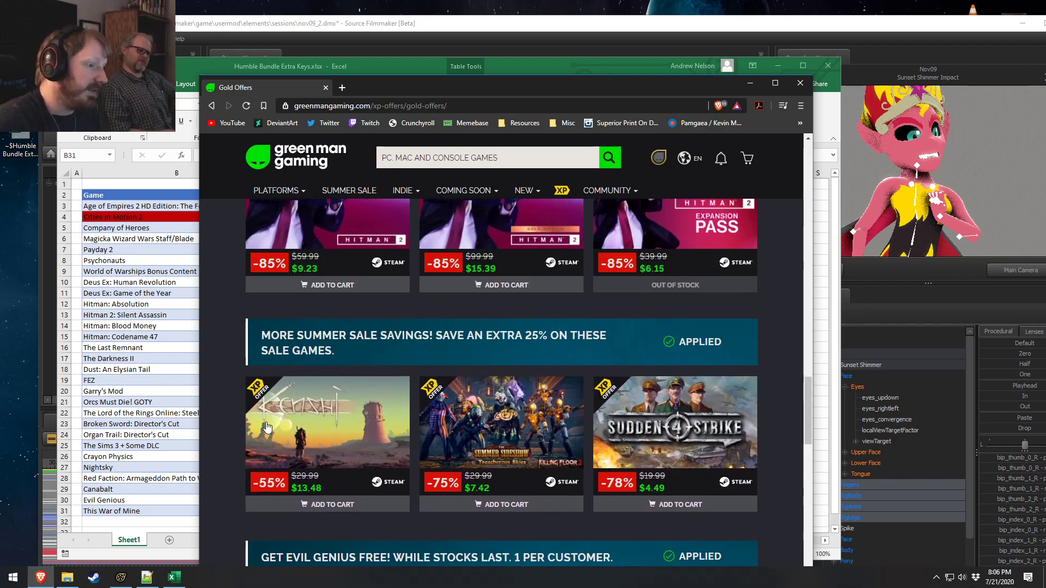
scroll(267, 432, "up", 9)
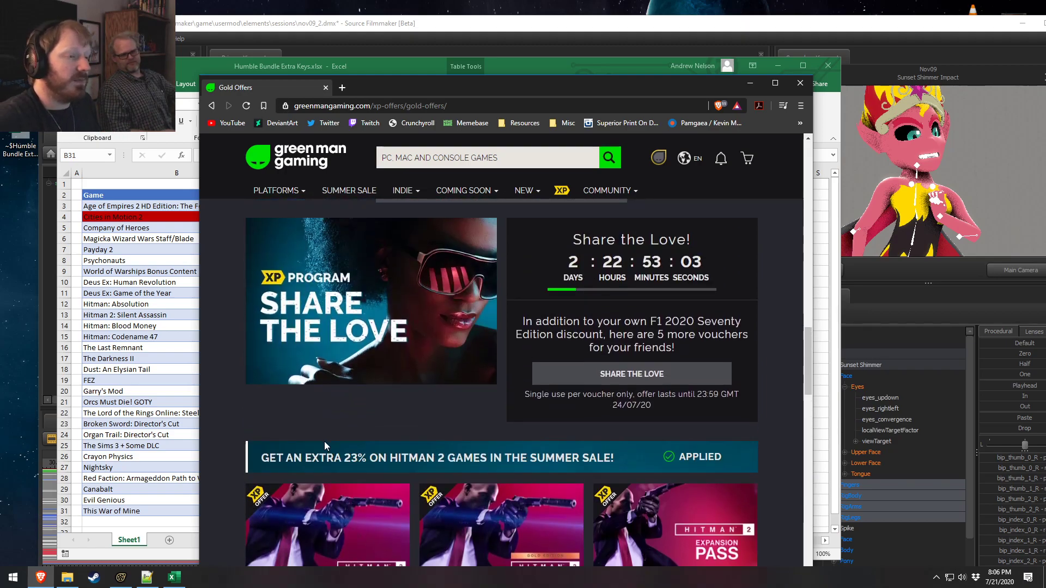
scroll(376, 368, "up", 6)
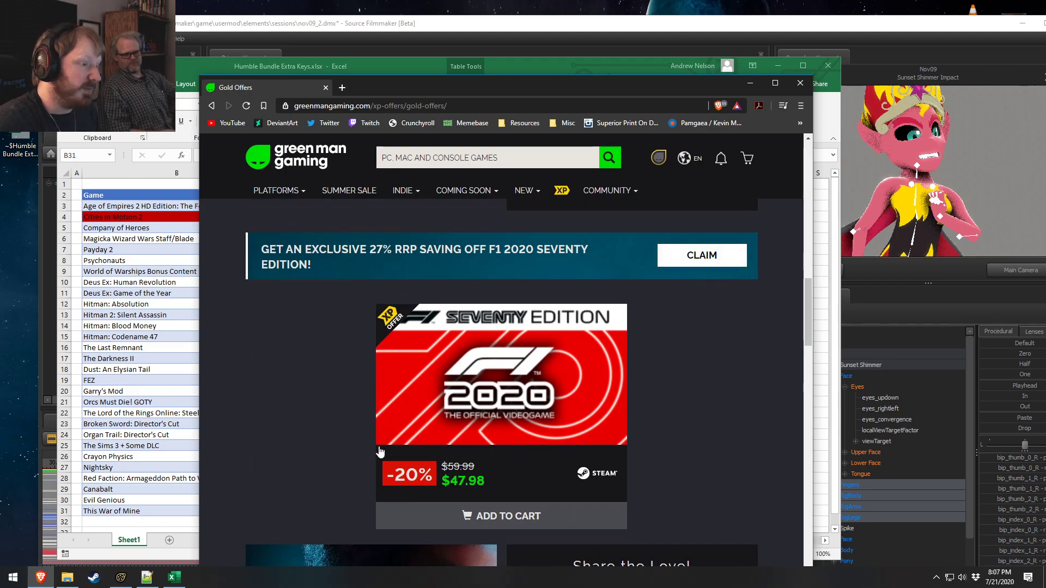
left_click(708, 257)
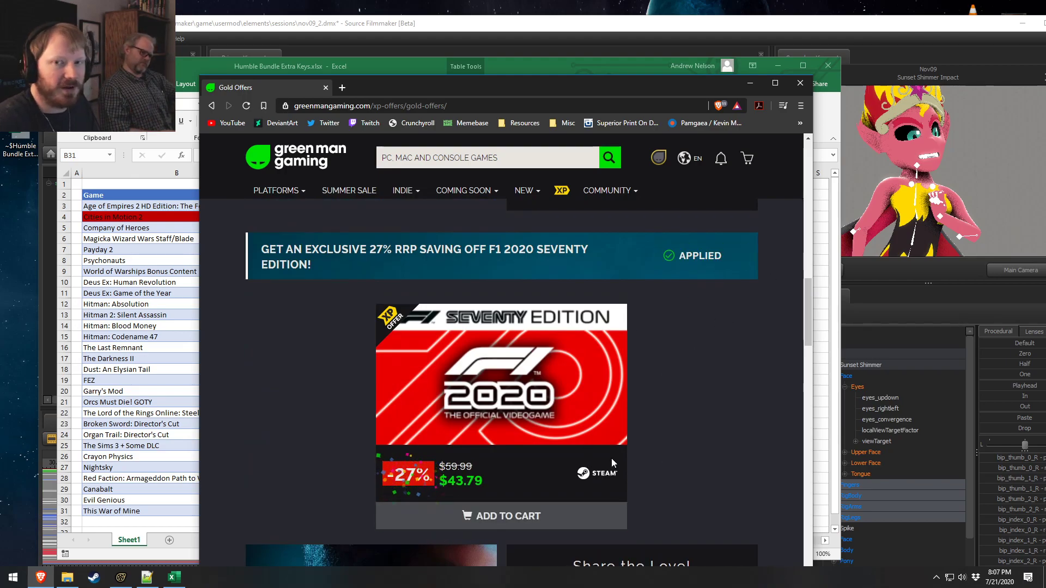
scroll(610, 460, "up", 9)
scroll(599, 477, "up", 2)
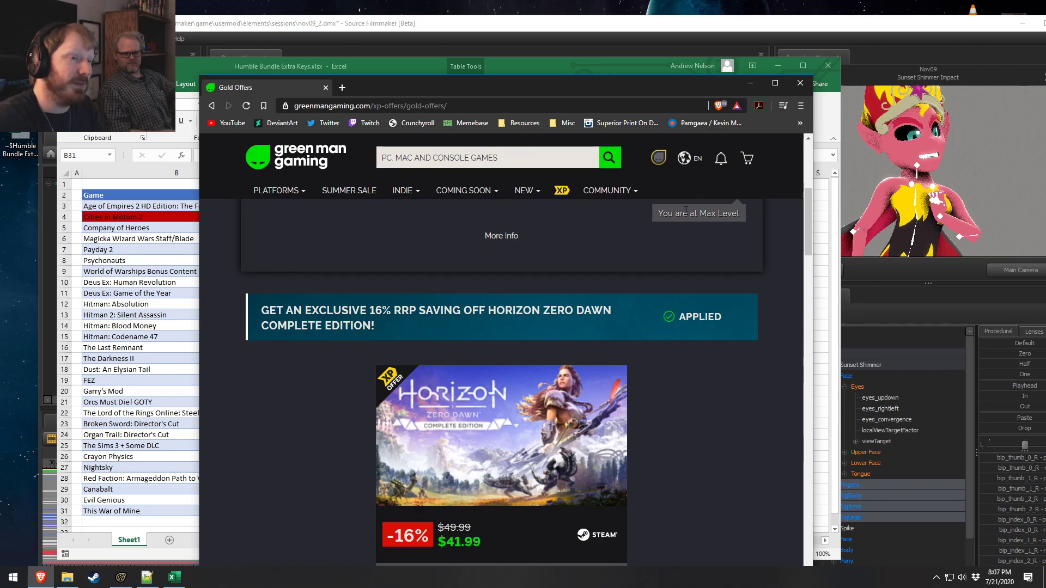
Step: Minimize the browser to return to Excel and select the title The Sims 3 + Some DLC
left_click(750, 85)
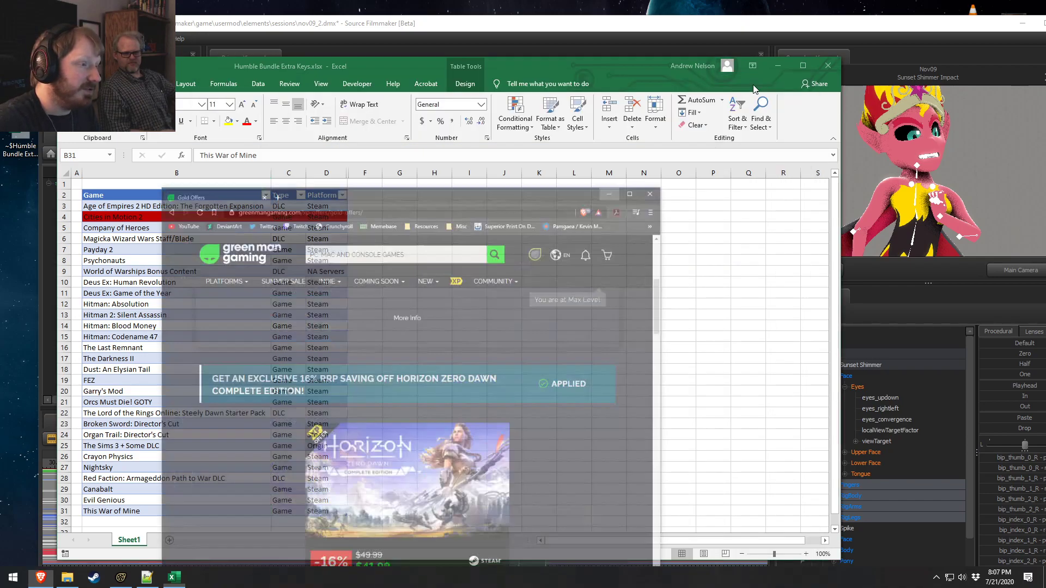
left_click_drag(136, 446, 338, 447)
left_click(172, 446)
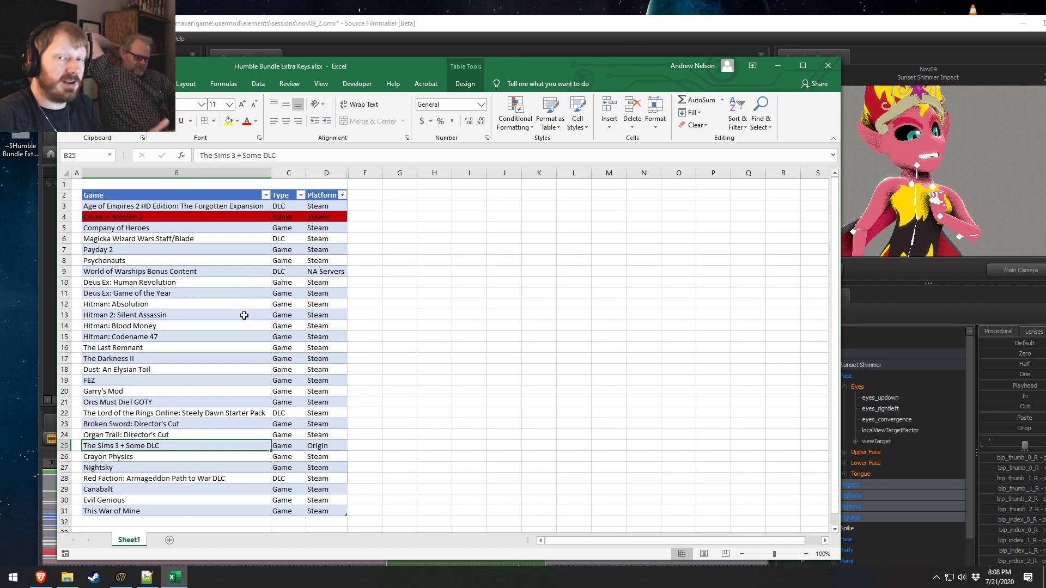
left_click_drag(172, 217, 295, 220)
left_click(197, 273)
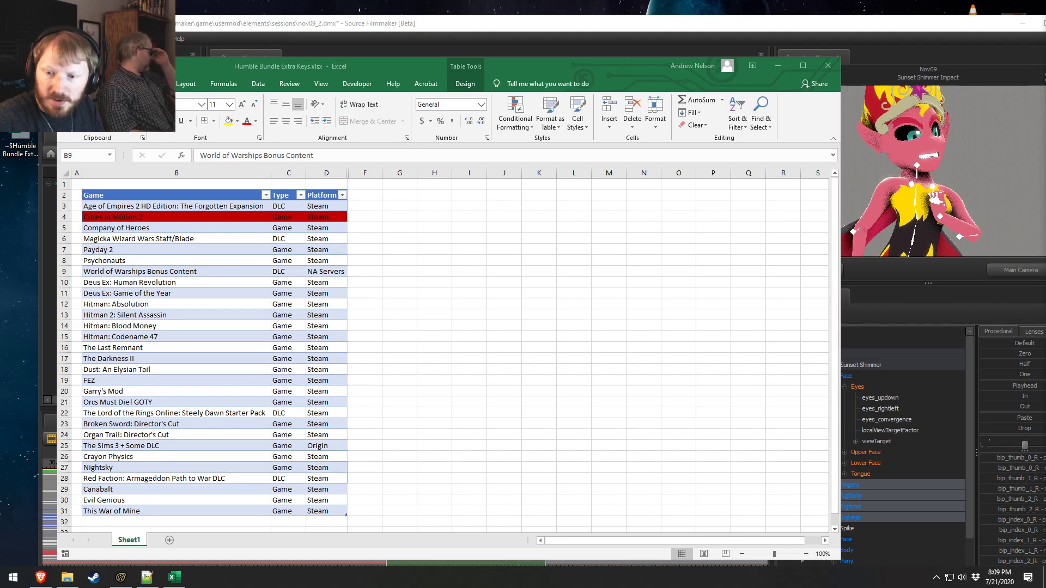
key("alt+Tab")
key("alt+Tab")
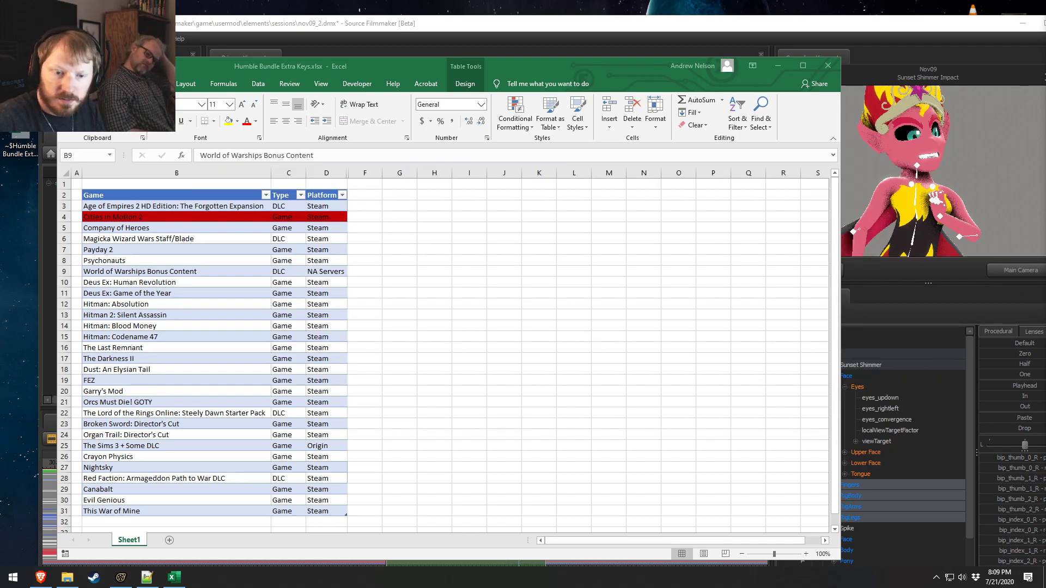
key("alt+Tab")
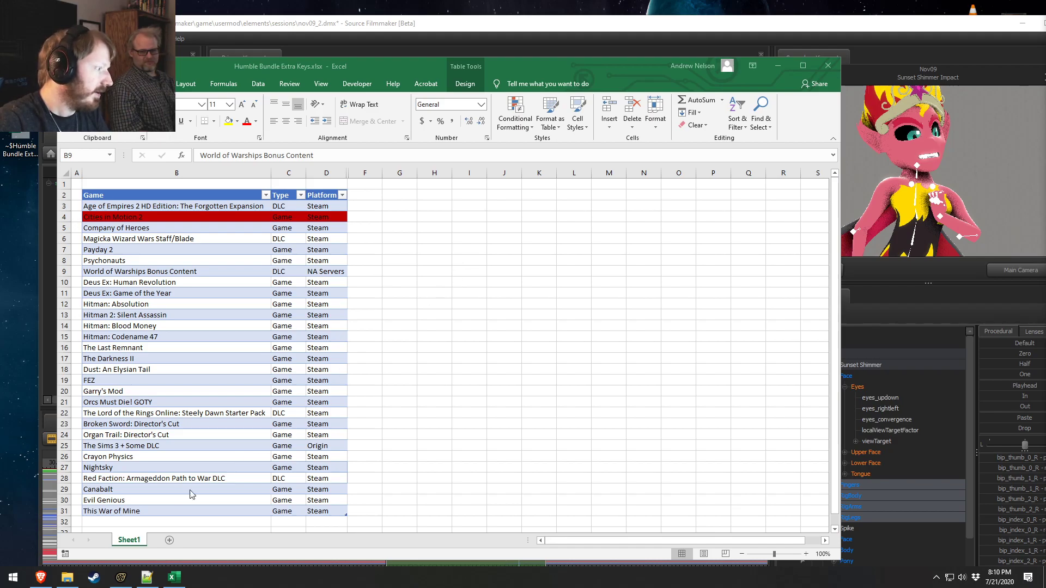
Step: Fill the Game, Type and Platform cells of the The Sims 3 + Some DLC row with standard dark red
left_click_drag(163, 445, 341, 446)
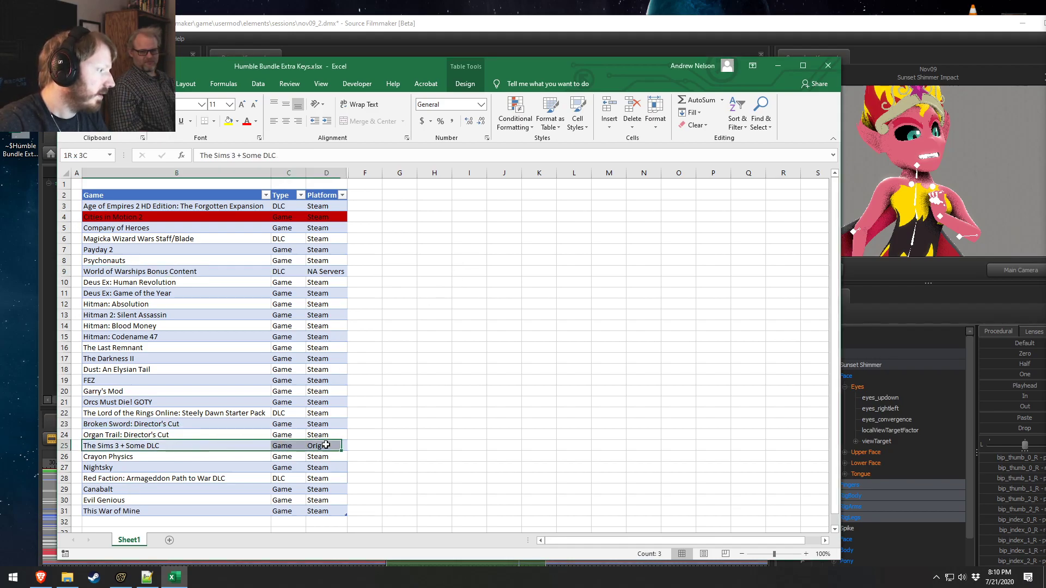
left_click(237, 122)
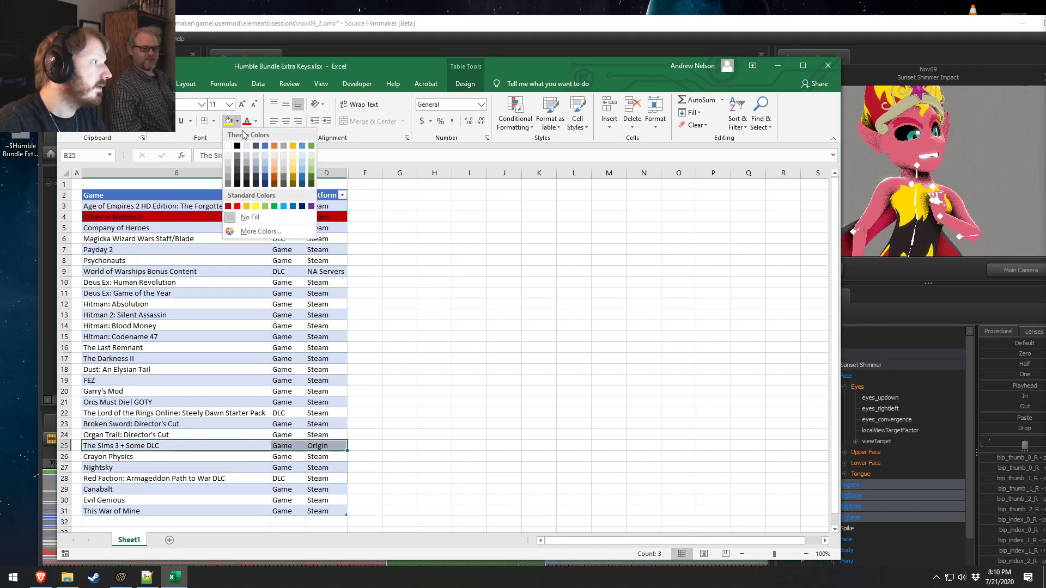
left_click(228, 207)
left_click(289, 304)
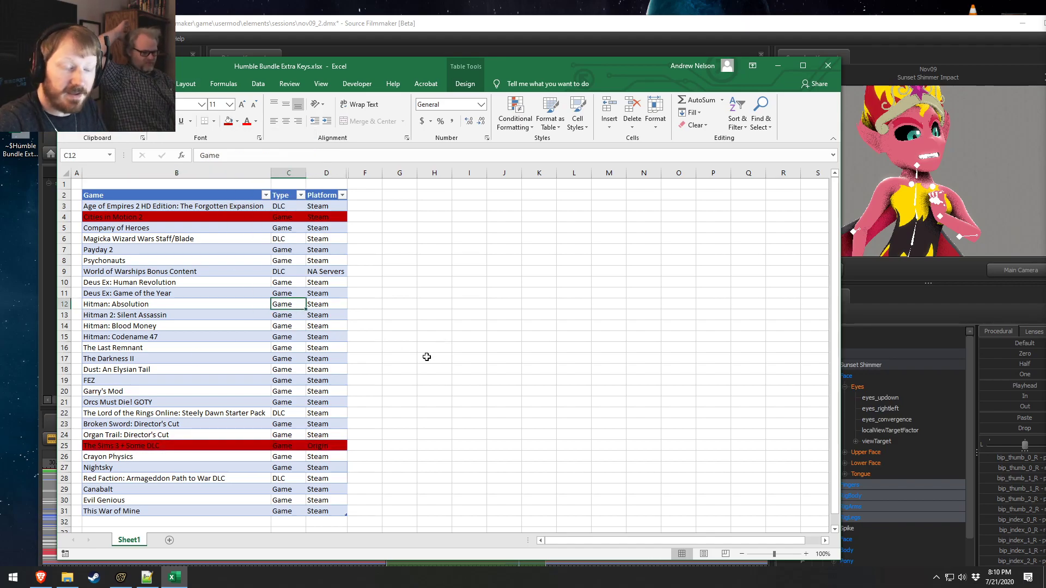
left_click(124, 248)
left_click(118, 204)
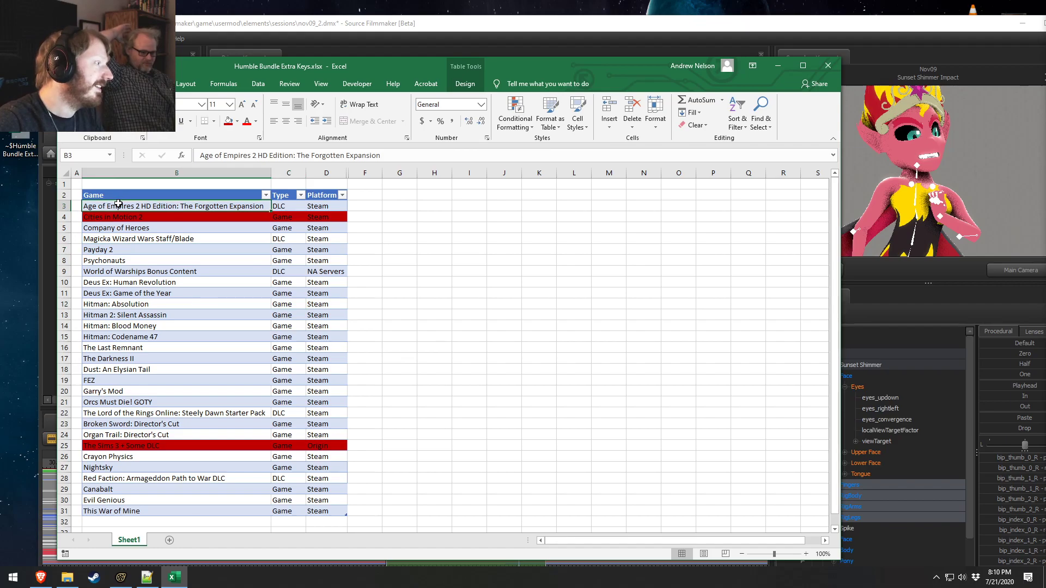
Step: Close the Excel workbook and maximize the Source Filmmaker window
left_click(837, 65)
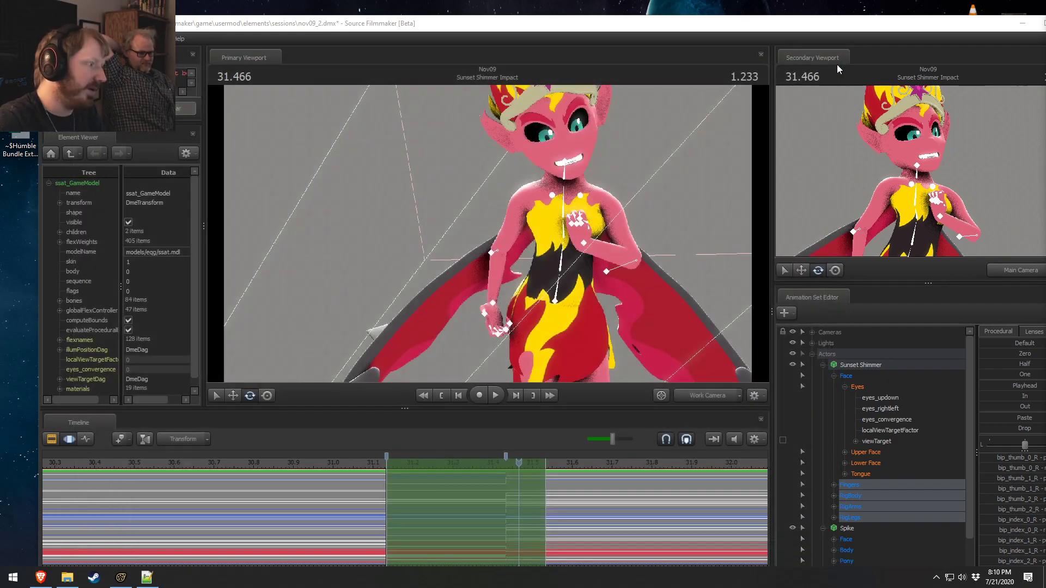
double_click(878, 28)
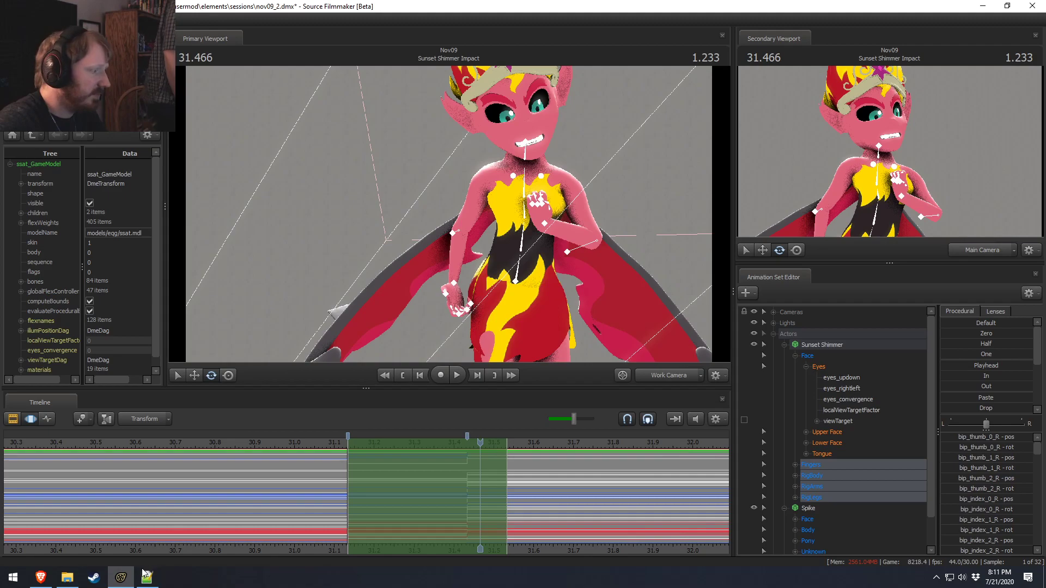
mouse_move(67, 576)
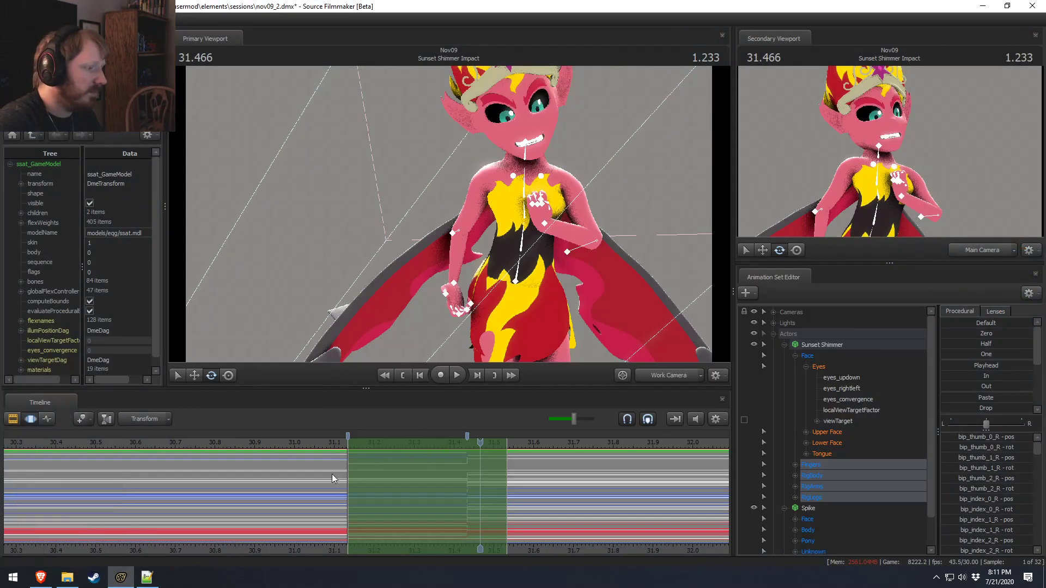
Step: Try blending Sunset Shimmer's selected body controls toward the Out pose from 31.233 s, and play the motion back
scroll(401, 488, "down", 3)
mouse_move(450, 513)
left_mouse_down()
mouse_move(469, 517)
mouse_move(416, 526)
mouse_move(520, 528)
mouse_move(458, 514)
left_mouse_up()
left_click(408, 443)
left_click_drag(410, 450, 425, 455)
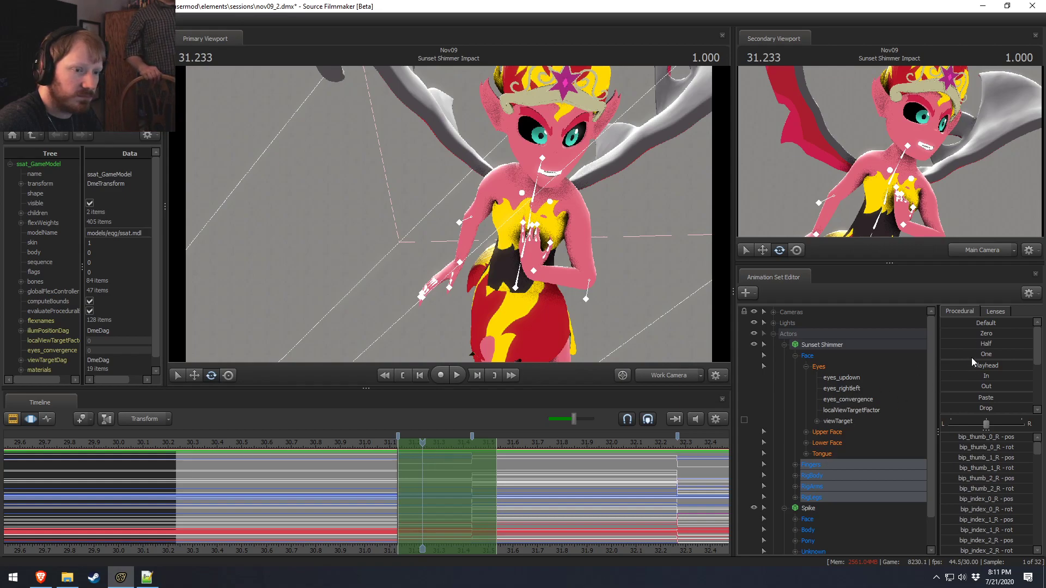
left_click_drag(972, 387, 999, 387)
left_click(374, 445)
key("space")
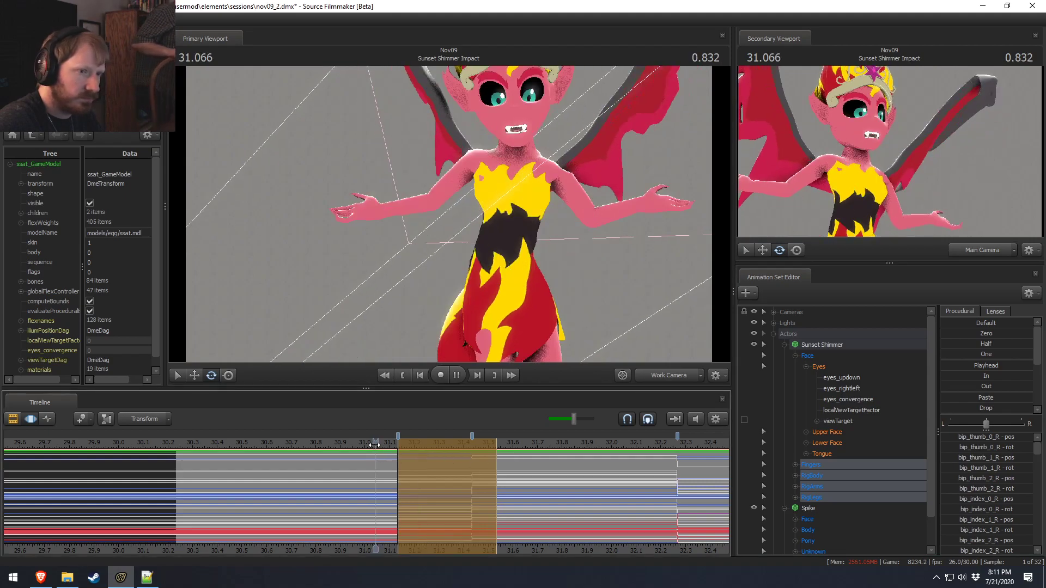
key("space")
Step: Try another Out blend of the selected controls previewed at 31.366 s, play it back from 30.900 s and undo it
left_click_drag(374, 446, 455, 446)
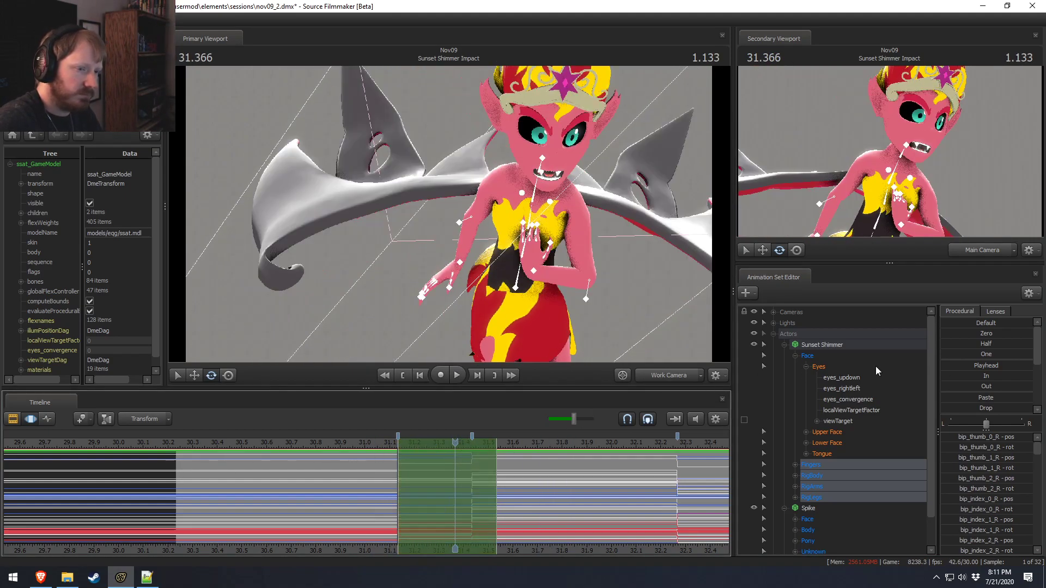
left_click(959, 387)
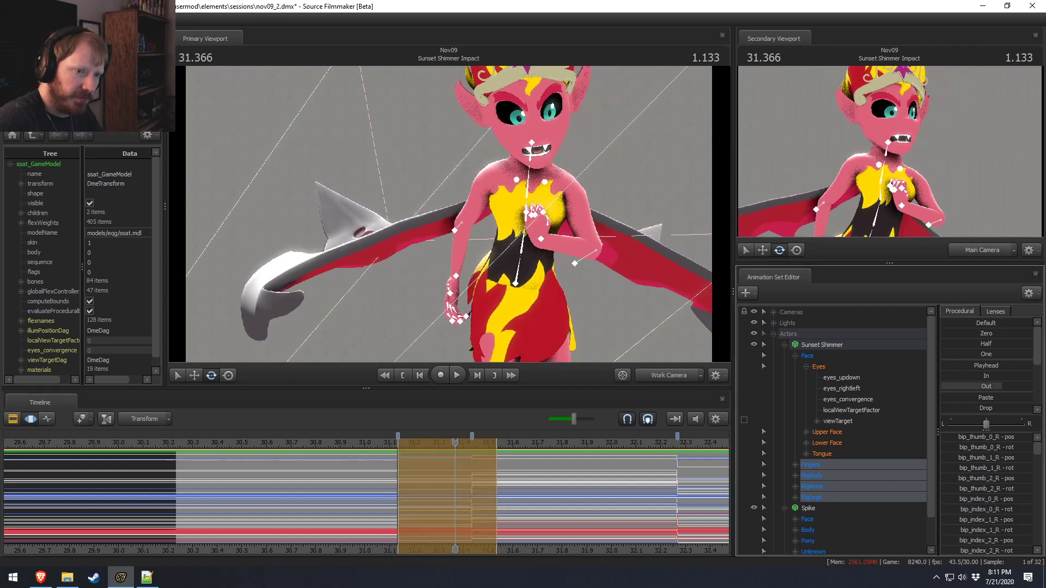
left_click(340, 443)
key("space")
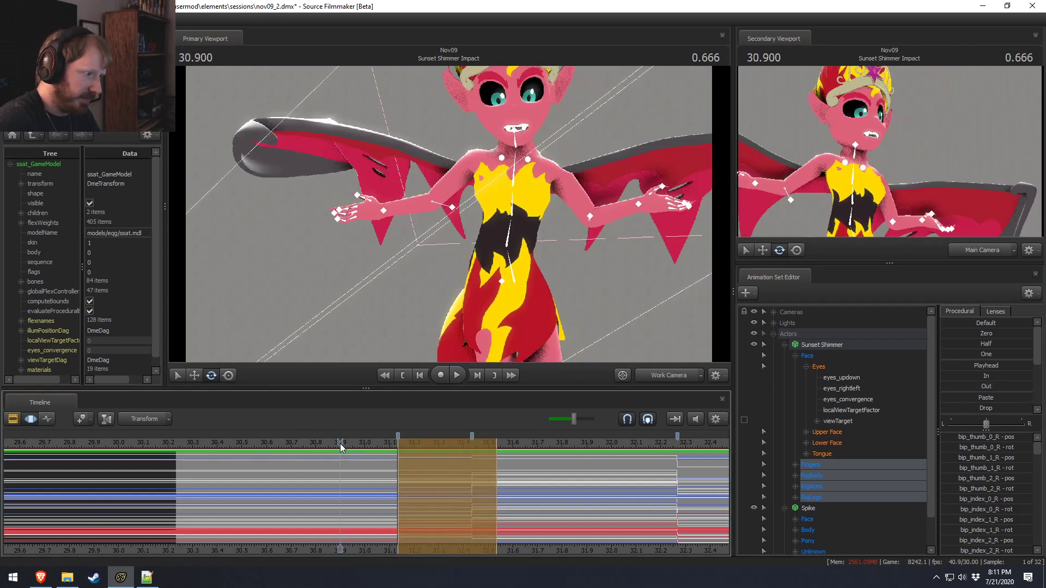
key("space")
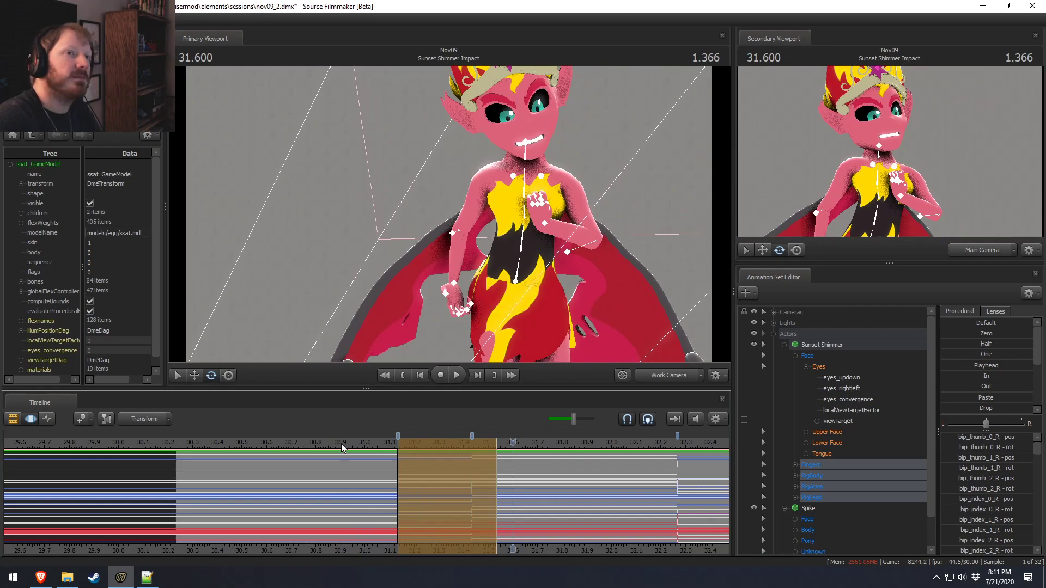
key("ctrl+z")
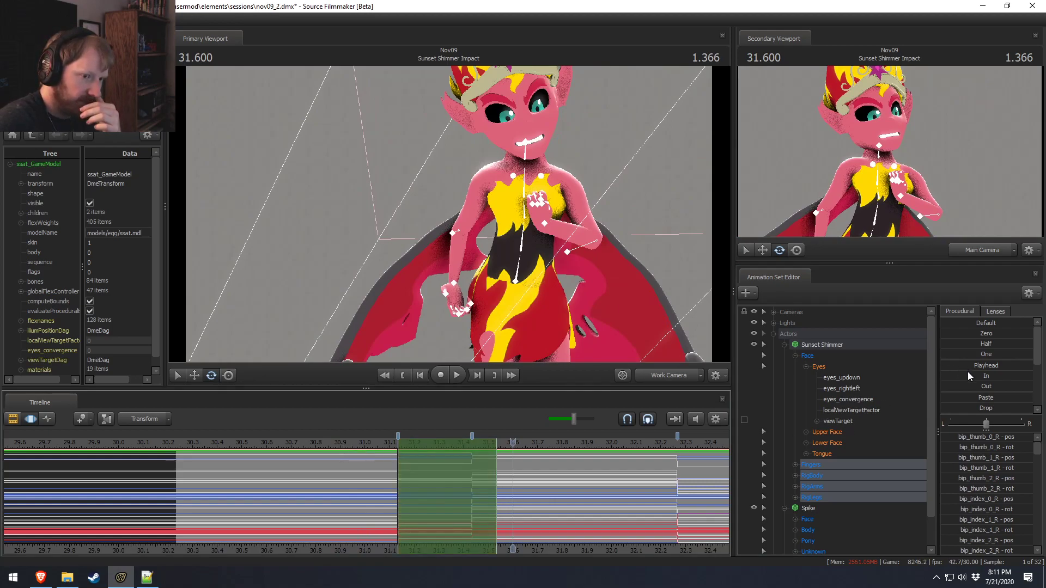
Step: Blend the selected body controls toward the Out pose across the time selection, play the transition back and save the session
left_click(968, 386)
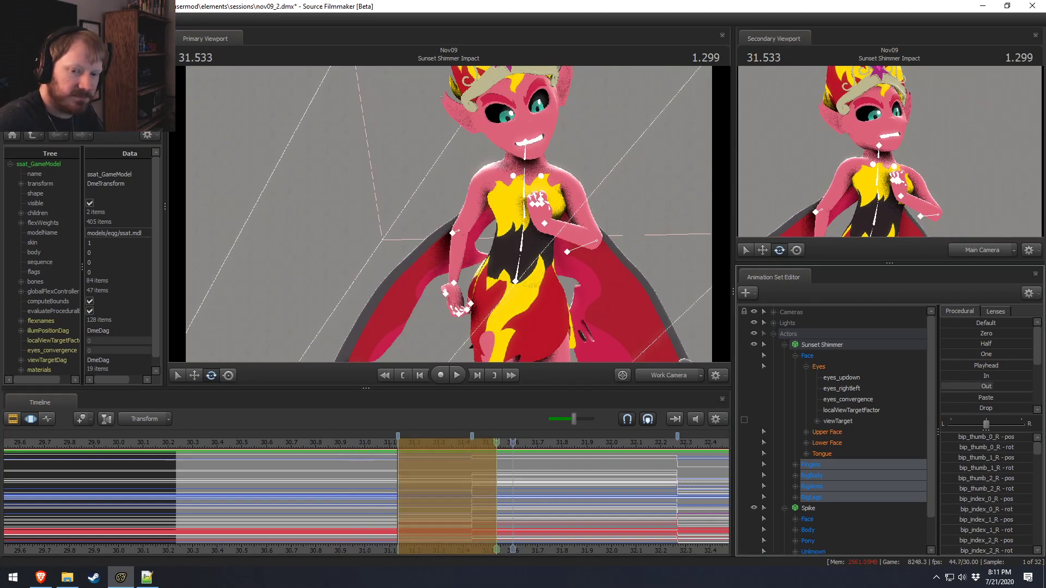
left_click_drag(993, 387, 1025, 398)
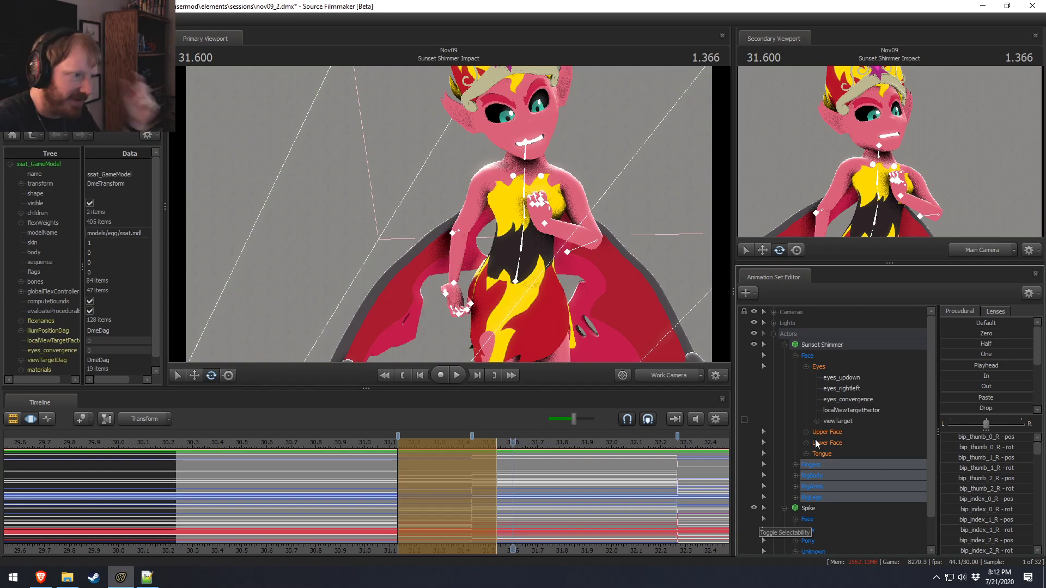
left_click_drag(529, 445, 211, 461)
key("space")
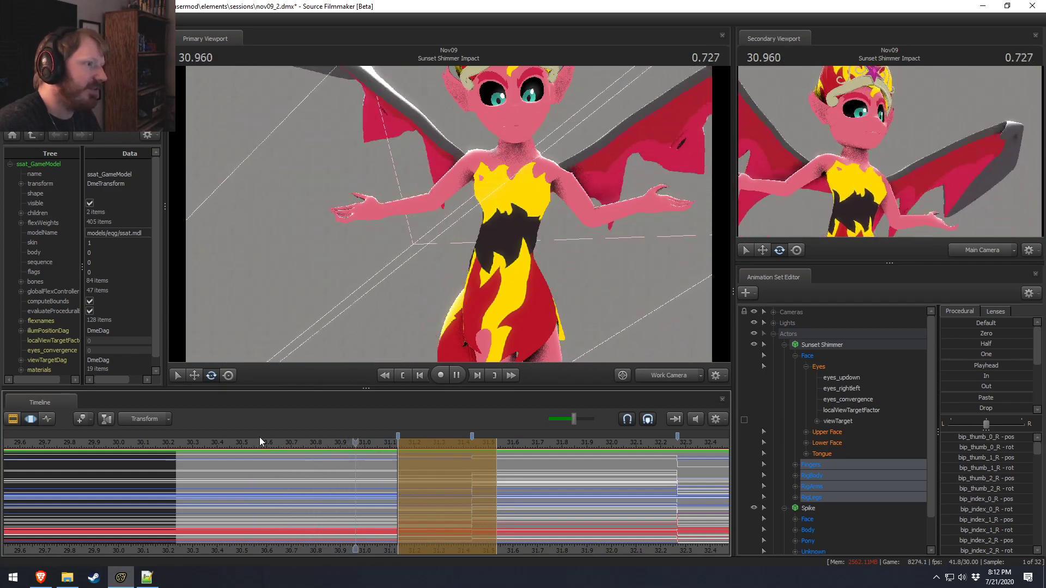
key("space")
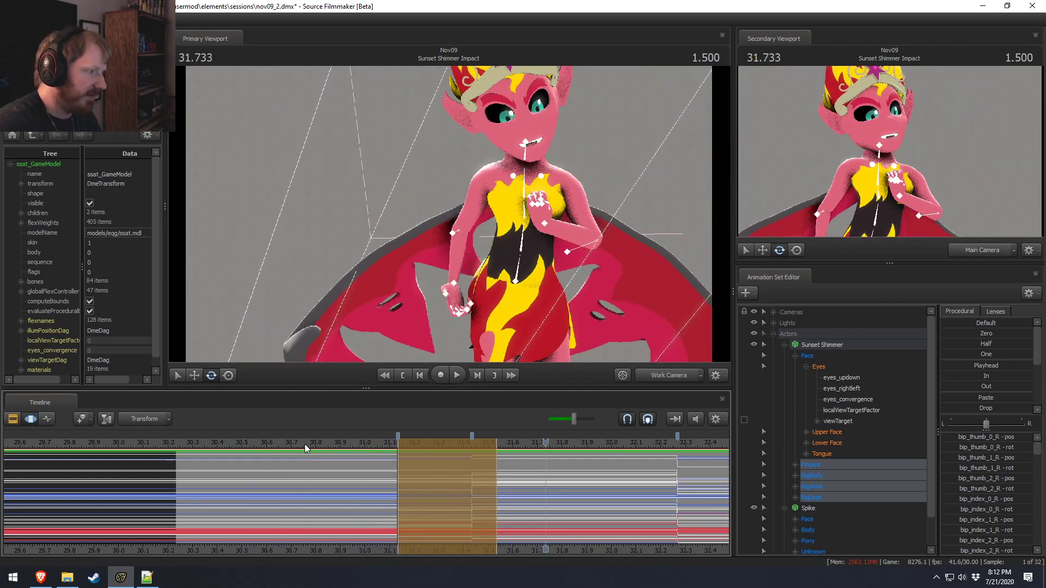
key("ctrl+s")
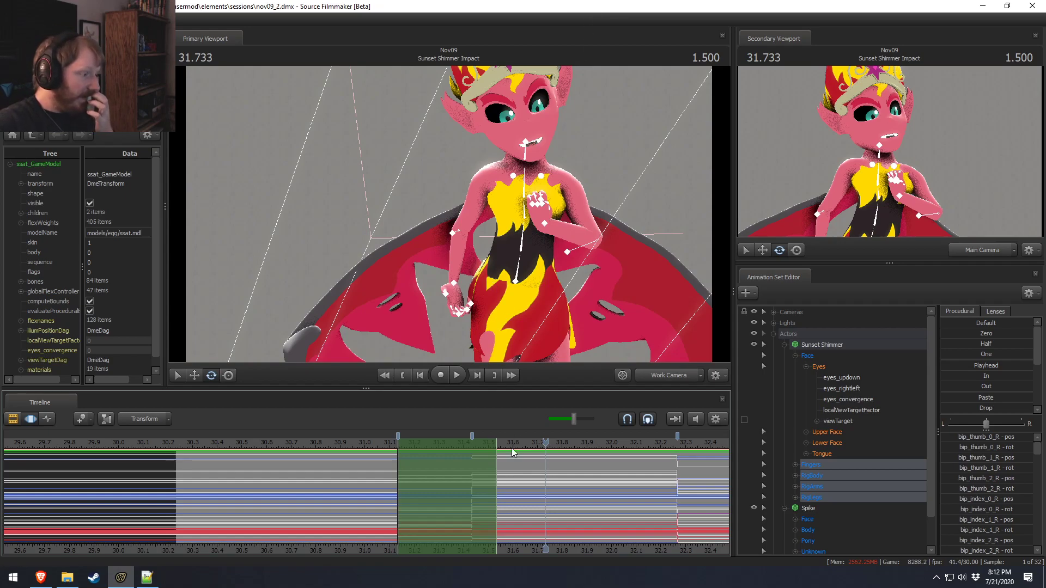
scroll(561, 523, "down", 2)
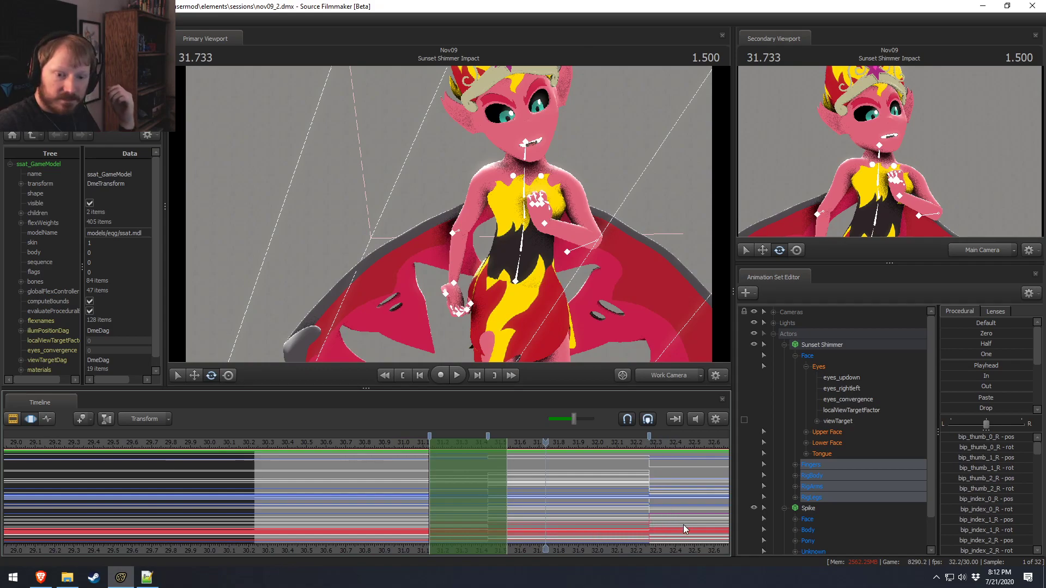
middle_click_drag(655, 541, 420, 498)
scroll(433, 500, "down", 4)
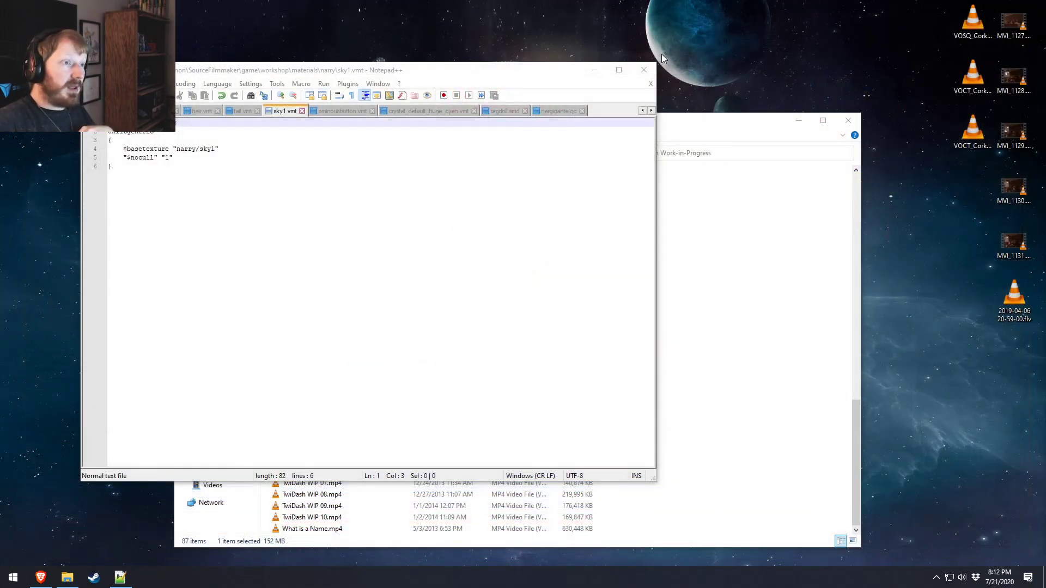
Step: Close the Notepad++ and File Explorer windows
left_click(643, 70)
left_click(848, 120)
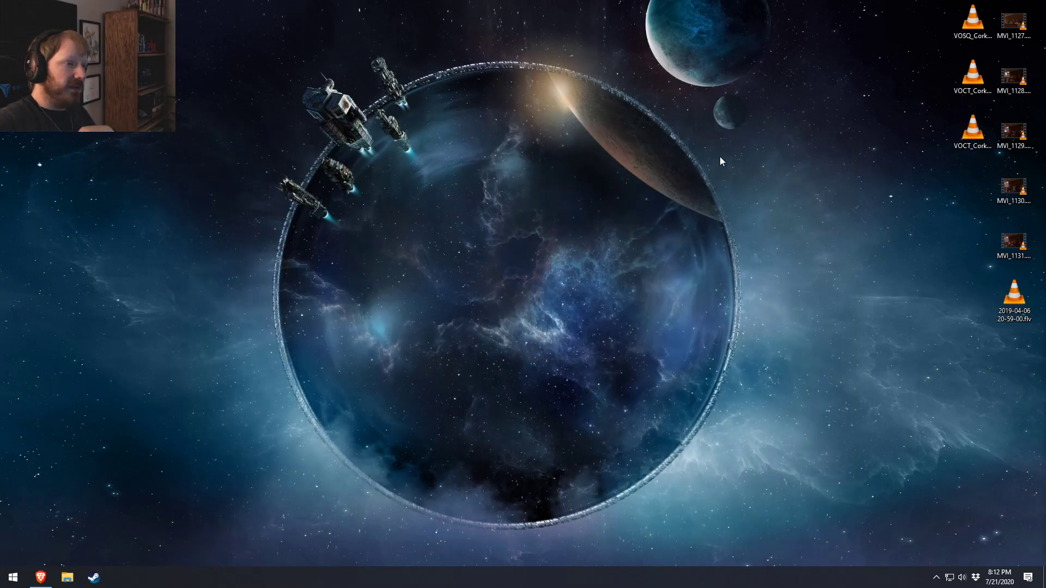